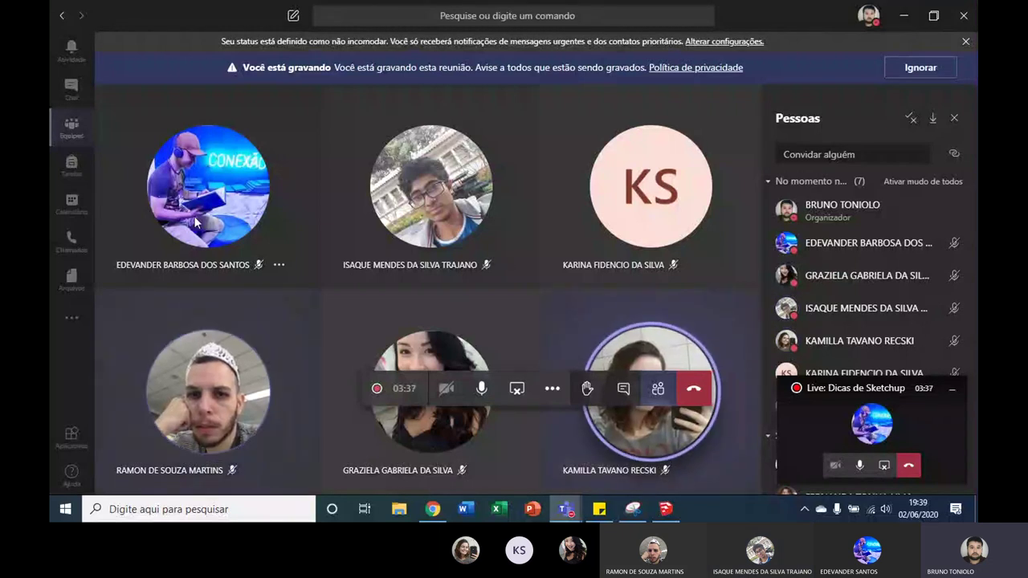
Open Tarefa 3 - Modelagem de Móveis 1 from the class team's assignments list.
left_click(71, 167)
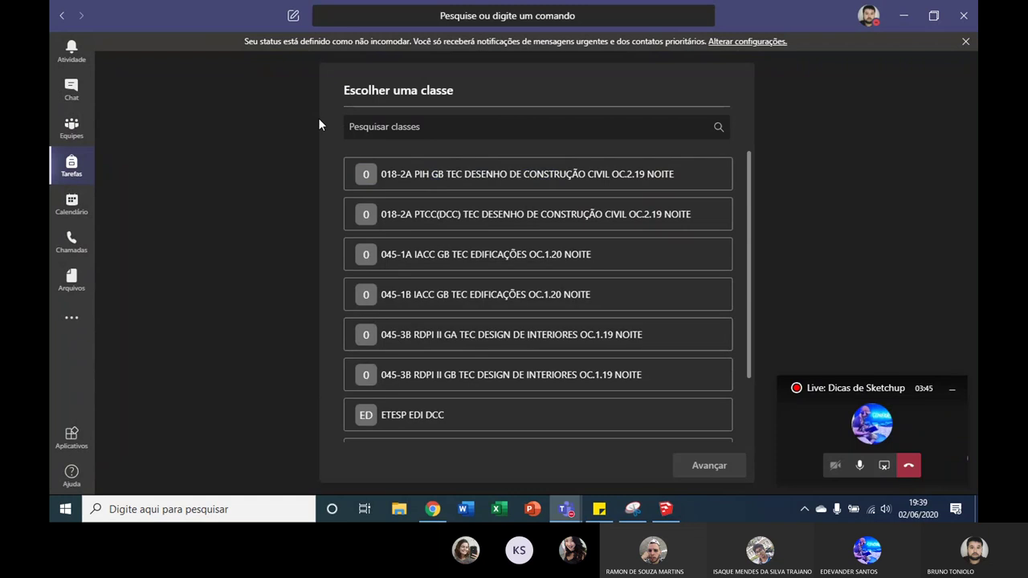
left_click(74, 127)
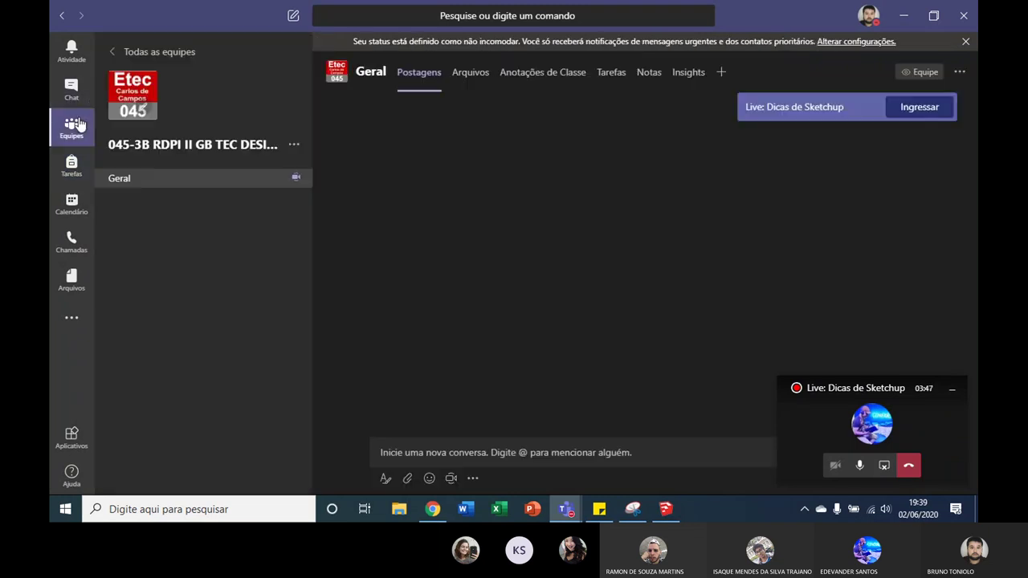
left_click(611, 78)
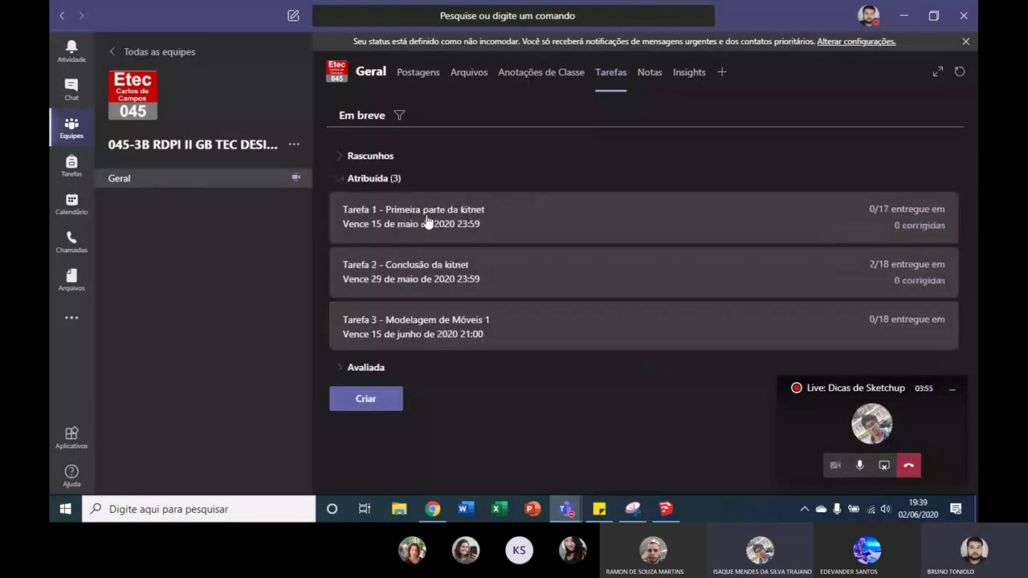
left_click(420, 324)
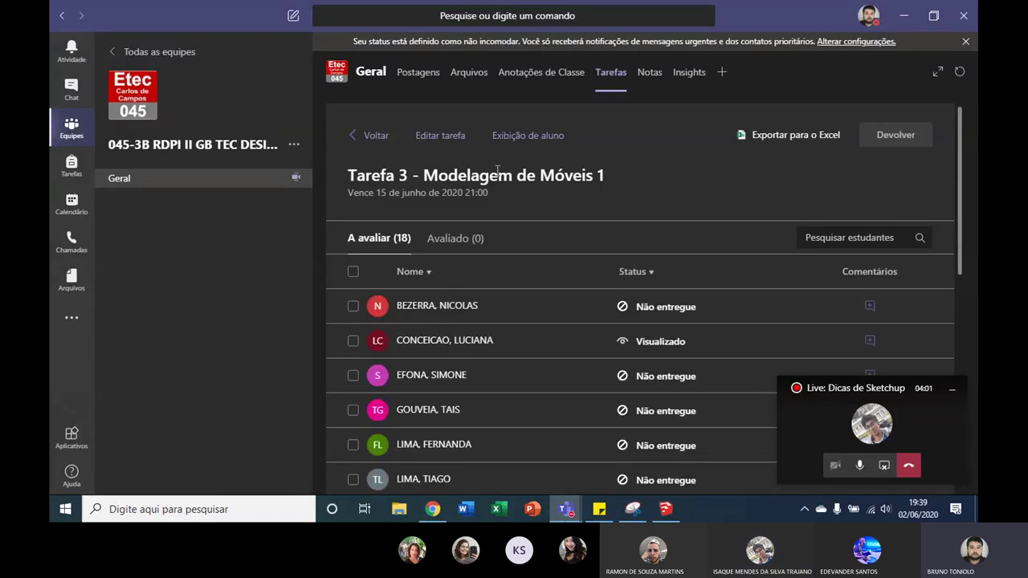
Switch to student view, scroll the instructions, and follow the Sapateira download link.
left_click(524, 138)
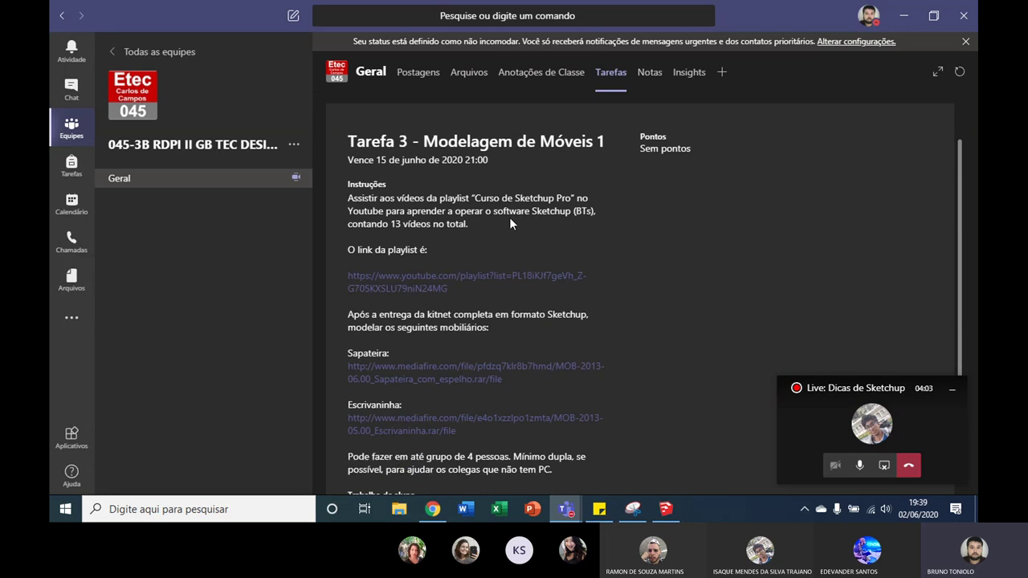
scroll(509, 217, "down", 1)
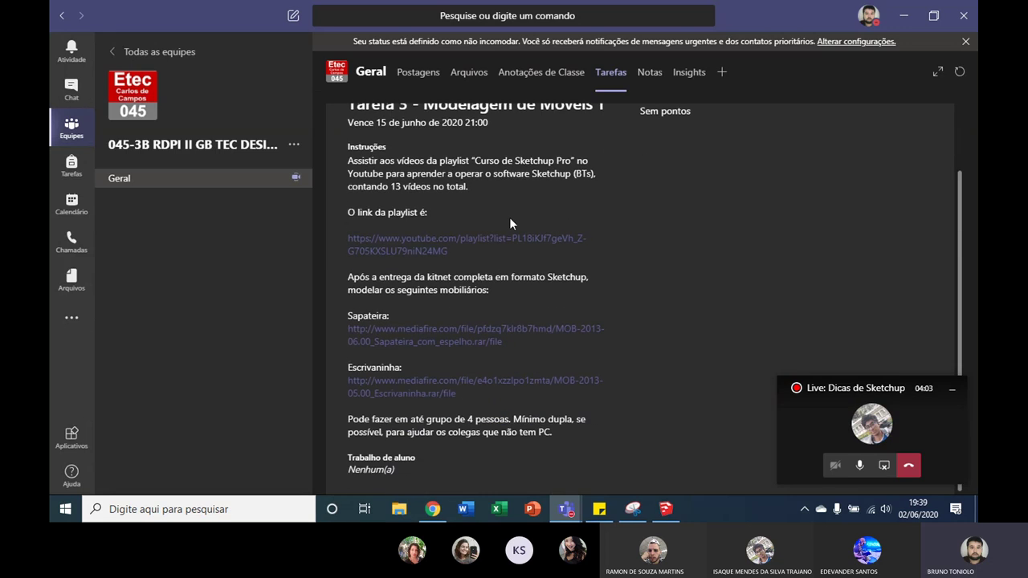
left_click(435, 345)
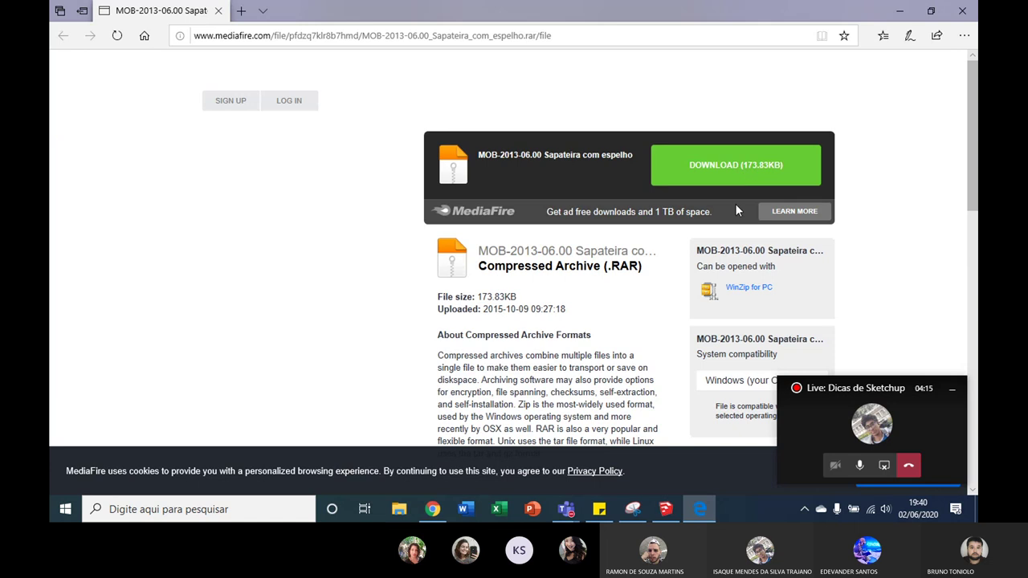
Download the 173.83KB Sapateira com espelho RAR from MediaFire and save it.
left_click(749, 152)
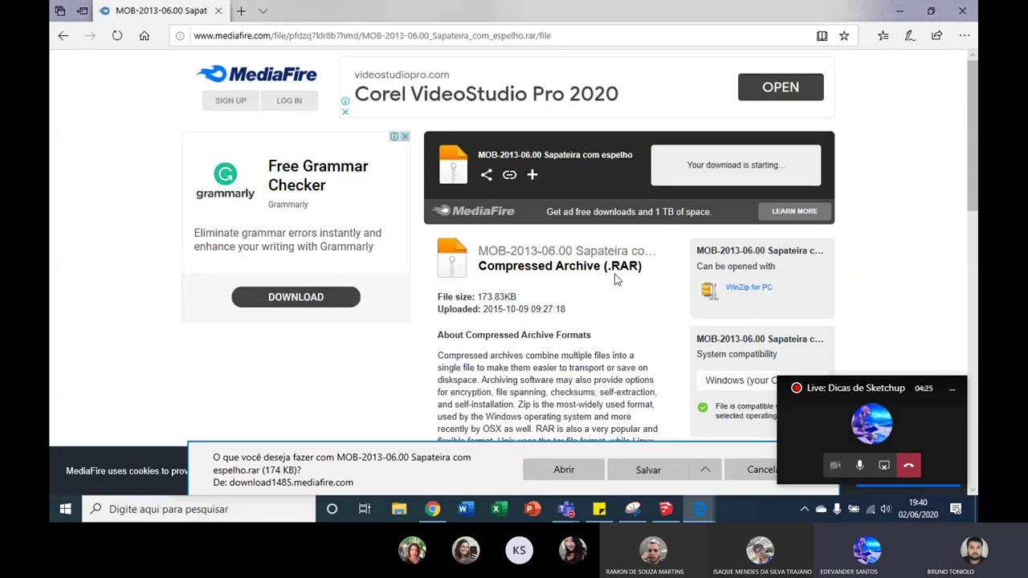
scroll(615, 277, "down", 1)
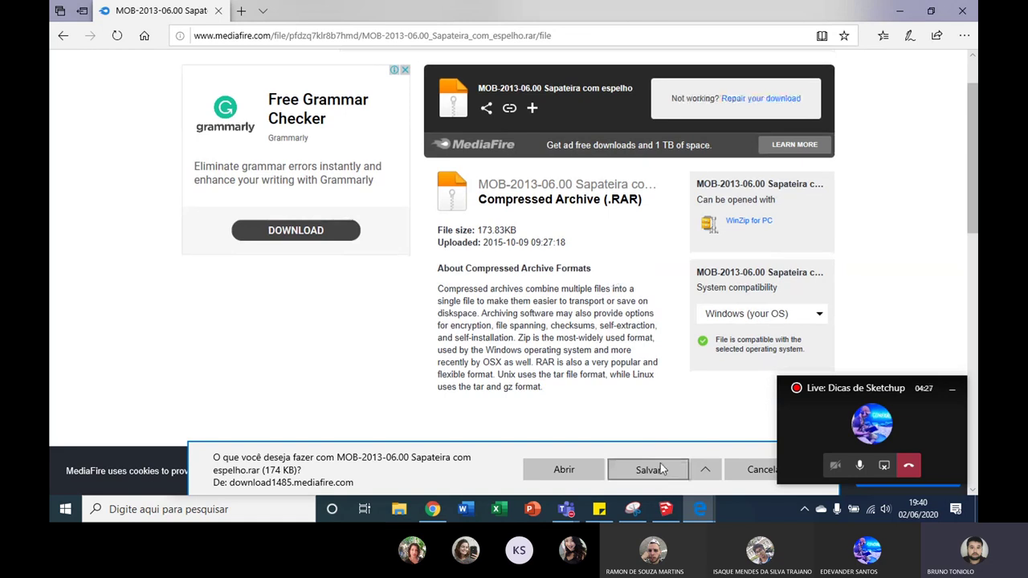
left_click(651, 464)
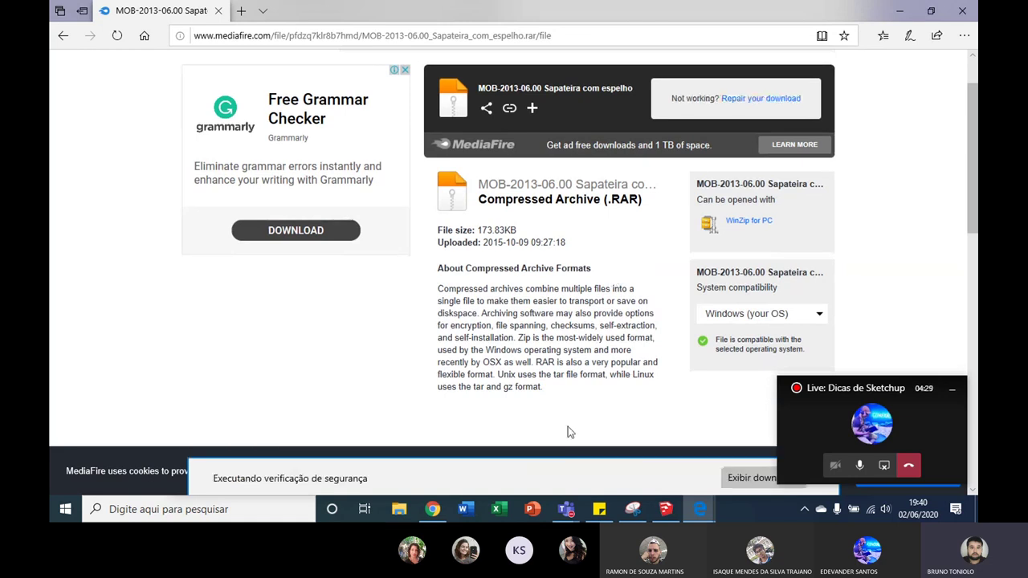
left_click(245, 18)
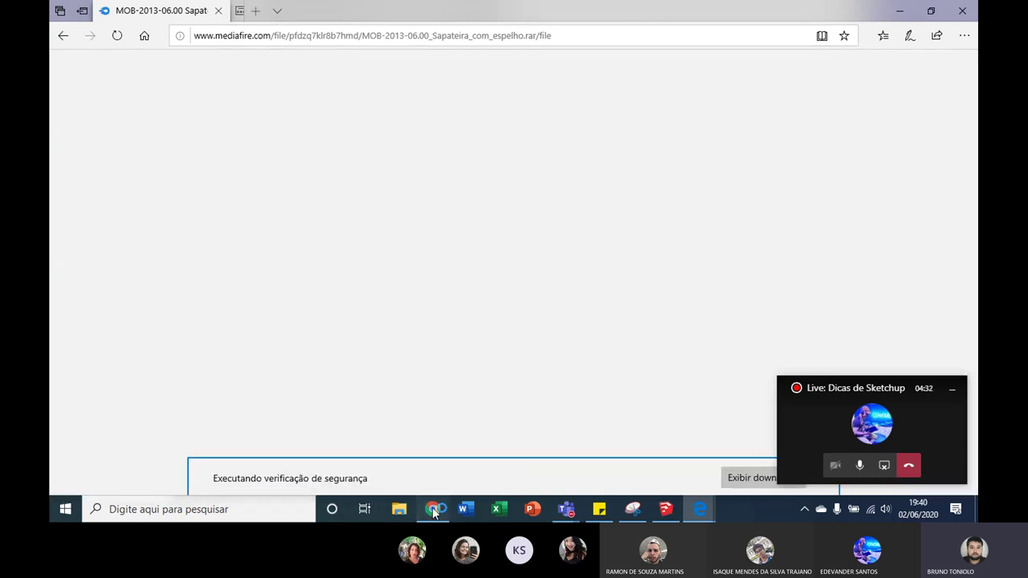
left_click(432, 507)
Search Google for 'james cad' in a new Chrome tab.
left_click(419, 13)
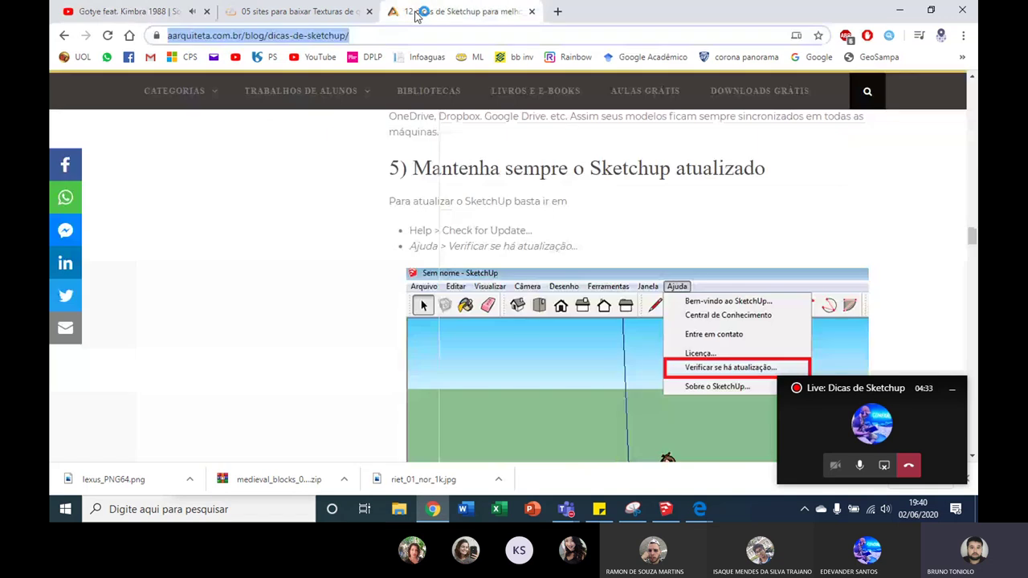
left_click(560, 22)
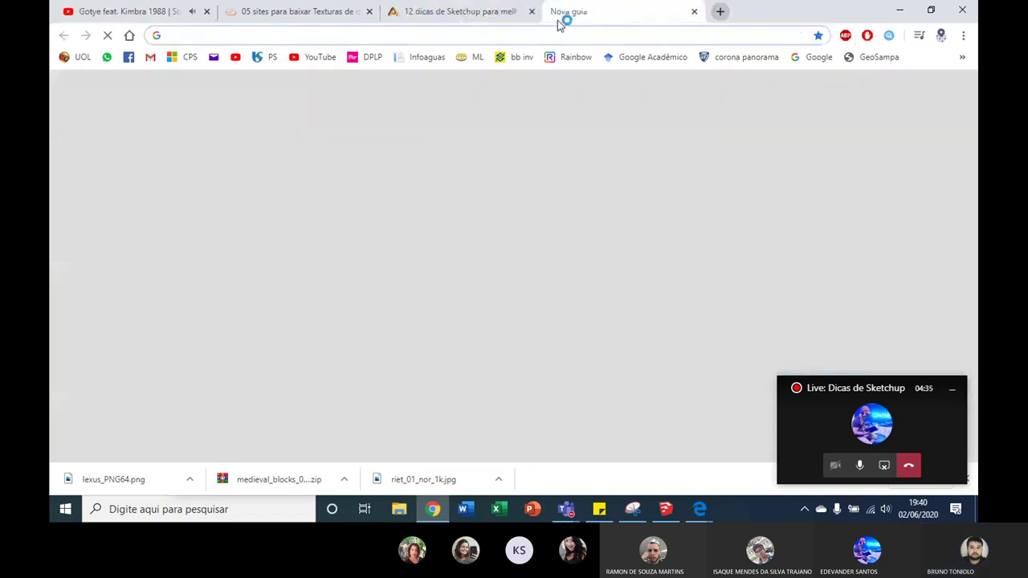
type("james cad")
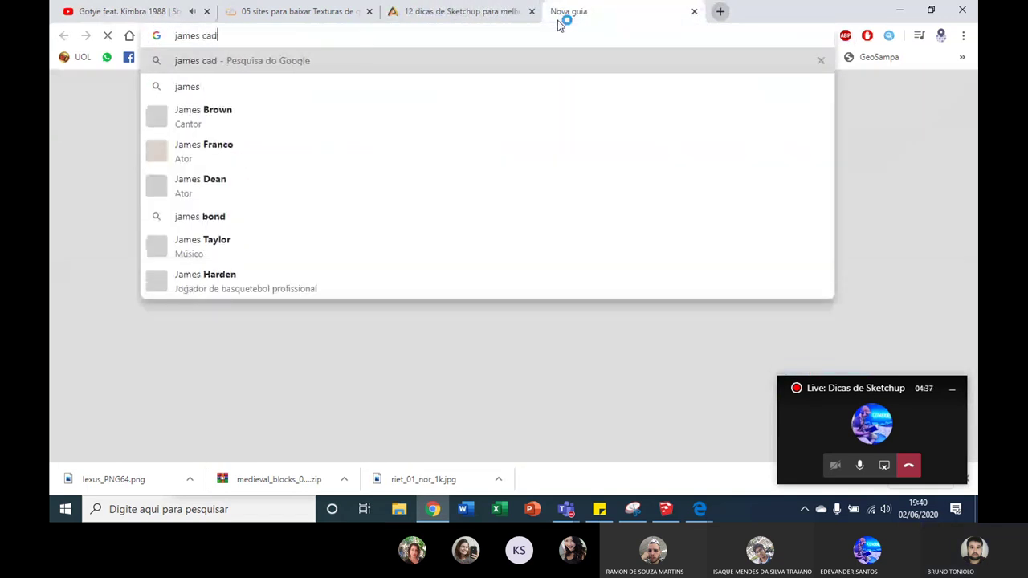
key("Return")
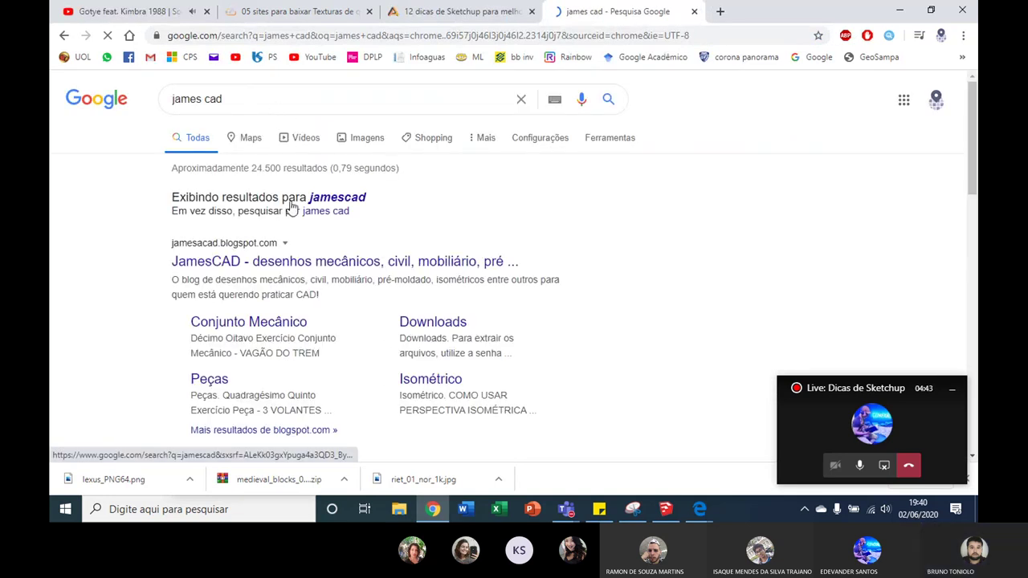
Refine the search to 'james cad moveis', briefly visit Móveis James, and return to results.
left_click(280, 103)
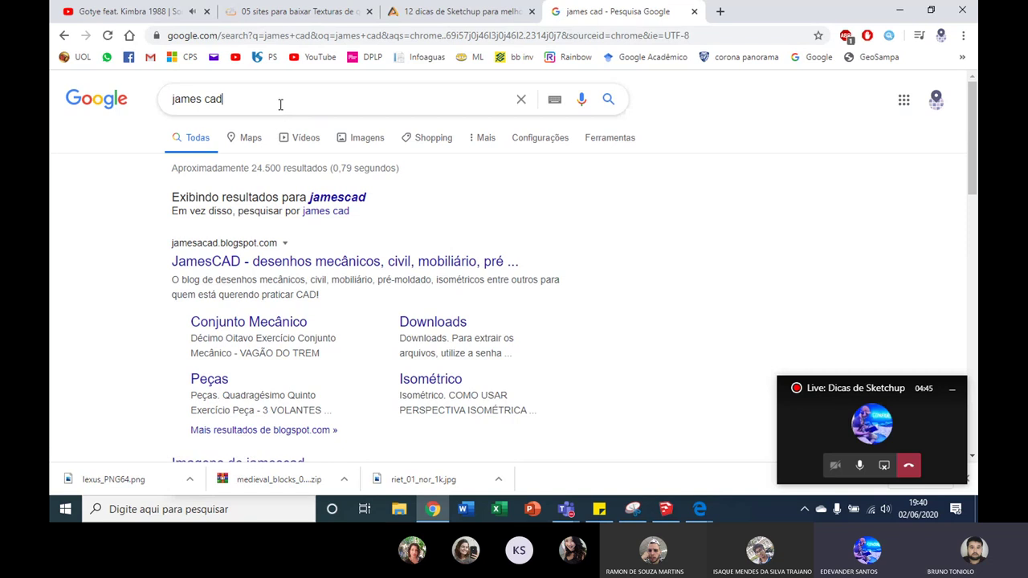
type(" moveis")
key("Return")
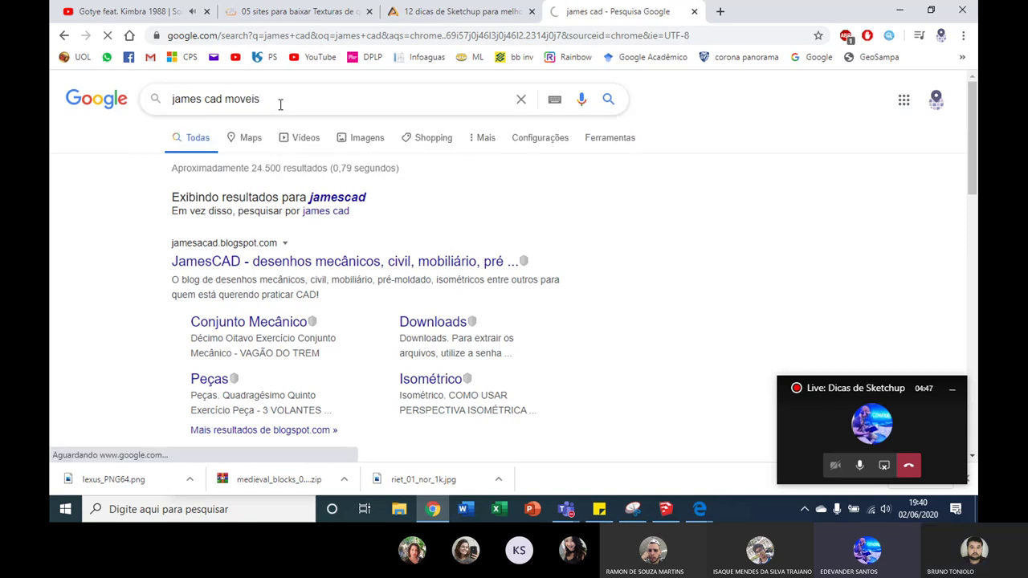
left_click(188, 216)
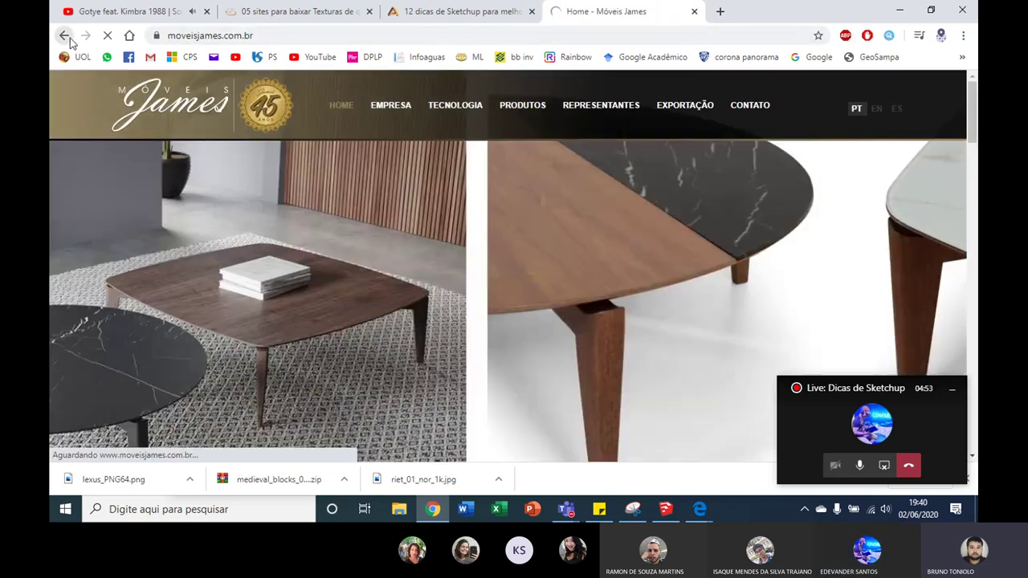
left_click(64, 36)
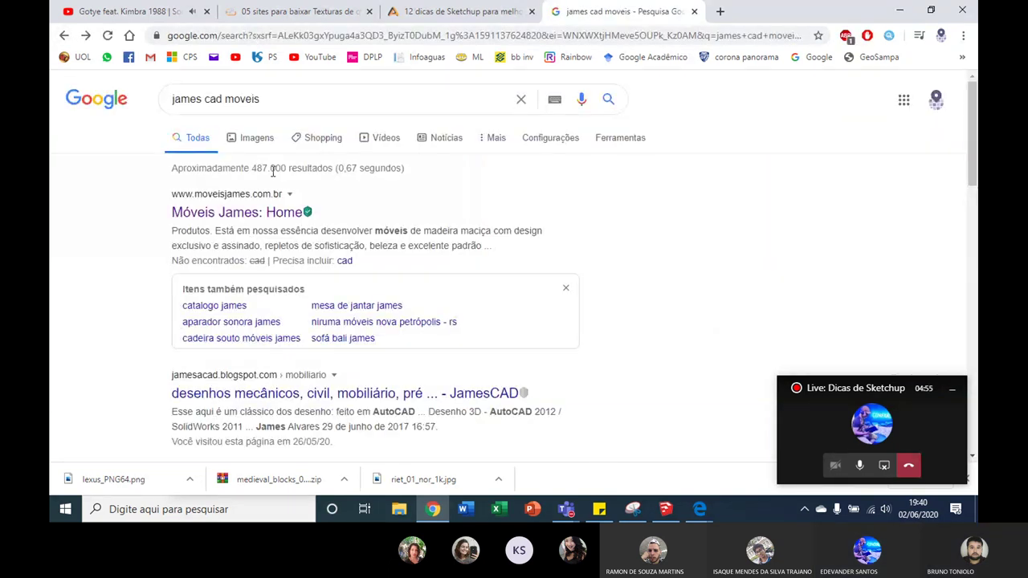
scroll(263, 193, "down", 1)
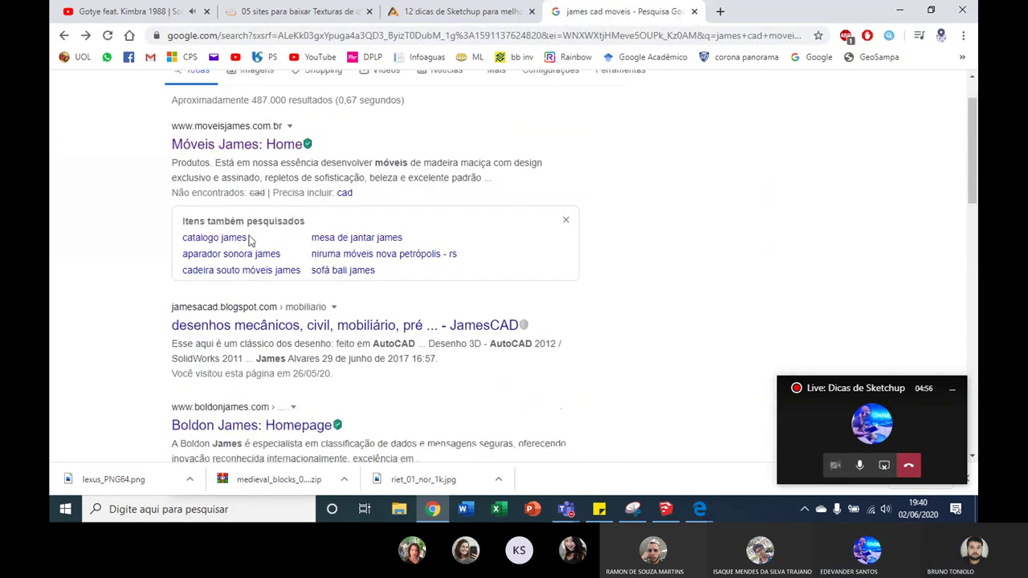
Open the JamesCAD blog result and scroll to the Quarto Exercício Mobiliário Escrivaninha render.
left_click(246, 326)
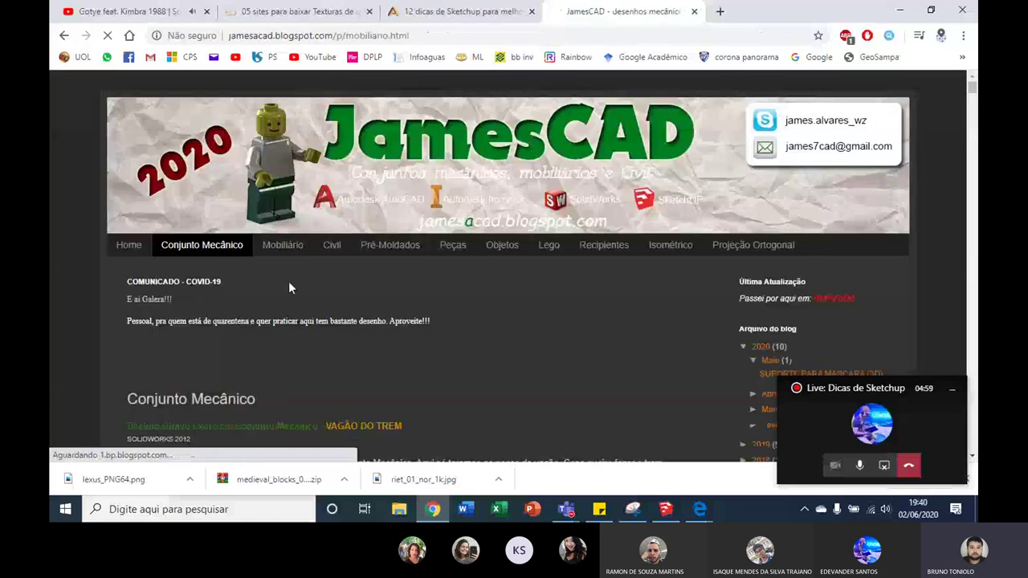
scroll(288, 285, "down", 1)
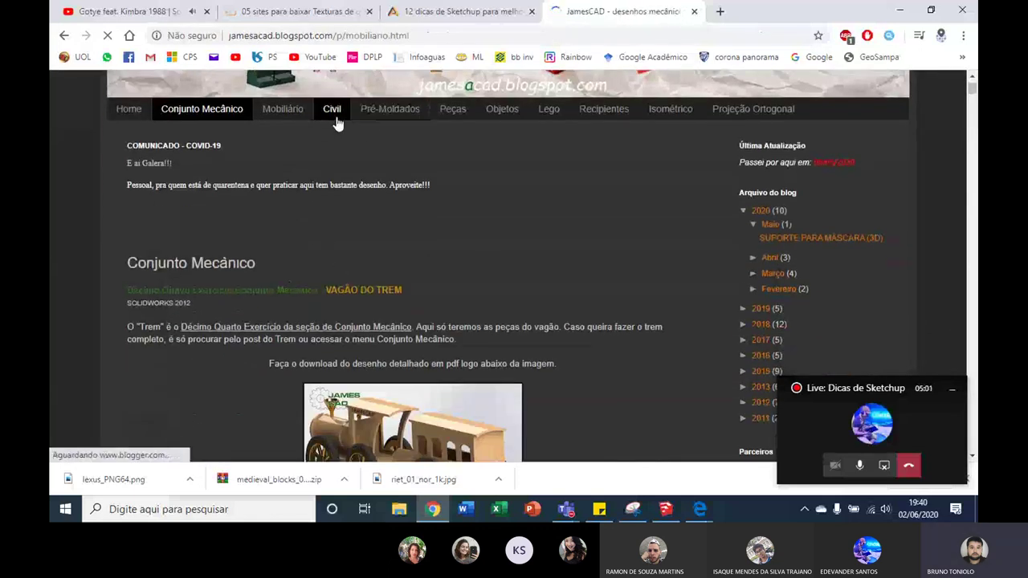
scroll(286, 145, "down", 3)
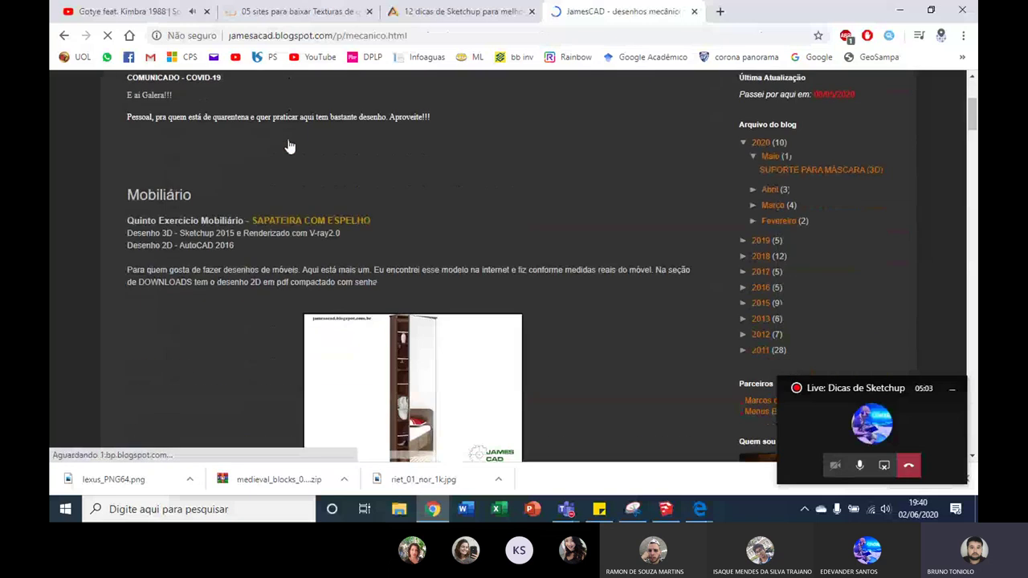
scroll(347, 172, "down", 2)
scroll(346, 177, "down", 3)
scroll(346, 179, "down", 2)
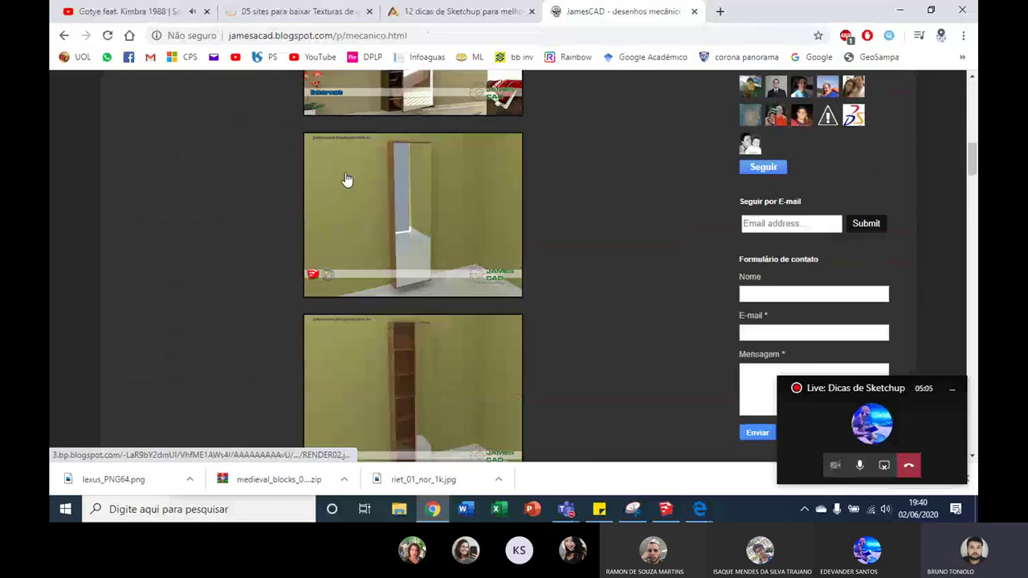
scroll(345, 185, "down", 3)
scroll(345, 184, "down", 2)
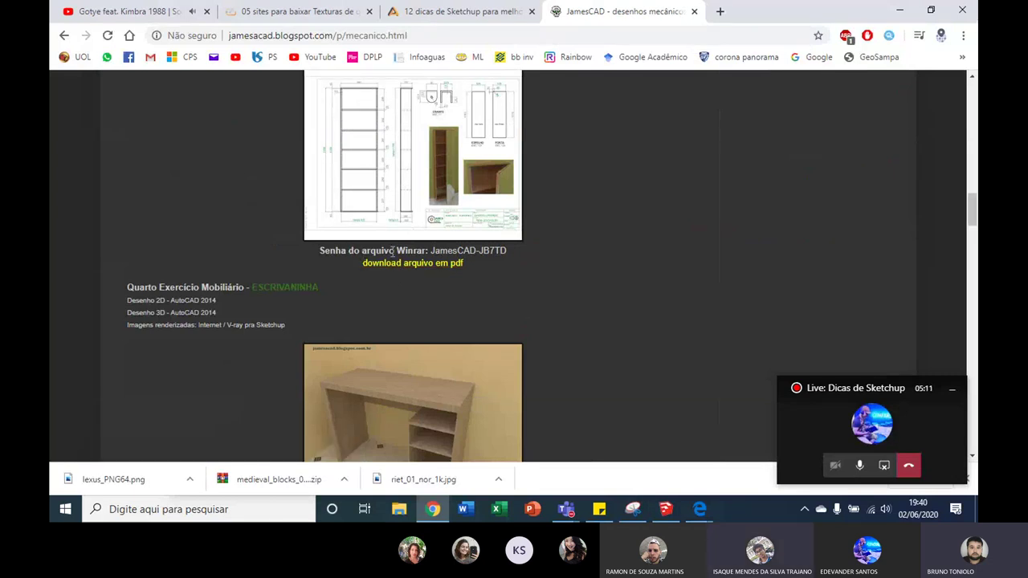
scroll(392, 252, "down", 2)
scroll(357, 161, "down", 3)
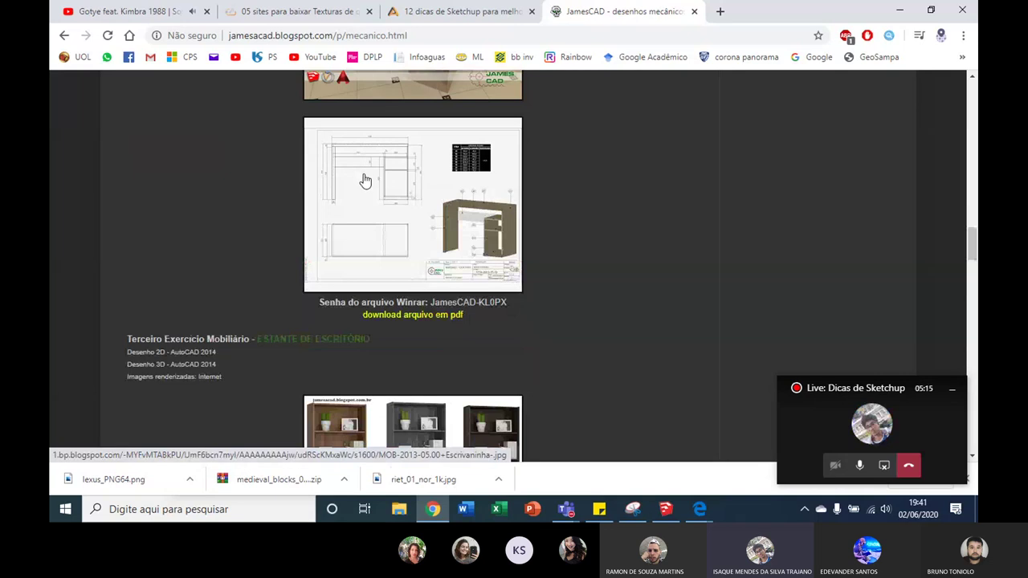
scroll(359, 175, "up", 1)
scroll(361, 179, "up", 2)
scroll(363, 179, "up", 1)
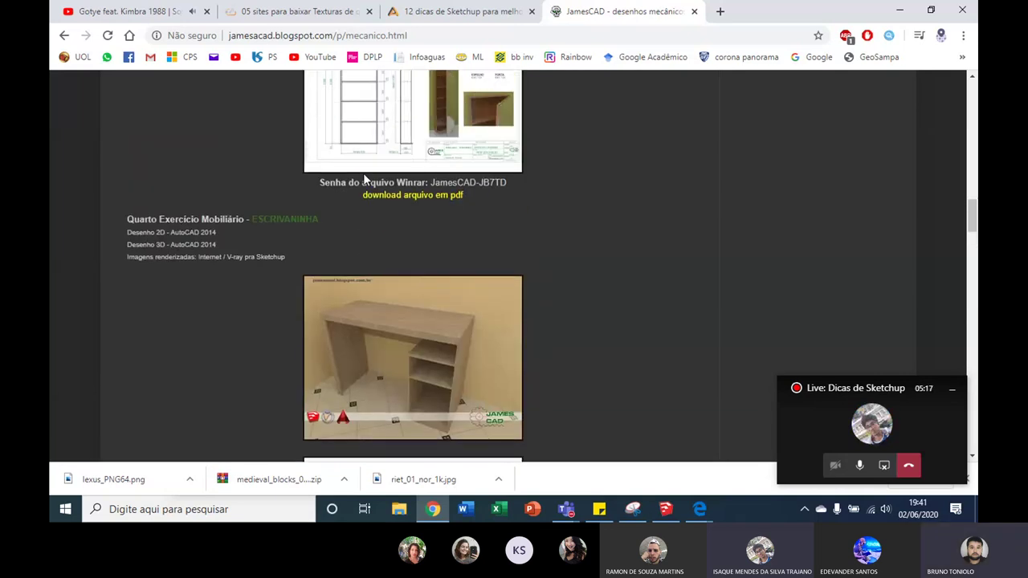
scroll(365, 183, "up", 2)
scroll(427, 270, "up", 1)
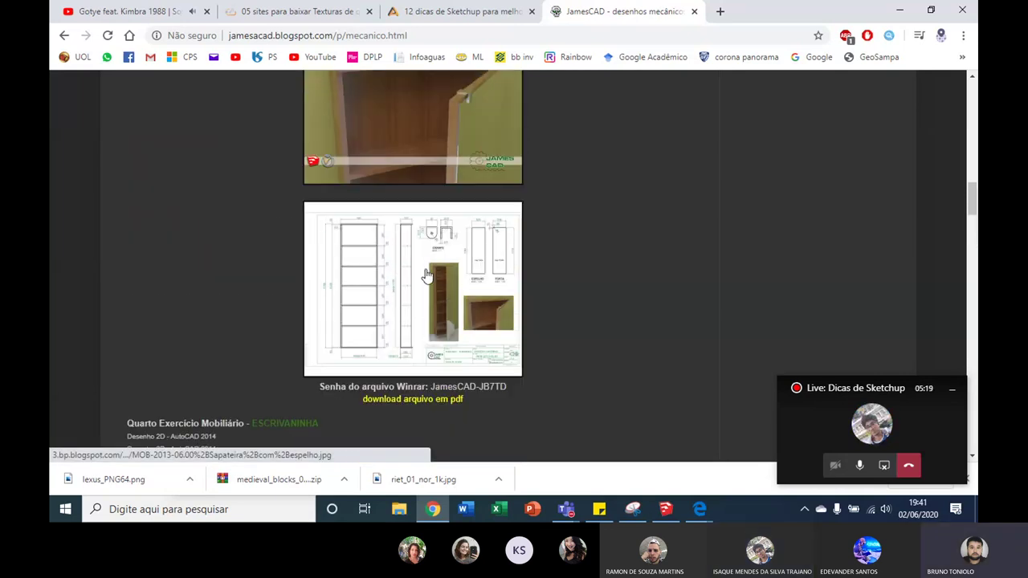
scroll(420, 257, "up", 2)
scroll(407, 211, "up", 2)
scroll(405, 211, "up", 3)
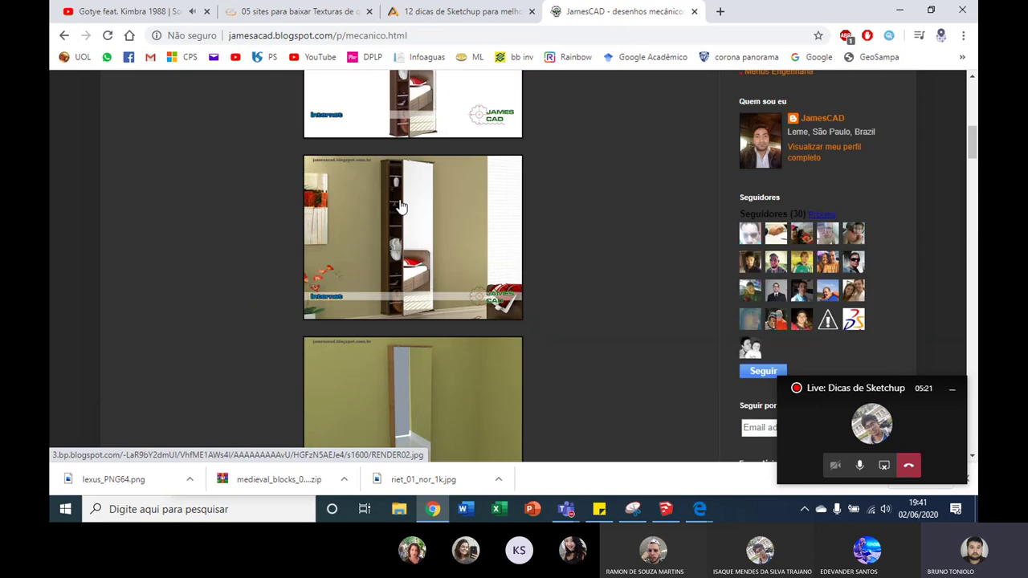
scroll(400, 206, "up", 3)
scroll(389, 201, "down", 3)
scroll(390, 213, "down", 3)
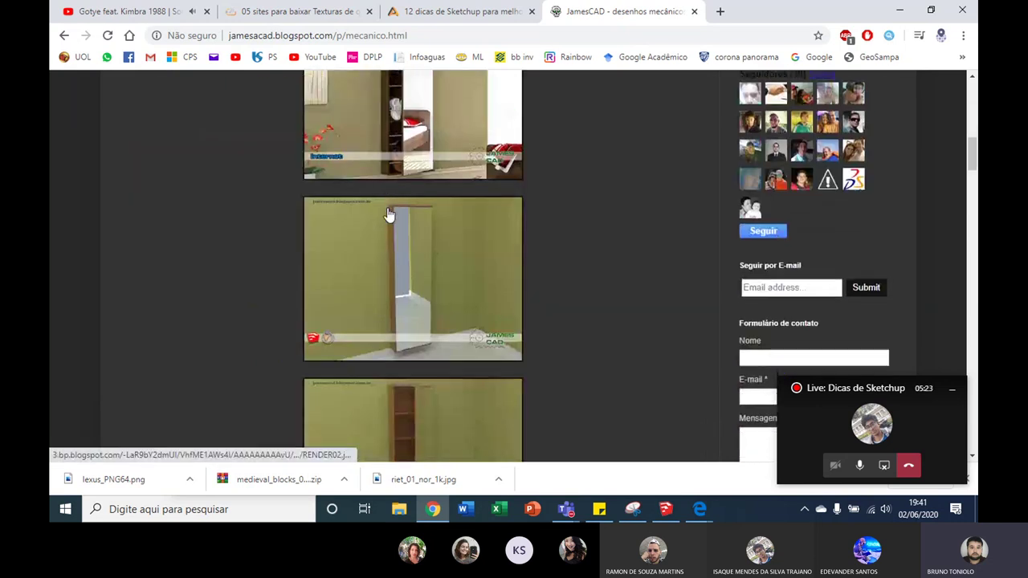
scroll(390, 218, "down", 2)
scroll(390, 222, "down", 2)
scroll(386, 221, "down", 1)
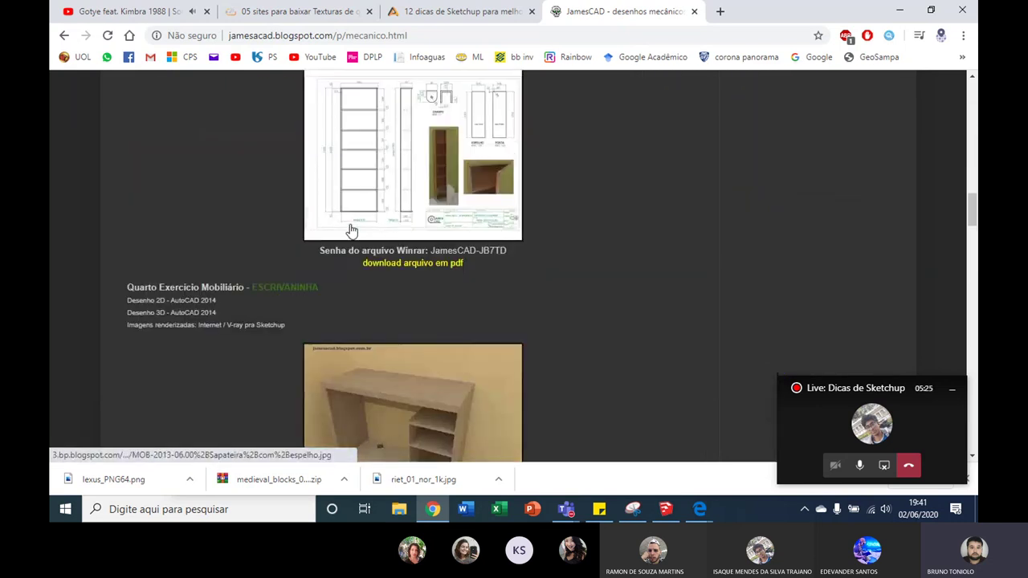
scroll(351, 231, "down", 2)
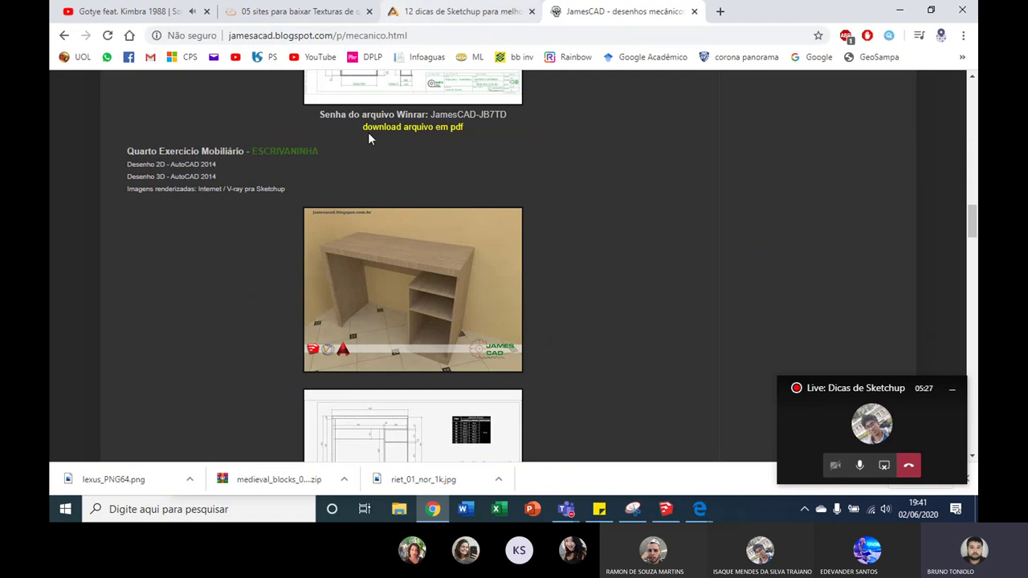
mouse_move(566, 509)
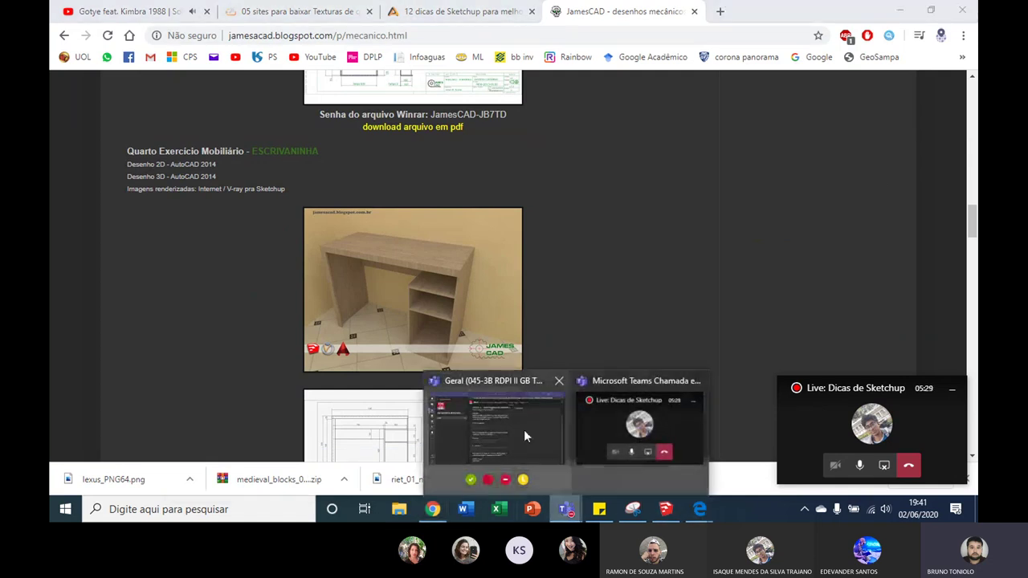
Switch between the Teams class window and the blog page, ending back in Teams.
left_click(524, 429)
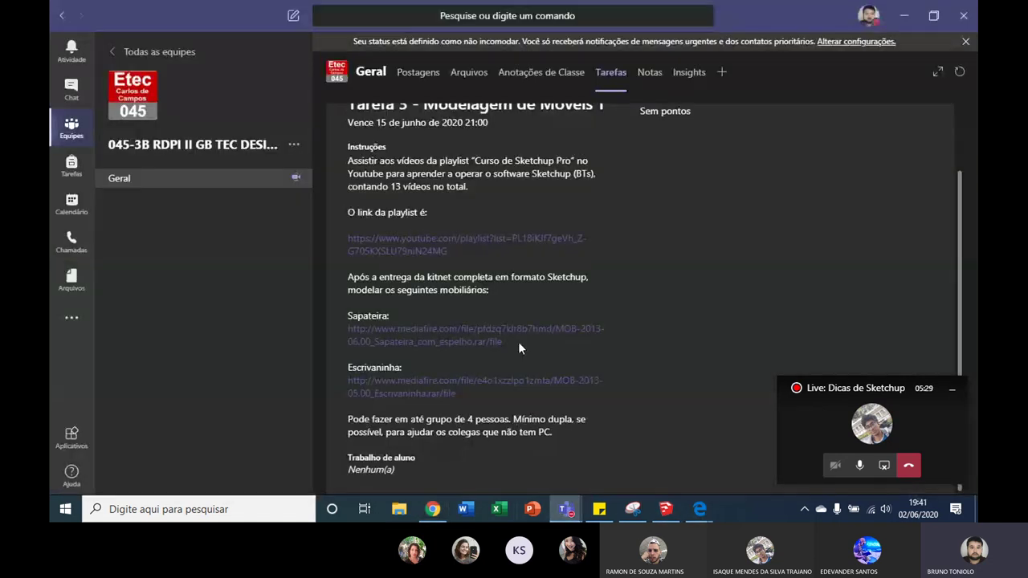
left_click(903, 16)
scroll(455, 229, "down", 2)
scroll(446, 359, "down", 2)
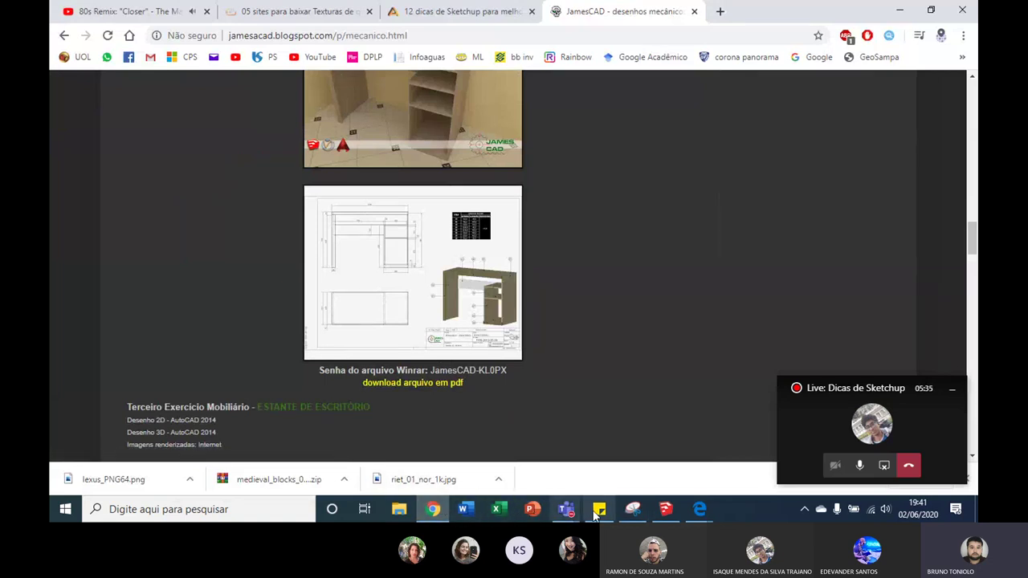
mouse_move(566, 509)
left_click(526, 424)
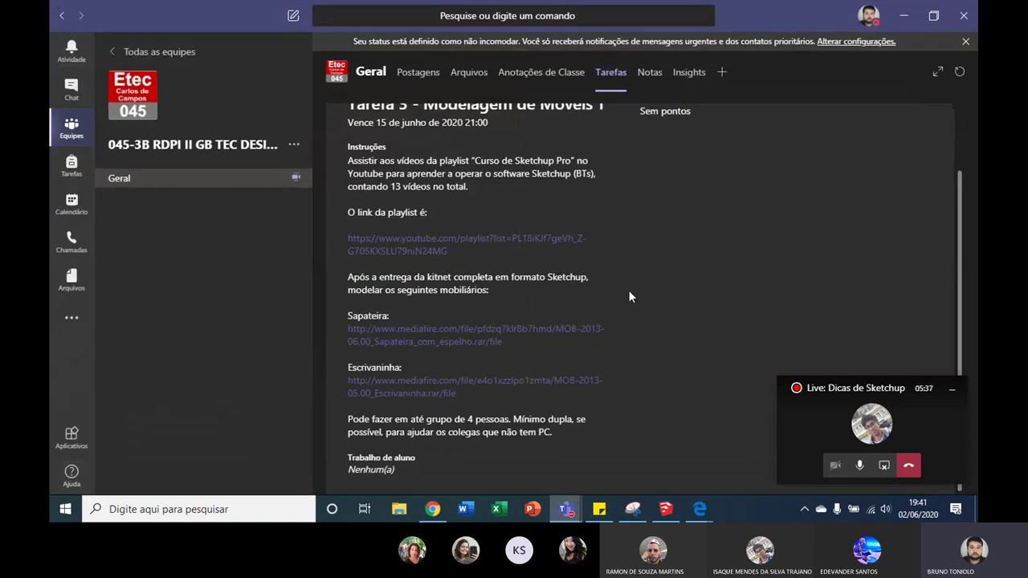
scroll(637, 260, "up", 2)
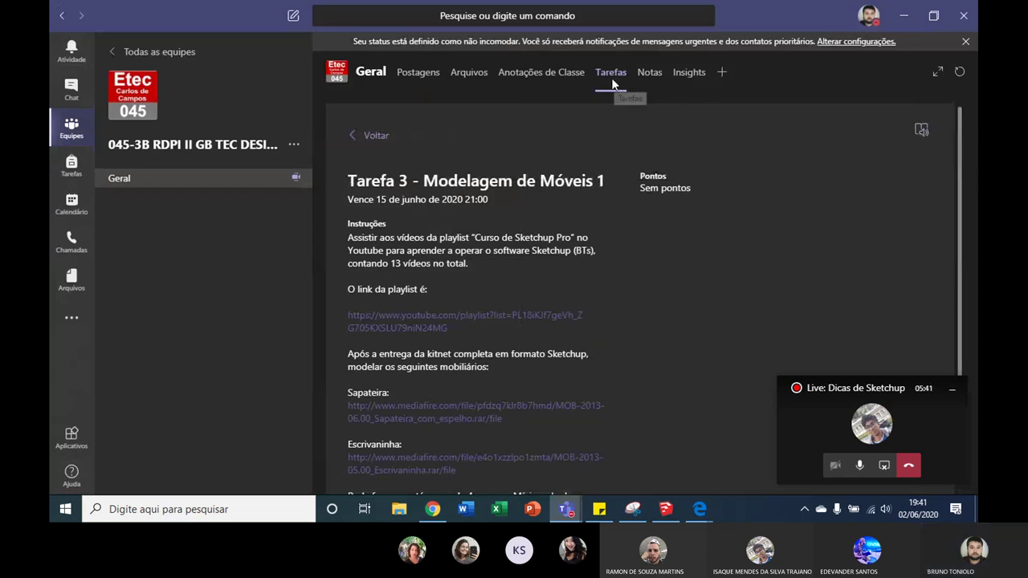
Open Tarefa 3's edit form and hide the live-call mini window while reviewing it.
left_click(353, 135)
left_click(437, 135)
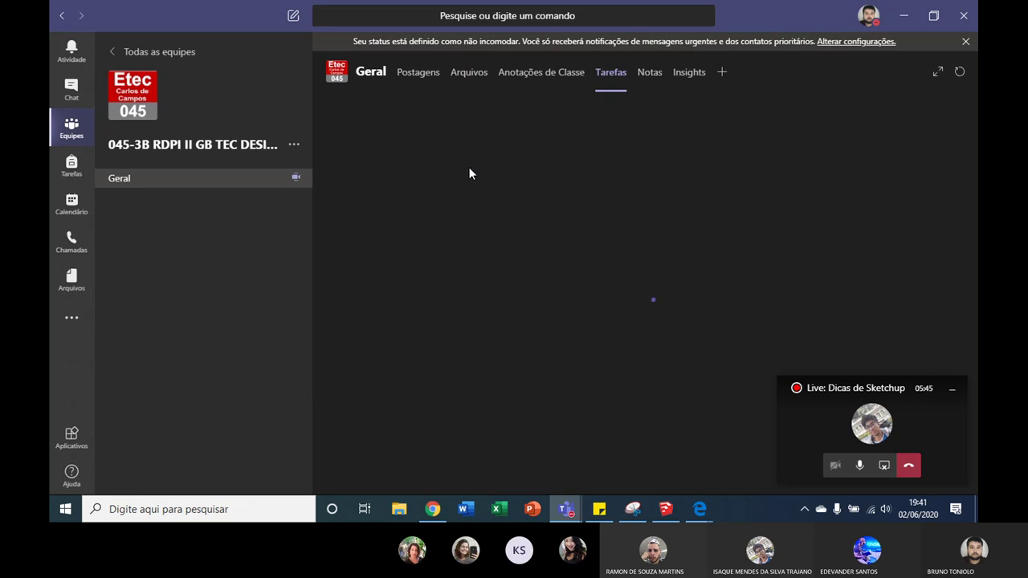
scroll(579, 208, "down", 1)
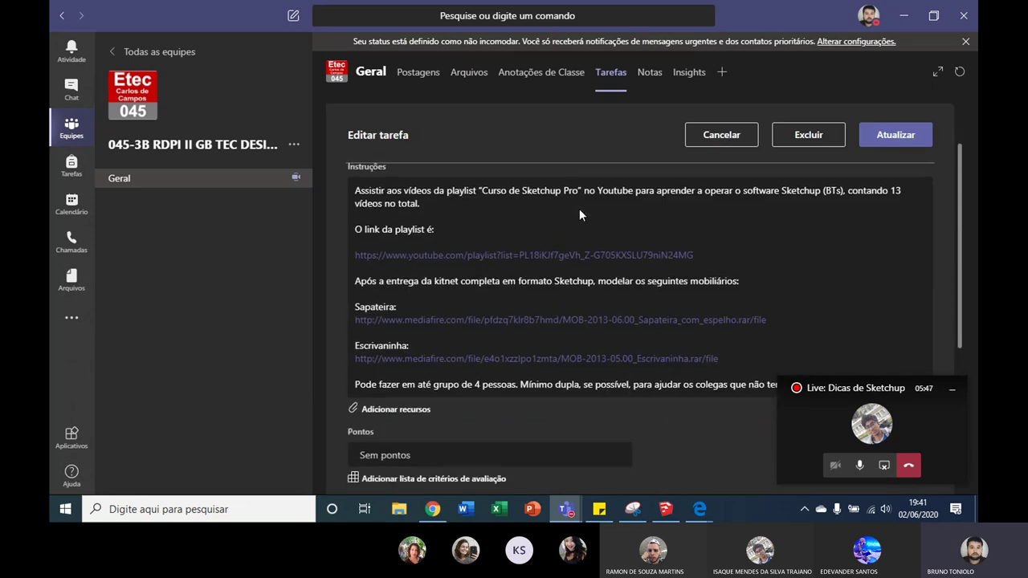
scroll(579, 209, "down", 2)
scroll(564, 236, "down", 2)
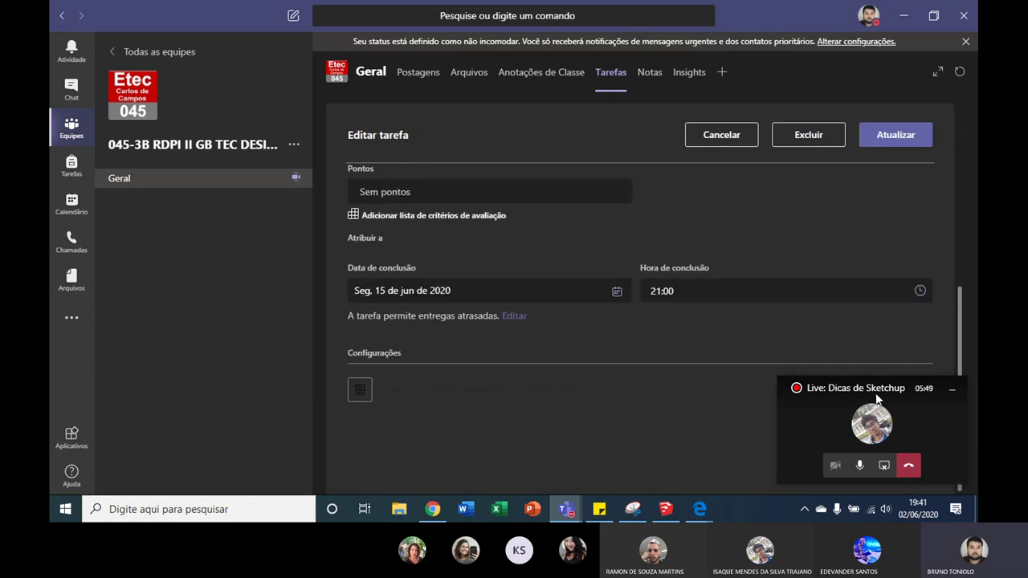
left_click(952, 394)
scroll(714, 370, "up", 3)
scroll(682, 321, "up", 2)
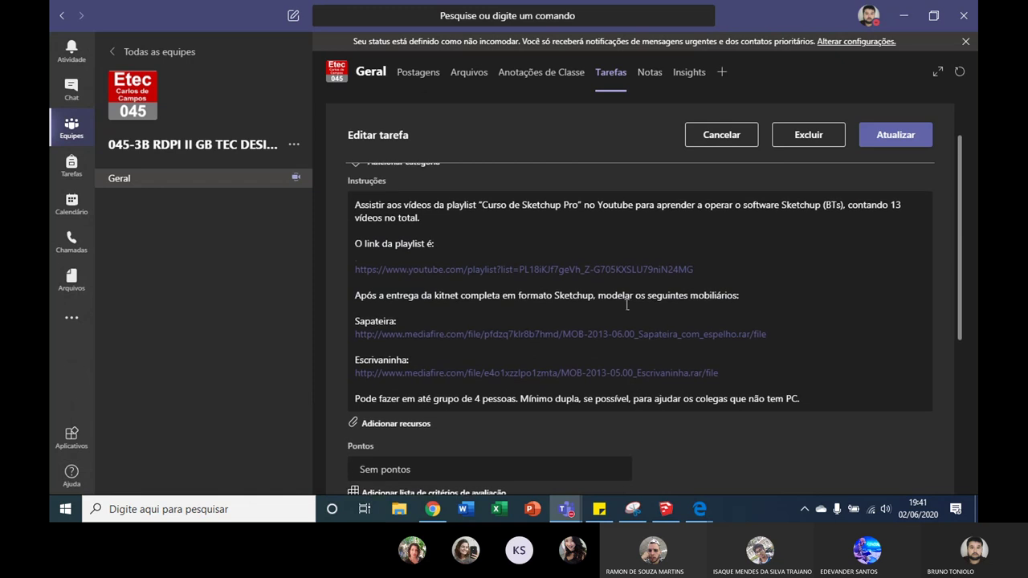
scroll(611, 201, "up", 2)
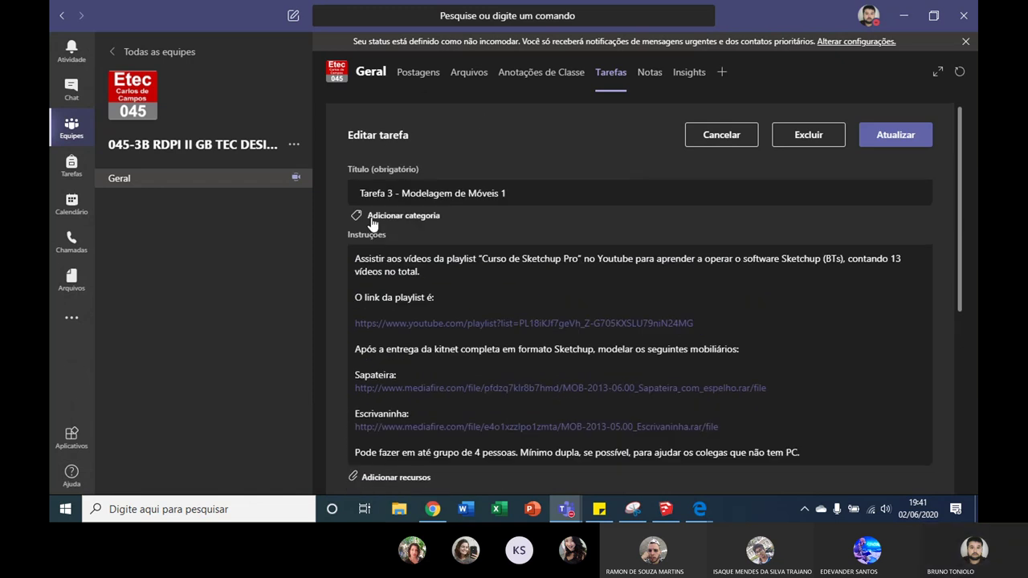
scroll(399, 411, "down", 3)
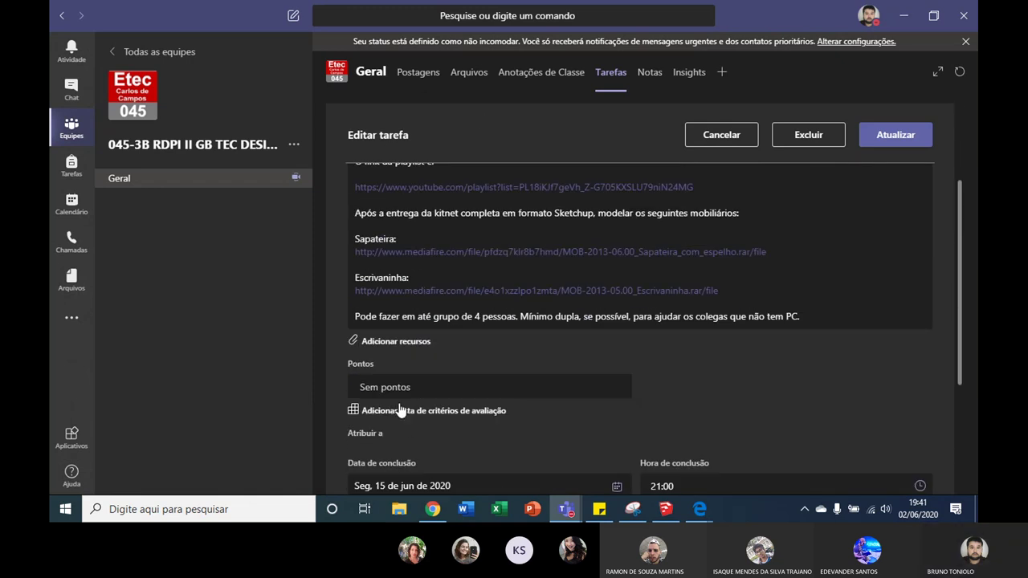
Start a device upload under Adicionar recursos and browse to D:\escola\BPT\Pendrive.
left_click(412, 350)
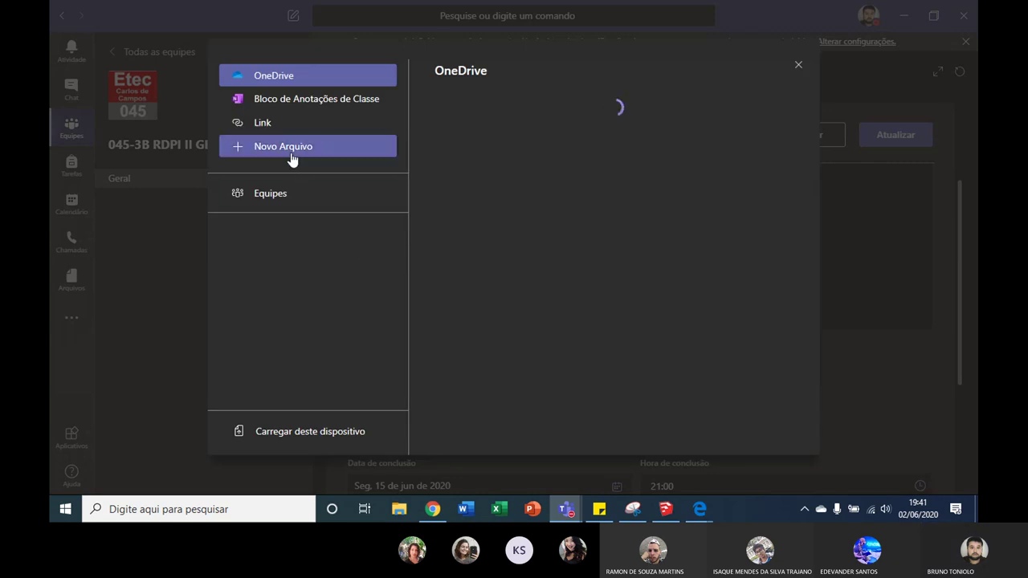
left_click(291, 153)
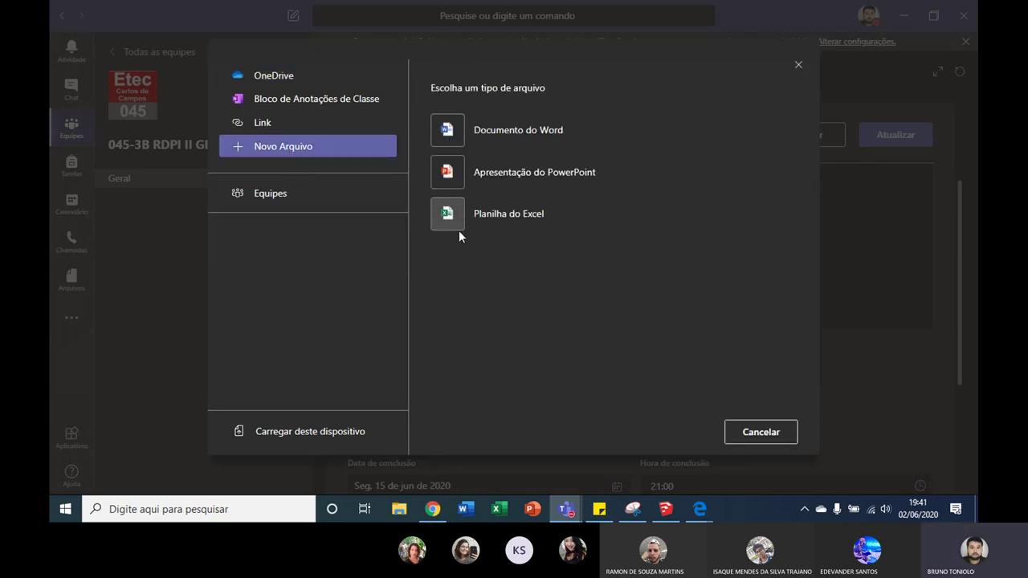
left_click(301, 431)
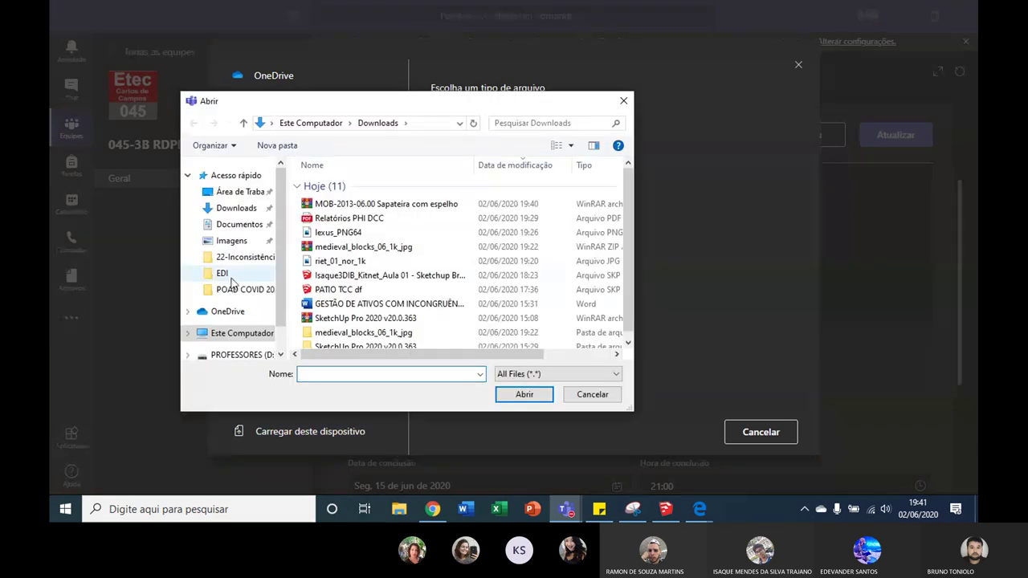
scroll(241, 321, "down", 1)
left_click(241, 312)
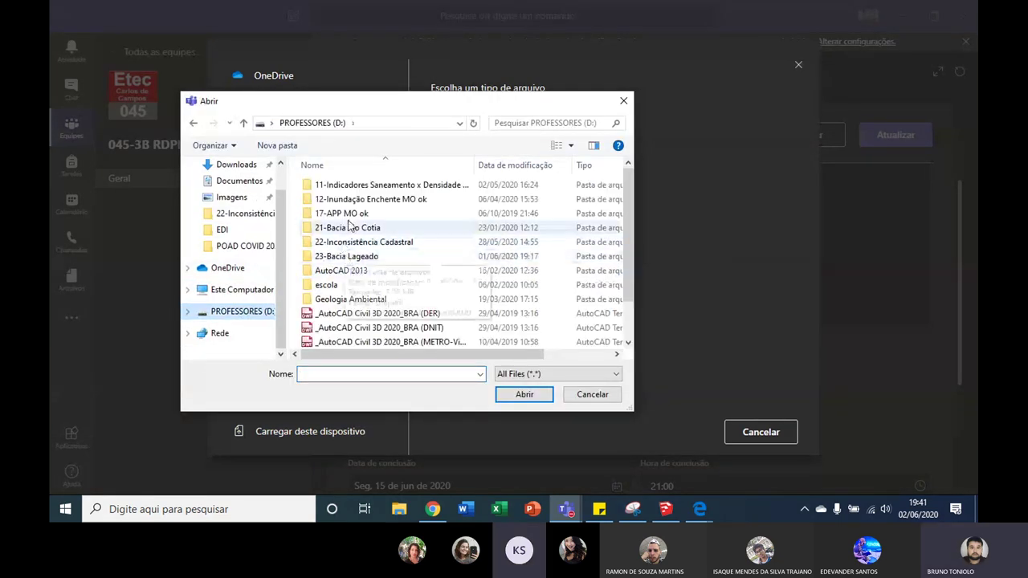
double_click(325, 284)
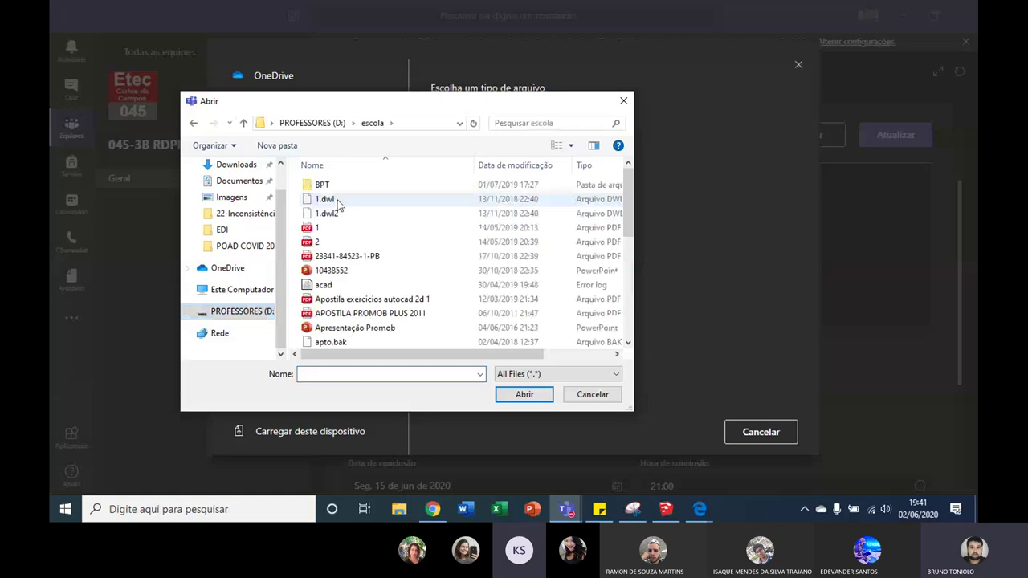
double_click(323, 185)
double_click(331, 213)
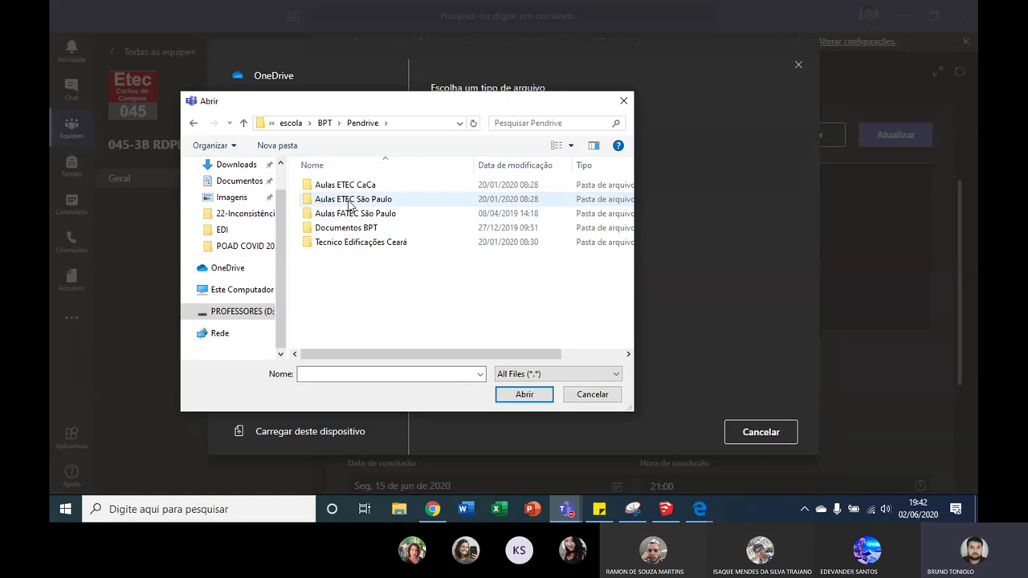
Upload the MOB-2013-05.00 Escrivaninha and MOB-2013-06.00 Sapateira com espelho PDFs from moveis_jamescad.
left_click(513, 123)
type("mobil")
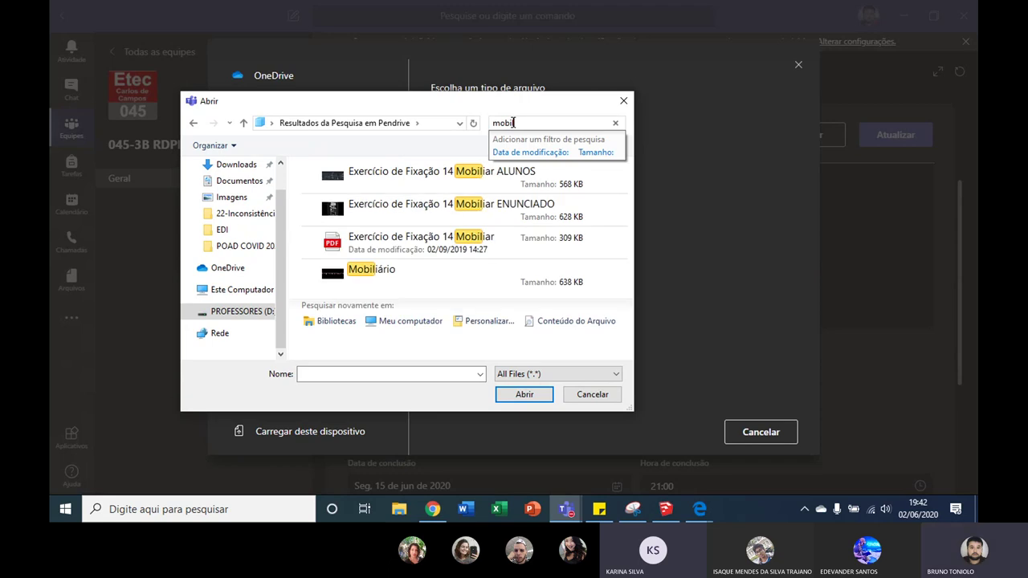
double_click(504, 122)
type("james")
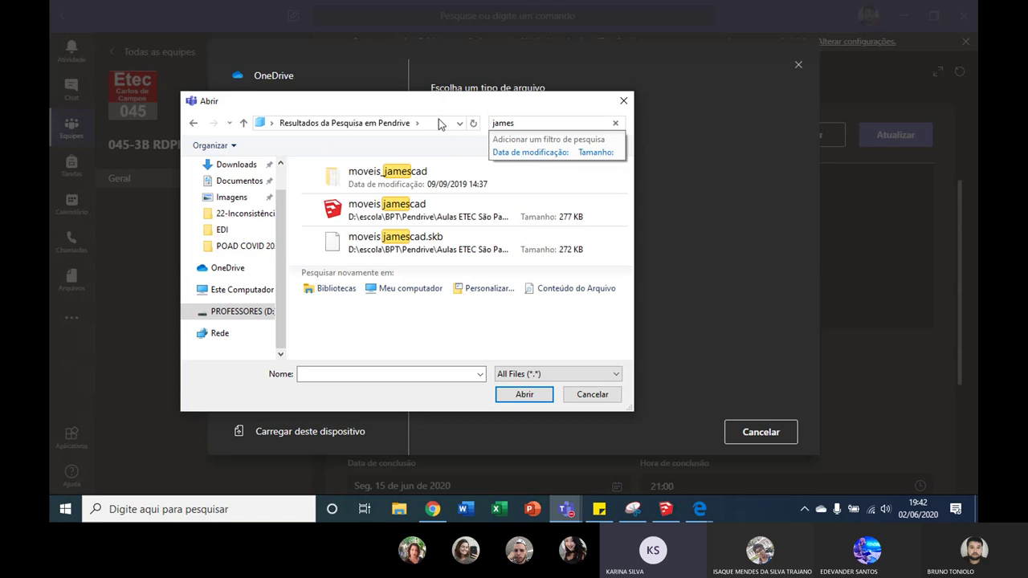
double_click(365, 183)
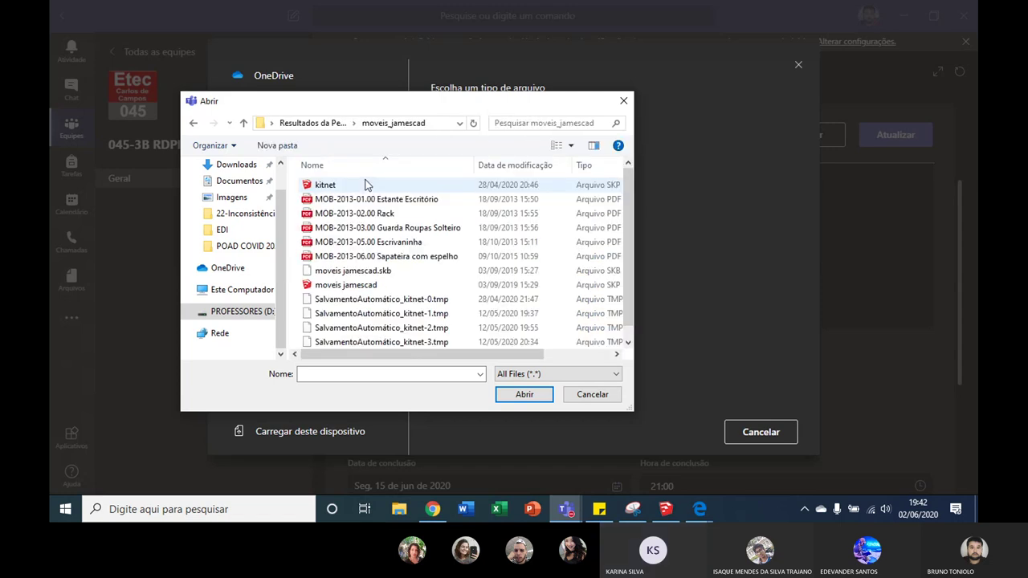
left_click(374, 242)
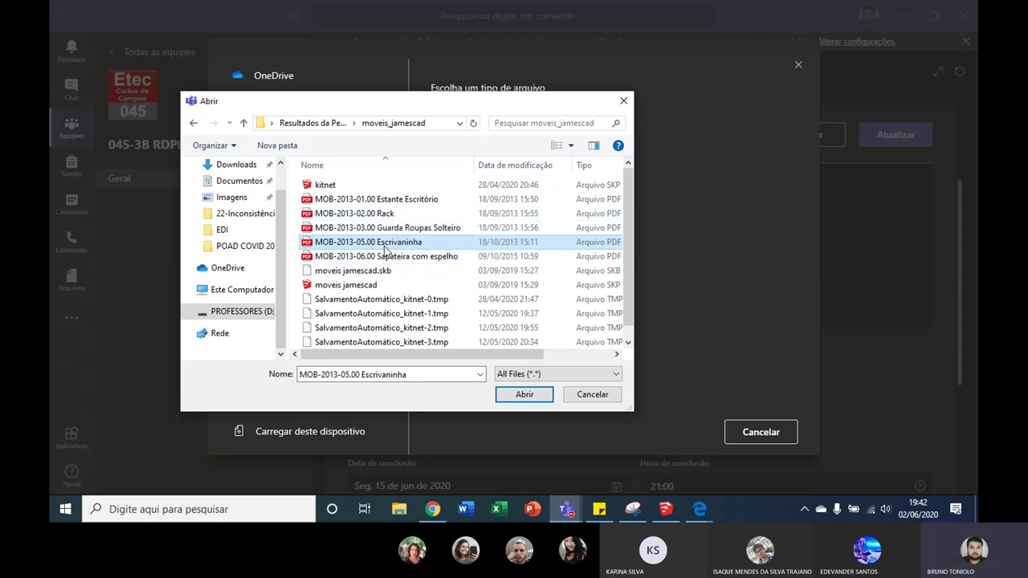
left_click(386, 257, "ctrl")
left_click(524, 394)
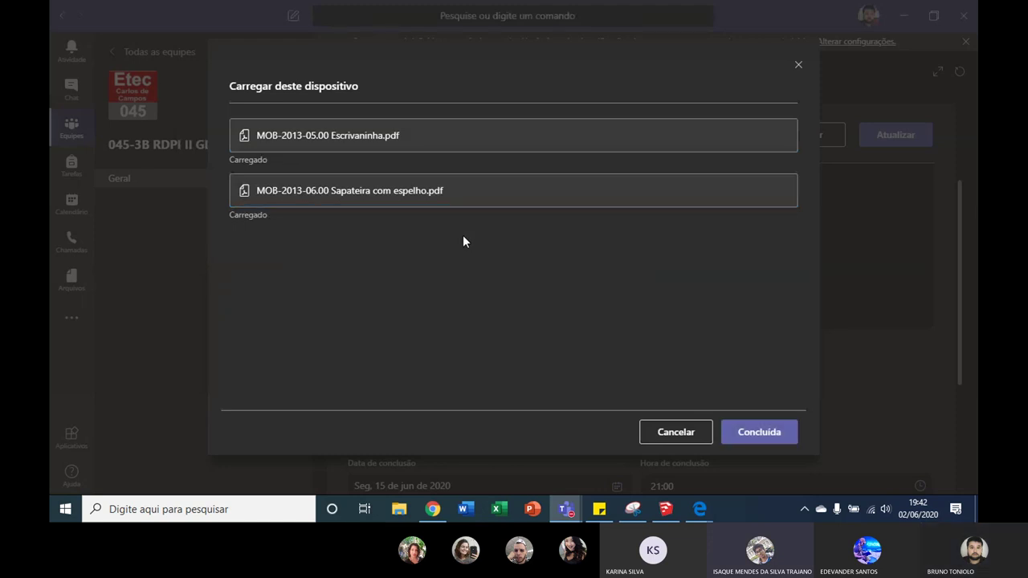
Attach the two uploaded PDFs and save the assignment with Atualizar.
left_click(745, 439)
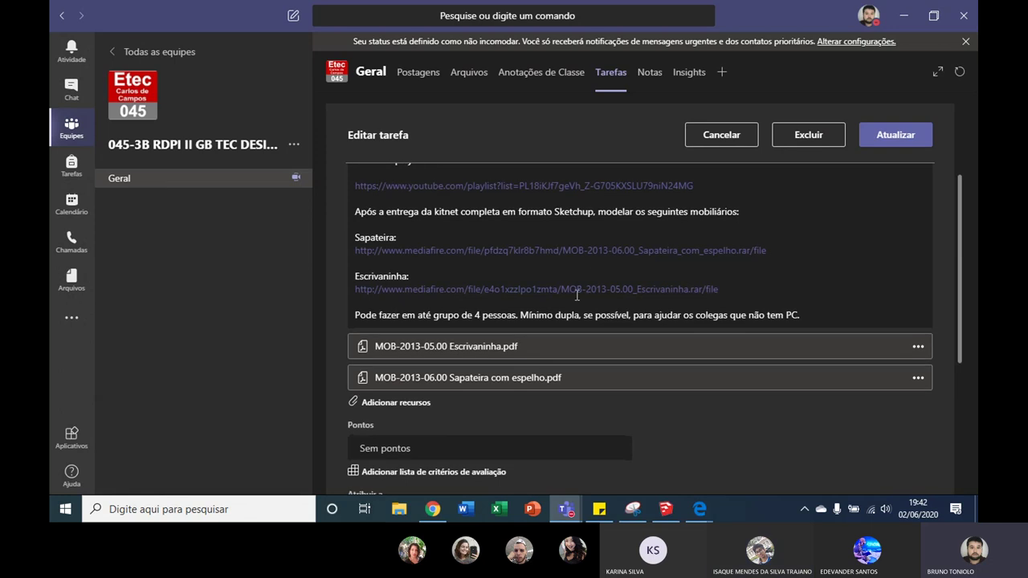
scroll(465, 305, "down", 1)
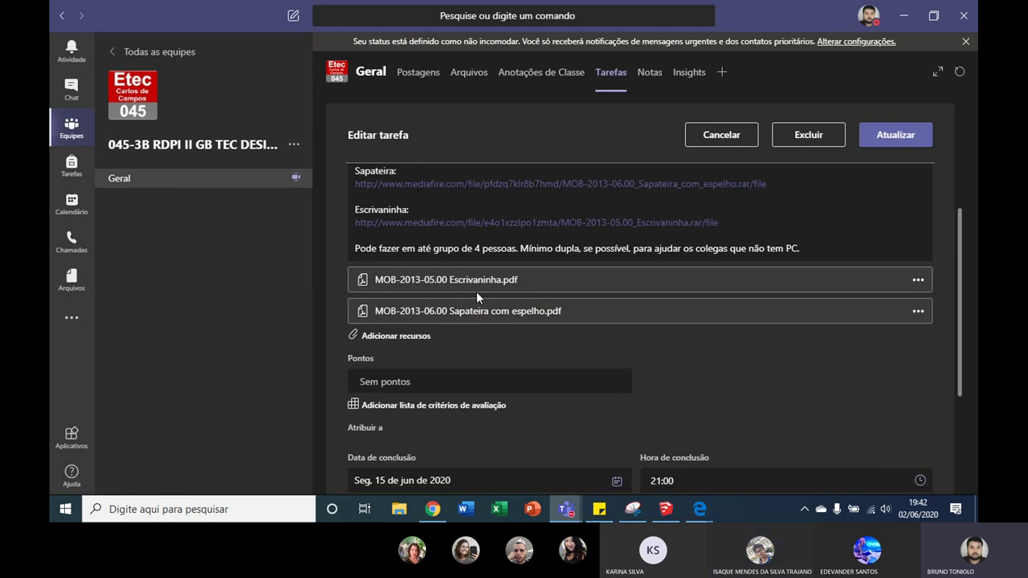
left_click(892, 135)
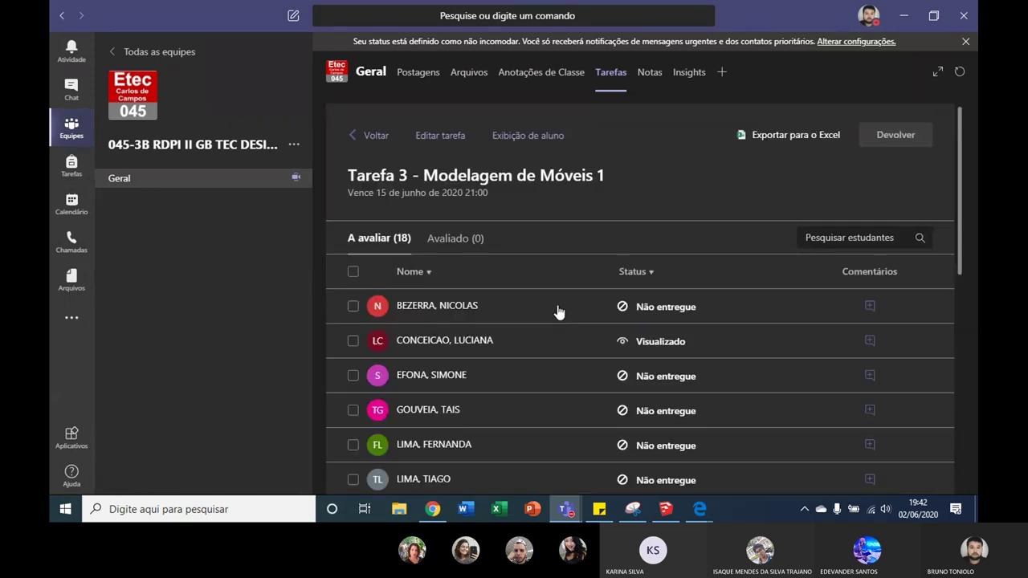
Open the assignment details and the MOB-2013-05.00 Escrivaninha.pdf attachment.
left_click(497, 138)
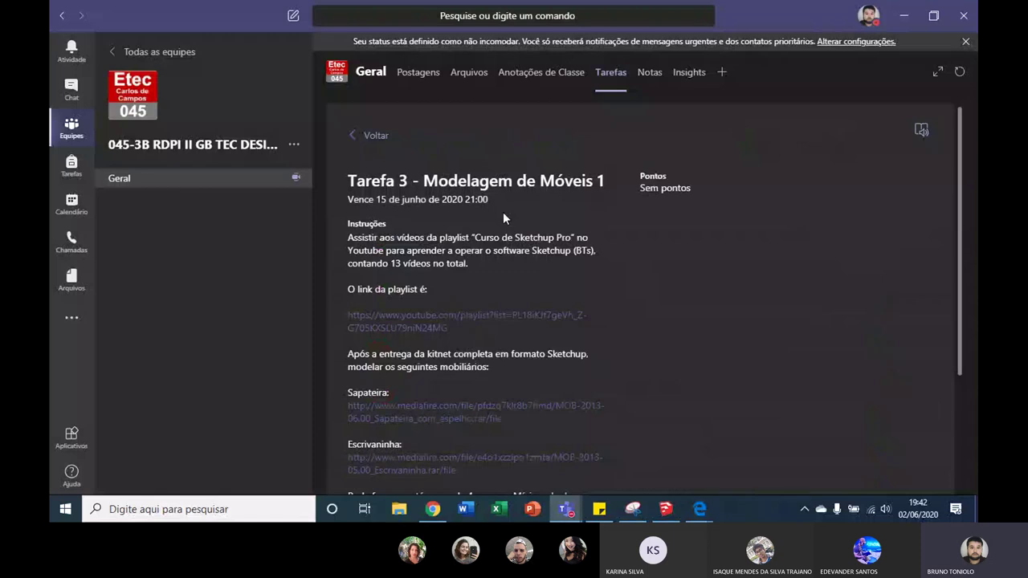
scroll(508, 254, "down", 3)
scroll(507, 255, "down", 2)
left_click(434, 399)
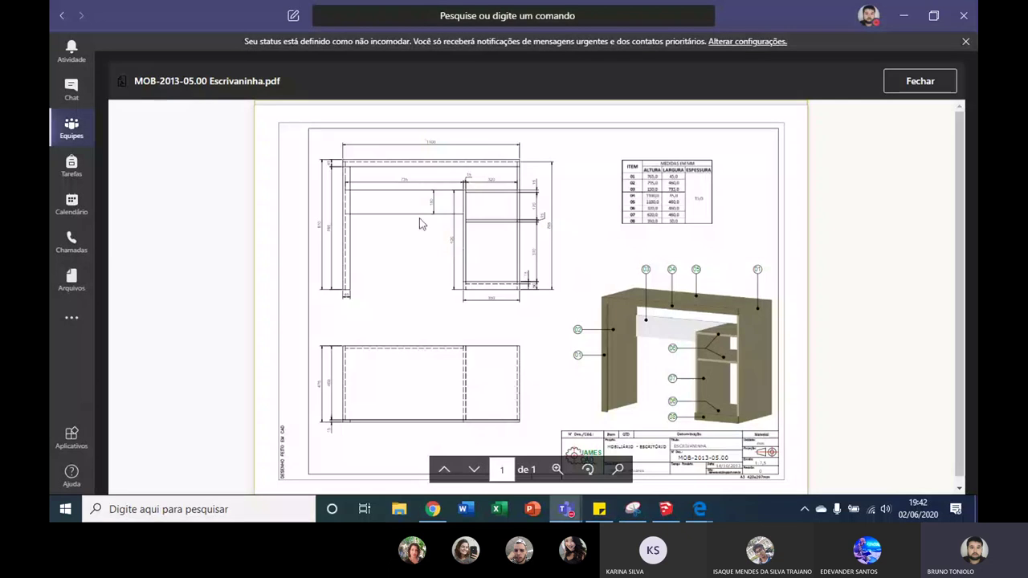
Zoom into the Escrivaninha drawing, scroll through it, then close the preview.
left_click(557, 469)
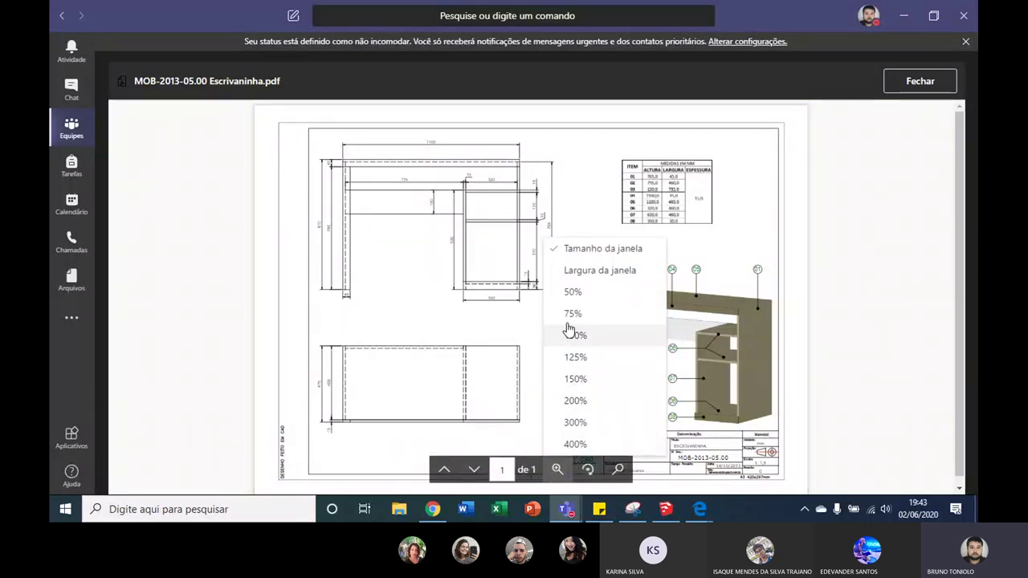
left_click(575, 357)
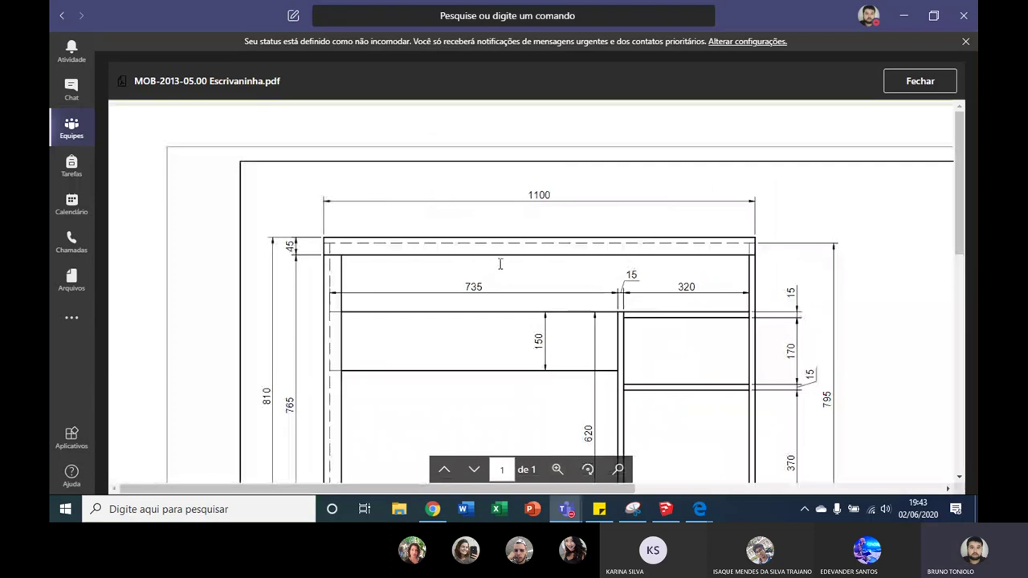
scroll(505, 261, "down", 3)
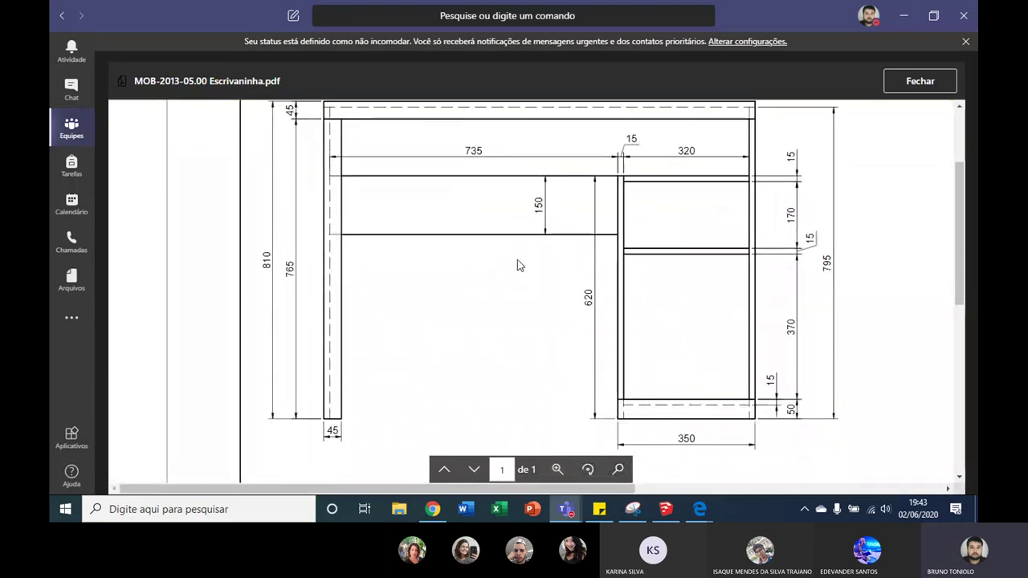
scroll(514, 261, "down", 1)
scroll(518, 241, "up", 4)
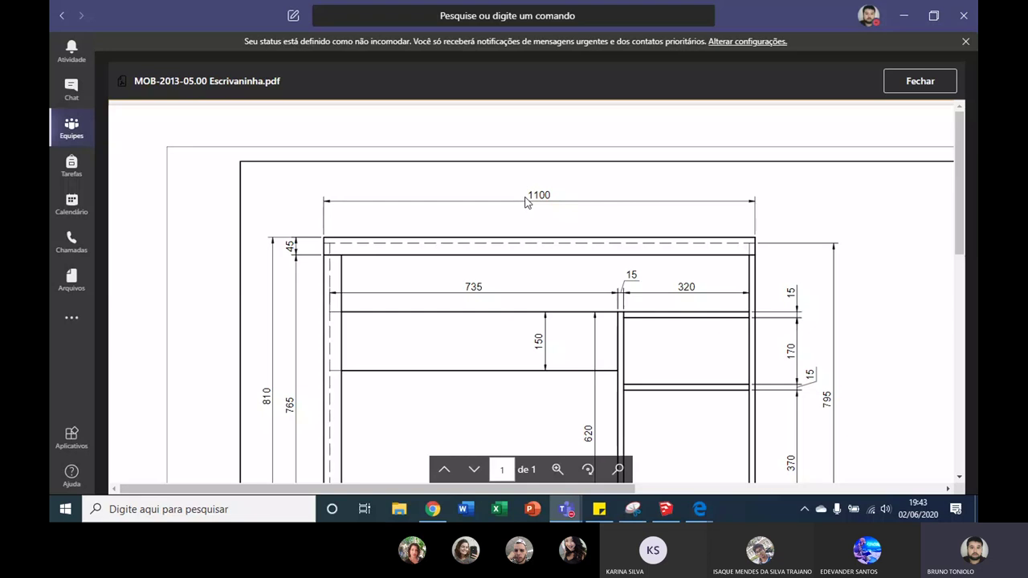
scroll(526, 203, "down", 3)
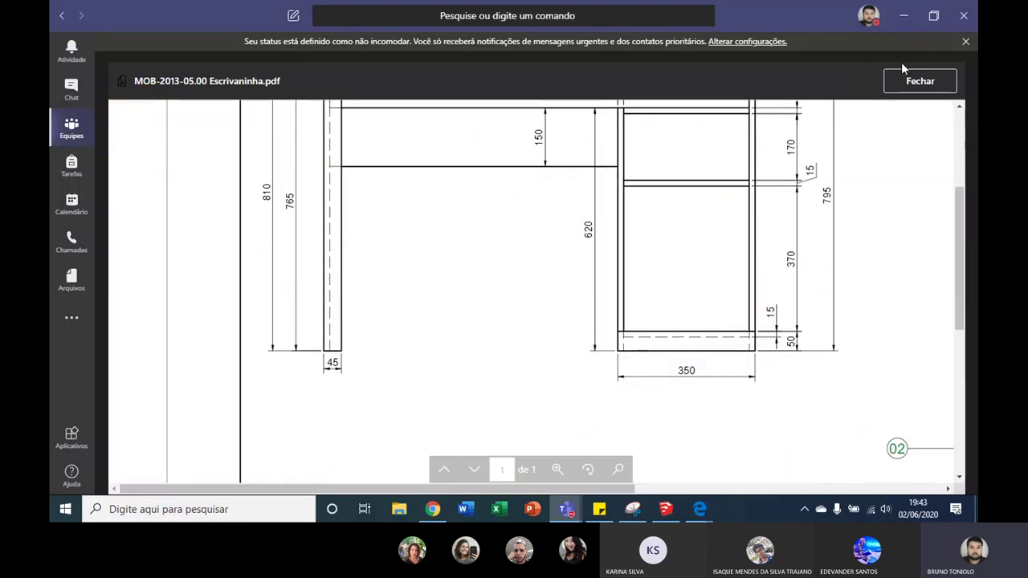
left_click(915, 82)
scroll(481, 253, "down", 1)
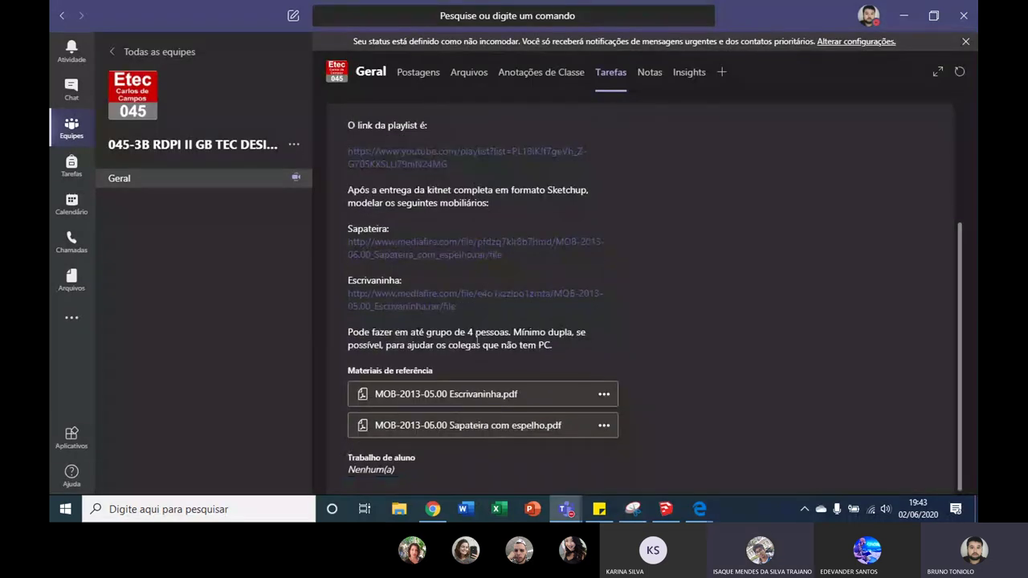
left_click(470, 426)
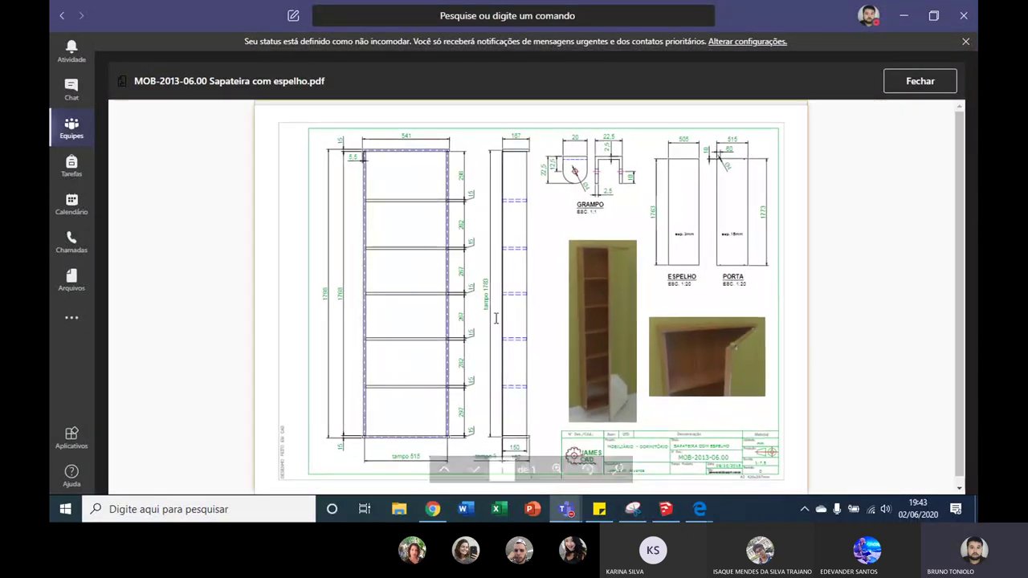
left_click(557, 469)
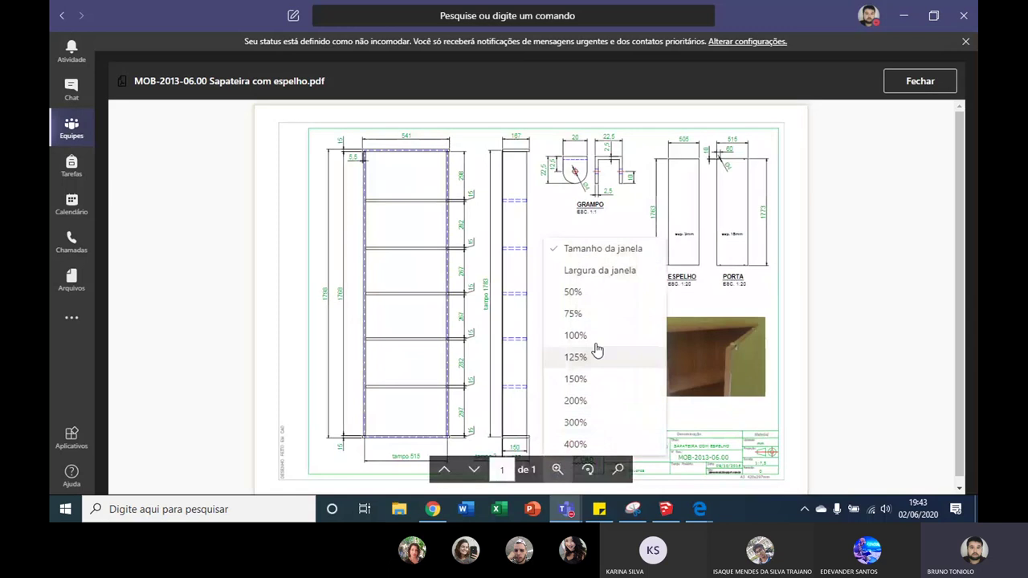
left_click(548, 199)
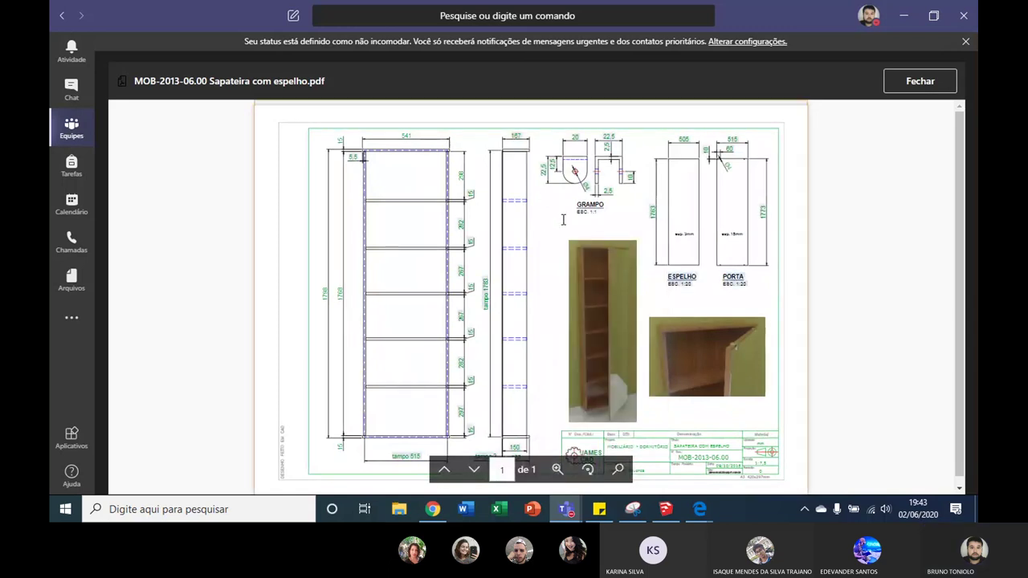
left_click(555, 472)
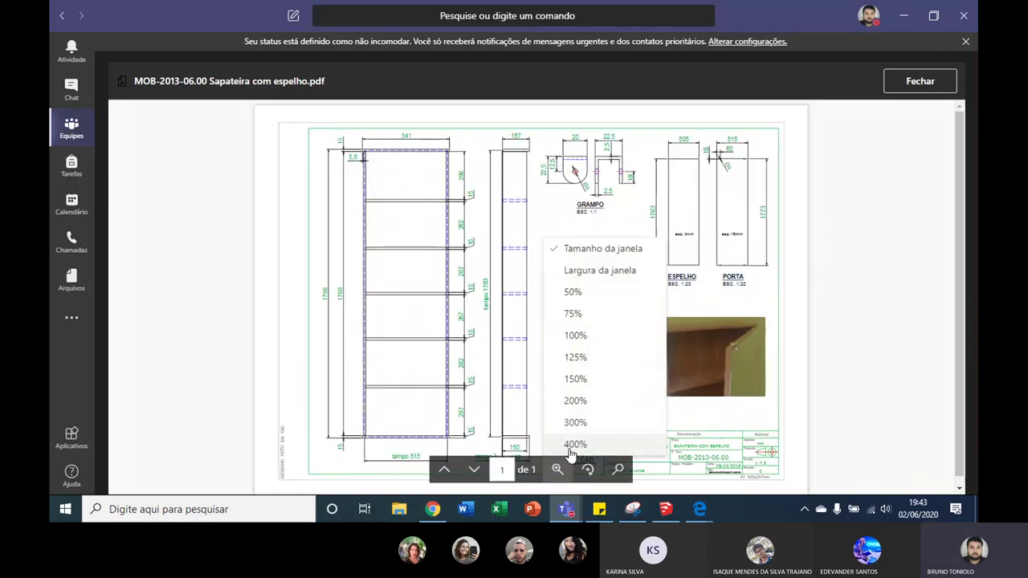
left_click(580, 378)
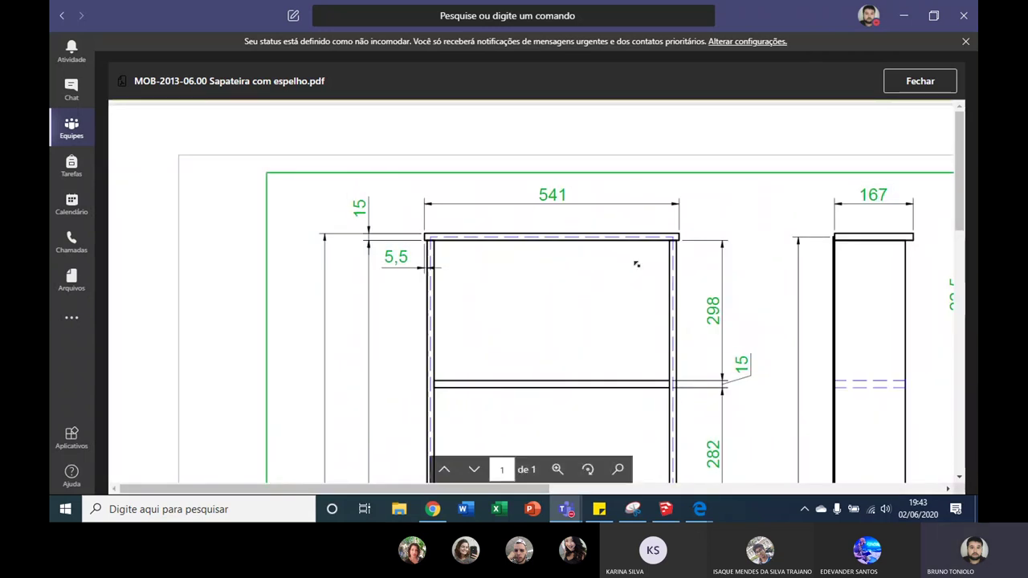
scroll(636, 264, "down", 2)
scroll(682, 249, "right", 4)
scroll(713, 232, "right", 3)
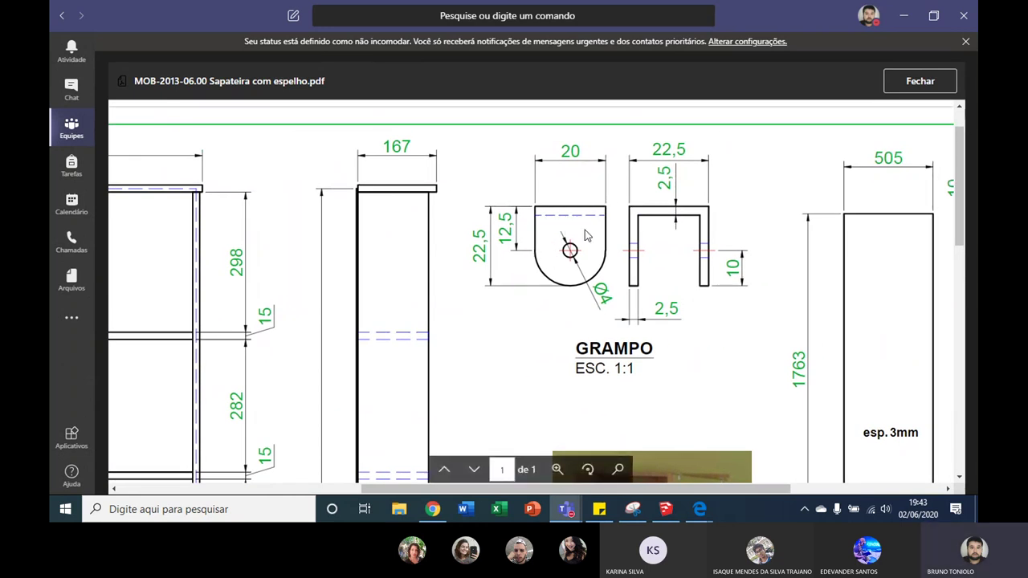
scroll(636, 299, "up", 1)
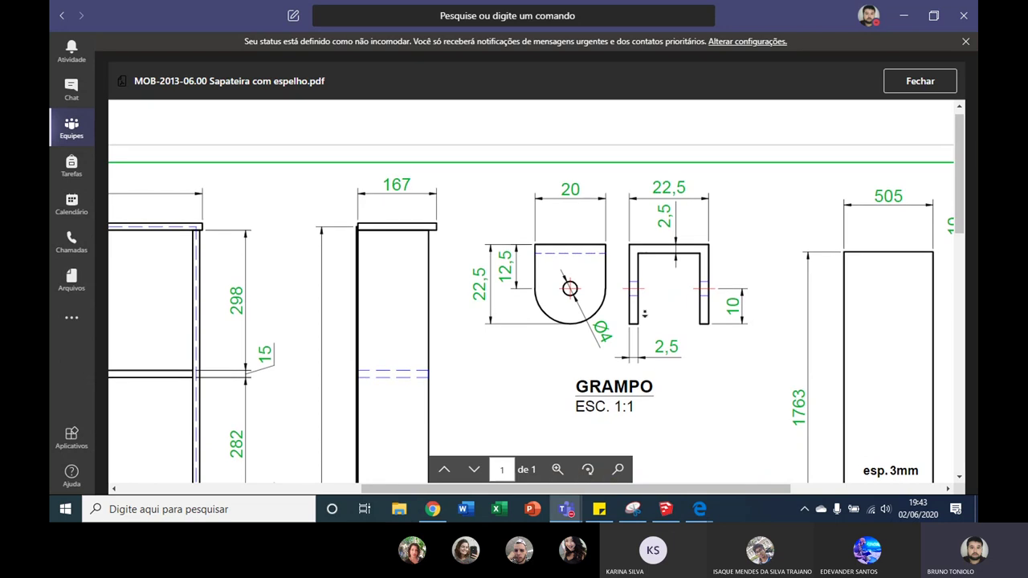
scroll(642, 313, "down", 2)
scroll(646, 317, "down", 2)
scroll(654, 313, "down", 3)
scroll(663, 310, "down", 1)
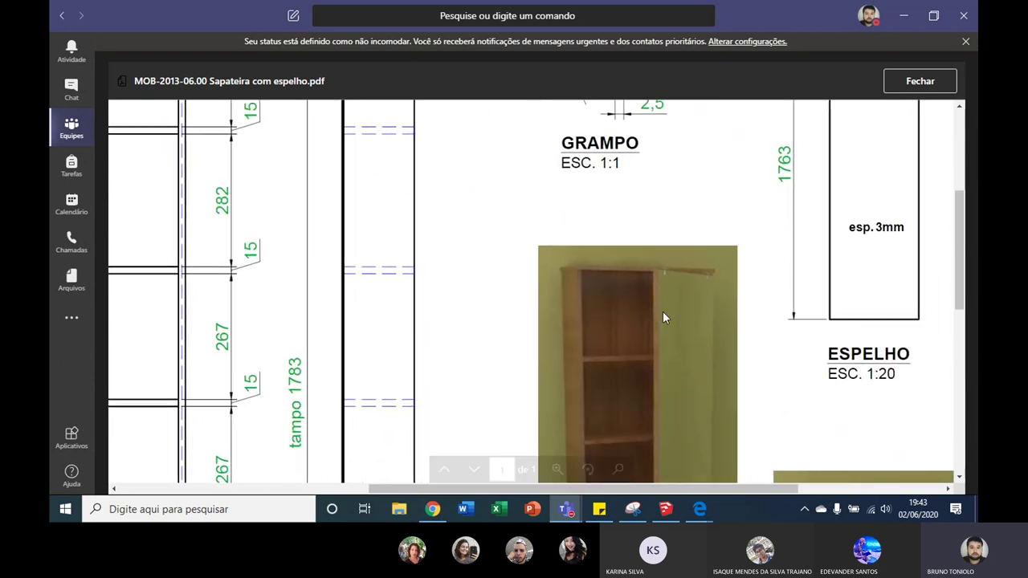
scroll(679, 329, "down", 1)
scroll(689, 345, "down", 1)
scroll(693, 349, "down", 2)
scroll(693, 348, "right", 3)
scroll(733, 345, "down", 1)
scroll(733, 346, "right", 2)
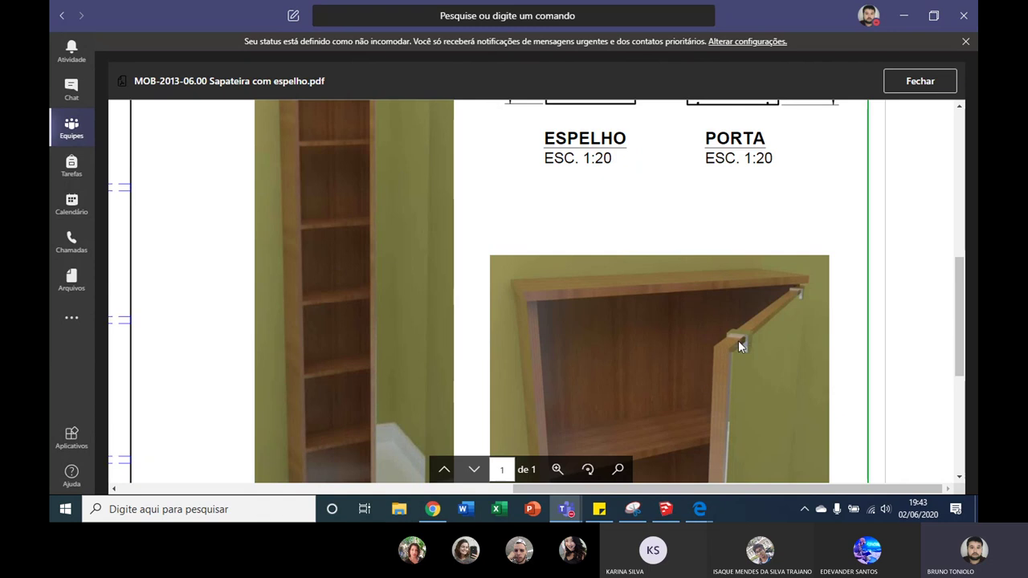
scroll(593, 276, "down", 3)
scroll(572, 181, "up", 3)
scroll(572, 181, "up", 5)
scroll(571, 182, "left", 5)
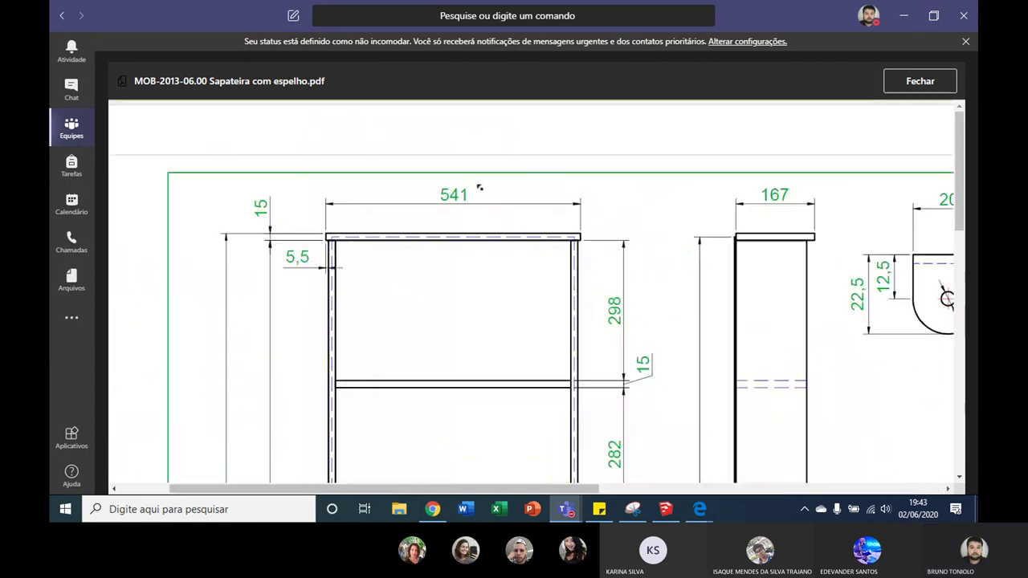
scroll(583, 218, "right", 10)
scroll(532, 251, "left", 3)
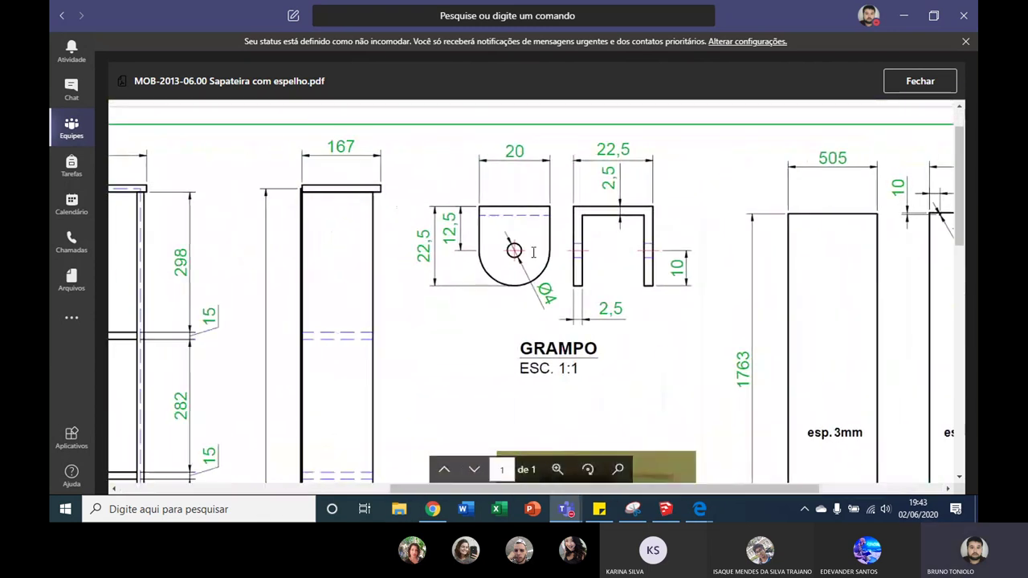
scroll(546, 257, "left", 1)
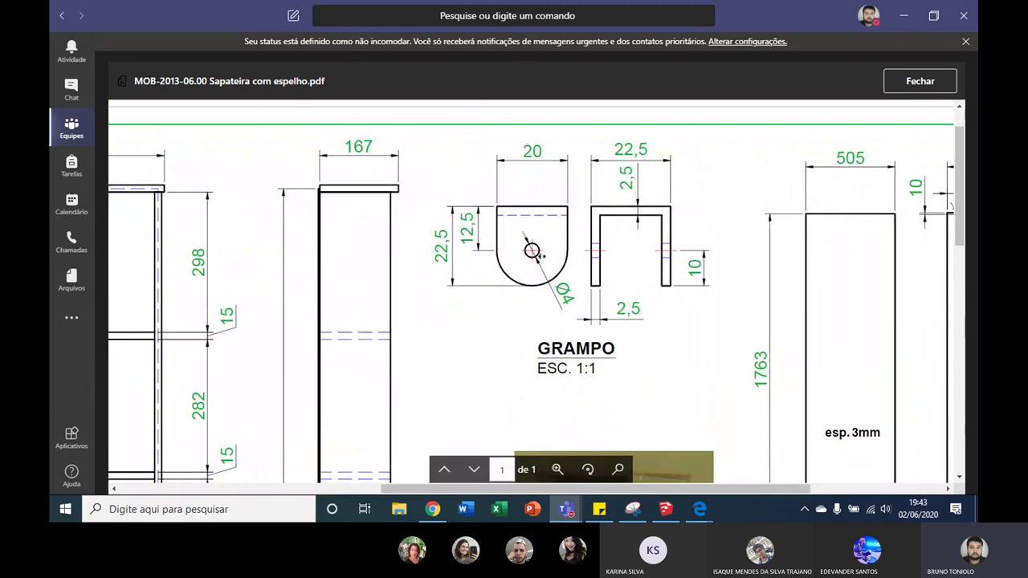
scroll(534, 257, "left", 2)
scroll(523, 256, "left", 3)
scroll(523, 256, "left", 2)
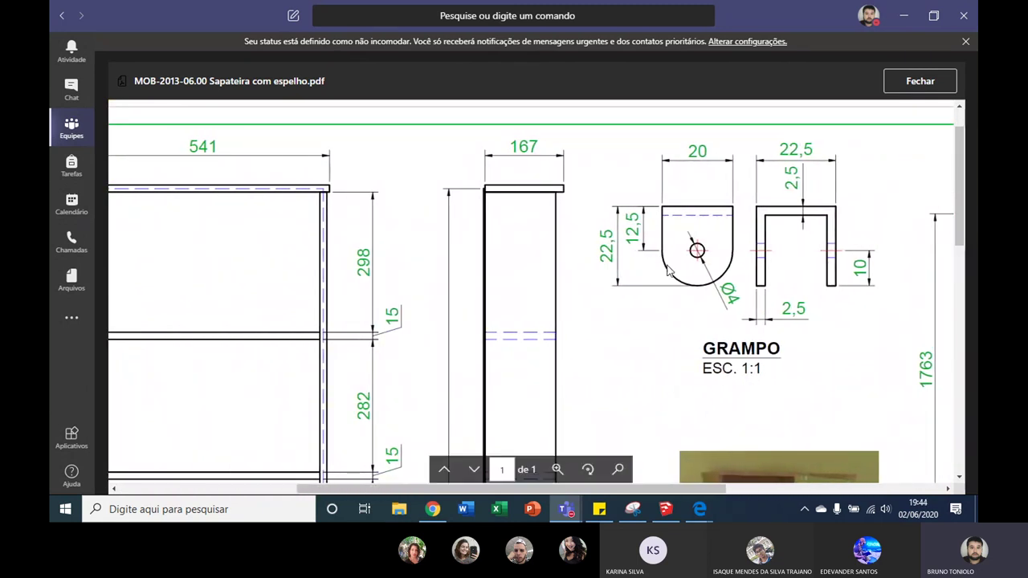
scroll(541, 268, "left", 12)
scroll(735, 259, "up", 2)
scroll(735, 259, "right", 10)
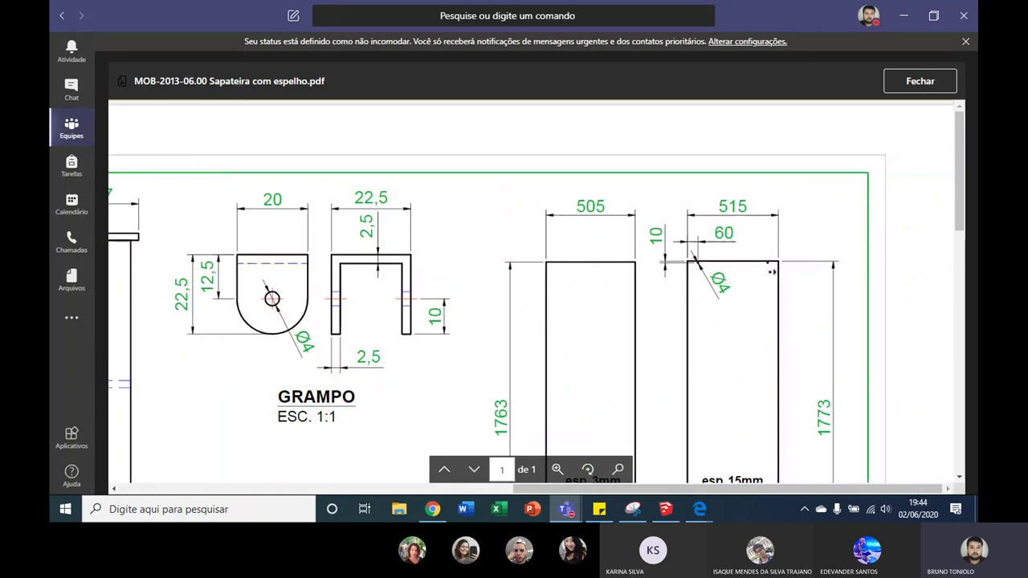
scroll(735, 260, "down", 2)
left_click(918, 81)
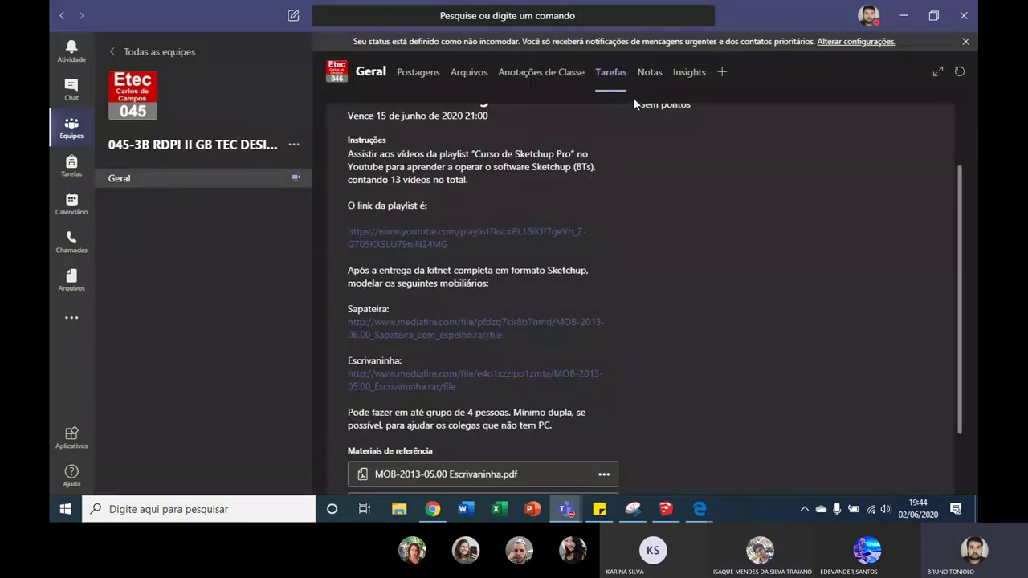
Return to SketchUp and orbit the kitnet model to a lower, rotated angle.
left_click(665, 508)
scroll(538, 334, "down", 1)
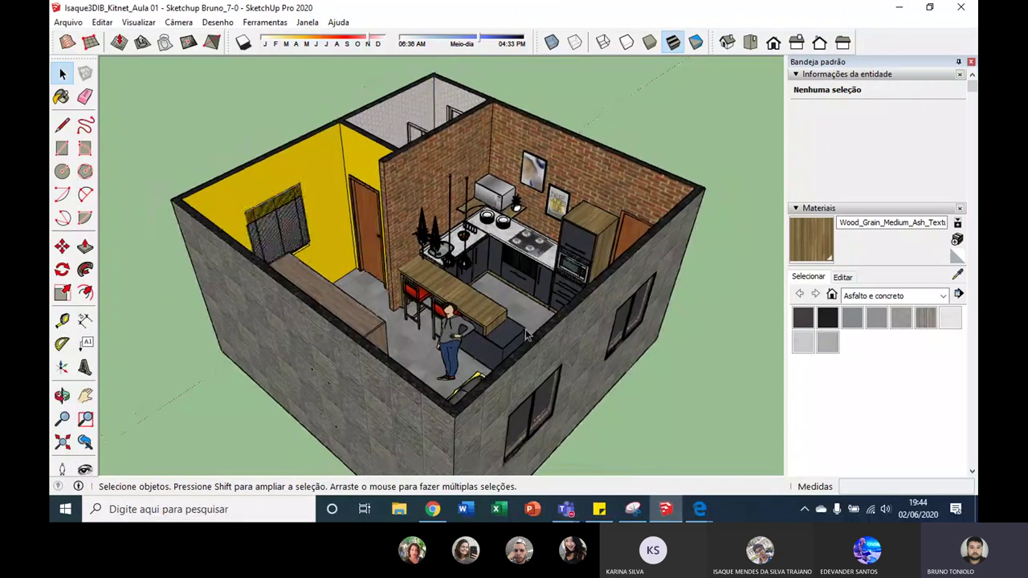
scroll(530, 331, "down", 1)
scroll(524, 329, "down", 1)
middle_click_drag(523, 329, 470, 386)
scroll(393, 369, "up", 1)
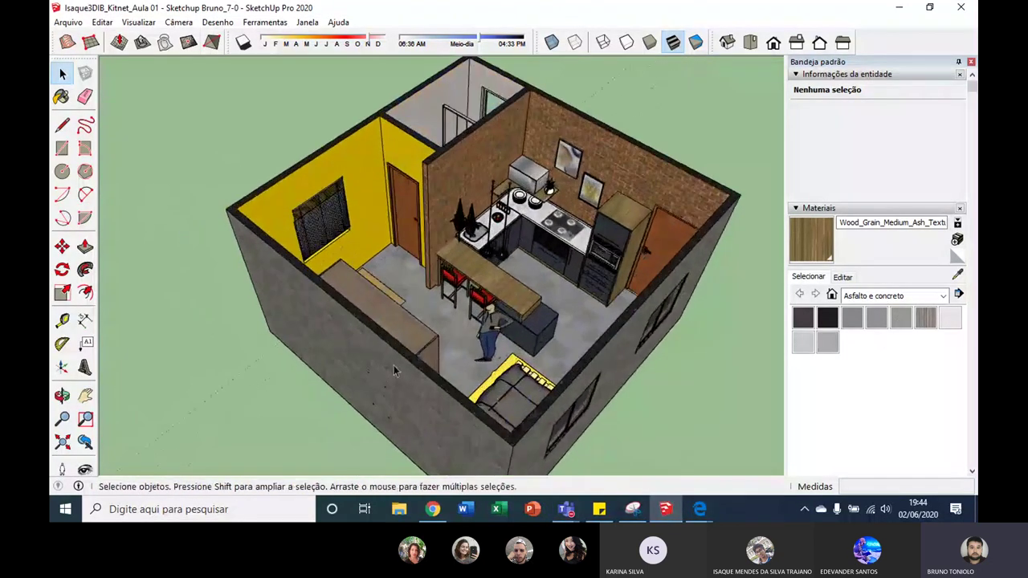
middle_click_drag(394, 344, 397, 304)
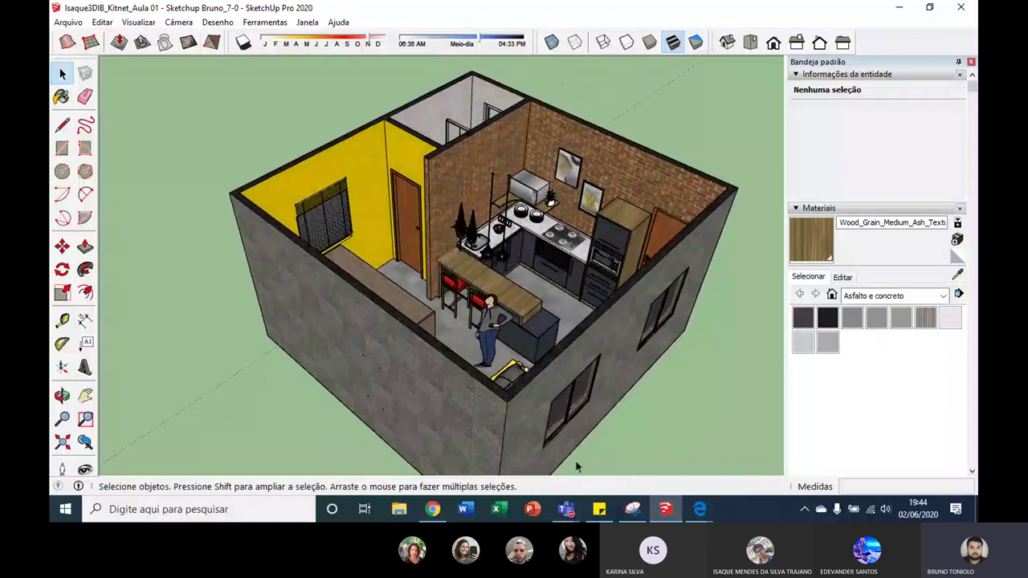
Place the Ensinar checklist note to the right of the house and edit its text.
left_click(599, 509)
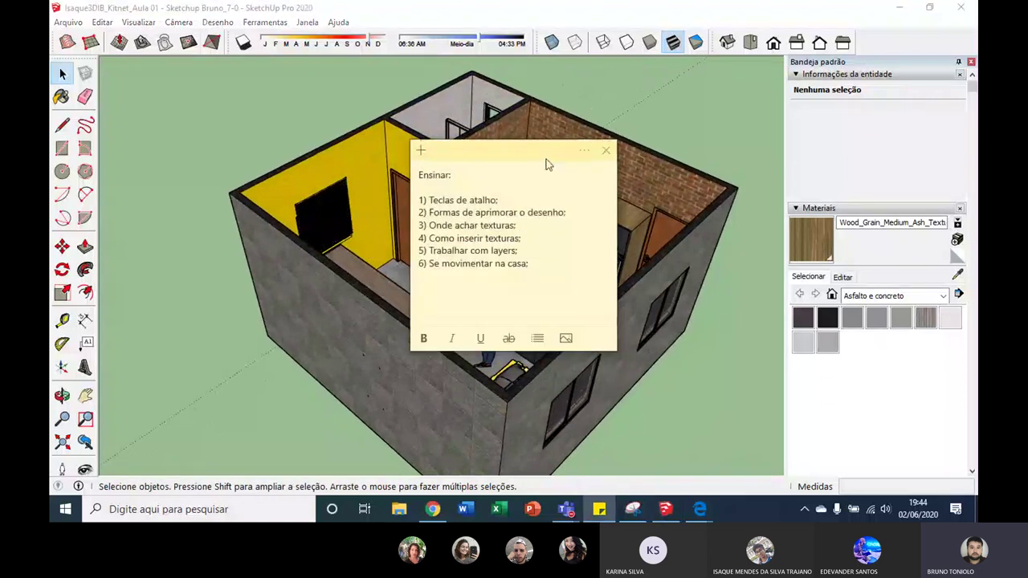
left_click_drag(531, 161, 831, 189)
left_click(800, 229)
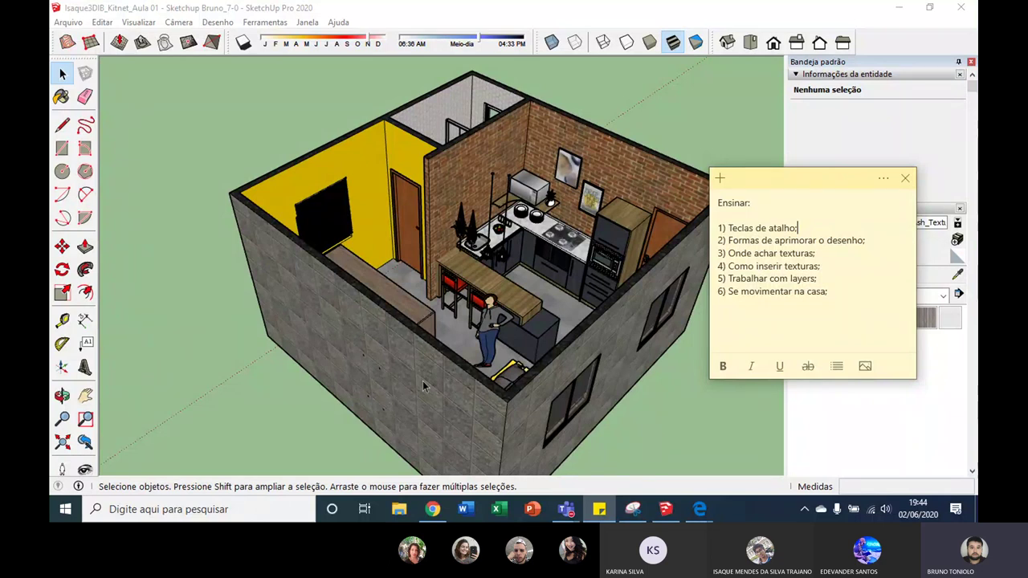
mouse_move(433, 508)
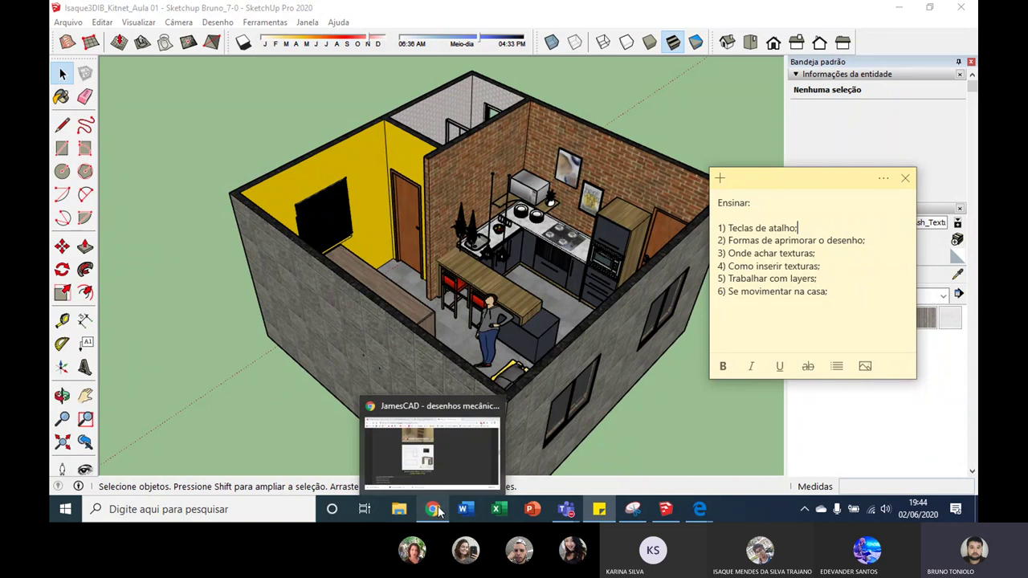
left_click(422, 450)
Switch to the 12 dicas de Sketchup article and scroll down through its tips.
left_click(485, 13)
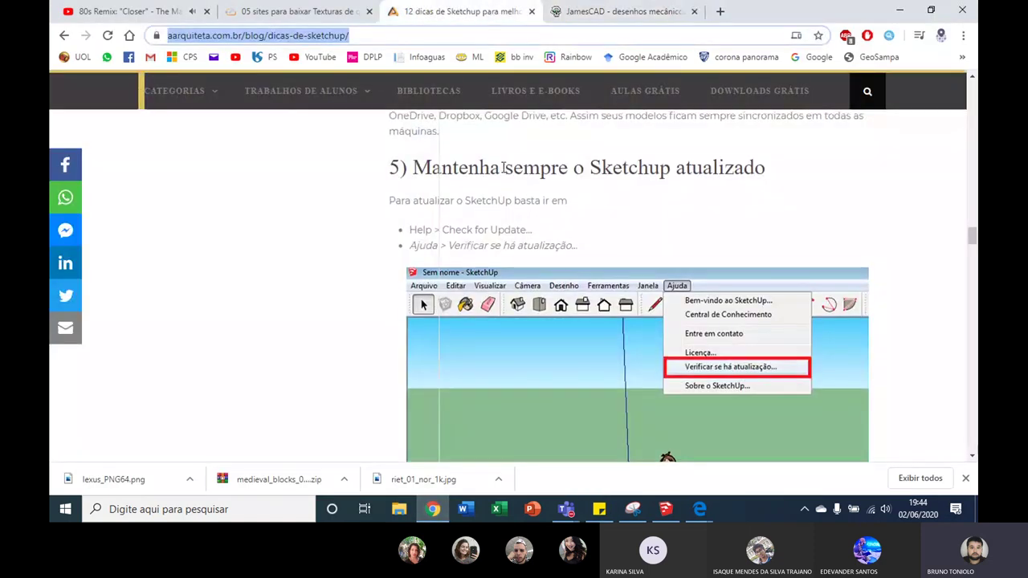
scroll(506, 225, "down", 5)
scroll(500, 183, "down", 5)
scroll(500, 183, "down", 5)
scroll(500, 183, "down", 5)
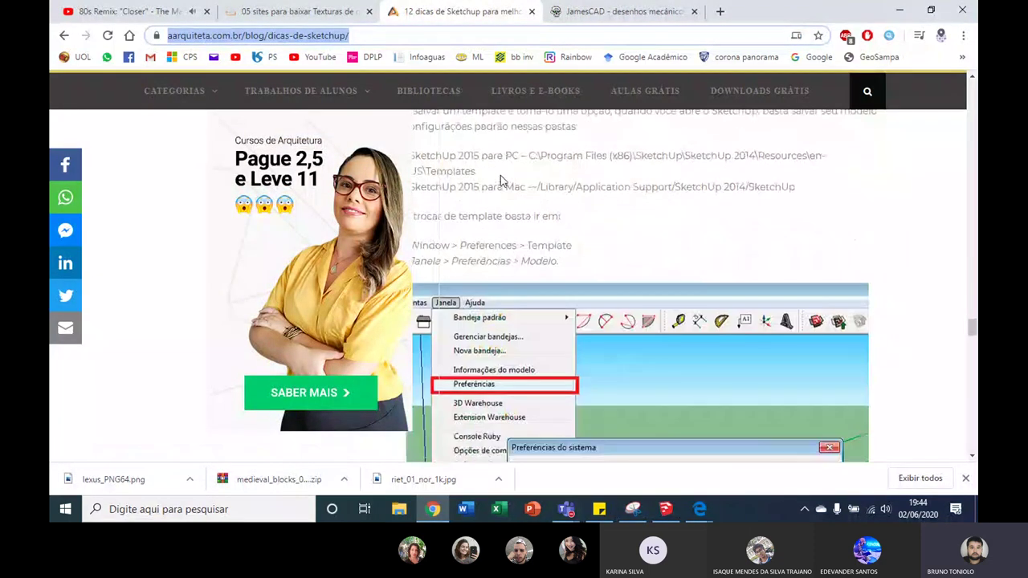
scroll(500, 183, "down", 5)
scroll(501, 185, "down", 5)
scroll(500, 185, "down", 5)
scroll(500, 184, "down", 5)
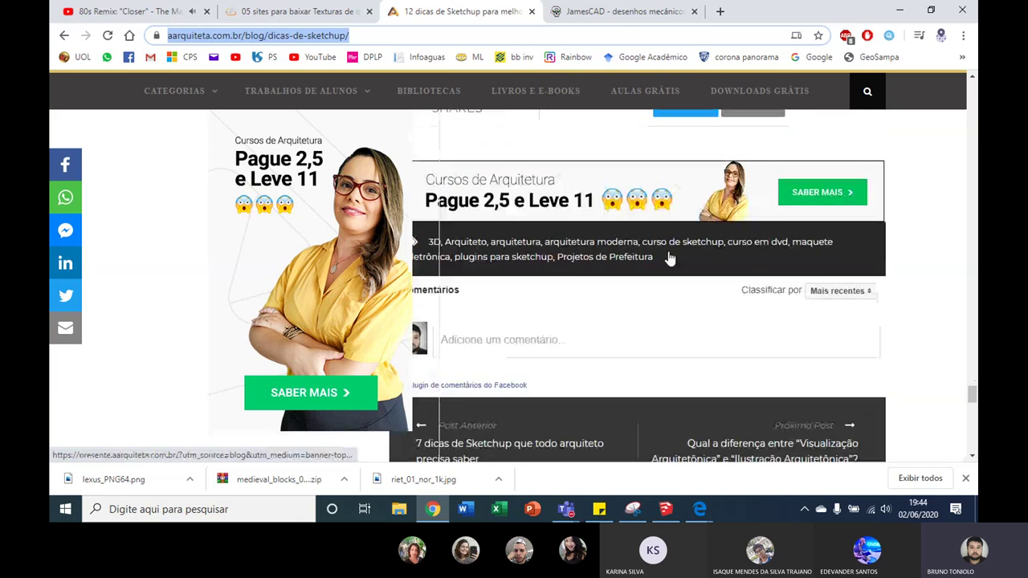
scroll(669, 260, "down", 5)
Find 'atalho' on the page to reach the shortcuts tip, then dock Chrome right.
key("ctrl+f")
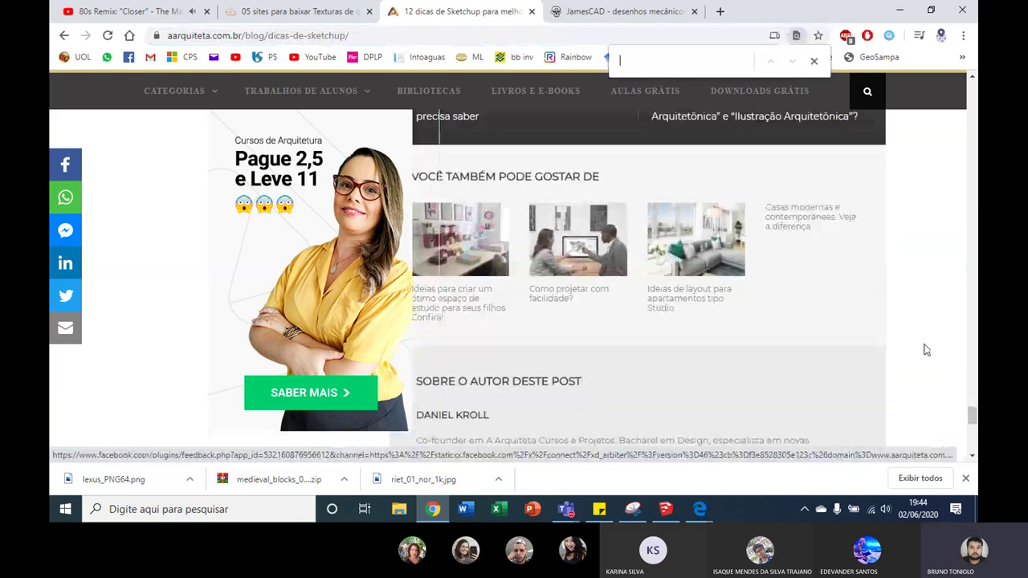
type("tecla")
key("BackSpace")
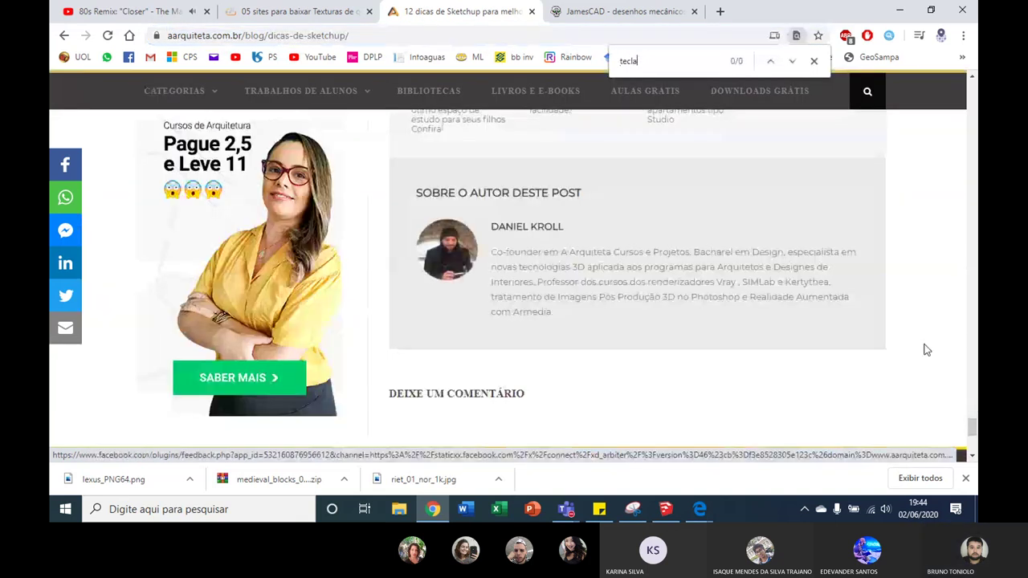
key("BackSpace")
key("BackSpace")
key("BackSpace")
key("BackSpace")
type("atalho")
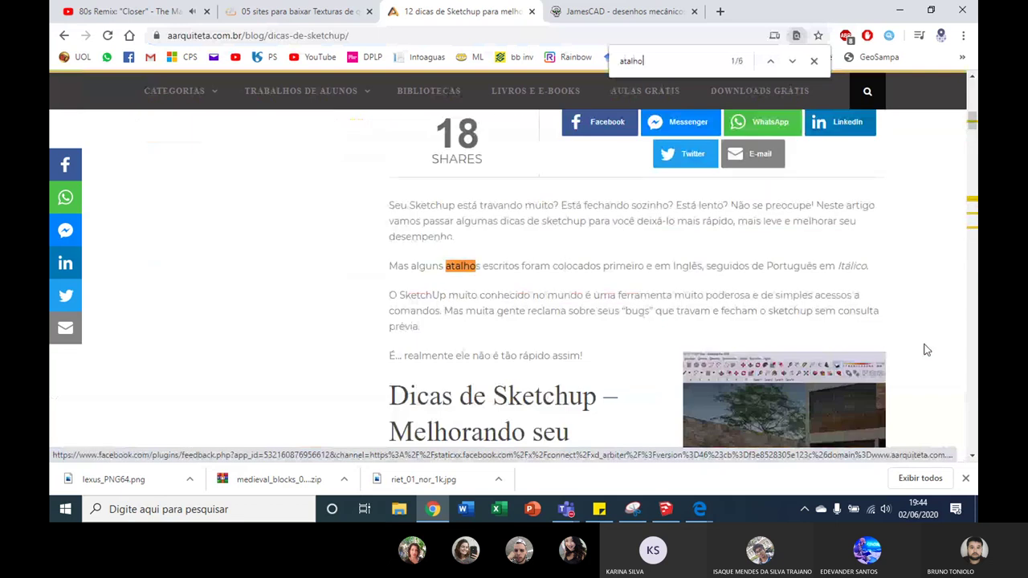
key("Return")
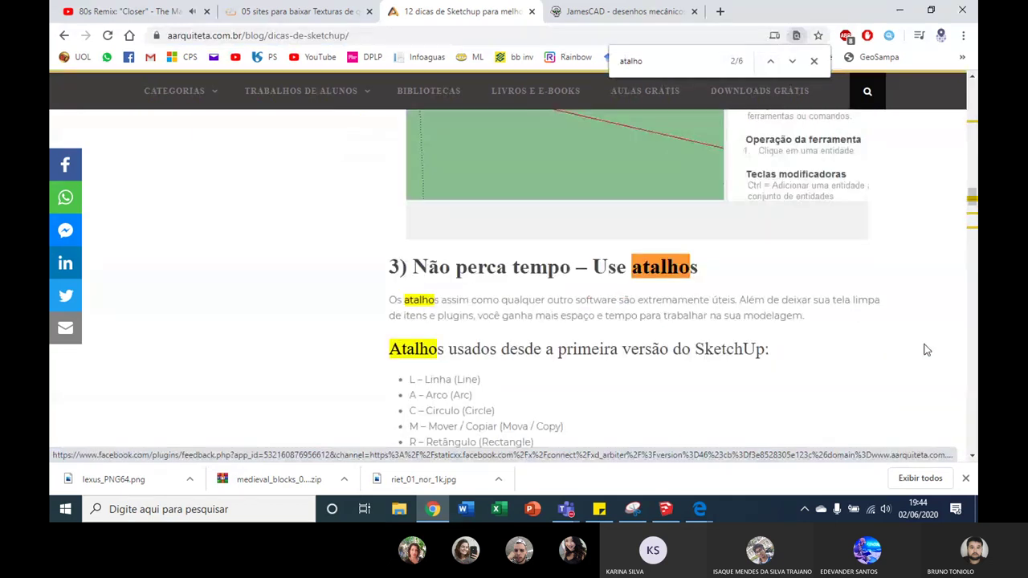
scroll(599, 351, "down", 1)
scroll(599, 351, "down", 2)
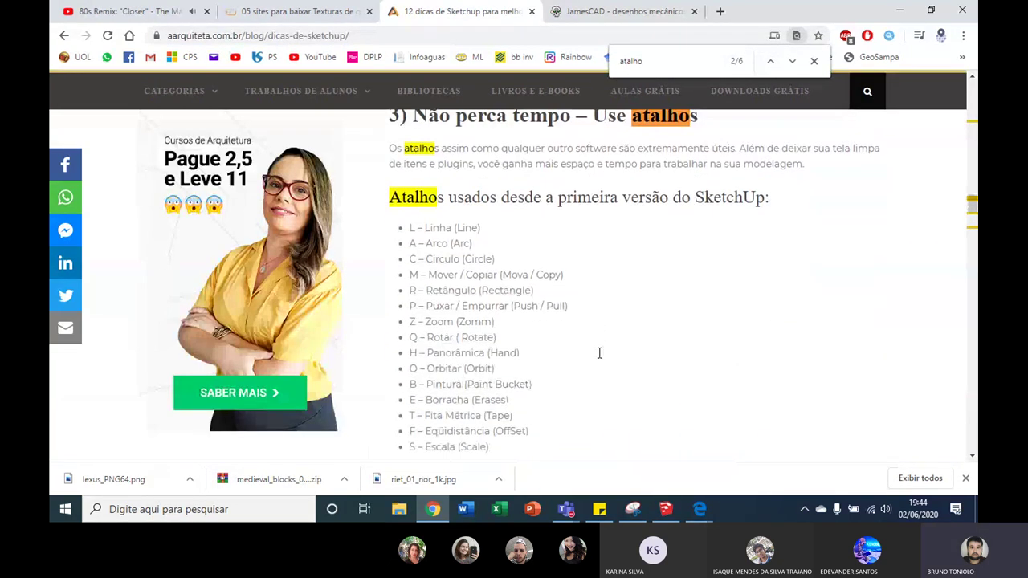
scroll(599, 359, "down", 1)
left_click_drag(779, 16, 977, 16)
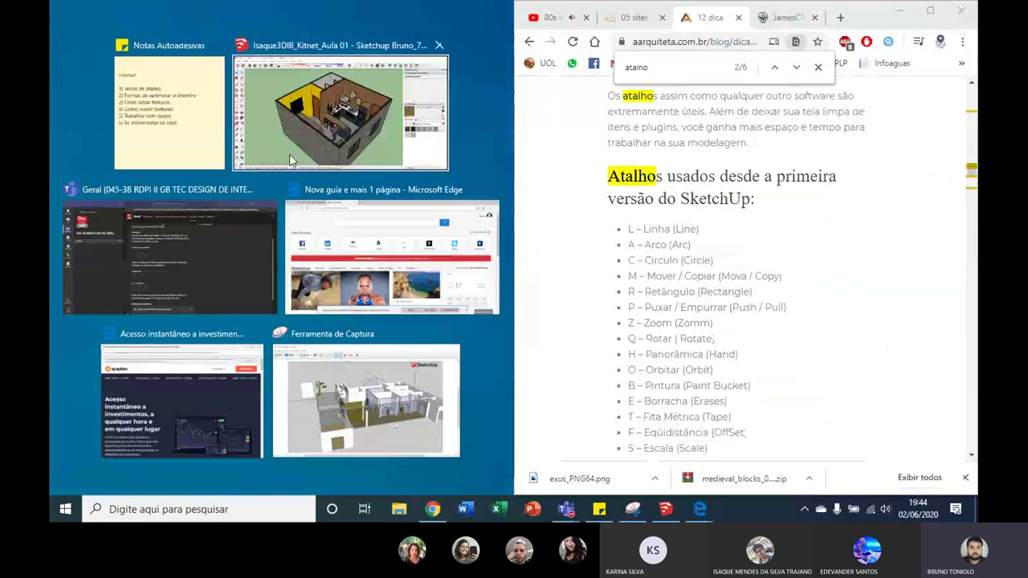
Snap SketchUp to the left half, auto-hide the tray, and frame the whole kitnet.
left_click(282, 153)
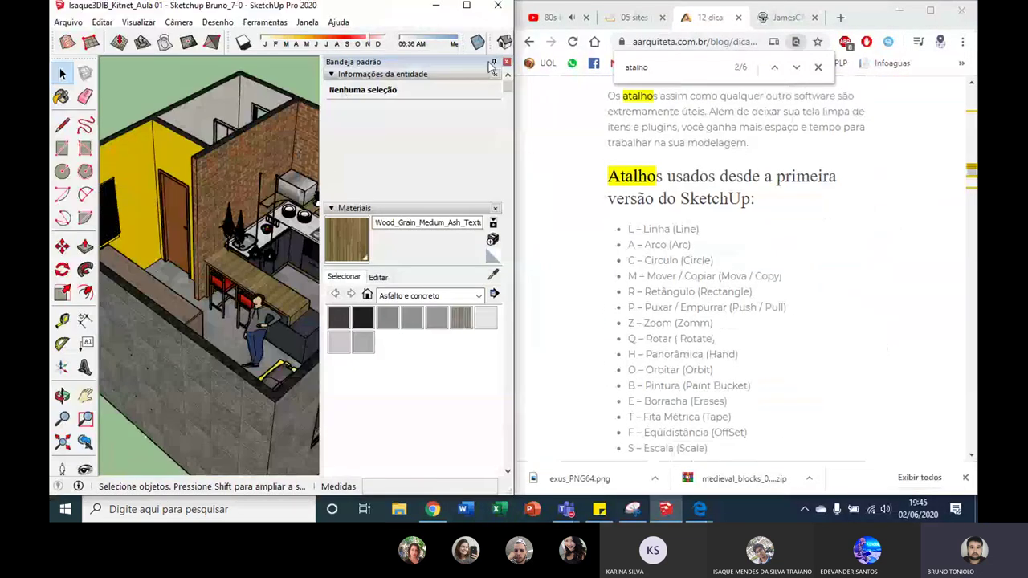
left_click(494, 62)
scroll(328, 149, "down", 3)
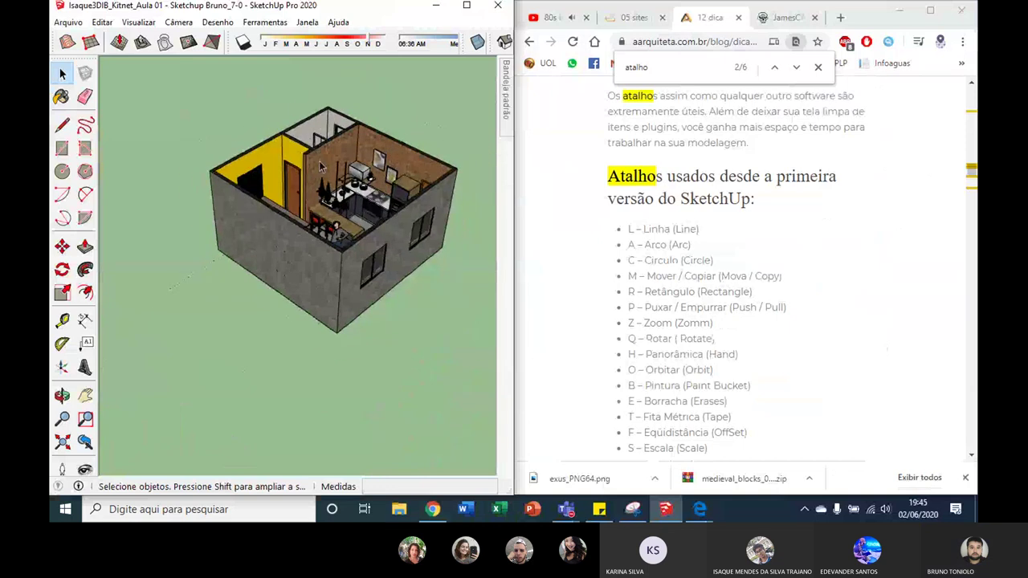
middle_click_drag(168, 225, 211, 160)
scroll(280, 178, "up", 2)
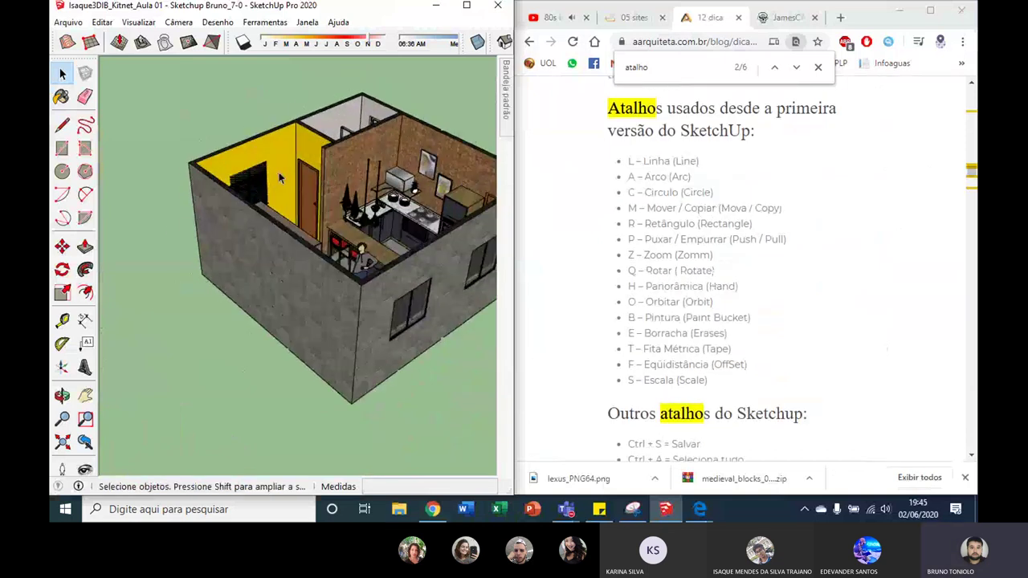
scroll(281, 184, "up", 2)
scroll(283, 192, "up", 2)
Start the Line tool beside the kitnet, cancelling two false-start lines.
scroll(278, 237, "down", 2)
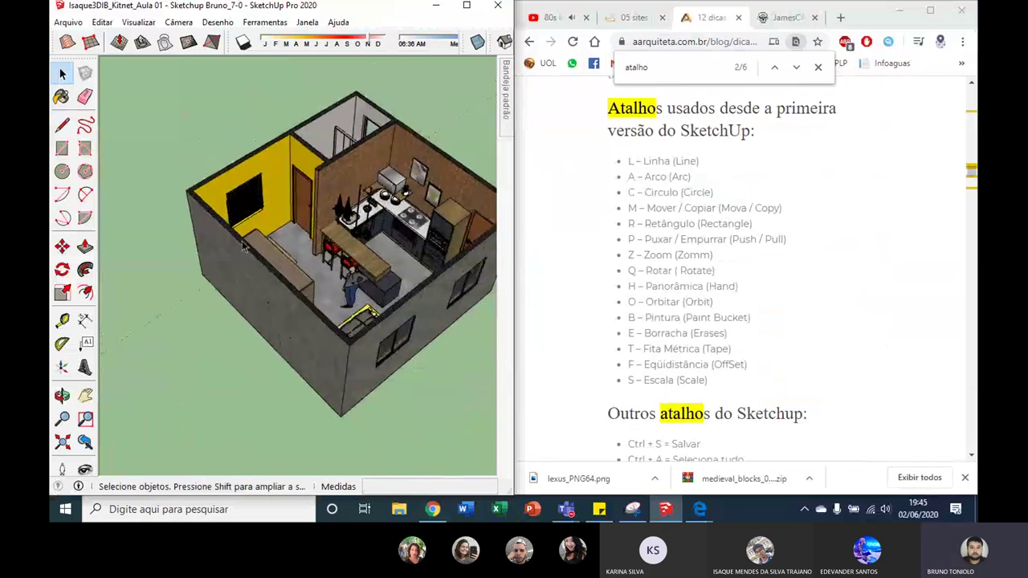
scroll(279, 236, "down", 2)
key("l")
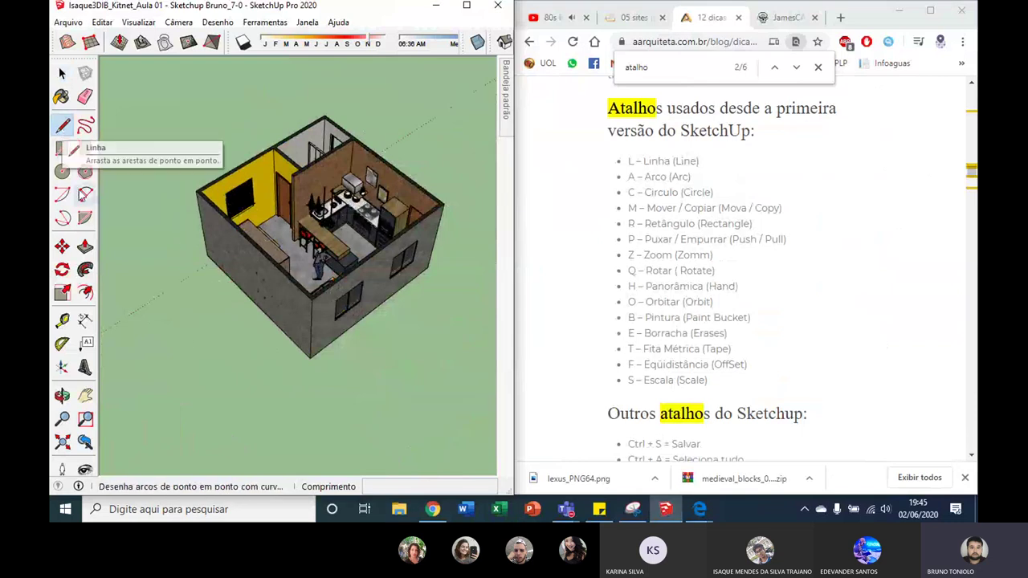
left_click(220, 403)
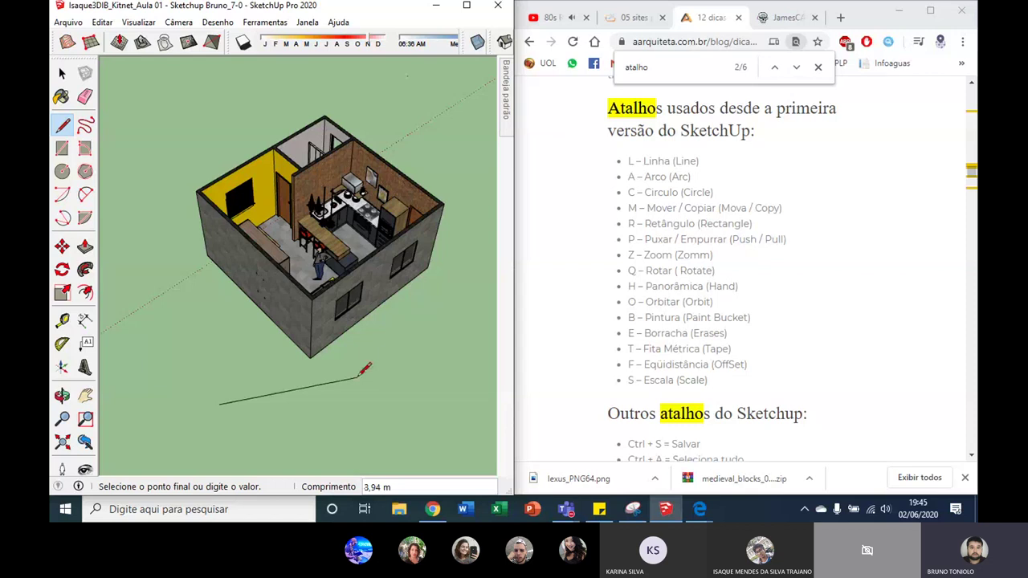
key("Escape")
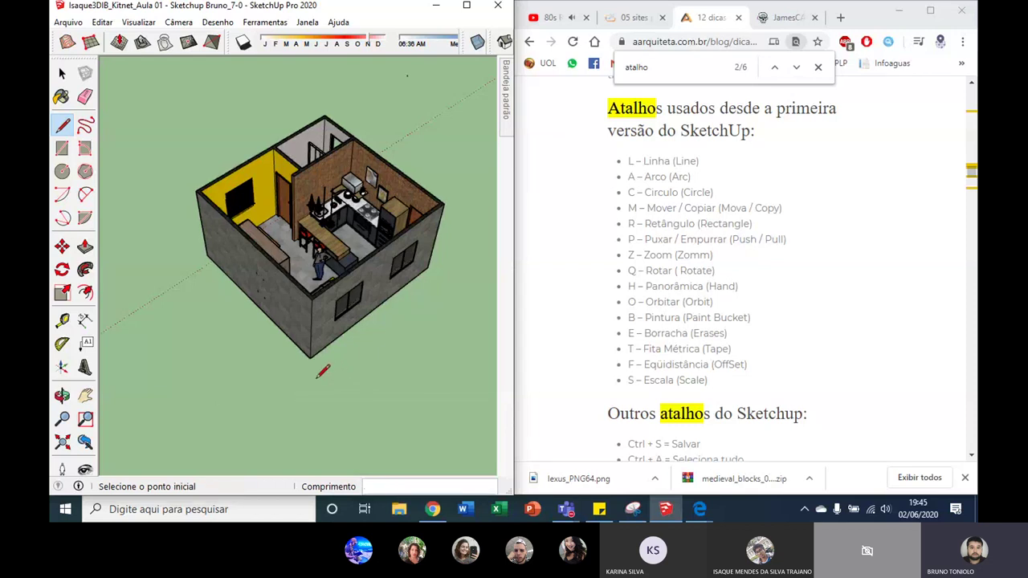
left_click(663, 169)
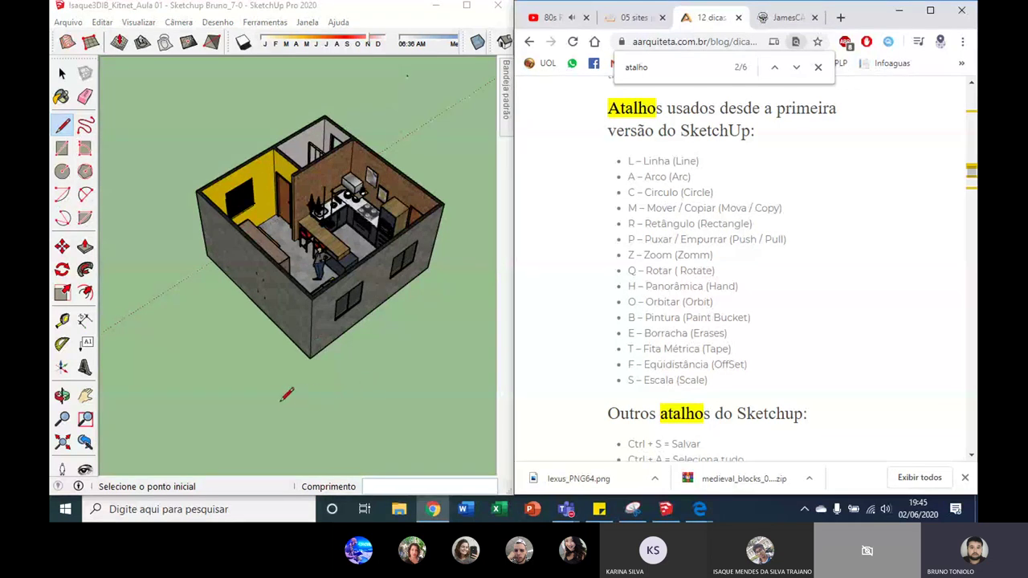
left_click(281, 401)
key("Escape")
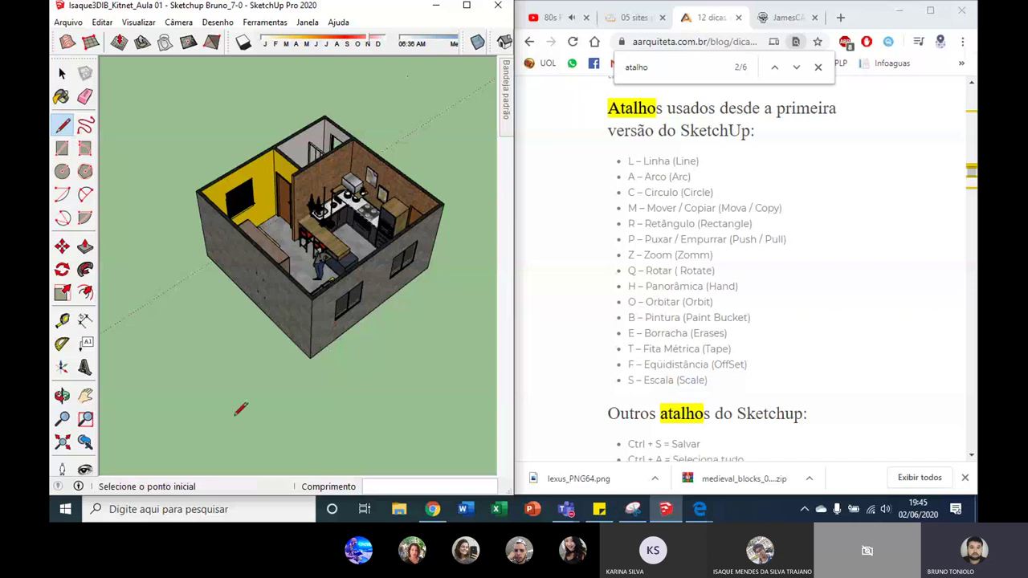
Draw a closed three-sided outline on the ground below the kitnet.
left_click(233, 416)
left_click(426, 392)
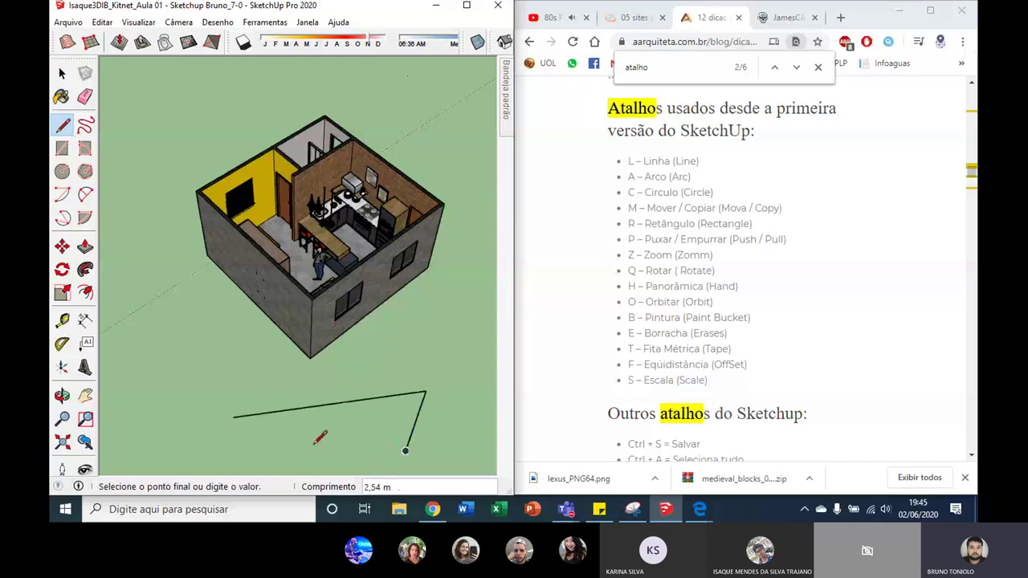
left_click(406, 450)
left_click(232, 416)
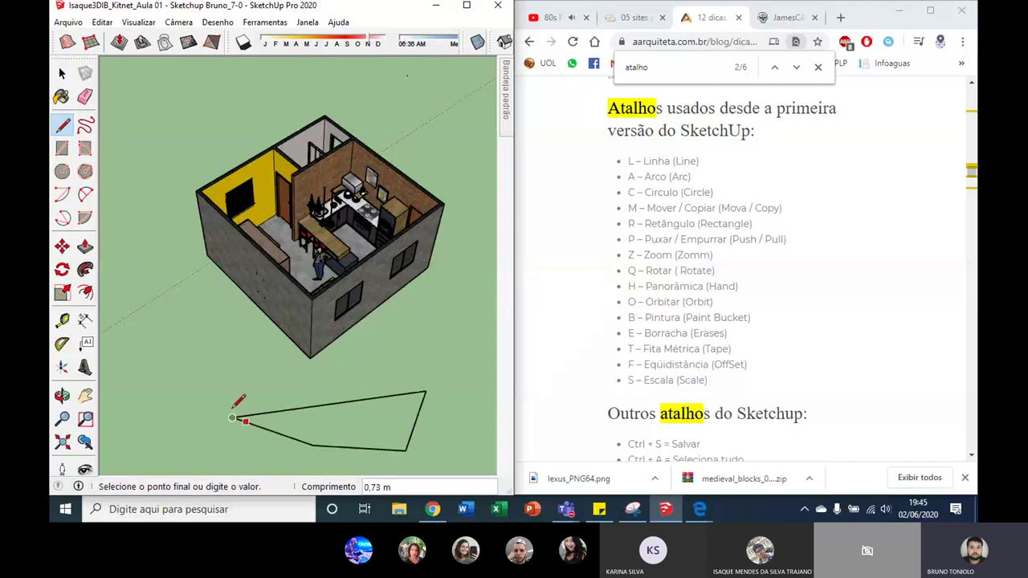
Box-select and delete the outline, then switch to the 2-Point Arc tool.
key("space")
left_click_drag(183, 352, 481, 479)
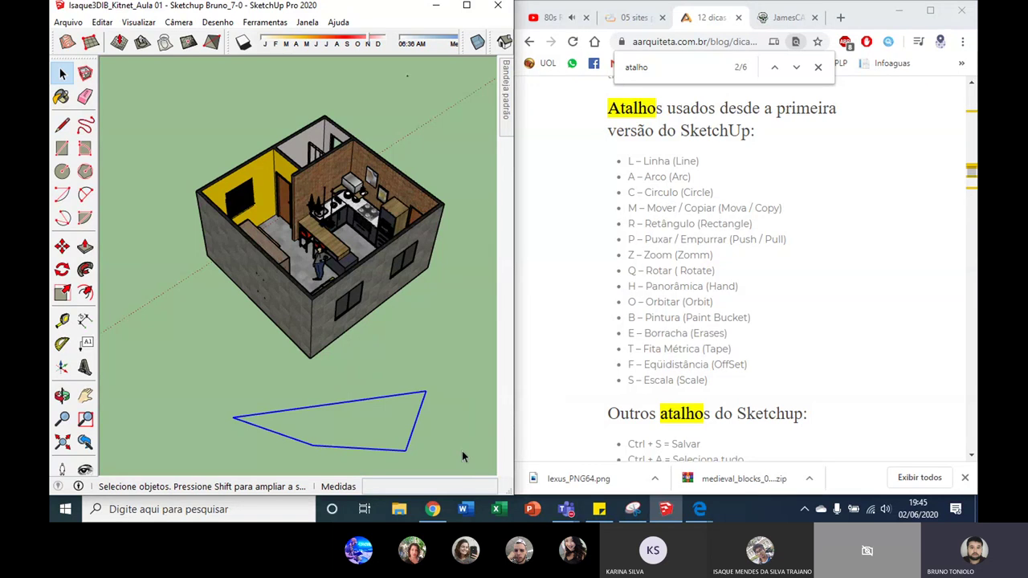
key("Delete")
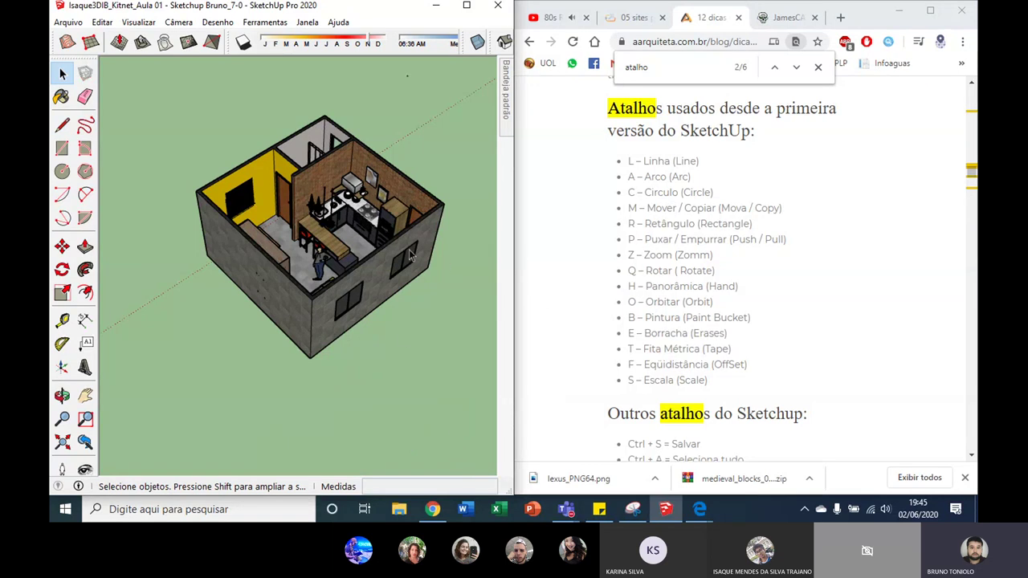
key("a")
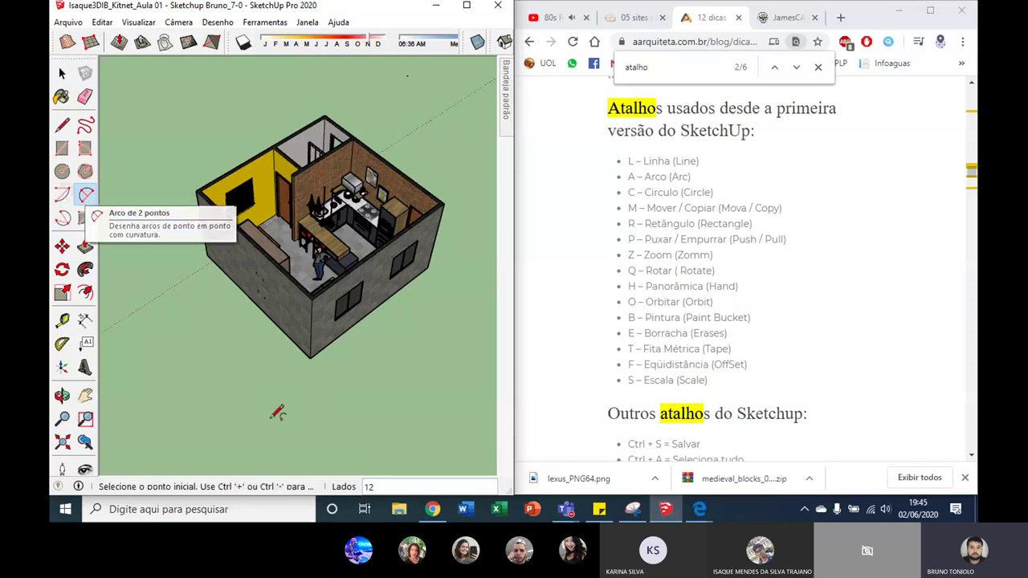
left_click(282, 410)
left_click(362, 382)
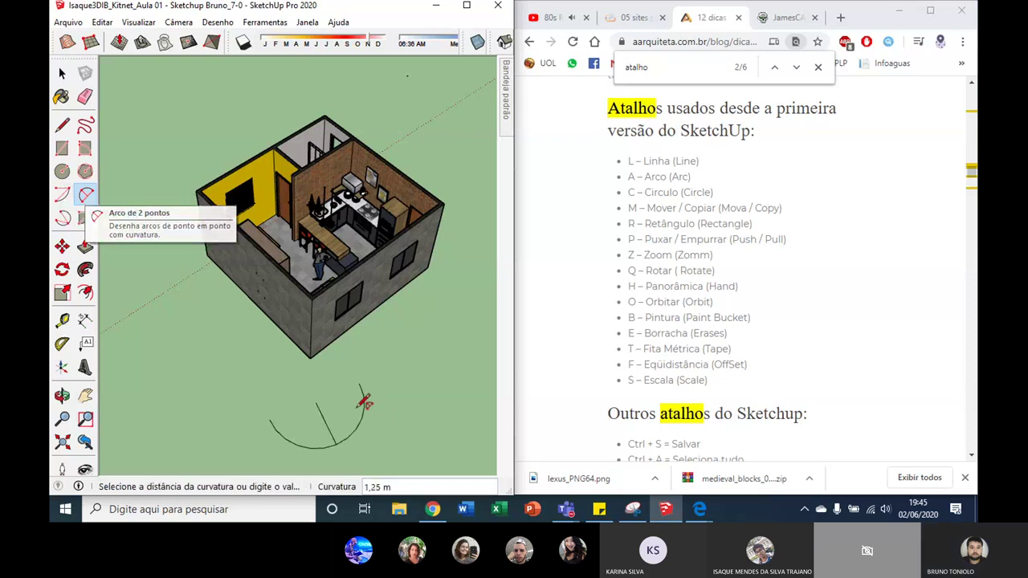
left_click(316, 377)
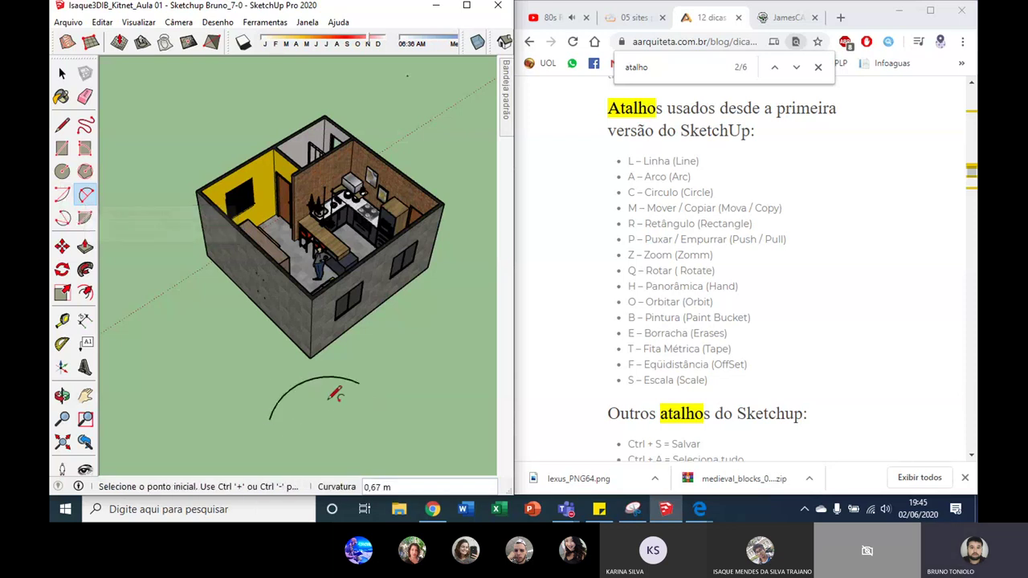
left_click(407, 391)
left_click(437, 349)
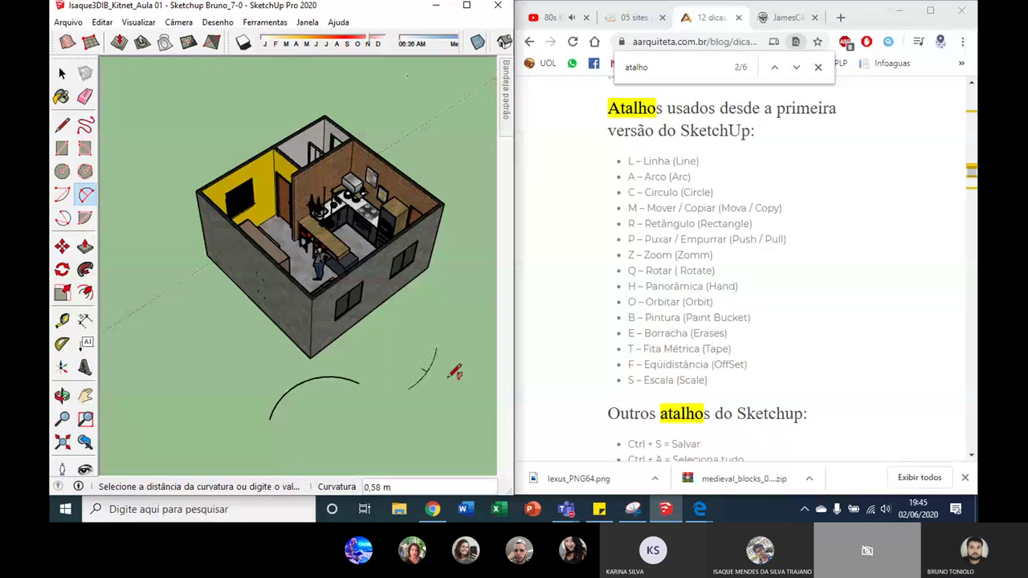
left_click(428, 411)
key("space")
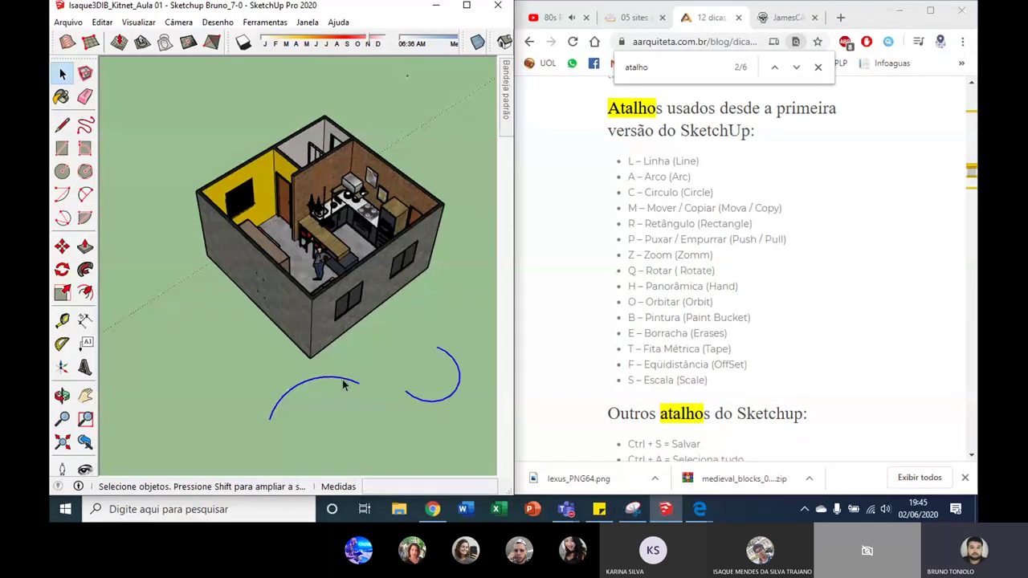
key("Delete")
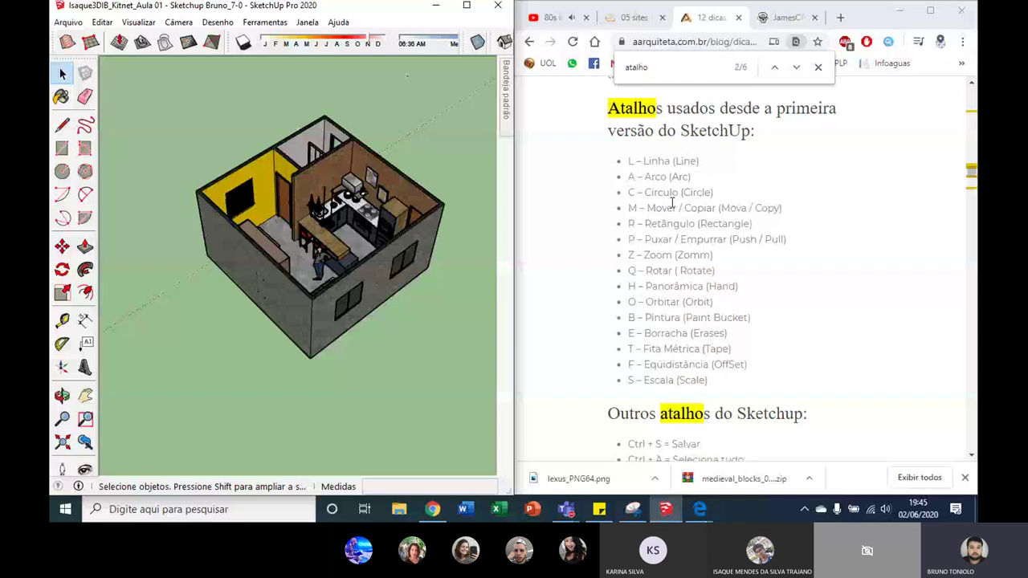
key("c")
left_click(380, 412)
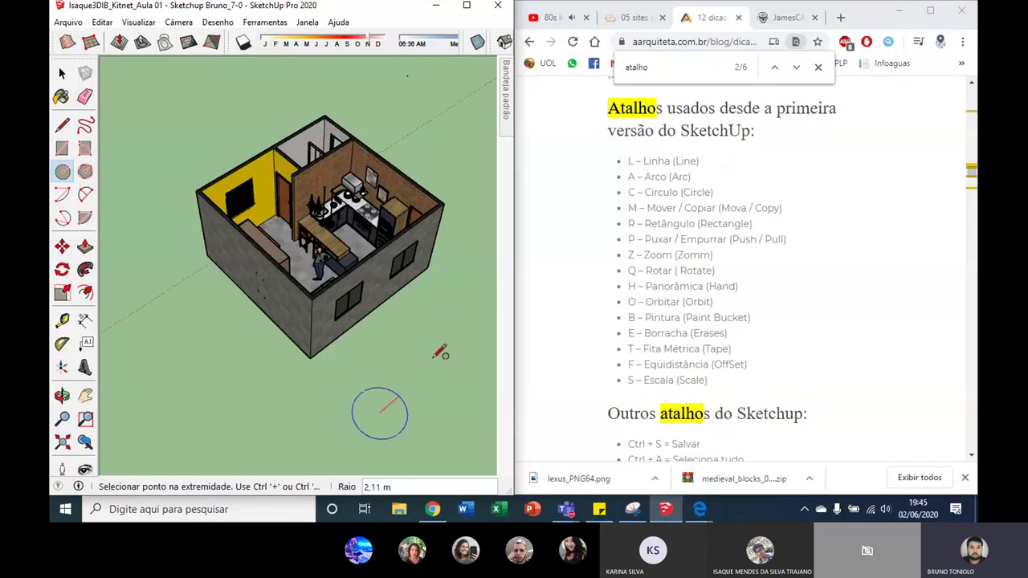
left_click(401, 376)
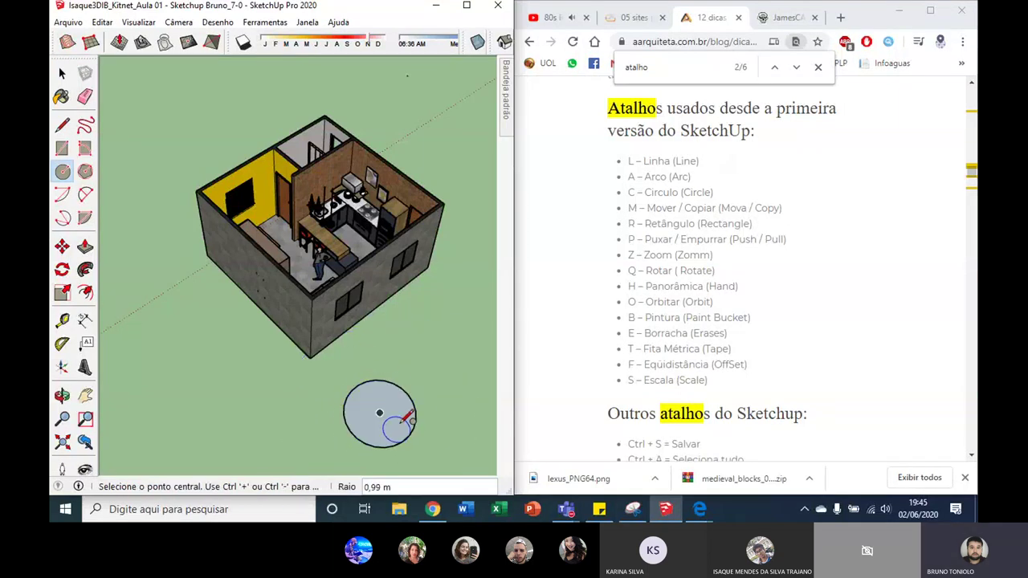
key("space")
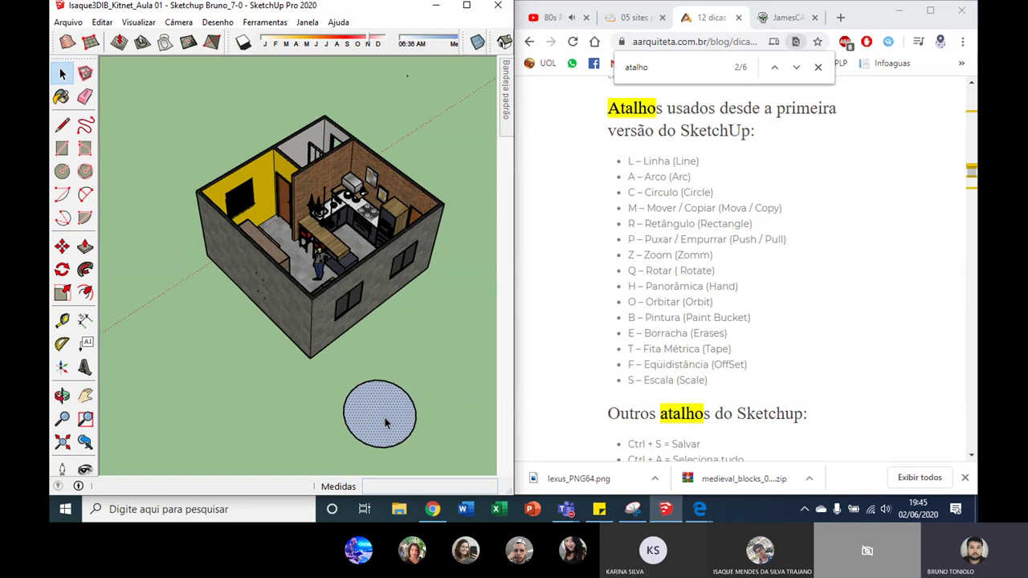
double_click(385, 417)
key("Delete")
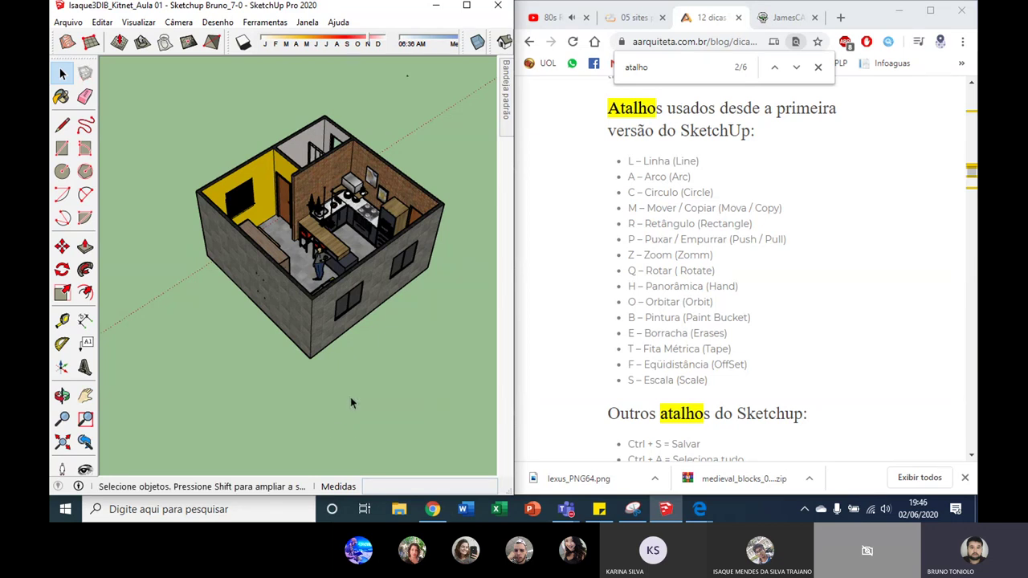
left_click(62, 149)
left_click(217, 352)
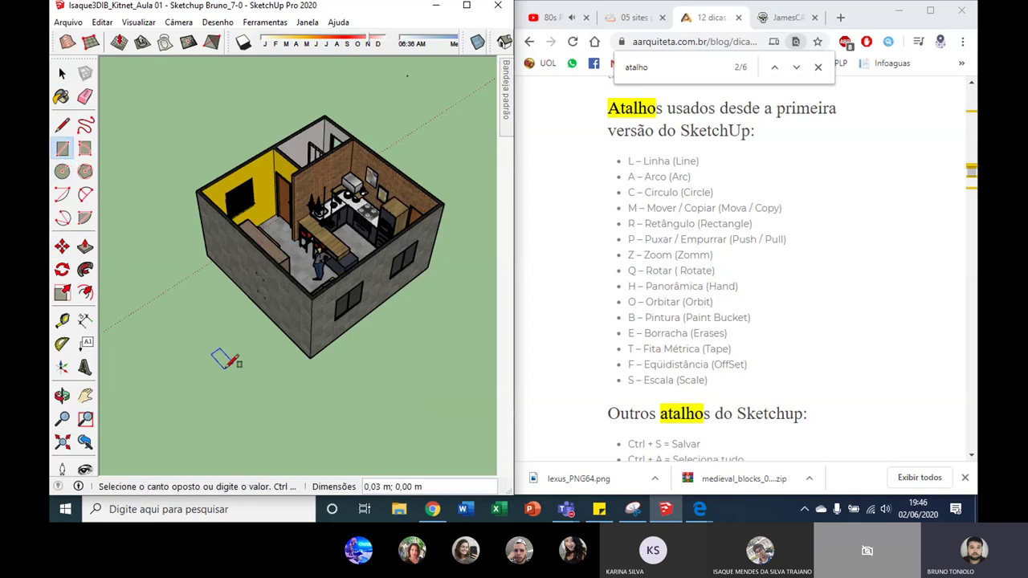
left_click(167, 398)
key("space")
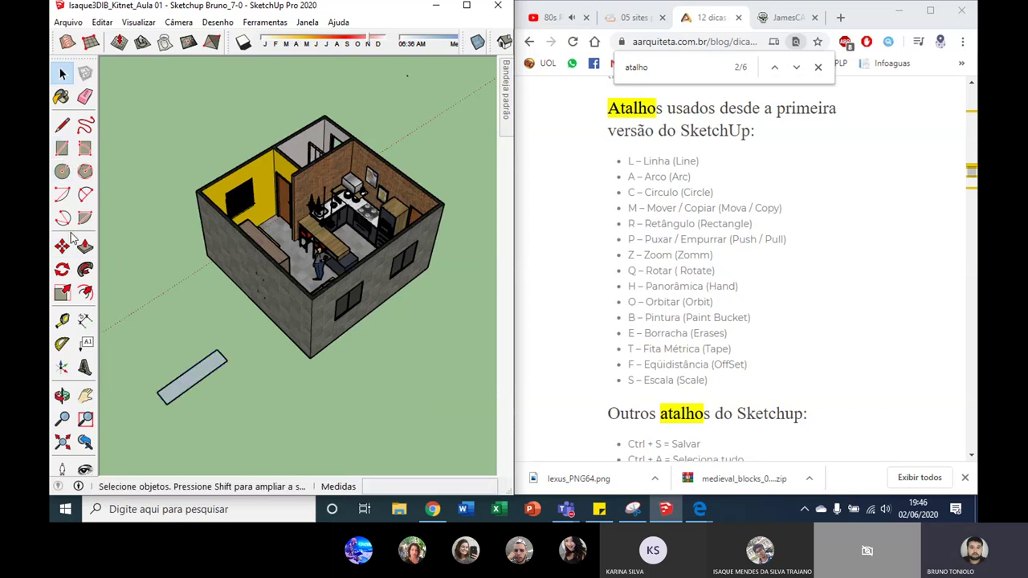
key("m")
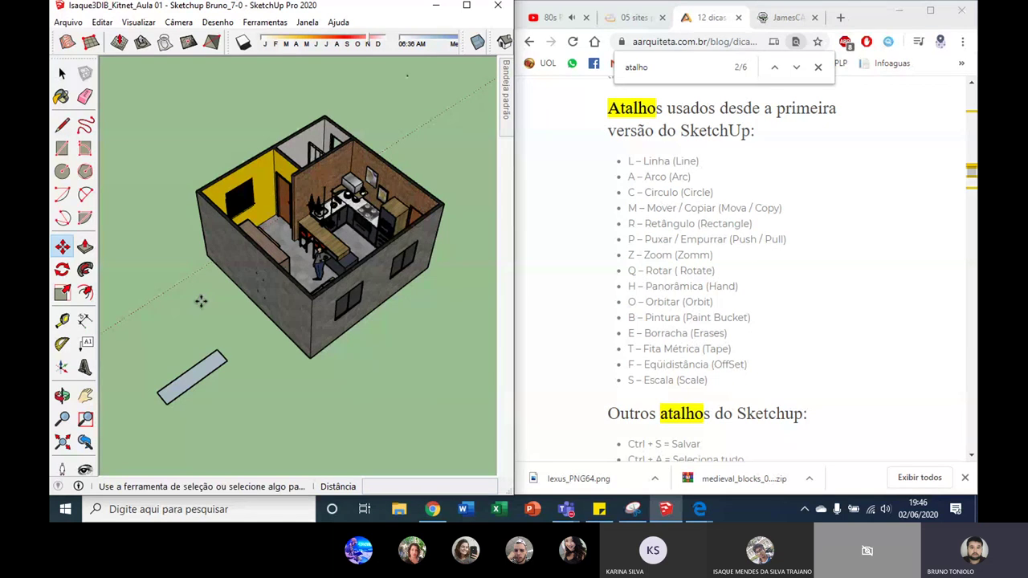
left_click(201, 369)
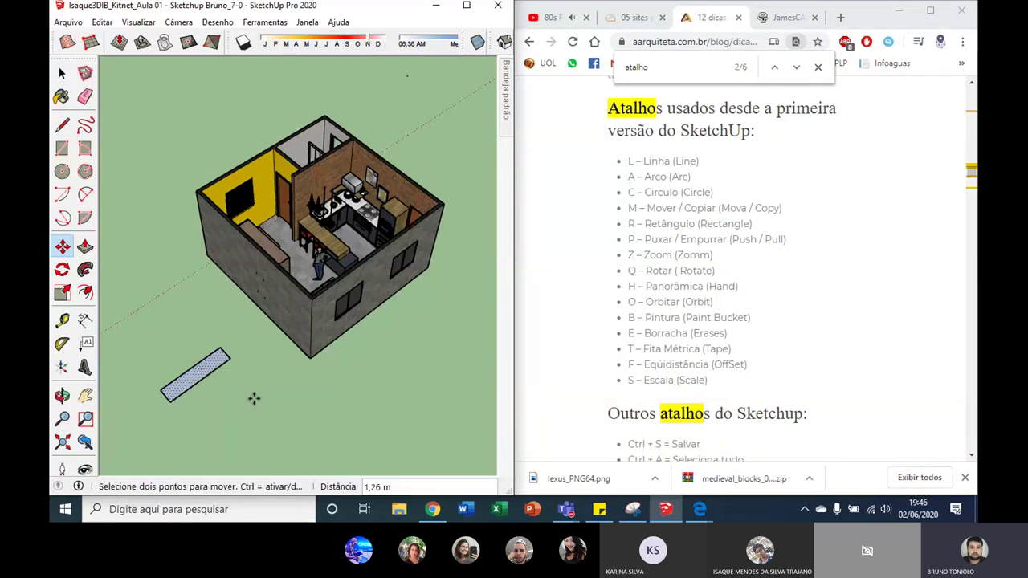
key("Escape")
left_click(204, 367)
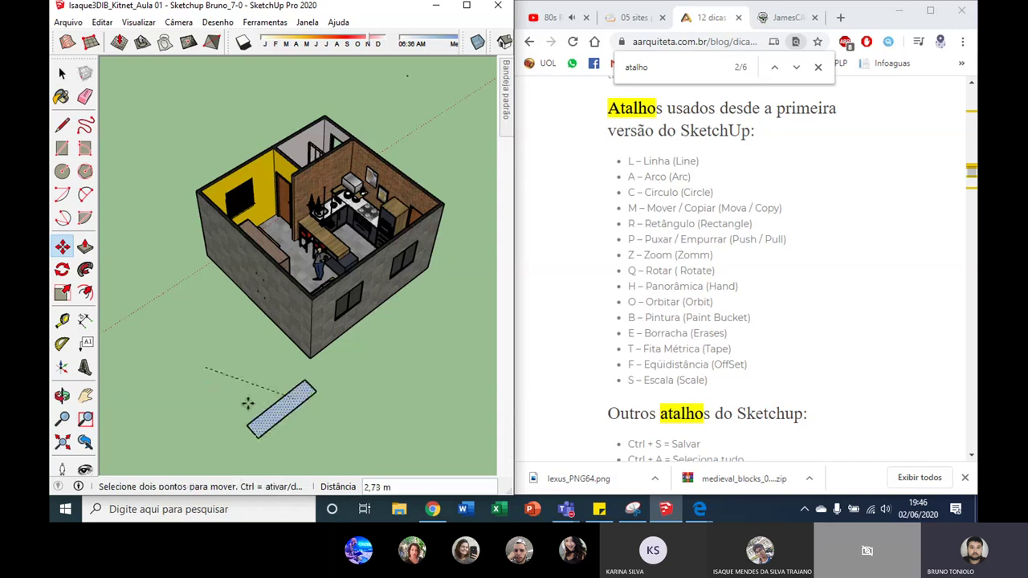
key("Escape")
key("space")
left_click(192, 376)
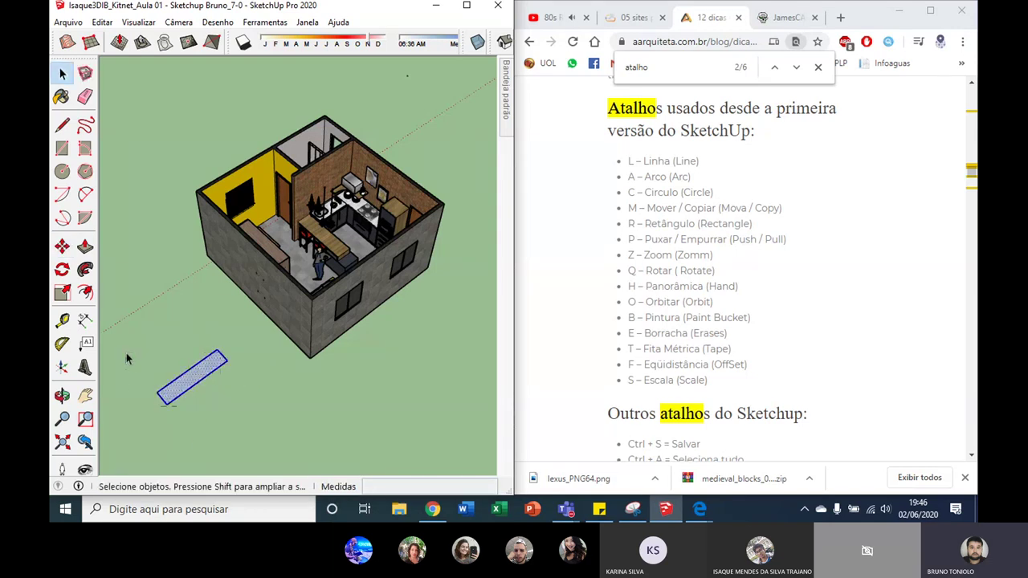
key("Delete")
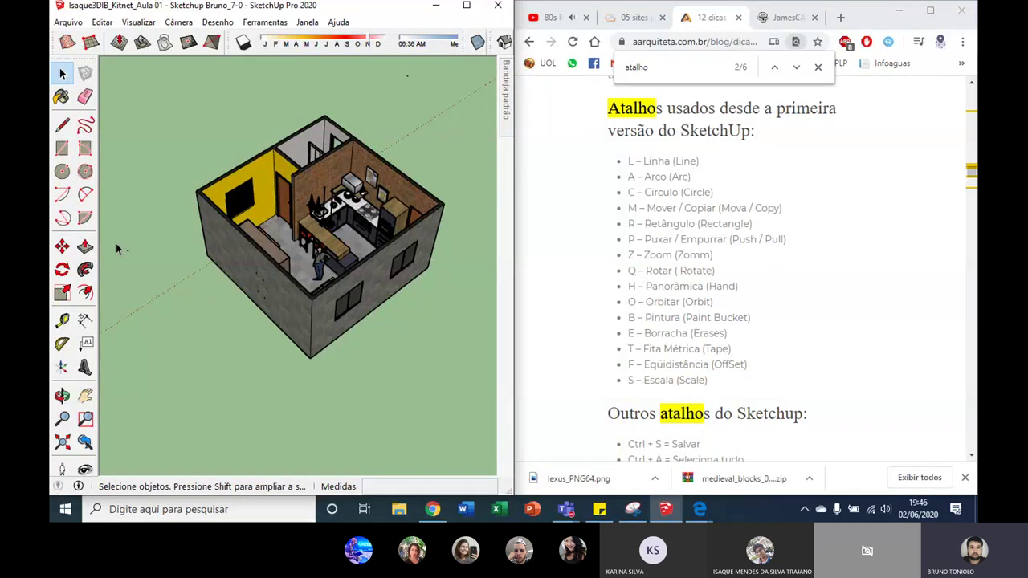
key("ctrl+z")
key("p")
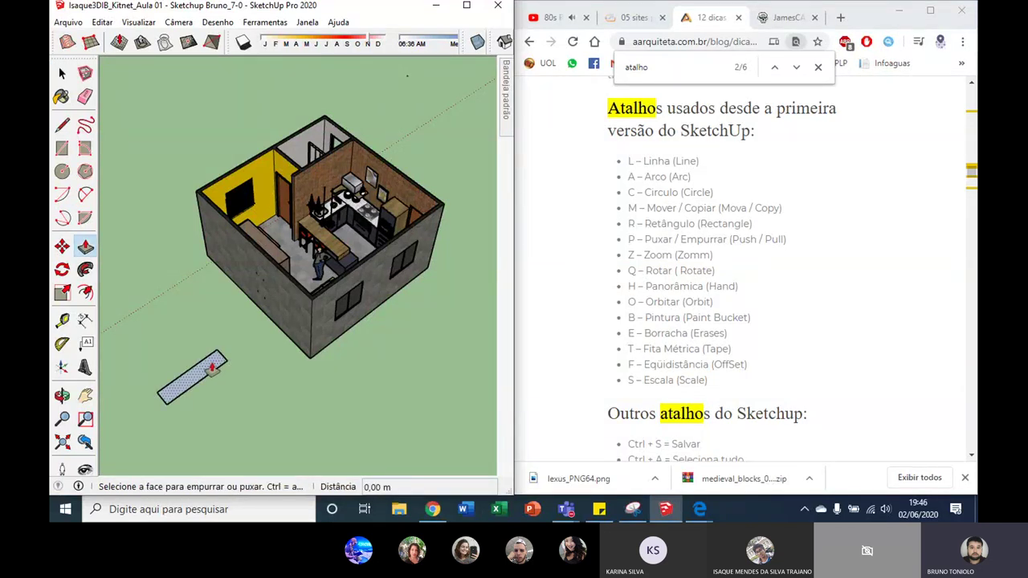
left_click(85, 246)
left_click_drag(197, 373, 181, 180)
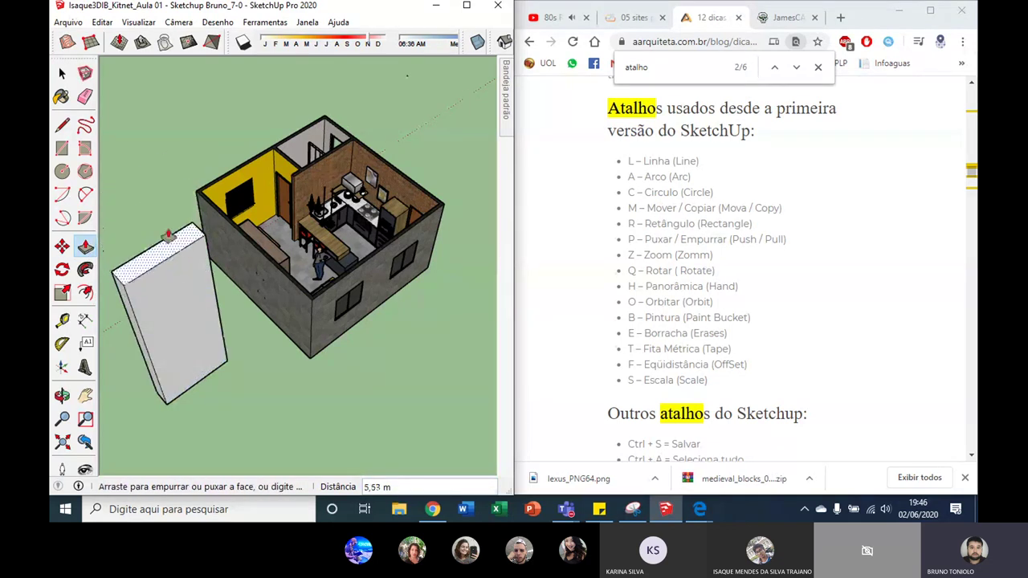
left_click_drag(182, 180, 198, 325)
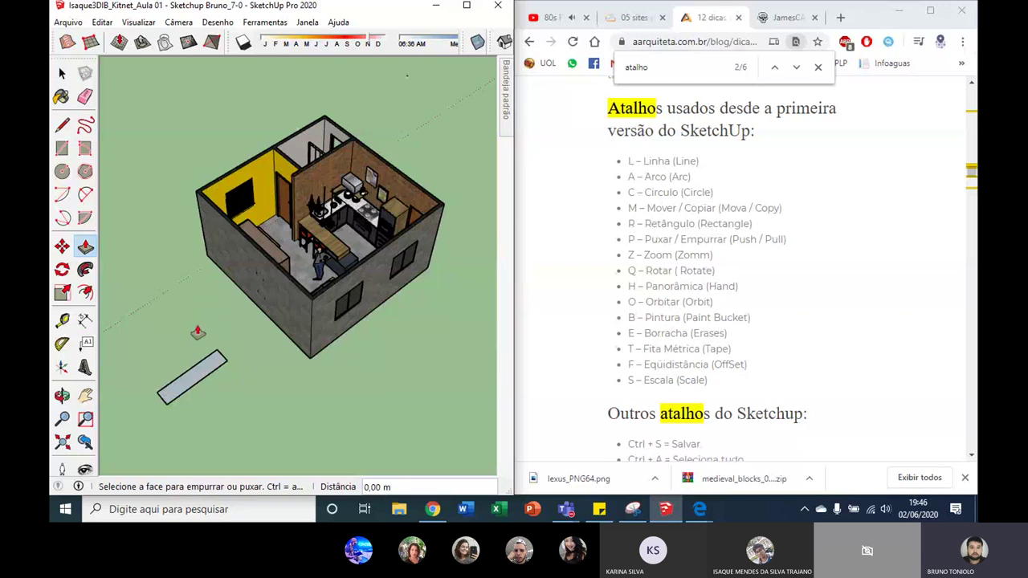
key("space")
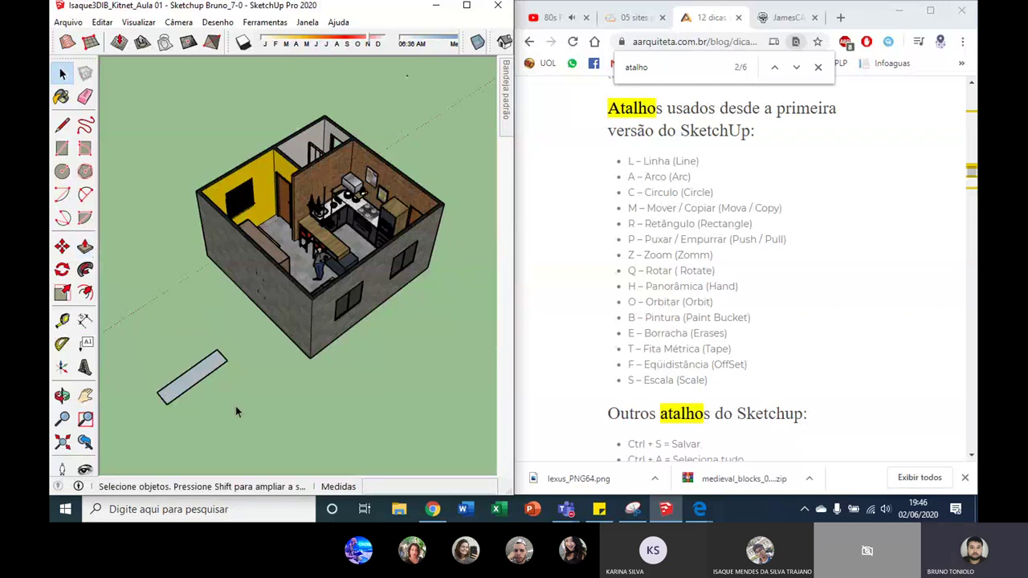
left_click_drag(150, 354, 149, 355)
key("Delete")
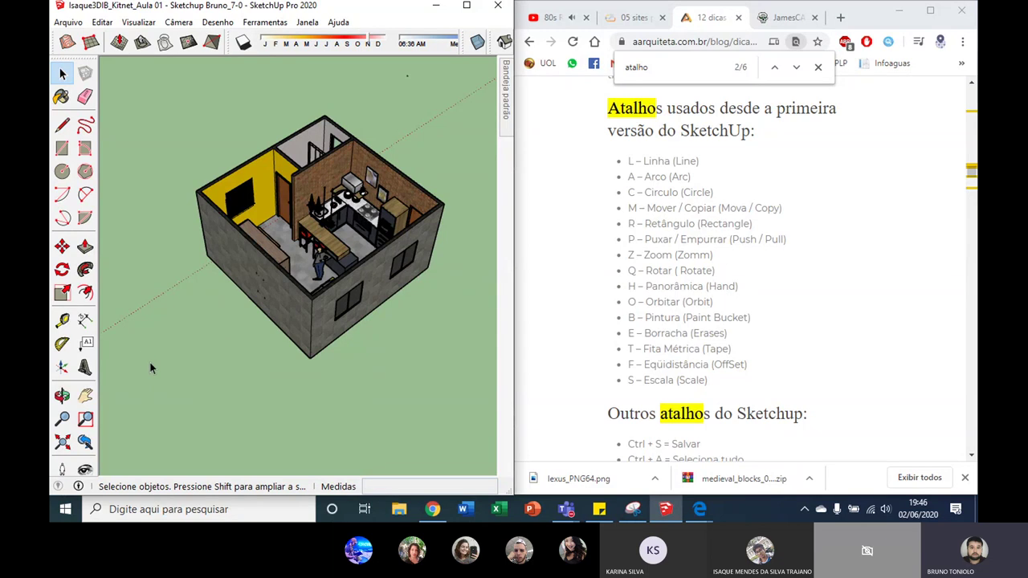
key("ctrl+z")
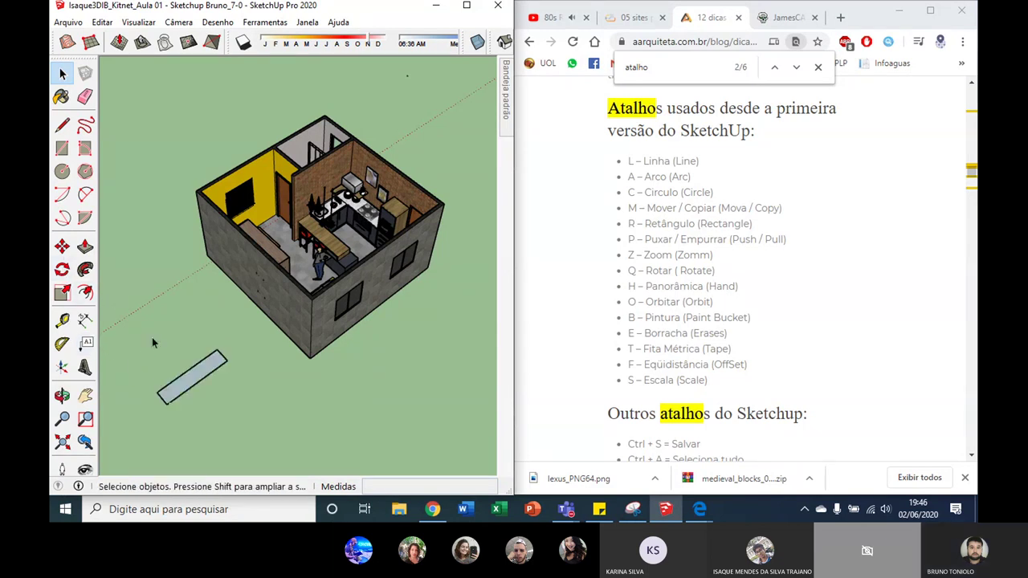
Begin rotating the slab from its centre, then cancel that attempt.
key("q")
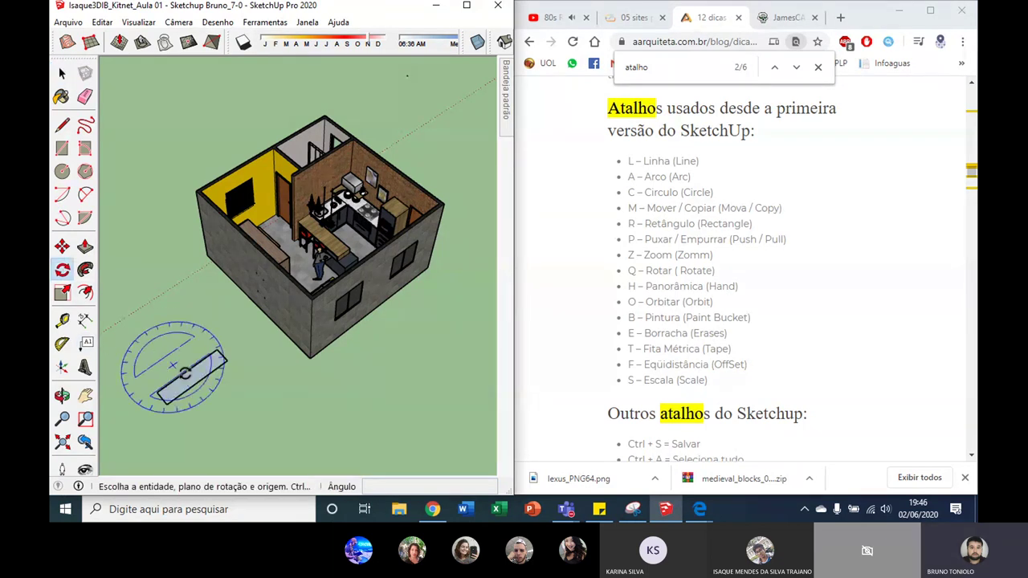
scroll(187, 382, "up", 1)
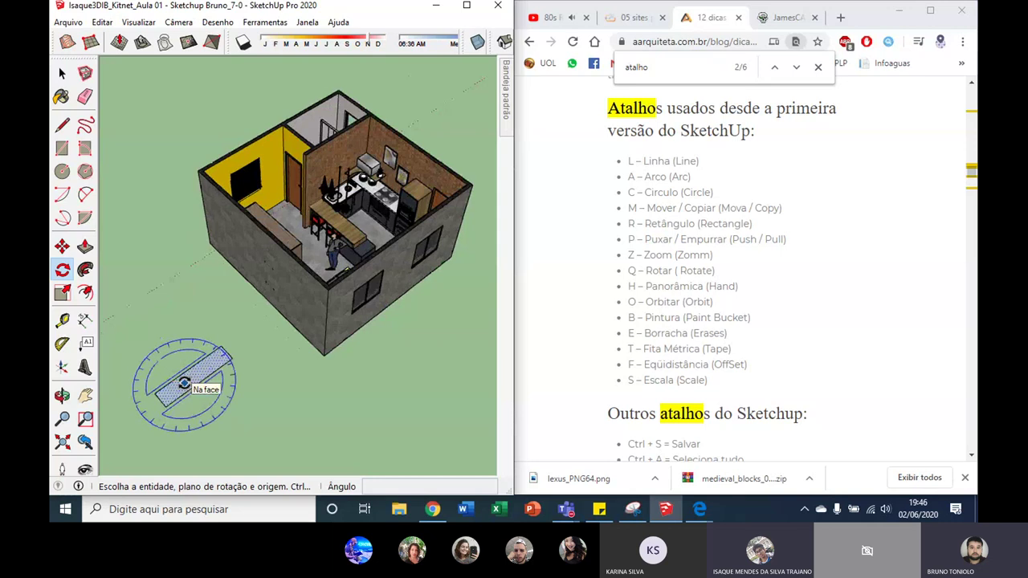
scroll(183, 383, "up", 1)
scroll(186, 383, "up", 1)
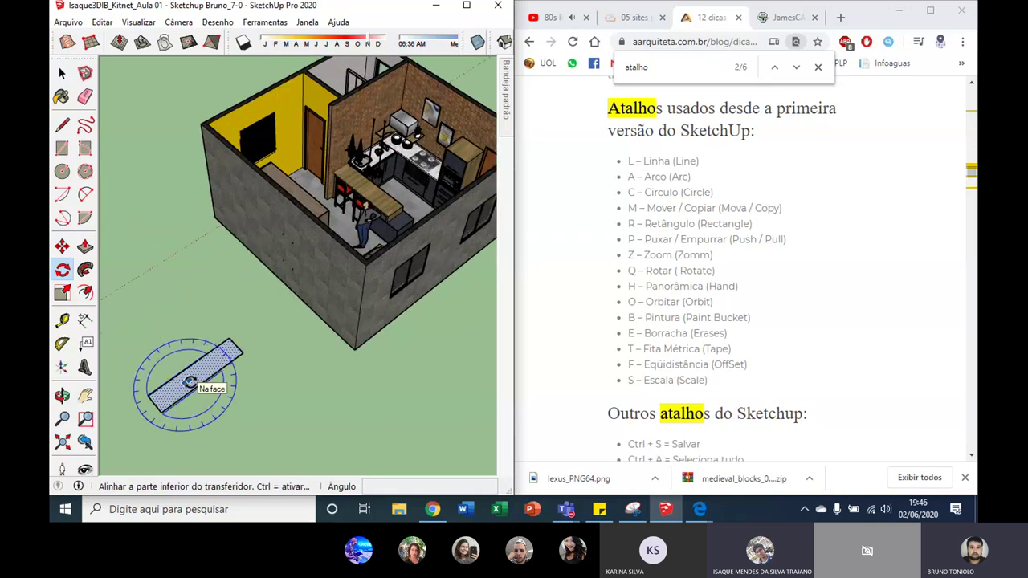
left_click(187, 382)
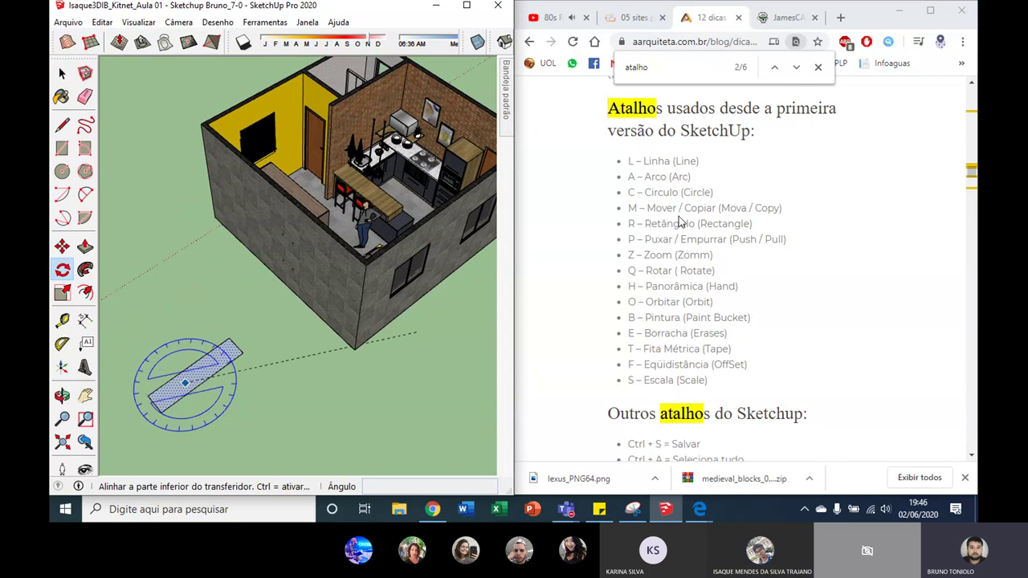
left_click_drag(685, 192, 712, 193)
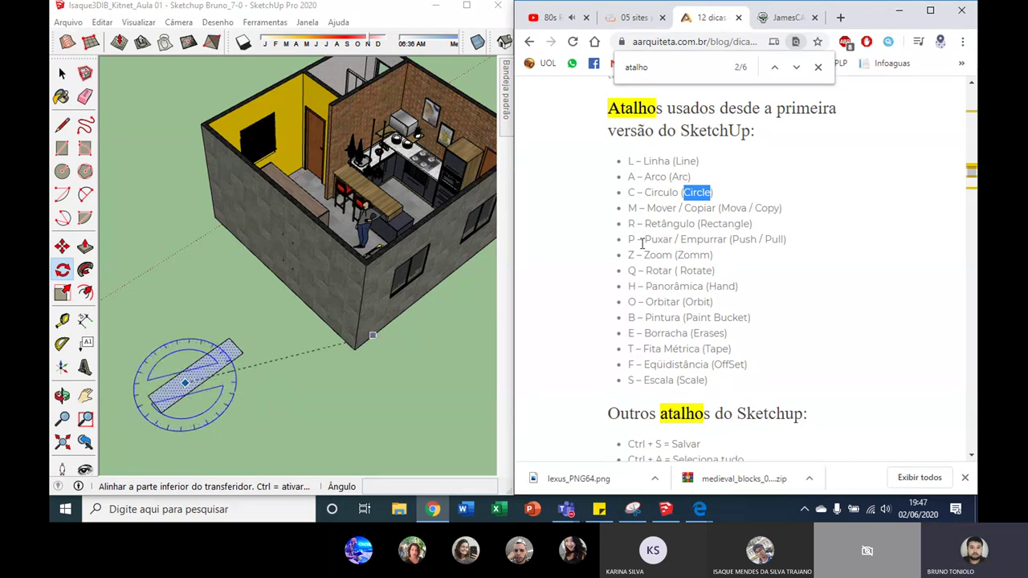
key("Escape")
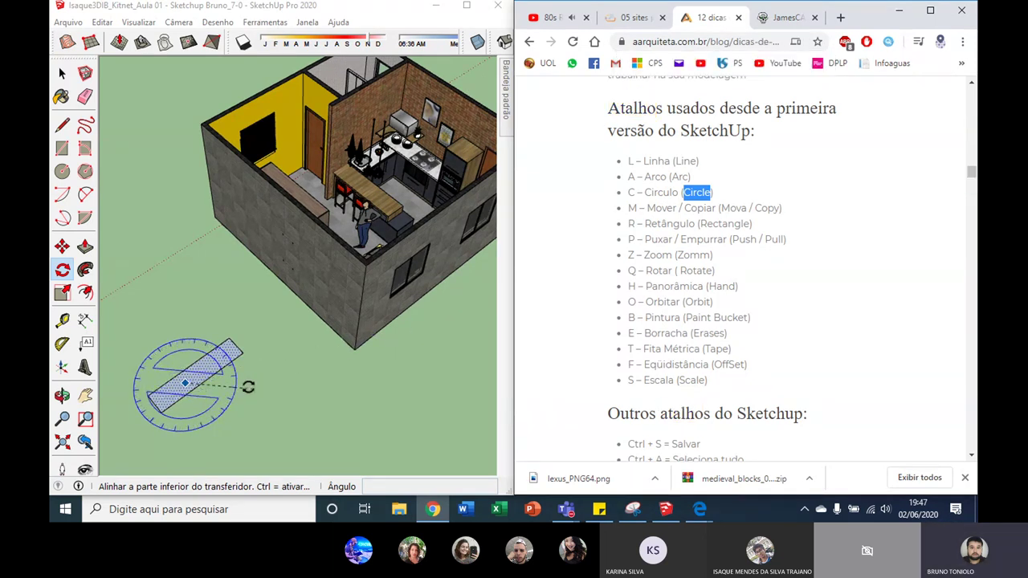
key("Page_Down")
key("Page_Down")
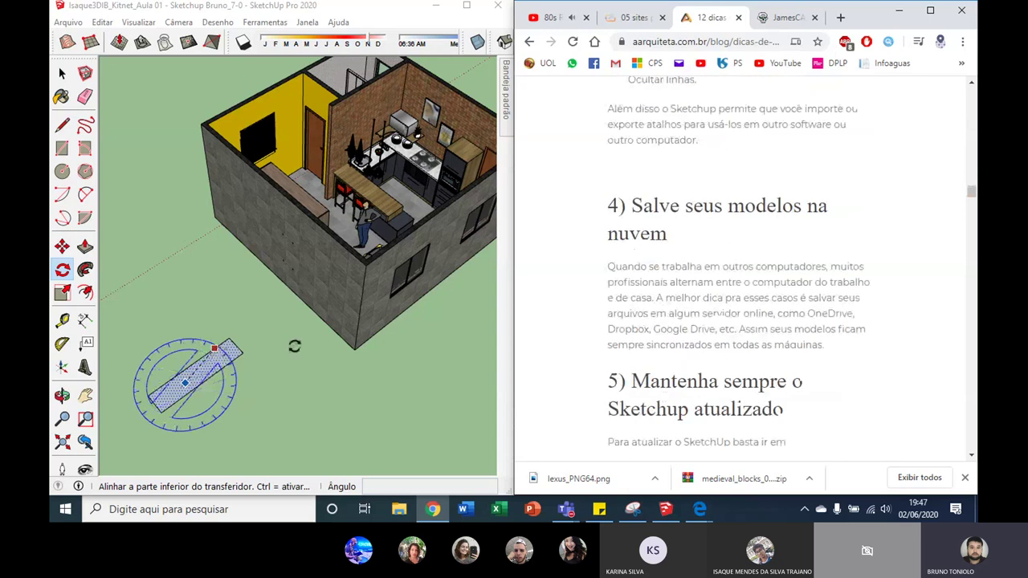
left_click(199, 376)
key("space")
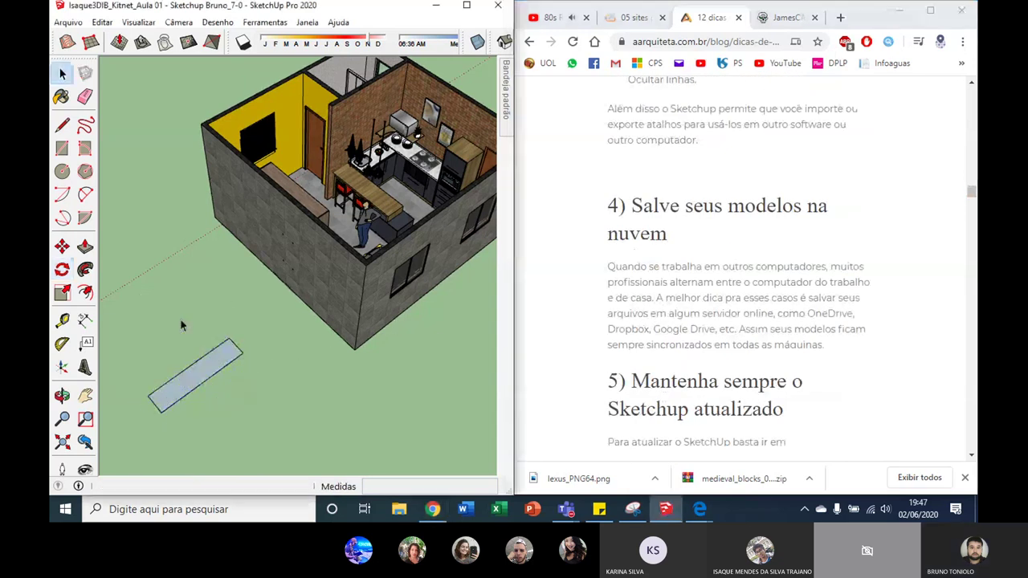
Select the slab and rotate it around its centre point.
left_click(196, 371)
key("q")
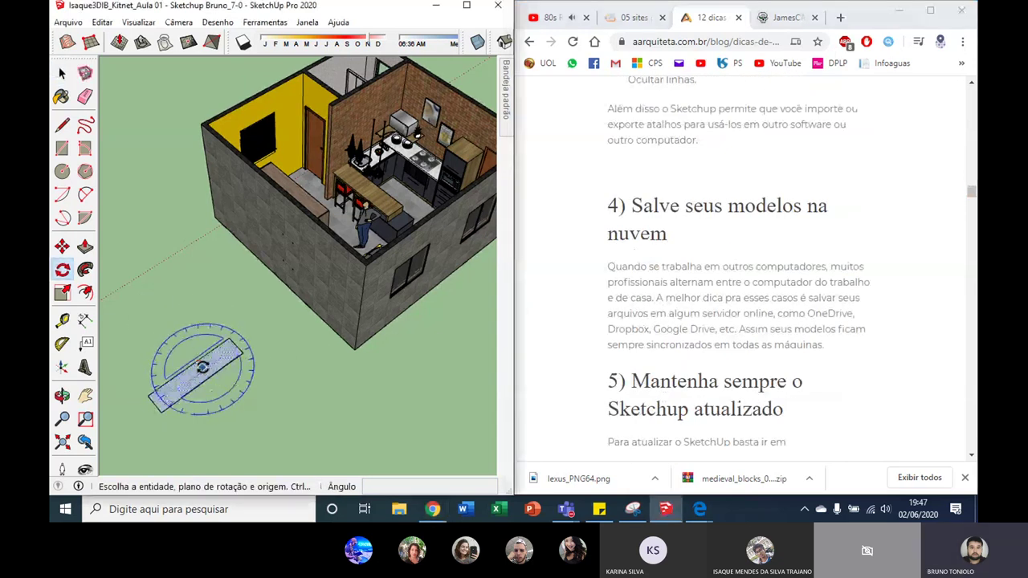
left_click(203, 367)
left_click(260, 328)
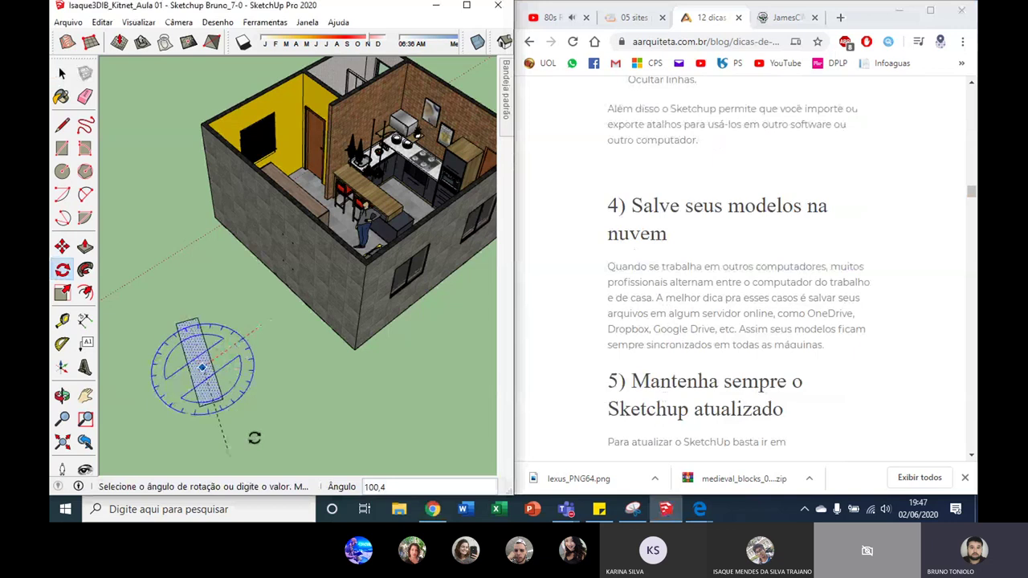
left_click(269, 419)
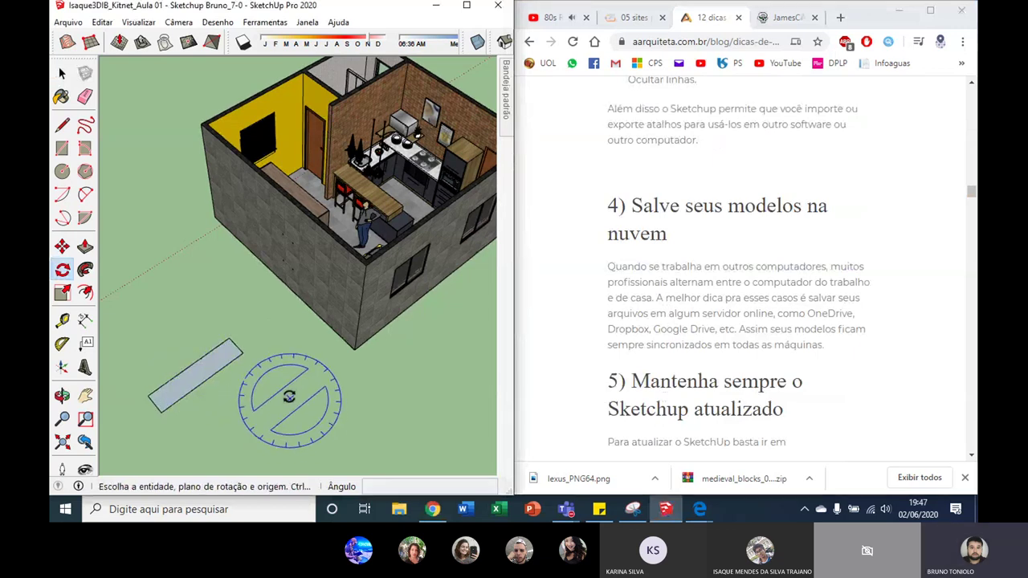
key("space")
scroll(815, 295, "up", 3)
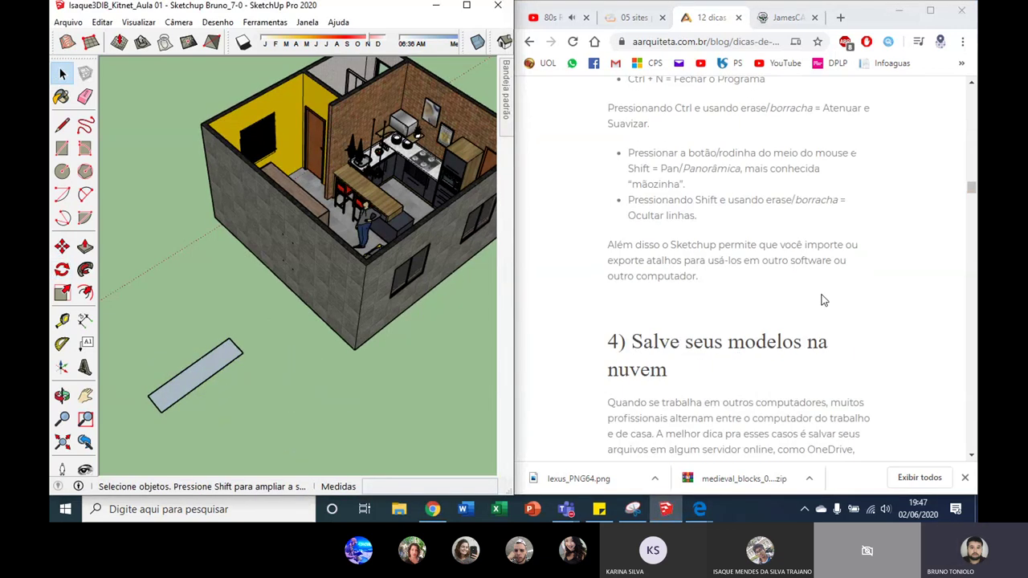
scroll(815, 294, "down", 2)
scroll(812, 294, "down", 5)
scroll(813, 297, "down", 1)
scroll(813, 298, "up", 8)
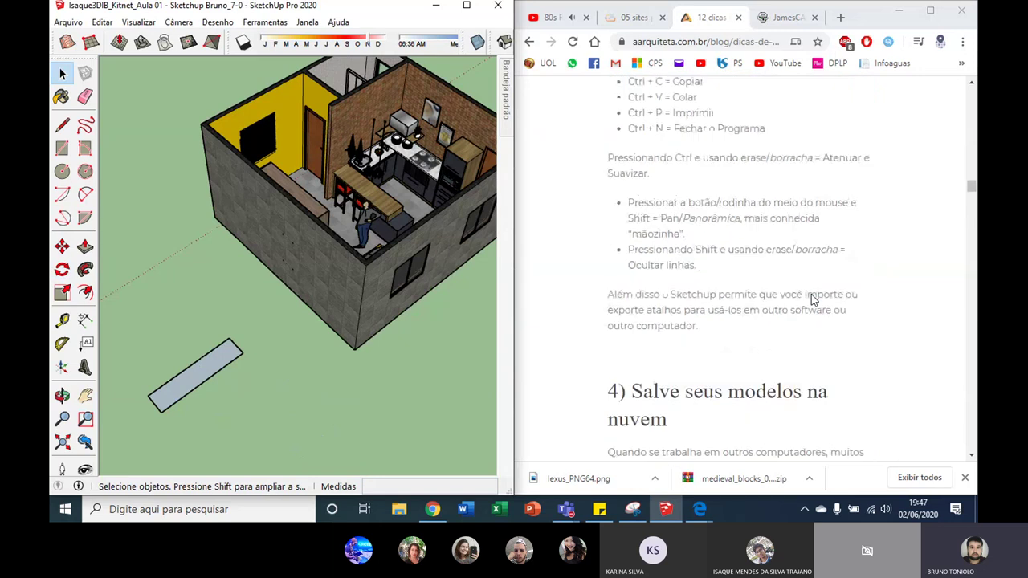
scroll(809, 299, "up", 1)
scroll(806, 299, "up", 1)
scroll(800, 298, "up", 3)
scroll(797, 297, "up", 1)
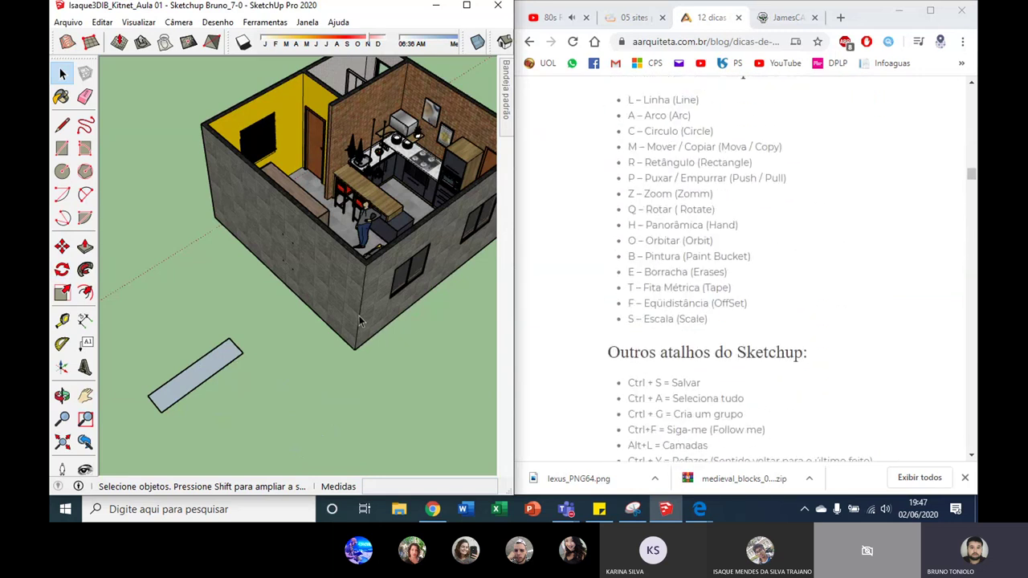
key("h")
mouse_move(321, 367)
left_mouse_down()
mouse_move(268, 297)
mouse_move(307, 370)
mouse_move(271, 402)
mouse_move(264, 280)
mouse_move(269, 332)
mouse_move(274, 277)
left_mouse_up()
mouse_move(273, 277)
middle_mouse_down()
mouse_move(293, 316)
mouse_move(284, 295)
mouse_move(302, 275)
middle_mouse_up()
key("space")
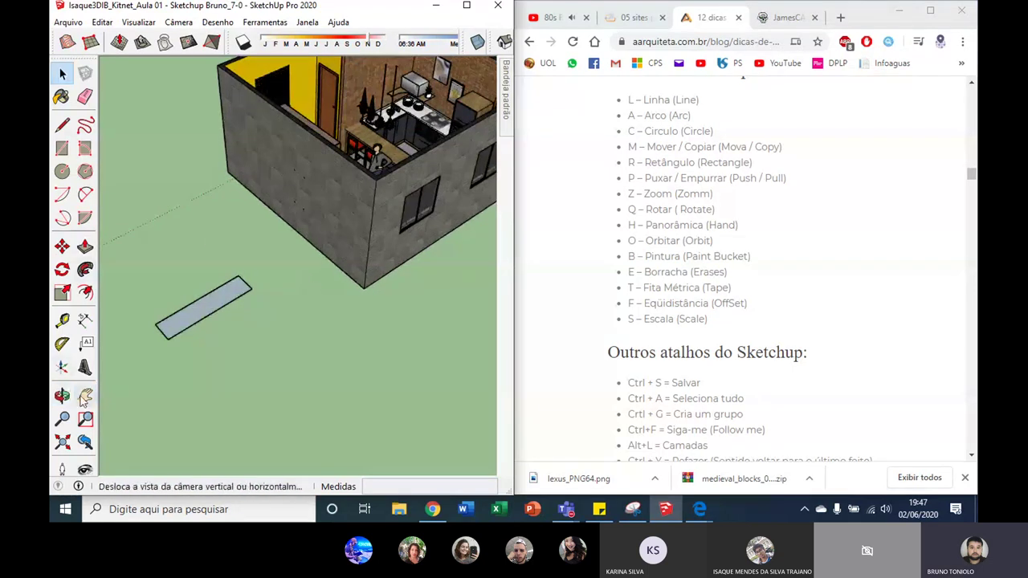
left_click(85, 395)
left_click_drag(327, 319, 307, 351)
key("space")
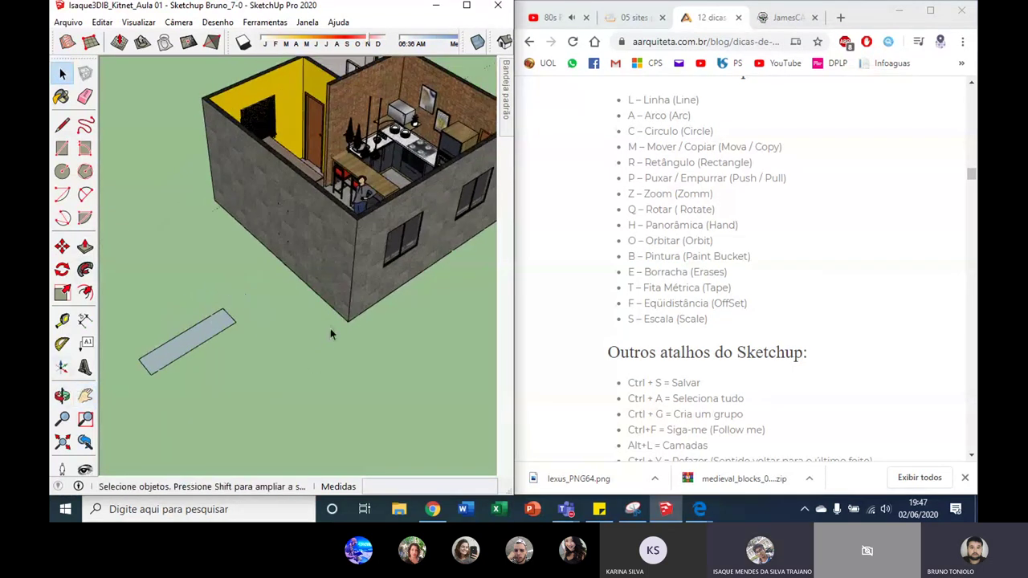
key("h")
mouse_move(337, 299)
left_mouse_down()
mouse_move(230, 362)
mouse_move(317, 285)
mouse_move(382, 201)
left_mouse_up()
left_click_drag(405, 151, 337, 329)
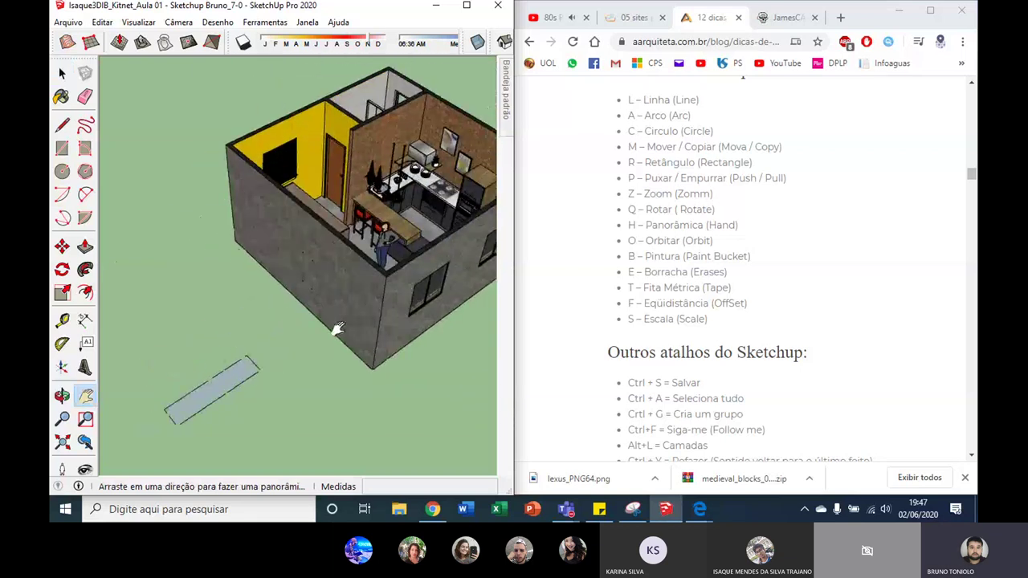
left_click_drag(172, 408, 252, 340)
left_click_drag(263, 445, 255, 340)
key("space")
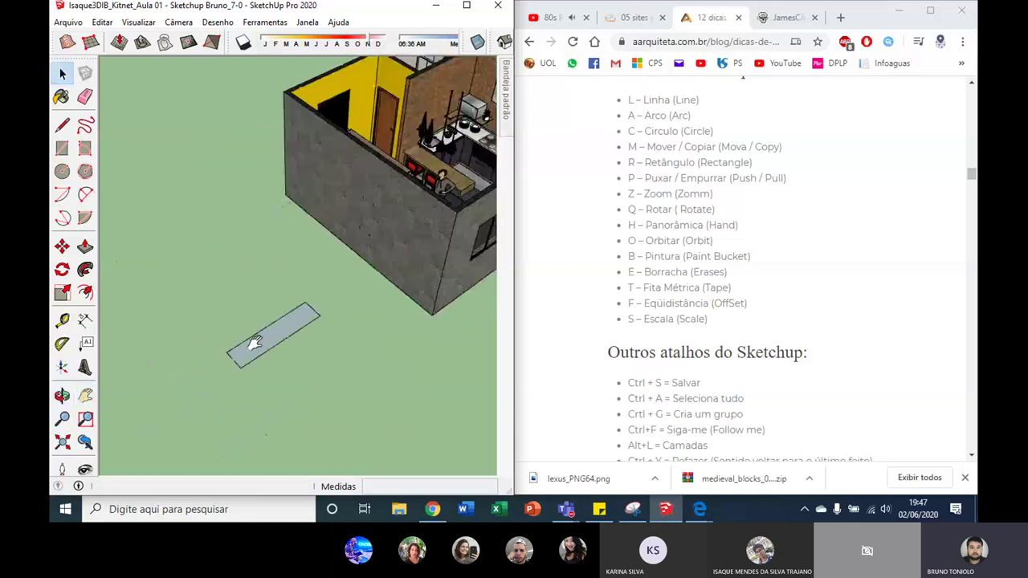
key("o")
mouse_move(284, 323)
left_mouse_down()
mouse_move(356, 332)
mouse_move(131, 275)
mouse_move(144, 259)
mouse_move(271, 268)
mouse_move(178, 310)
mouse_move(474, 308)
mouse_move(327, 367)
mouse_move(193, 345)
mouse_move(254, 305)
mouse_move(237, 395)
left_mouse_up()
Delete the flat slab lying beside the house.
key("space")
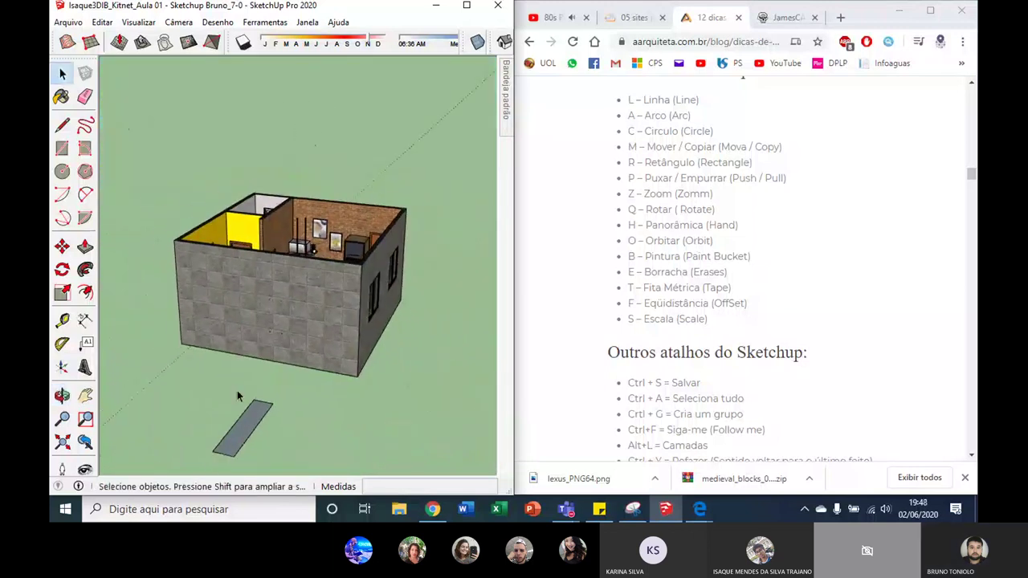
left_click(253, 430)
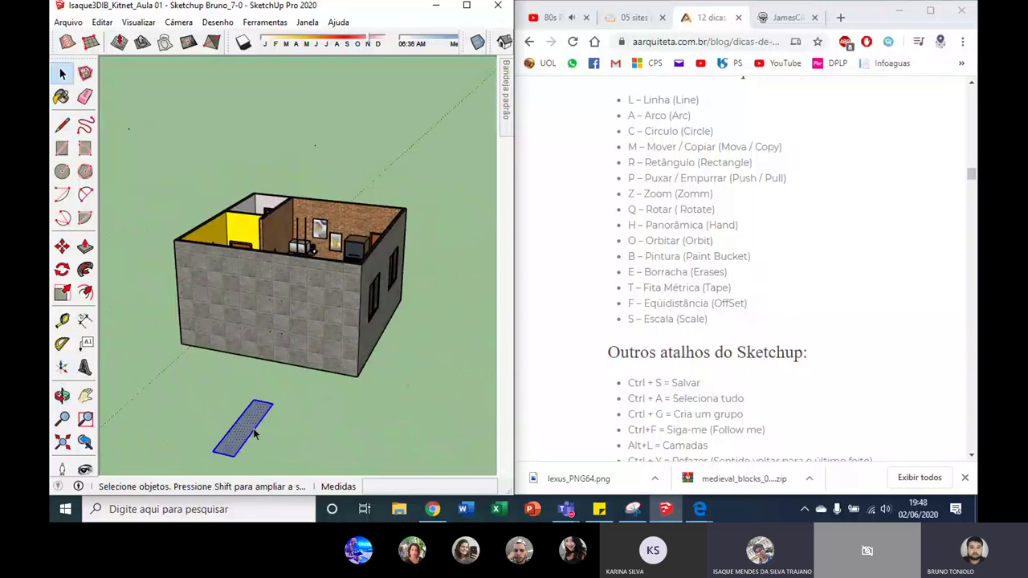
key("Delete")
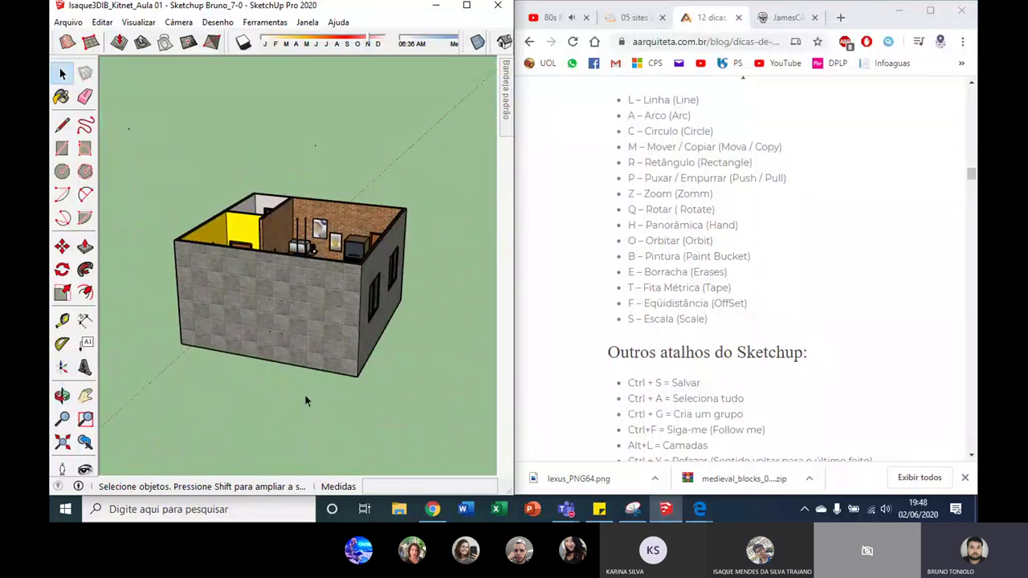
mouse_move(415, 259)
middle_mouse_down()
mouse_move(226, 415)
mouse_move(160, 261)
middle_mouse_up()
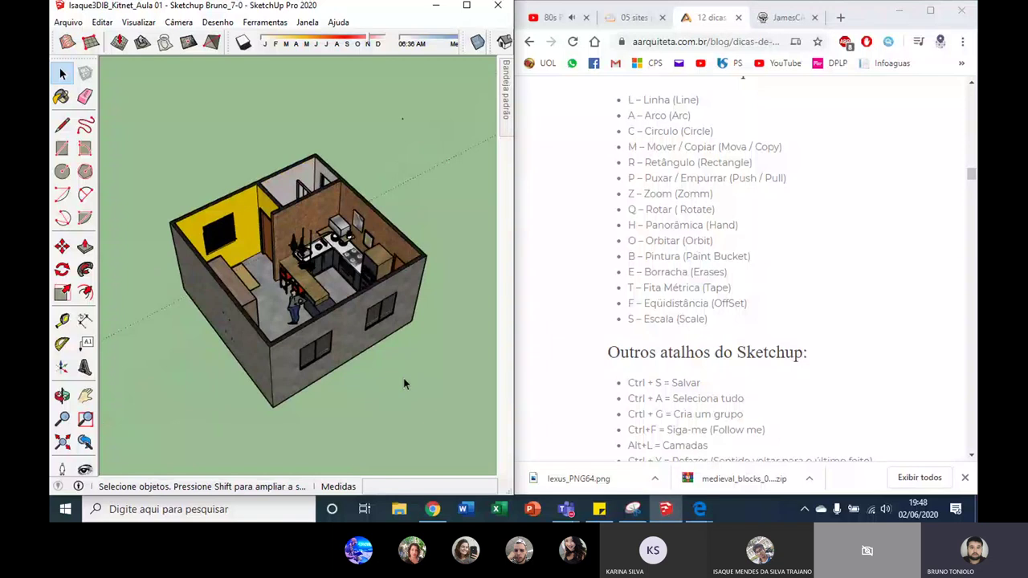
Activate the Paint Bucket and zoom in on the house.
key("b")
middle_click_drag(404, 371, 356, 303)
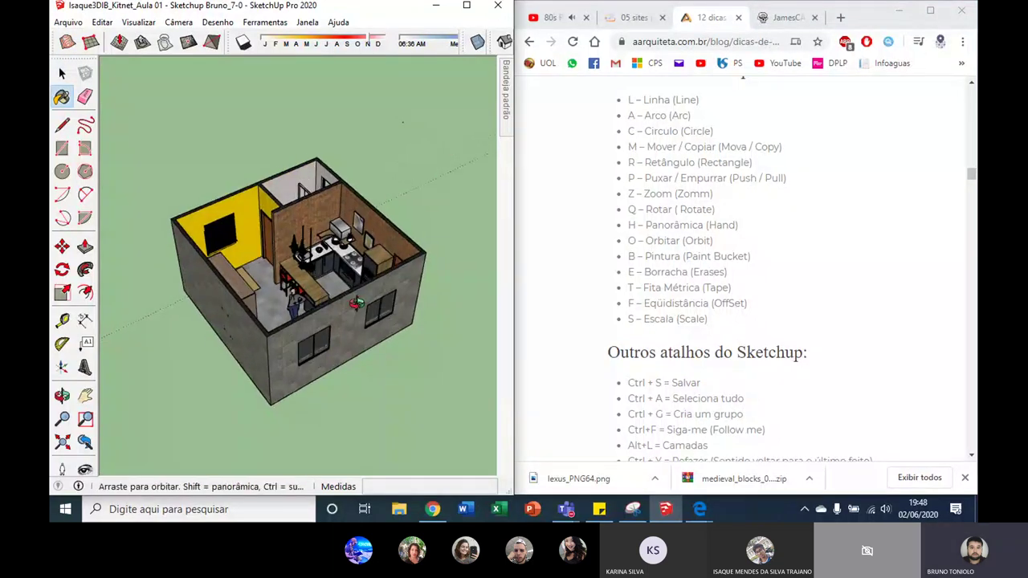
scroll(355, 302, "up", 2)
scroll(356, 303, "up", 2)
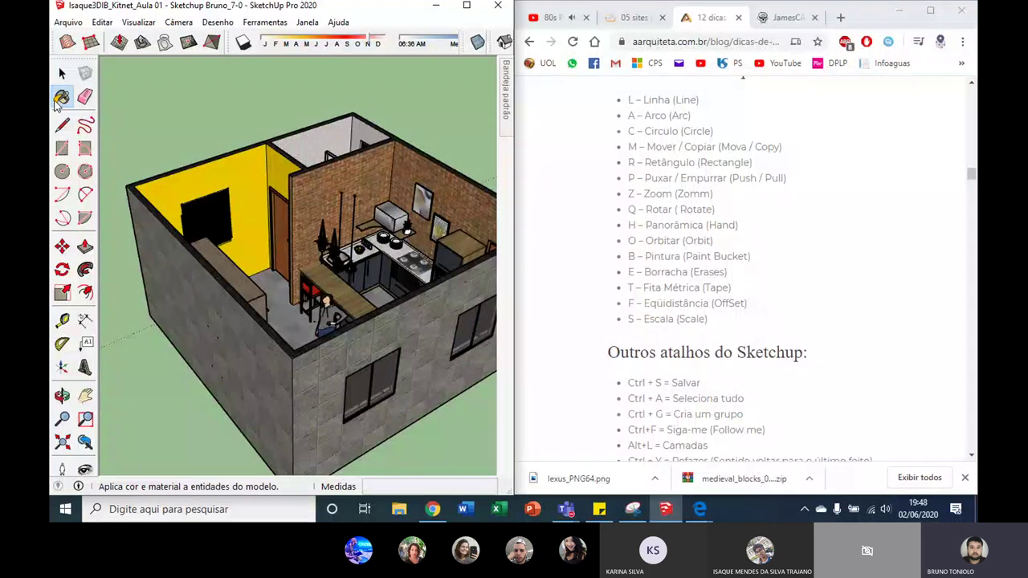
Paint the grey board beside the house with the wood texture, keeping Paint Bucket active.
middle_click_drag(200, 195, 231, 224)
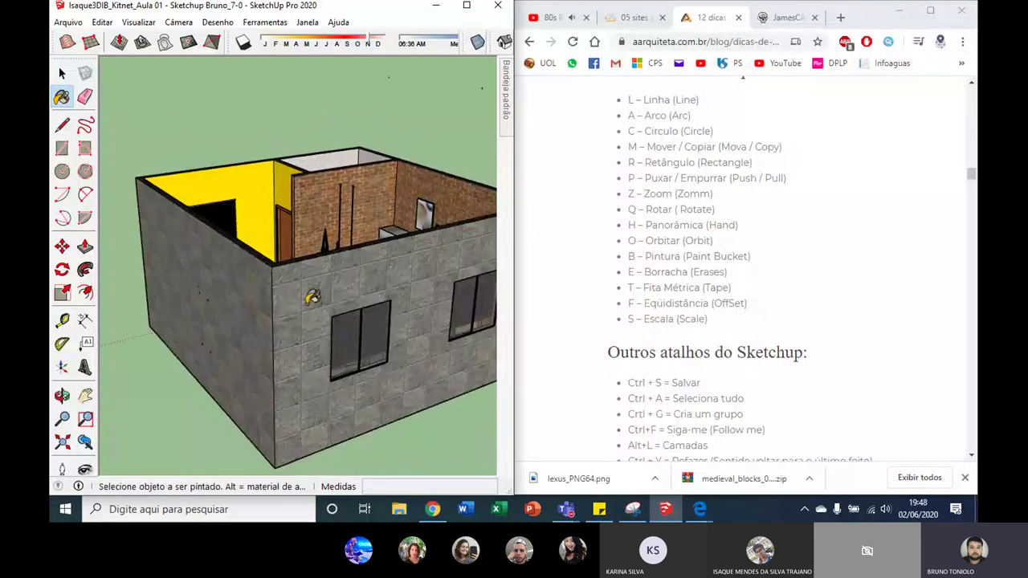
key("ctrl")
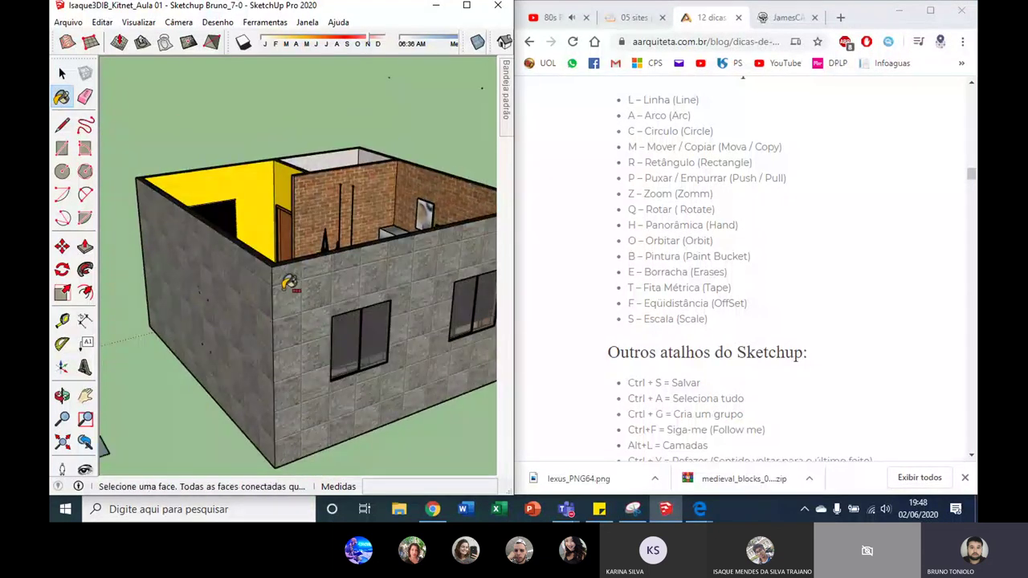
scroll(386, 265, "down", 3)
scroll(321, 305, "down", 1)
scroll(217, 373, "down", 1)
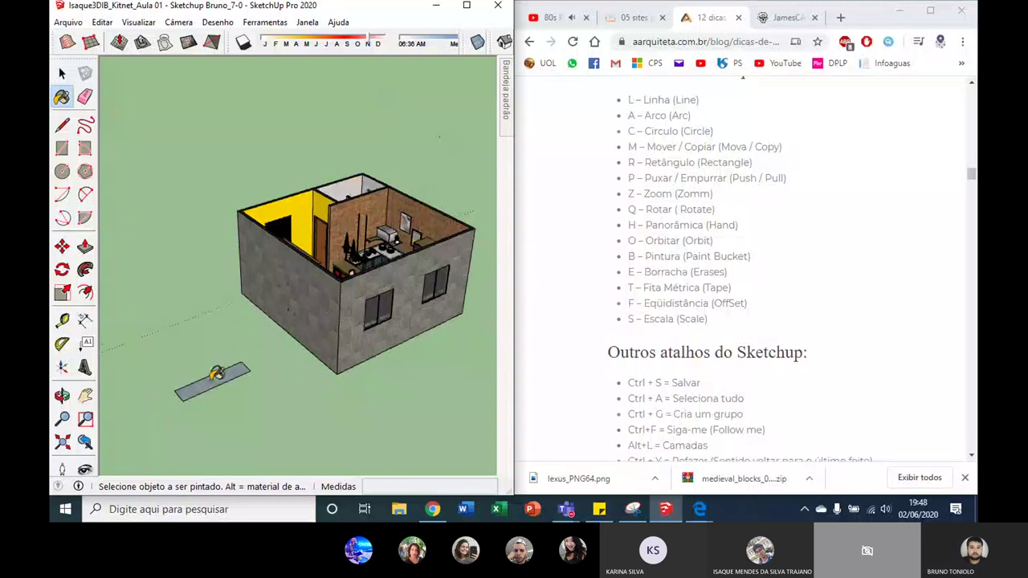
left_click(216, 374)
scroll(229, 344, "up", 2)
scroll(160, 265, "up", 2)
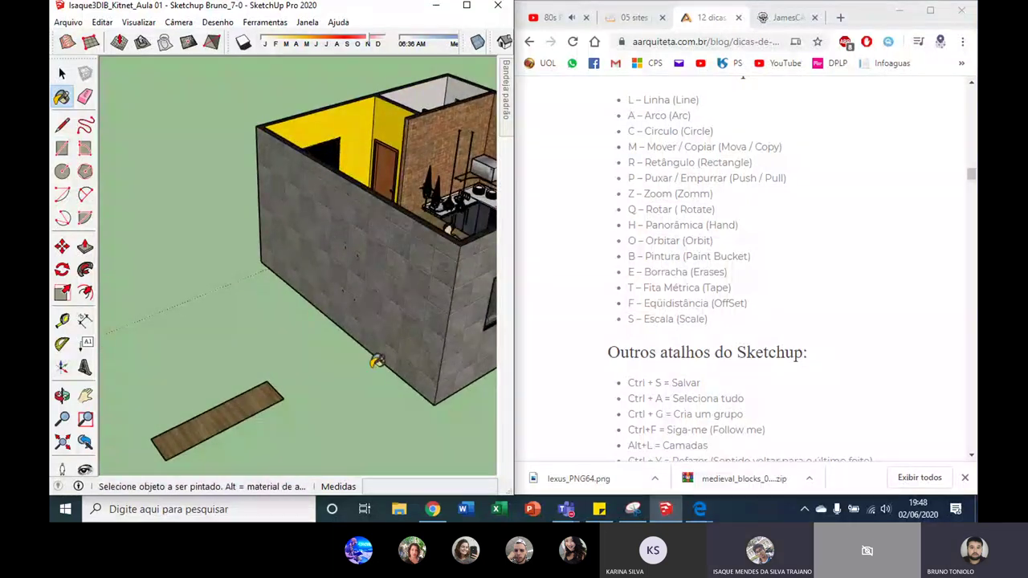
key("space")
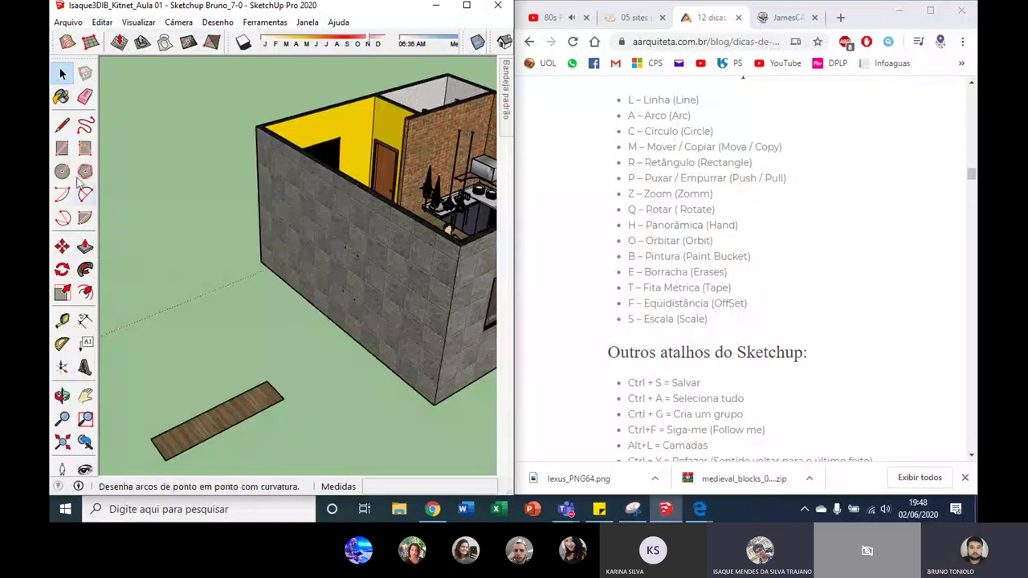
left_click(61, 98)
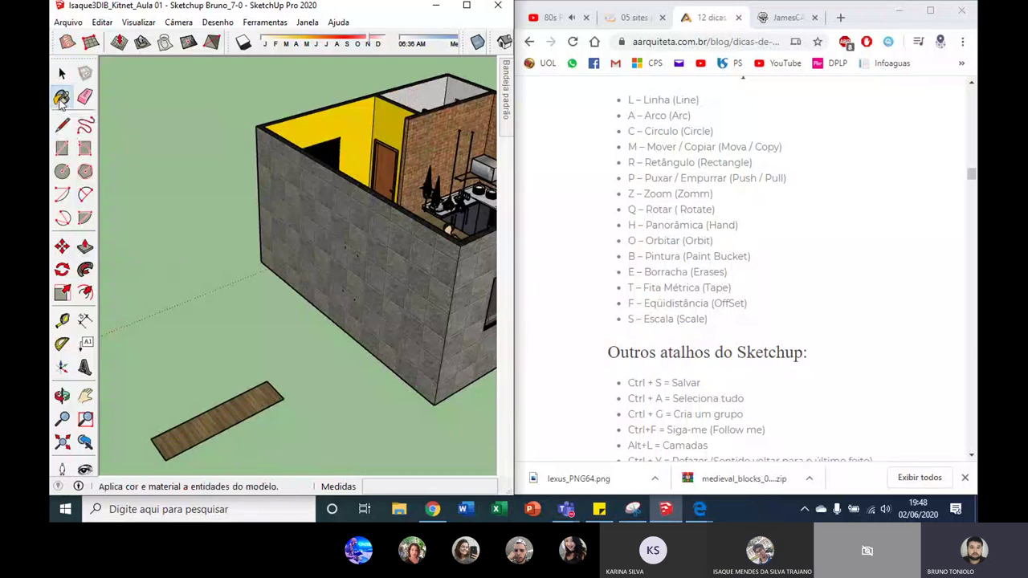
Maximize SketchUp, show Materials in the tray, and sample the yellow wall's 0046_ouro material.
left_click(466, 6)
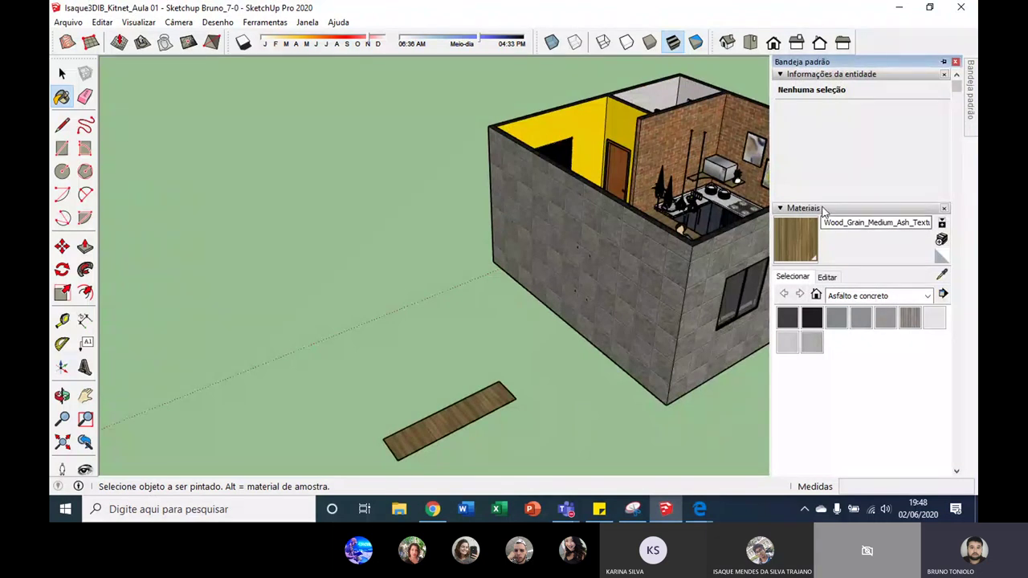
left_click(782, 77)
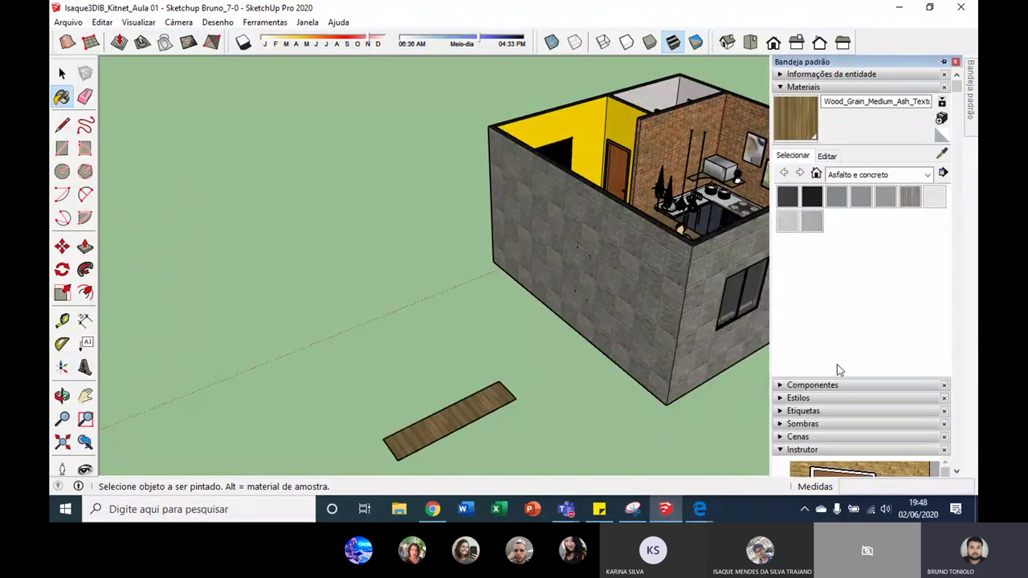
left_click(781, 87)
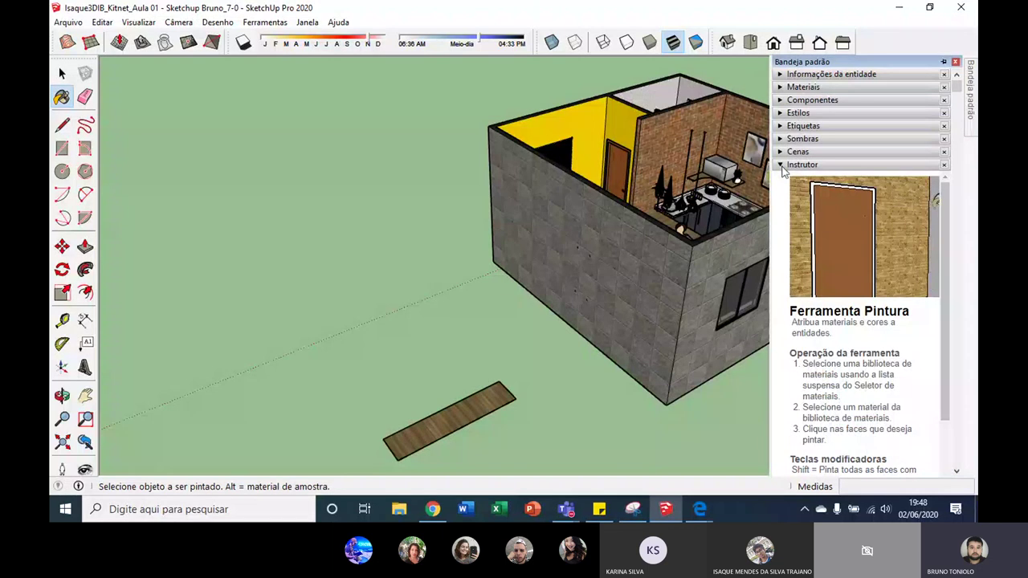
left_click(780, 165)
left_click(780, 88)
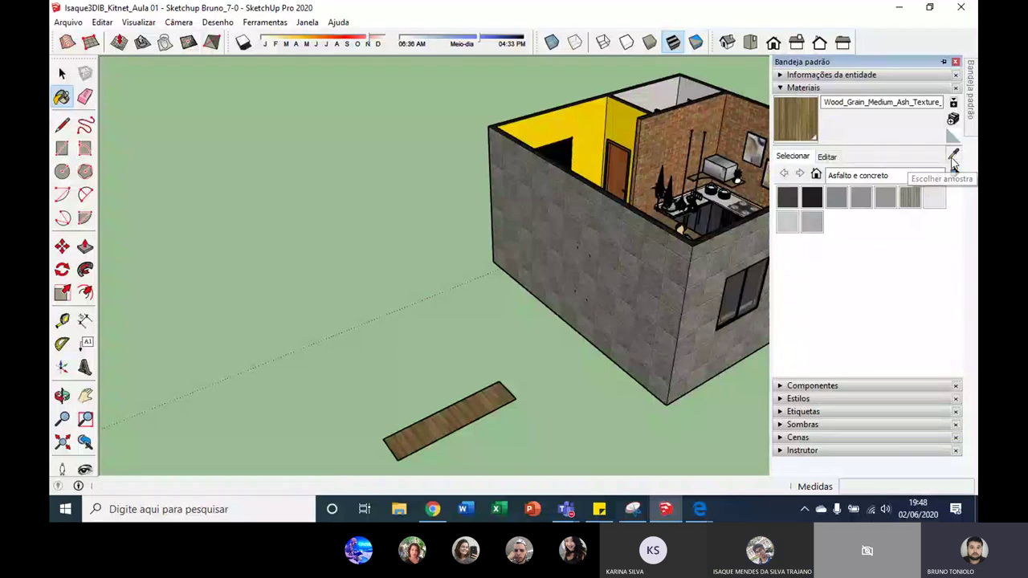
left_click(952, 157)
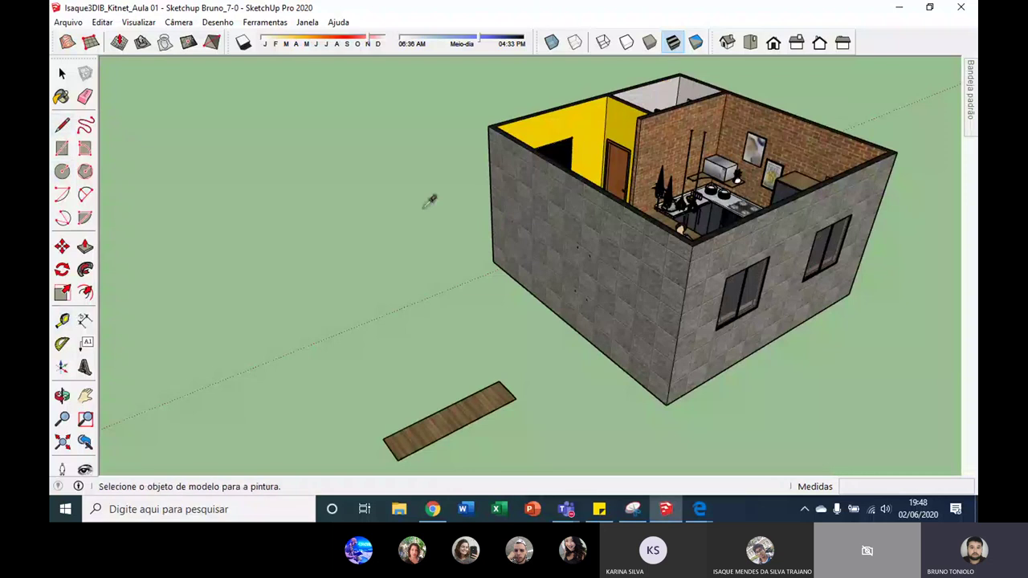
left_click(602, 120)
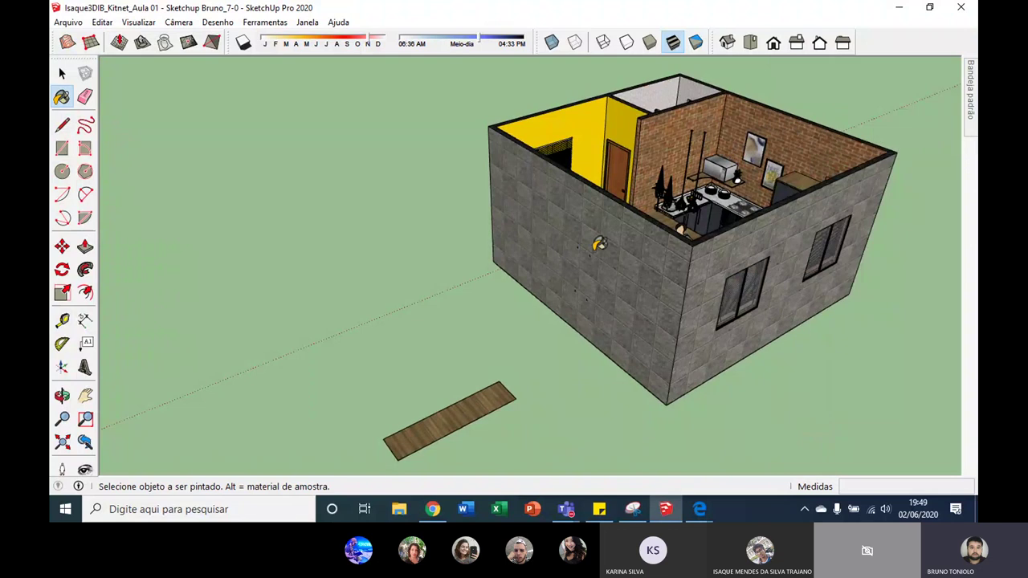
mouse_move(970, 90)
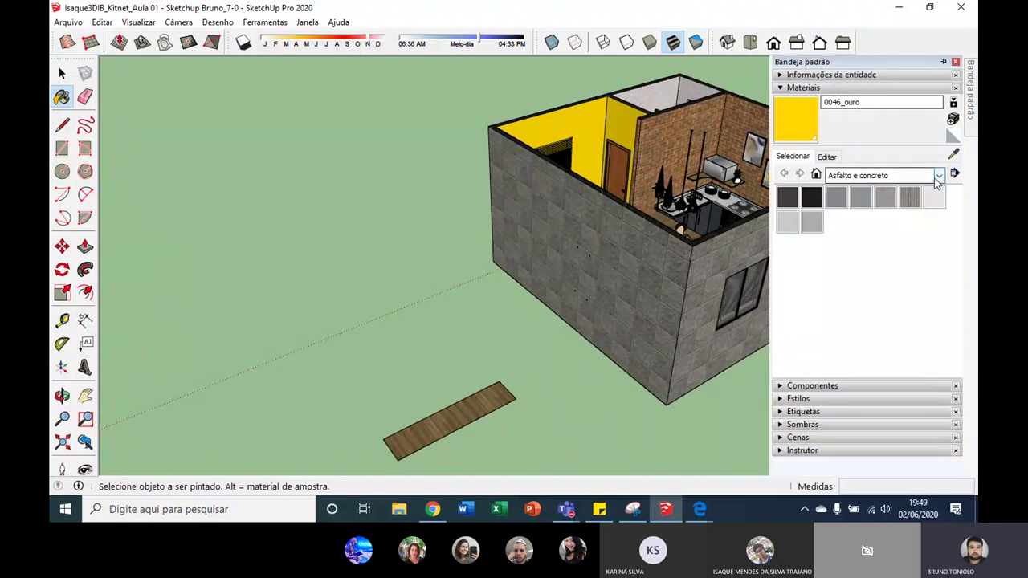
Switch the Materials panel to In Model and browse the model's material swatches.
left_click(926, 177)
scroll(871, 200, "up", 1)
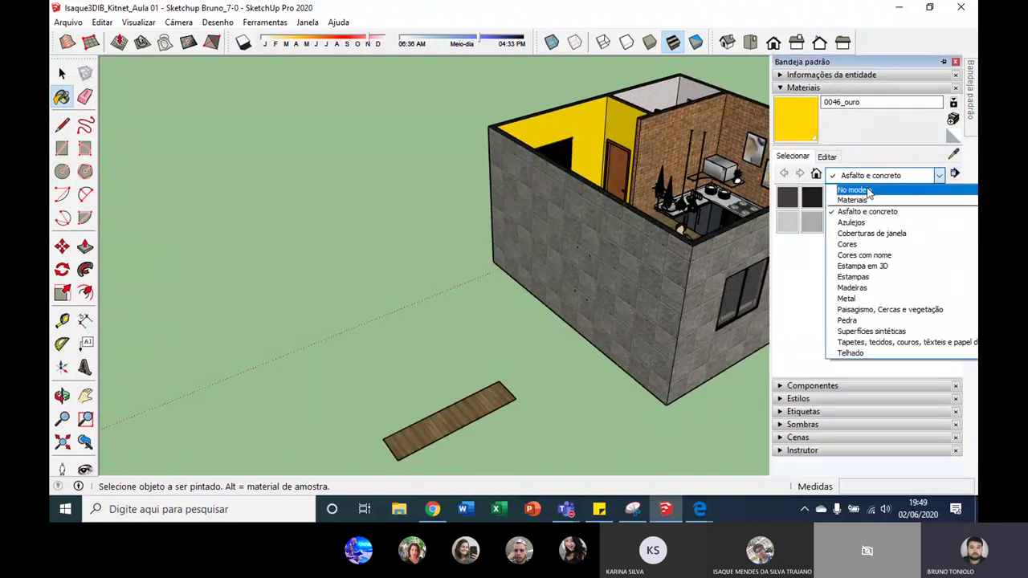
left_click(832, 178)
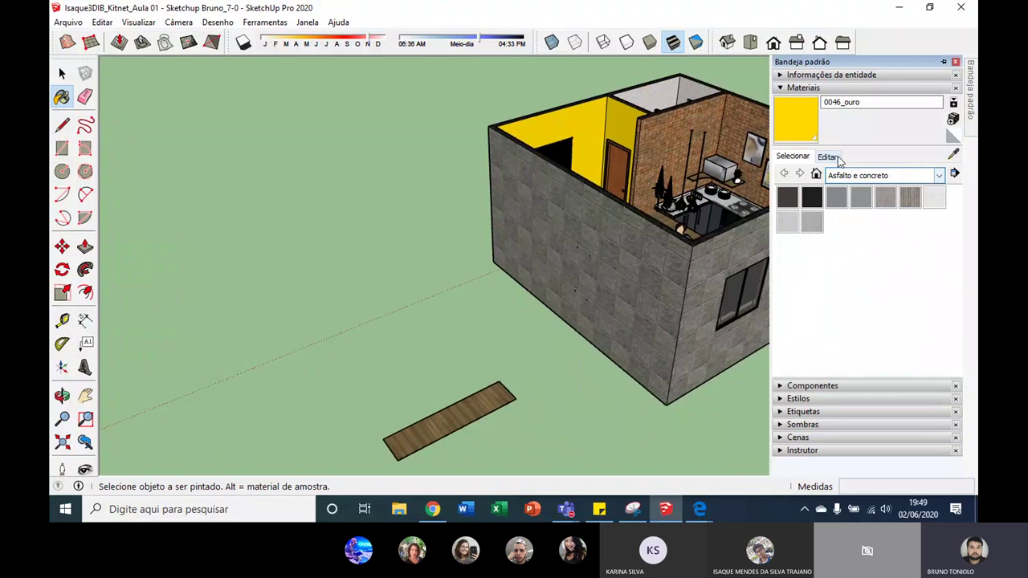
left_click(815, 174)
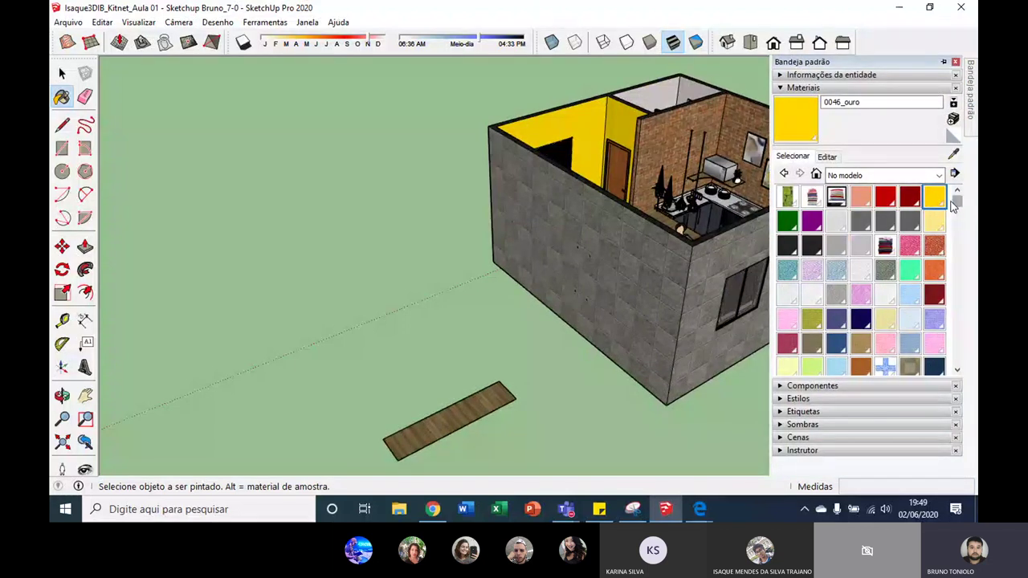
scroll(931, 241, "down", 2)
scroll(933, 243, "down", 2)
scroll(933, 245, "down", 2)
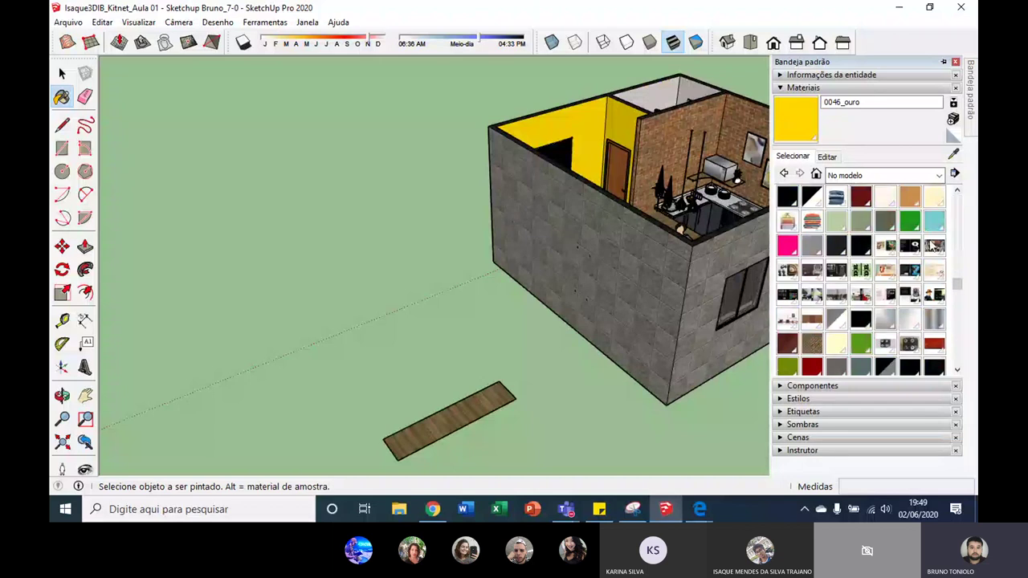
scroll(931, 244, "down", 2)
scroll(912, 273, "down", 3)
scroll(905, 286, "up", 2)
scroll(899, 281, "up", 4)
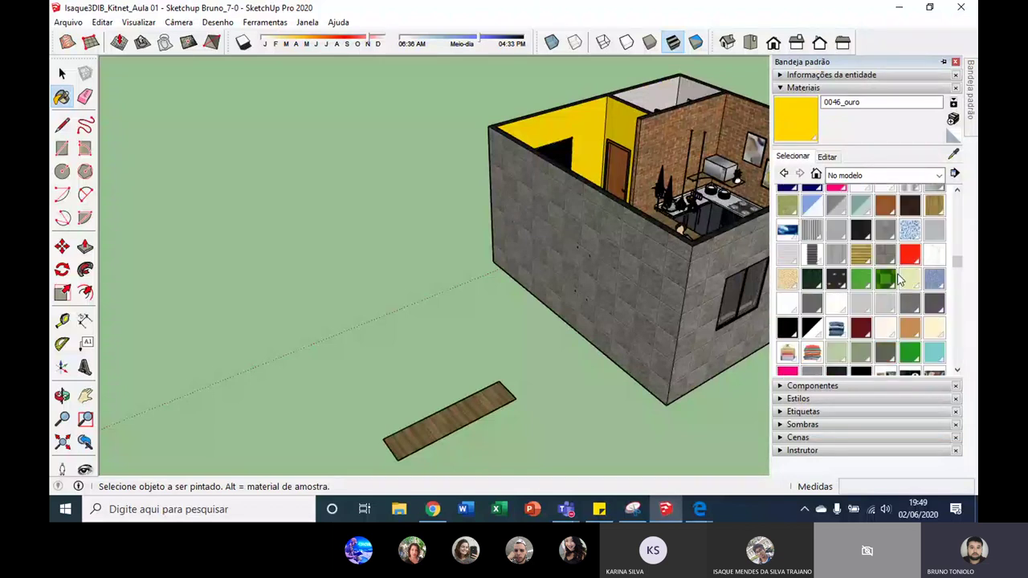
scroll(899, 278, "down", 1)
scroll(898, 273, "up", 4)
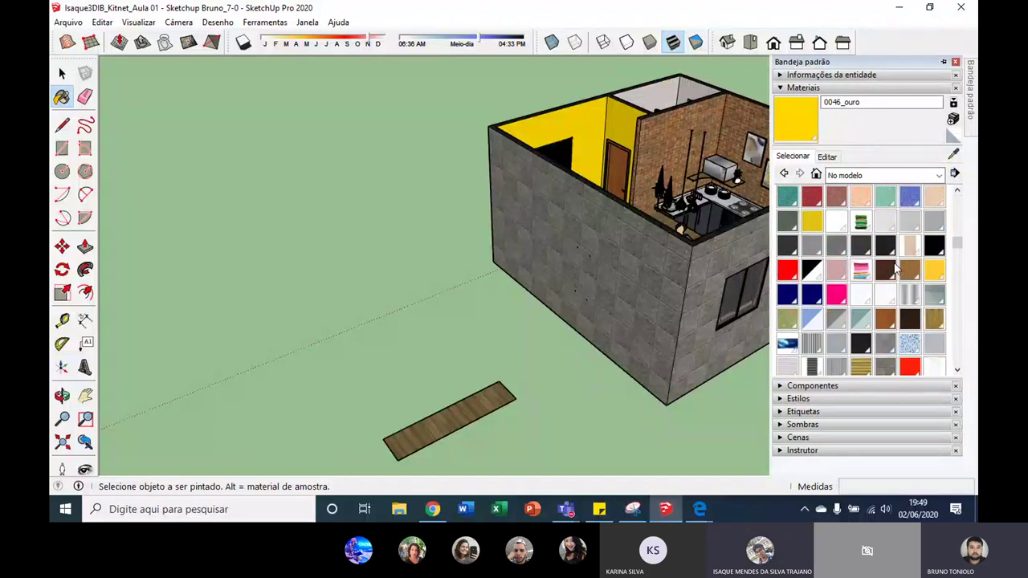
scroll(894, 270, "down", 2)
scroll(891, 273, "down", 1)
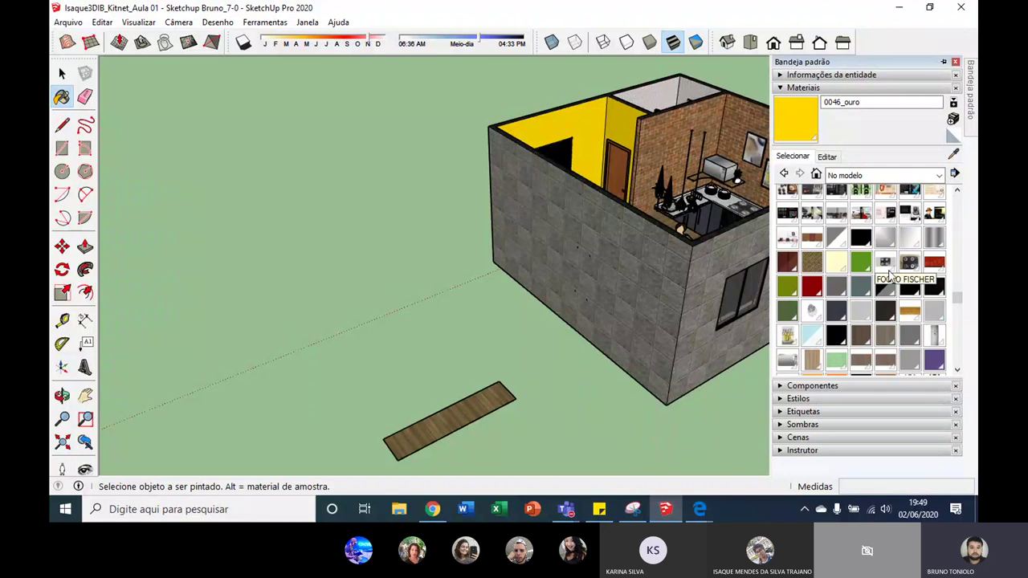
scroll(889, 276, "up", 3)
scroll(884, 275, "up", 3)
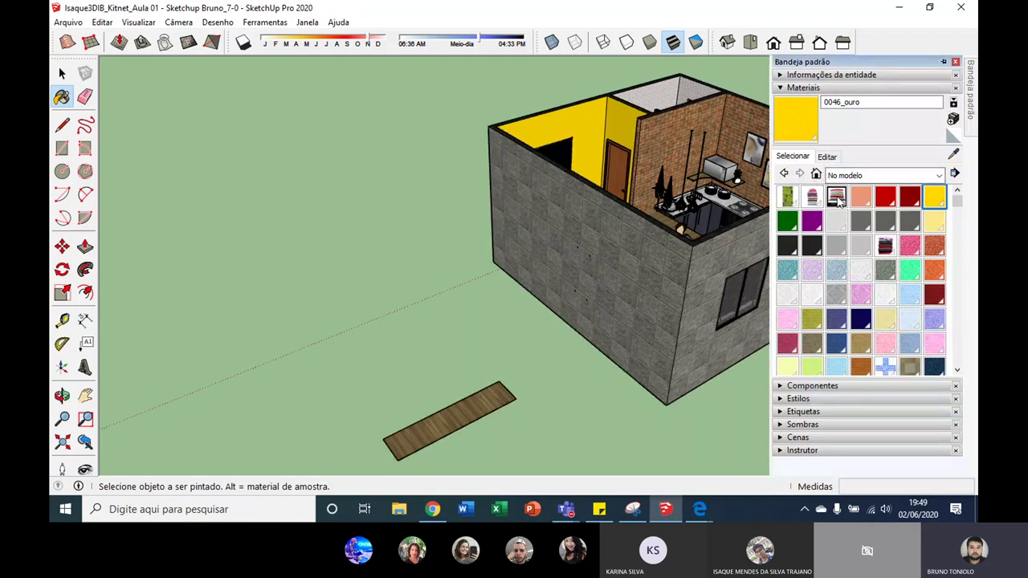
From the Materials Details menu, purge unused materials, then delete all materials.
left_click(953, 177)
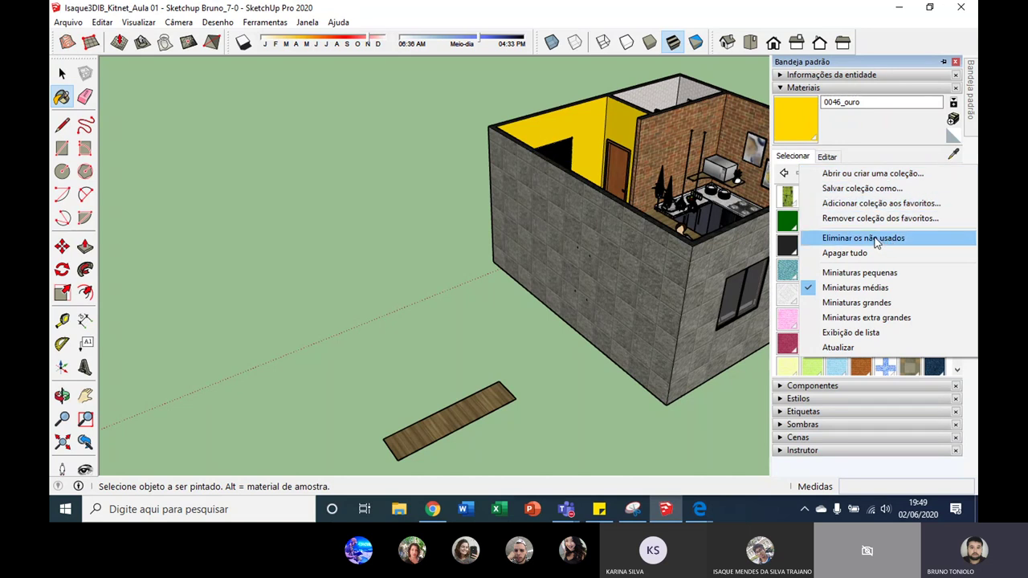
left_click(875, 65)
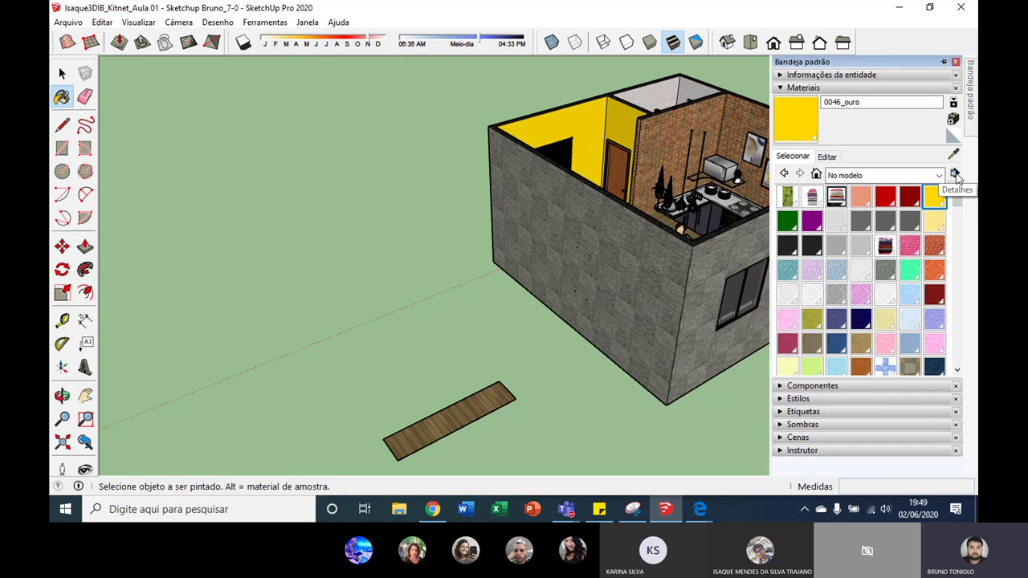
left_click(955, 175)
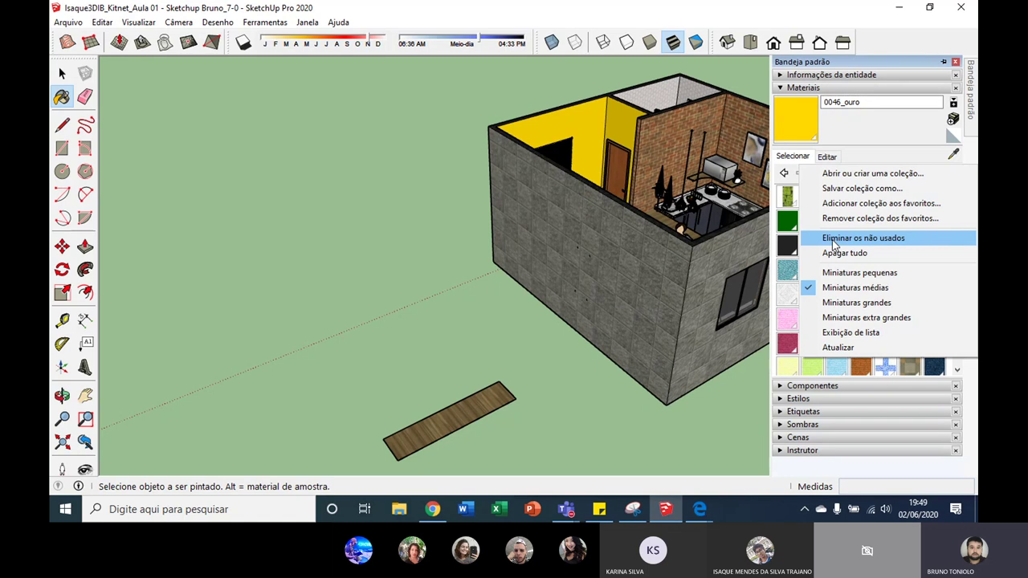
left_click(833, 239)
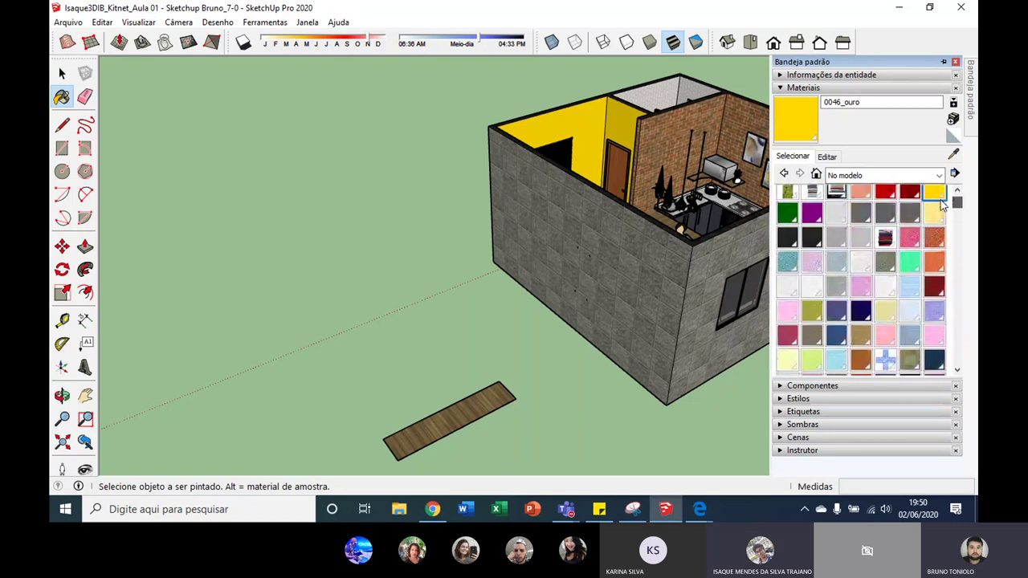
left_click(954, 175)
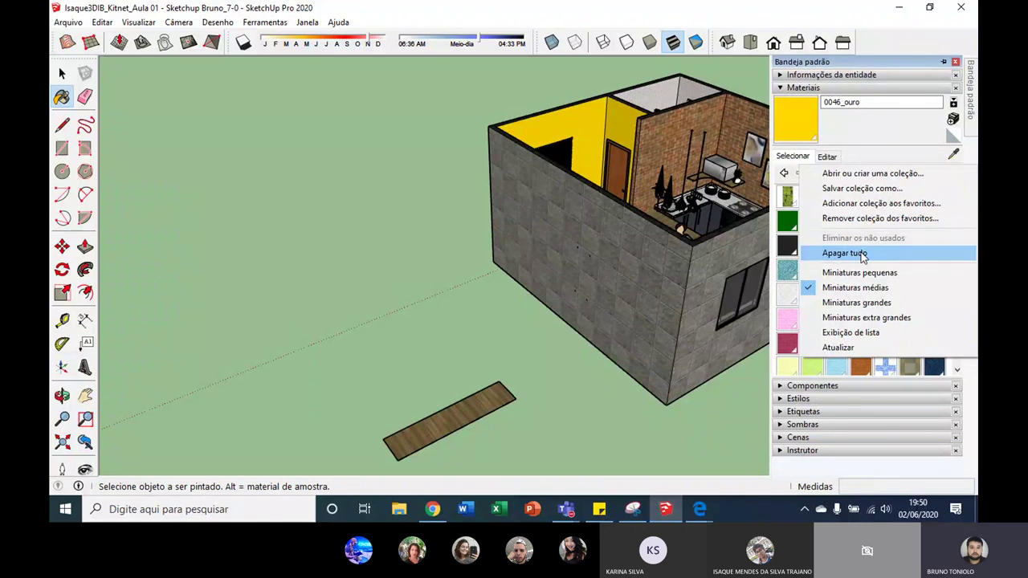
left_click(862, 255)
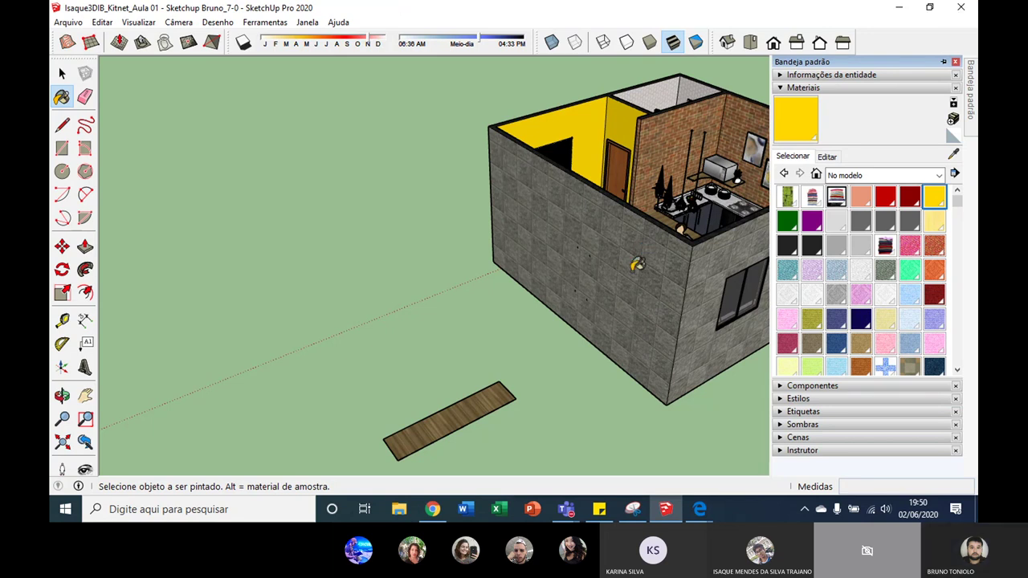
mouse_move(679, 233)
middle_mouse_down()
mouse_move(672, 214)
mouse_move(693, 206)
middle_mouse_up()
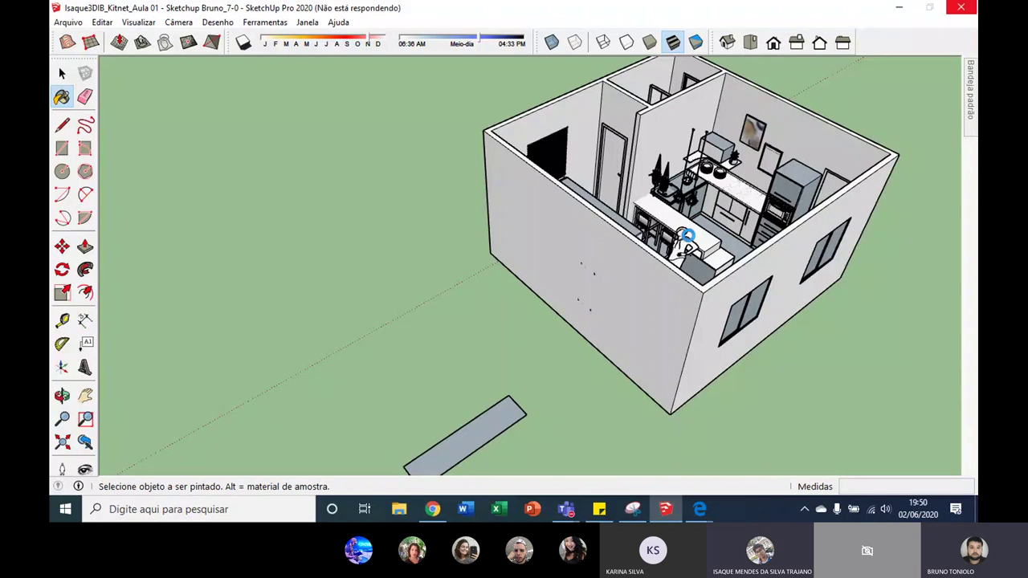
mouse_move(647, 268)
middle_mouse_down()
mouse_move(689, 221)
mouse_move(682, 241)
middle_mouse_up()
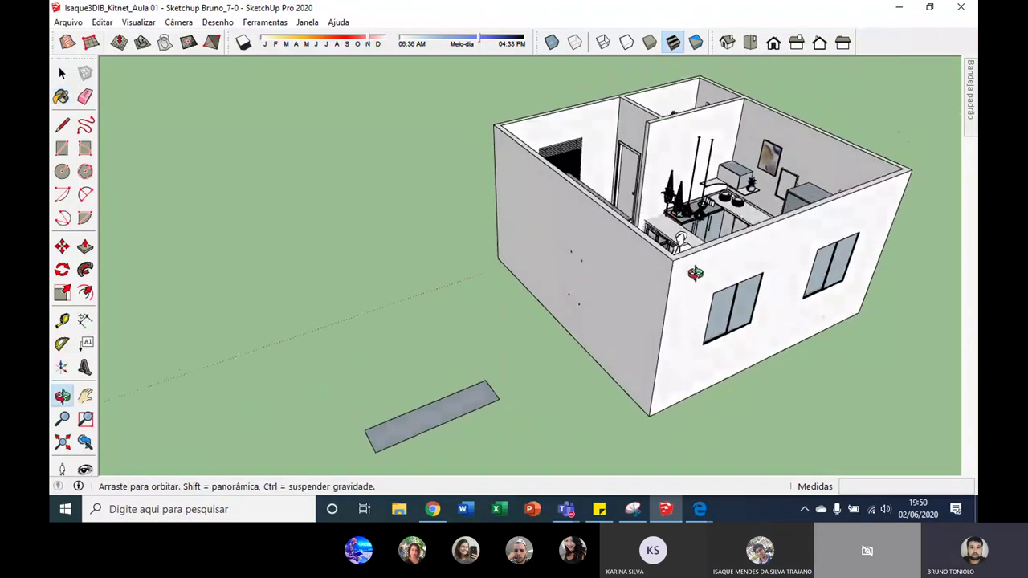
scroll(666, 168, "up", 2)
scroll(654, 138, "up", 4)
scroll(660, 141, "up", 2)
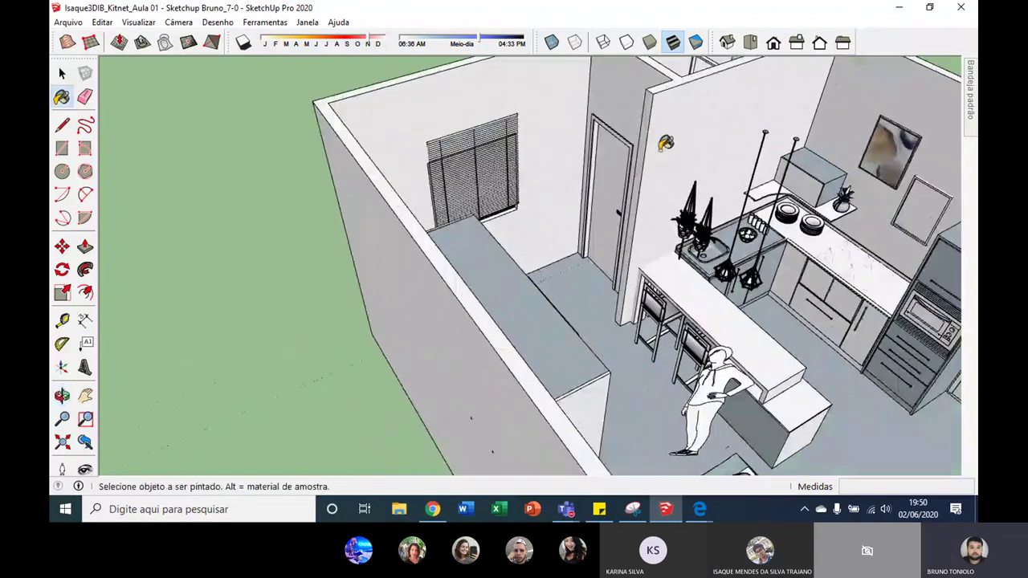
middle_click_drag(665, 143, 666, 184)
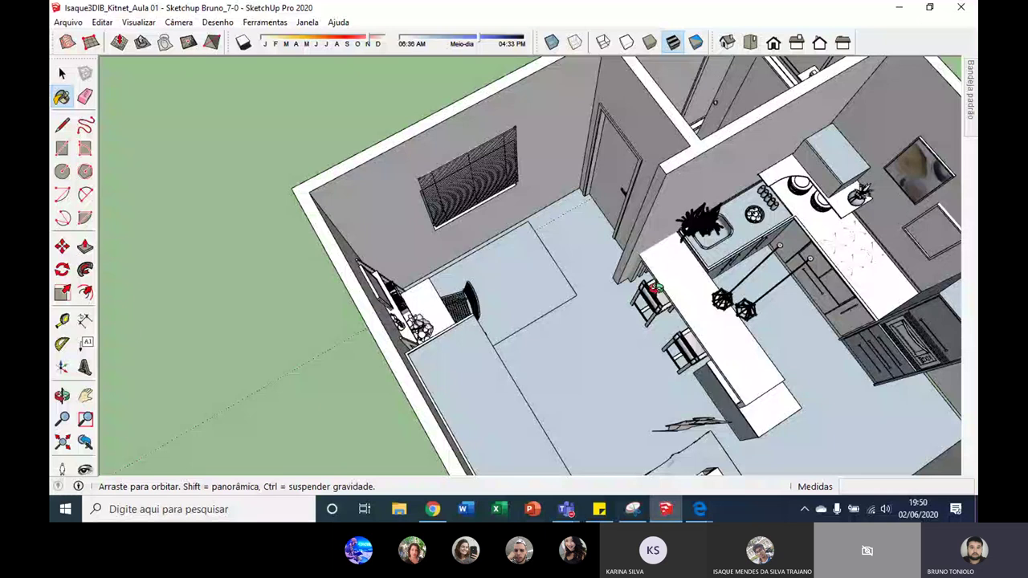
scroll(655, 289, "down", 5)
mouse_move(655, 289)
middle_mouse_down()
mouse_move(539, 121)
mouse_move(521, 35)
middle_mouse_up()
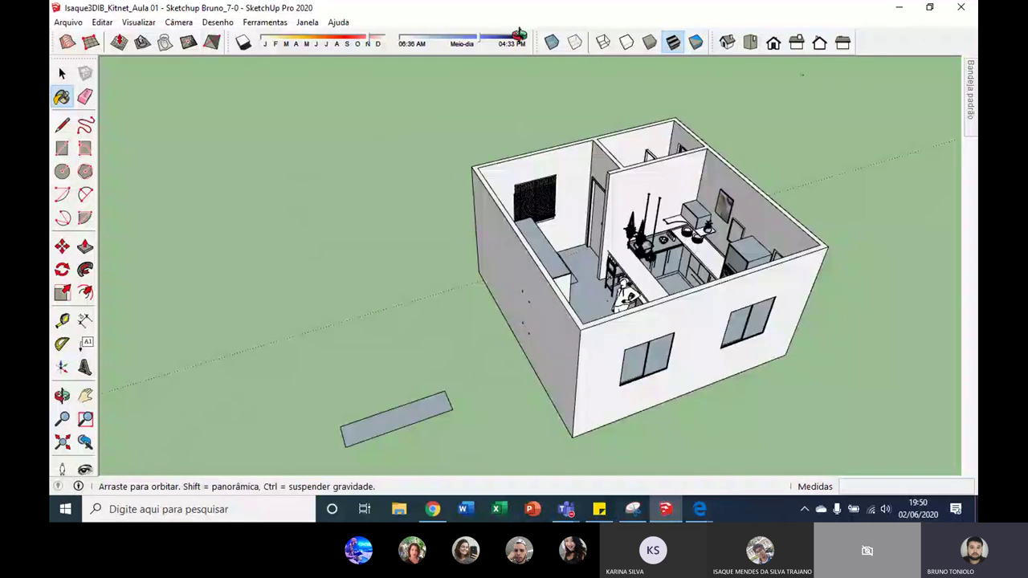
scroll(503, 216, "up", 2)
scroll(502, 216, "up", 2)
scroll(516, 218, "down", 2)
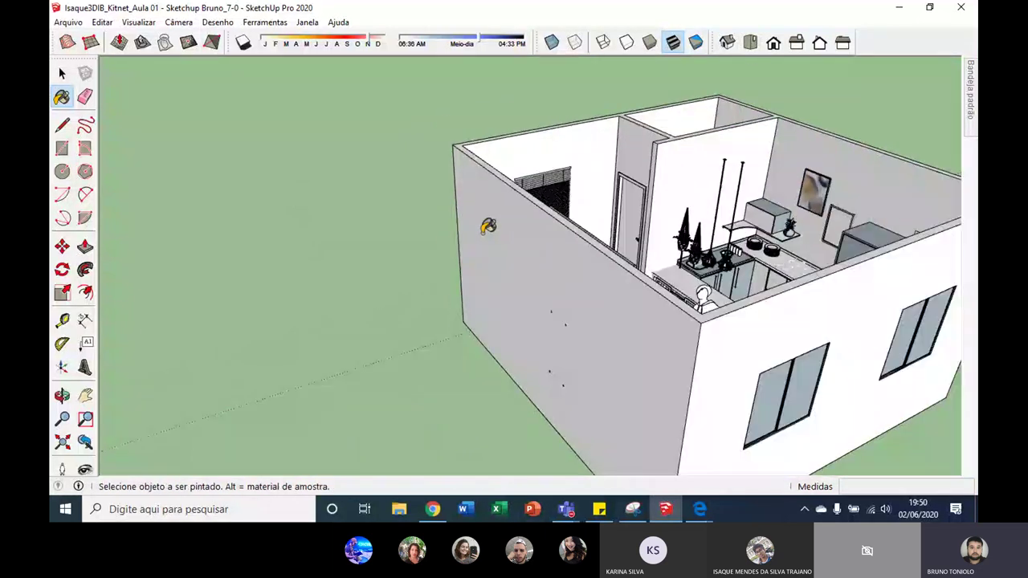
scroll(480, 245, "down", 3)
scroll(509, 269, "up", 2)
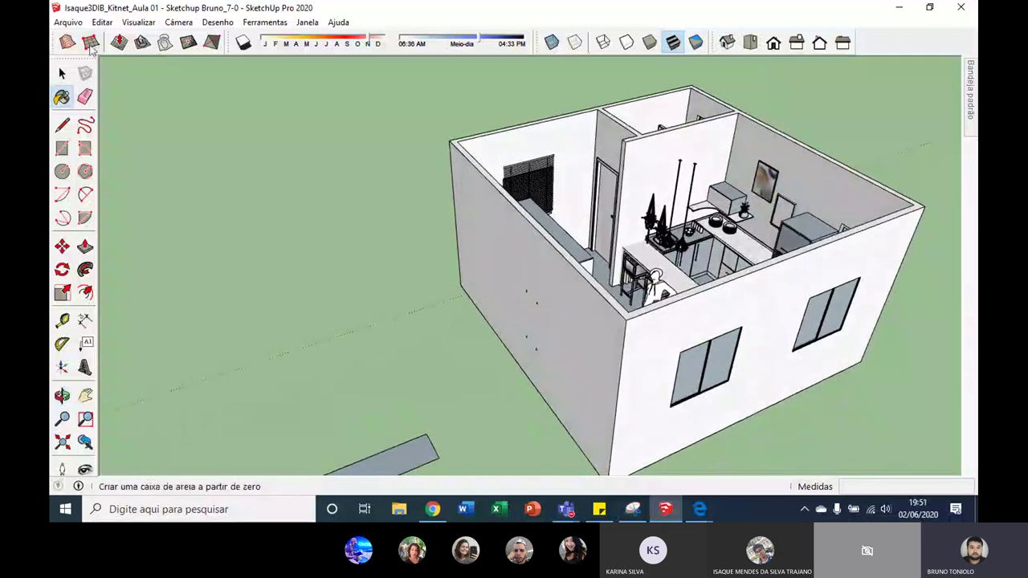
Undo Delete All Materials and orbit to check the restored yellow, brick and stone finishes.
left_click(102, 22)
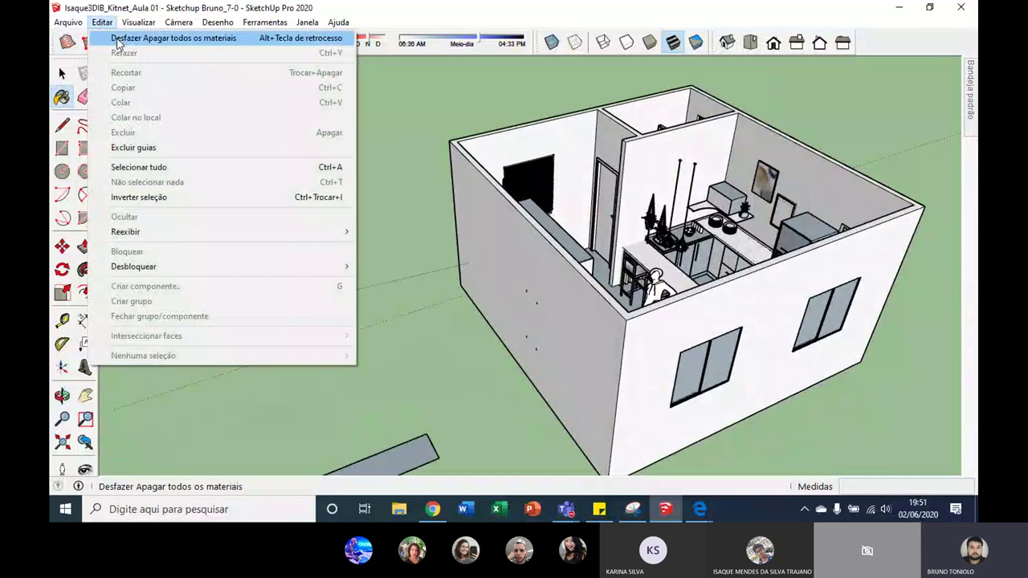
left_click(92, 46)
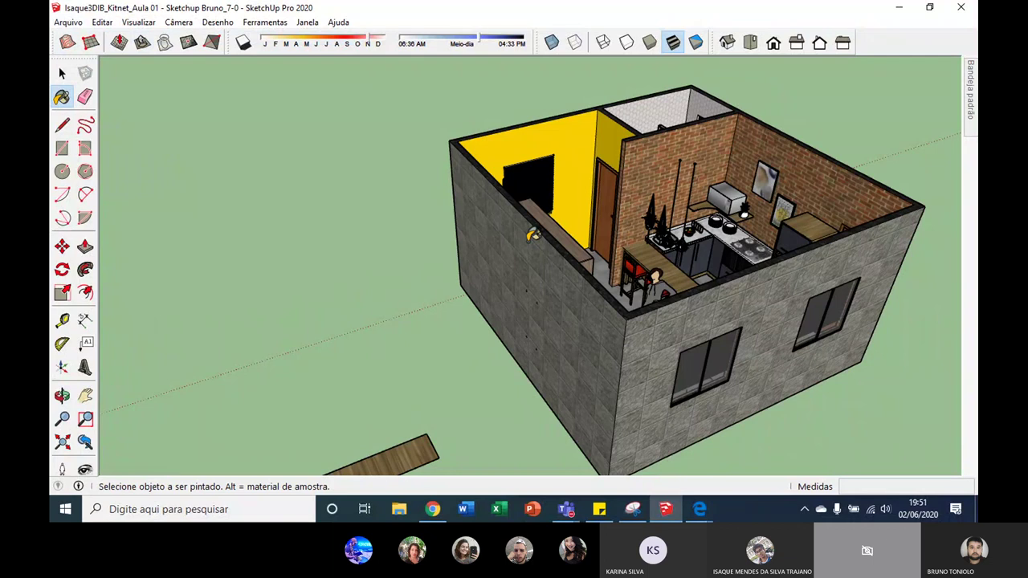
middle_click_drag(598, 238, 607, 294)
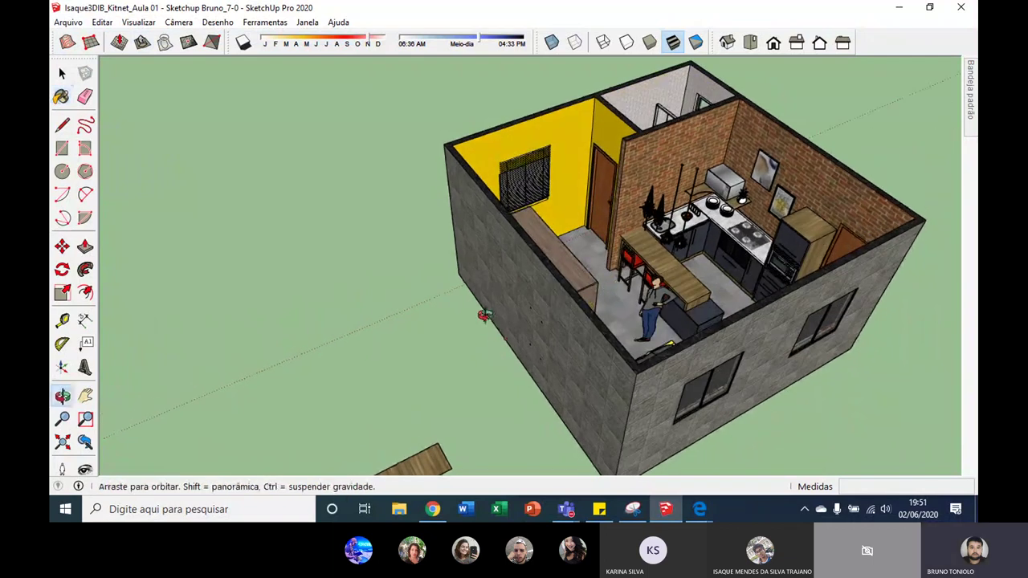
middle_click_drag(479, 312, 488, 297)
key("space")
mouse_move(544, 268)
middle_mouse_down()
mouse_move(544, 321)
mouse_move(550, 277)
middle_mouse_up()
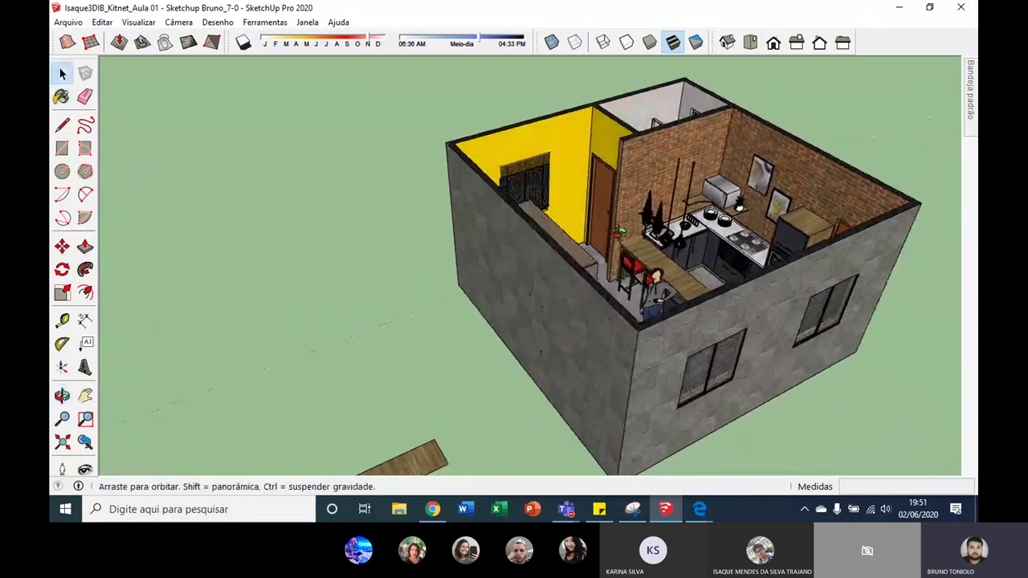
Save the model as a new file named 'cliente' in Downloads.
left_click(81, 22)
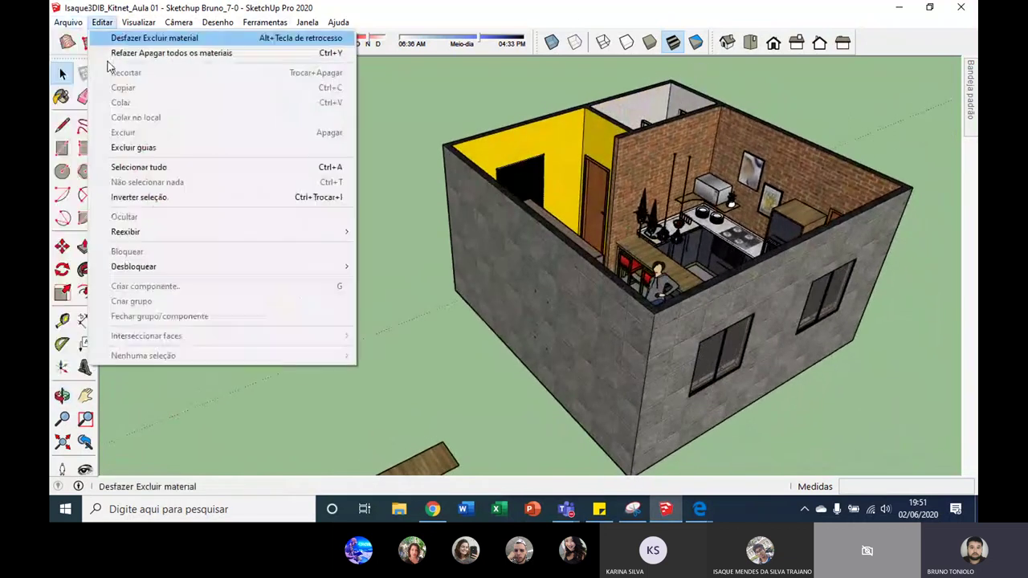
left_click(90, 106)
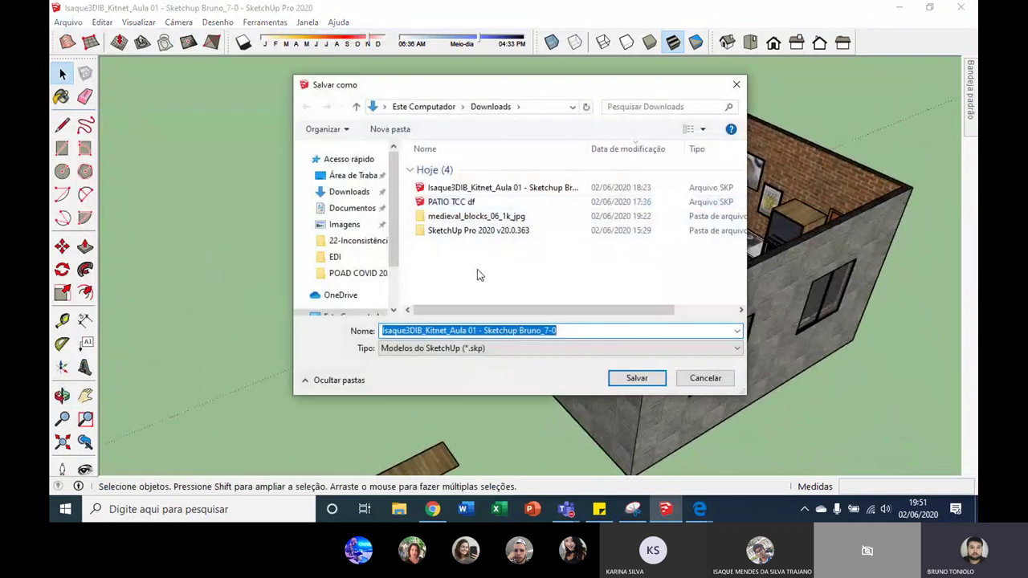
scroll(514, 313, "right", 1)
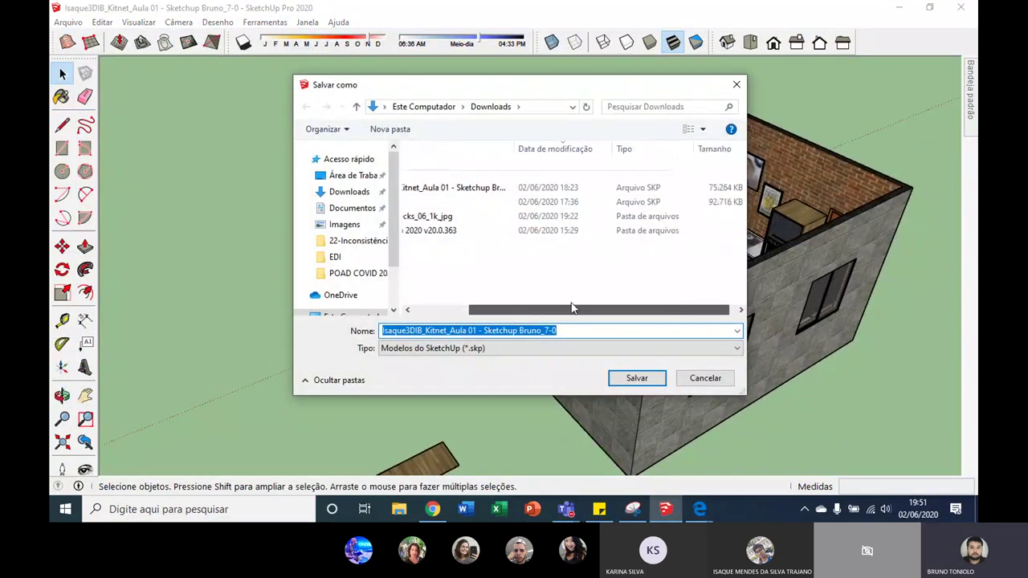
scroll(514, 314, "left", 1)
type("t")
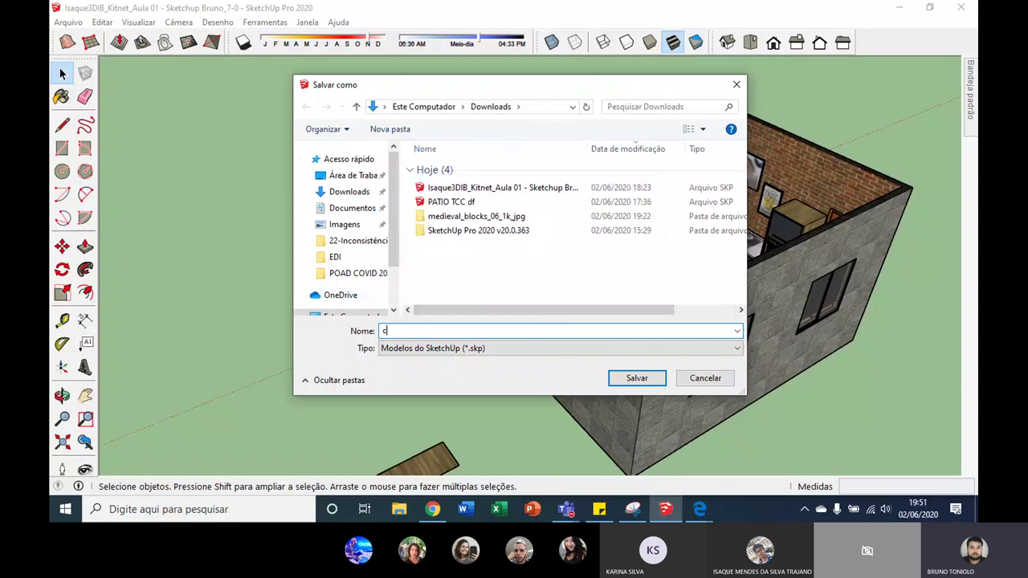
type("este")
key("Return")
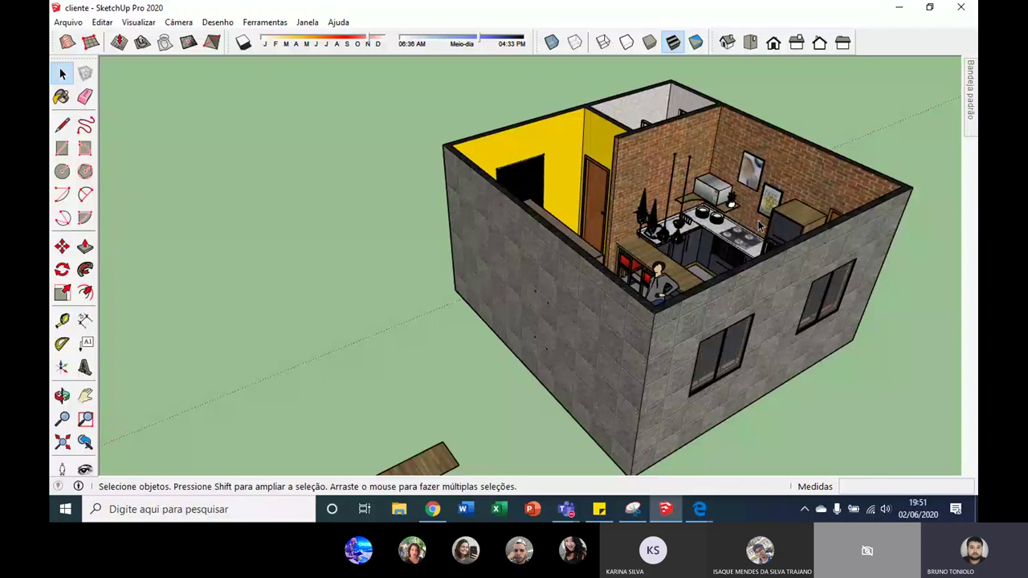
Show the Materials panel's In Model collection and open its Details options menu.
left_click(971, 100)
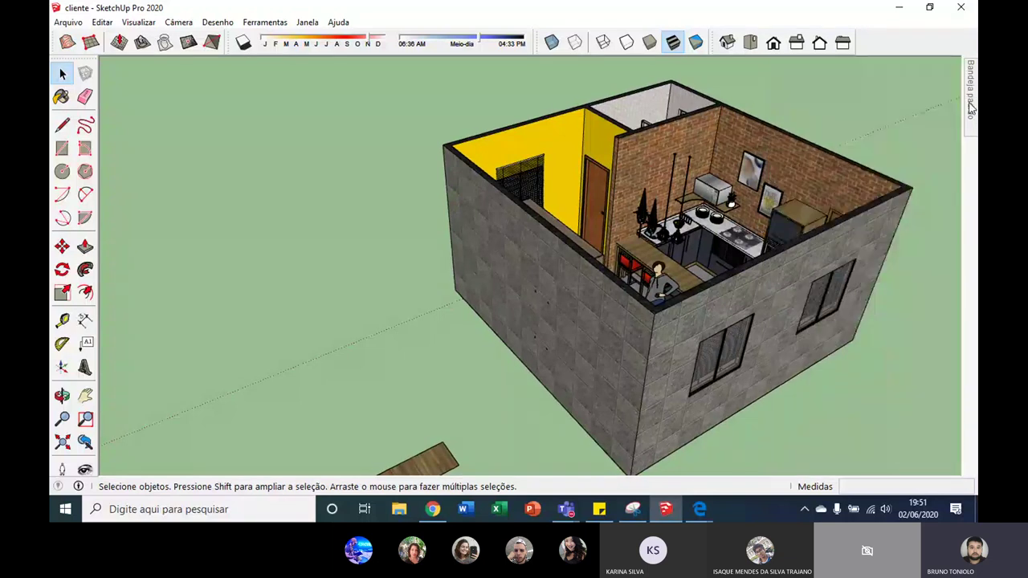
left_click(969, 101)
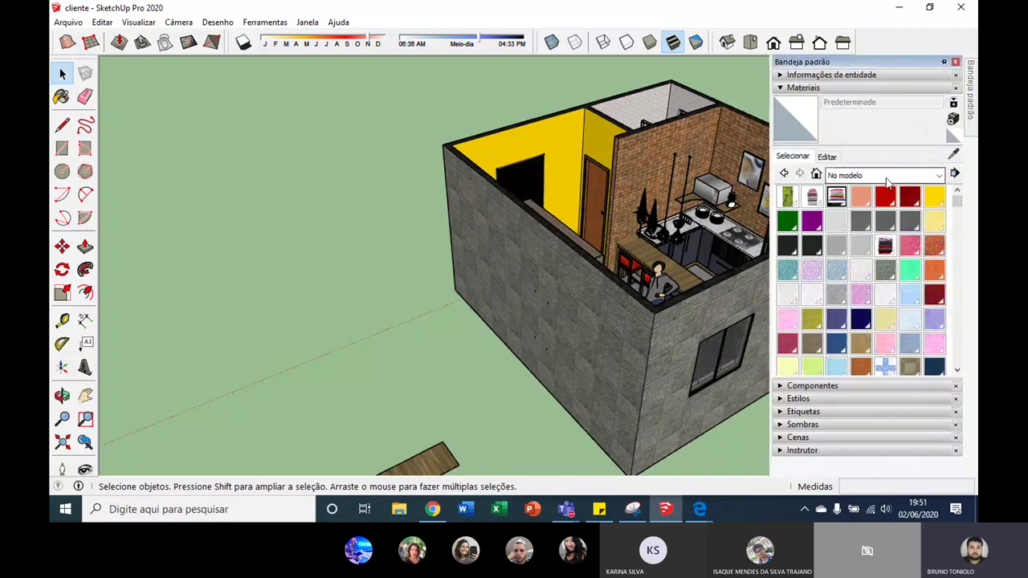
left_click(954, 174)
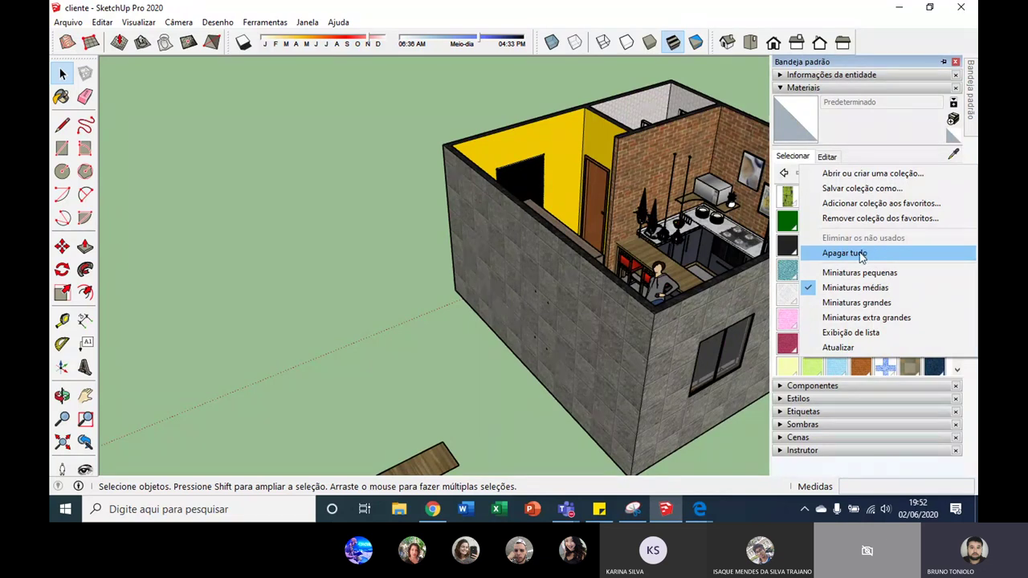
Delete all materials via Delete All, then orbit to confirm the kitnet is plain white.
left_click(845, 253)
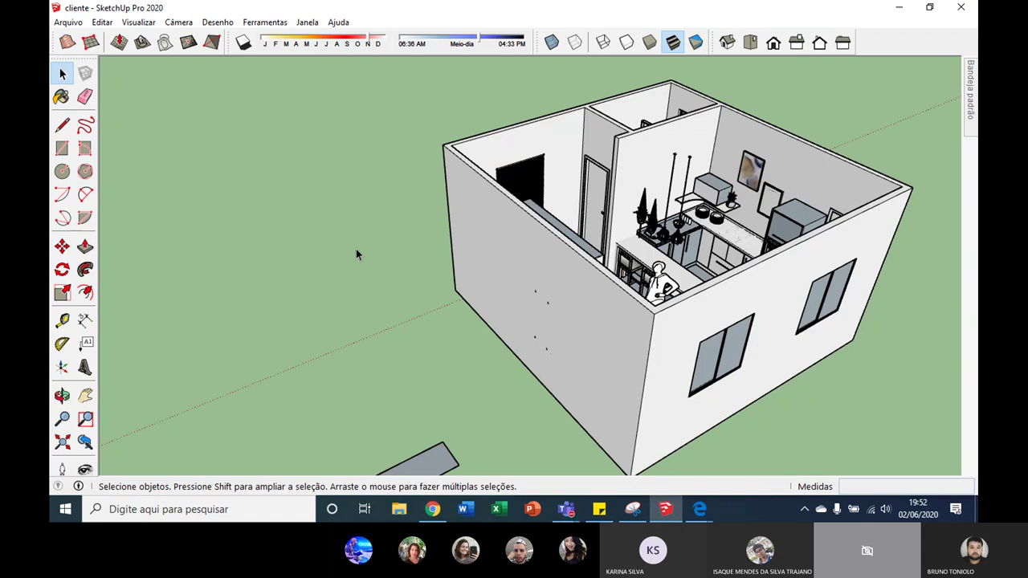
mouse_move(378, 171)
middle_mouse_down()
mouse_move(456, 198)
mouse_move(314, 138)
middle_mouse_up()
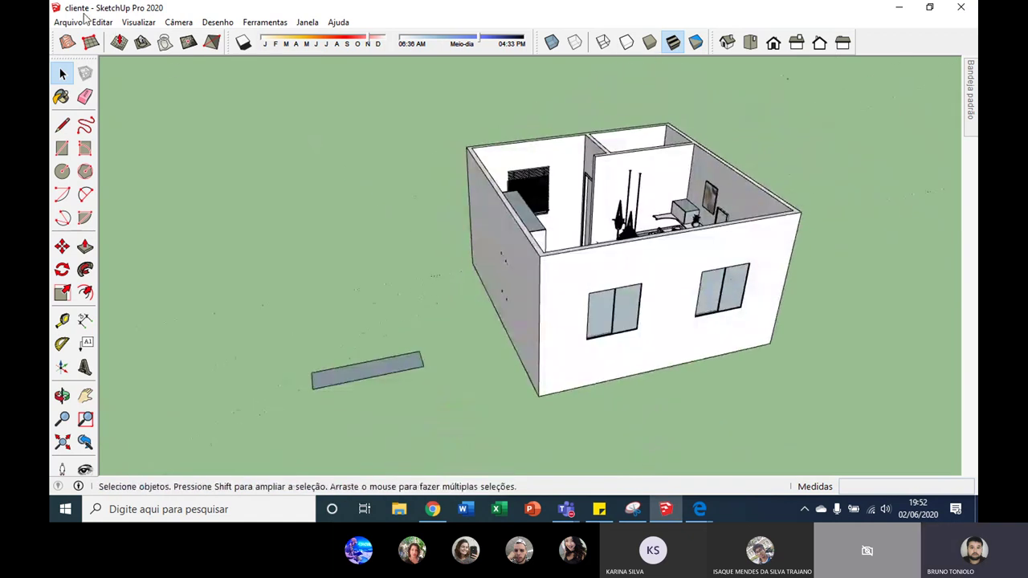
Save the material-free cliente model and recheck the Materials Details menu.
left_click(70, 23)
left_click(106, 88)
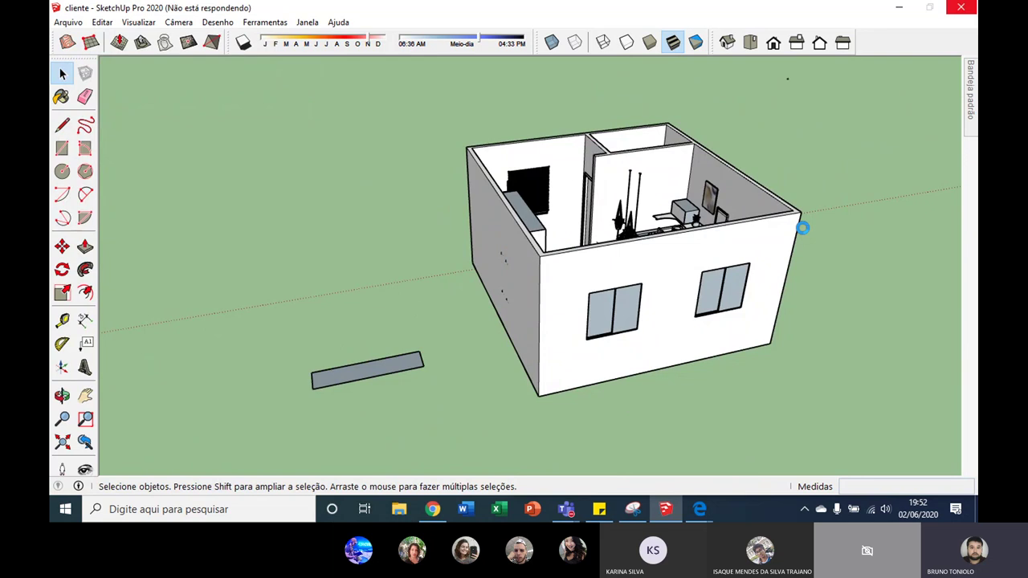
left_click(970, 90)
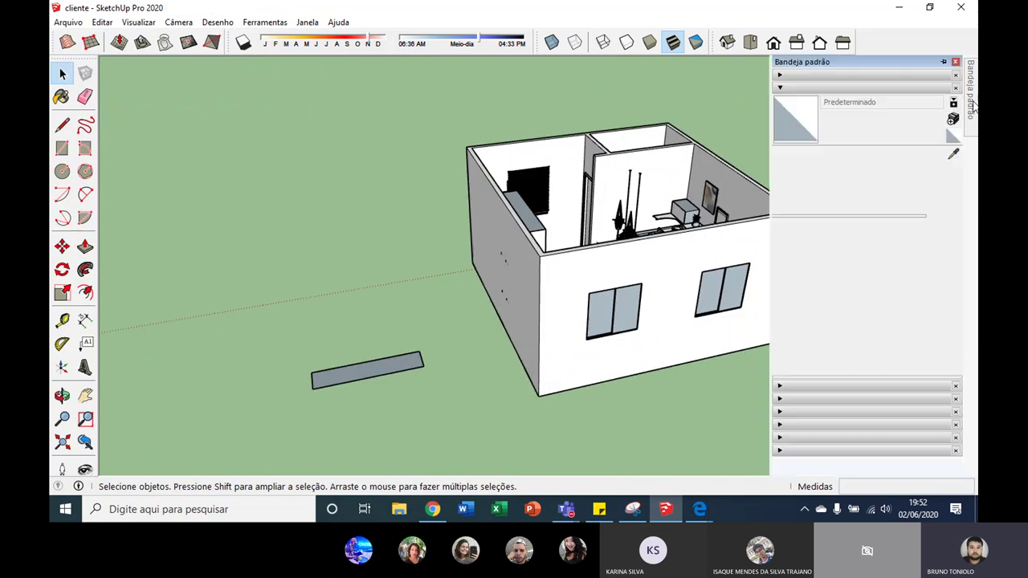
left_click(956, 172)
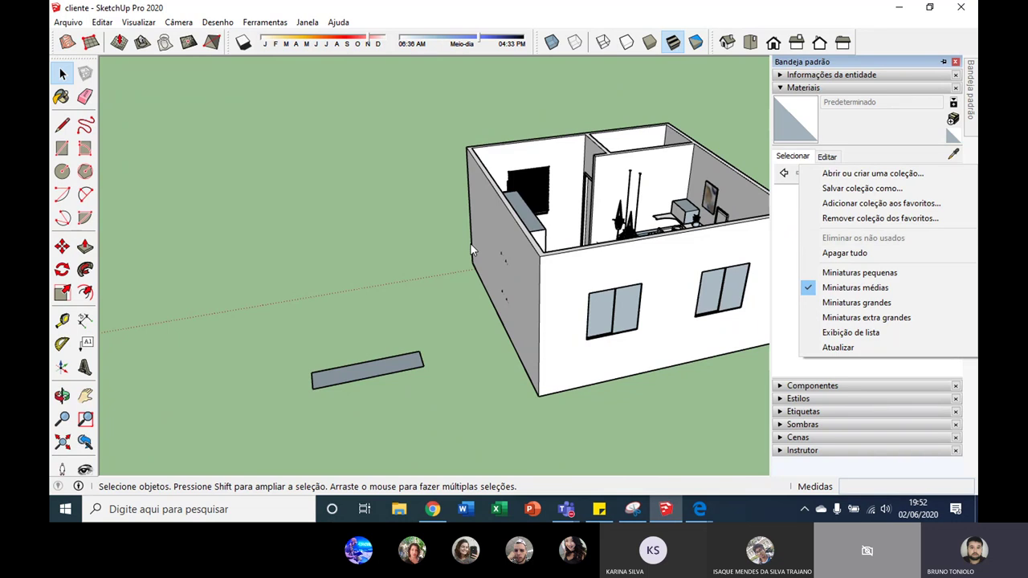
Close the materials menu, orbit the house, and start a new blank model.
left_click(702, 341)
mouse_move(677, 374)
middle_mouse_down()
mouse_move(746, 424)
mouse_move(732, 301)
middle_mouse_up()
left_click(76, 22)
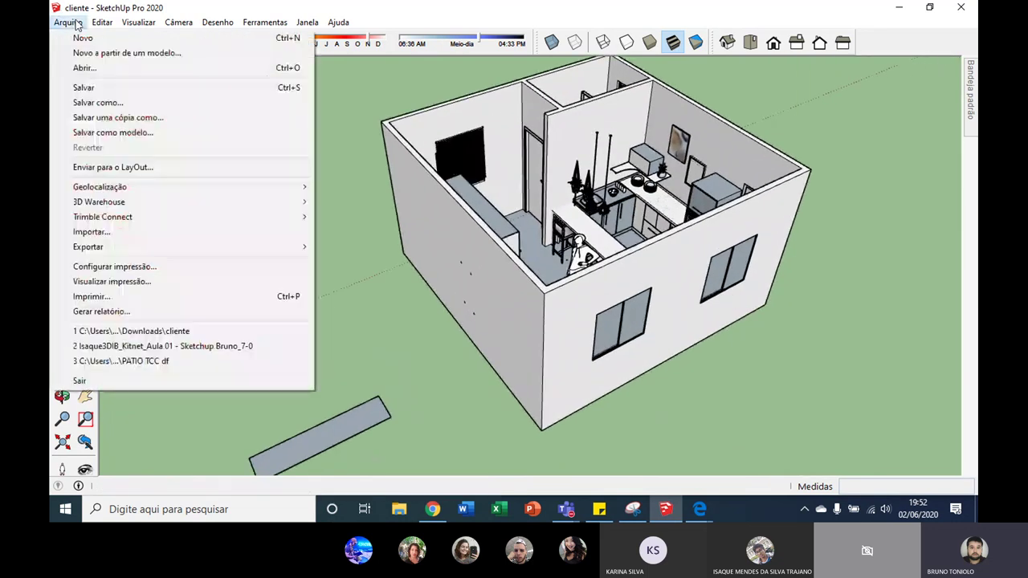
left_click(81, 37)
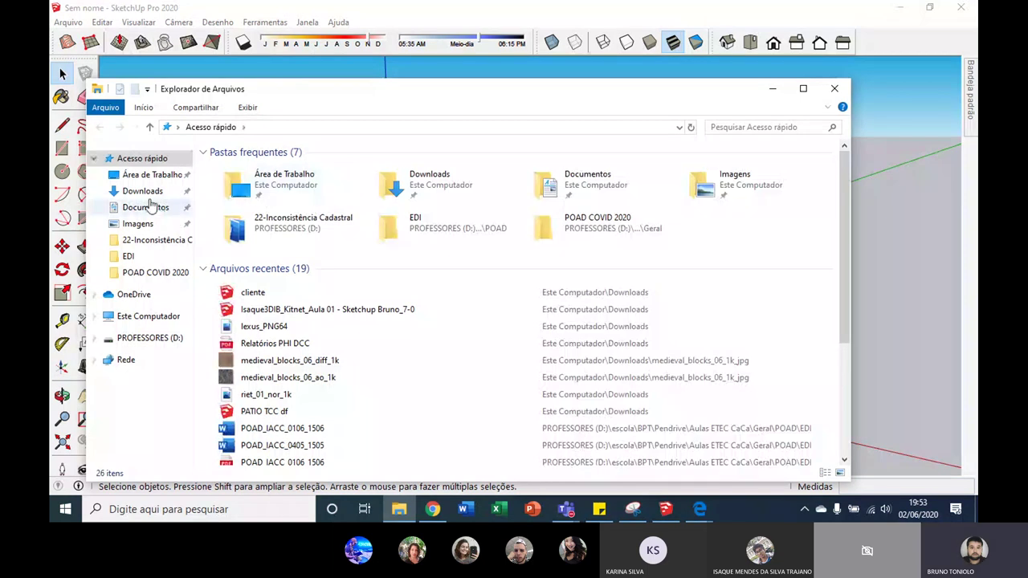
In Downloads, compare cliente's 57.809 KB size with the original Kitnet file, then return to SketchUp.
left_click(142, 191)
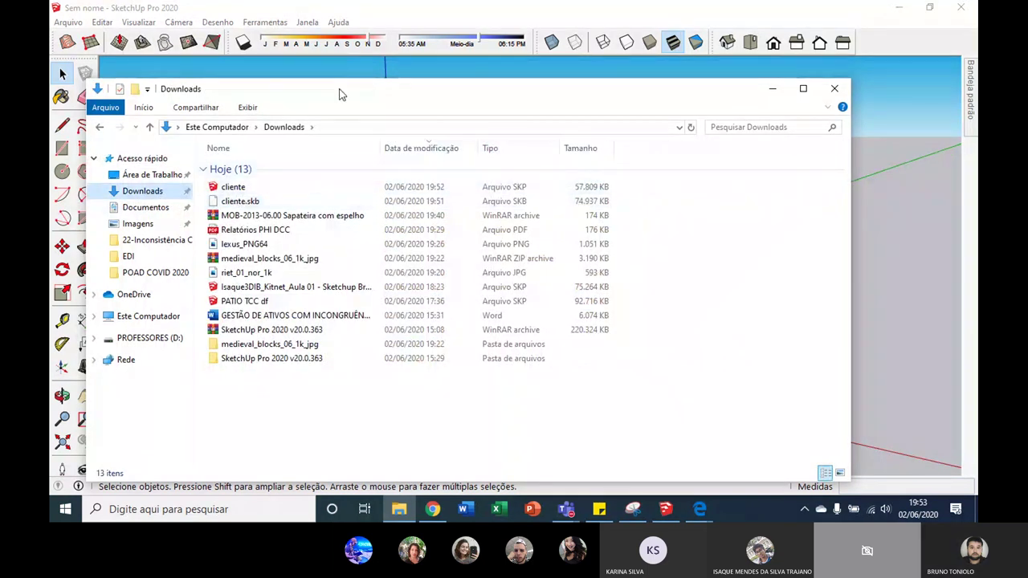
left_click_drag(340, 90, 428, 30)
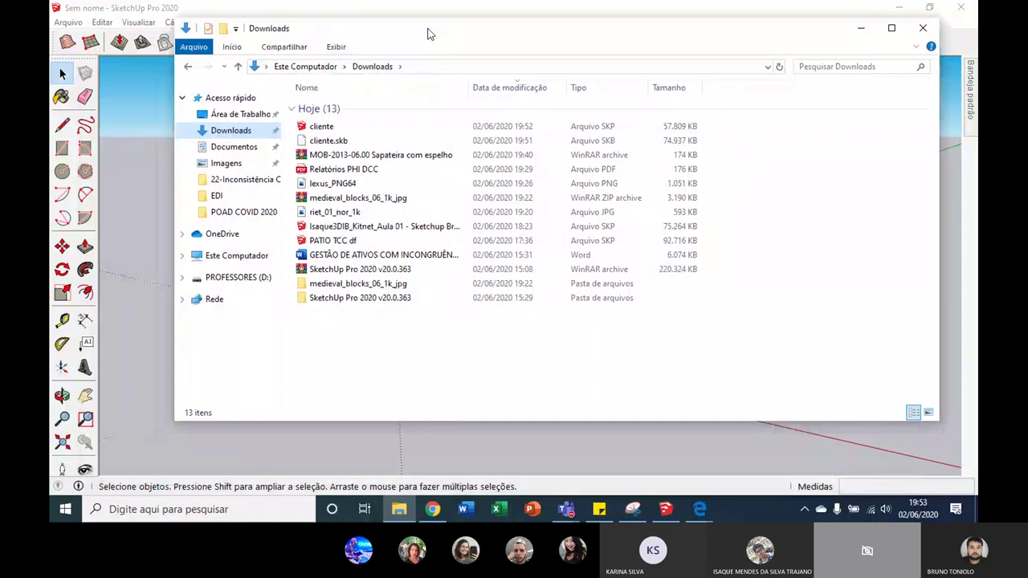
left_click(319, 126)
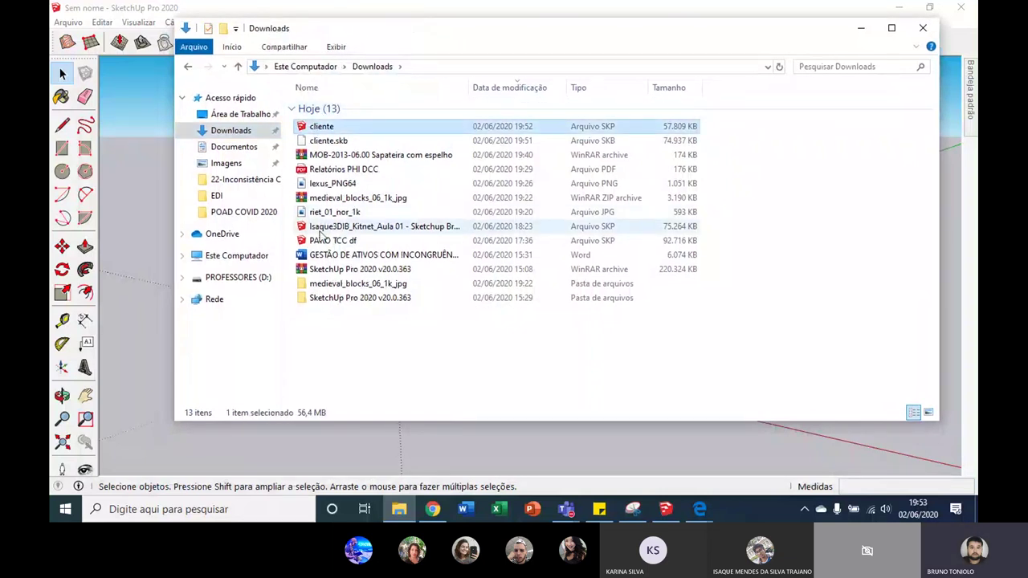
left_click(386, 226)
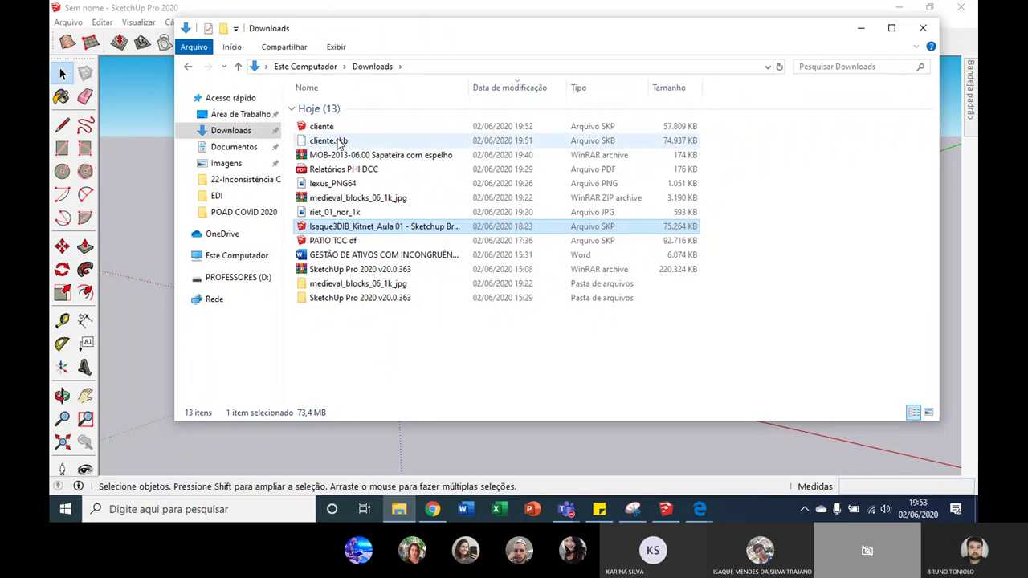
left_click(321, 127)
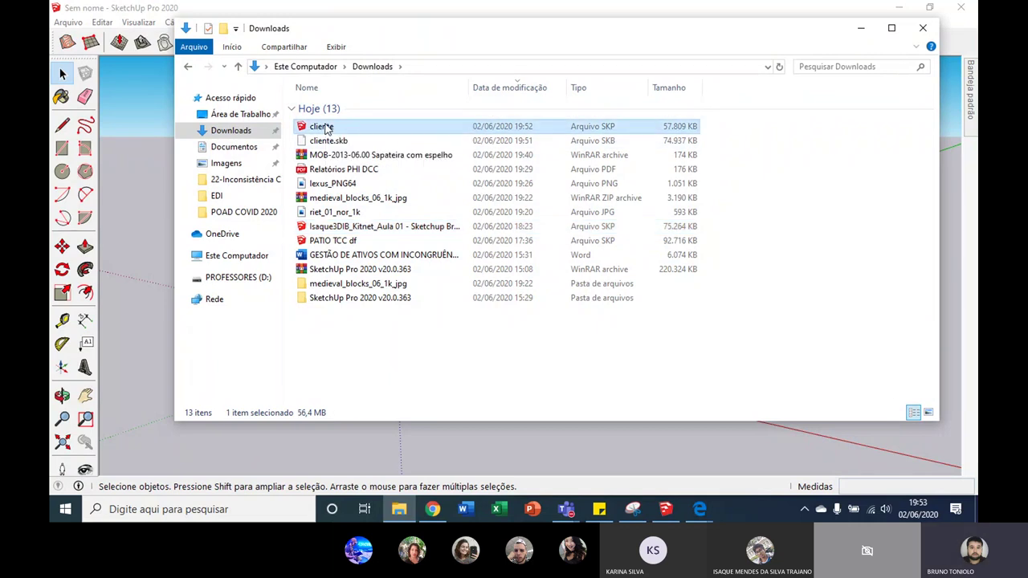
left_click(670, 131)
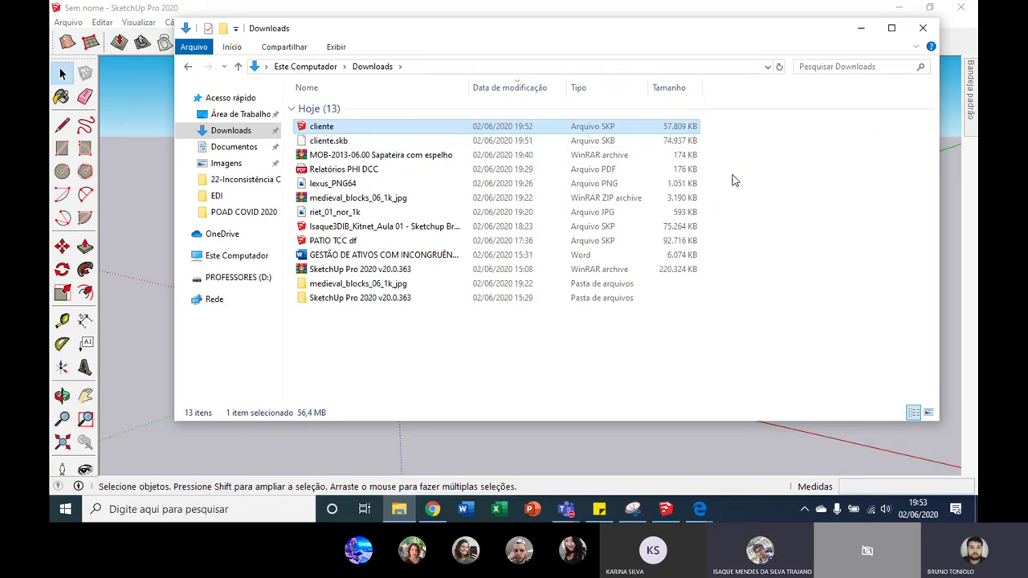
mouse_move(232, 201)
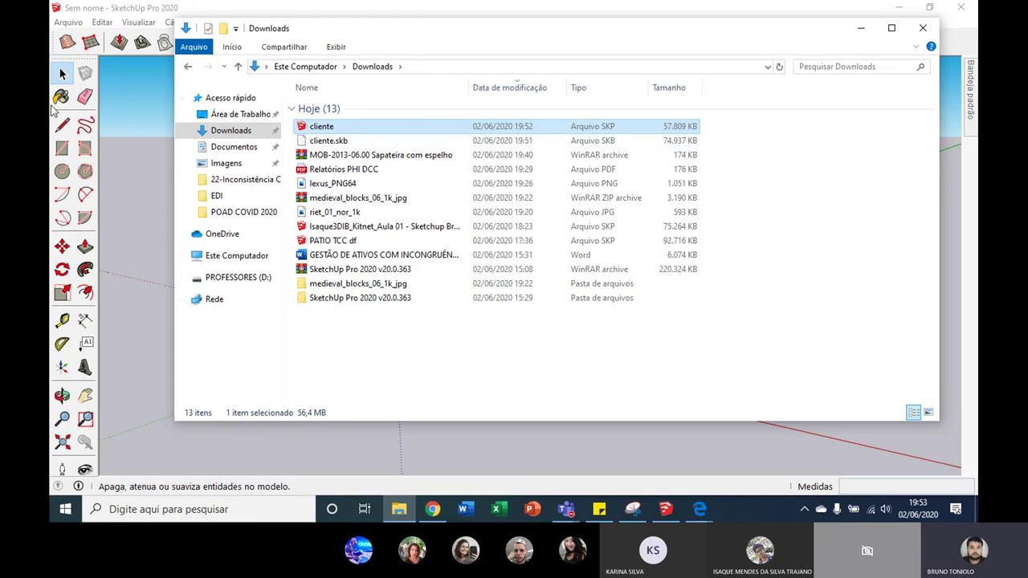
left_click(132, 126)
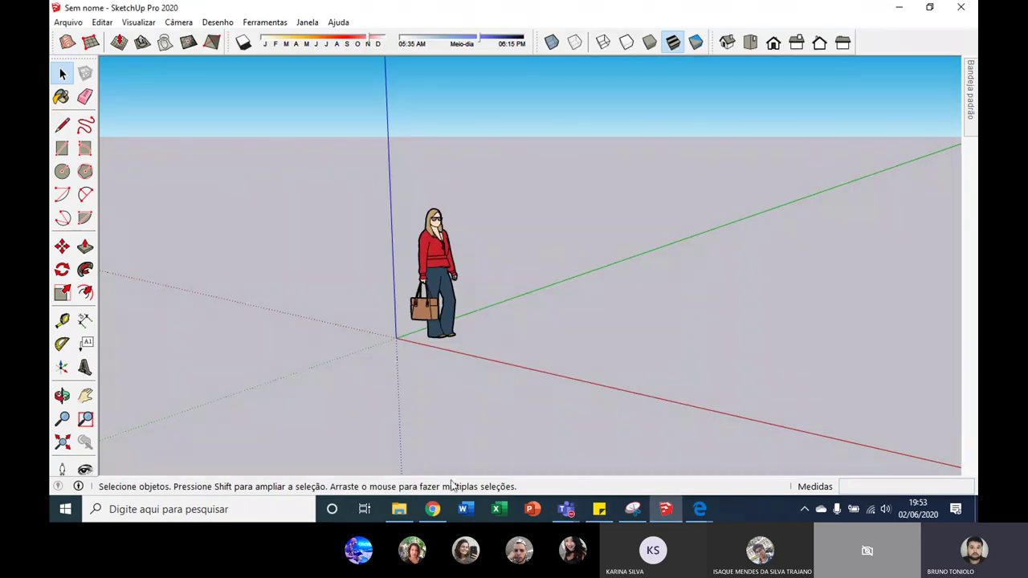
Reopen the saved cliente file from Downloads and orbit to view the white kitnet.
left_click(432, 509)
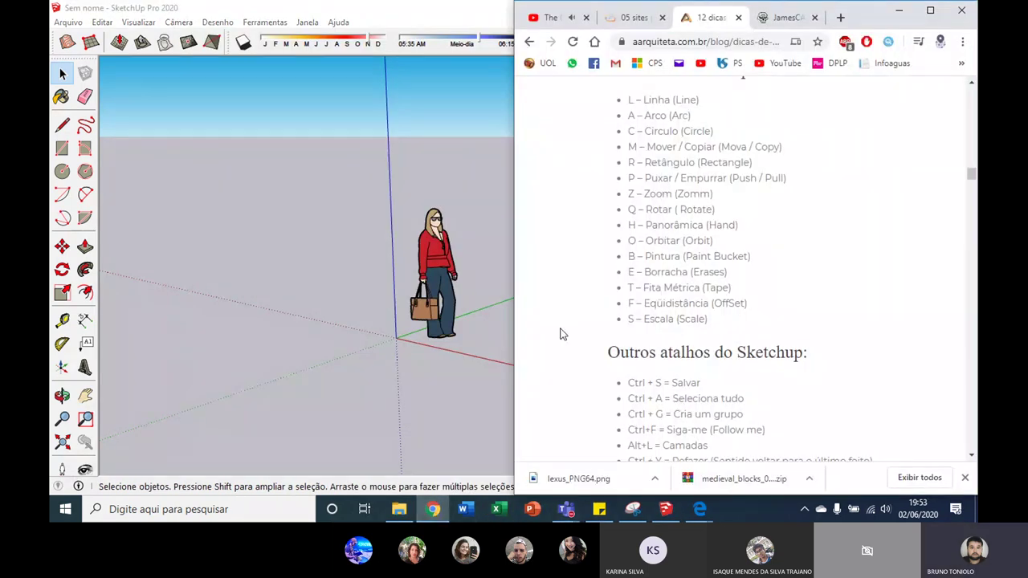
left_click(420, 273)
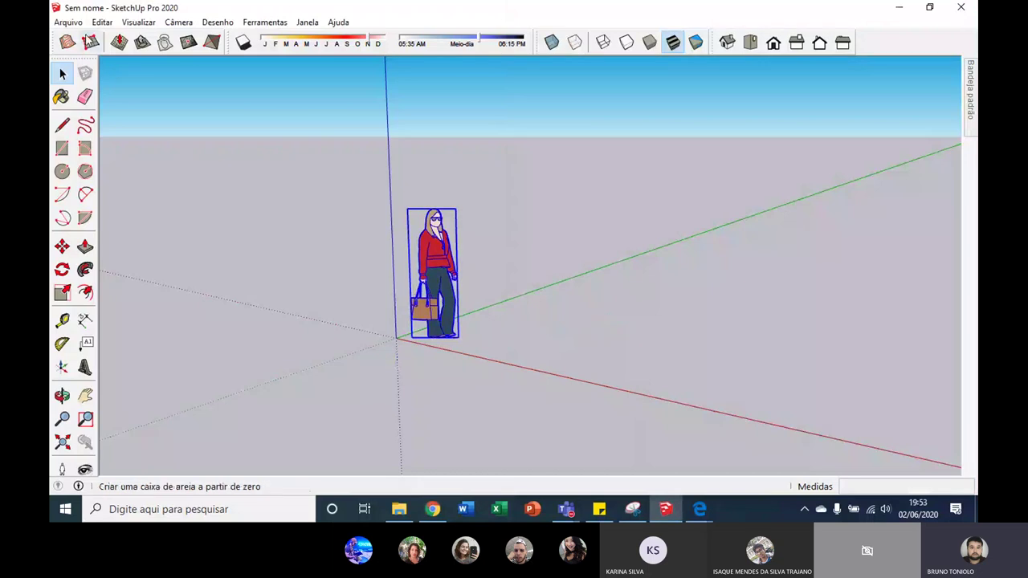
left_click(68, 23)
left_click(85, 67)
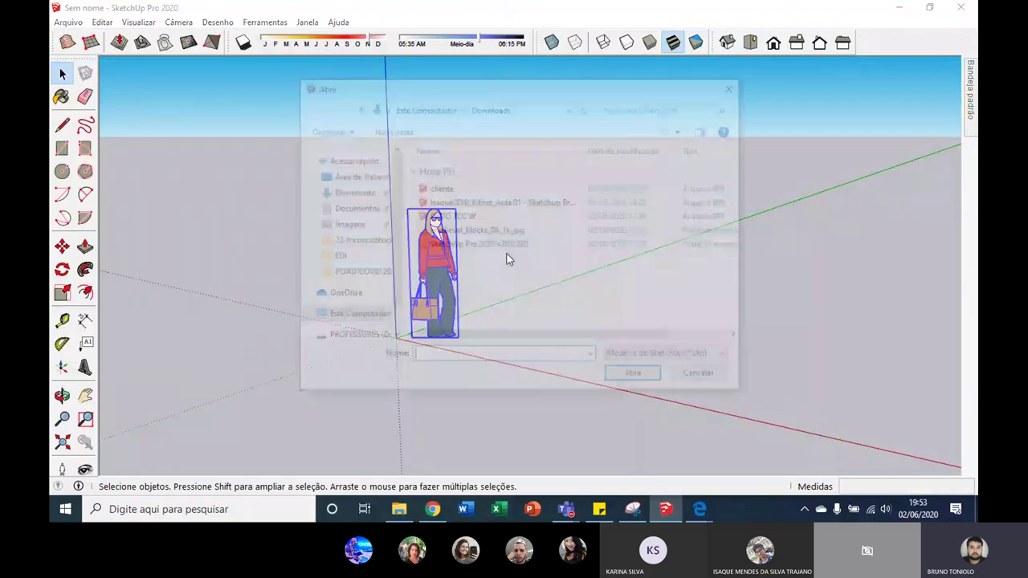
double_click(439, 187)
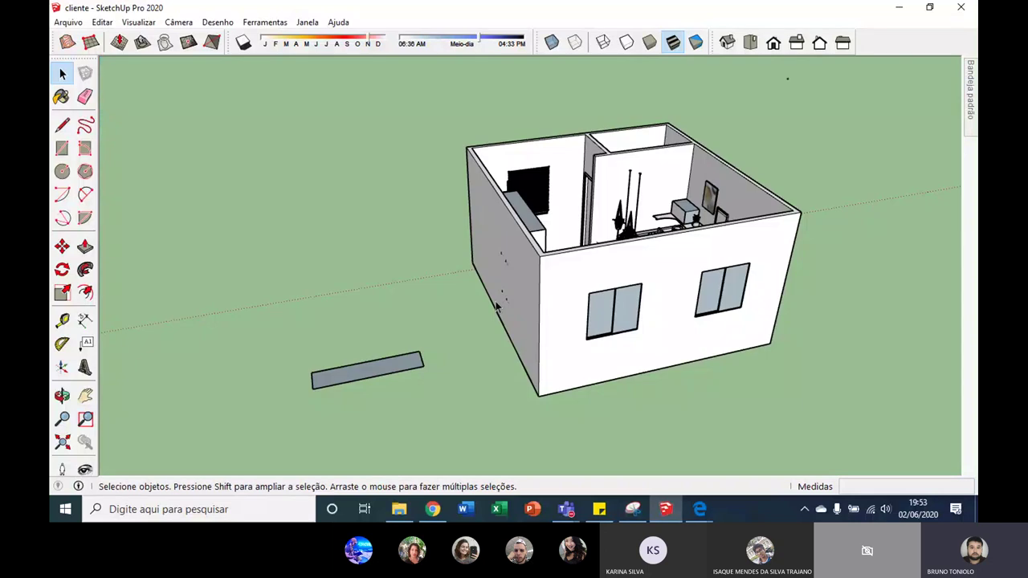
middle_click_drag(496, 308, 416, 317)
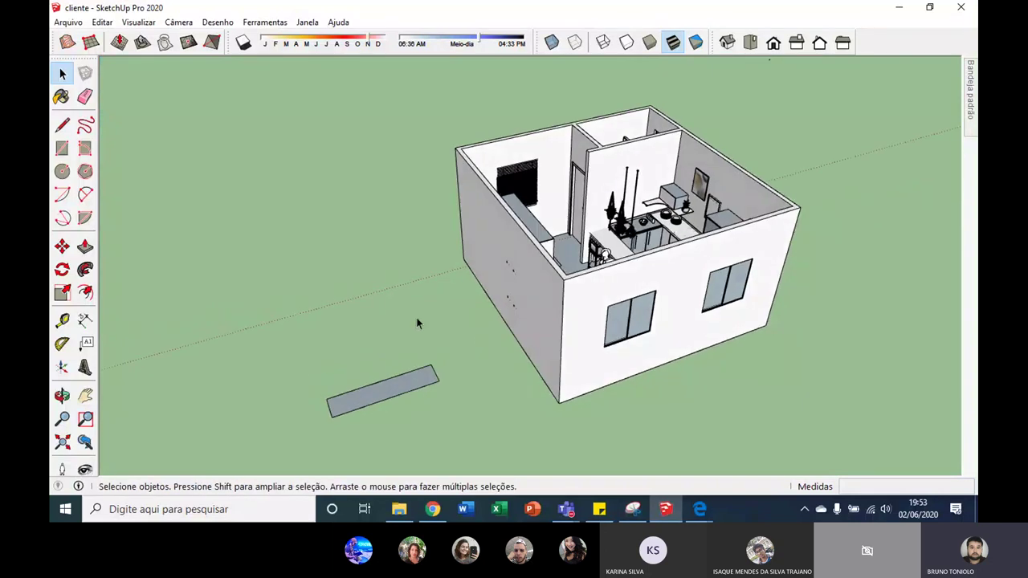
Measure the wall height corner to corner with the Tape Measure: 5,00 m.
key("t")
left_click(454, 148)
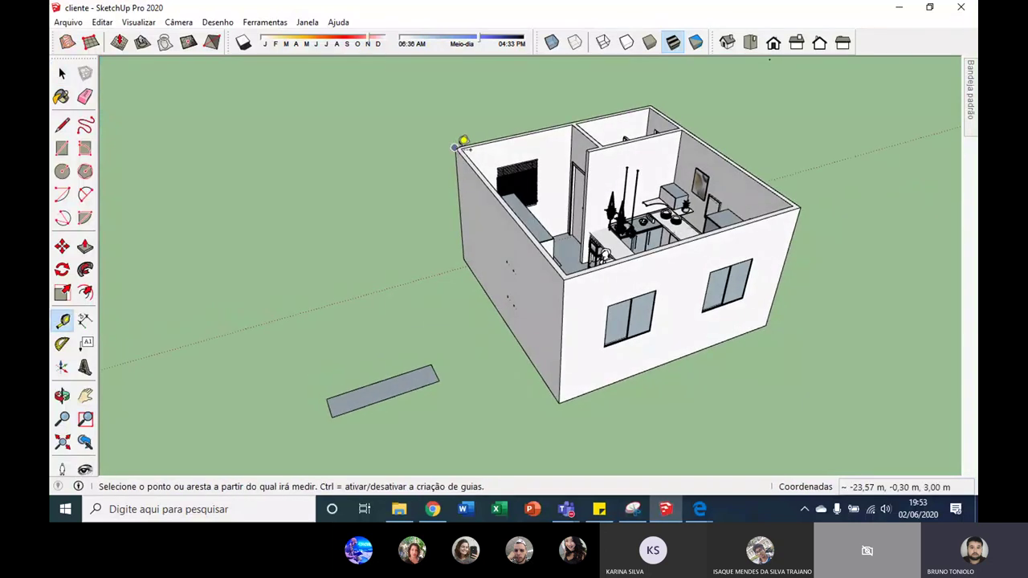
left_click(573, 278)
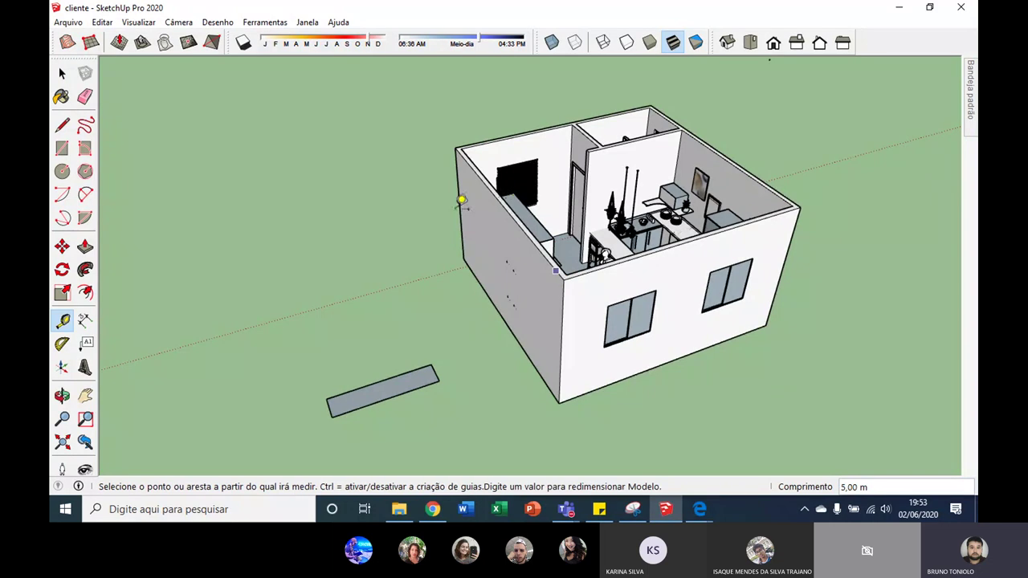
Try erasing the grey slab's face and edge with the Eraser, then undo it.
key("e")
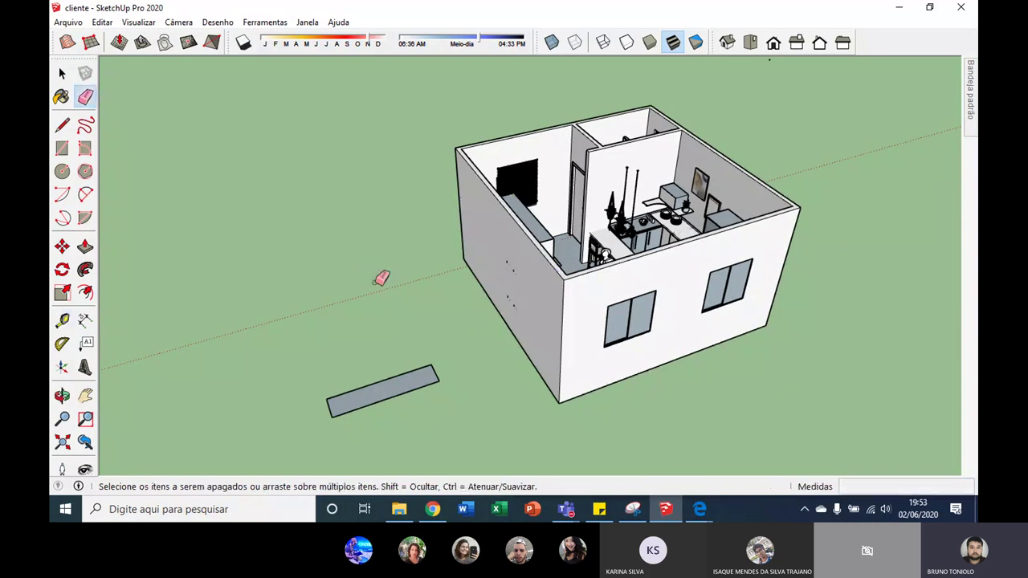
key("space")
key("e")
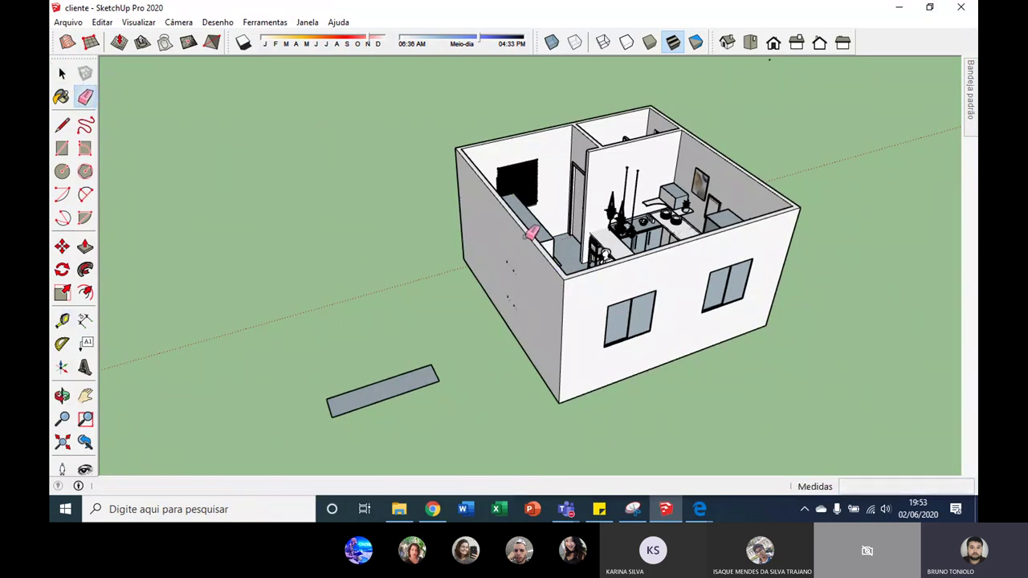
left_click(409, 376)
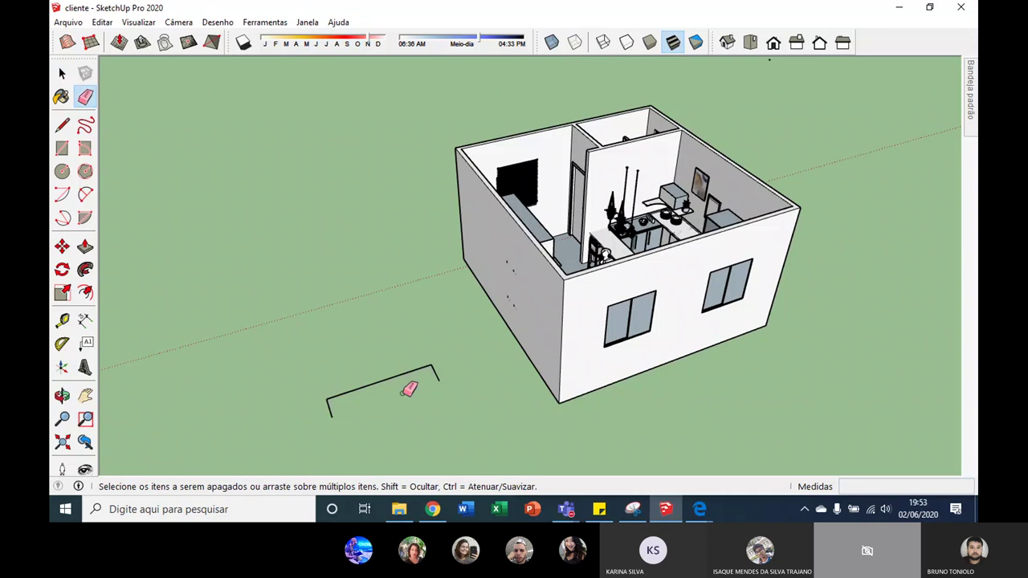
key("space")
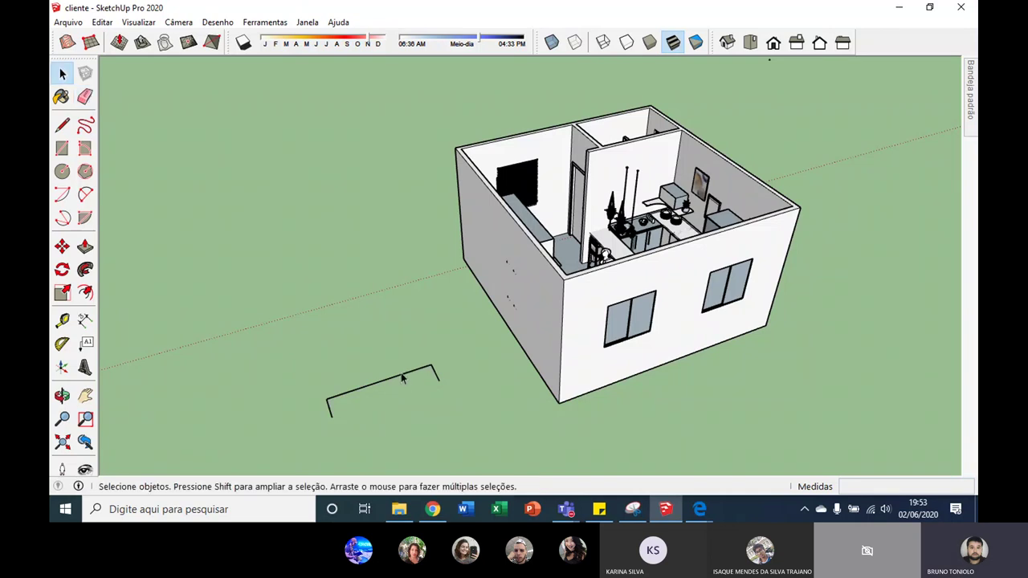
key("ctrl+z")
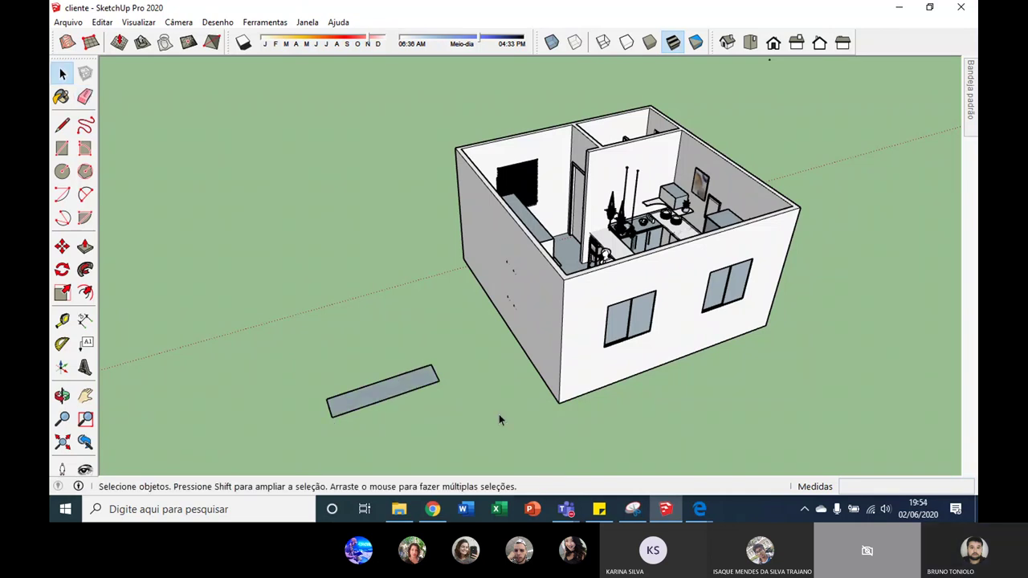
Box-select the grey slab in front of the house, delete it, and orbit around.
left_click(597, 508)
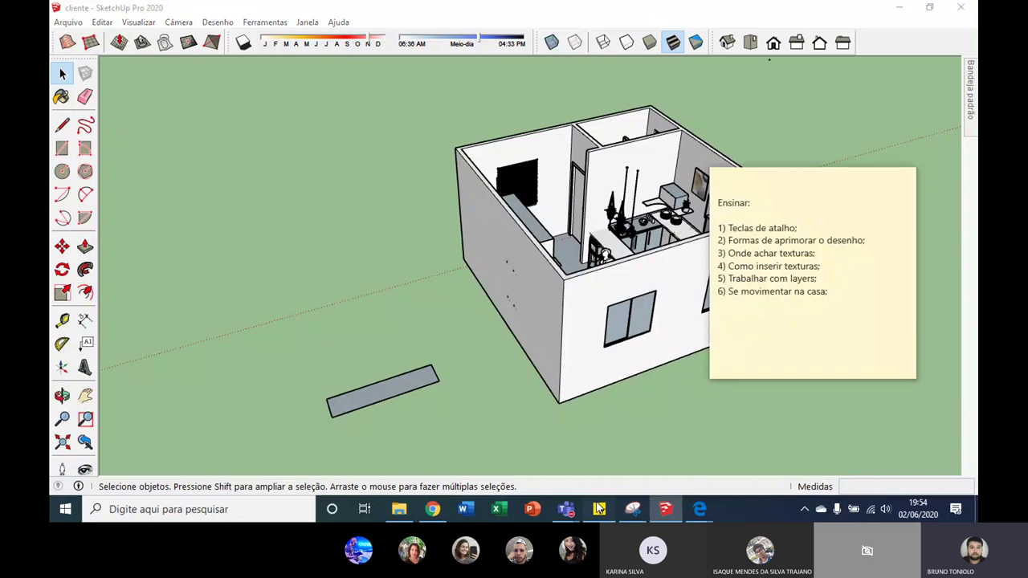
left_click_drag(811, 231, 718, 229)
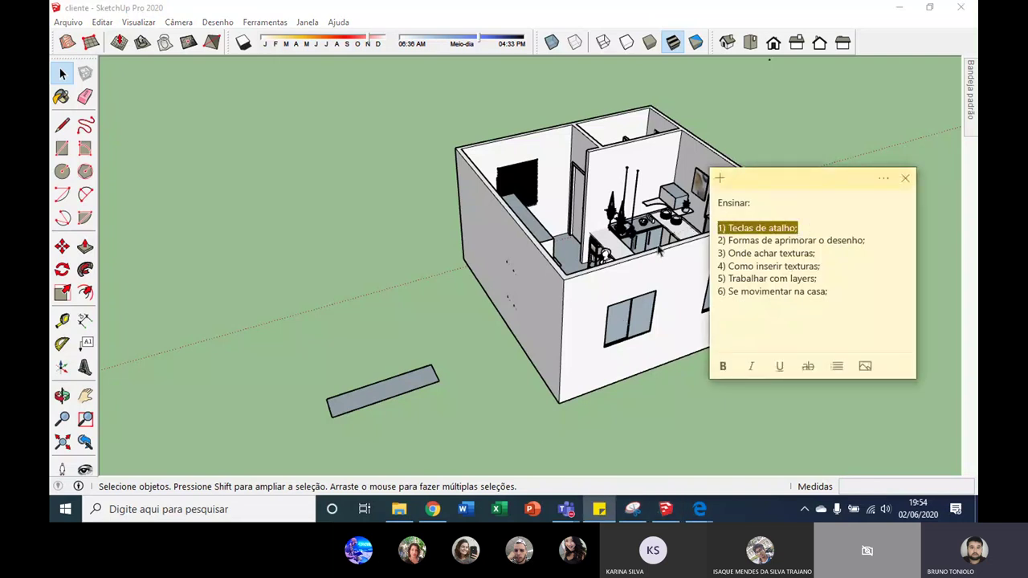
left_click(417, 317)
left_click_drag(230, 330, 469, 424)
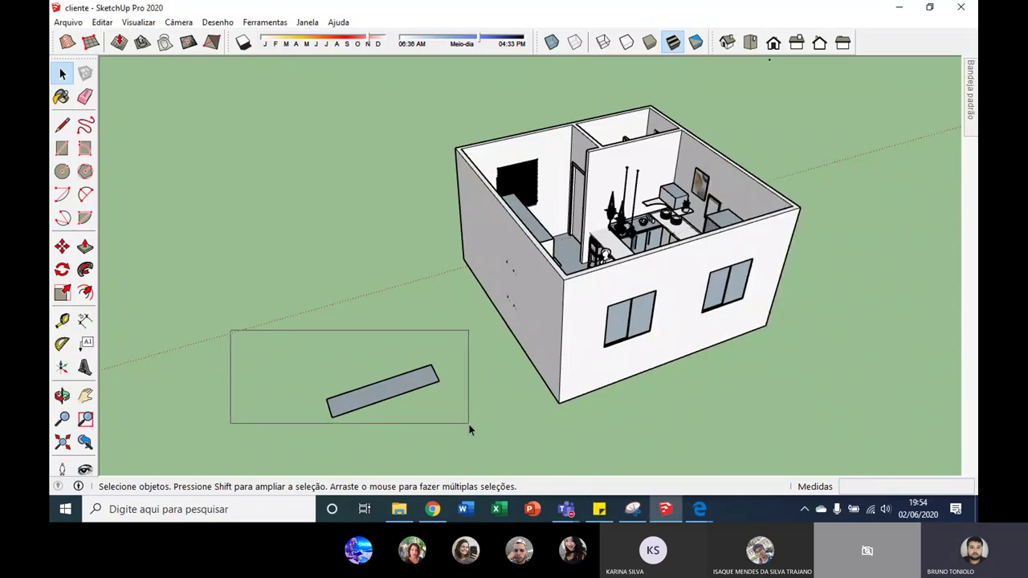
key("Delete")
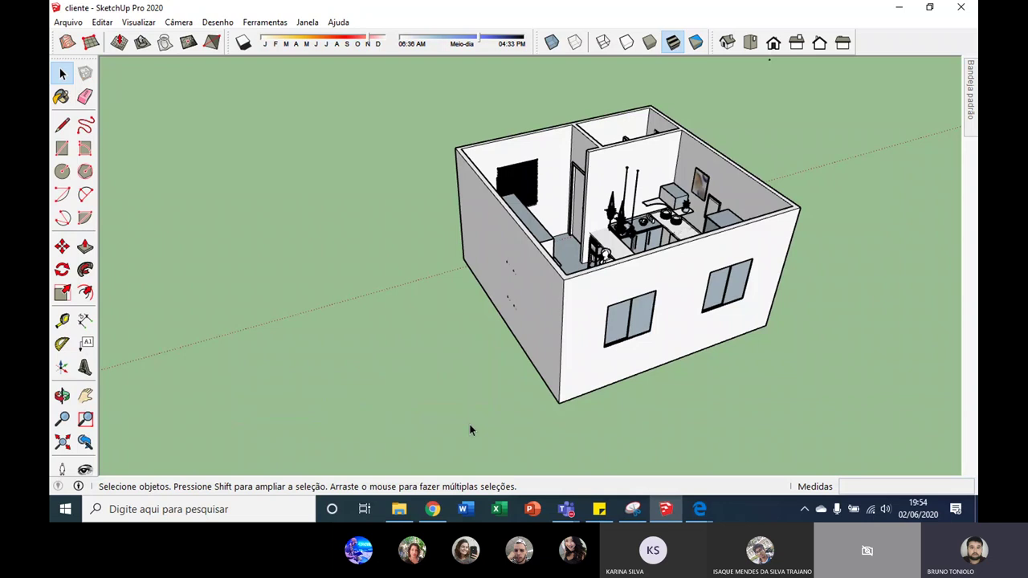
mouse_move(469, 423)
middle_mouse_down()
mouse_move(640, 251)
mouse_move(553, 315)
mouse_move(602, 177)
mouse_move(481, 48)
middle_mouse_up()
Open Informações do modelo to check the file size of 57808.63KB.
left_click(306, 22)
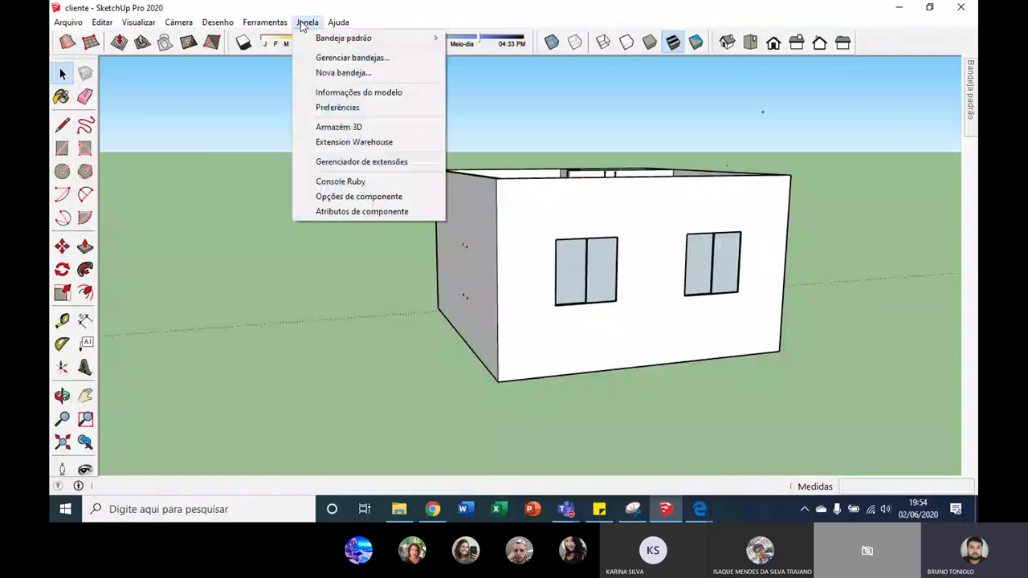
left_click(353, 94)
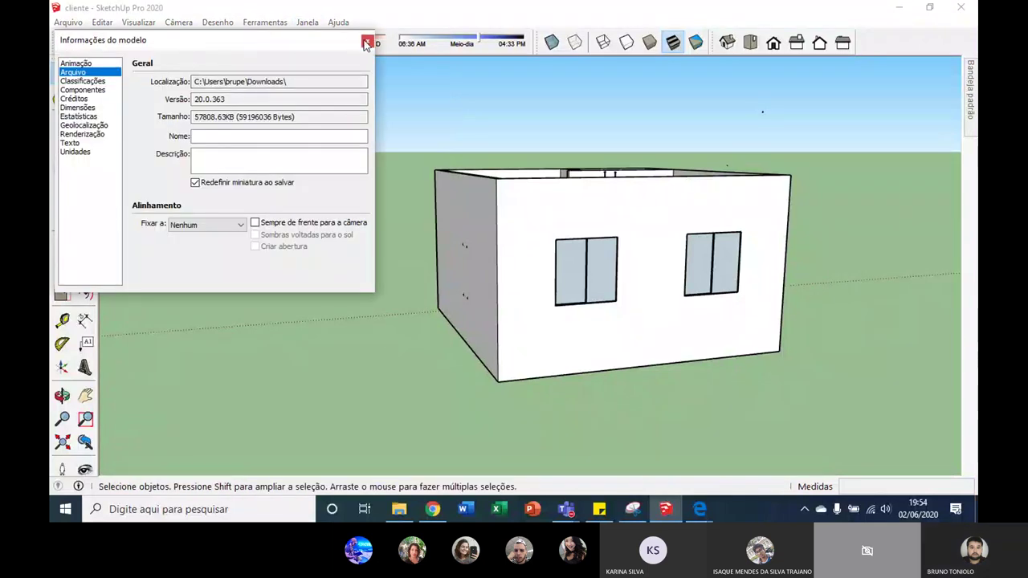
left_click_drag(301, 42, 511, 80)
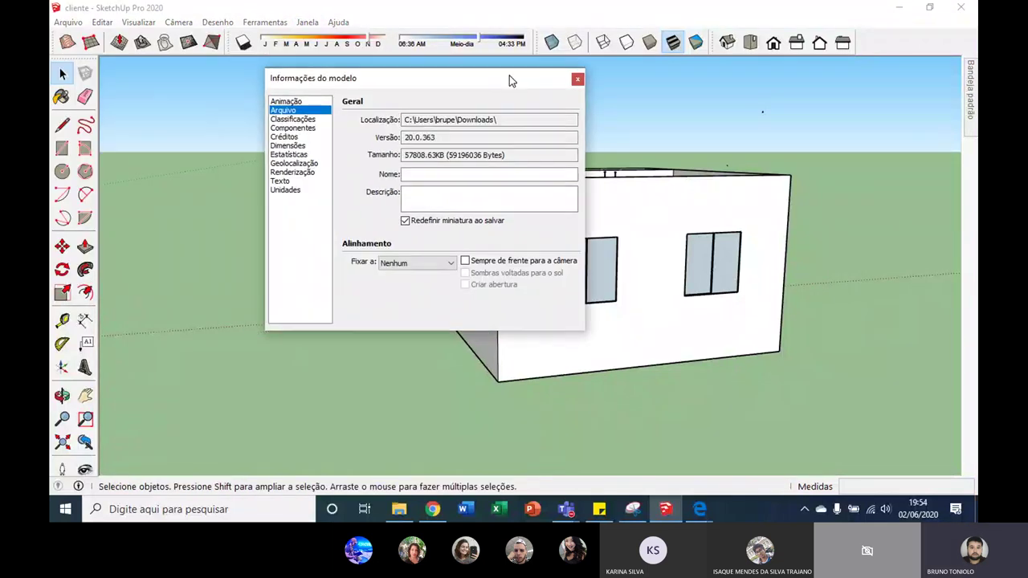
Uncheck Usar texturas com suavização de serrilhado under Renderização, then close the dialog.
left_click(292, 174)
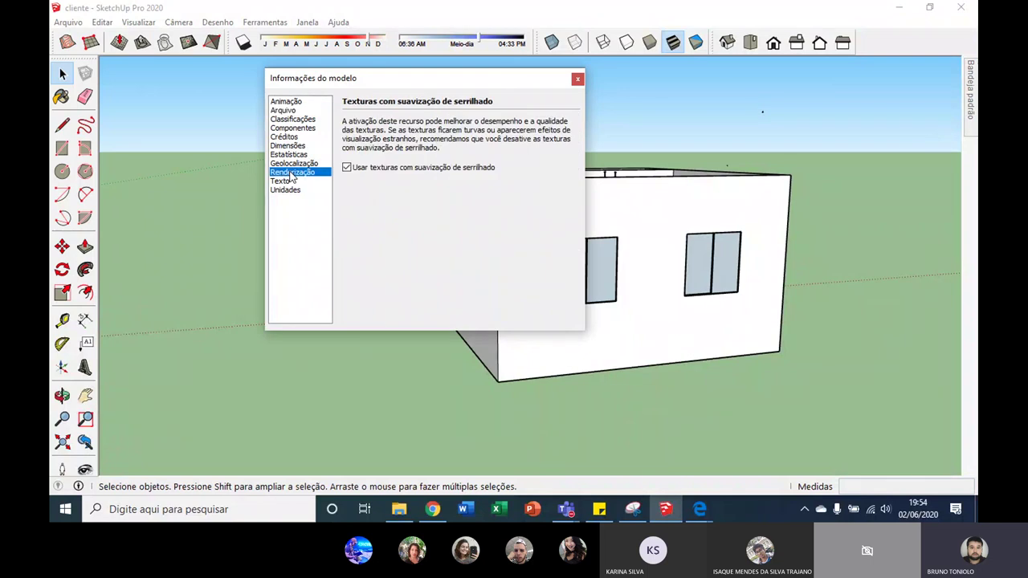
left_click(347, 168)
left_click(347, 168)
left_click(289, 102)
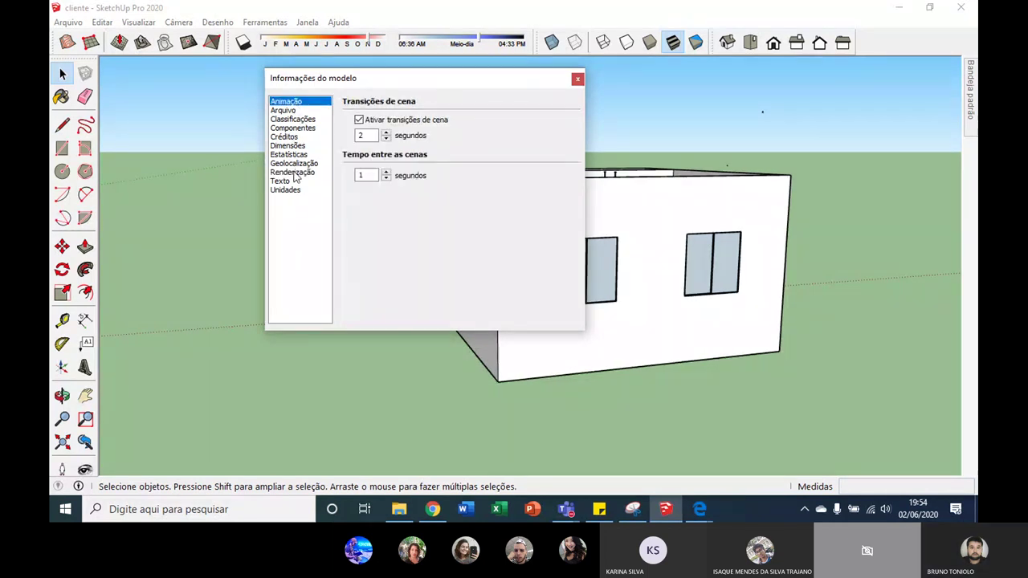
left_click(295, 173)
left_click(313, 180)
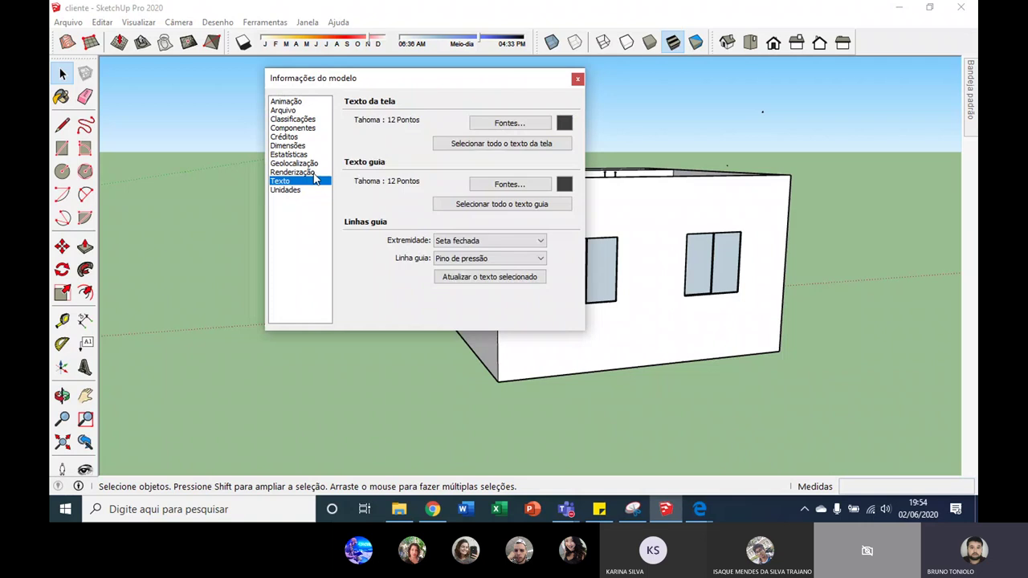
left_click(320, 173)
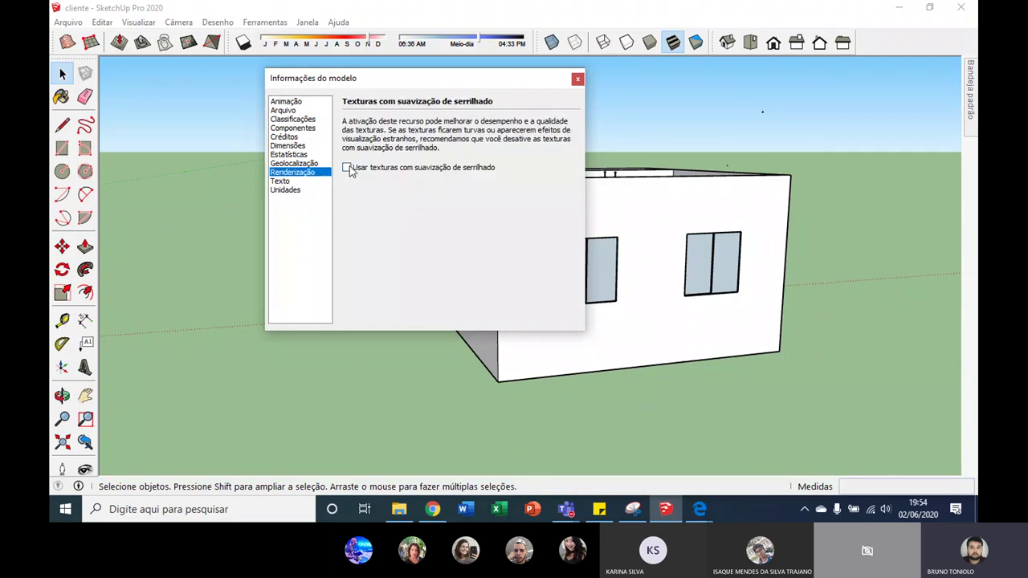
left_click(575, 84)
left_click(273, 22)
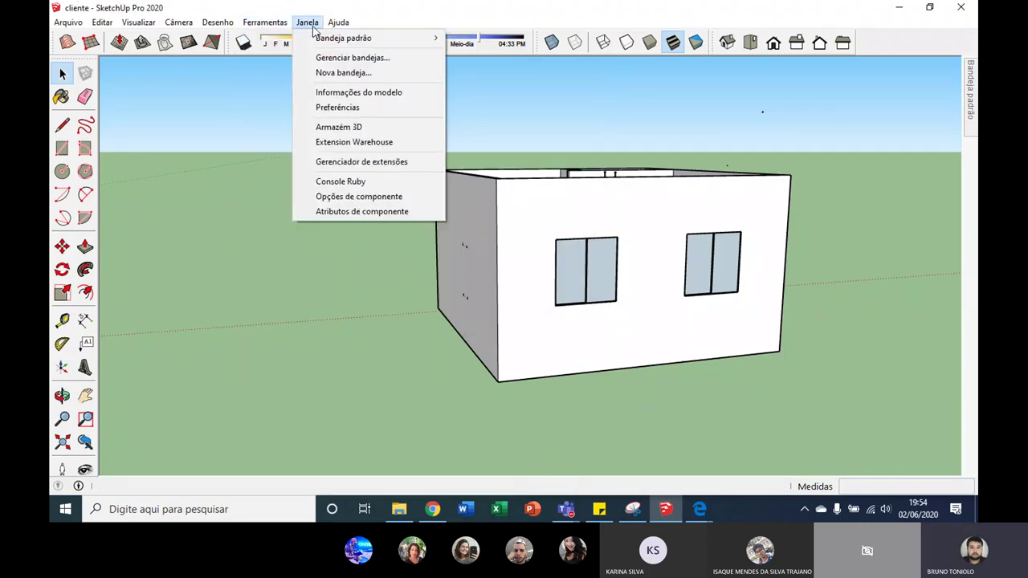
Open Preferências at its OpenGL page showing 4x multisample anti-aliasing.
left_click(336, 108)
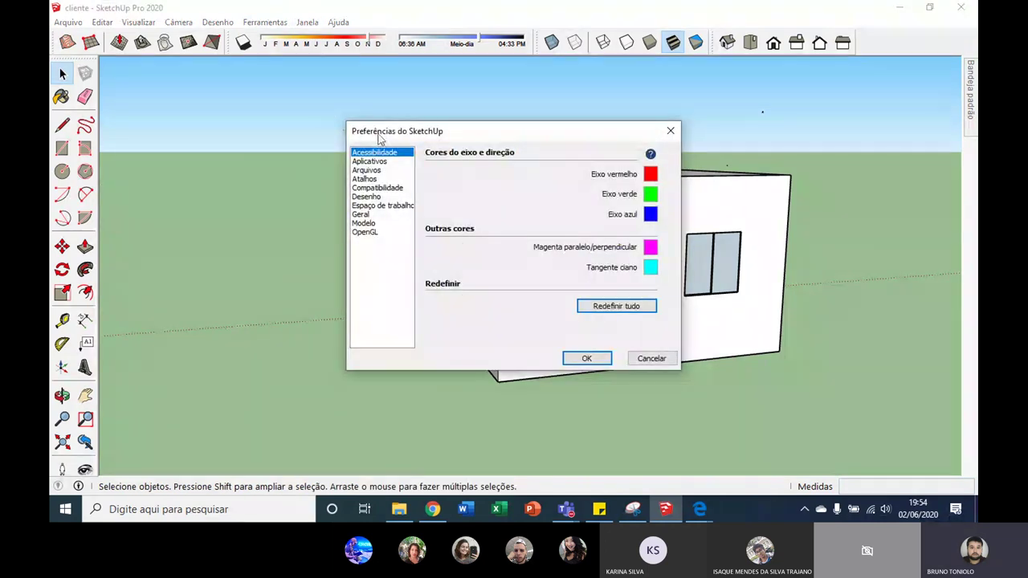
left_click_drag(389, 138, 182, 132)
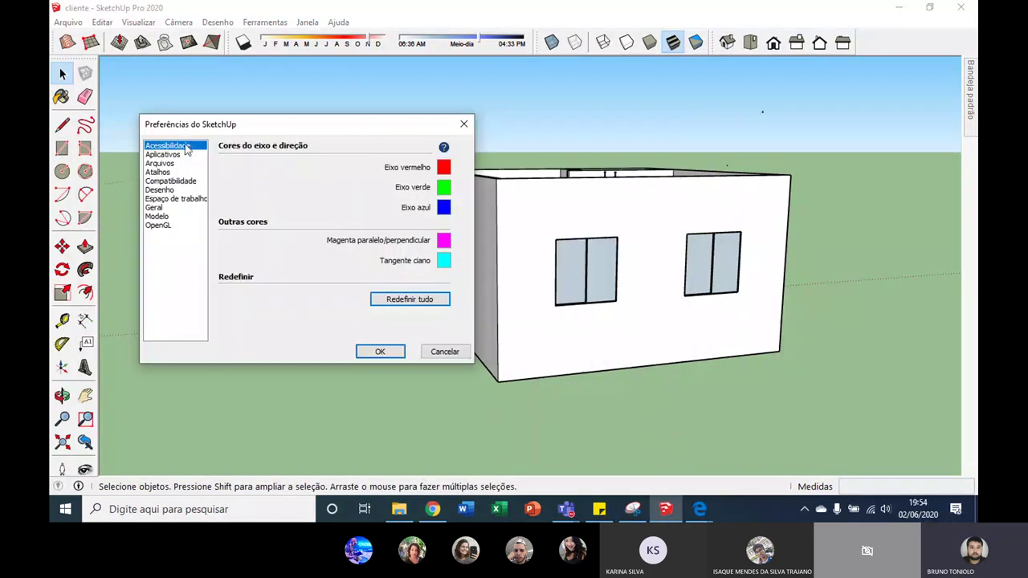
left_click(162, 226)
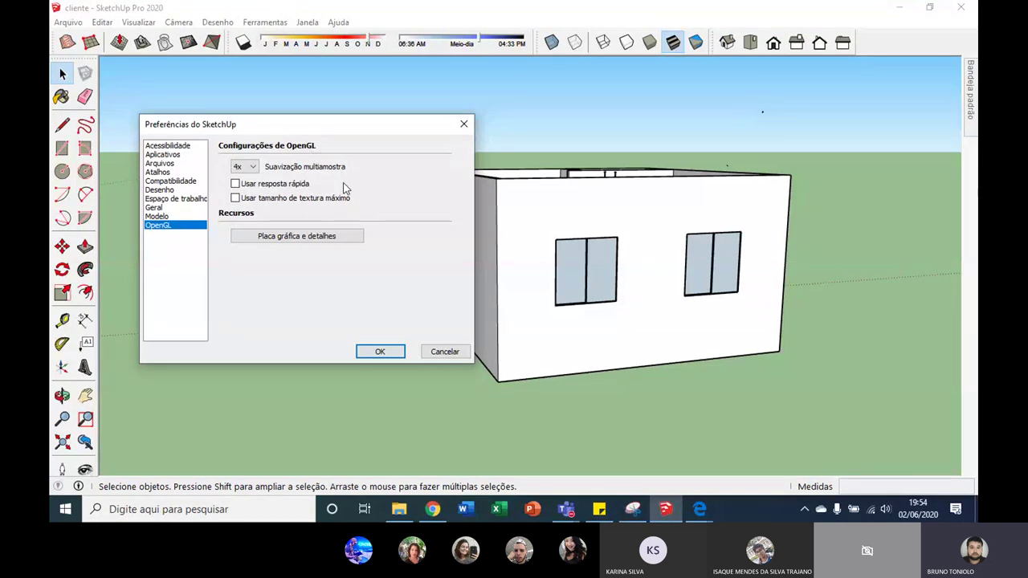
Check the multisample anti-aliasing levels and shift the Preferences window slightly left.
left_click(246, 175)
left_click(281, 171)
left_click(245, 167)
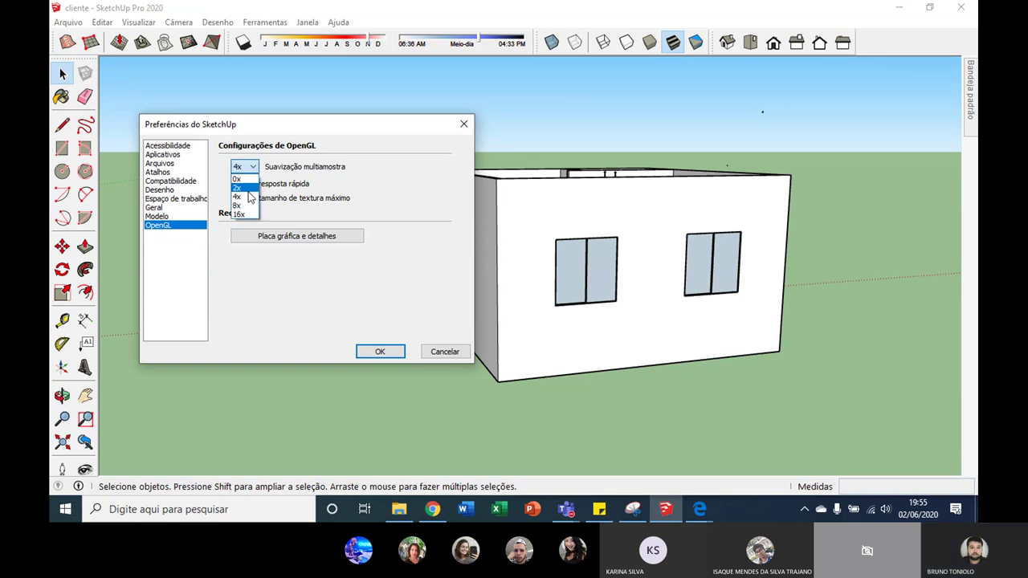
left_click(291, 171)
left_click(245, 167)
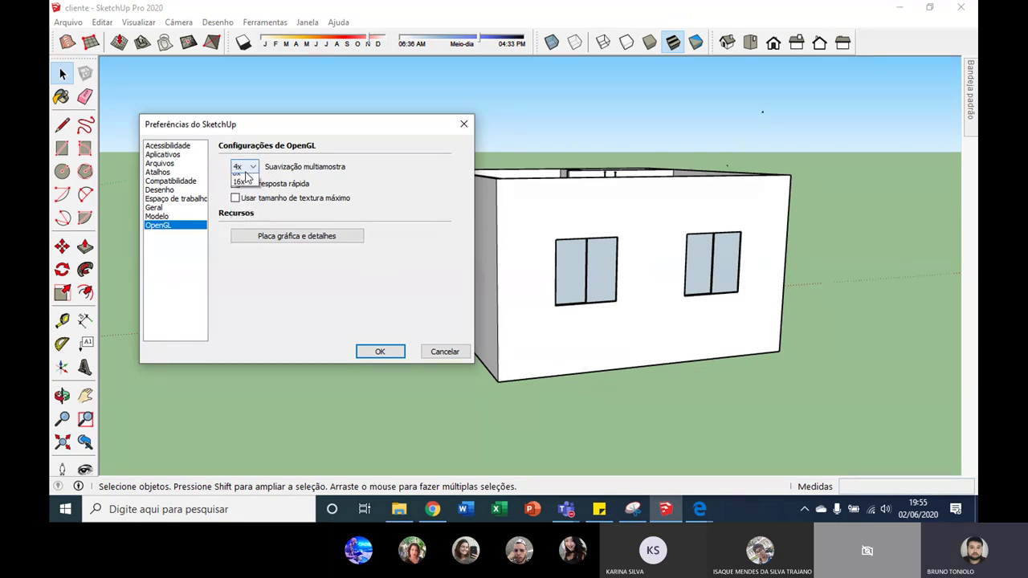
left_click(314, 181)
left_click_drag(280, 134, 268, 138)
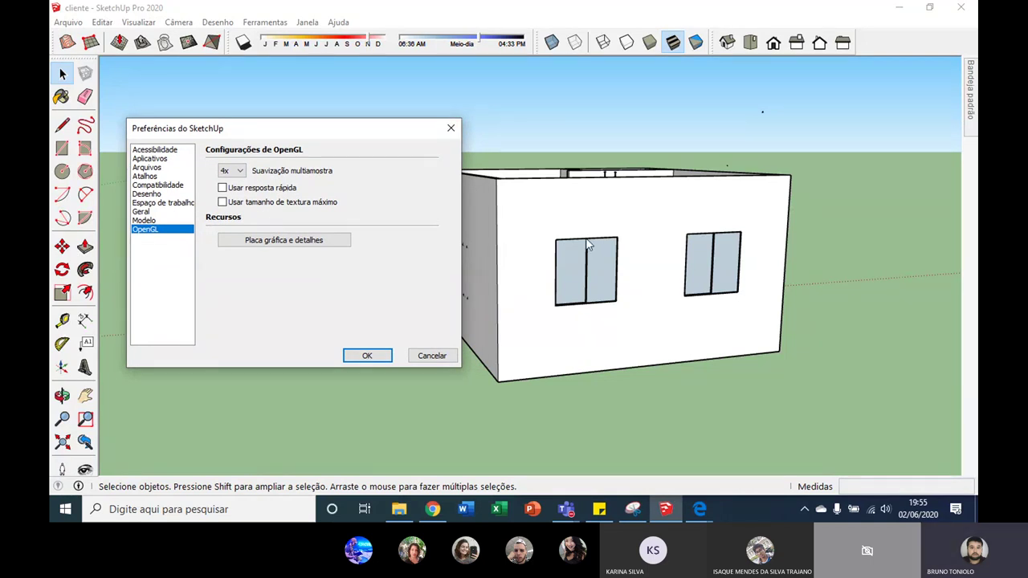
Set multisample anti-aliasing to 0x and view the Intel UHD Graphics 620 OpenGL details.
left_click(232, 171)
left_click(233, 179)
left_click(285, 242)
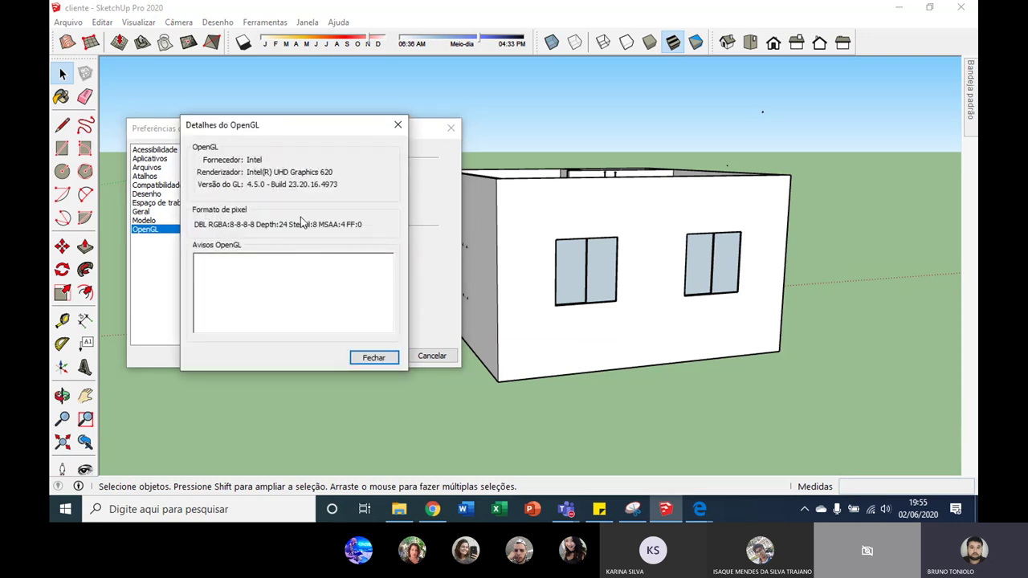
left_click_drag(249, 126, 405, 116)
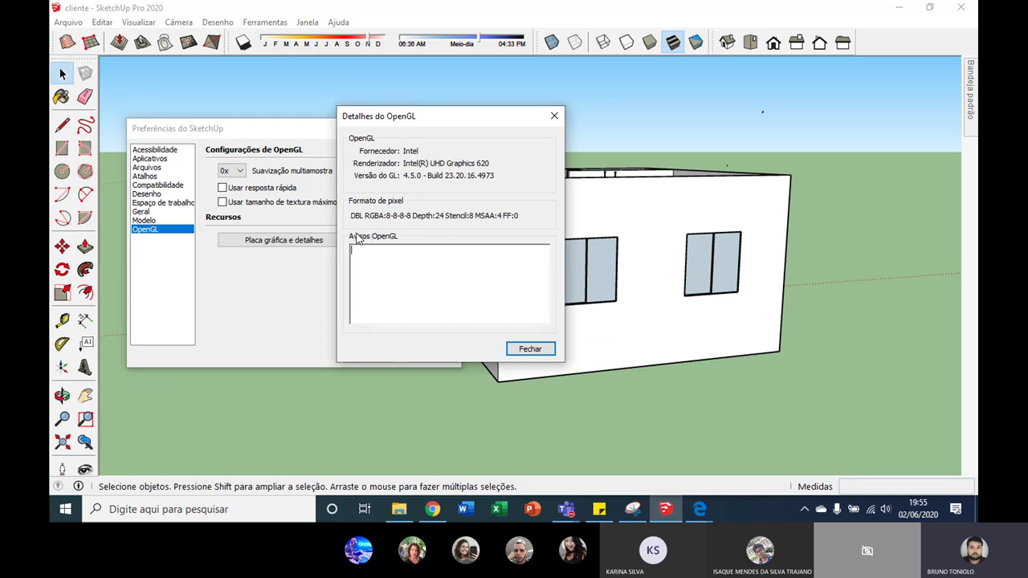
left_click(554, 115)
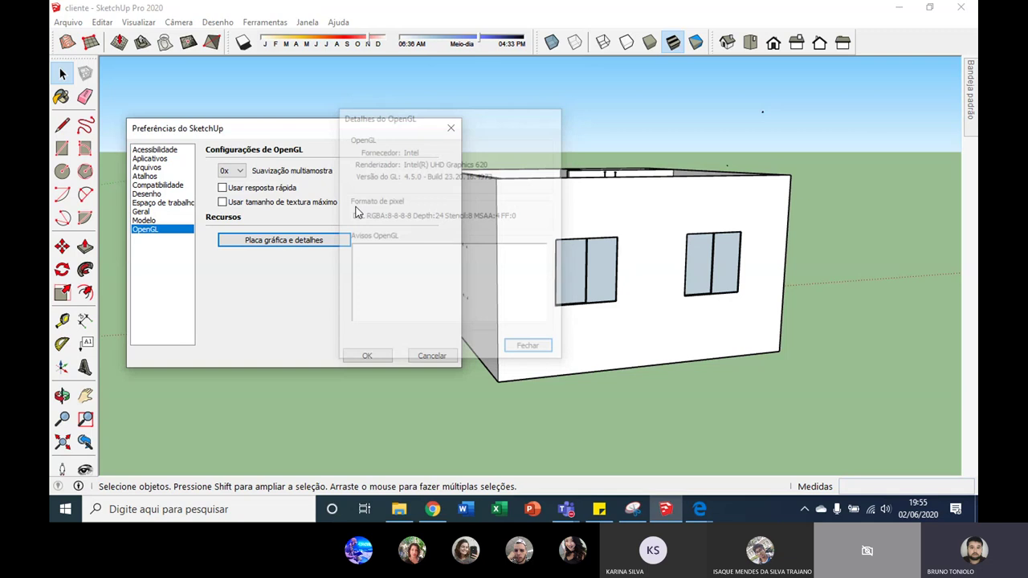
left_click(277, 241)
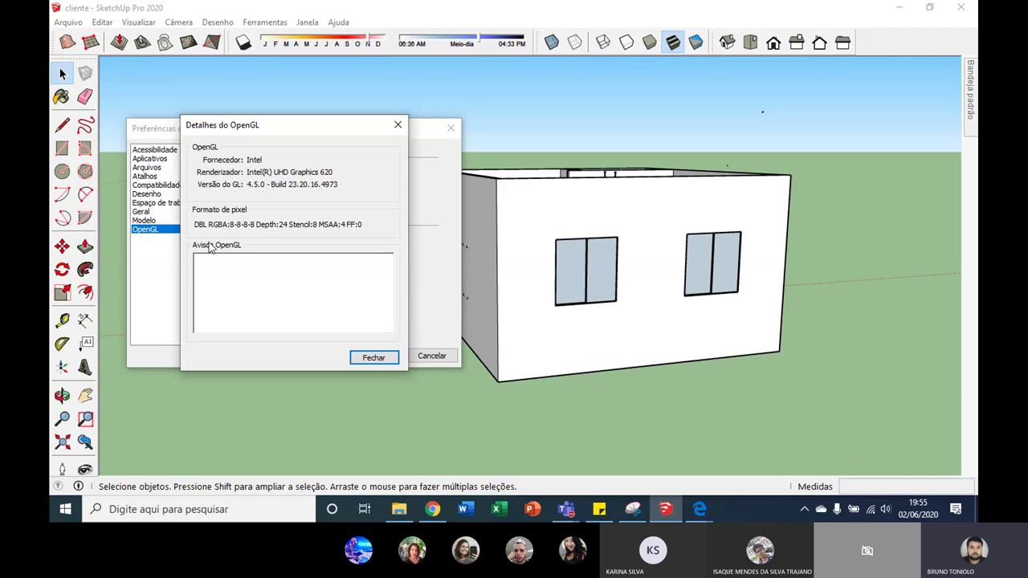
left_click(373, 357)
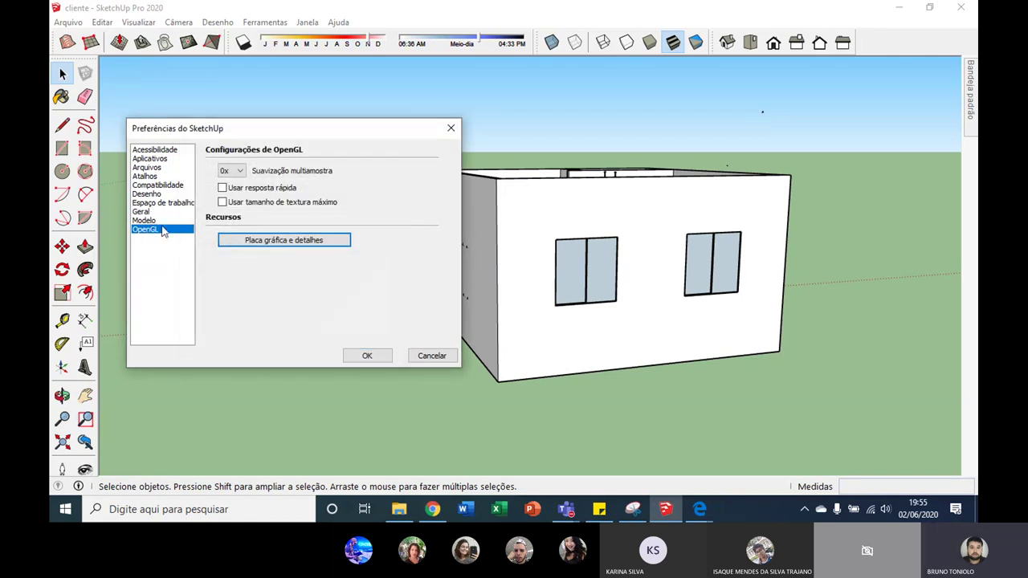
left_click(234, 171)
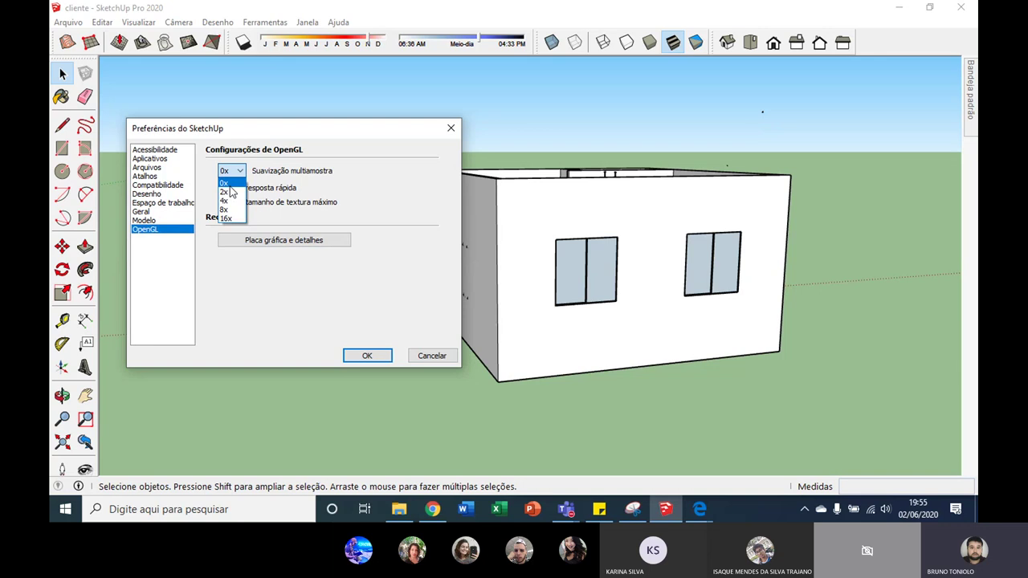
left_click(226, 183)
left_click(147, 194)
left_click(144, 220)
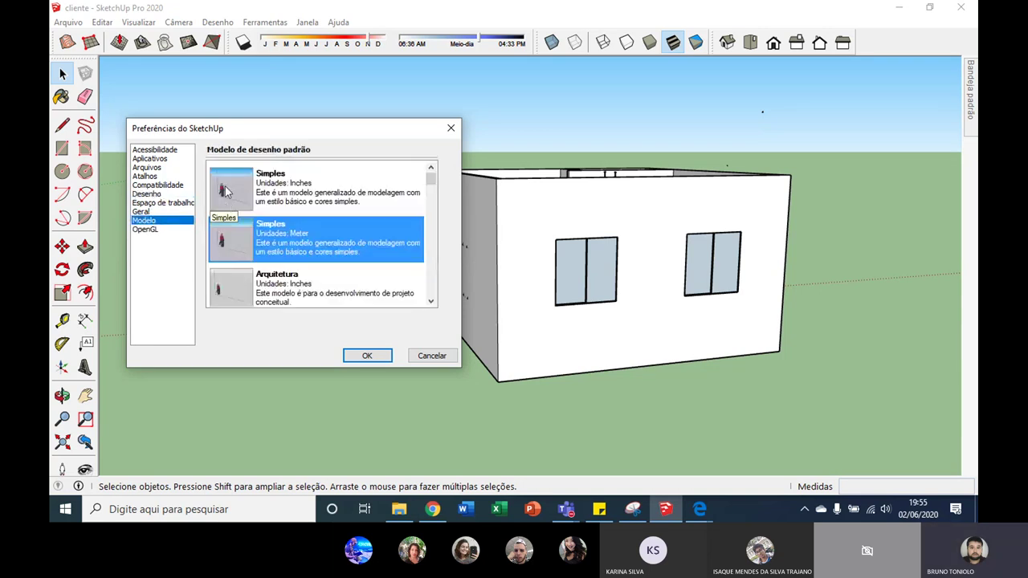
left_click(153, 230)
left_click(233, 171)
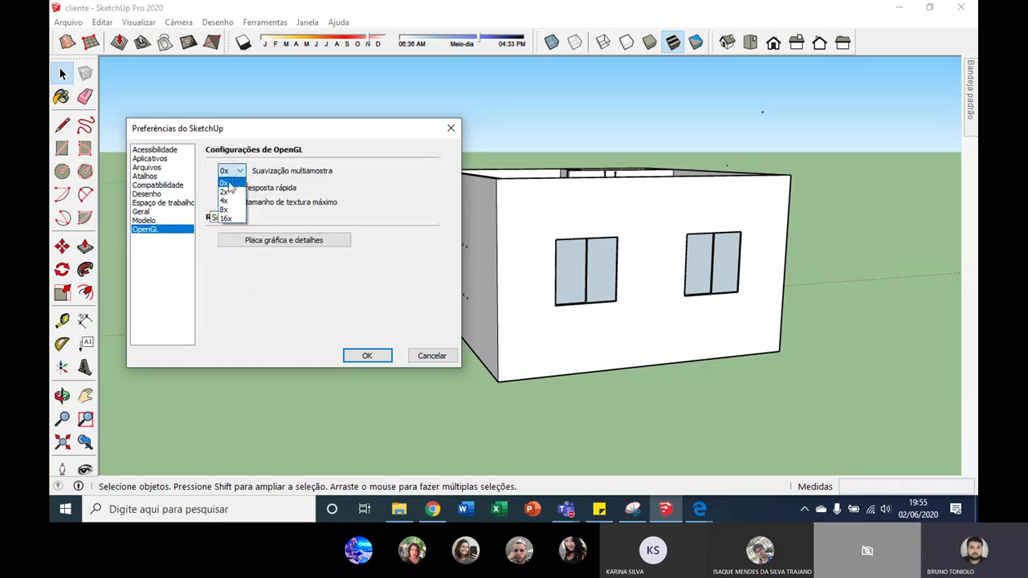
left_click(237, 174)
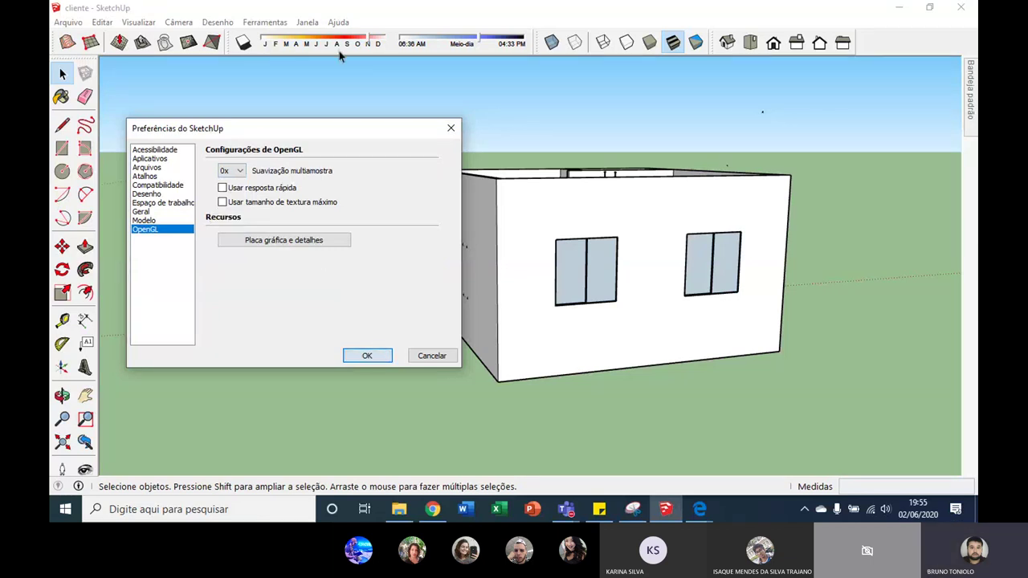
Close Preferences, then look at Model Info's Rendering page and close it.
left_click(367, 355)
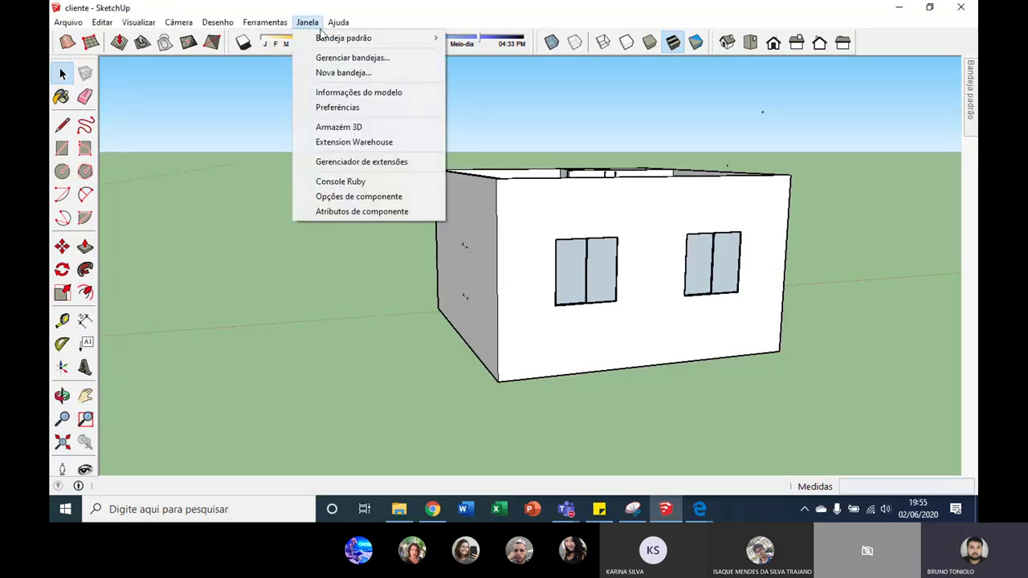
left_click(357, 92)
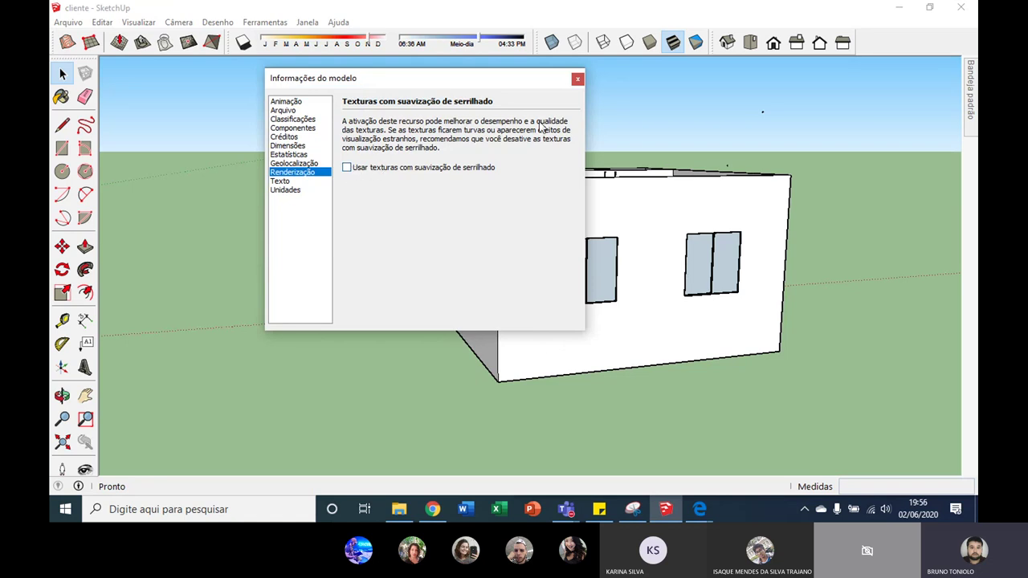
left_click(577, 79)
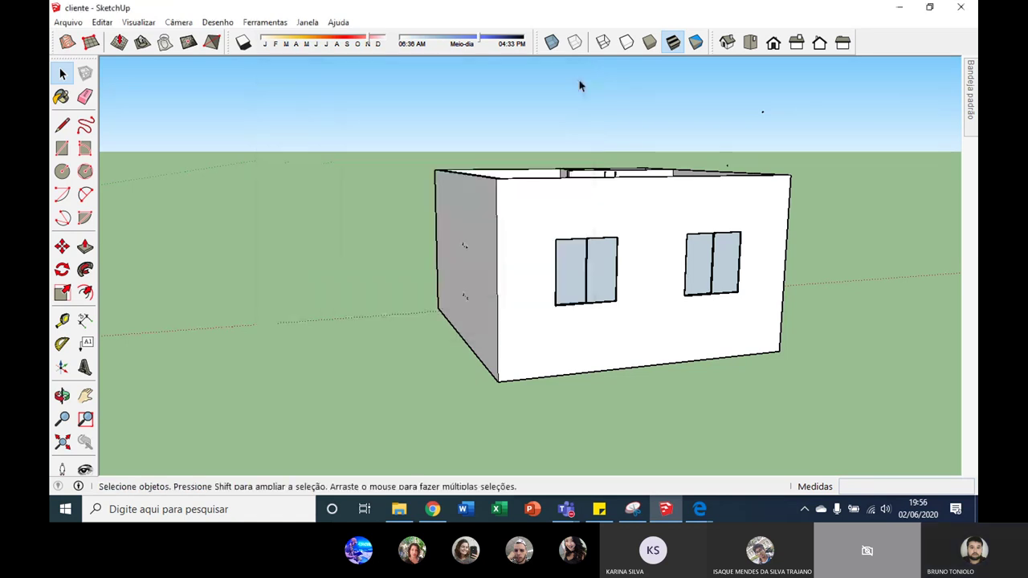
Reopen Janela > Preferências and confirm anti-aliasing stays at 0x.
left_click(302, 22)
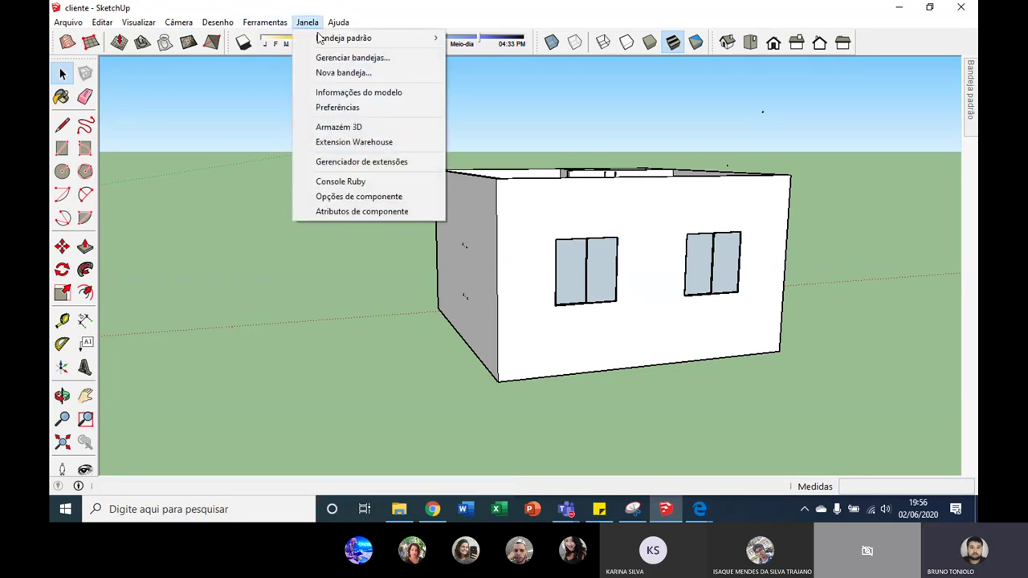
left_click(341, 107)
left_click(231, 171)
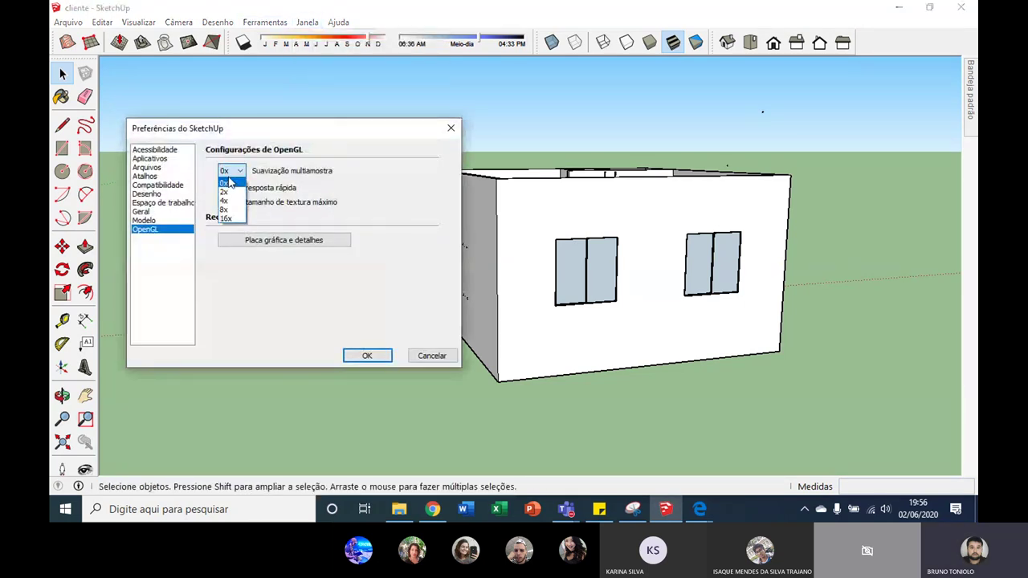
left_click(229, 184)
left_click(233, 171)
left_click(272, 216)
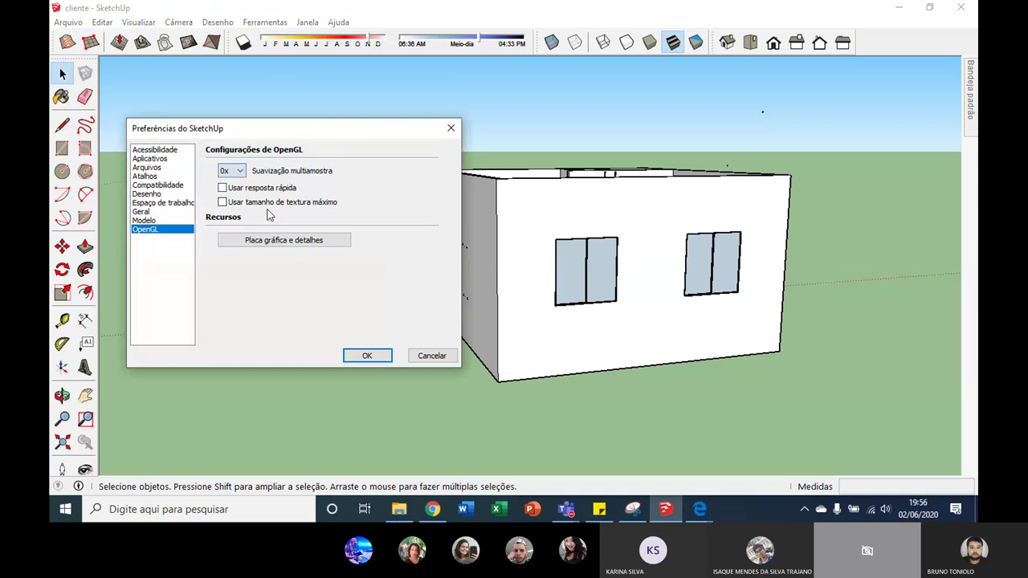
Review the OpenGL graphics details, then accept the preferences with OK.
left_click(292, 240)
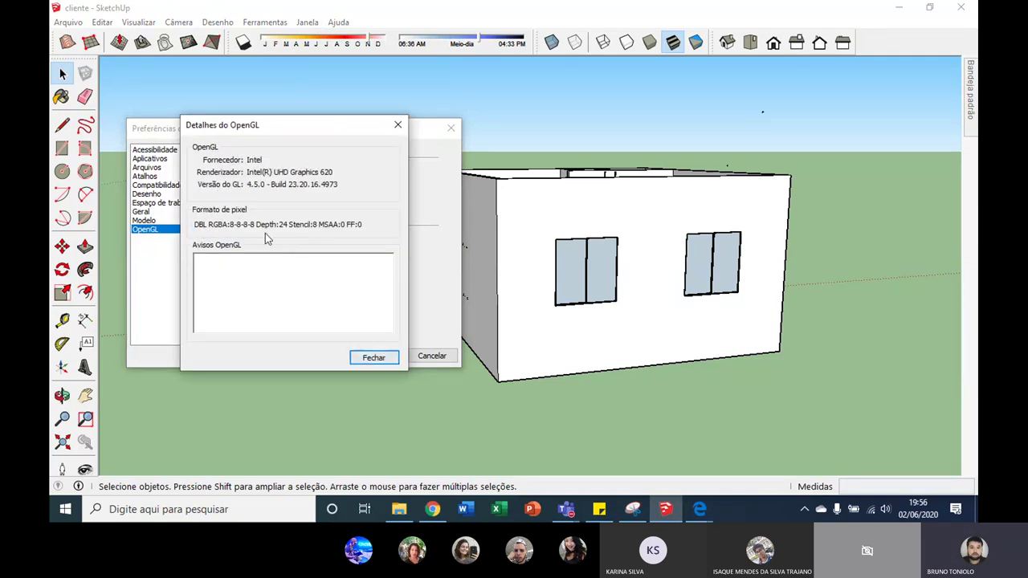
left_click(374, 361)
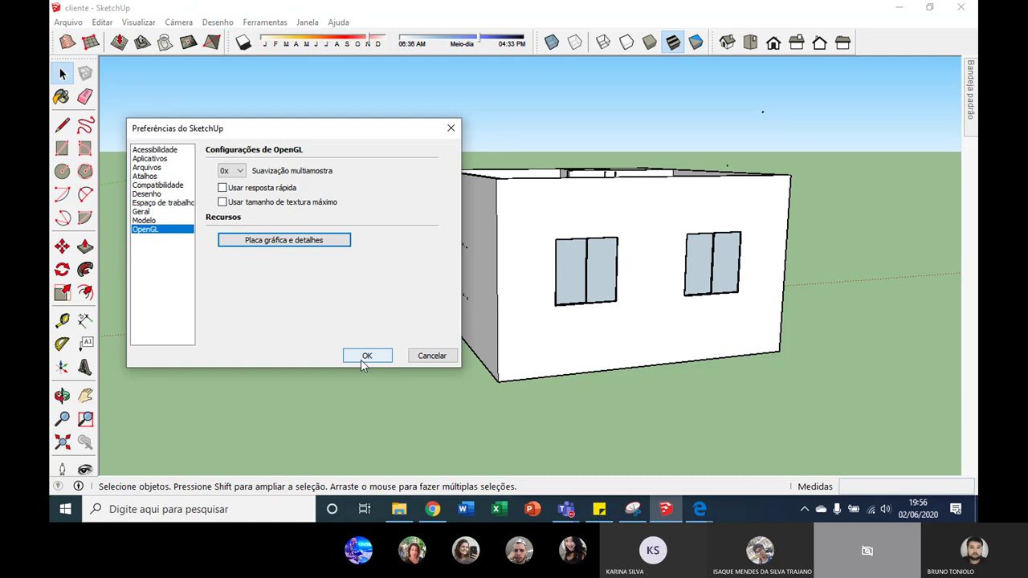
left_click(361, 363)
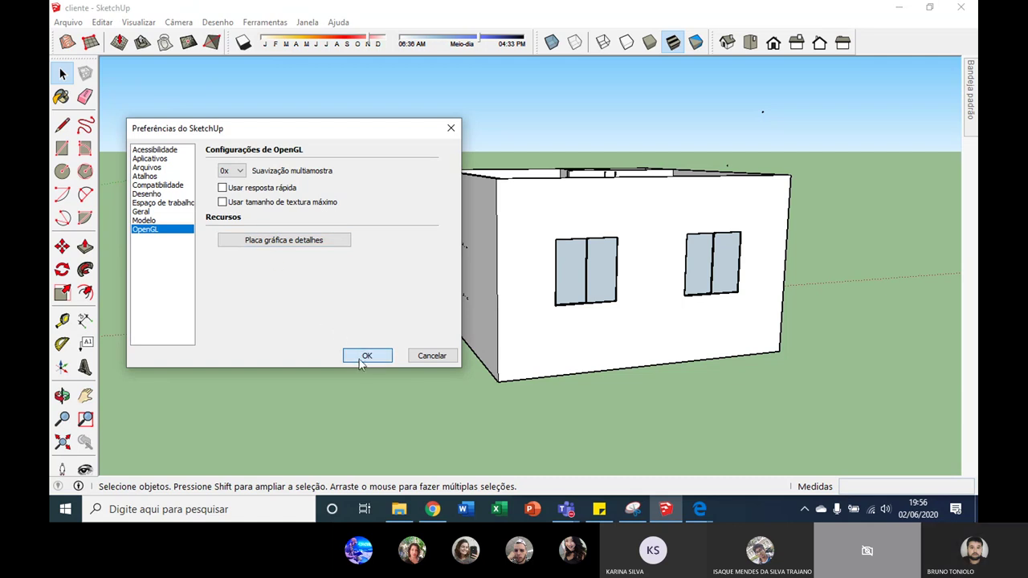
left_click(363, 358)
Orbit down into the house and open the Sticky Notes lesson list, marking its first two topics.
left_click_drag(500, 224, 567, 509)
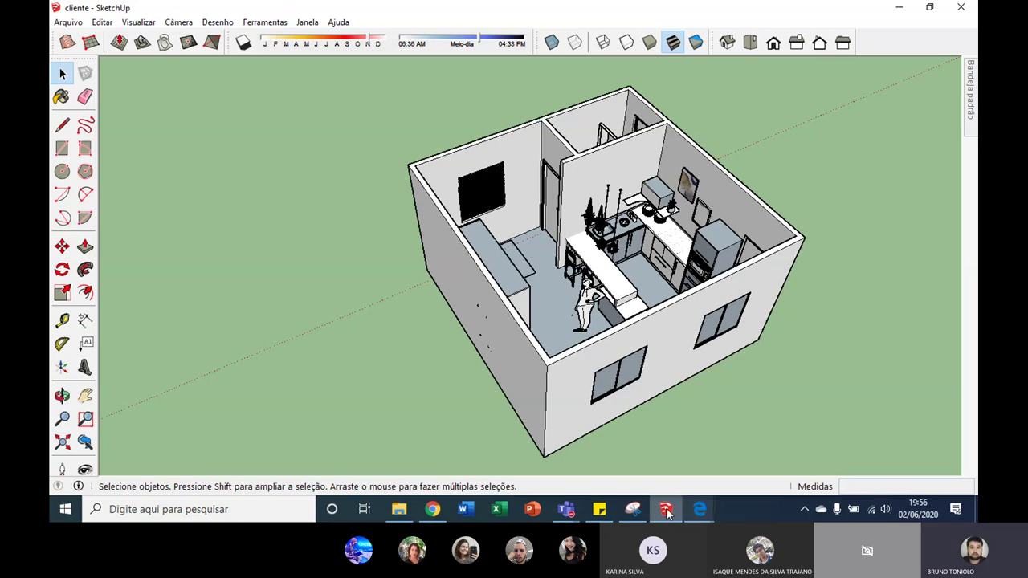
left_click(601, 505)
left_click_drag(867, 240, 711, 231)
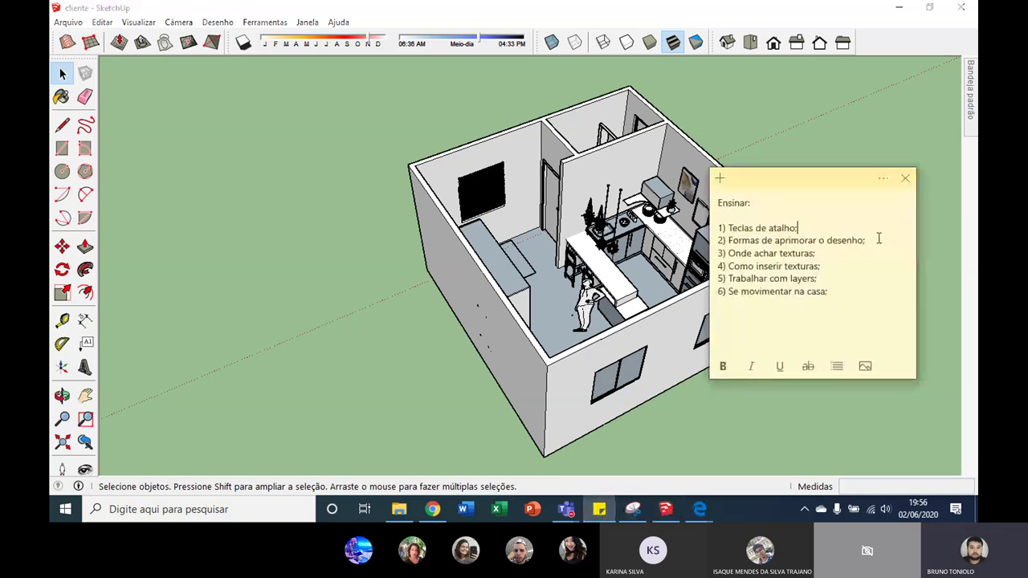
Highlight the third topic, 'Onde achar texturas', then minimize SketchUp and bring up Chrome.
left_click(776, 253)
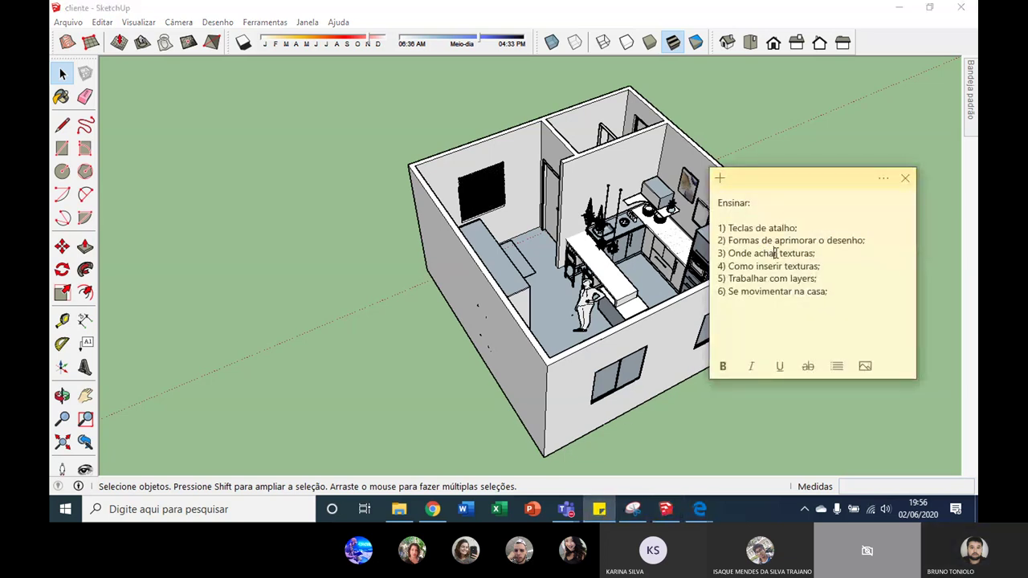
left_click_drag(816, 253, 734, 250)
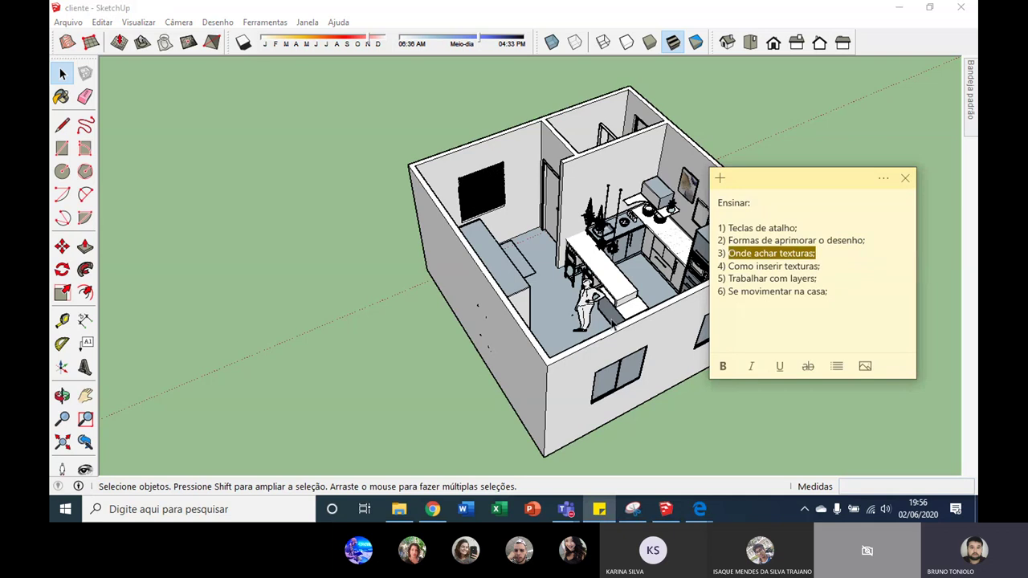
left_click(898, 6)
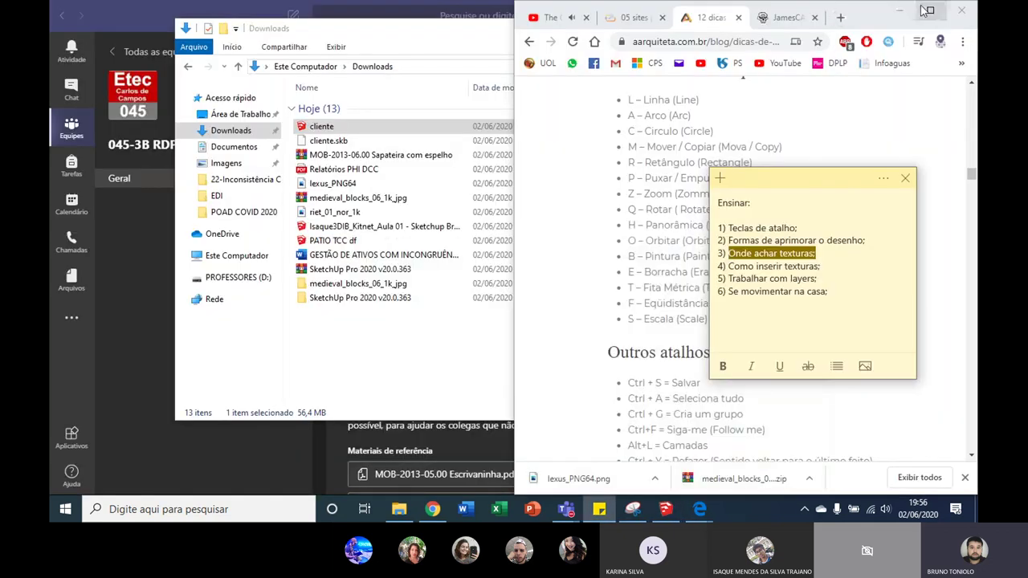
left_click(930, 10)
Open the '05 sites para baixar Texturas' article and scroll to its SketchUp Texture Club entry.
left_click(929, 9)
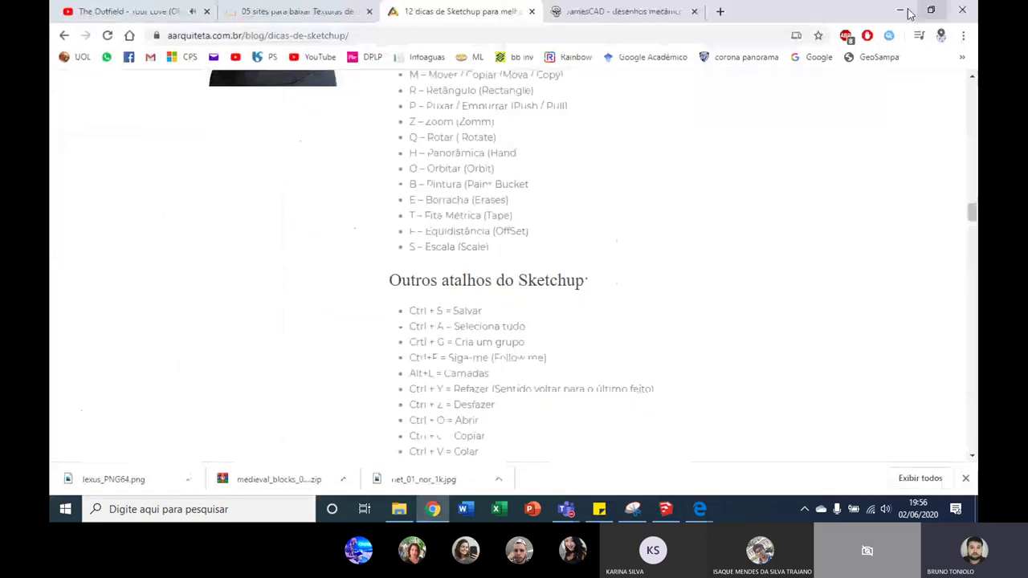
scroll(490, 146, "up", 2)
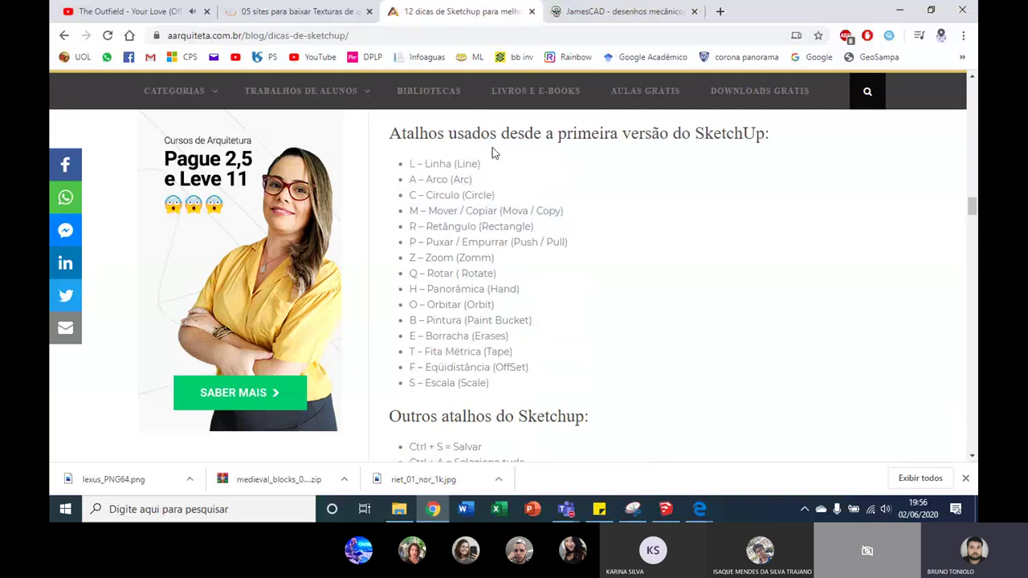
left_click(316, 12)
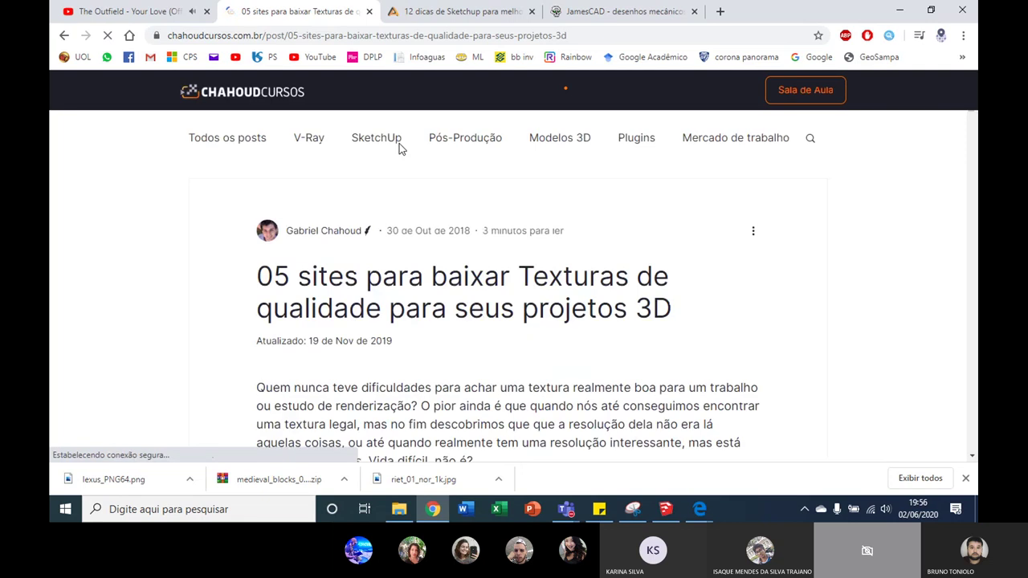
scroll(402, 149, "down", 3)
scroll(399, 164, "down", 4)
scroll(399, 166, "down", 2)
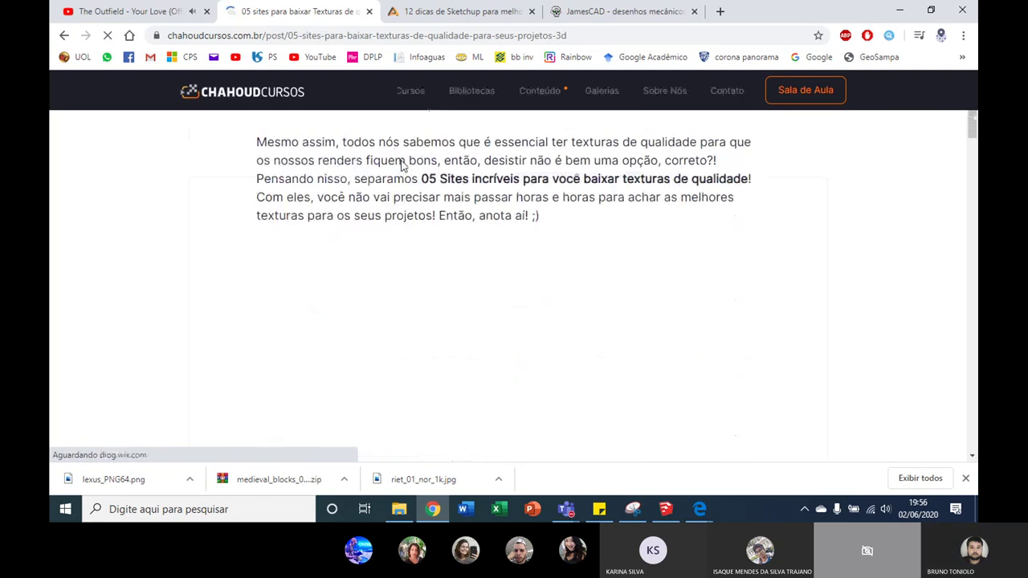
scroll(400, 160, "down", 3)
scroll(402, 161, "down", 1)
scroll(401, 161, "down", 5)
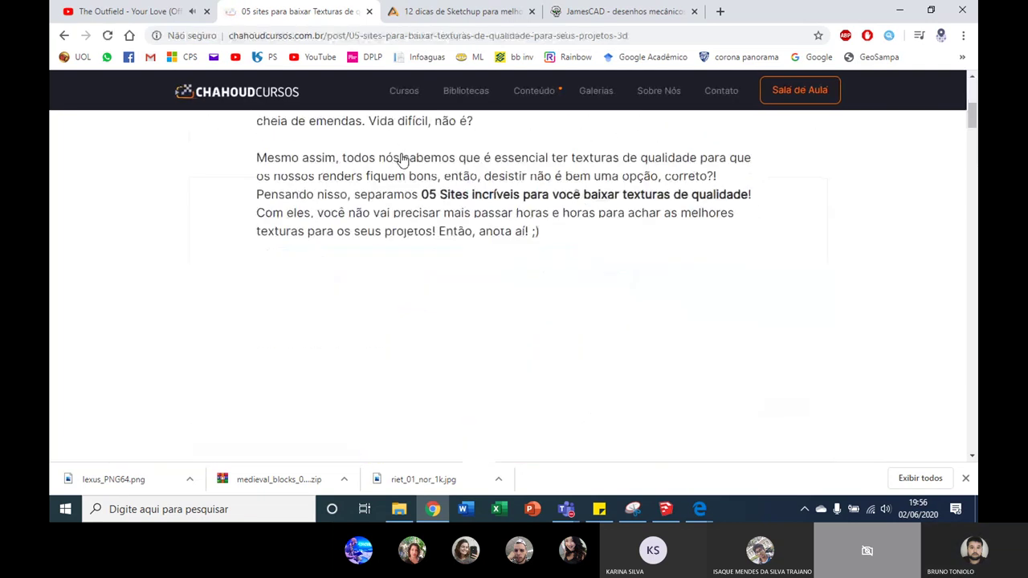
scroll(401, 160, "down", 3)
scroll(401, 161, "down", 2)
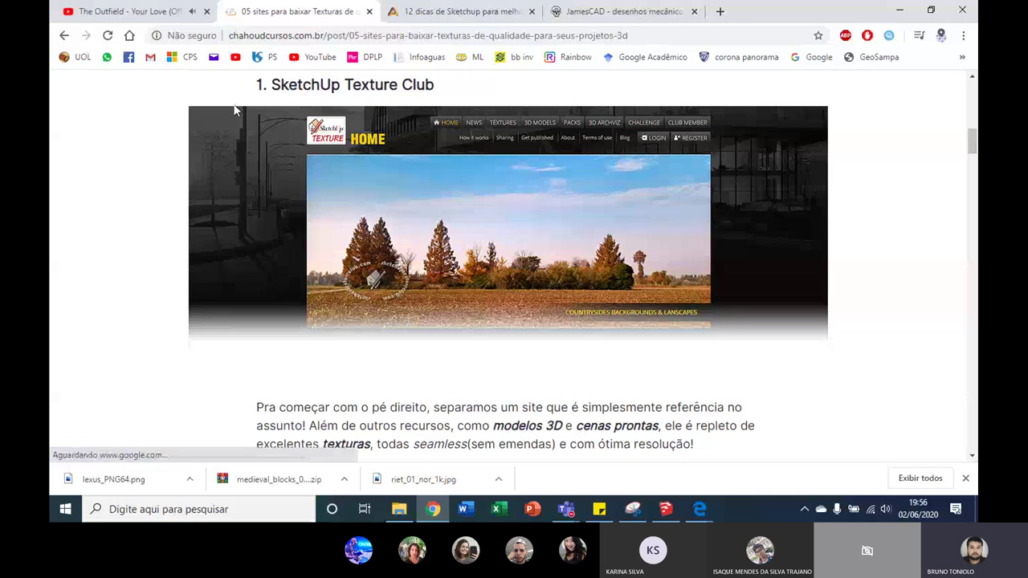
scroll(453, 184, "up", 1)
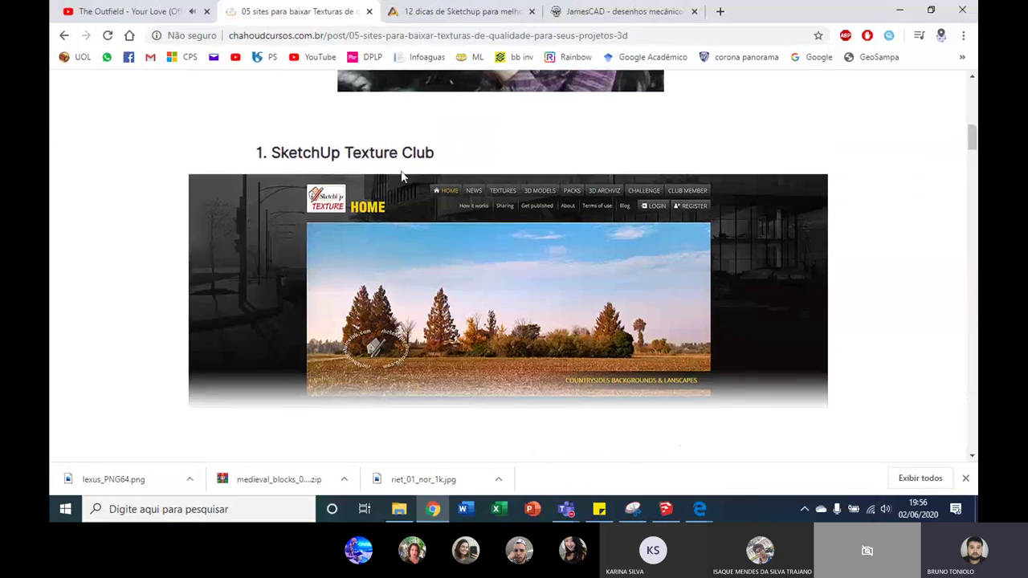
Copy the article's URL from the address bar.
left_click(345, 35)
right_click(345, 35)
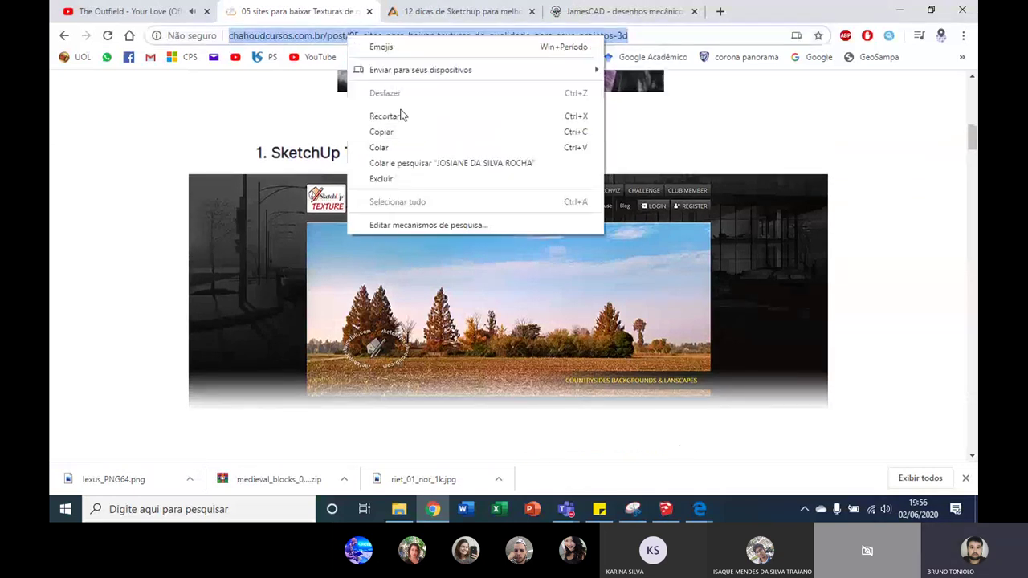
left_click(398, 127)
left_click(566, 509)
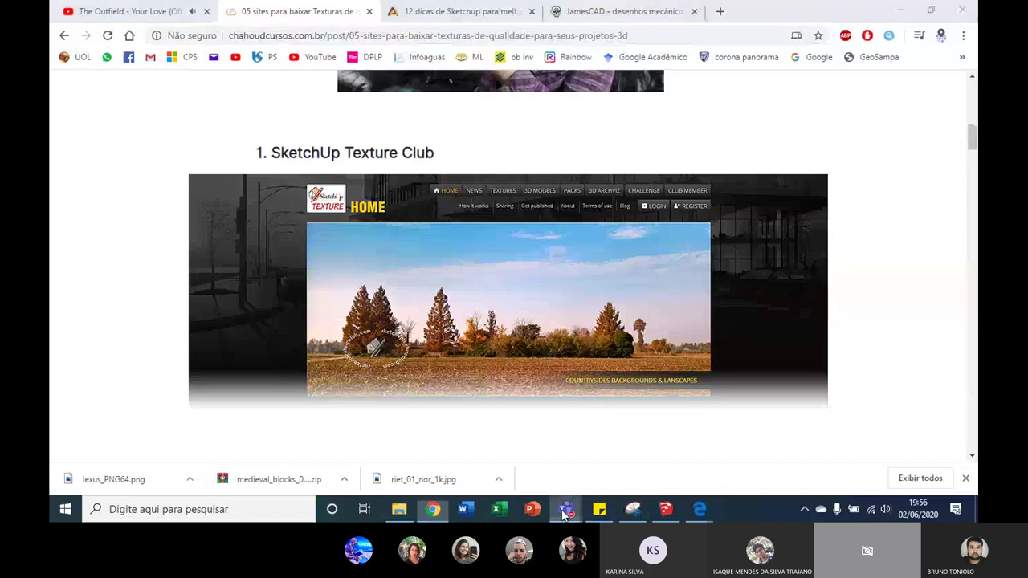
Join the live SketchUp tips meeting from the team's Geral channel posts.
left_click(508, 429)
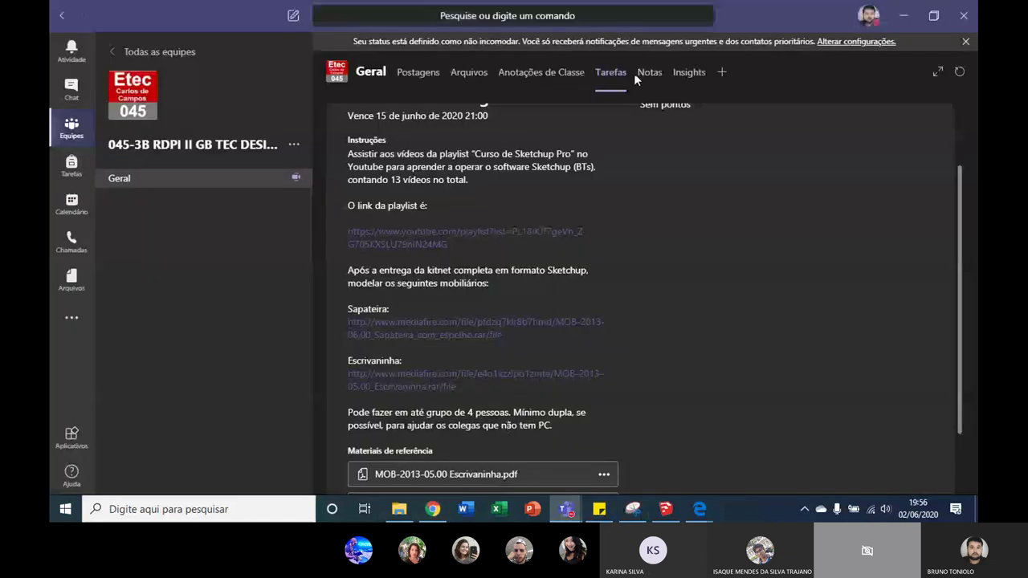
left_click(72, 90)
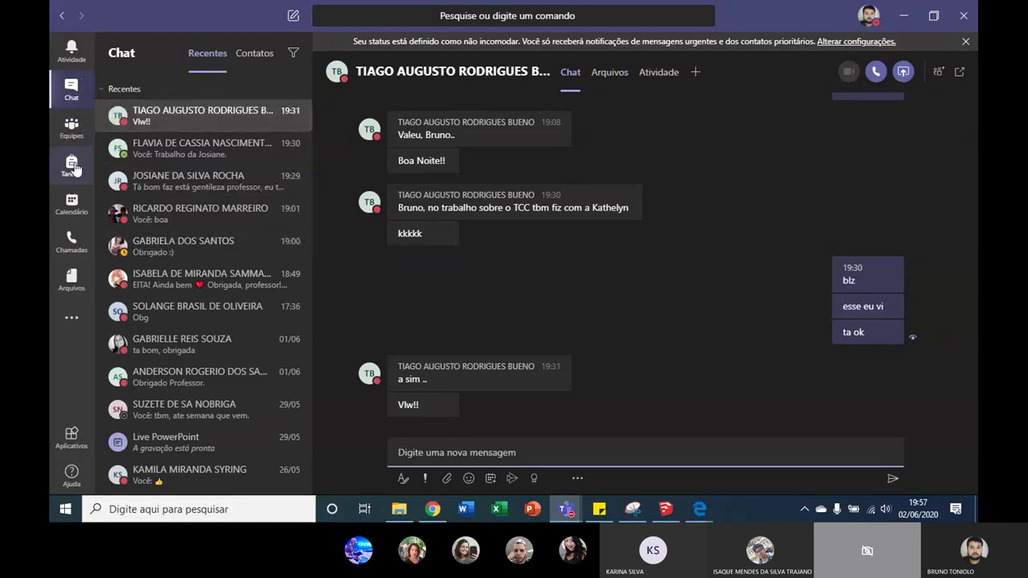
left_click(73, 128)
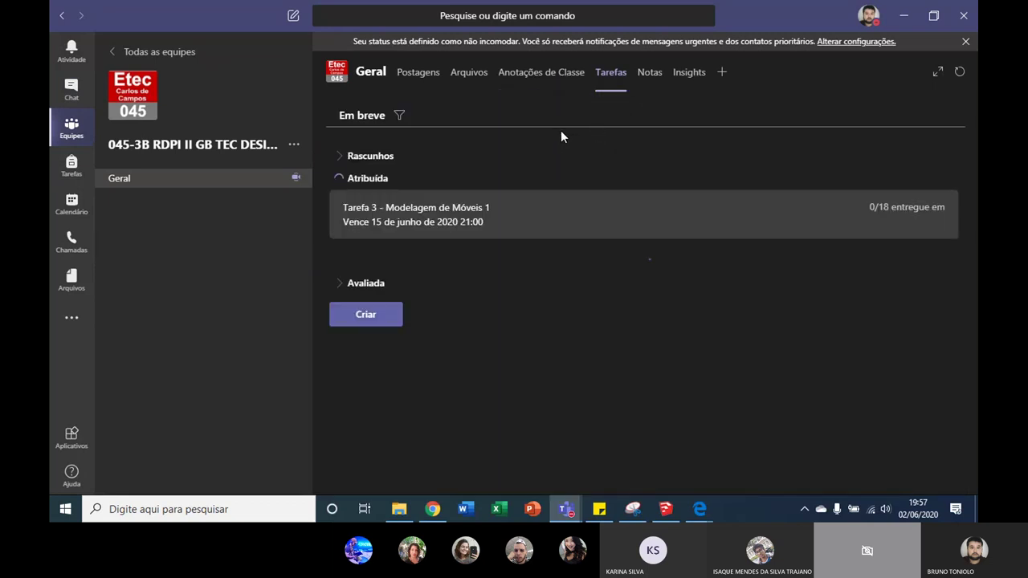
left_click(426, 73)
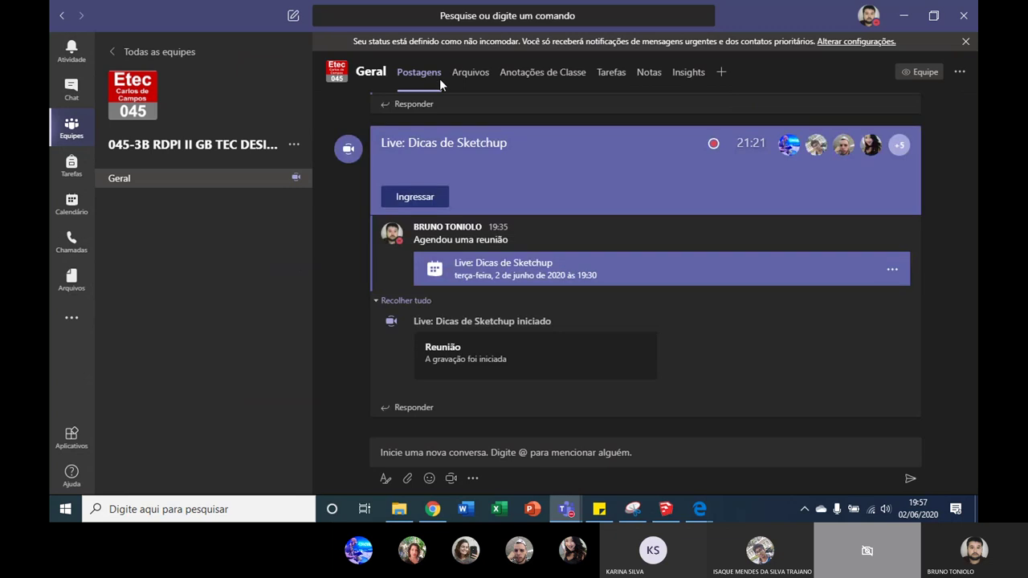
left_click(432, 198)
Paste and send the texture article link in the meeting chat.
left_click(657, 389)
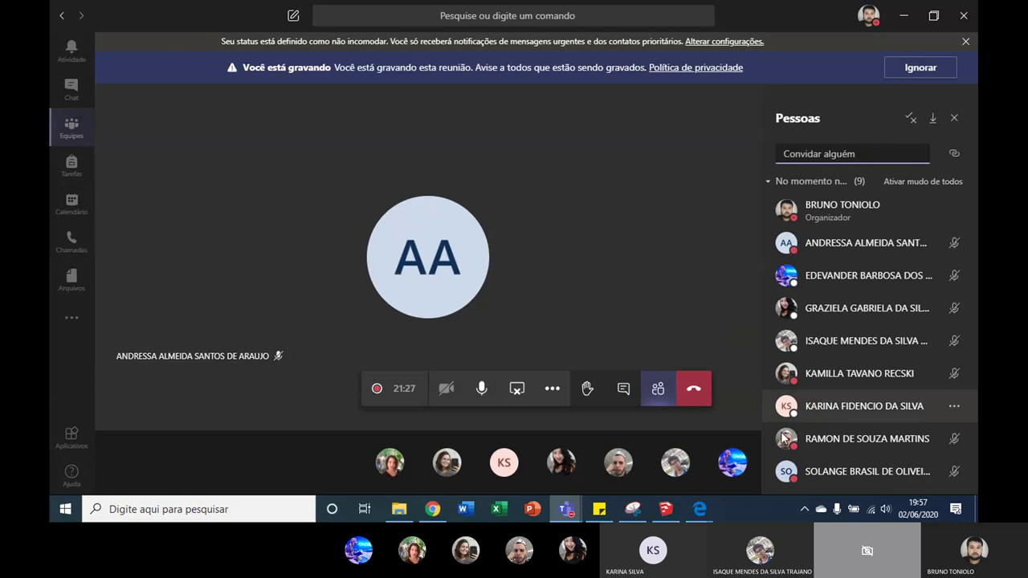
left_click(623, 389)
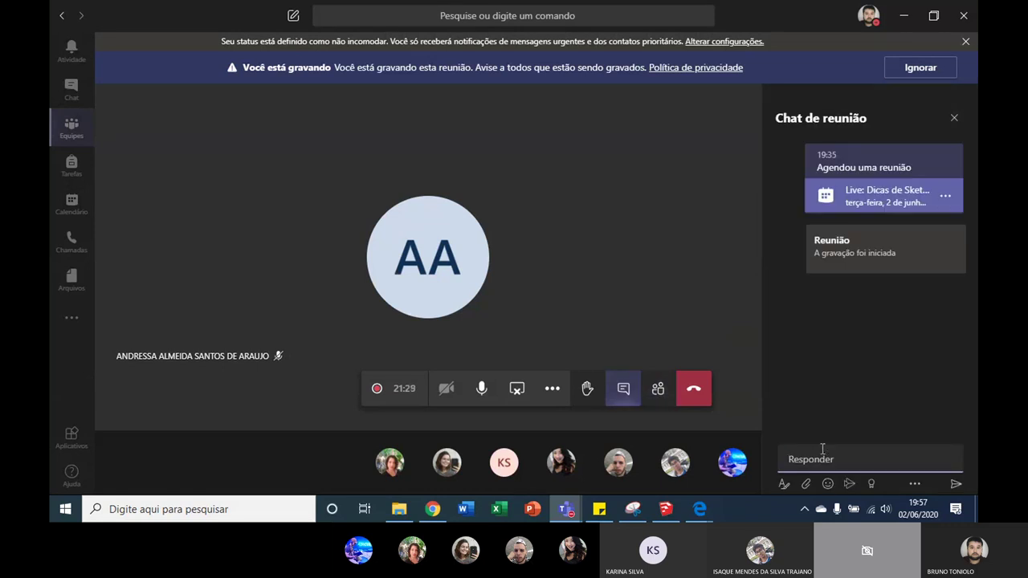
type("https://www.chahoudcursos.com.br/post/05-sites-para-baixar-texturas-de-qualidade-para-seus-projetos-3d")
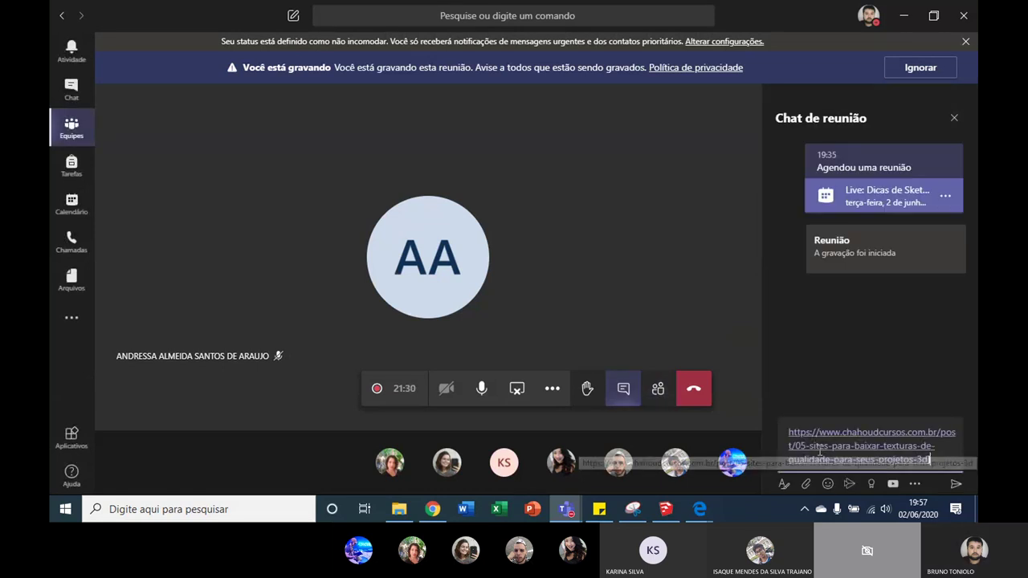
key("Return")
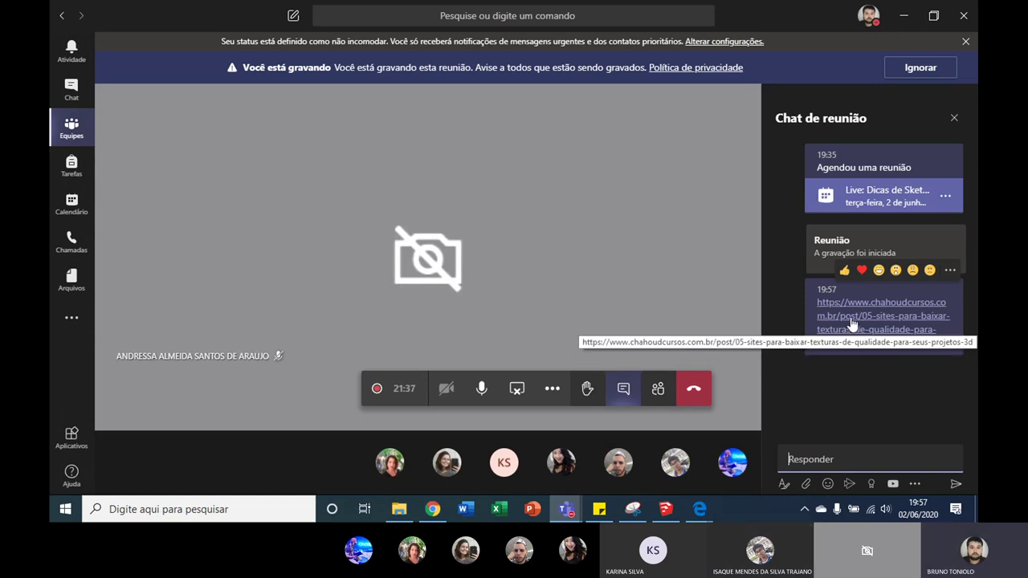
Return to the article and open SketchUp Texture Club in a new tab.
left_click(904, 16)
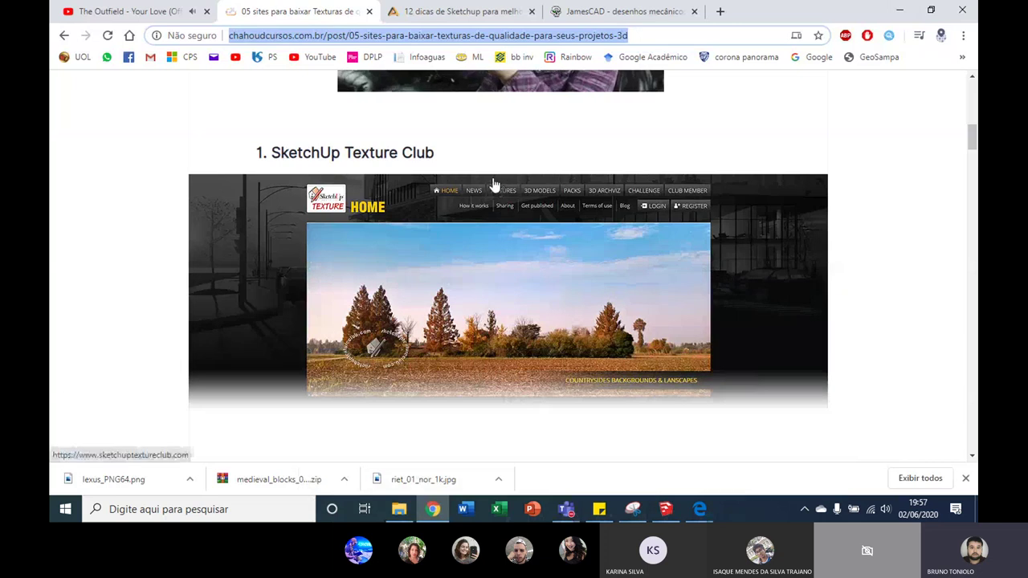
scroll(493, 185, "down", 1)
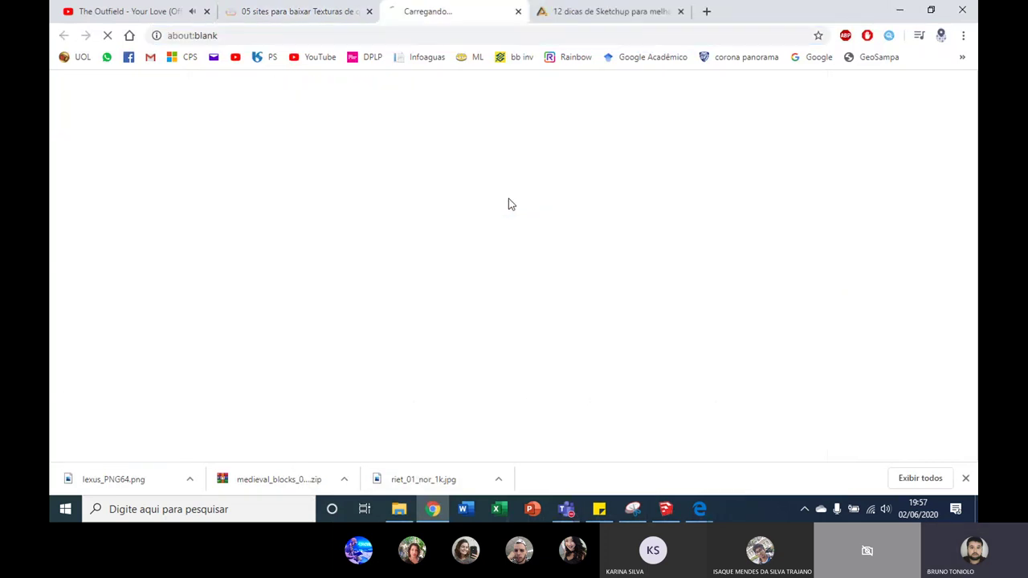
left_click(508, 198)
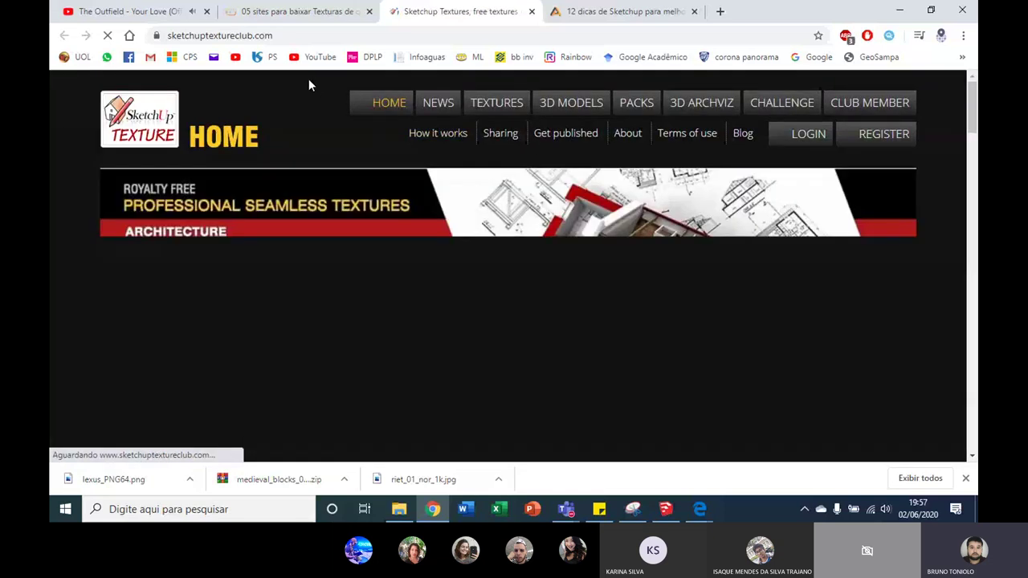
Scroll through the homepage's royalty-free seamless textures and latest PBR textures row.
scroll(354, 233, "down", 1)
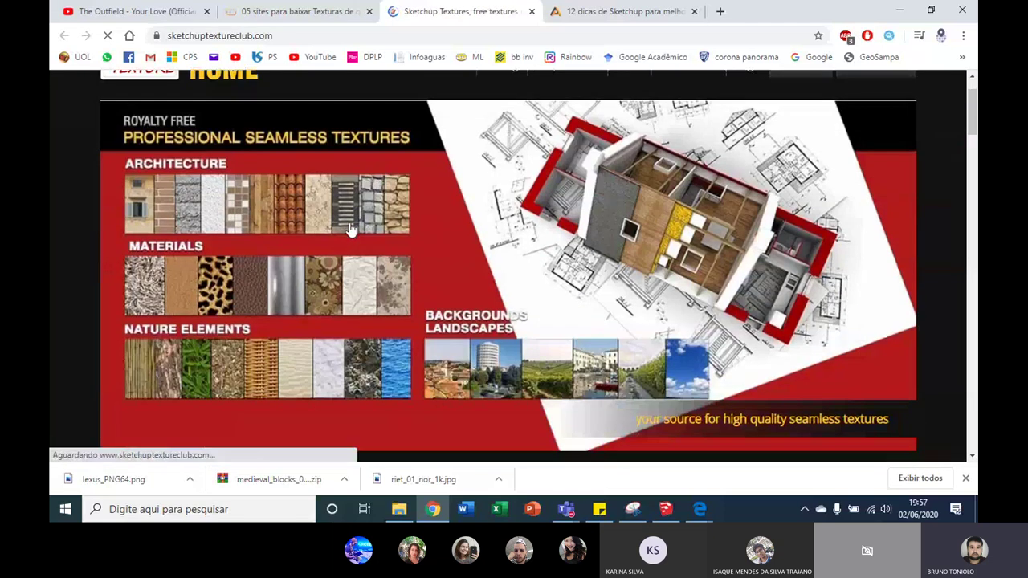
scroll(546, 186, "up", 1)
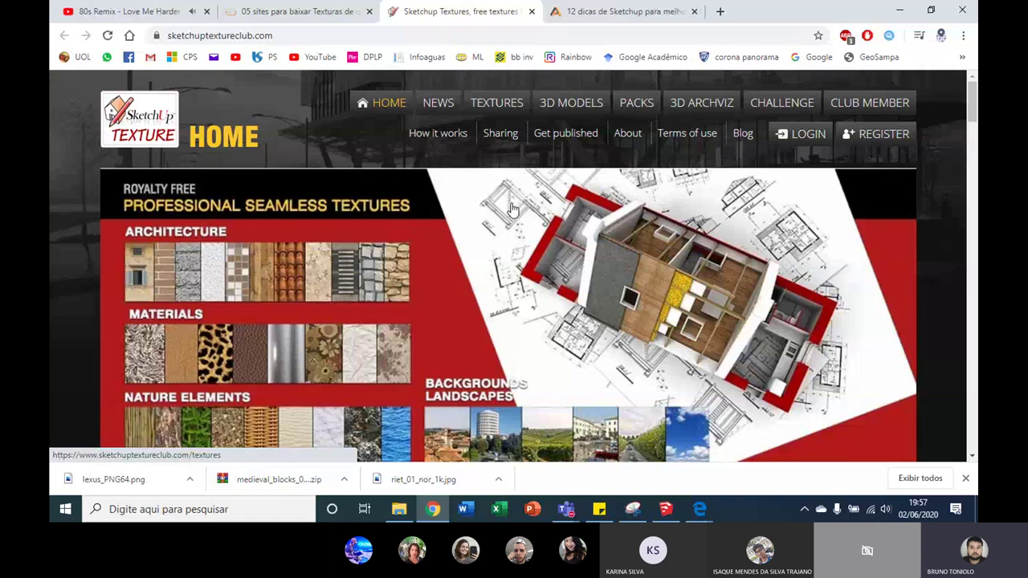
scroll(490, 221, "down", 4)
scroll(478, 273, "down", 3)
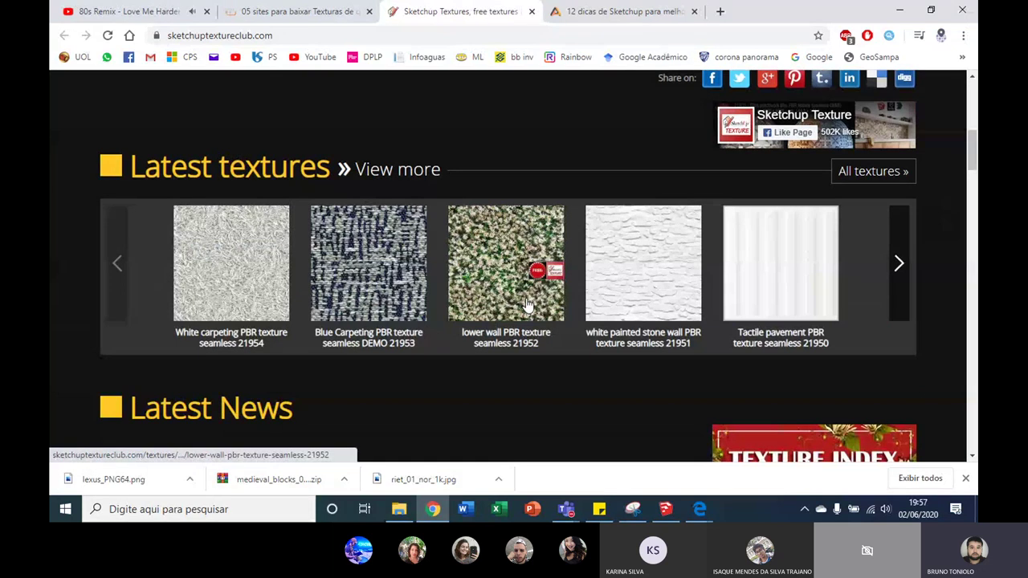
scroll(528, 303, "down", 1)
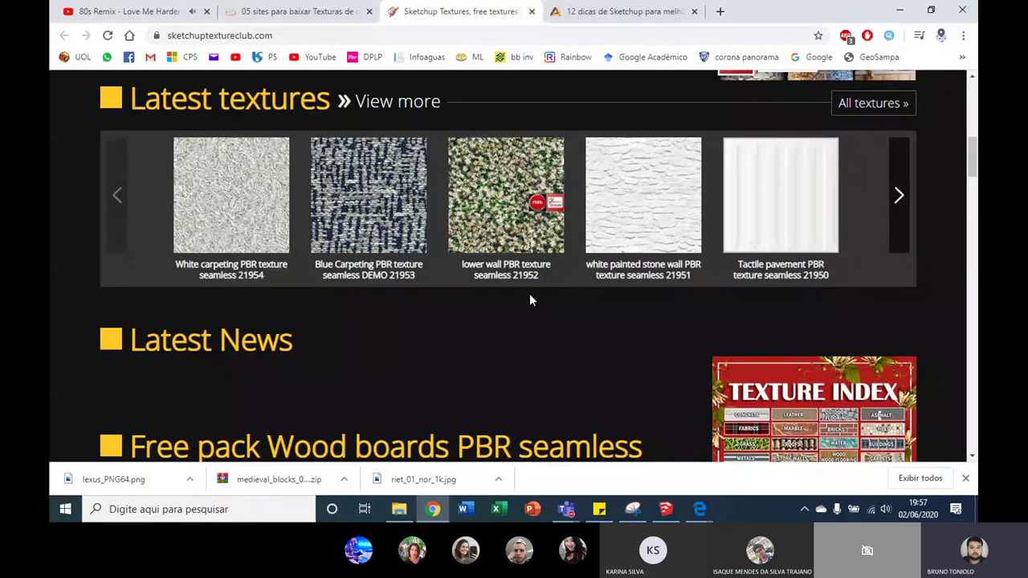
scroll(529, 302, "up", 2)
scroll(699, 285, "up", 1)
scroll(797, 232, "up", 3)
scroll(530, 112, "up", 2)
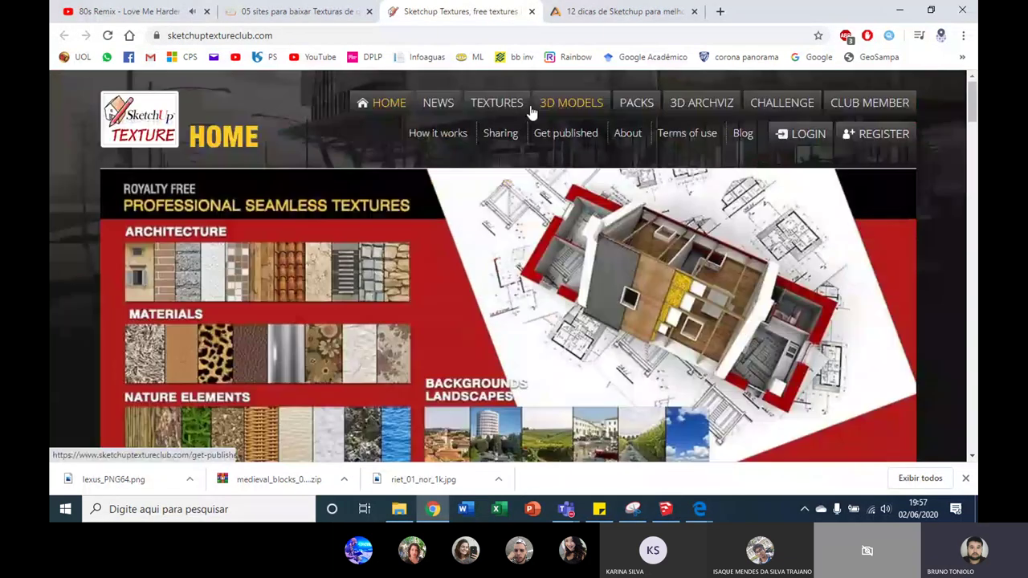
Browse the TEXTURES catalogue's Free PBR, Architecture and Materials categories, then switch back to SketchUp.
left_click(516, 110)
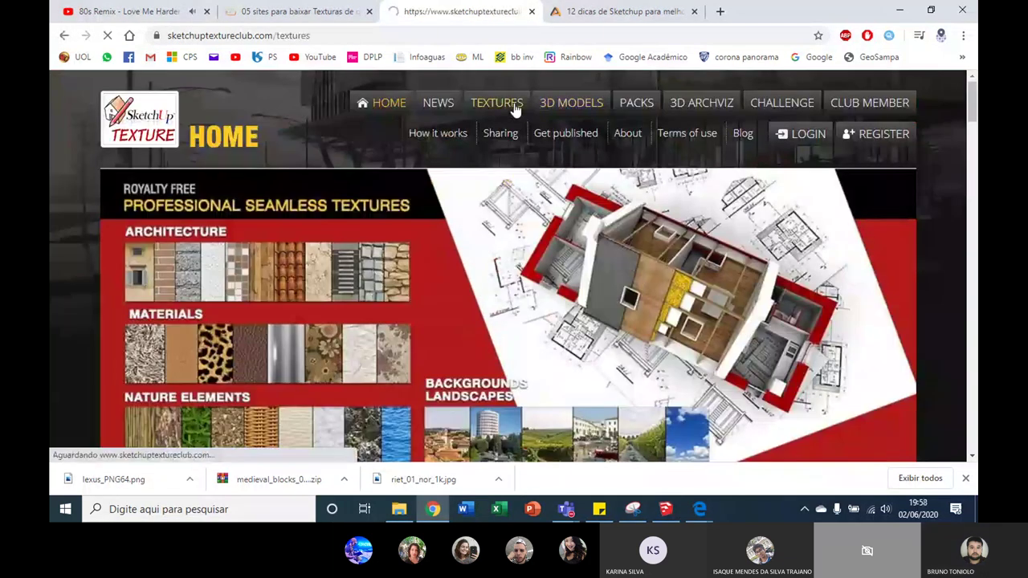
scroll(517, 121, "down", 1)
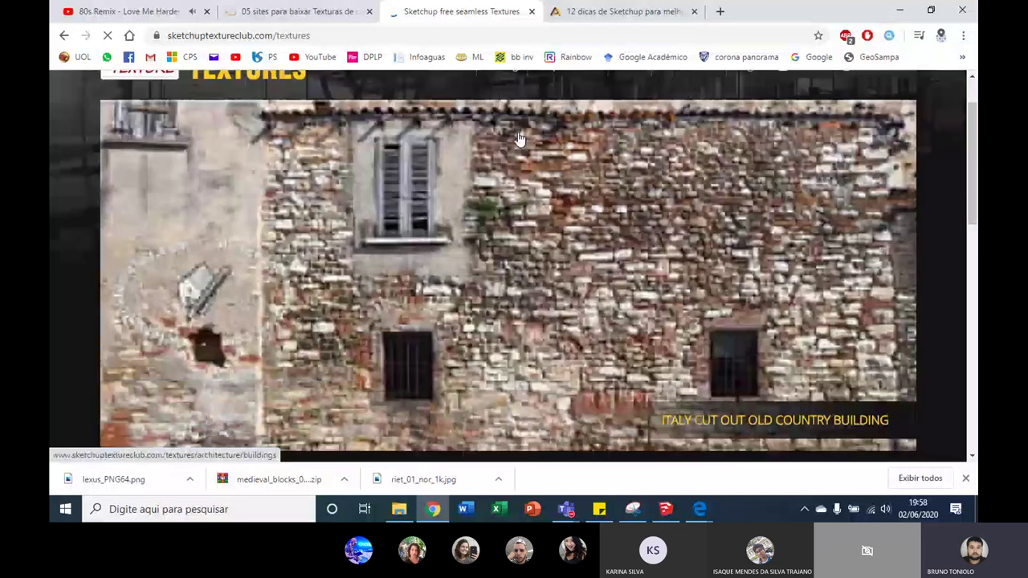
scroll(519, 137, "down", 2)
scroll(374, 222, "down", 3)
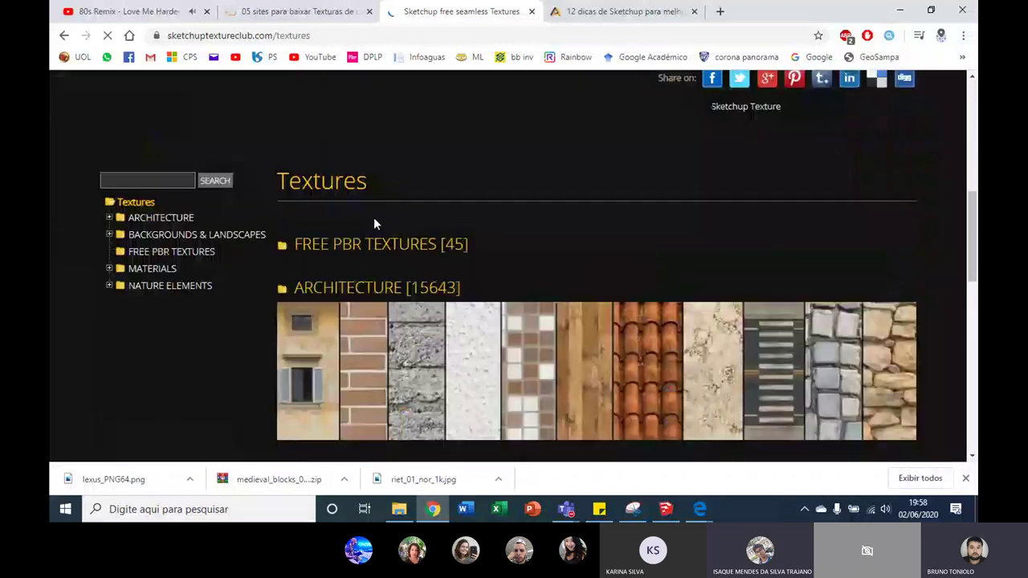
scroll(410, 239, "down", 2)
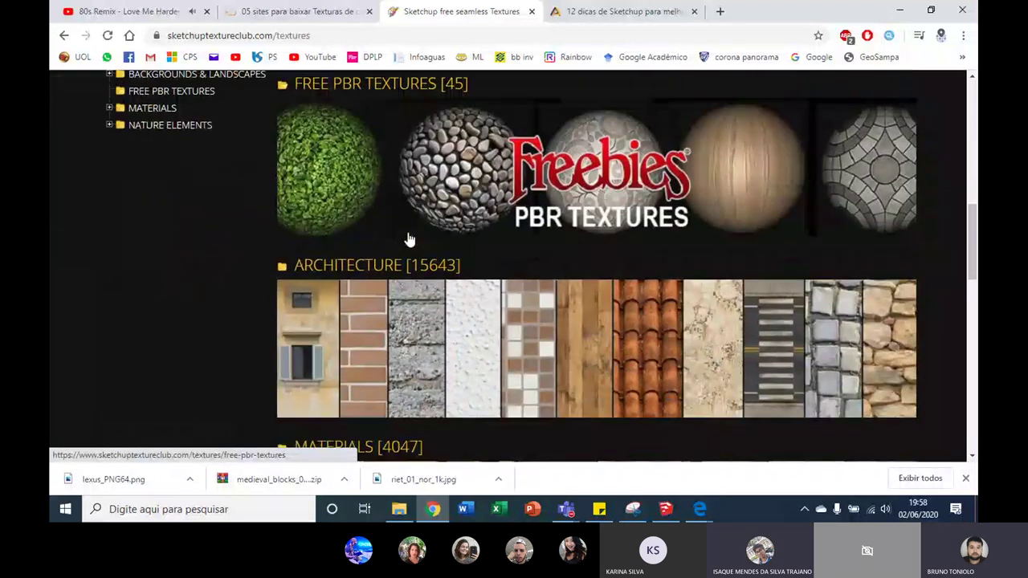
scroll(410, 239, "down", 2)
scroll(277, 250, "down", 1)
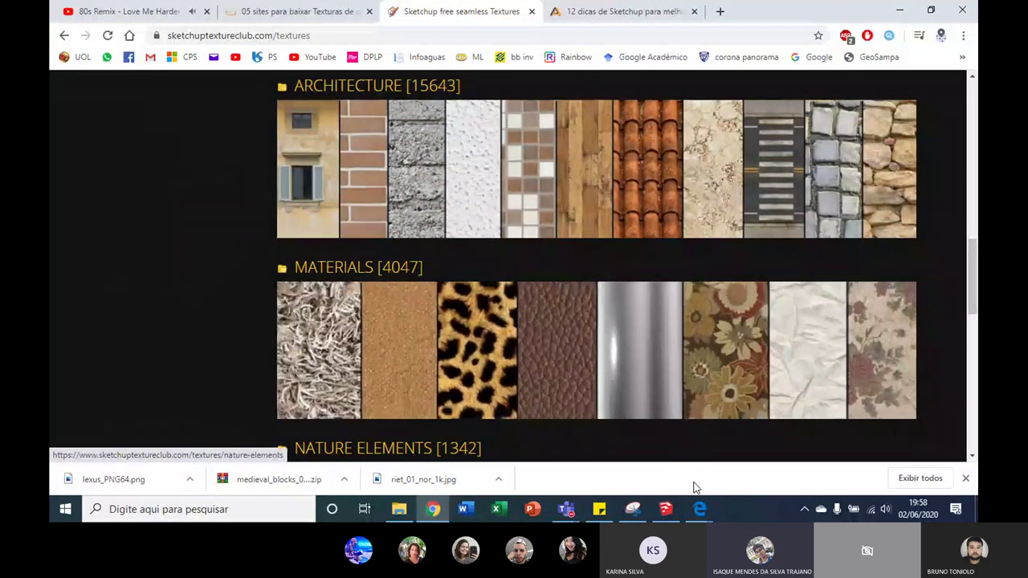
left_click(665, 509)
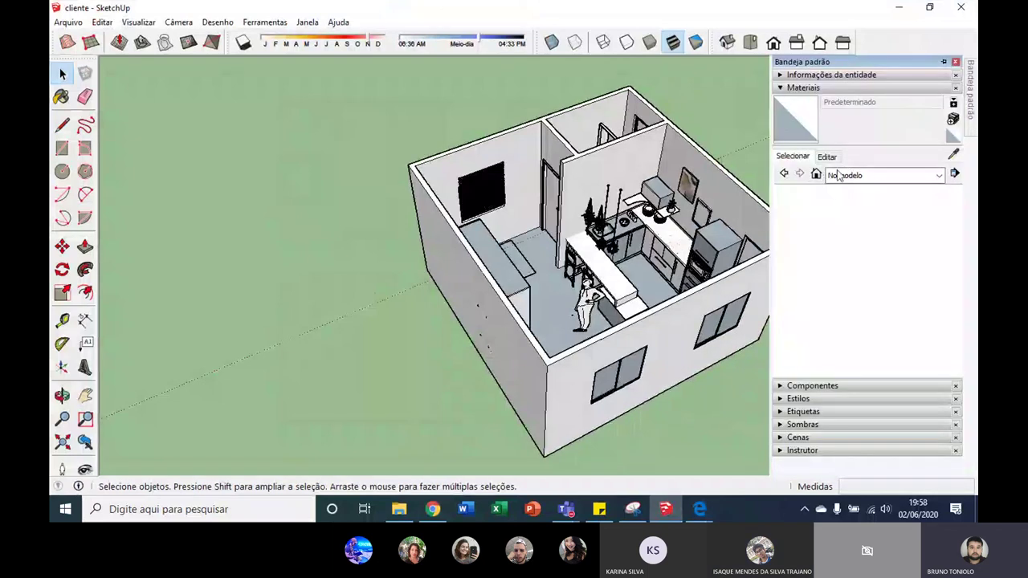
Choose the Materiais collection in the Materials panel and glance at the Edit settings.
left_click(837, 174)
left_click(840, 184)
left_click(828, 157)
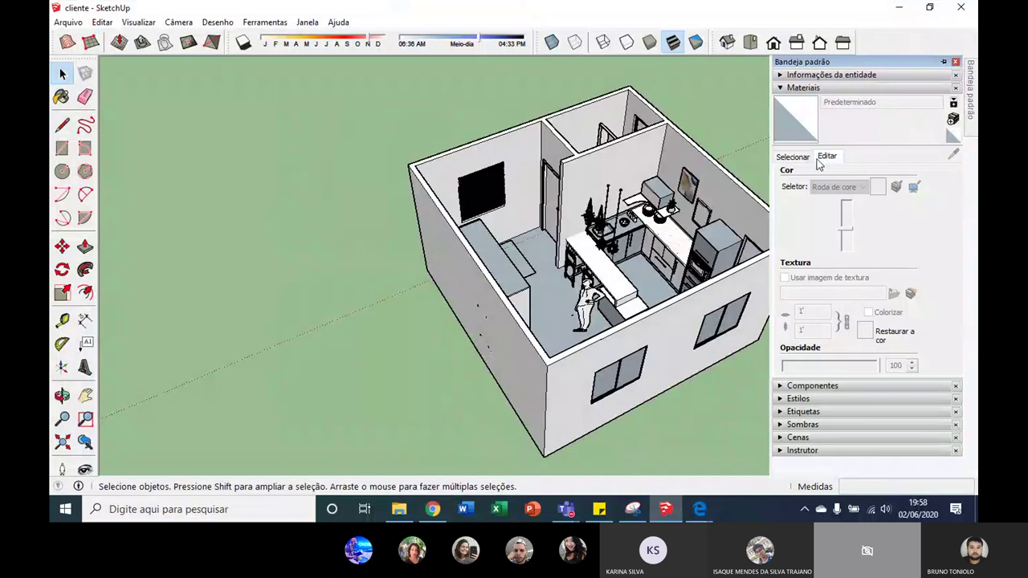
left_click(792, 157)
left_click(856, 175)
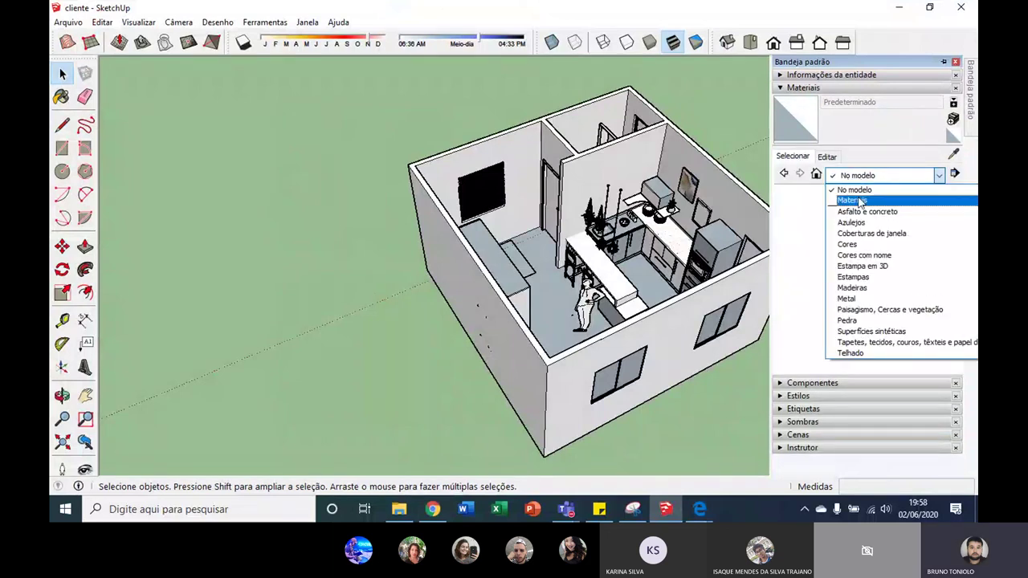
left_click(859, 200)
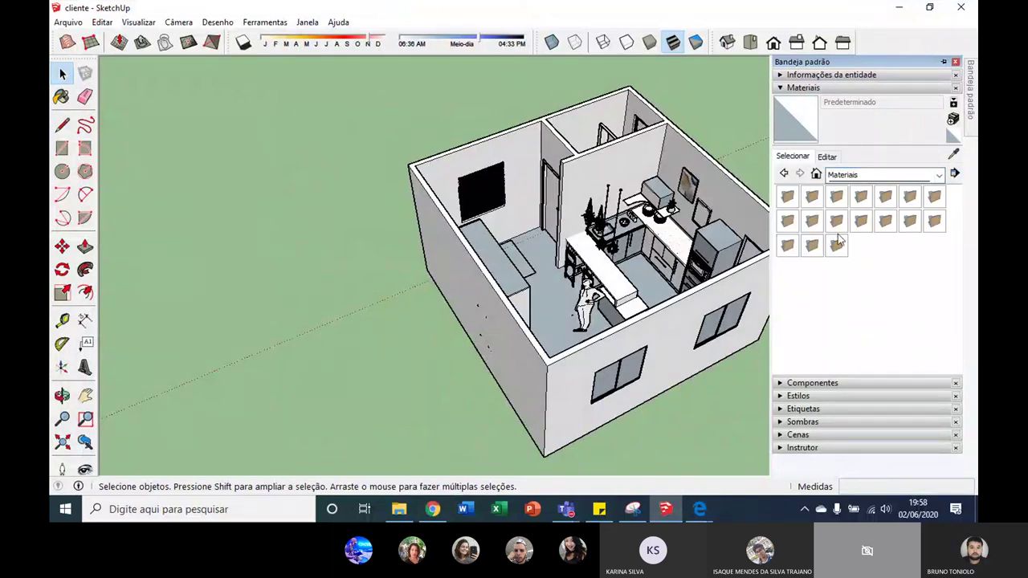
left_click(827, 157)
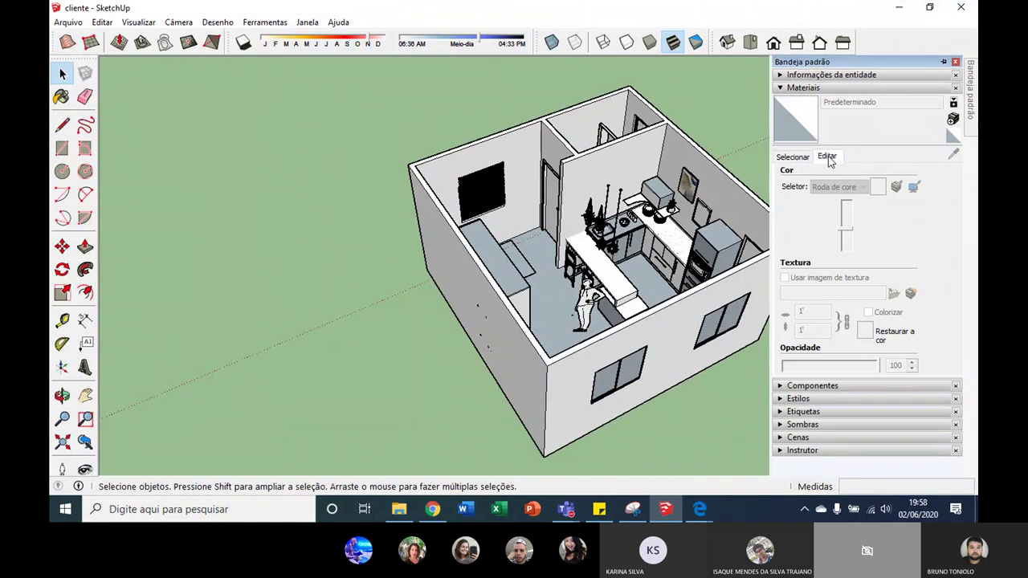
left_click(794, 157)
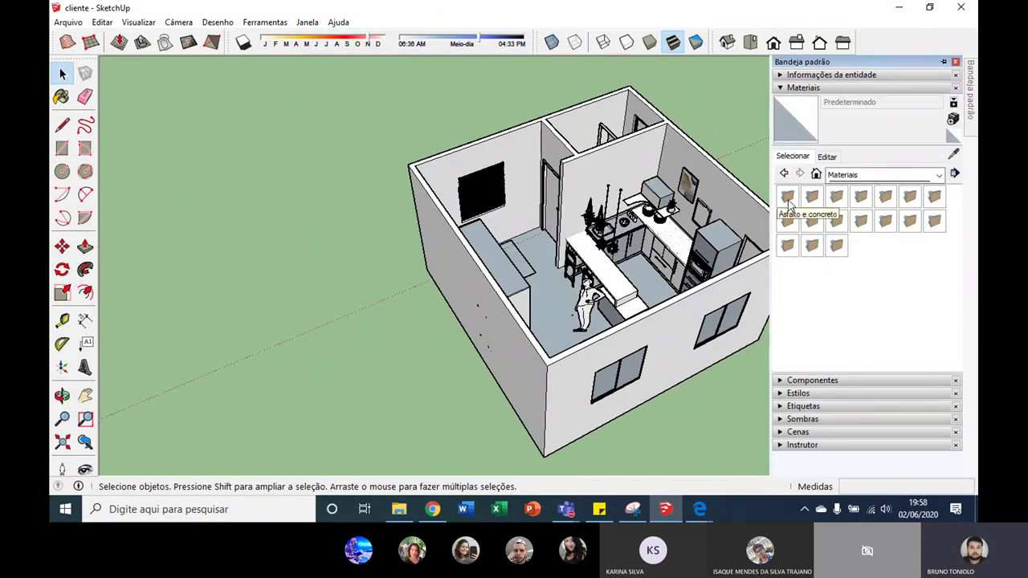
Open the collection Details menu beside the collection dropdown.
left_click(941, 175)
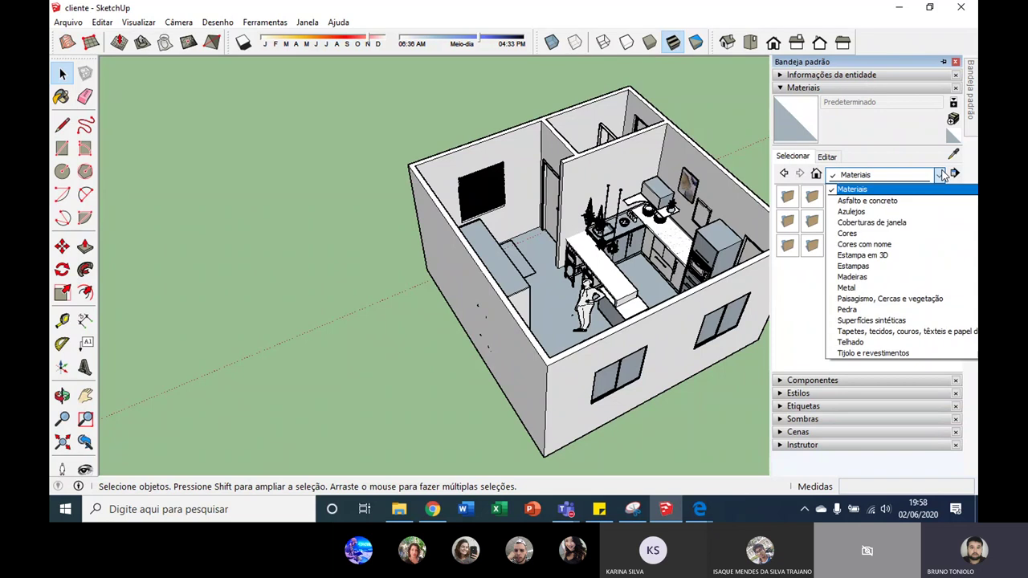
left_click(953, 175)
left_click(953, 175)
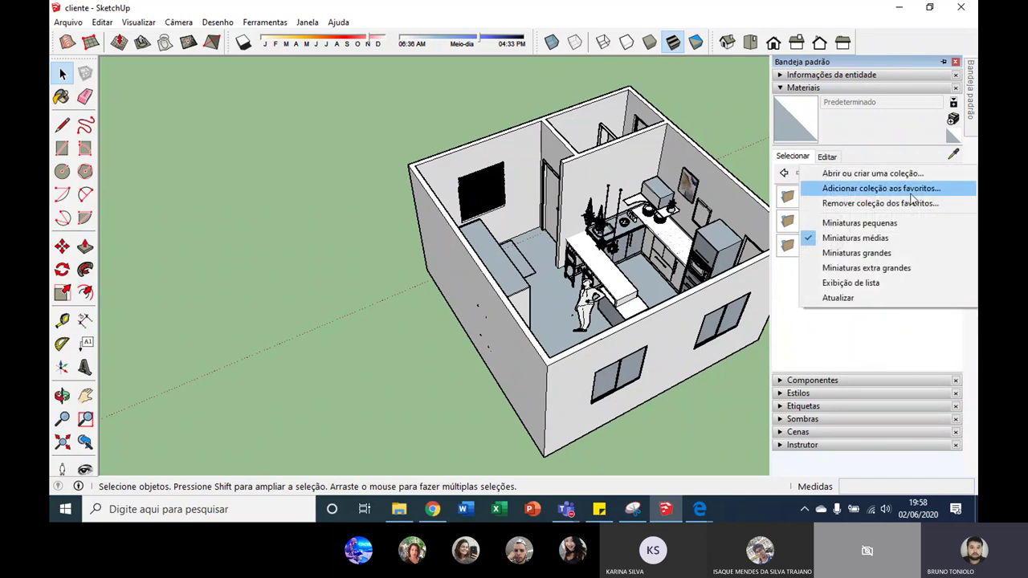
left_click(898, 156)
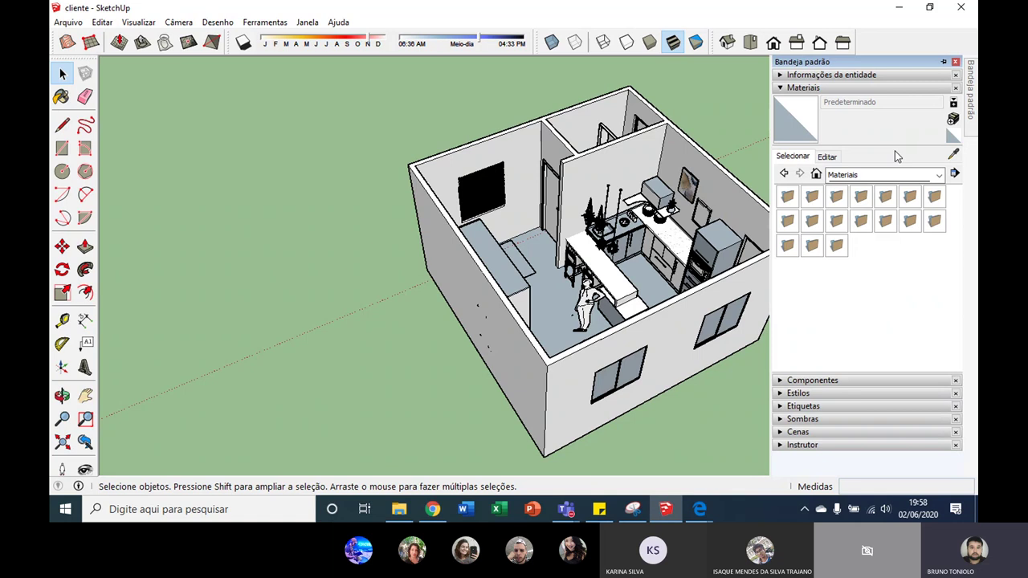
left_click(954, 171)
Select Downloads\medieval_blocks_06_1k_jpg as the folder in 'Abrir ou criar uma coleção'.
left_click(861, 175)
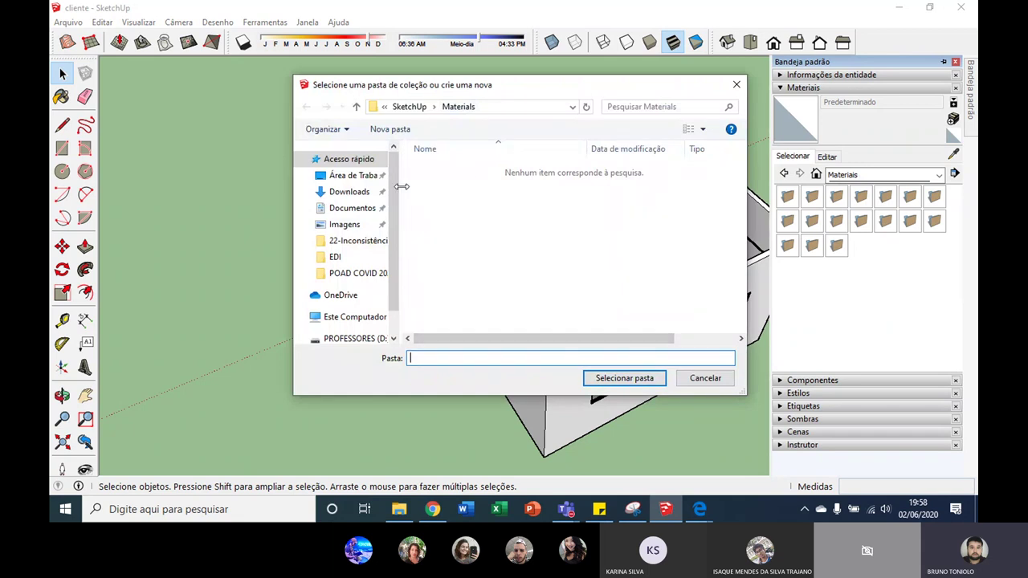
left_click(349, 191)
left_click(438, 188)
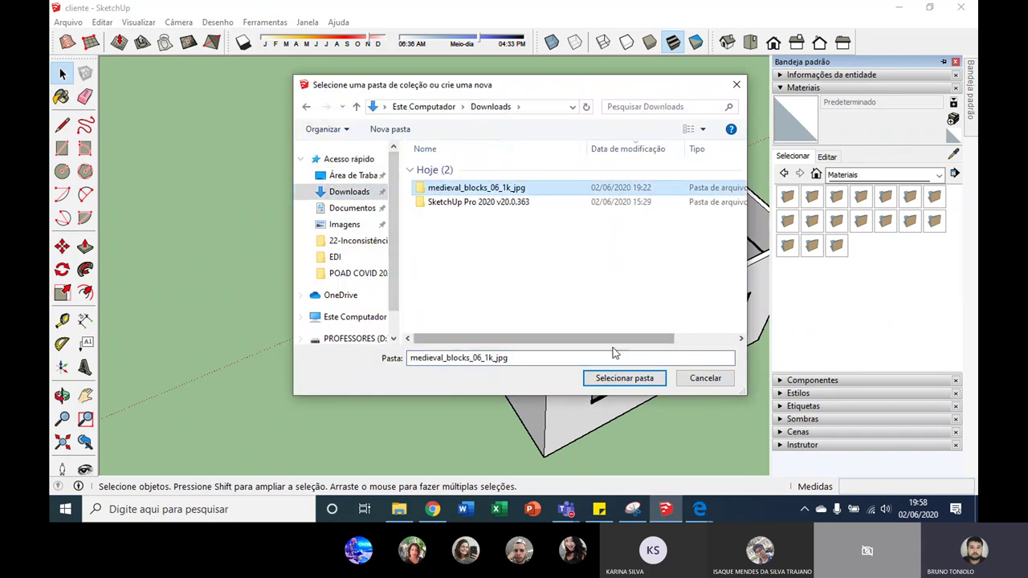
double_click(476, 192)
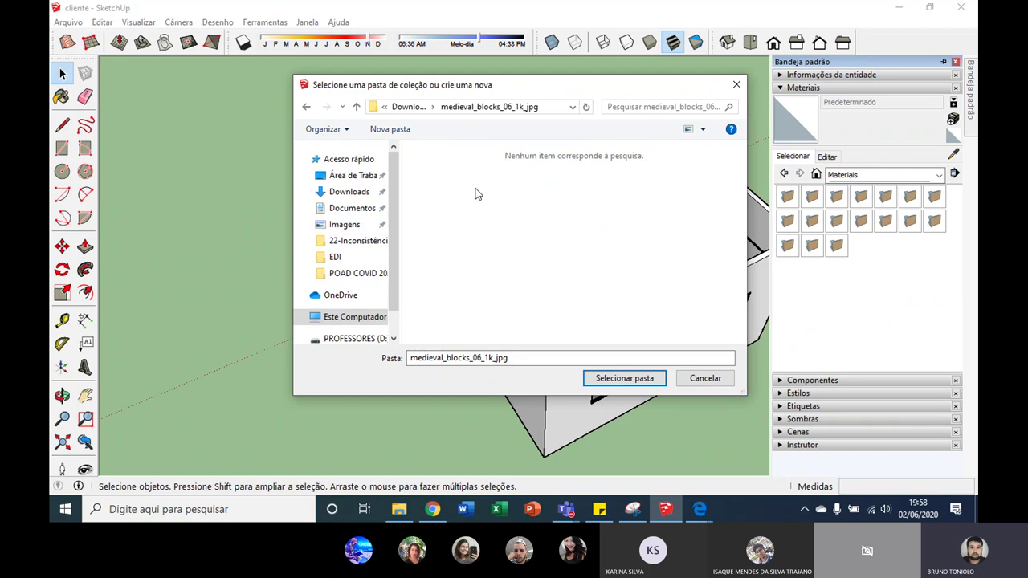
left_click(306, 106)
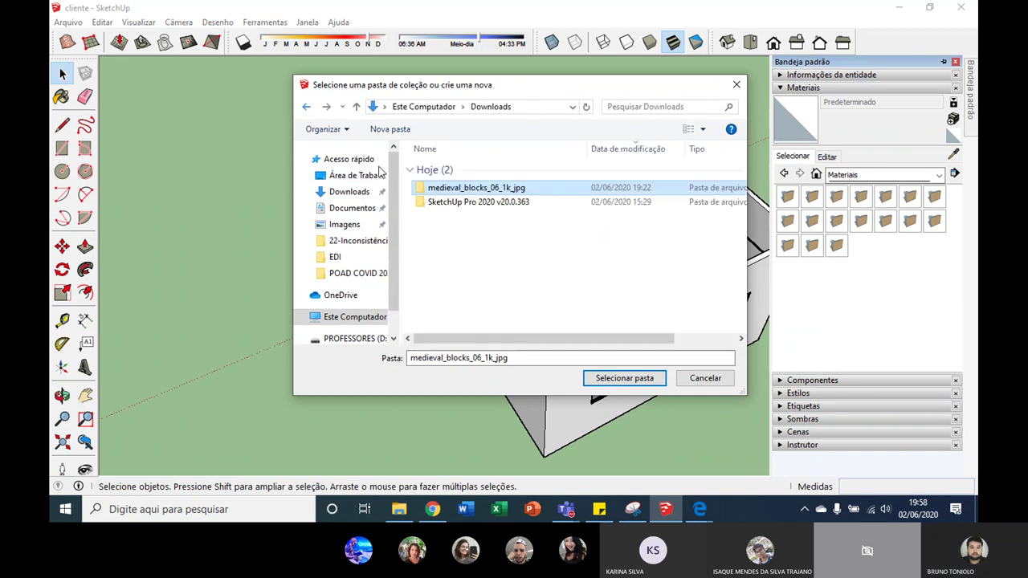
left_click(610, 377)
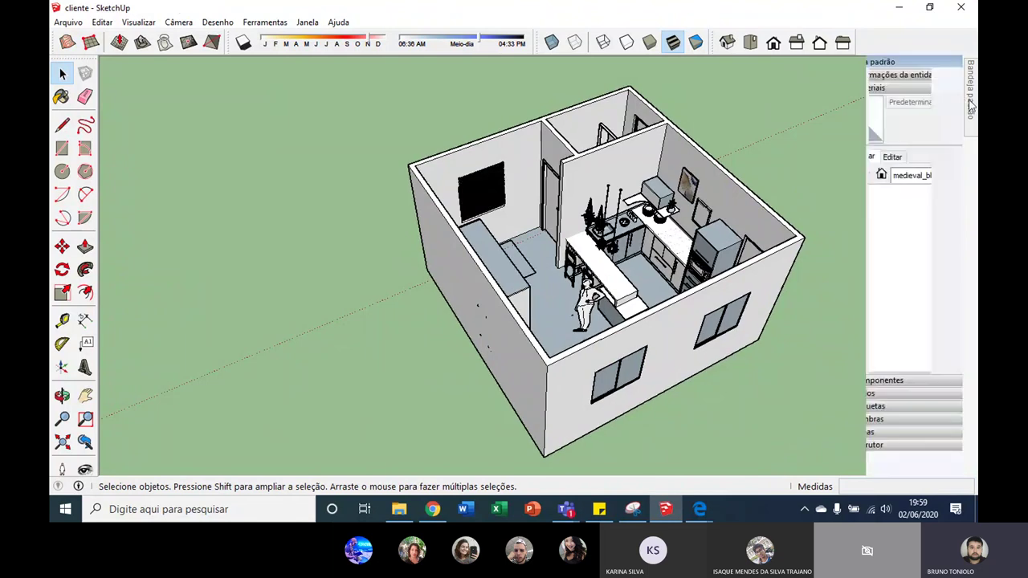
Select the medieval_blocks_06_1k_jpg collection and check its options menu.
left_click(939, 175)
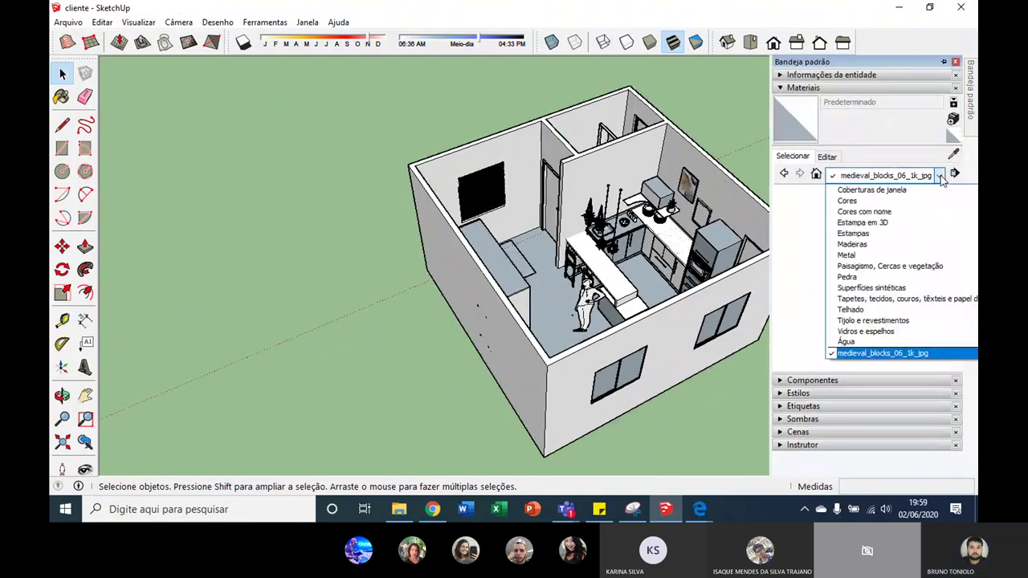
left_click(883, 352)
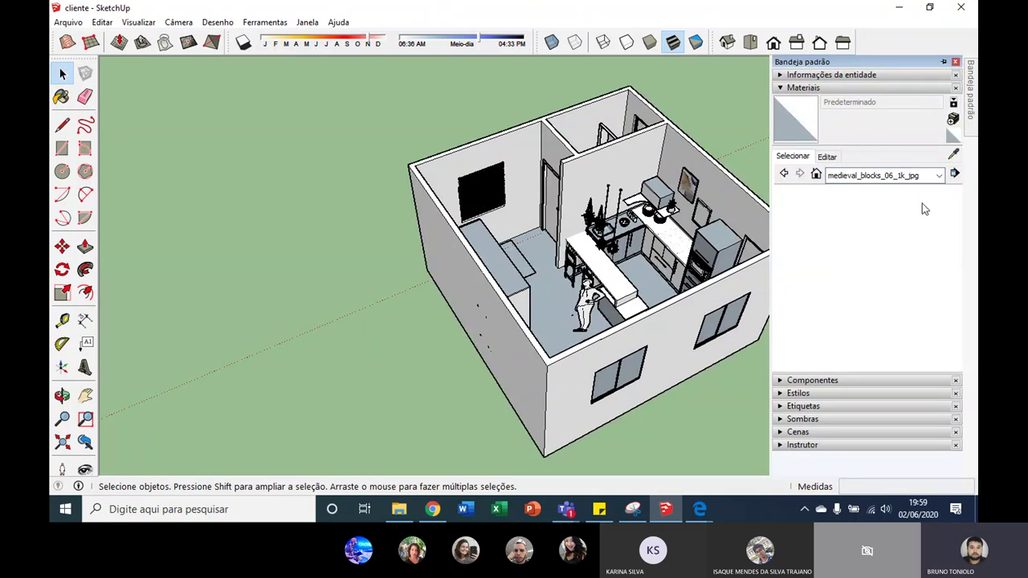
left_click(954, 173)
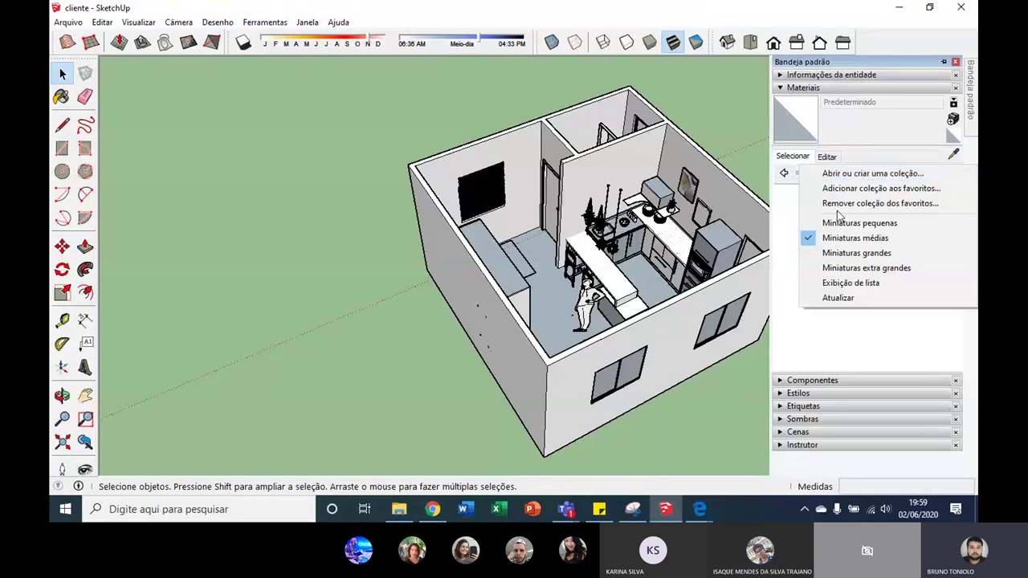
left_click(846, 204)
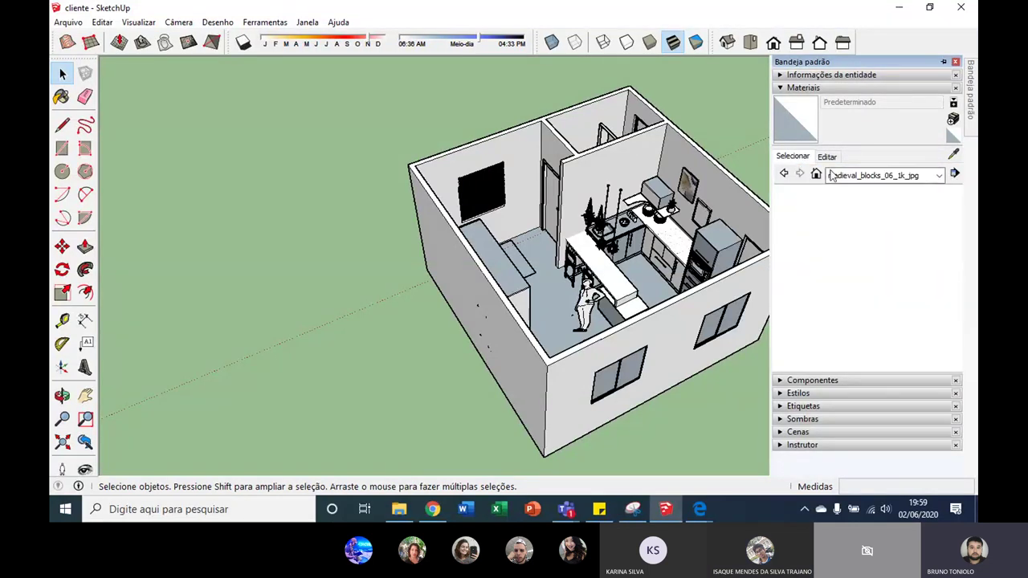
Browse the Coberturas de janela, Materiais and No modelo collections, then reselect medieval_blocks_06_1k_jpg.
left_click(846, 175)
left_click(845, 175)
left_click(846, 175)
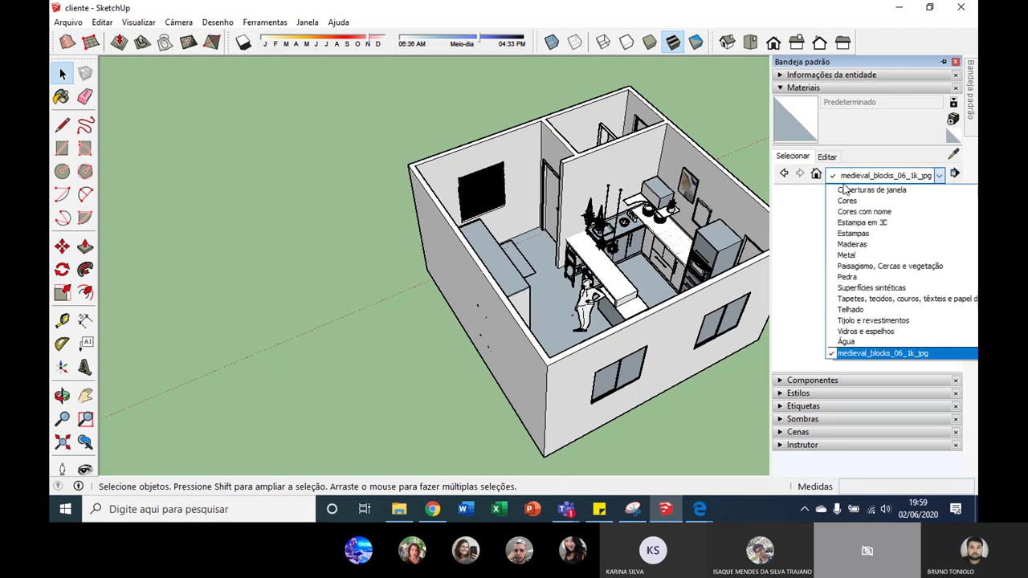
left_click(841, 191)
left_click(870, 177)
scroll(872, 199, "up", 2)
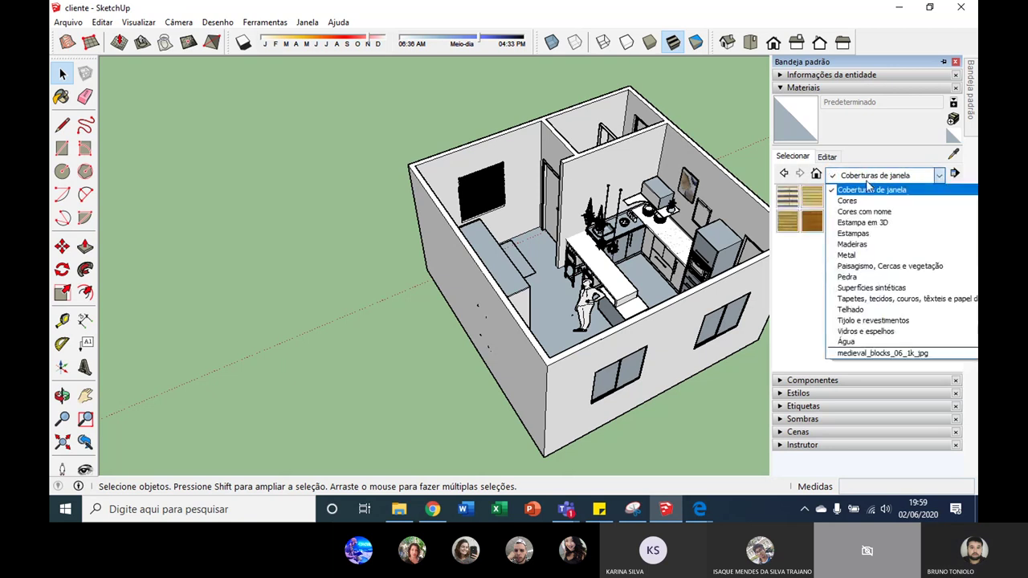
scroll(871, 199, "up", 2)
scroll(871, 200, "up", 2)
left_click(871, 201)
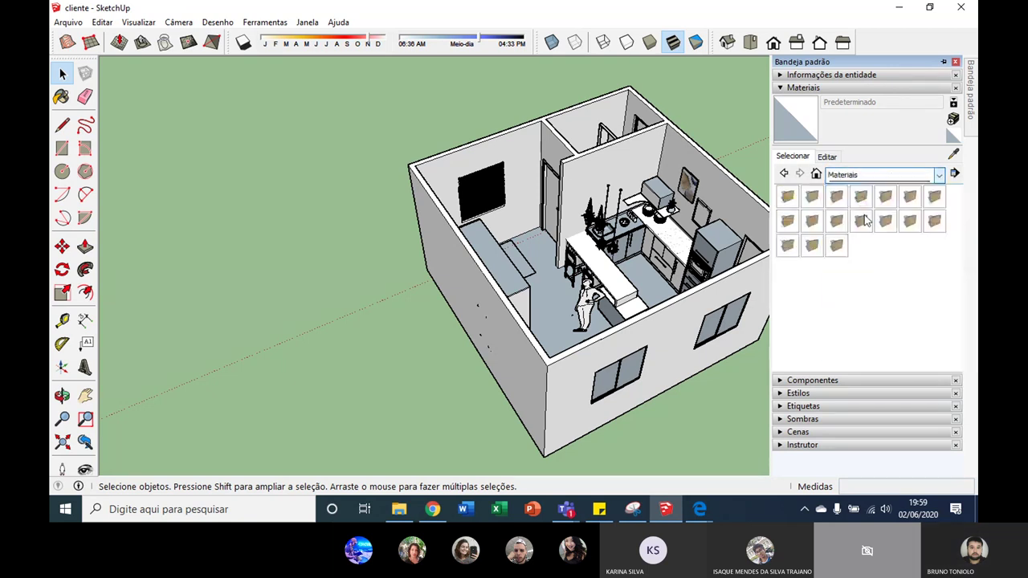
left_click(933, 175)
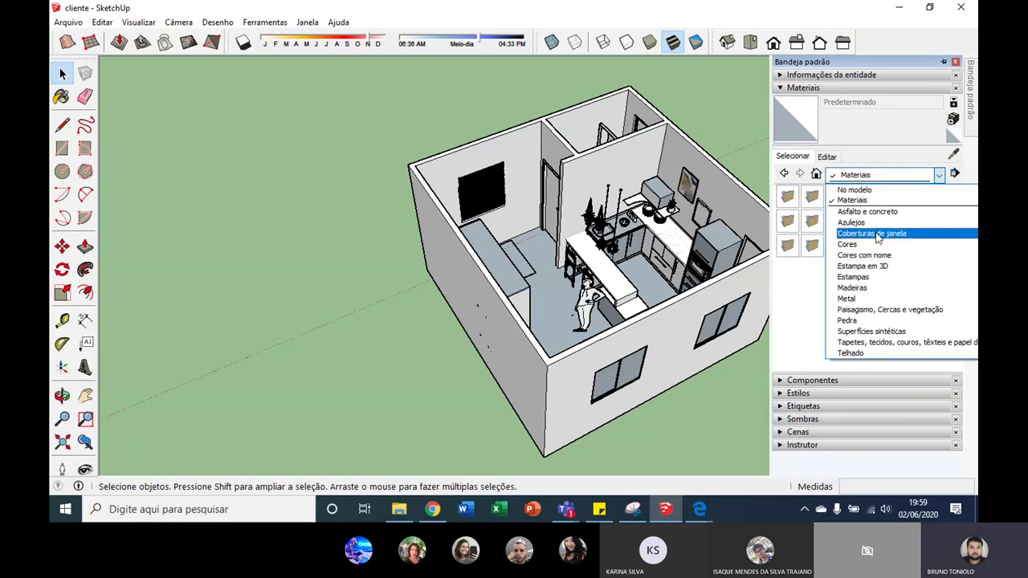
left_click(869, 190)
left_click(901, 177)
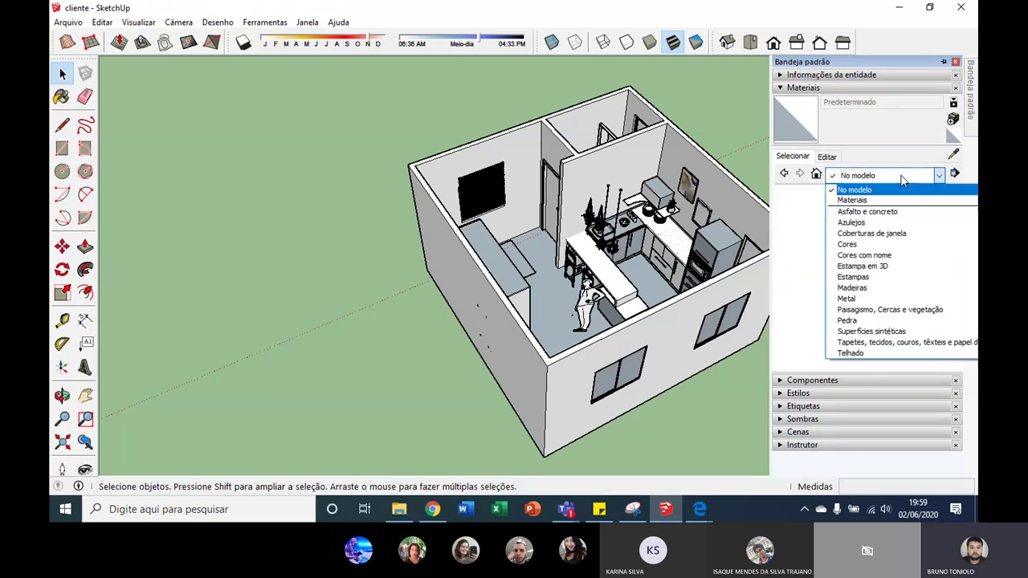
scroll(903, 225, "down", 2)
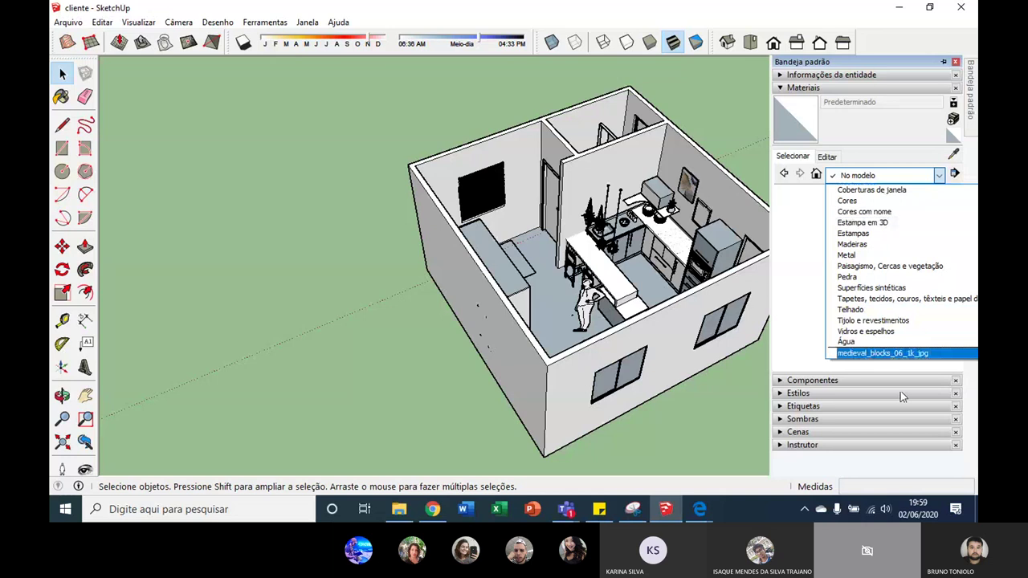
left_click(881, 354)
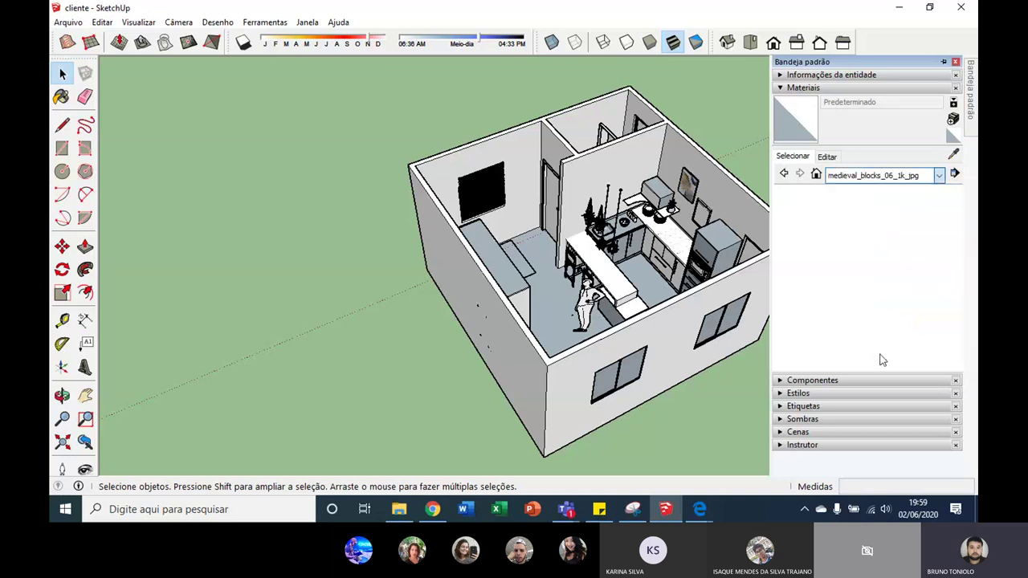
Remove medieval_blocks_06_1k_jpg from the favourite collections and return to Chrome.
left_click(954, 174)
left_click(859, 204)
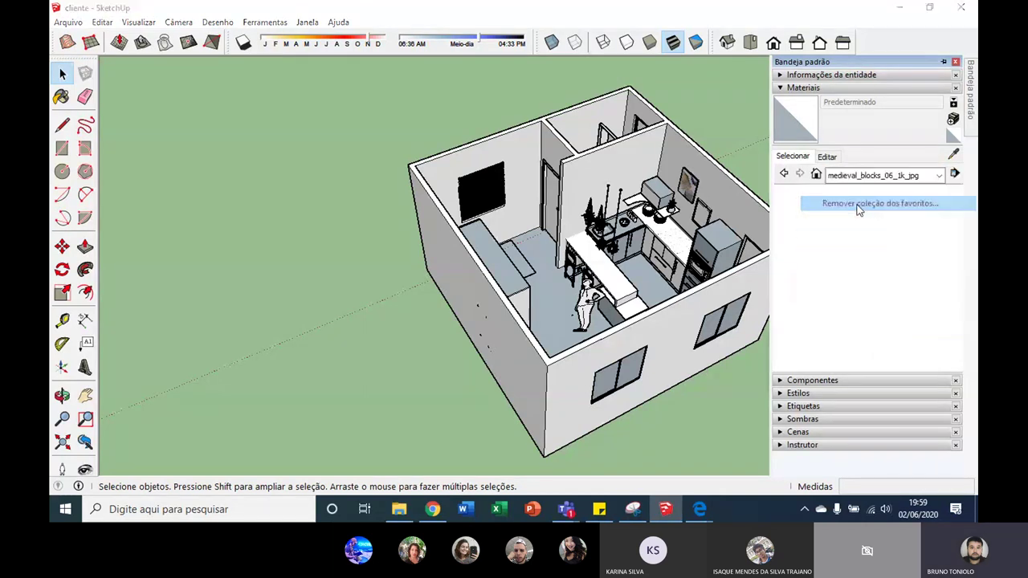
left_click(584, 308)
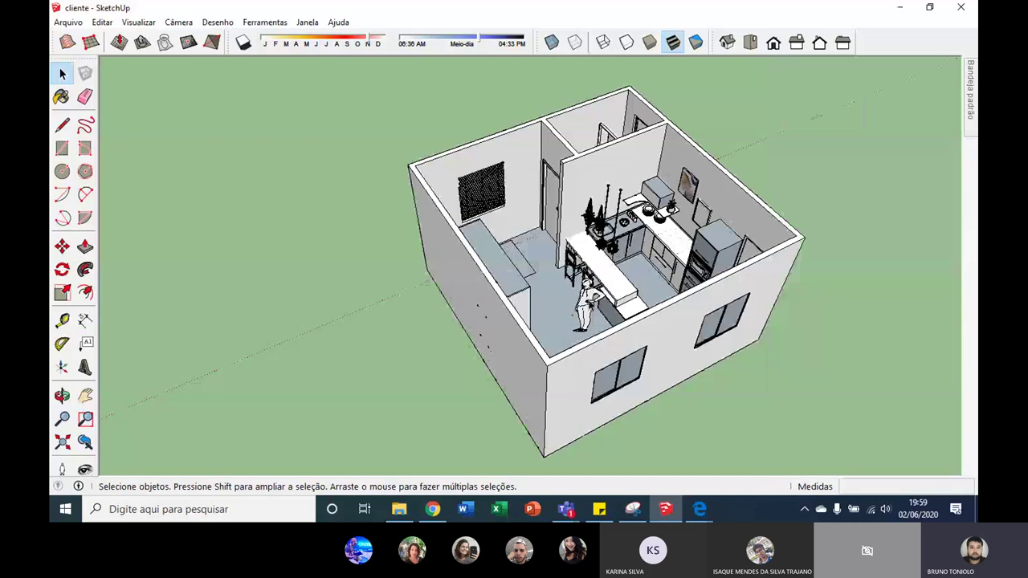
left_click(433, 510)
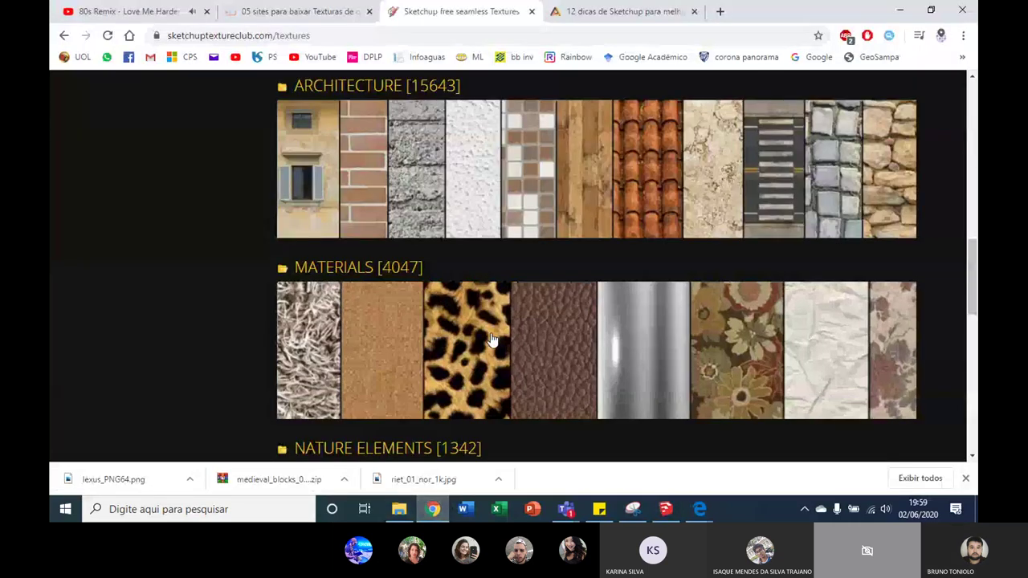
Browse the Texture Club categories to reach the ARCHITECTURE textures page.
scroll(493, 339, "up", 3)
scroll(491, 338, "down", 3)
scroll(489, 345, "down", 3)
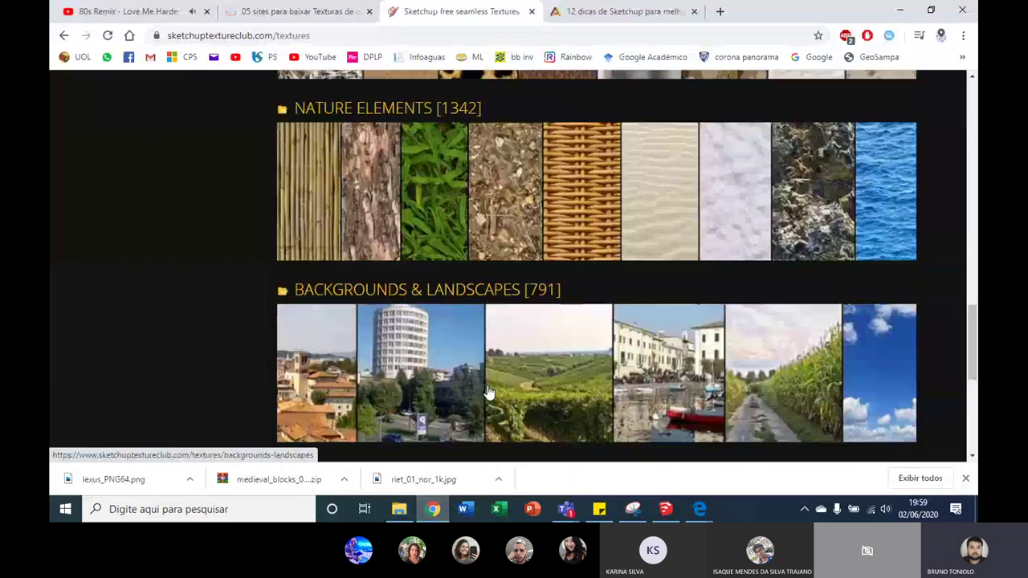
scroll(489, 392, "up", 5)
scroll(458, 305, "up", 3)
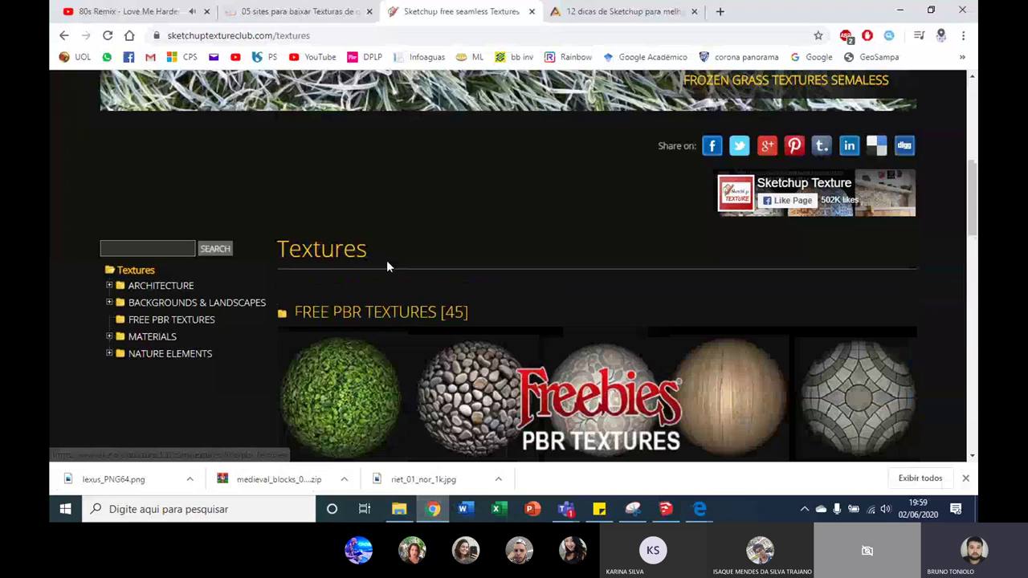
scroll(363, 265, "down", 1)
scroll(457, 209, "down", 2)
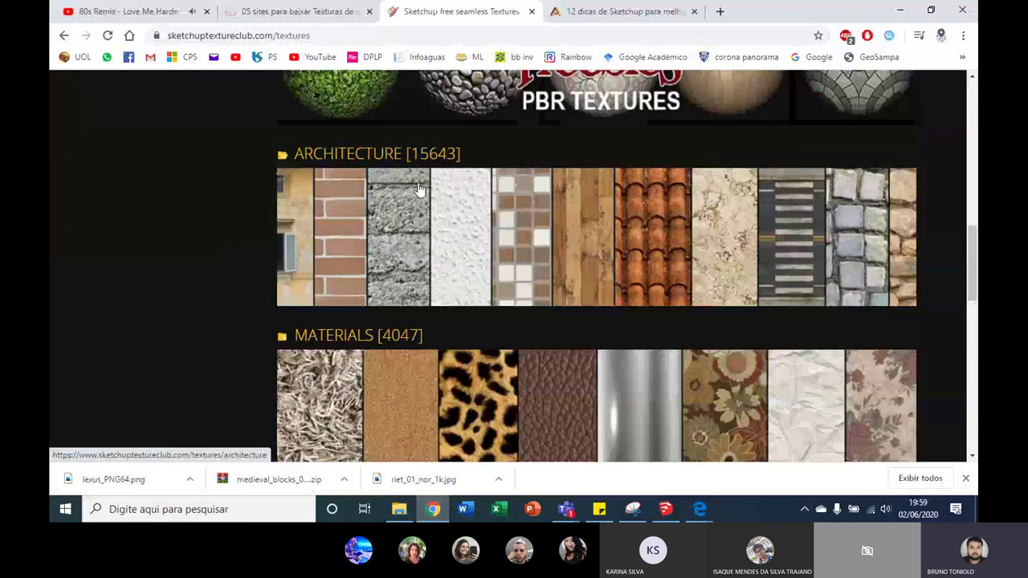
scroll(442, 193, "down", 1)
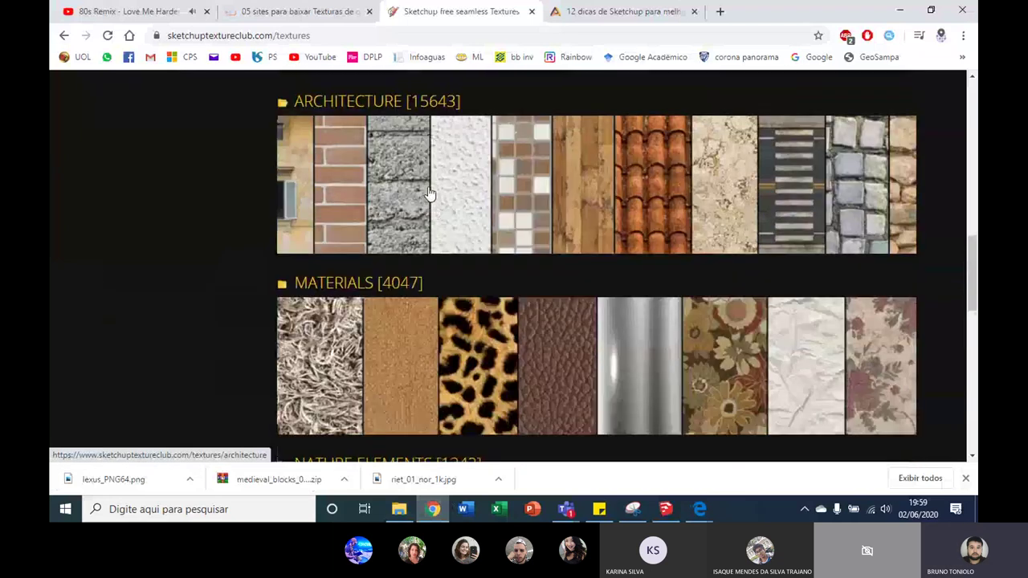
scroll(406, 277, "down", 3)
scroll(418, 241, "down", 1)
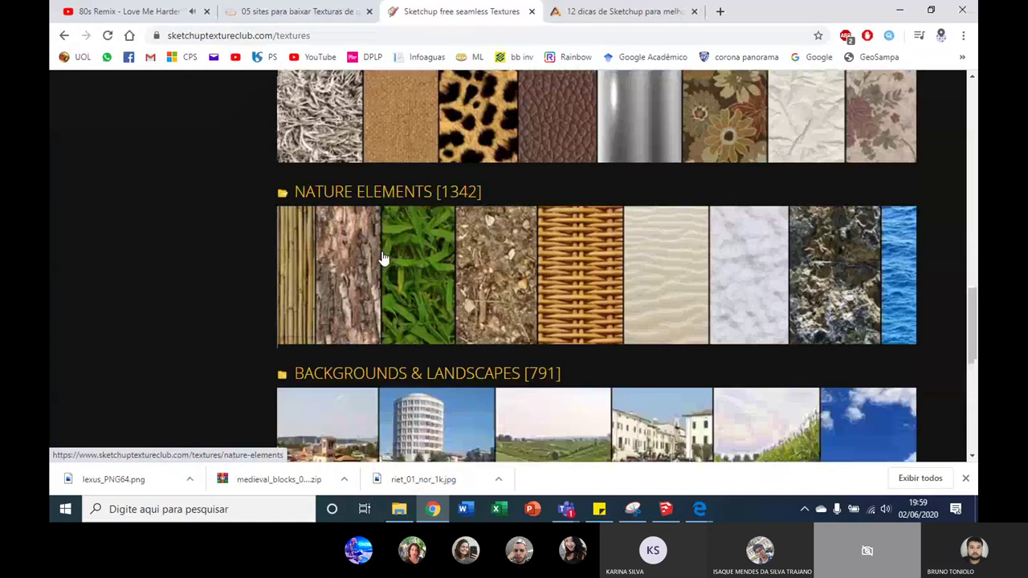
scroll(522, 209, "down", 1)
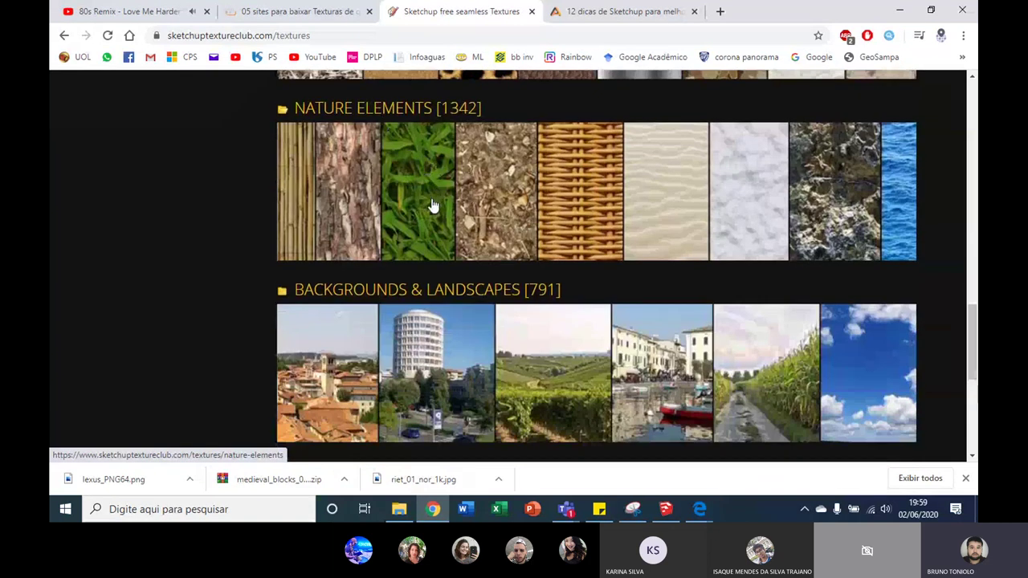
scroll(431, 217, "down", 2)
scroll(424, 245, "down", 2)
scroll(425, 247, "up", 1)
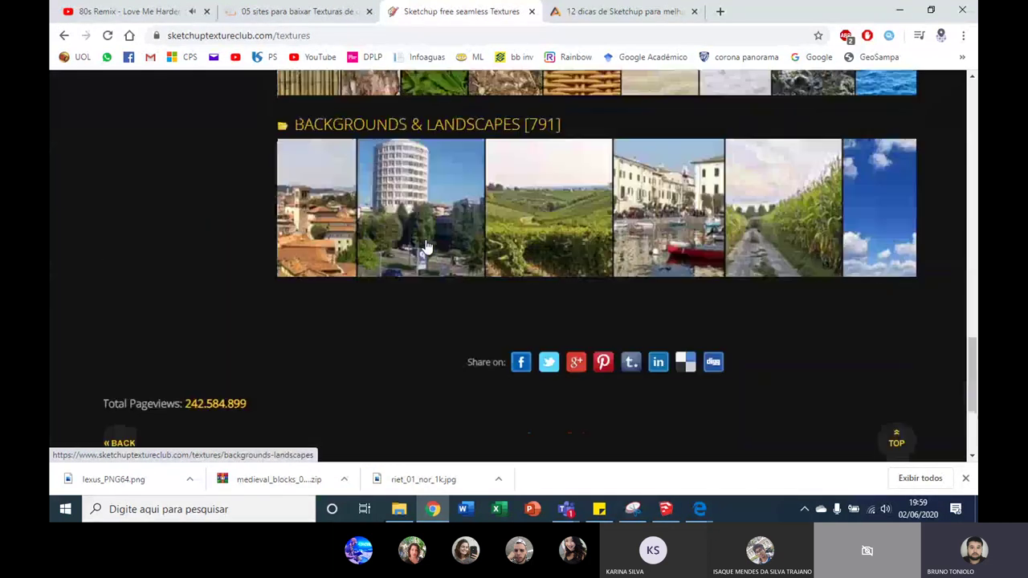
scroll(422, 243, "up", 6)
scroll(414, 245, "up", 4)
scroll(417, 265, "down", 2)
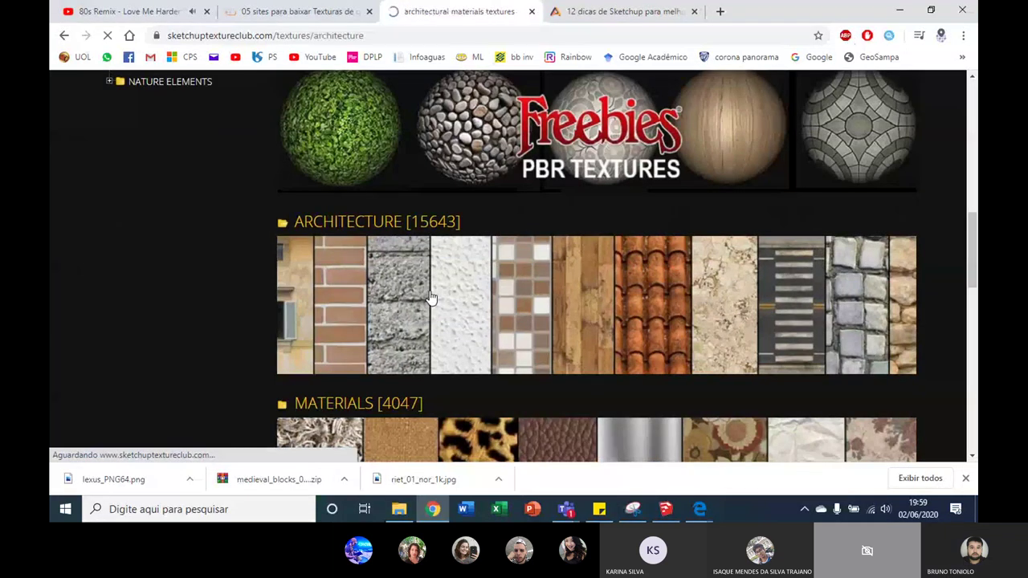
Scroll through the Architecture textures page to find the BRICKS category.
scroll(430, 277, "down", 4)
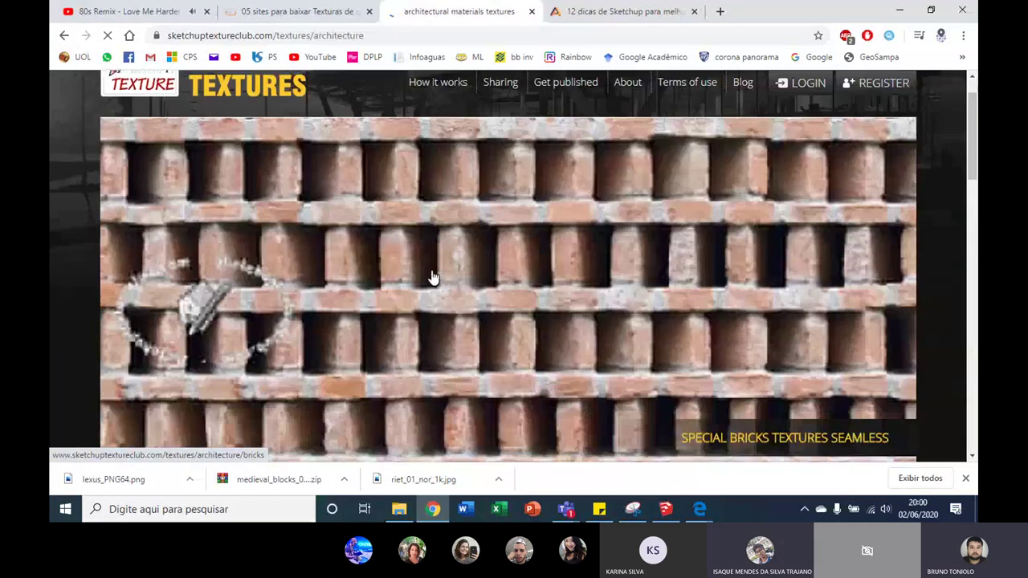
scroll(431, 271, "down", 3)
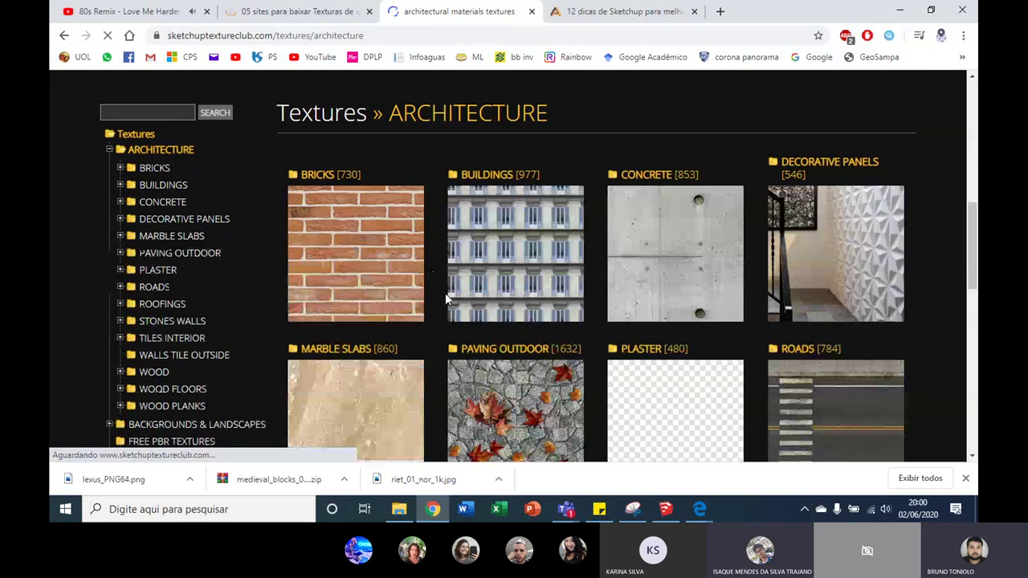
scroll(470, 281, "down", 3)
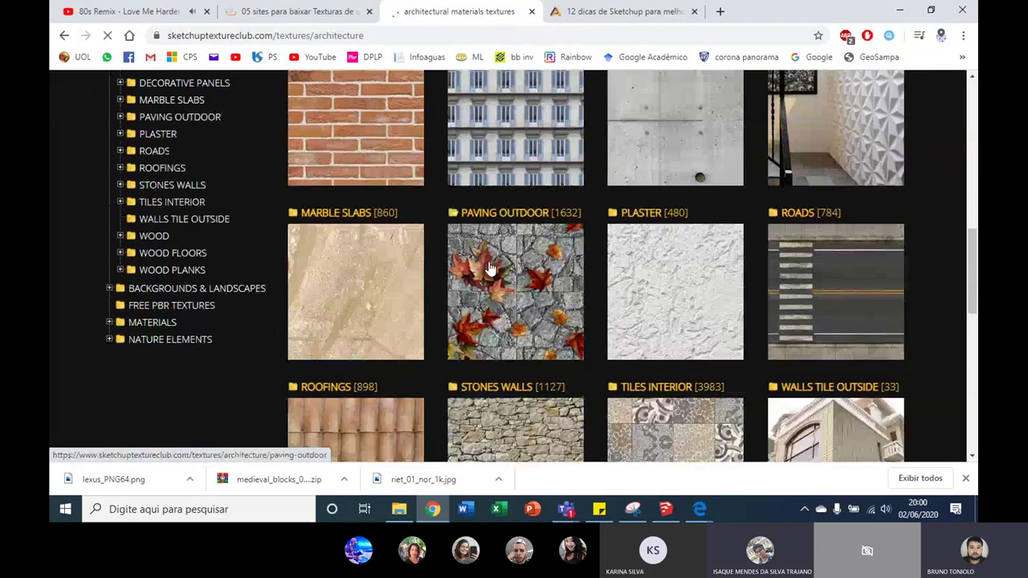
scroll(490, 270, "down", 3)
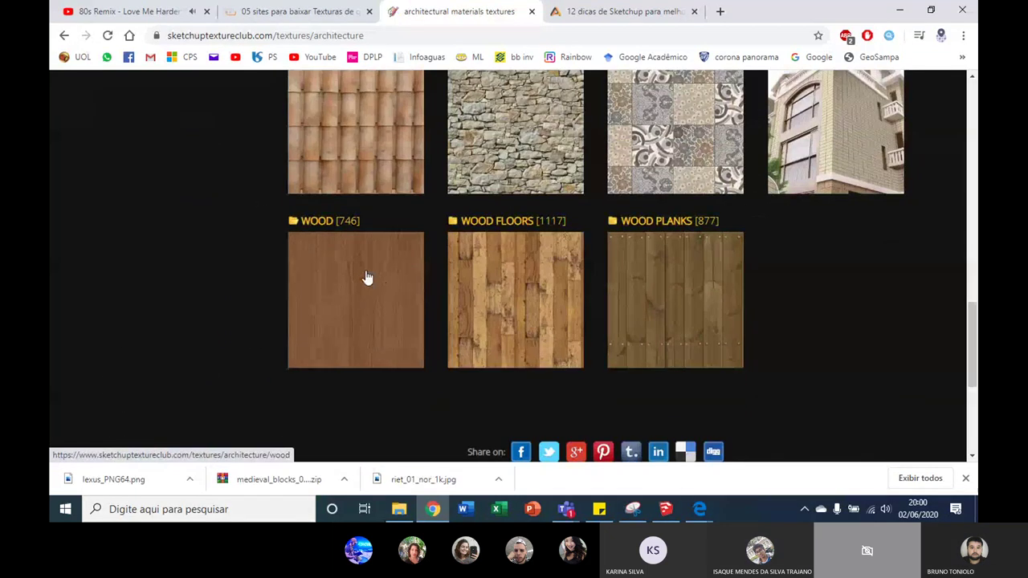
scroll(385, 286, "up", 5)
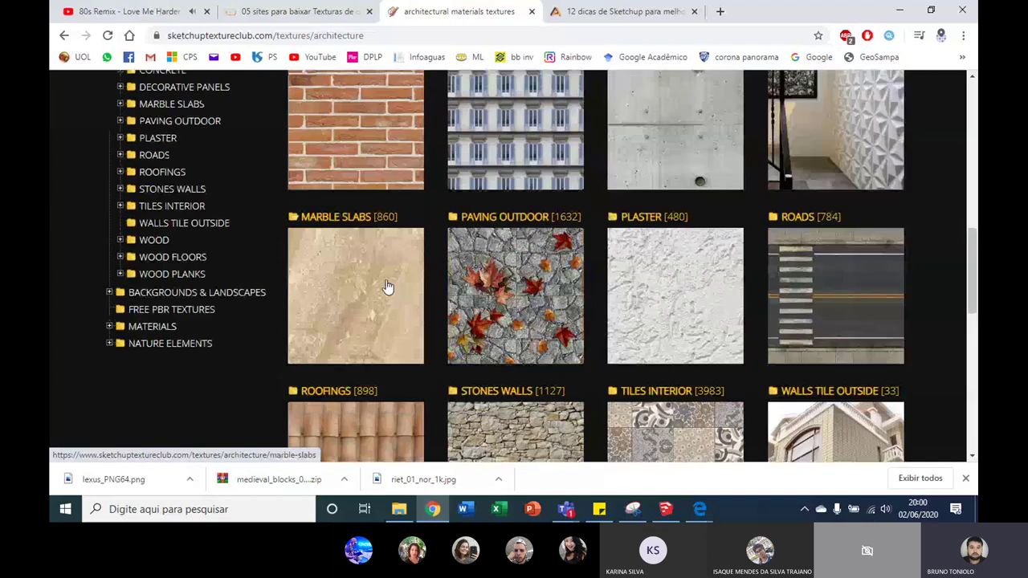
scroll(386, 286, "up", 4)
scroll(385, 285, "down", 2)
scroll(168, 293, "down", 1)
scroll(168, 293, "down", 2)
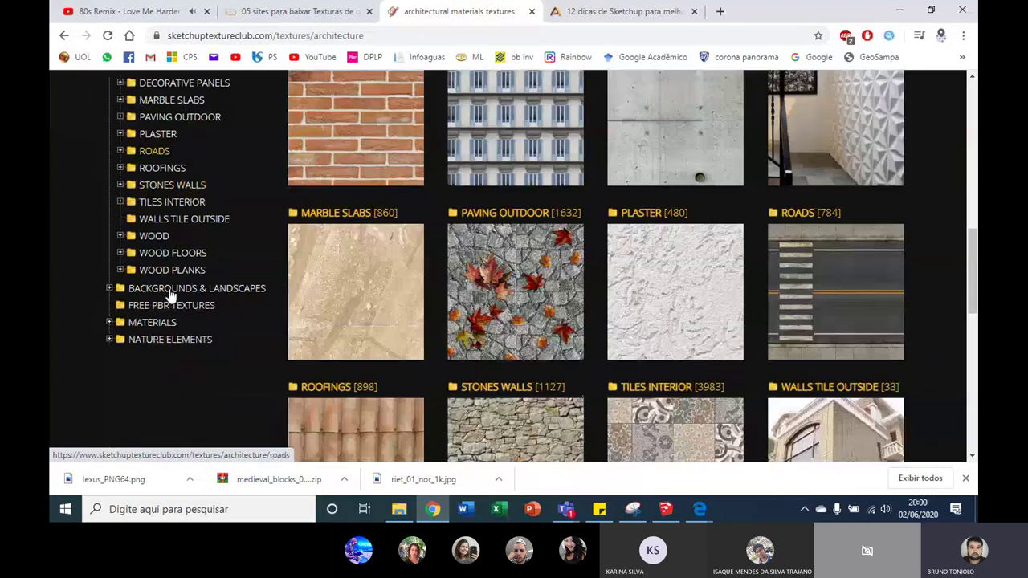
scroll(153, 270, "up", 3)
scroll(141, 257, "down", 1)
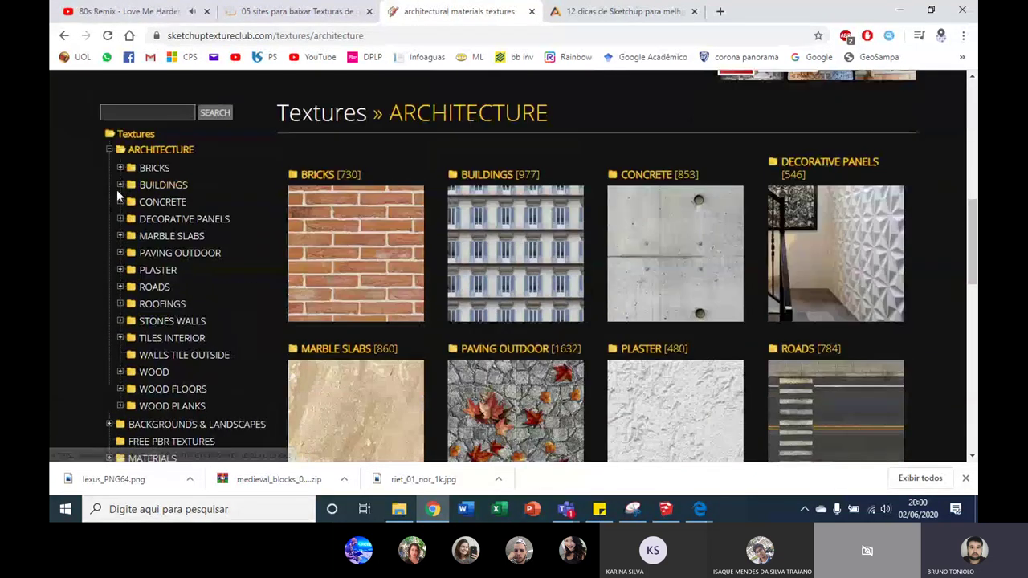
Expand BRICKS in the category tree and open its page of seven brick subcategories.
left_click(120, 169)
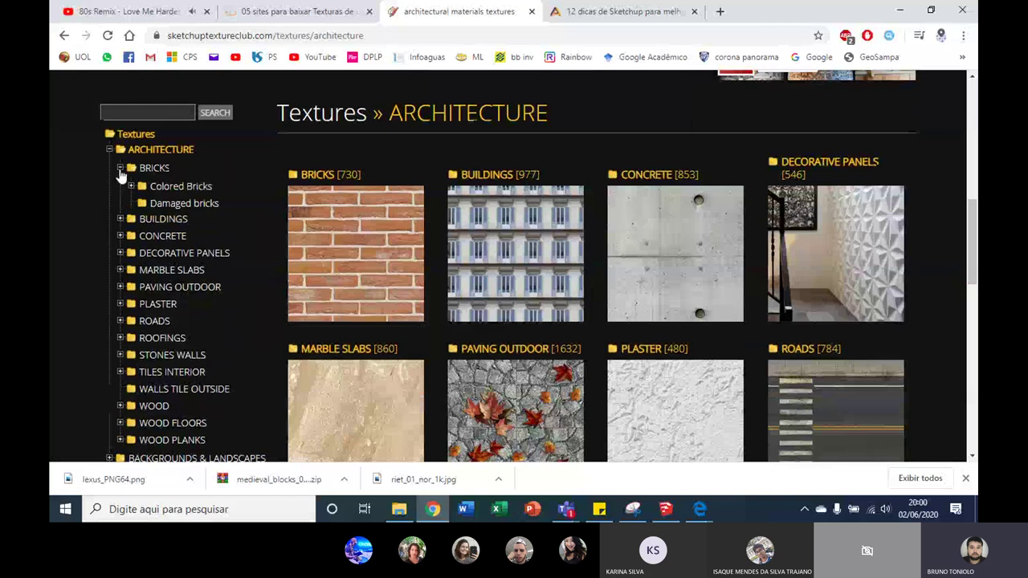
left_click(148, 170)
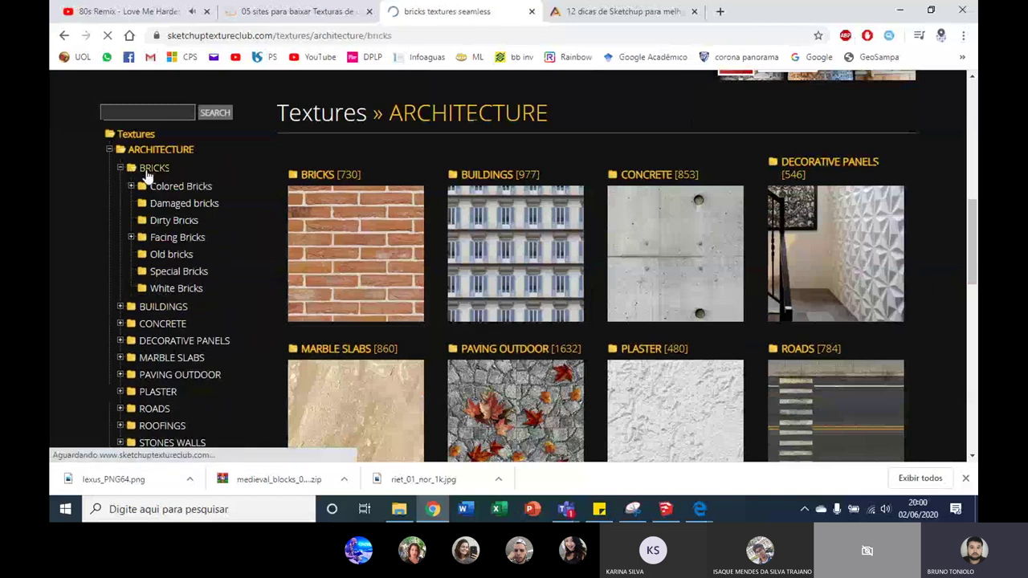
scroll(314, 266, "down", 2)
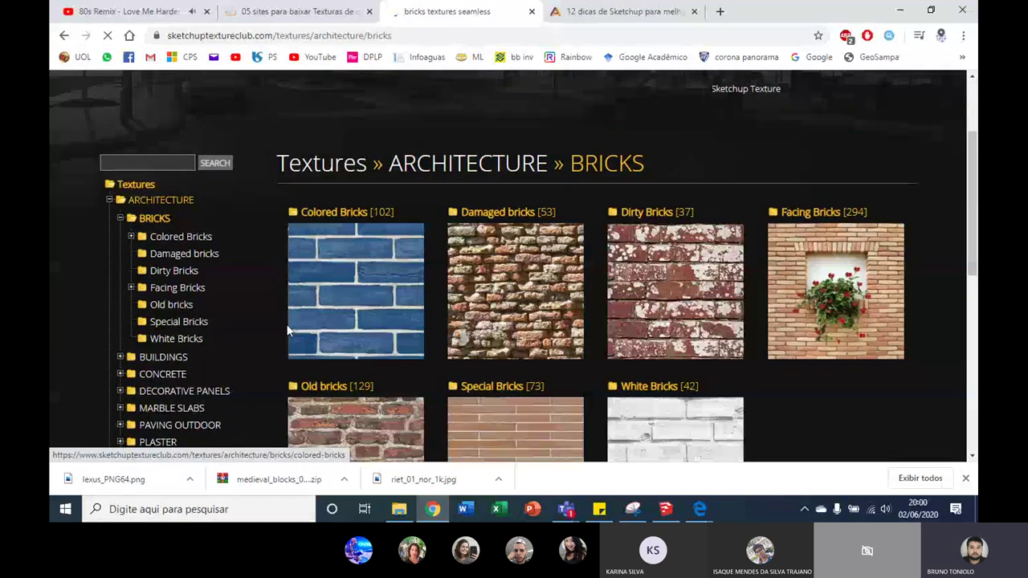
scroll(428, 269, "down", 2)
scroll(337, 215, "up", 1)
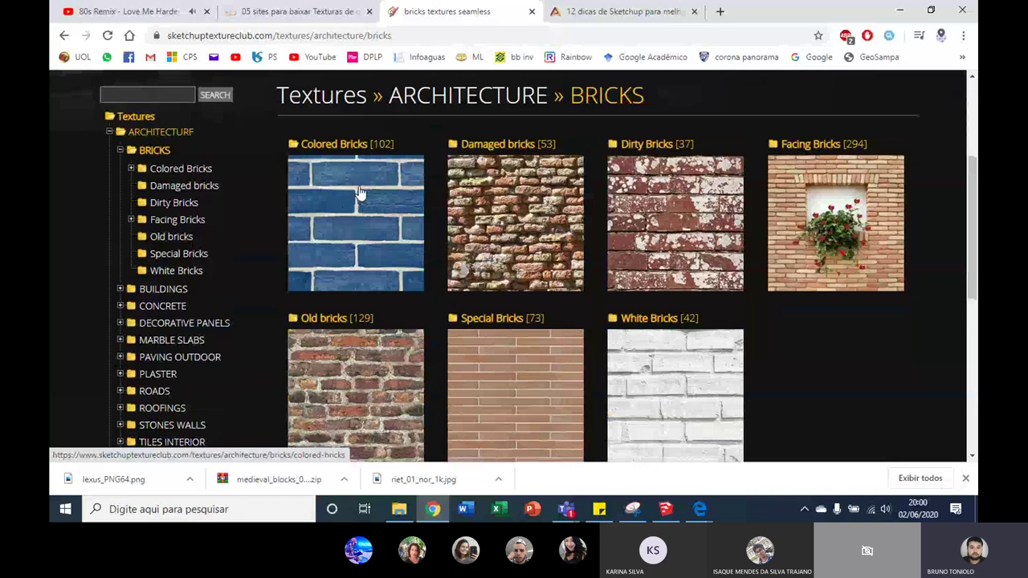
Open the Damaged bricks collection and its texture seamless 19659 page.
left_click(506, 199)
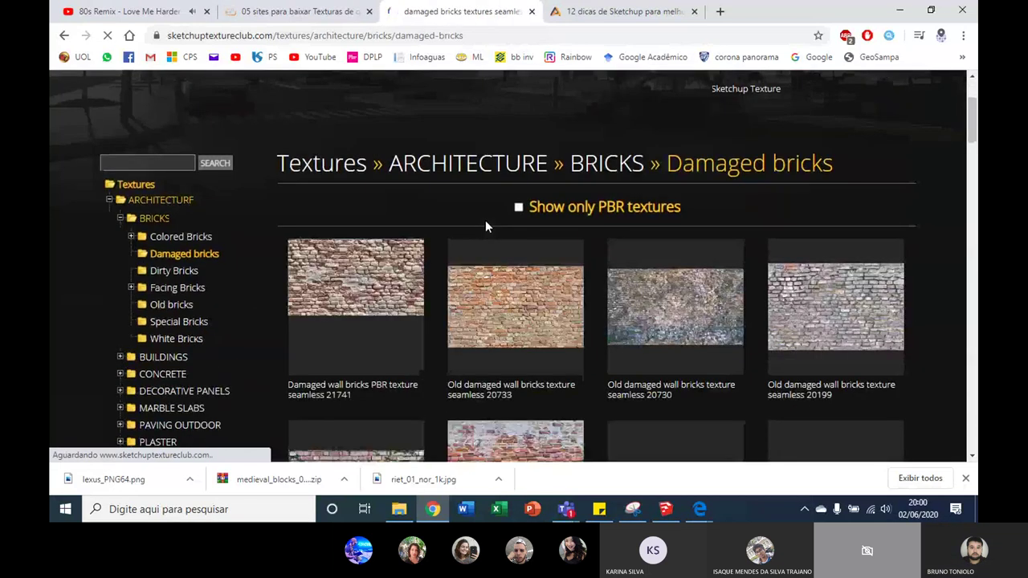
scroll(485, 227, "down", 1)
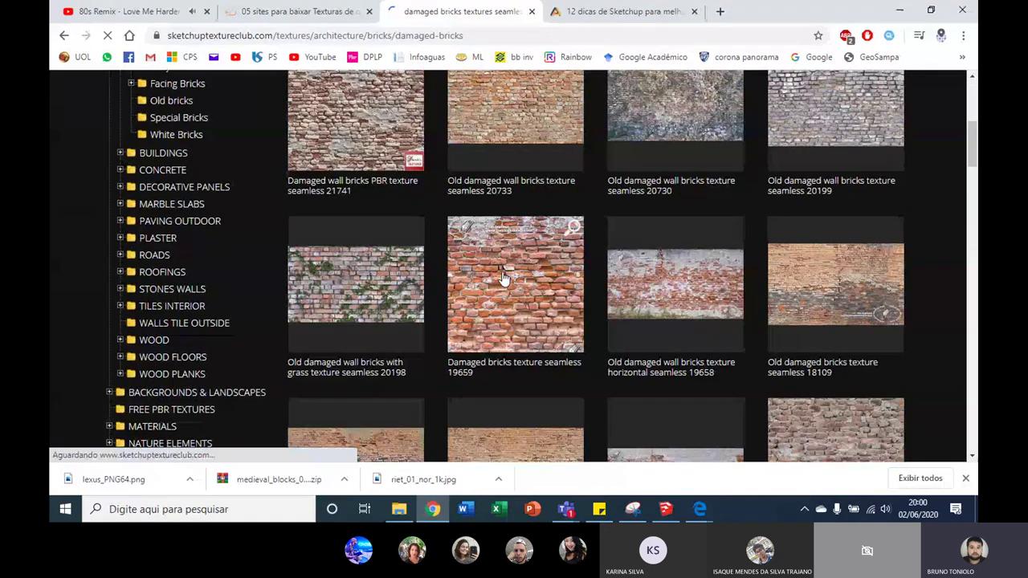
left_click(504, 277)
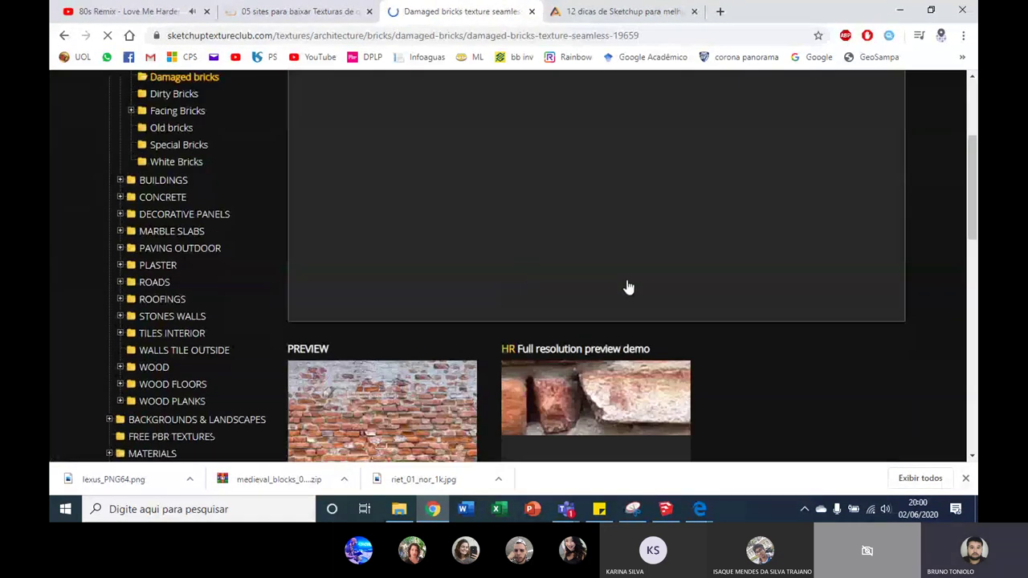
Review texture 19659 and try its FREE USER – LOGIN TO DOWNLOAD option.
scroll(626, 282, "up", 1)
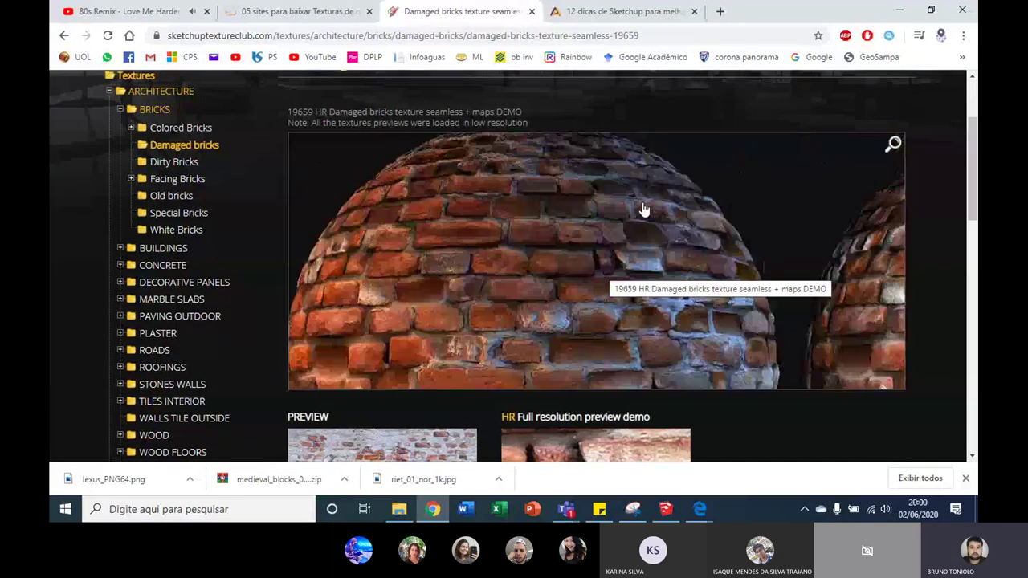
scroll(725, 264, "down", 3)
scroll(559, 323, "down", 1)
scroll(560, 322, "down", 1)
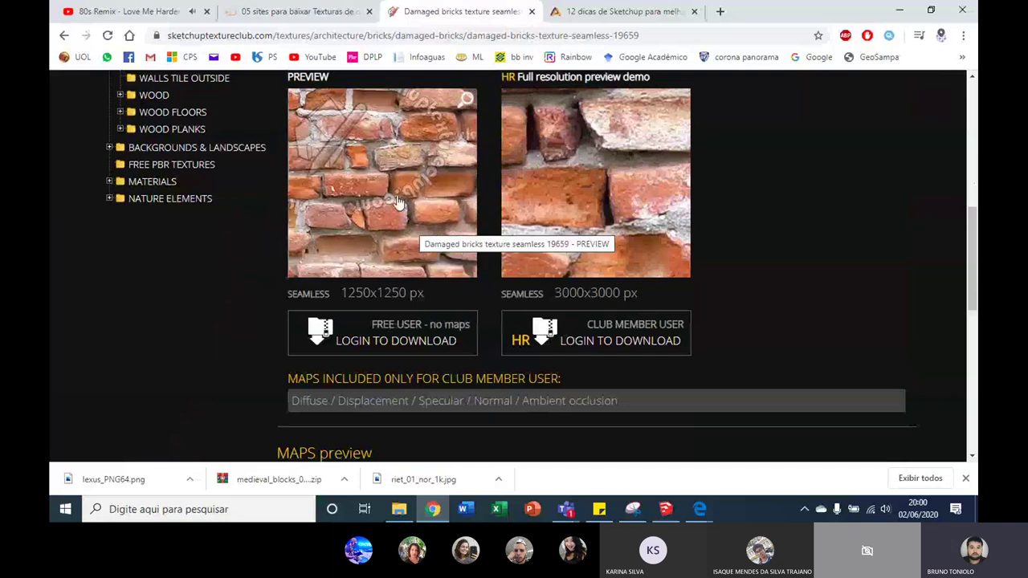
scroll(401, 209, "up", 1)
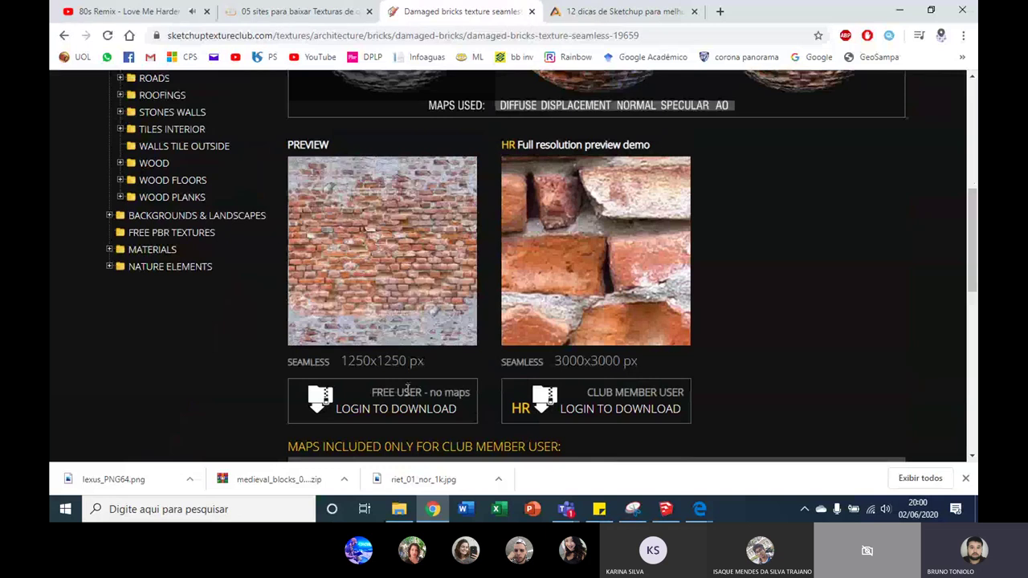
scroll(723, 152, "up", 6)
scroll(664, 216, "down", 5)
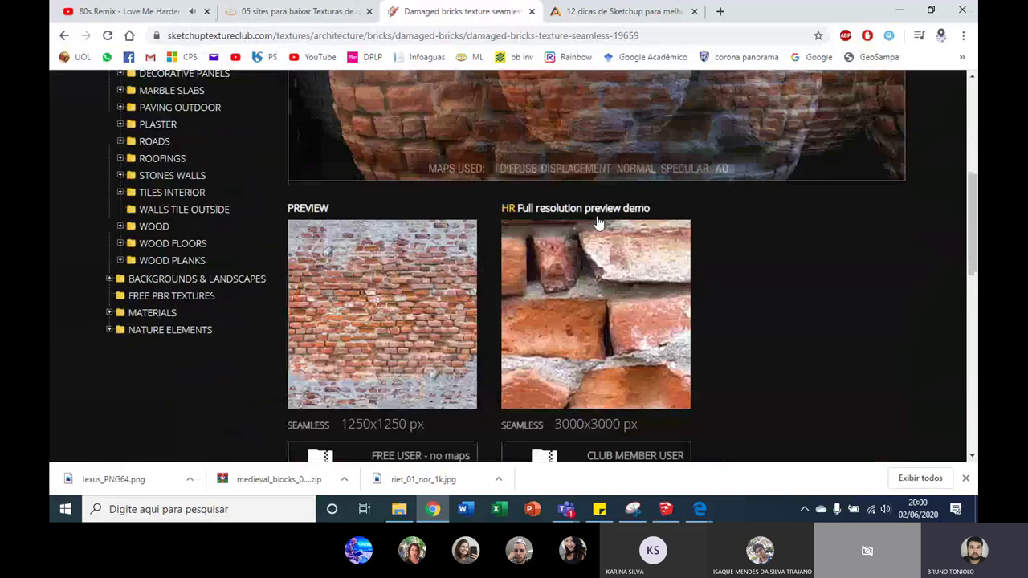
scroll(481, 209, "down", 4)
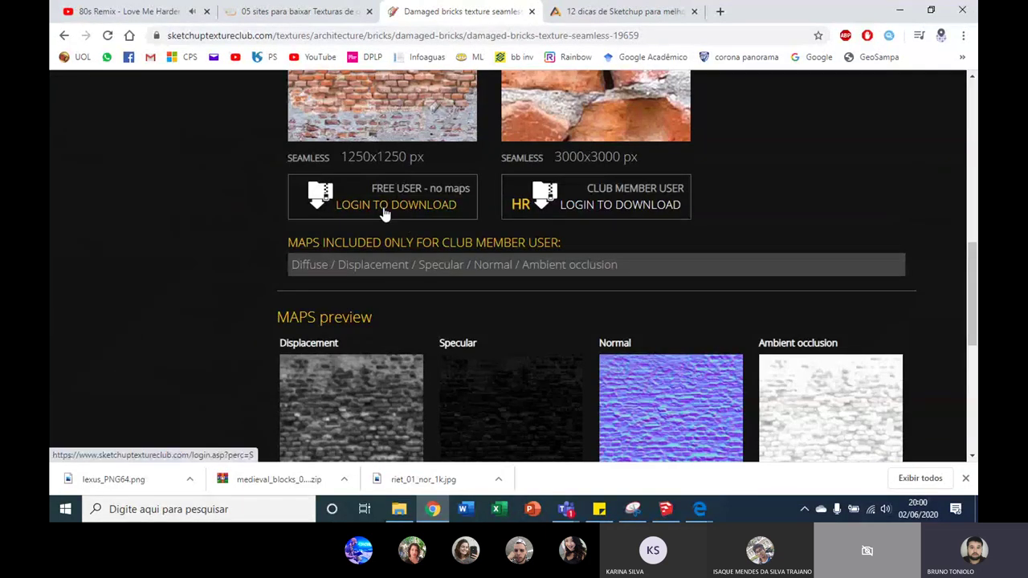
left_click(389, 213)
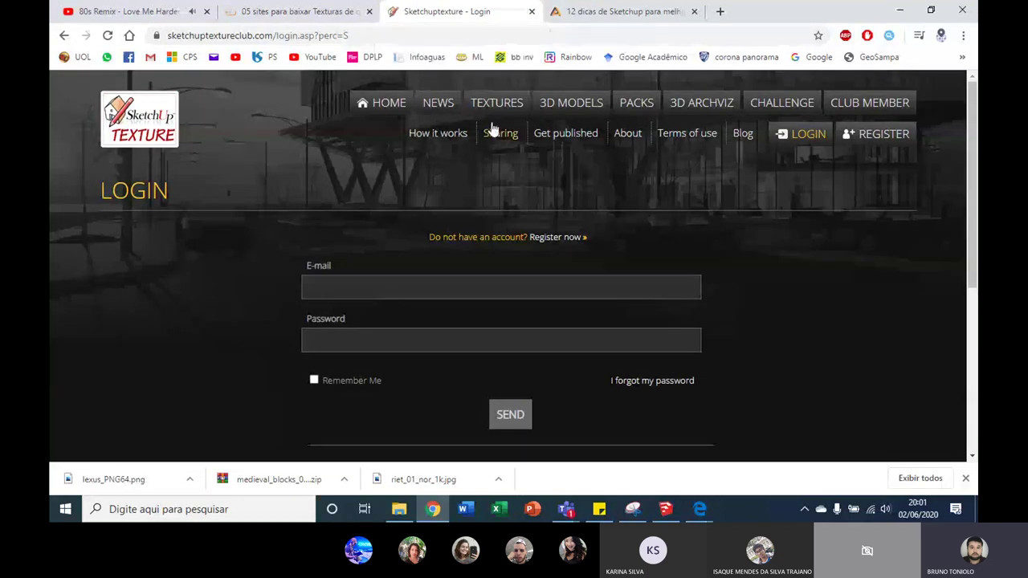
Close the login tab and open pngimg.com from the article's 5. PNGImg entry.
left_click(531, 11)
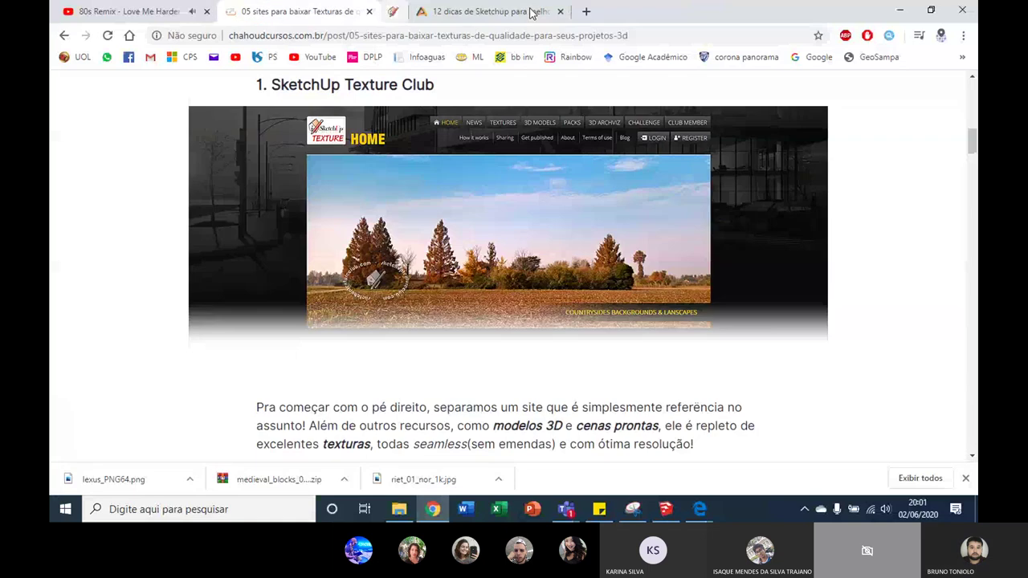
scroll(723, 321, "down", 3)
scroll(723, 322, "down", 4)
left_click_drag(973, 187, 974, 299)
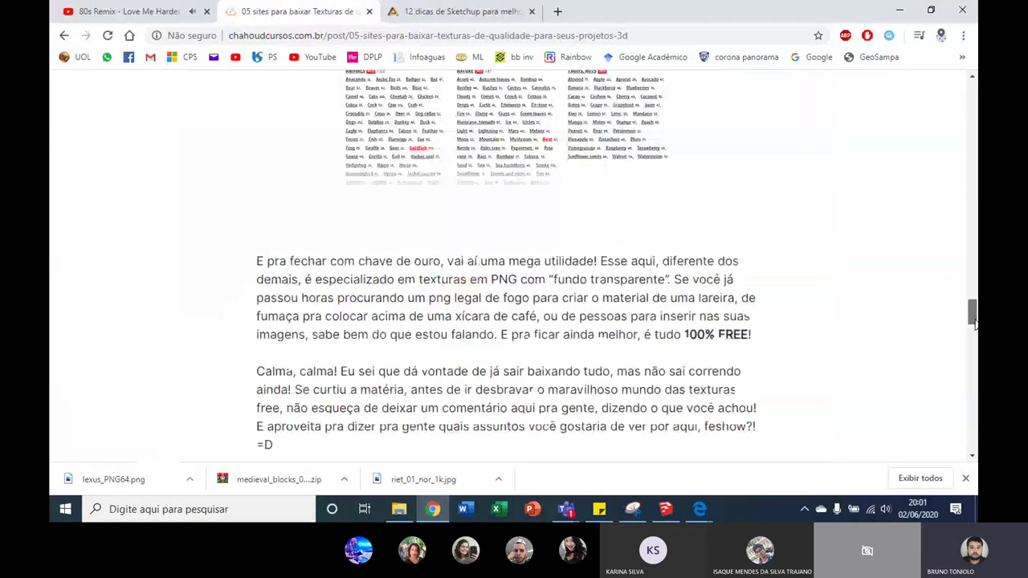
scroll(316, 188, "up", 3)
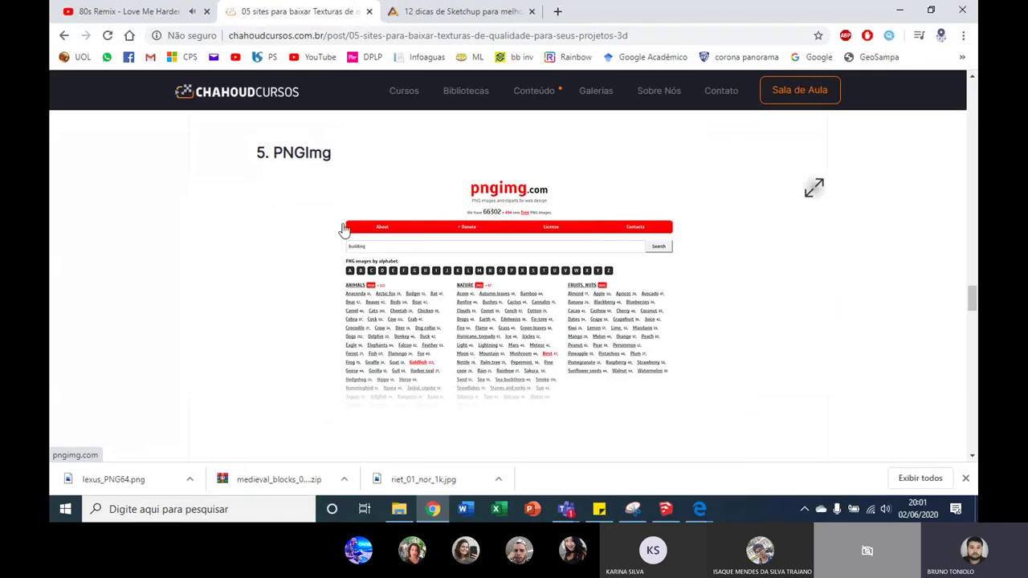
left_click(480, 228)
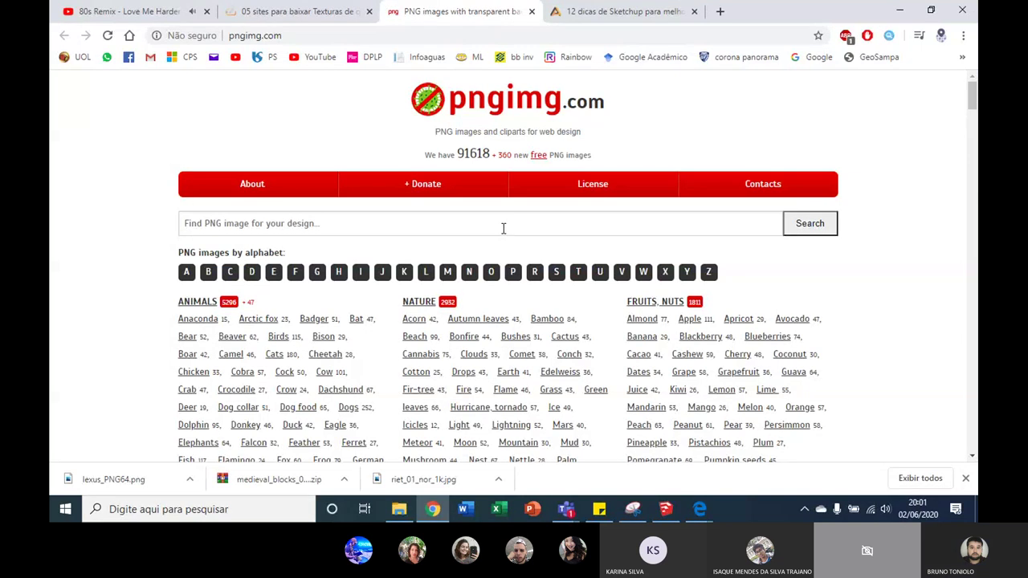
Browse pngimg.com's C listing and open the Cars logo brands gallery.
scroll(504, 228, "down", 2)
scroll(239, 269, "up", 2)
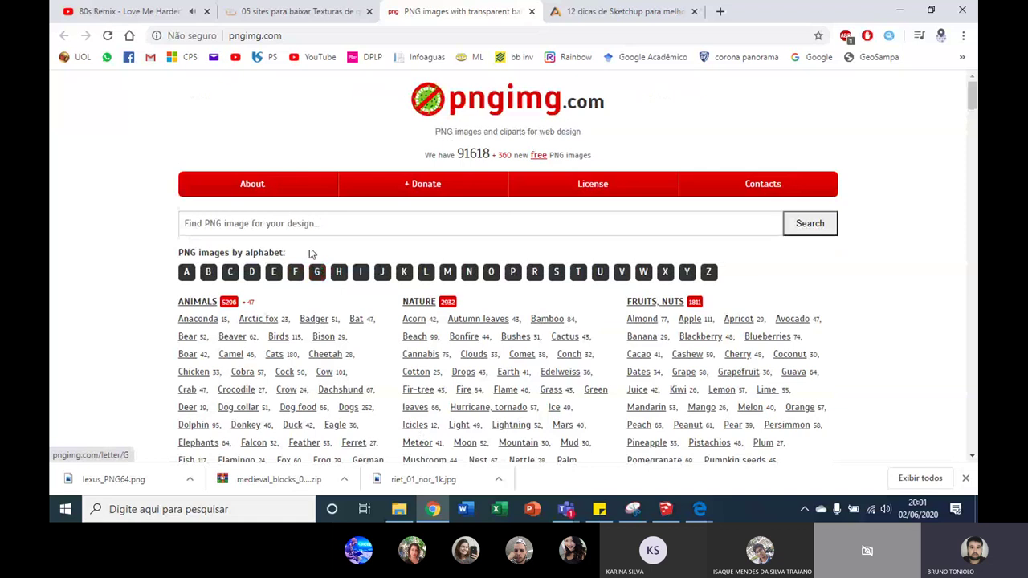
left_click(231, 273)
scroll(248, 277, "down", 2)
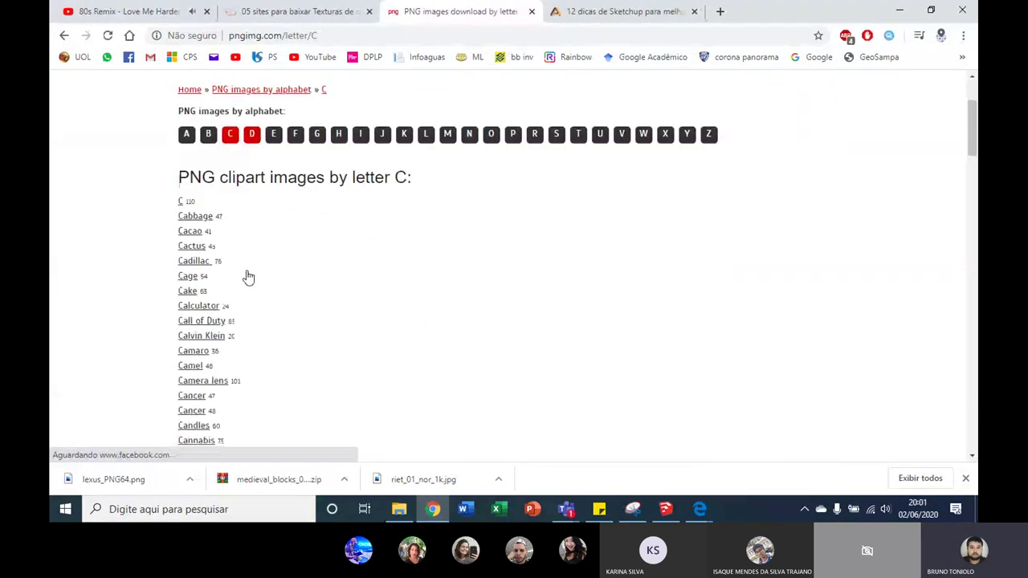
scroll(248, 277, "down", 2)
scroll(229, 277, "down", 2)
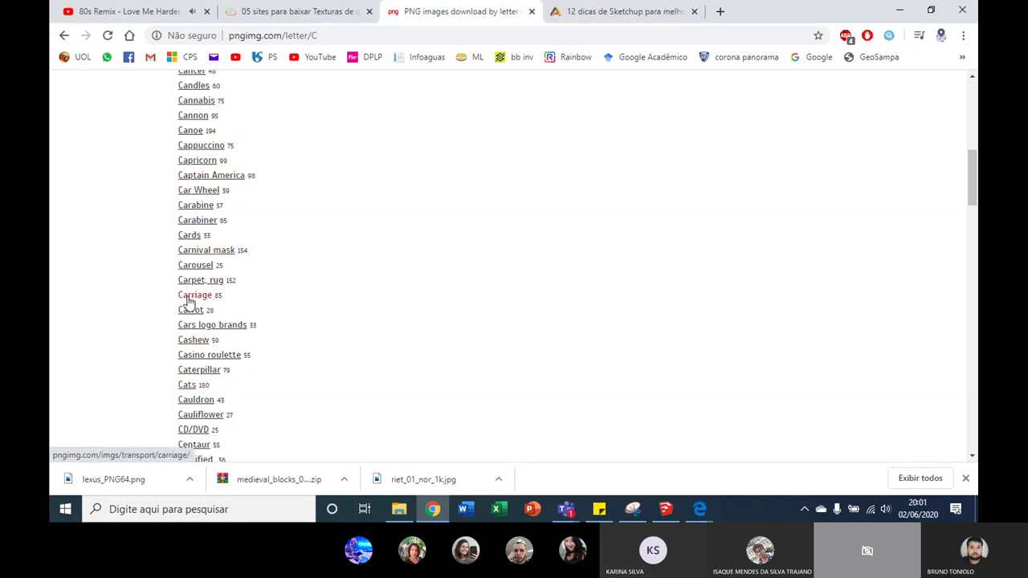
left_click(188, 325)
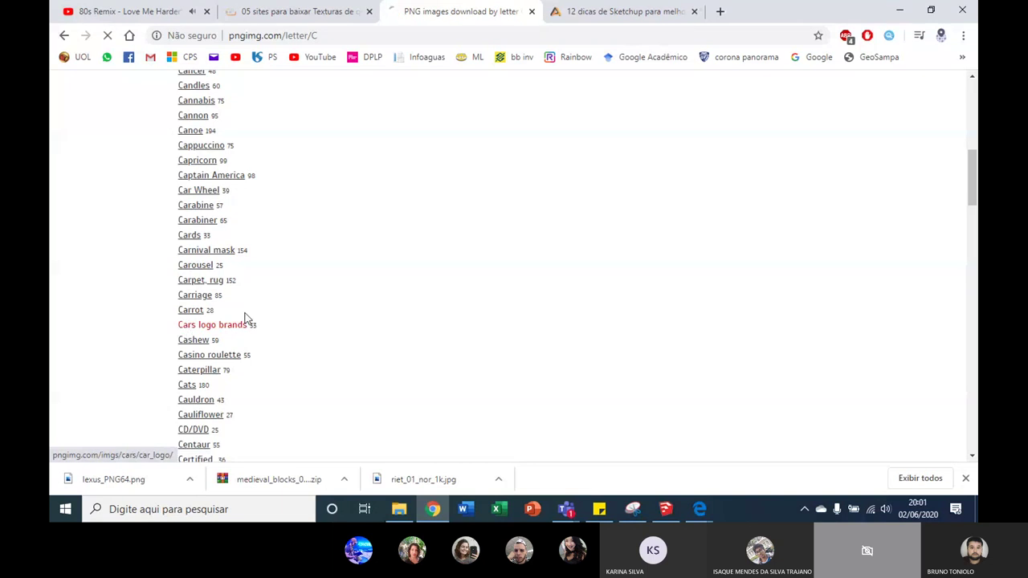
Find the Ford logo in the car logo grid and open its download page.
scroll(431, 271, "down", 4)
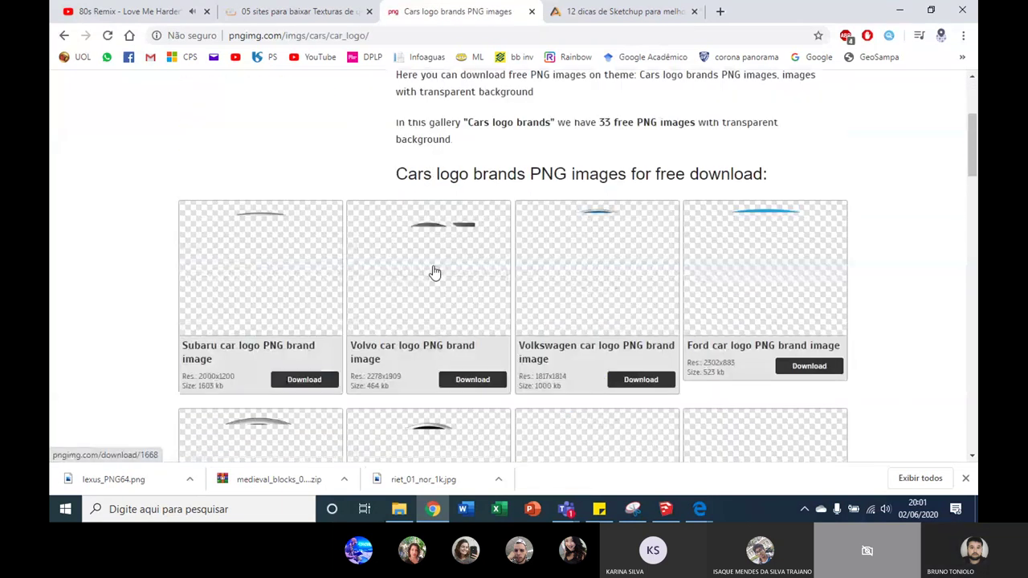
scroll(694, 255, "down", 2)
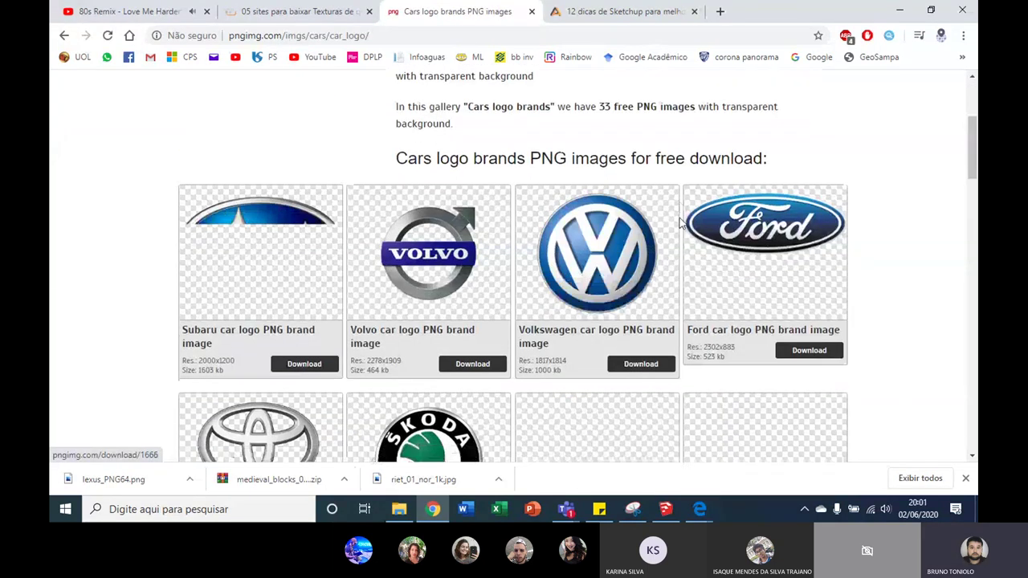
scroll(643, 249, "down", 3)
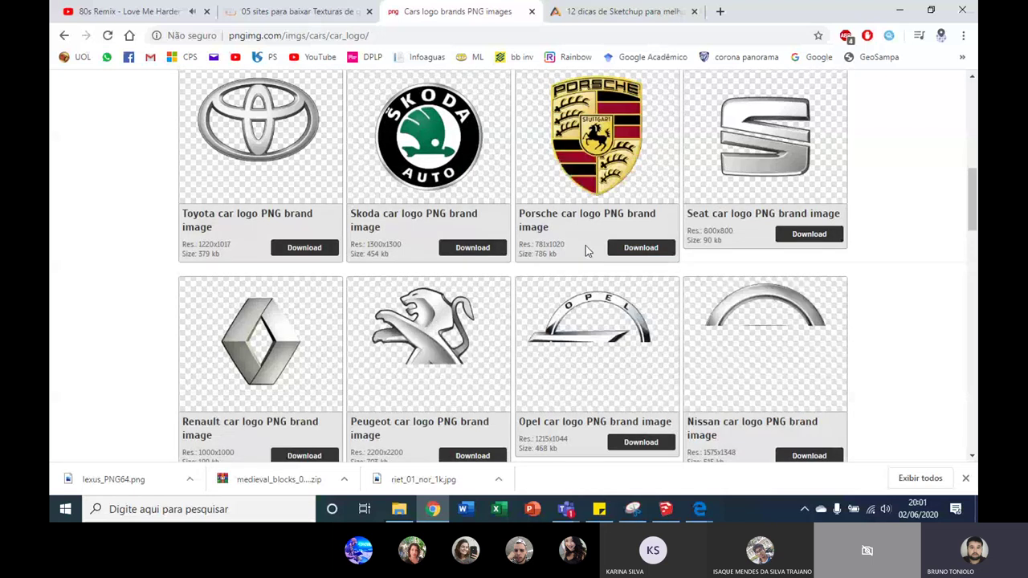
scroll(586, 251, "down", 3)
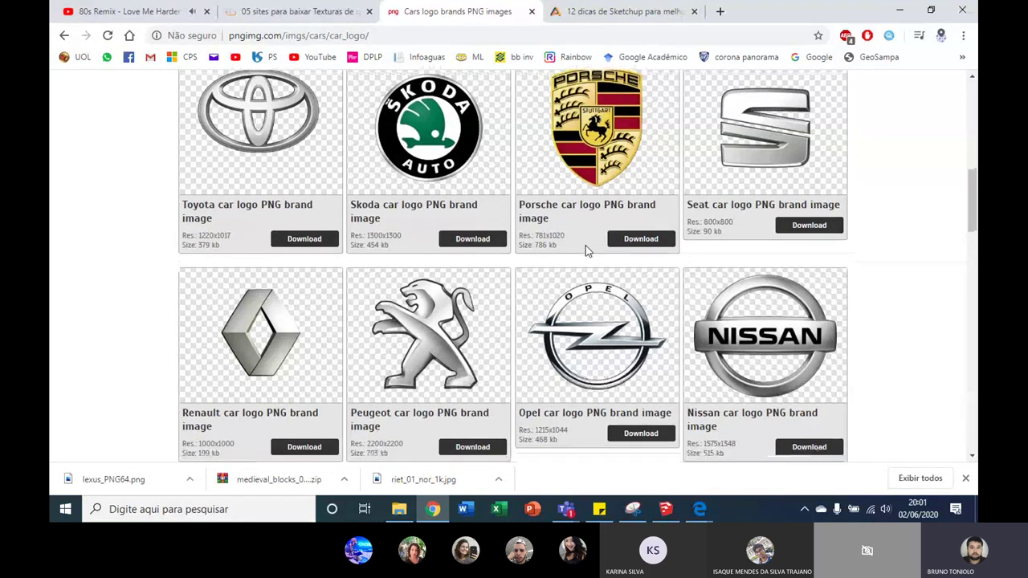
scroll(580, 249, "down", 2)
scroll(577, 249, "up", 6)
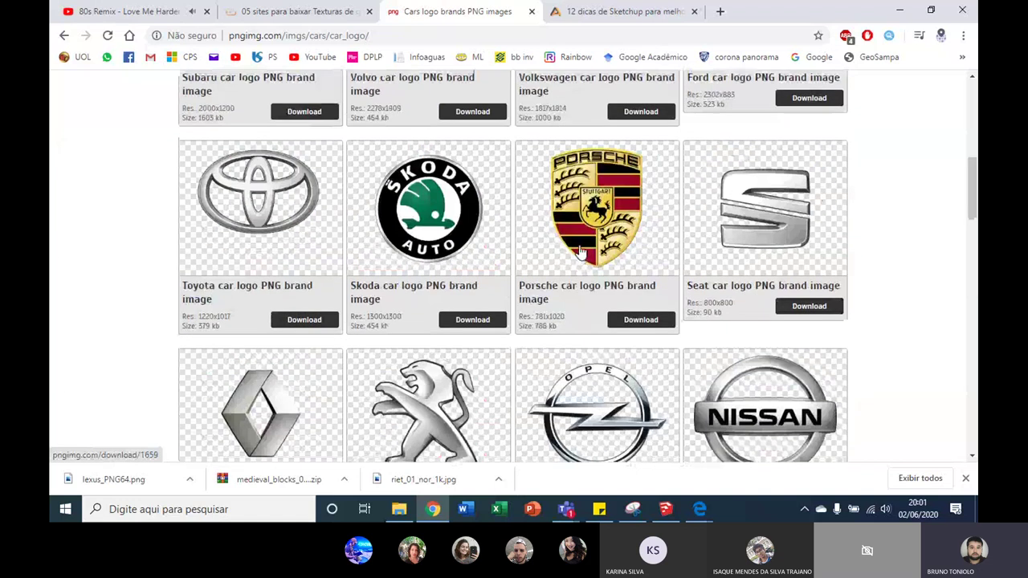
scroll(578, 241, "up", 5)
scroll(583, 229, "down", 3)
scroll(585, 224, "down", 1)
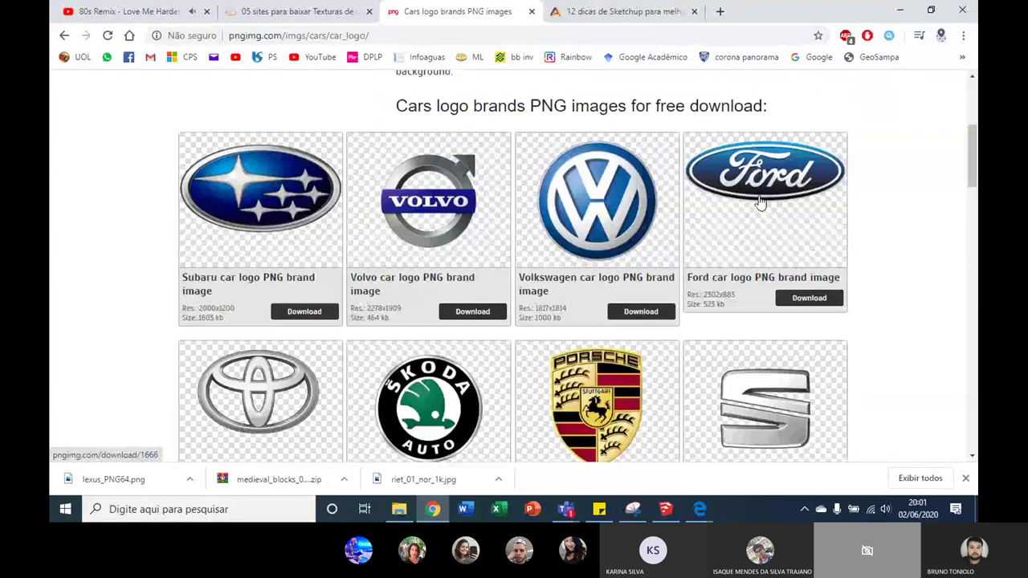
left_click(769, 140)
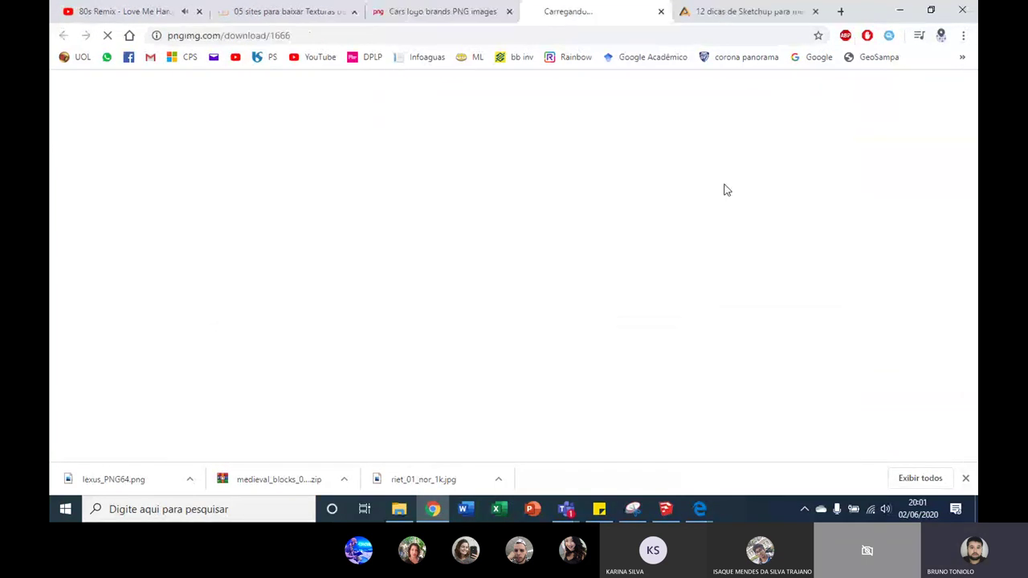
Preview the full-size Ford logo, then reopen its 2302x883 PNG download page.
scroll(420, 231, "down", 3)
scroll(419, 230, "down", 2)
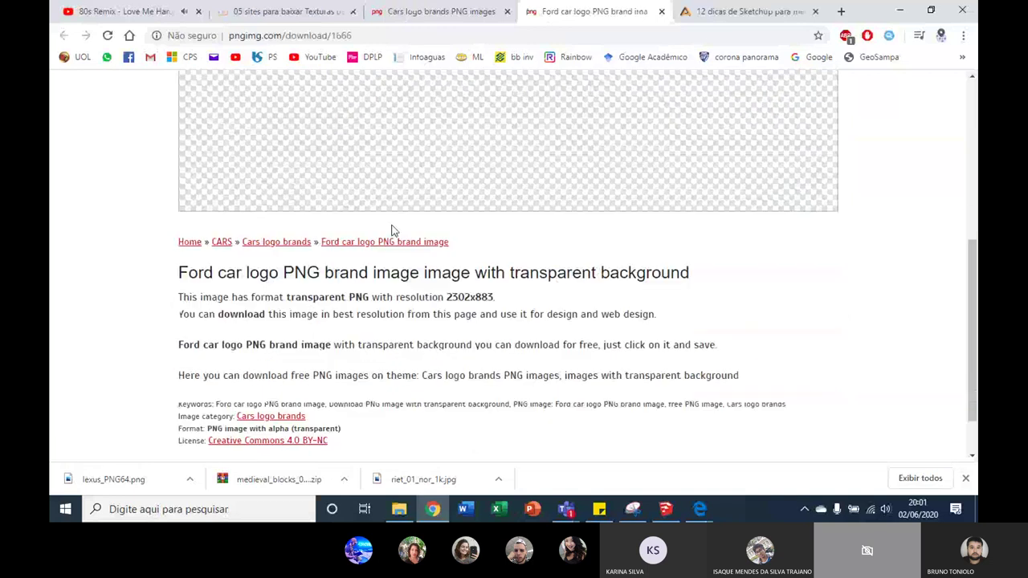
scroll(390, 230, "up", 3)
left_click(448, 200)
left_click(487, 218)
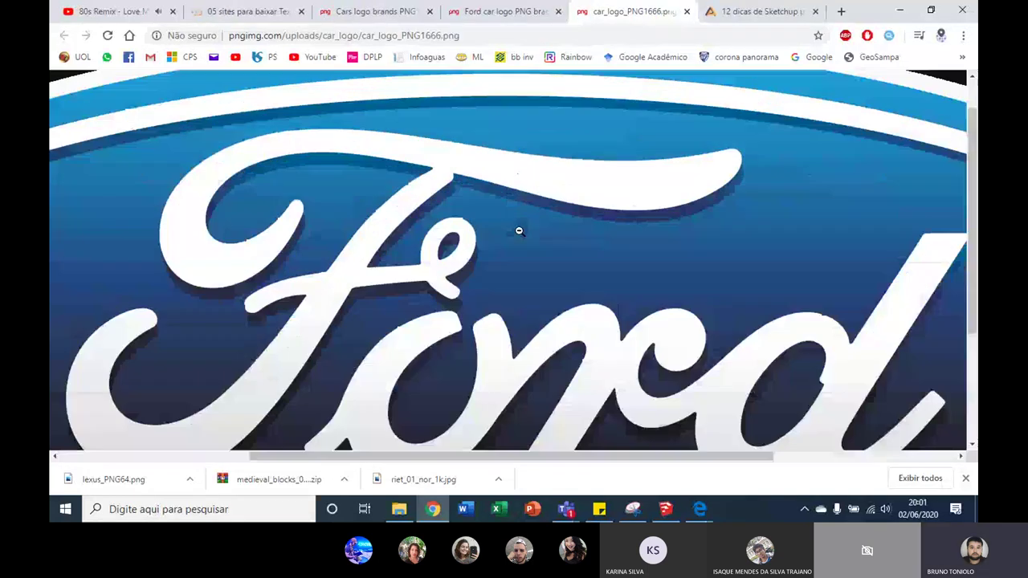
left_click(517, 230)
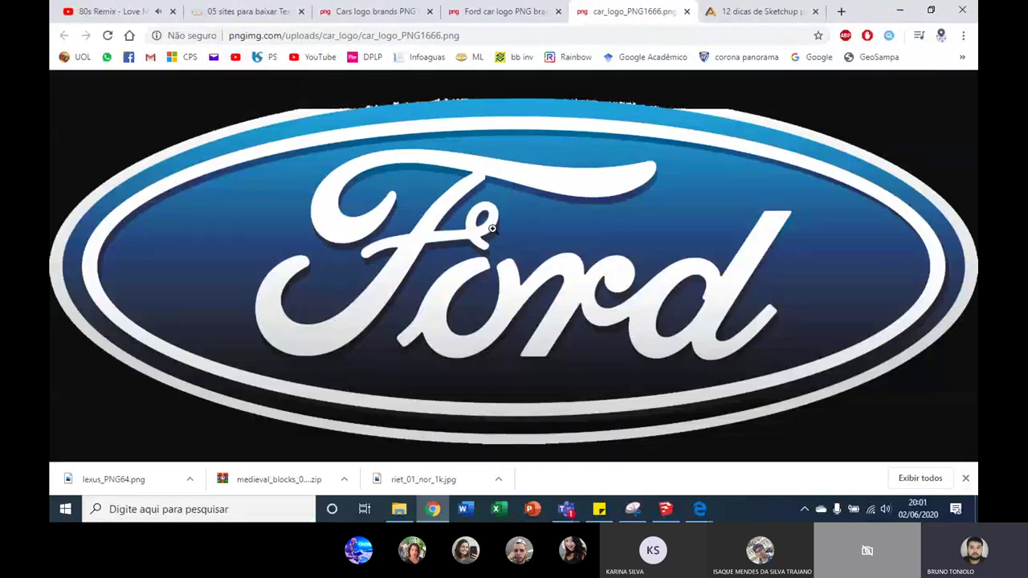
left_click(687, 12)
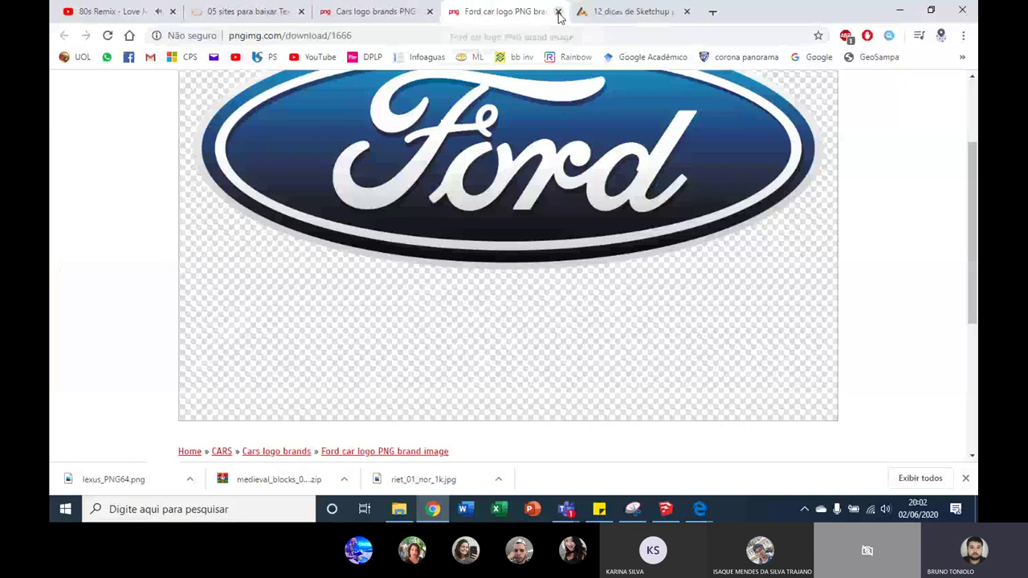
left_click(560, 12)
left_click(386, 11)
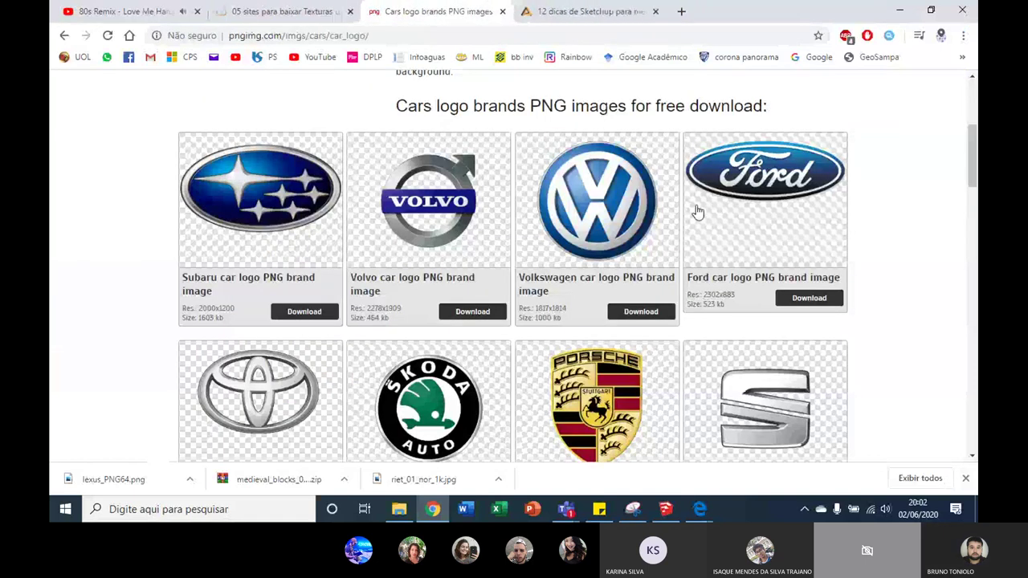
left_click(800, 301)
scroll(643, 282, "down", 2)
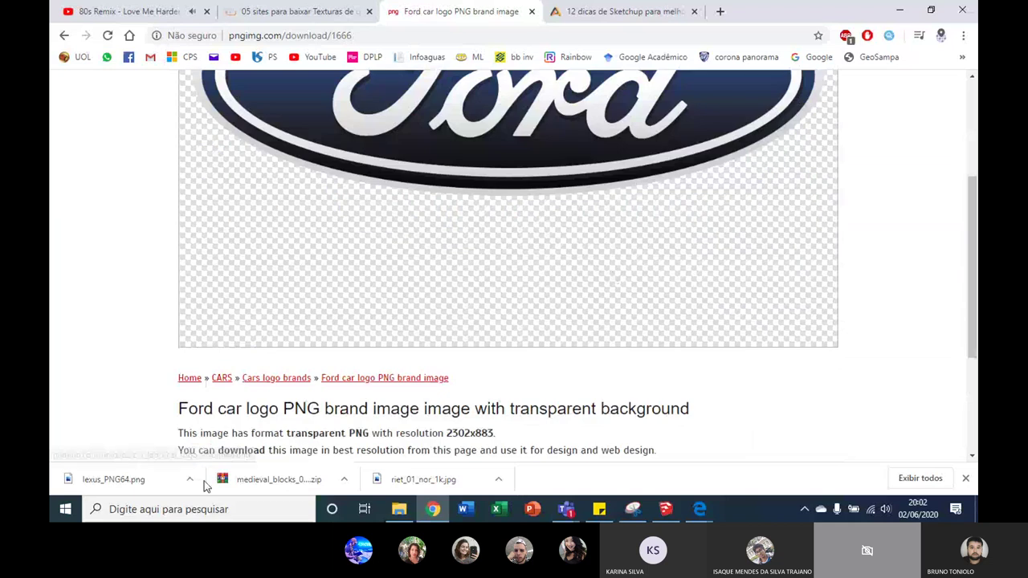
scroll(374, 321, "down", 3)
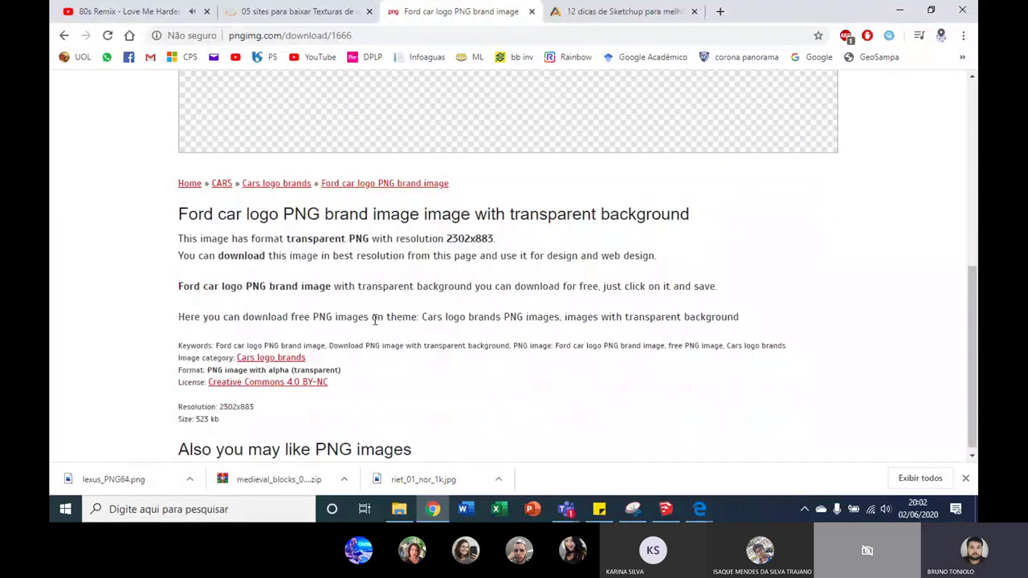
Choose Salvar imagem como… for the Ford logo image.
scroll(374, 319, "up", 5)
right_click(397, 292)
right_click(382, 310)
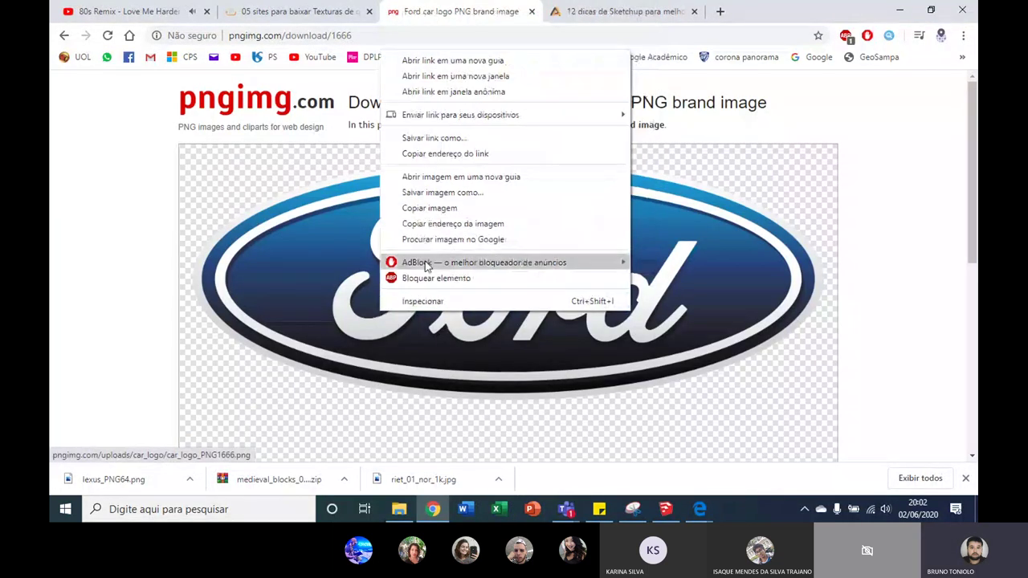
left_click(362, 270)
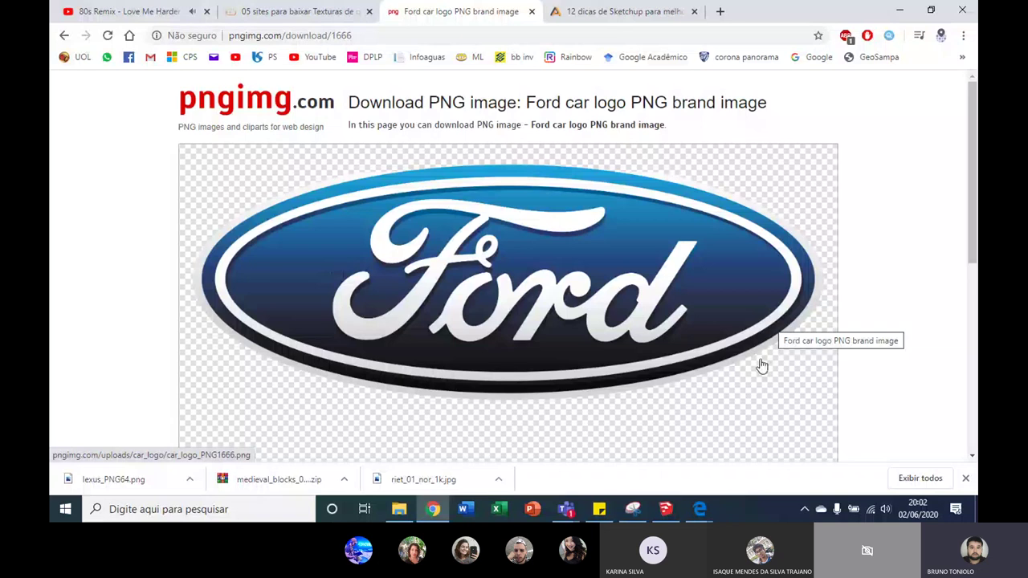
right_click(249, 165)
left_click(285, 265)
right_click(285, 268)
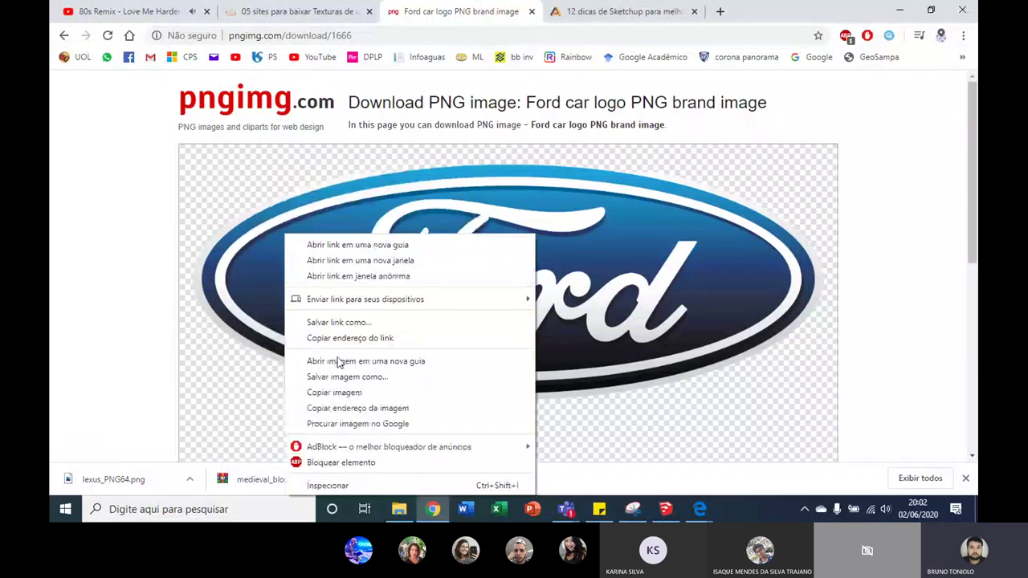
left_click(342, 375)
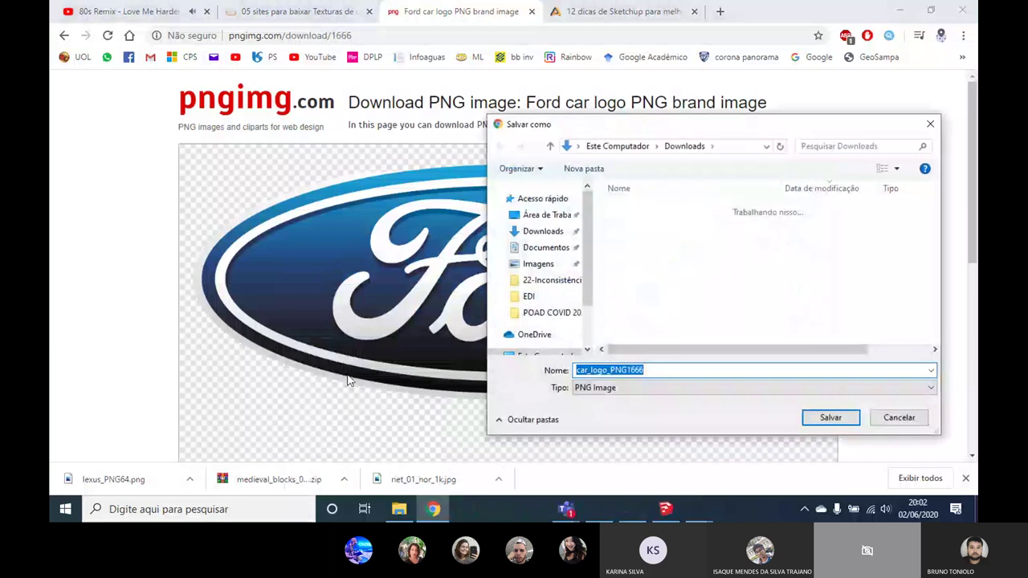
Save the logo to Downloads as ford.png, keeping the PNG Image type.
left_click_drag(606, 132, 336, 112)
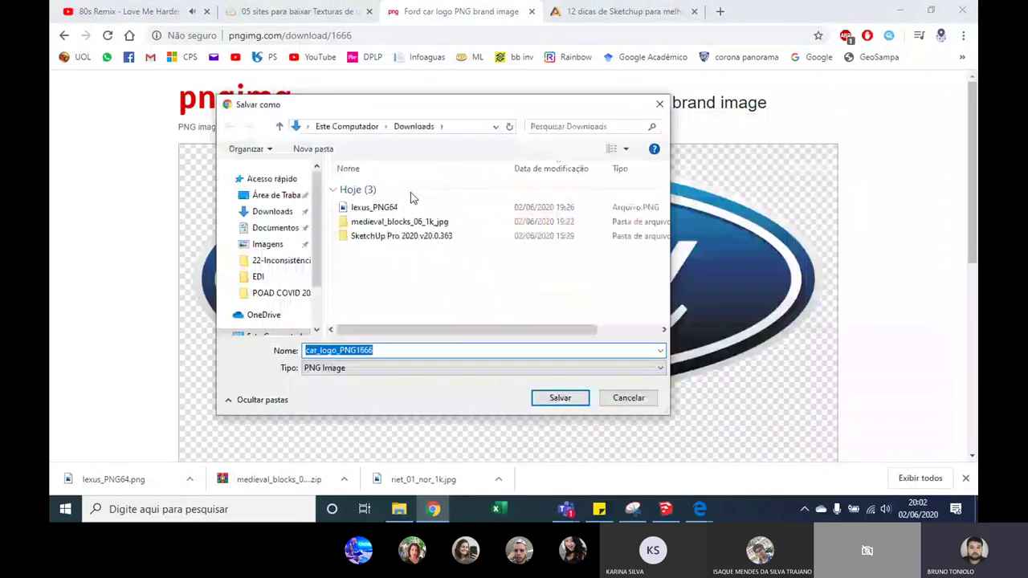
left_click(361, 373)
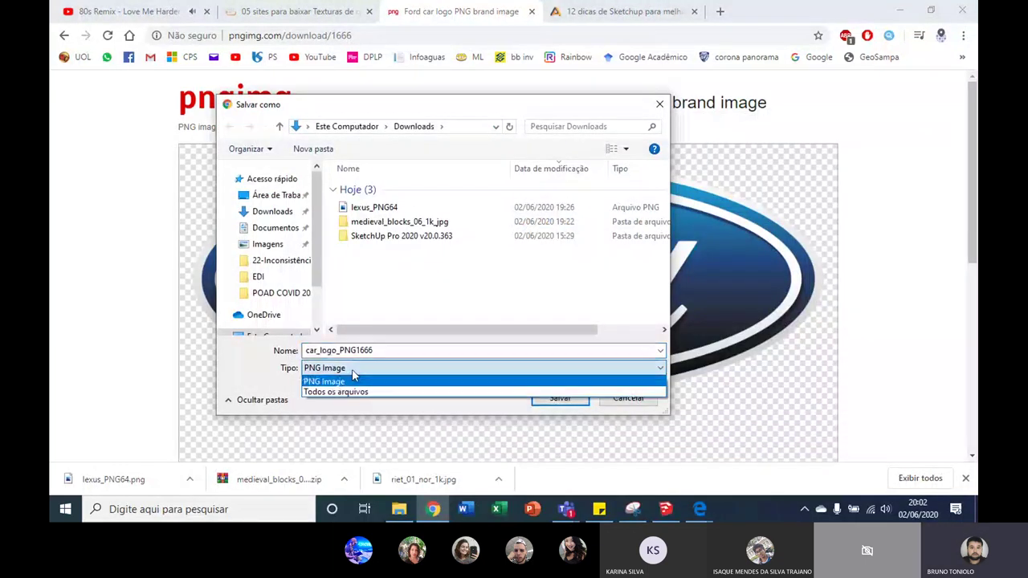
left_click(353, 378)
left_click(347, 374)
left_click(339, 379)
left_click(331, 377)
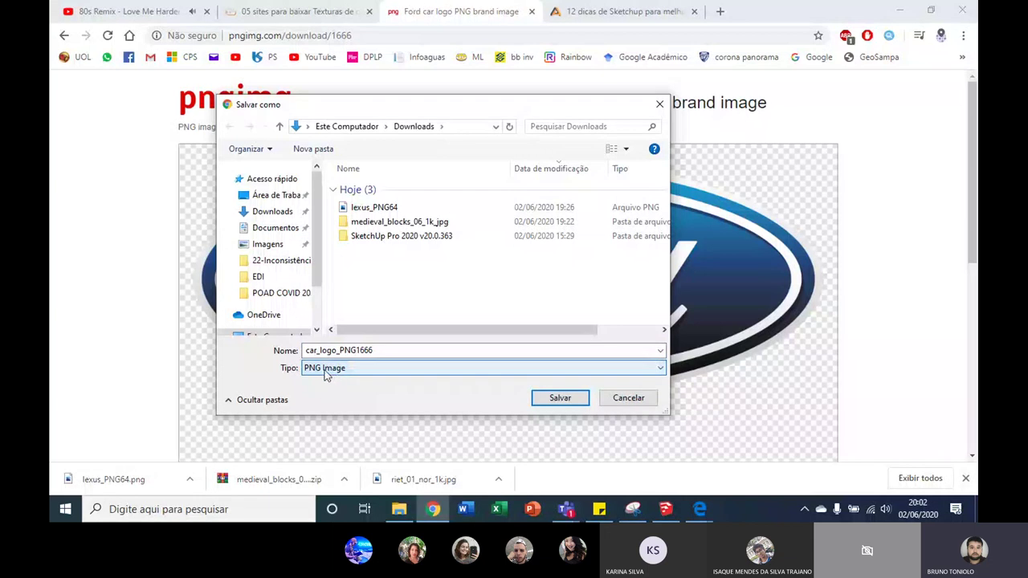
left_click(330, 377)
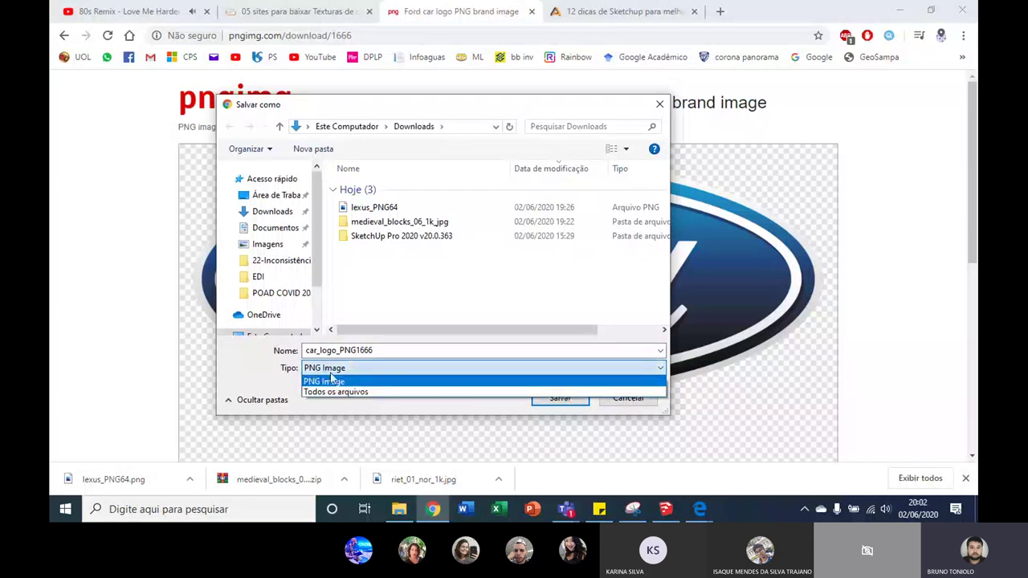
left_click(336, 383)
left_click(341, 370)
left_click(367, 346)
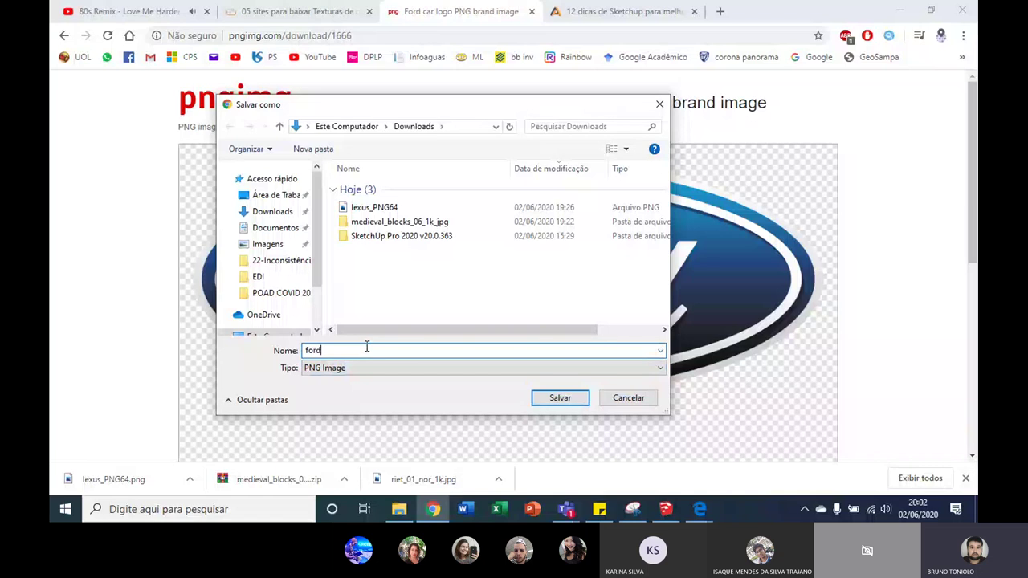
left_click(574, 404)
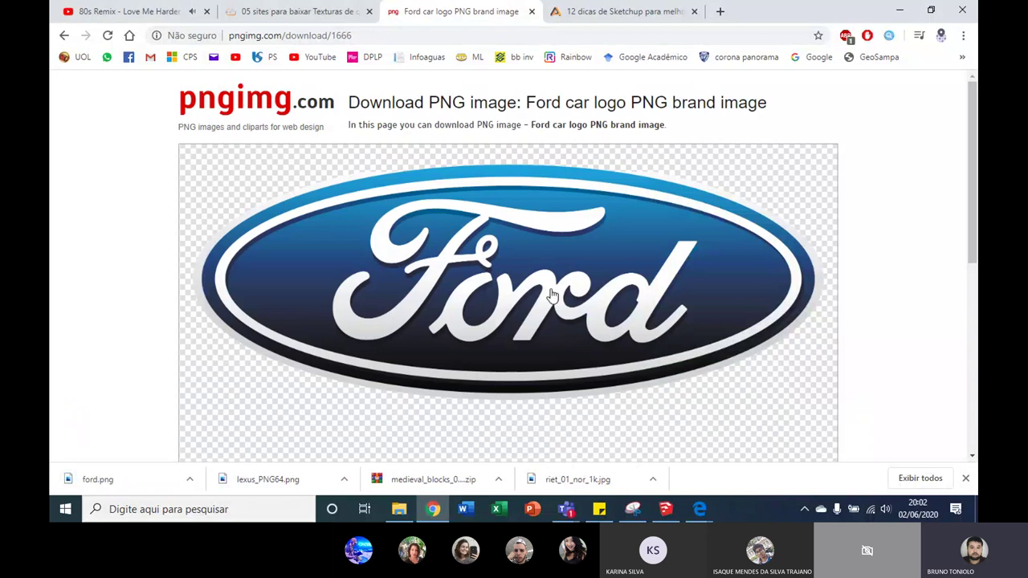
scroll(508, 276, "down", 2)
scroll(562, 337, "up", 2)
Start a new blank model in SketchUp, discarding changes to the house model.
left_click(673, 517)
mouse_move(450, 321)
middle_mouse_down()
mouse_move(399, 325)
mouse_move(377, 289)
middle_mouse_up()
left_click(69, 22)
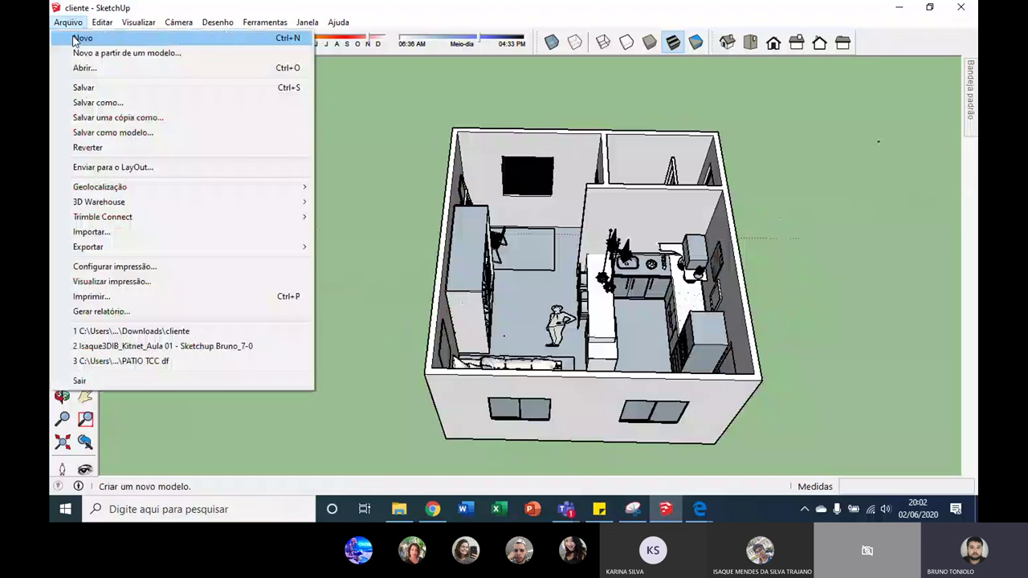
left_click(74, 40)
left_click(518, 285)
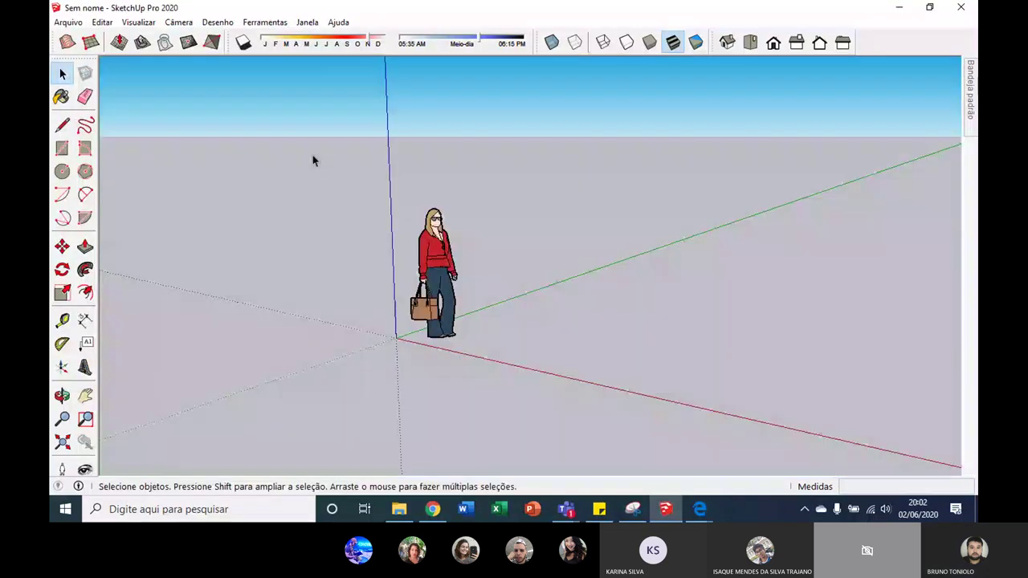
Angle the view onto the empty ground and sketch a trial rectangle, then cancel it.
middle_click_drag(312, 161, 266, 209)
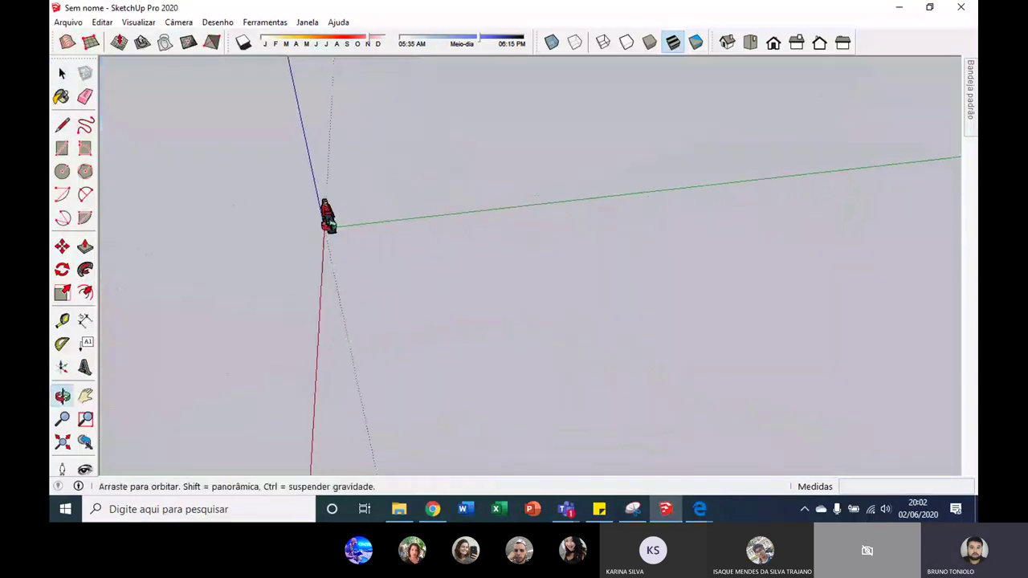
left_click(62, 73)
middle_click_drag(605, 213, 484, 175)
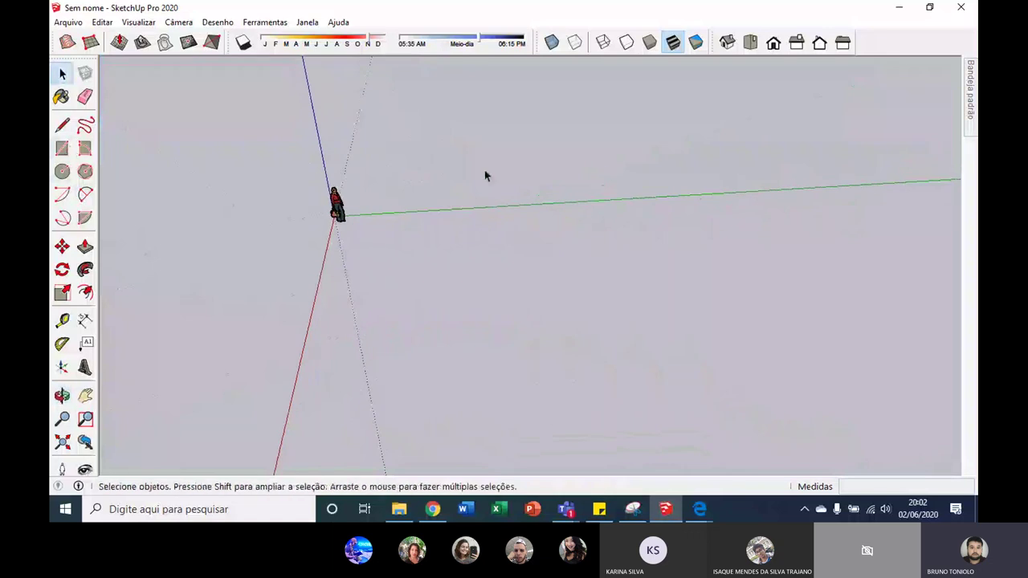
middle_click_drag(471, 232, 160, 178)
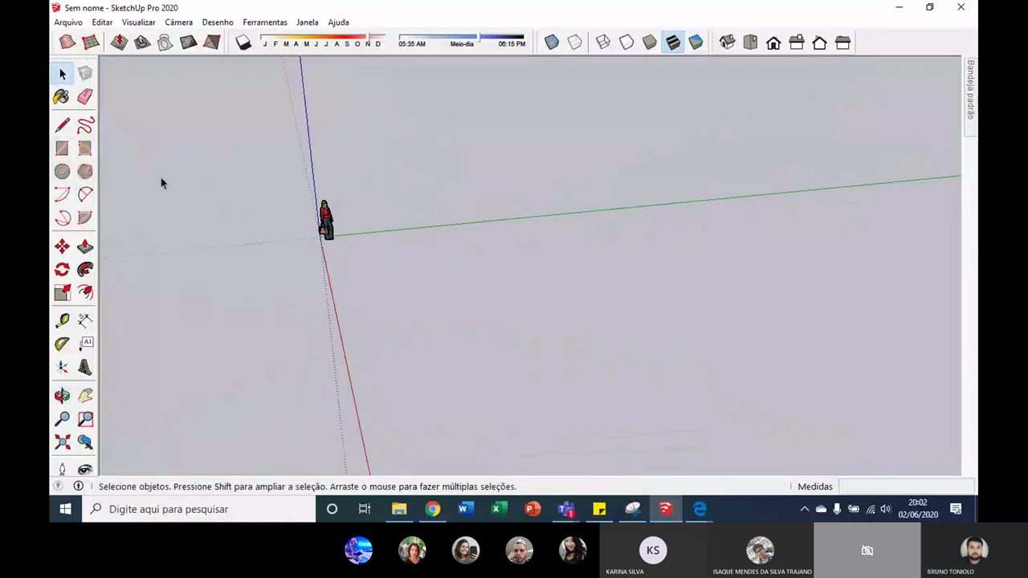
left_click(62, 148)
left_click(452, 146)
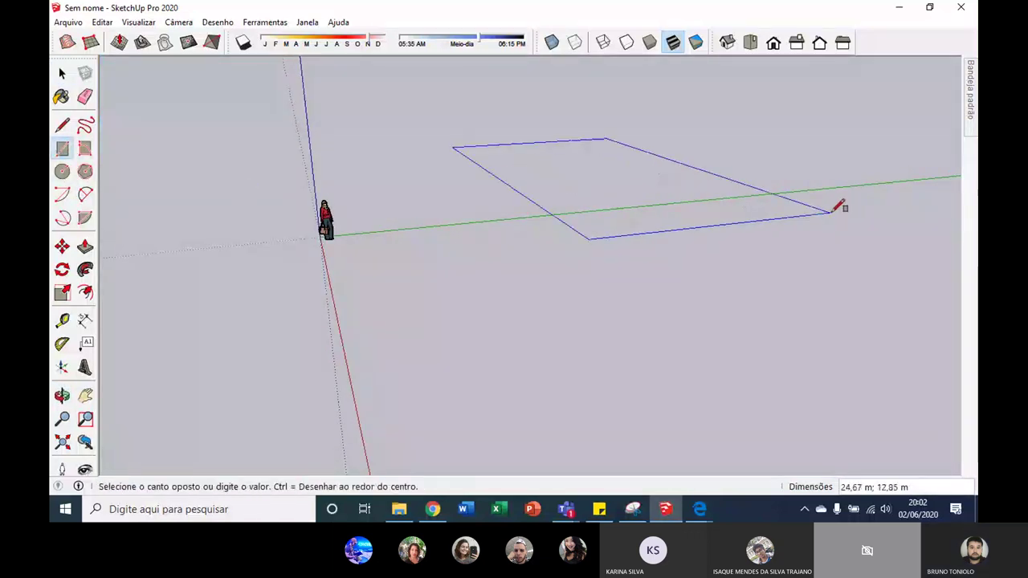
mouse_move(837, 206)
middle_mouse_down()
mouse_move(452, 302)
mouse_move(493, 223)
mouse_move(452, 280)
middle_mouse_up()
key("Escape")
Draw a 5 by 3 rectangle face and view it from above.
left_click(439, 280)
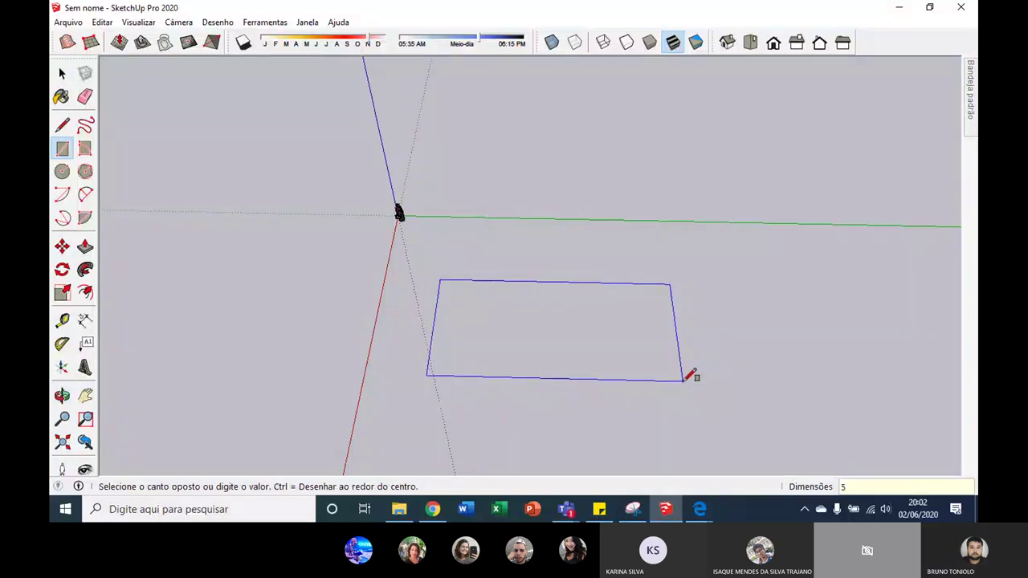
type("5")
key("Return")
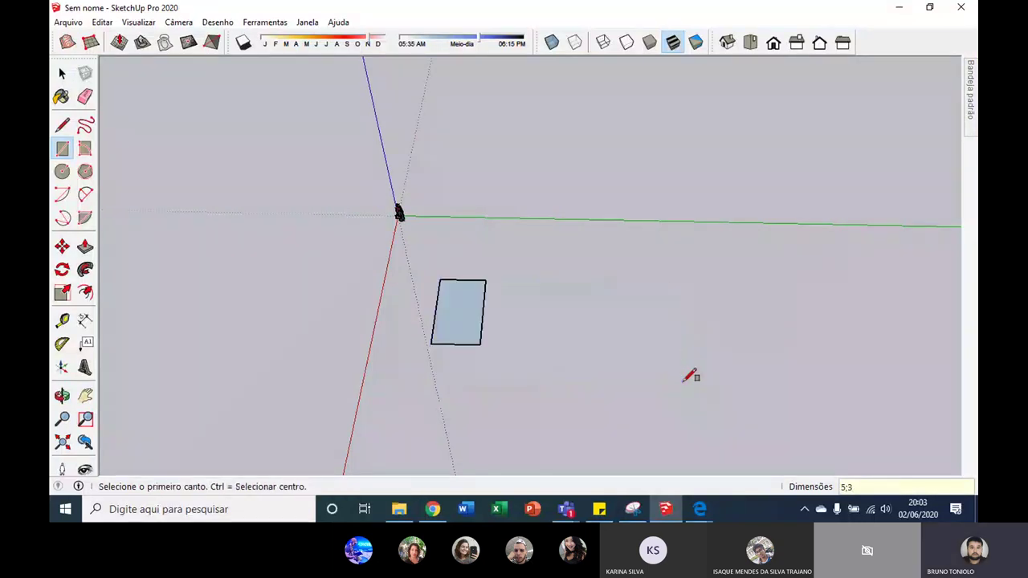
middle_click_drag(394, 277, 687, 304)
scroll(601, 321, "up", 3)
scroll(585, 321, "up", 3)
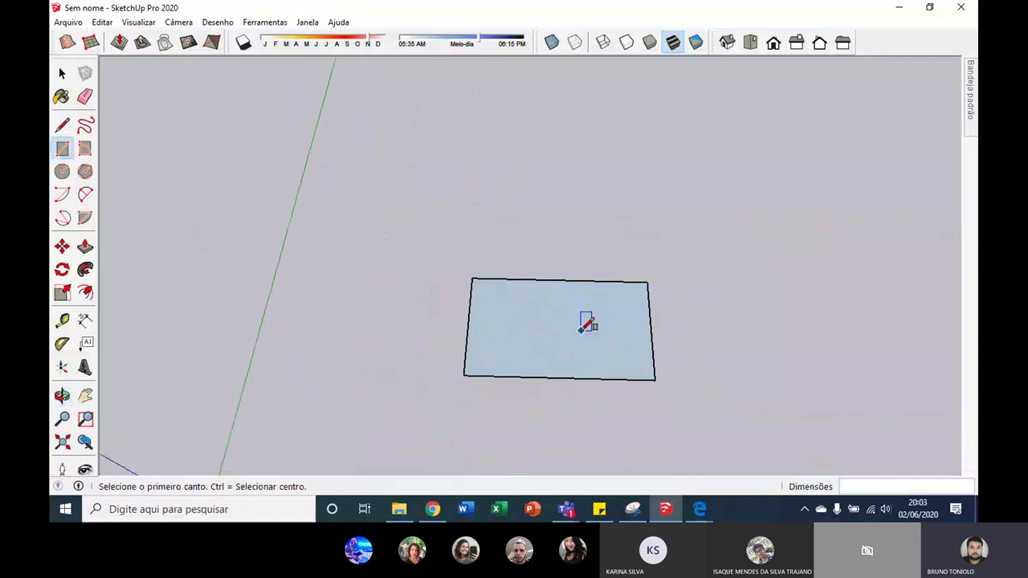
scroll(585, 321, "up", 2)
mouse_move(558, 391)
middle_mouse_down()
mouse_move(585, 367)
mouse_move(557, 399)
middle_mouse_up()
scroll(571, 353, "up", 2)
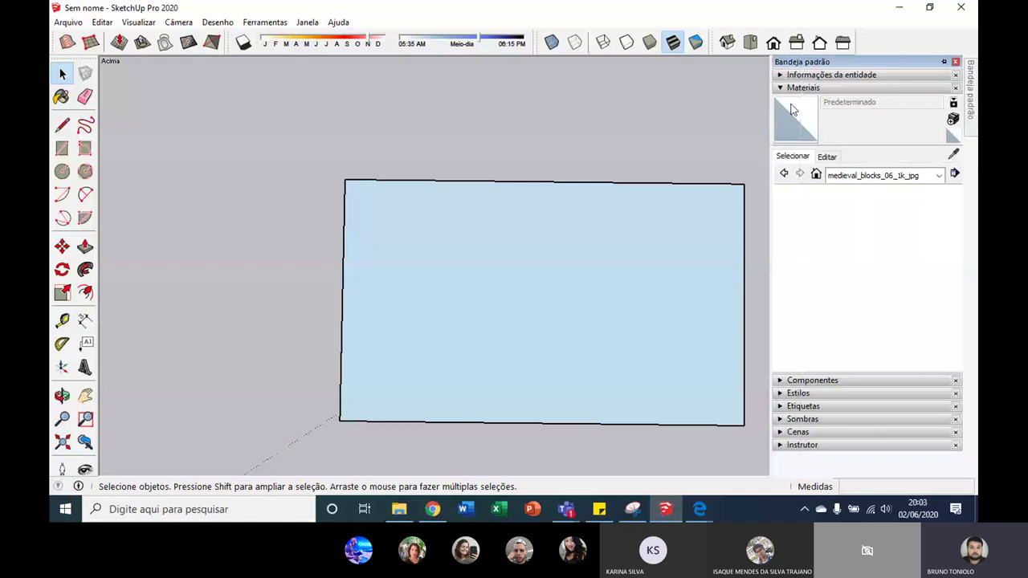
Start a new material named Logo FORD using Downloads/ford.png as its texture image.
left_click(780, 88)
left_click(779, 88)
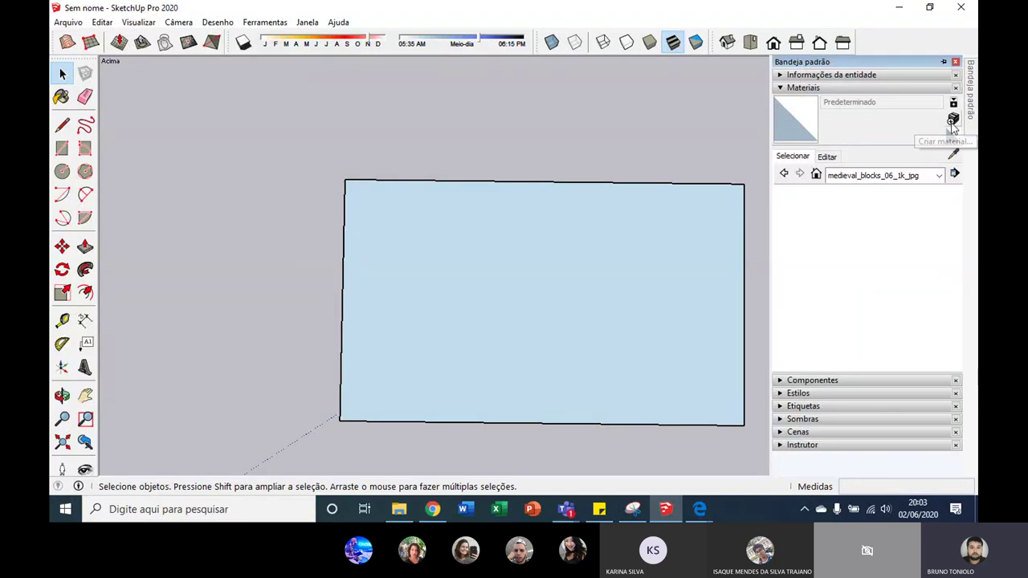
left_click(953, 121)
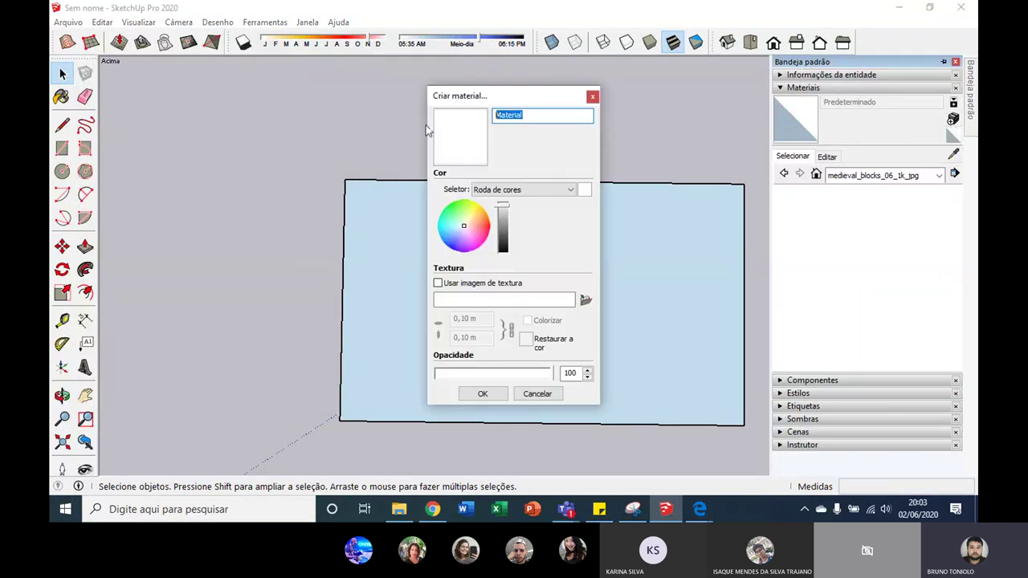
type("FO")
type("RD")
left_click(473, 286)
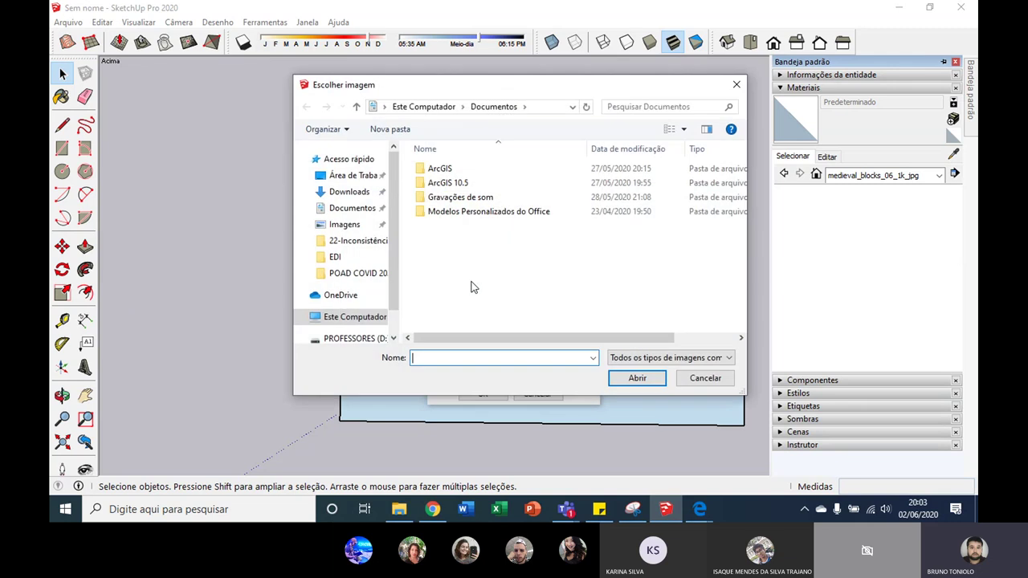
key("Escape")
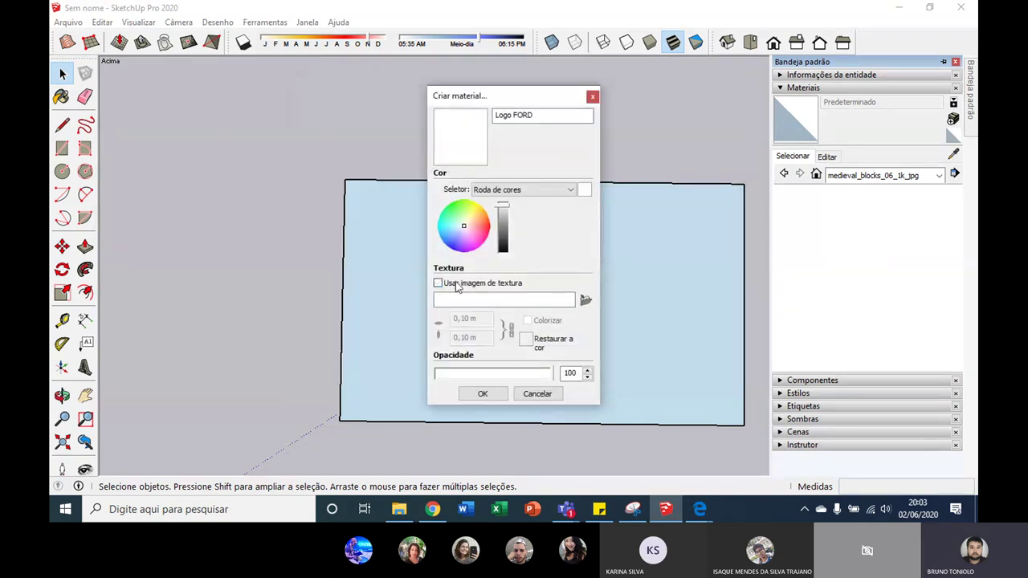
left_click(456, 286)
key("Escape")
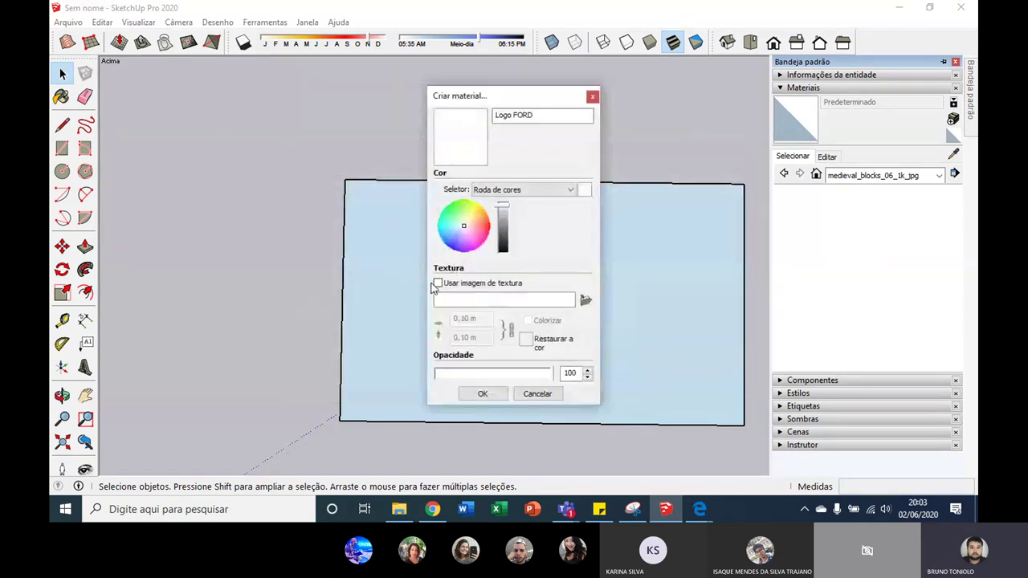
left_click(436, 285)
left_click(350, 193)
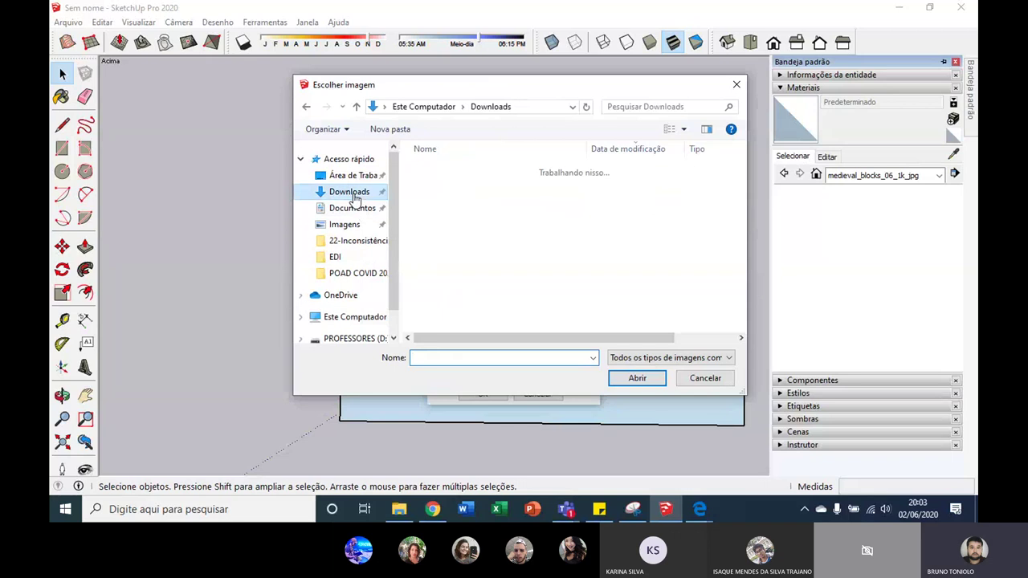
left_click(441, 191)
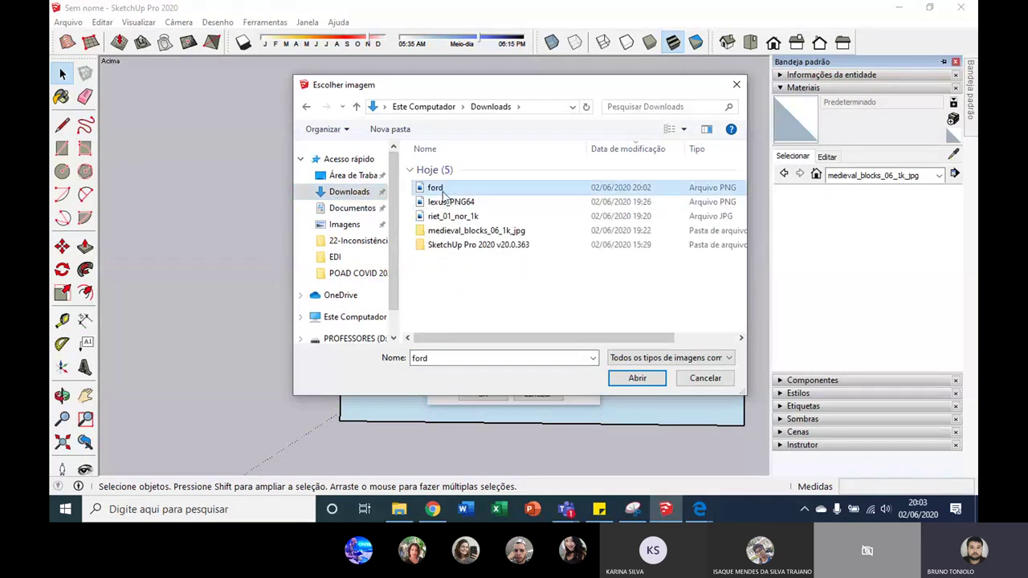
double_click(441, 190)
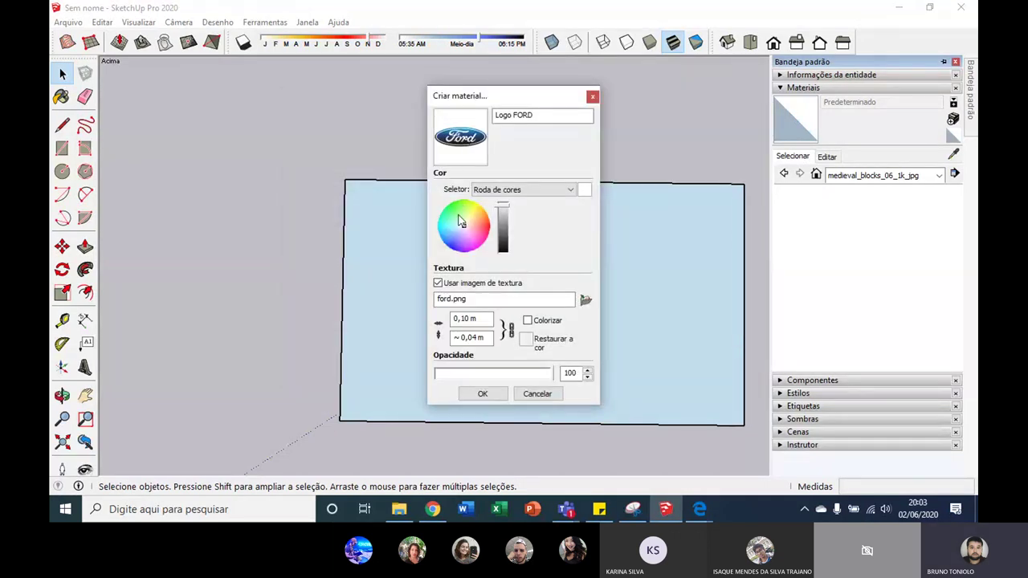
Set the Logo FORD texture width to 5 m and confirm the material.
left_click_drag(479, 101, 662, 62)
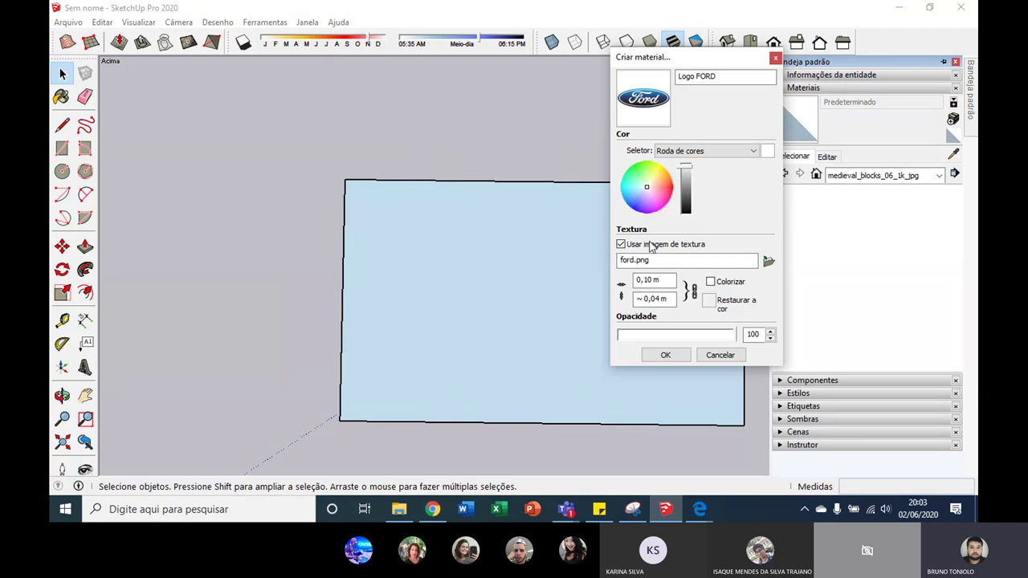
left_click_drag(666, 279, 613, 287)
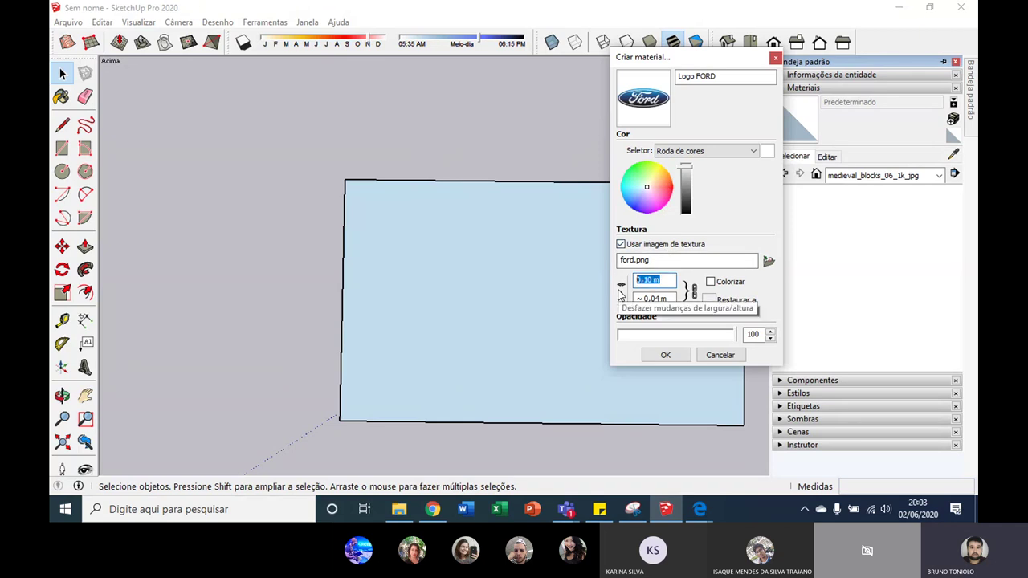
type("5")
left_click(647, 298)
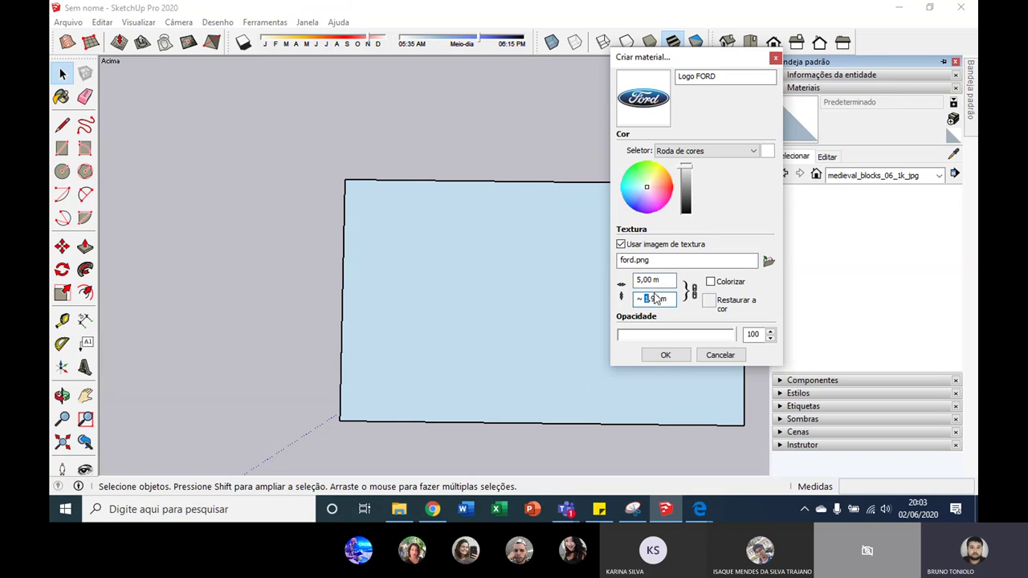
left_click(662, 280)
left_click(662, 299)
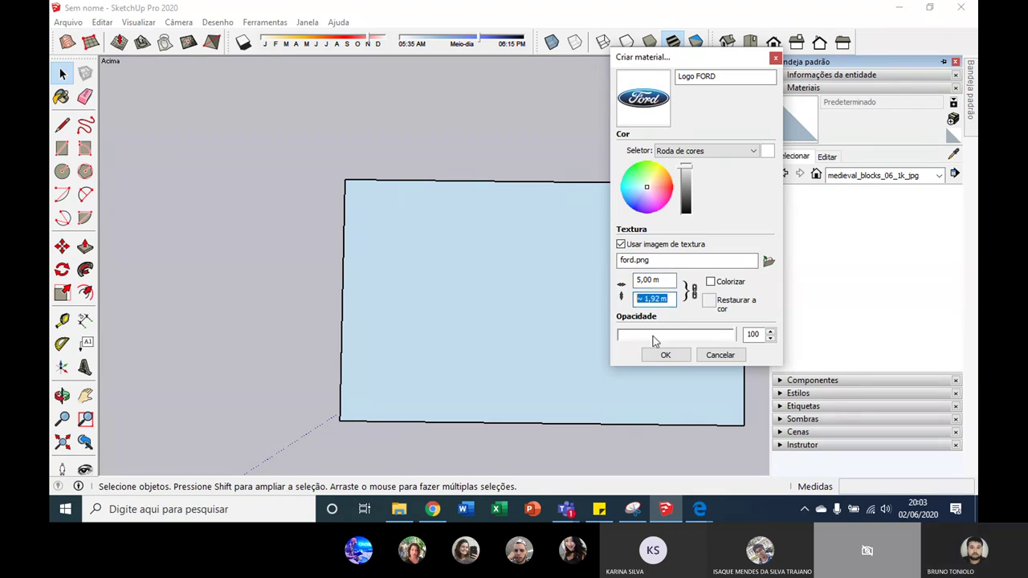
left_click(665, 357)
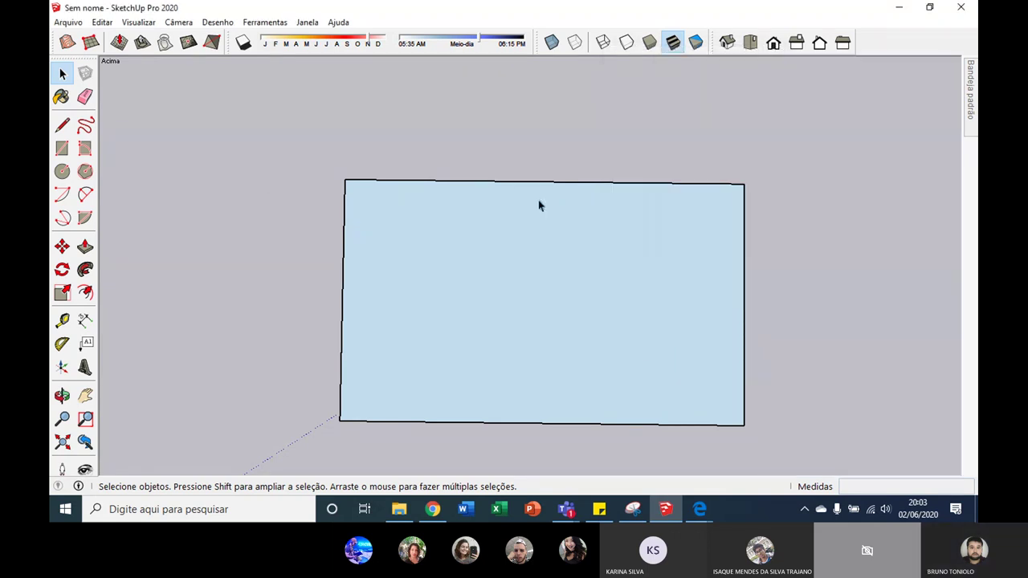
Paint the rectangle with the Logo FORD material.
left_click(61, 96)
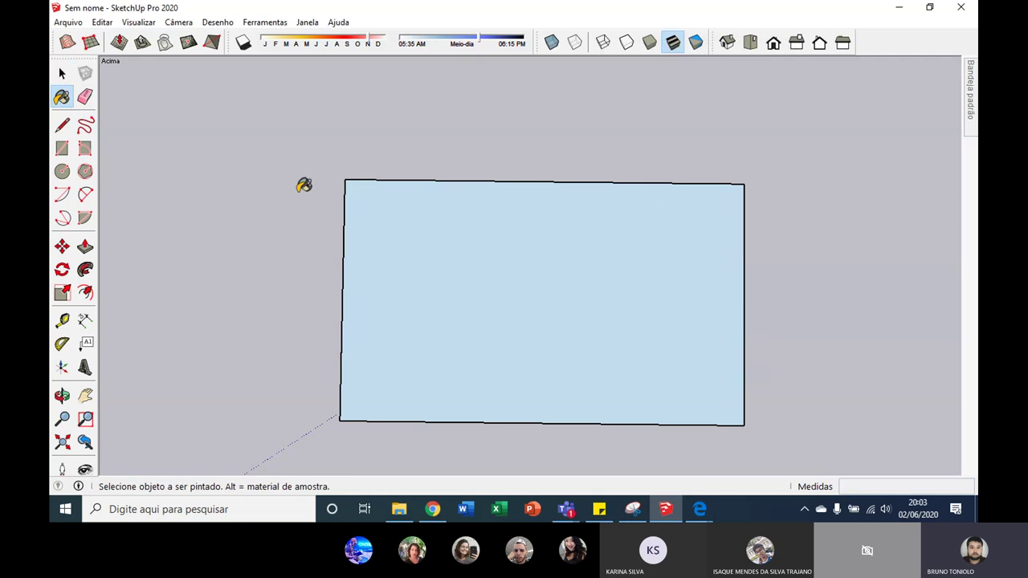
left_click(419, 238)
scroll(482, 236, "down", 2)
Select the Logo FORD material and bring up its Edit settings.
key("space")
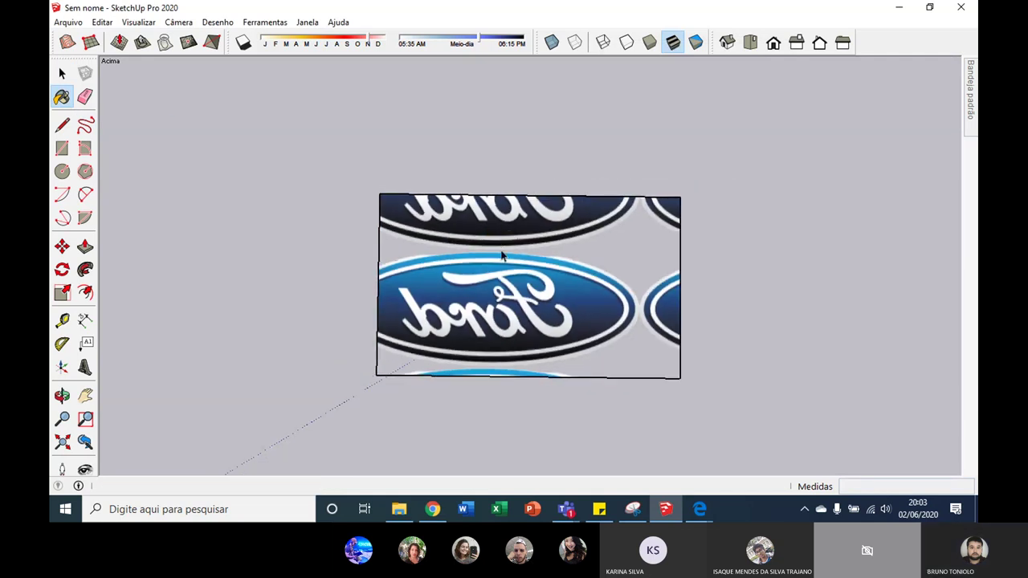
scroll(489, 269, "up", 3)
mouse_move(489, 269)
middle_mouse_down()
mouse_move(619, 252)
mouse_move(589, 241)
middle_mouse_up()
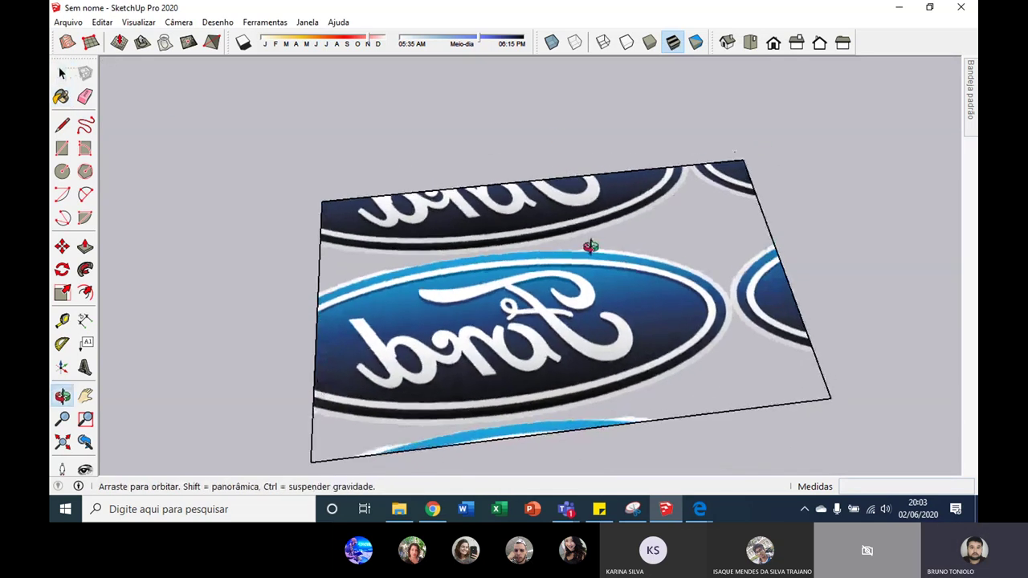
left_click(811, 220)
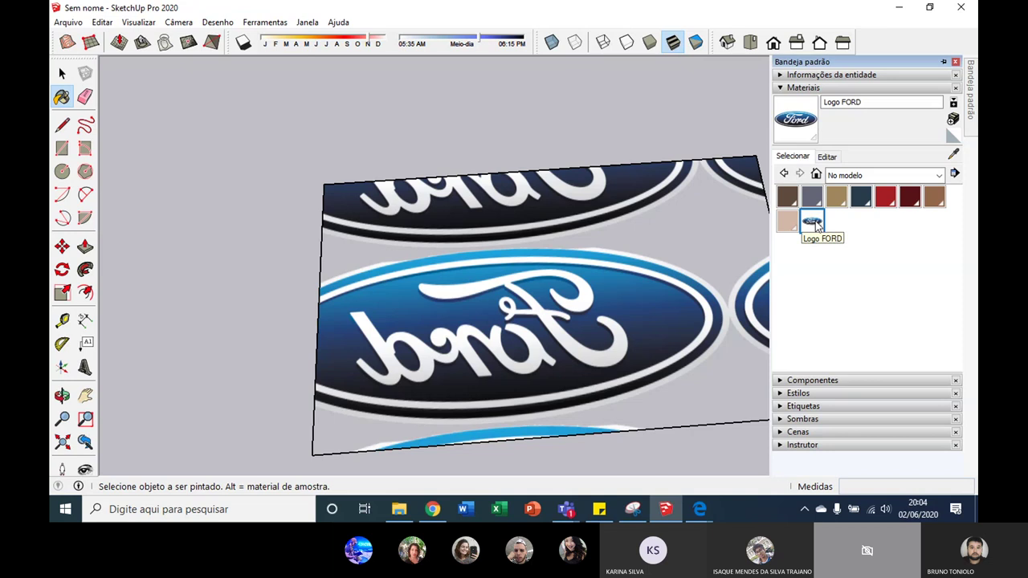
left_click(828, 157)
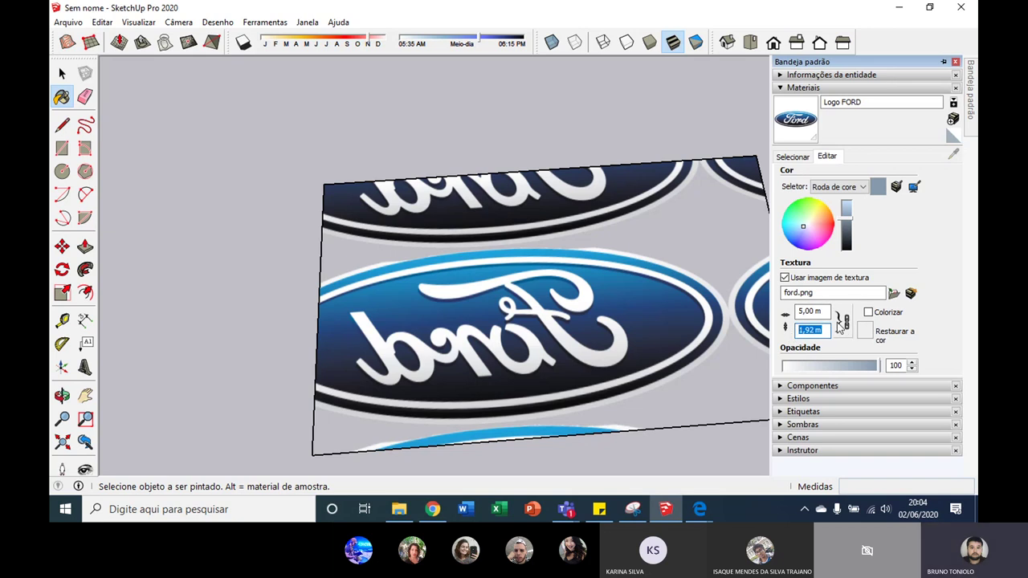
Set the Logo FORD texture to 5 m wide by 3 m tall.
left_click(811, 312)
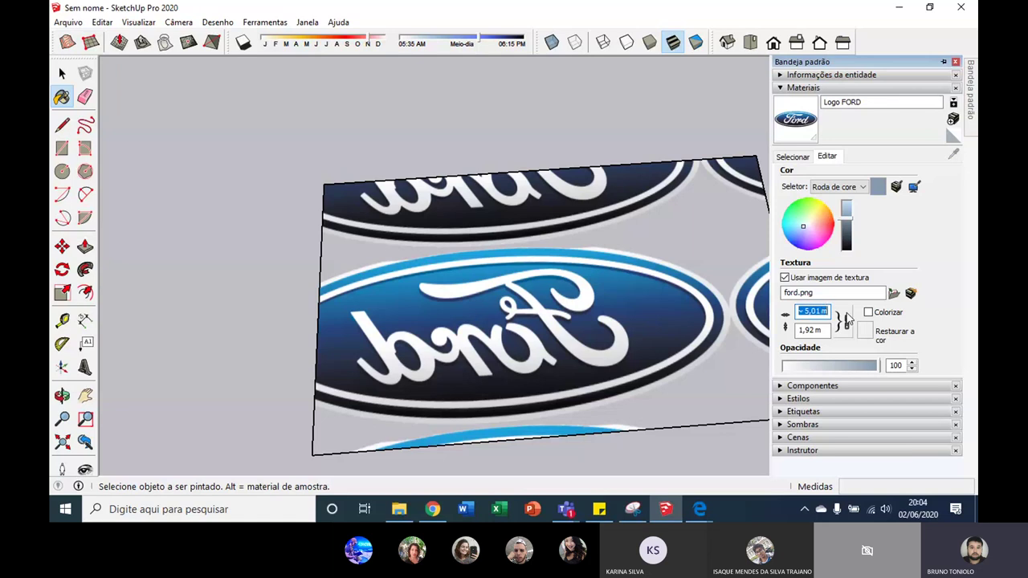
type("3")
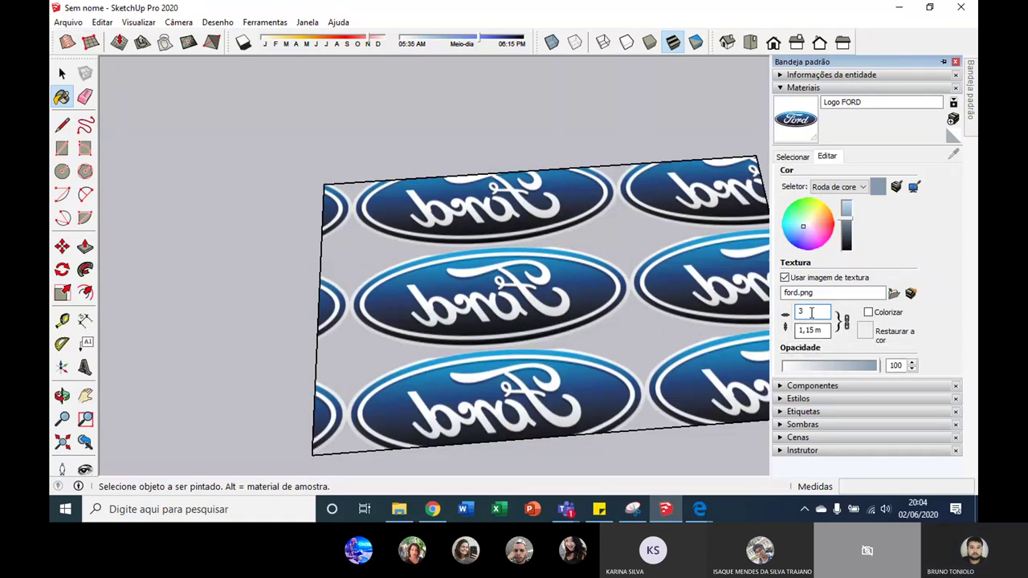
left_click(811, 312)
scroll(432, 285, "down", 2)
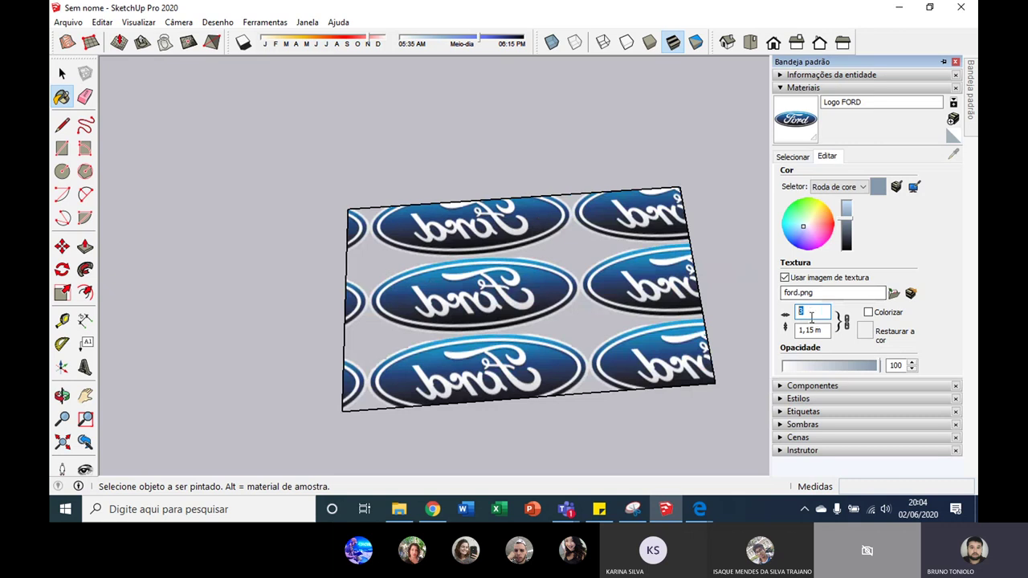
type("5")
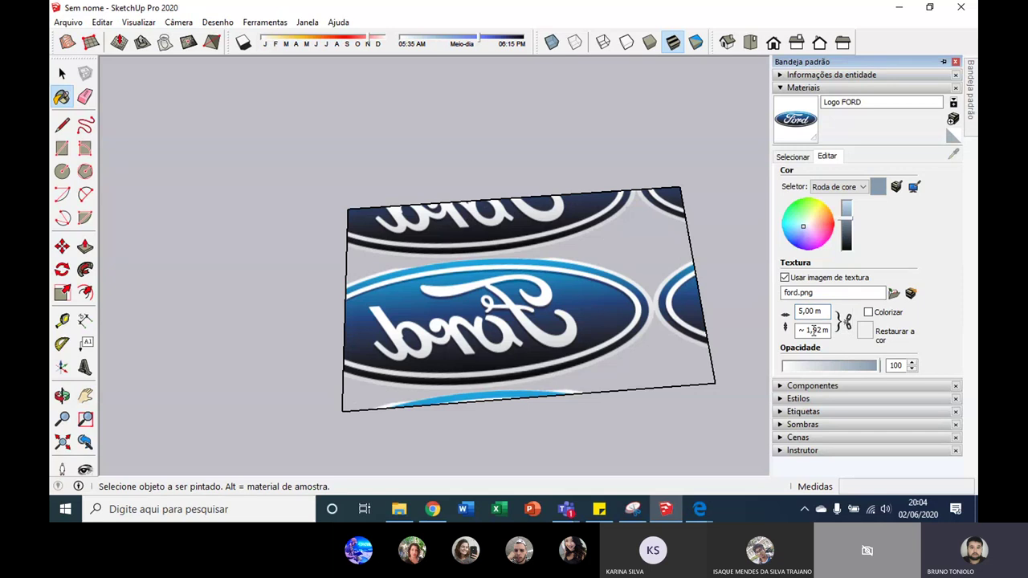
left_click(800, 330)
type("3")
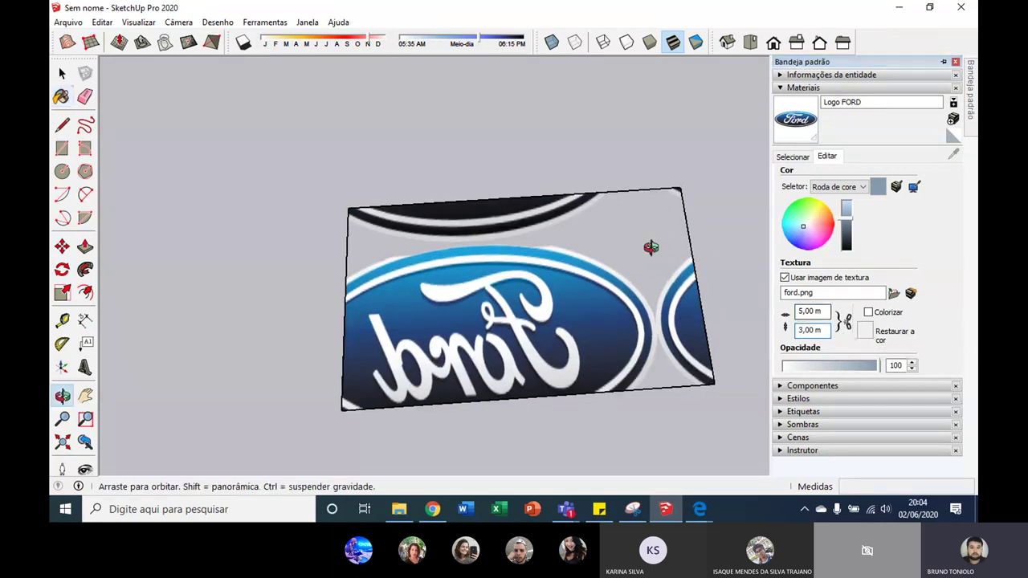
Orbit and zoom to inspect the stretched Ford logo on the rectangle.
middle_click_drag(653, 246, 647, 294)
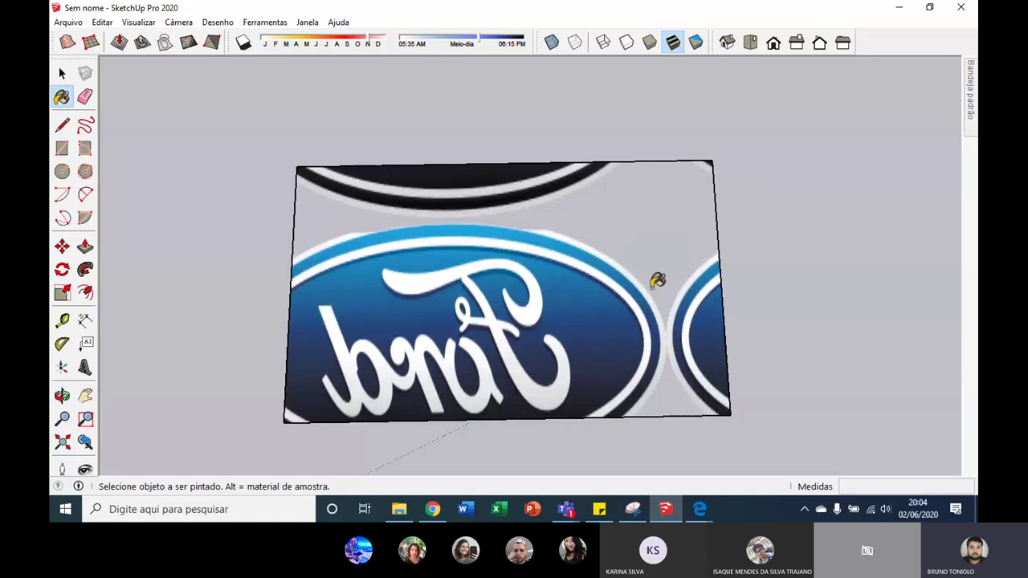
middle_click_drag(487, 260, 574, 120)
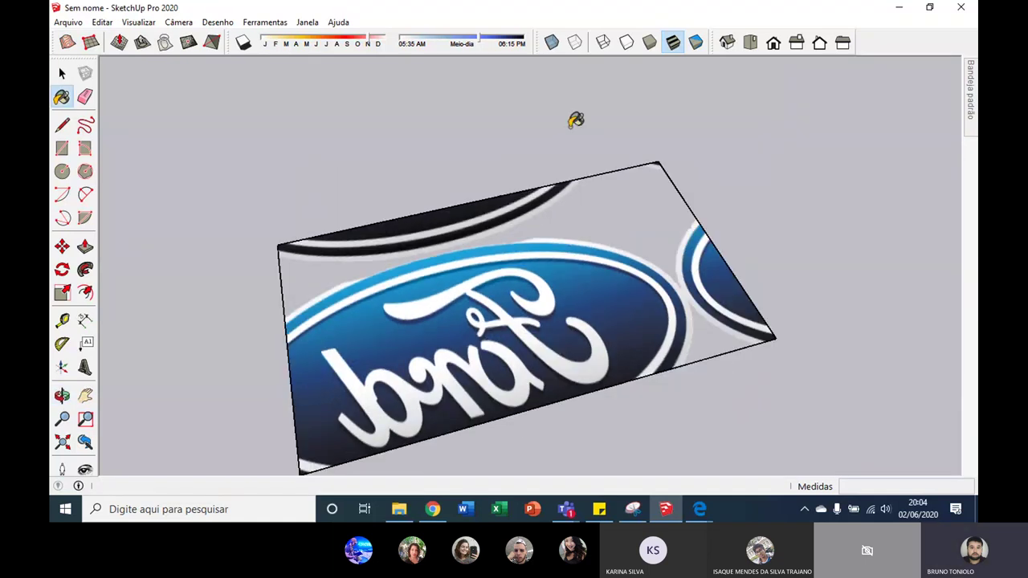
scroll(570, 196, "up", 3)
scroll(569, 197, "down", 3)
scroll(500, 234, "down", 2)
scroll(502, 253, "up", 2)
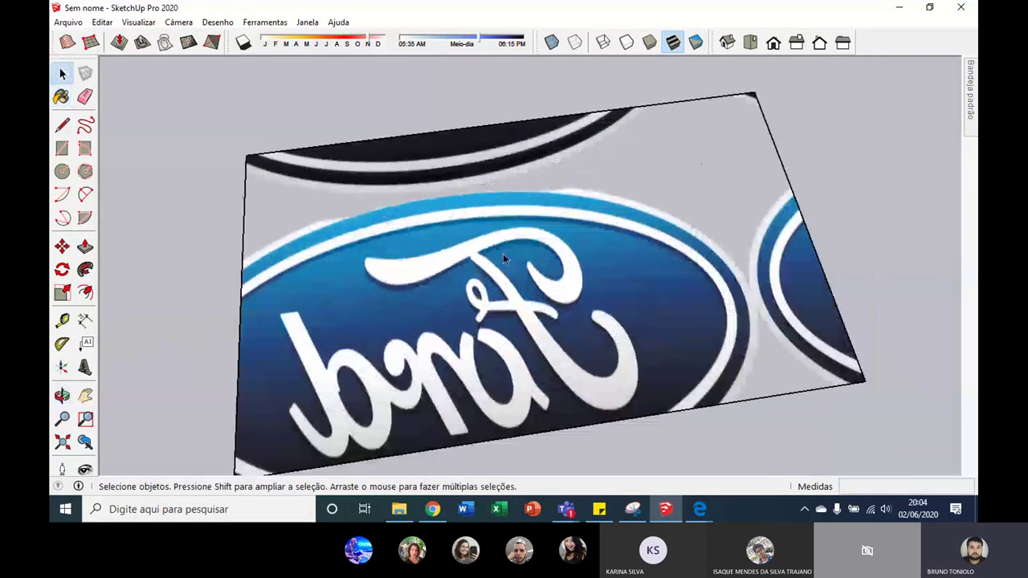
scroll(482, 241, "up", 4)
scroll(418, 200, "down", 5)
middle_click_drag(422, 172, 420, 265)
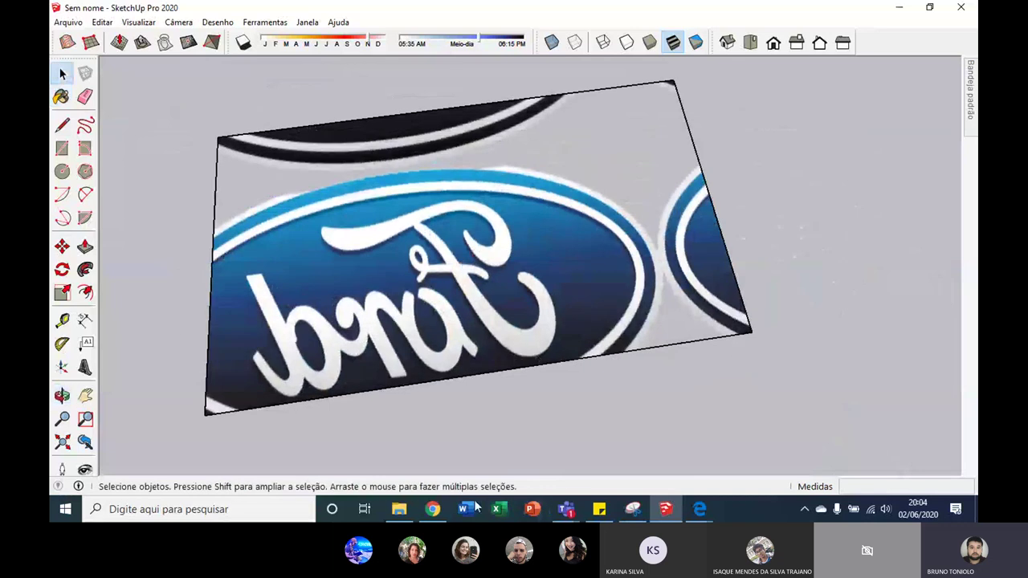
Return to the pngimg home page and search for 'car' images.
left_click(430, 511)
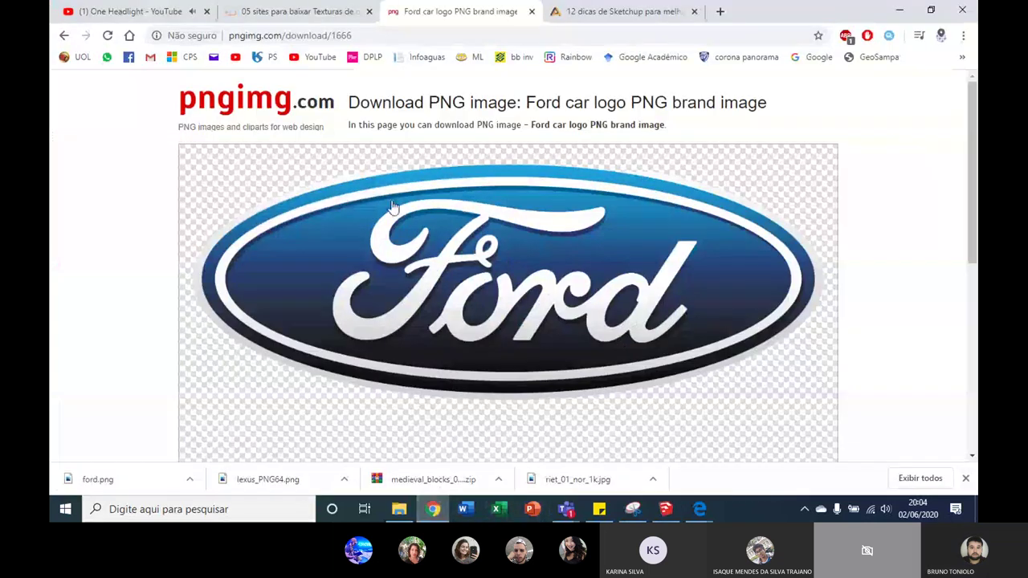
left_click(64, 35)
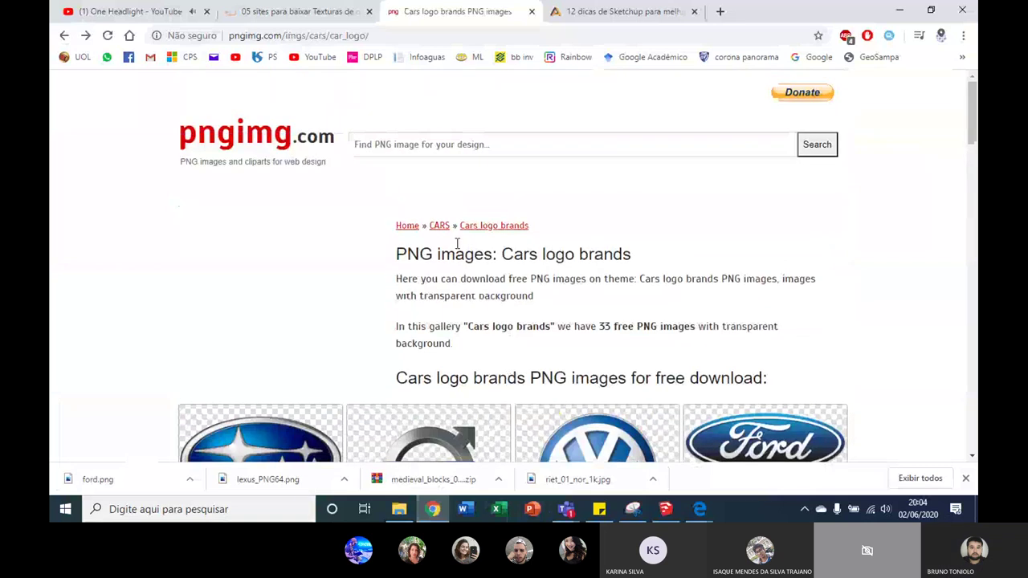
left_click(316, 153)
scroll(452, 209, "down", 2)
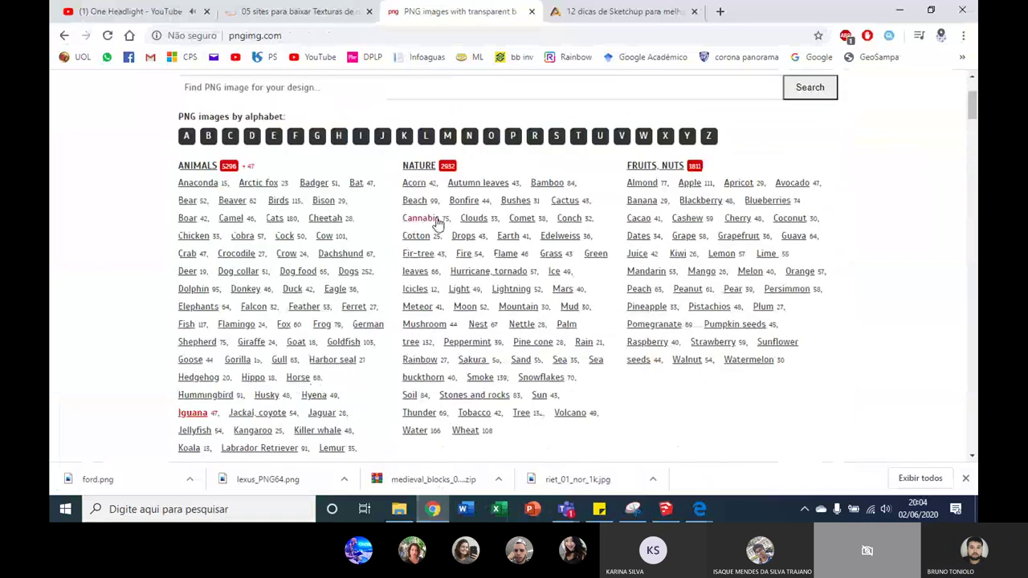
scroll(410, 217, "up", 1)
scroll(391, 211, "up", 1)
left_click(310, 217)
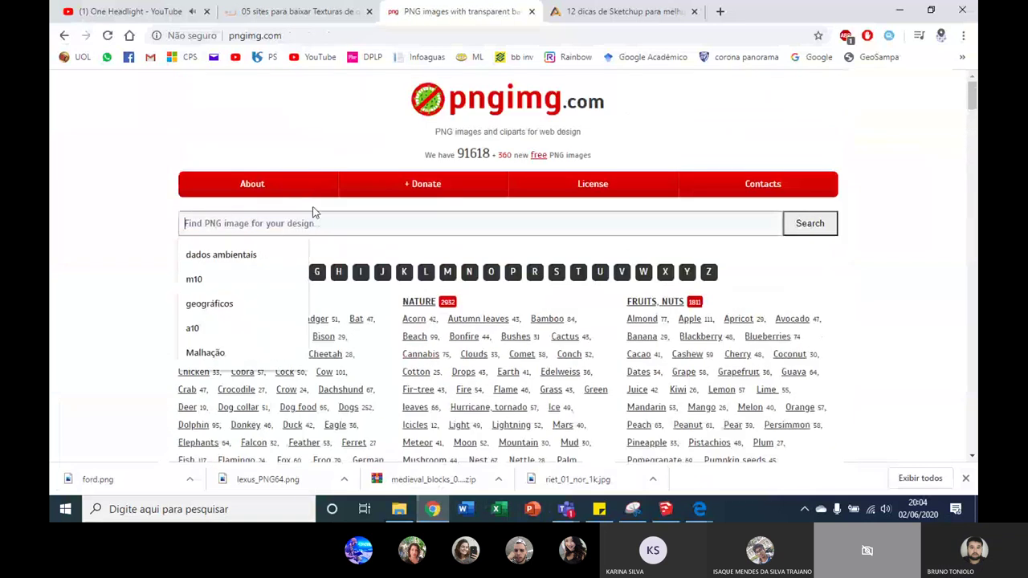
type("car")
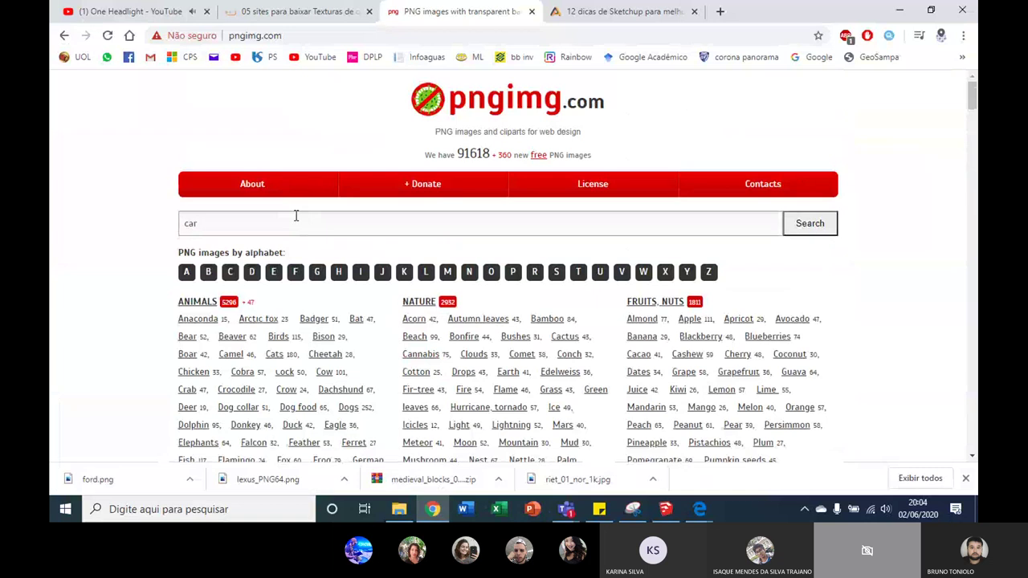
key("Return")
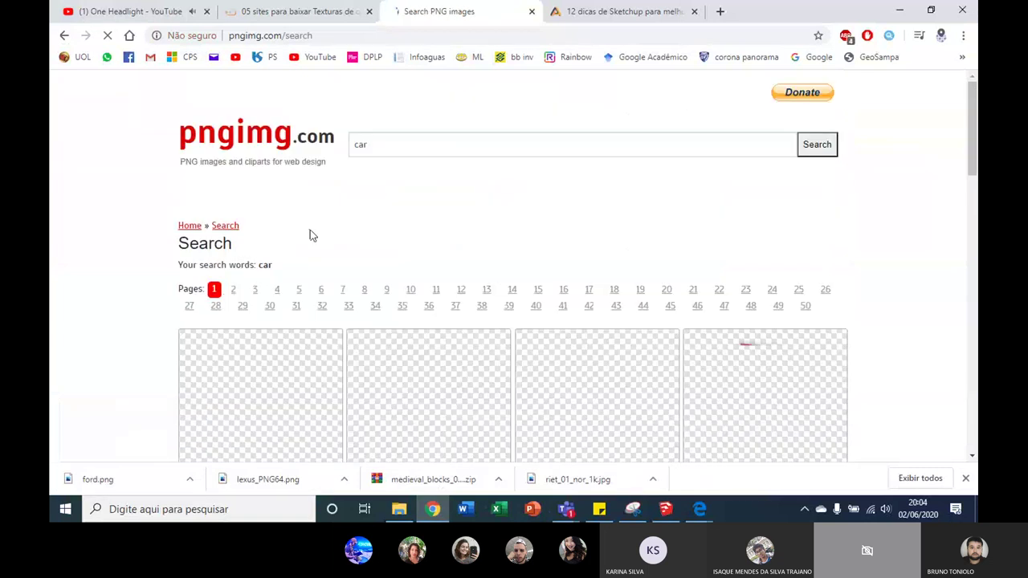
Change the search to 'ferrari' and open the red Ferrari car image.
scroll(339, 214, "down", 2)
scroll(344, 211, "down", 2)
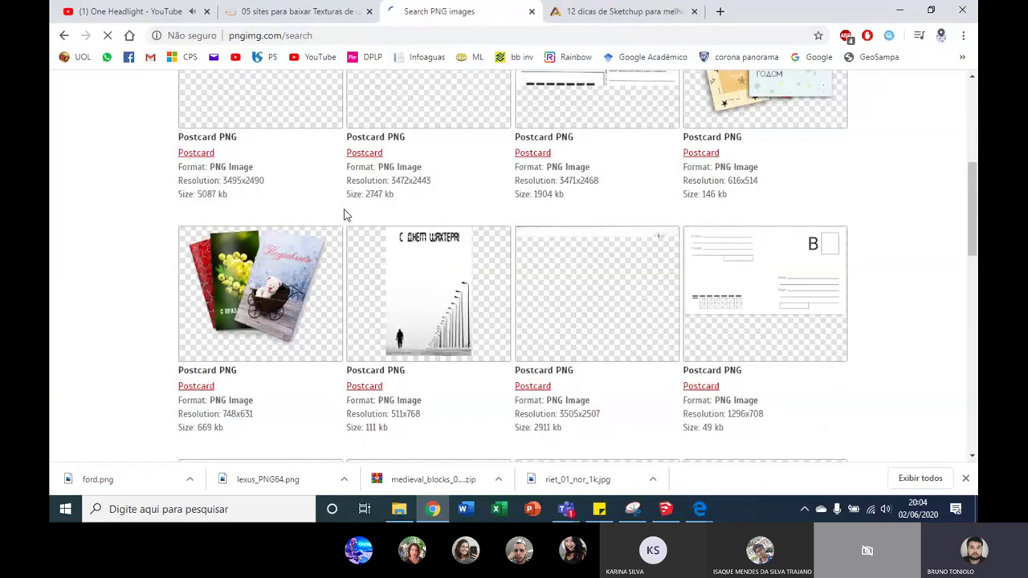
scroll(342, 212, "up", 4)
double_click(359, 145)
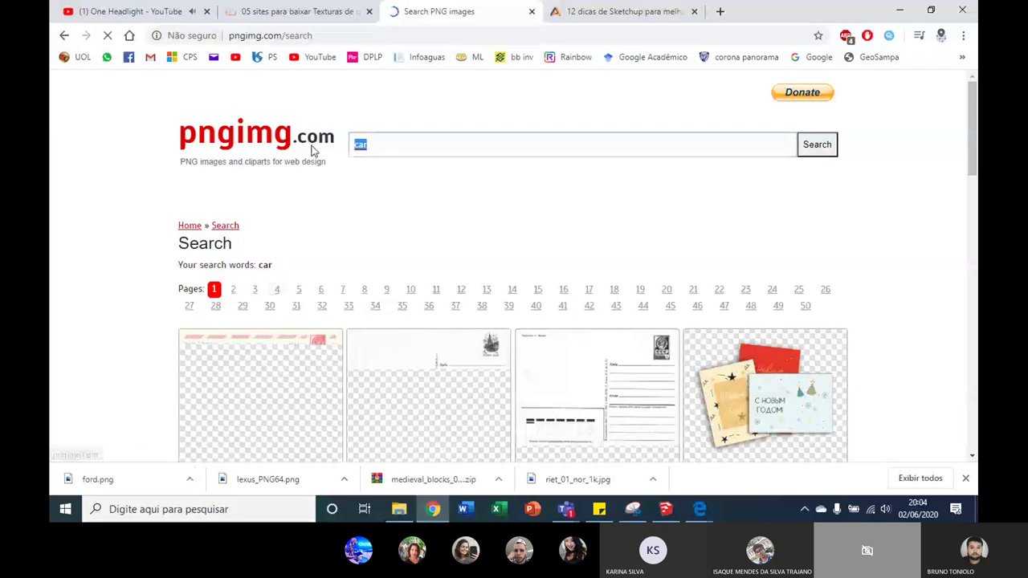
type("ferrari")
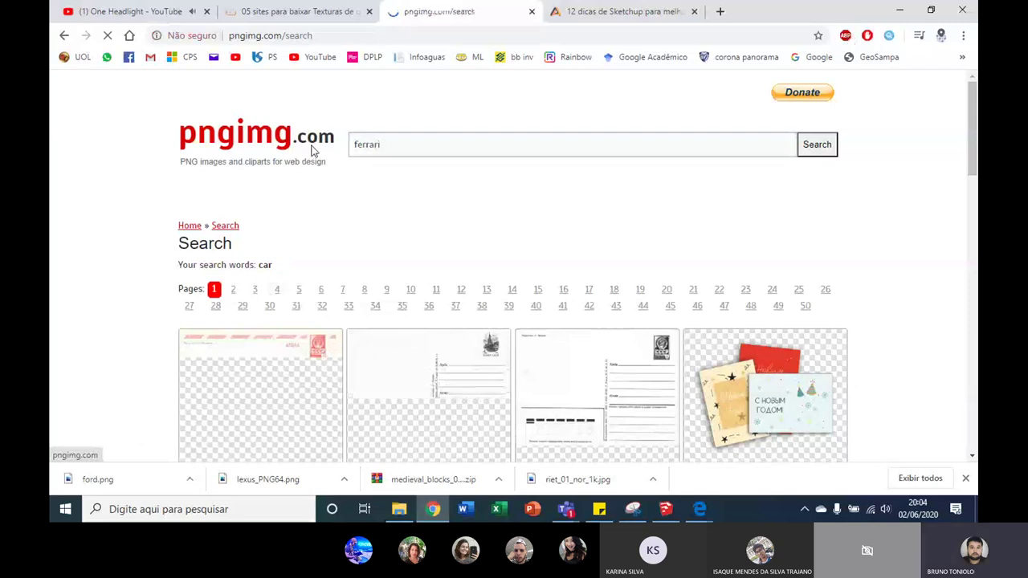
scroll(325, 159, "down", 1)
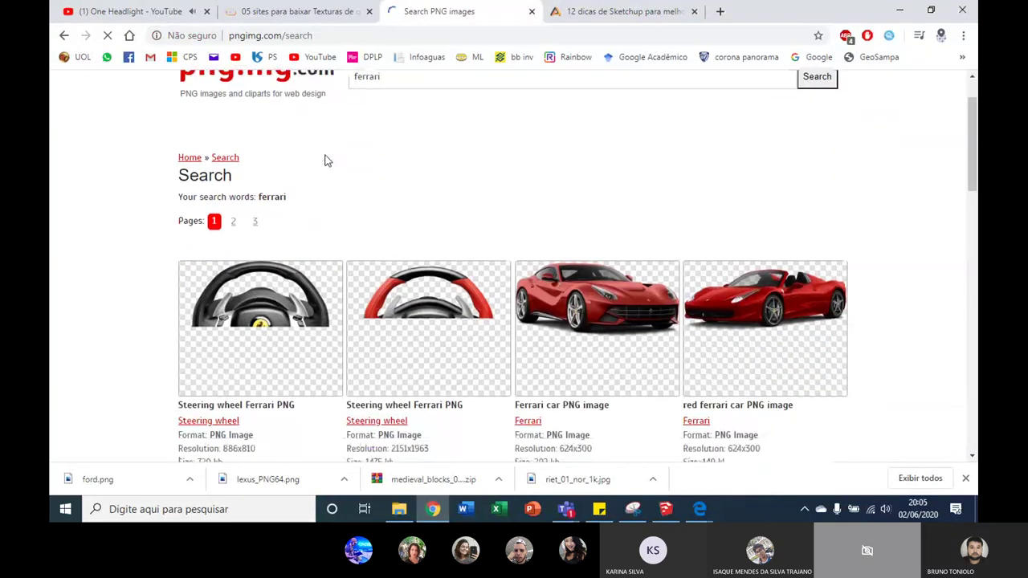
scroll(325, 159, "down", 1)
scroll(401, 225, "down", 2)
scroll(444, 246, "down", 1)
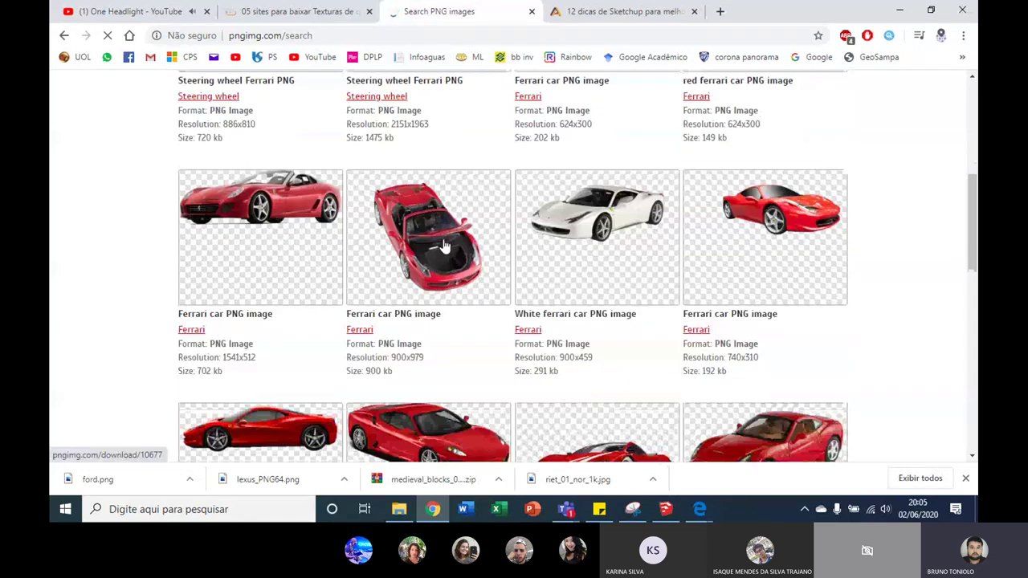
scroll(444, 247, "down", 2)
scroll(419, 293, "down", 1)
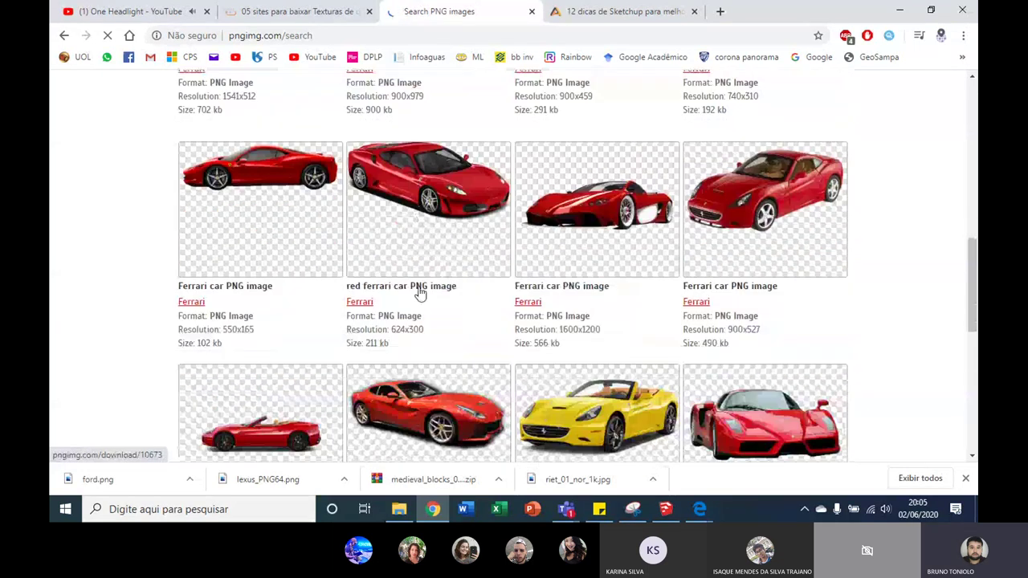
left_click(420, 166)
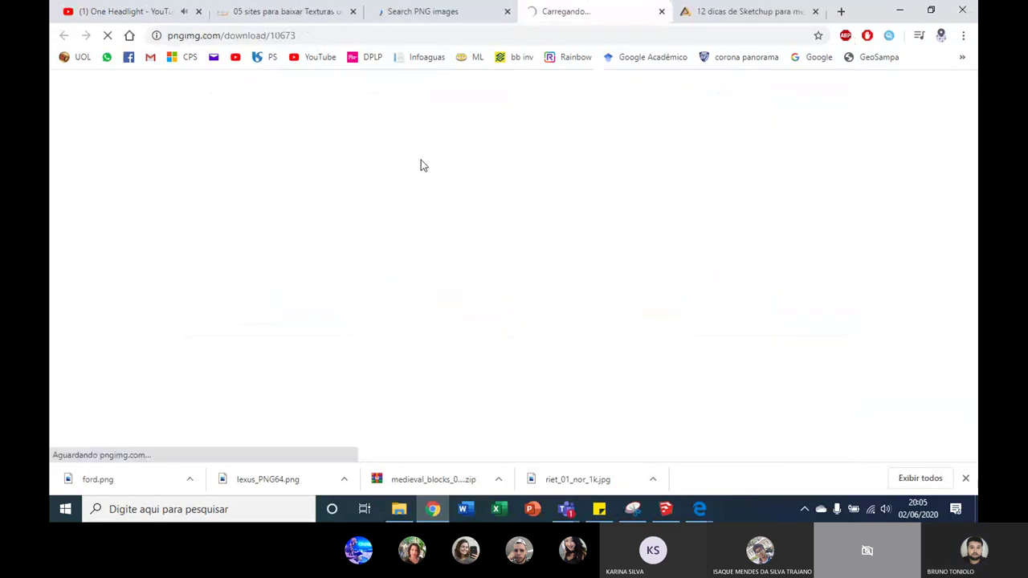
left_click(537, 254)
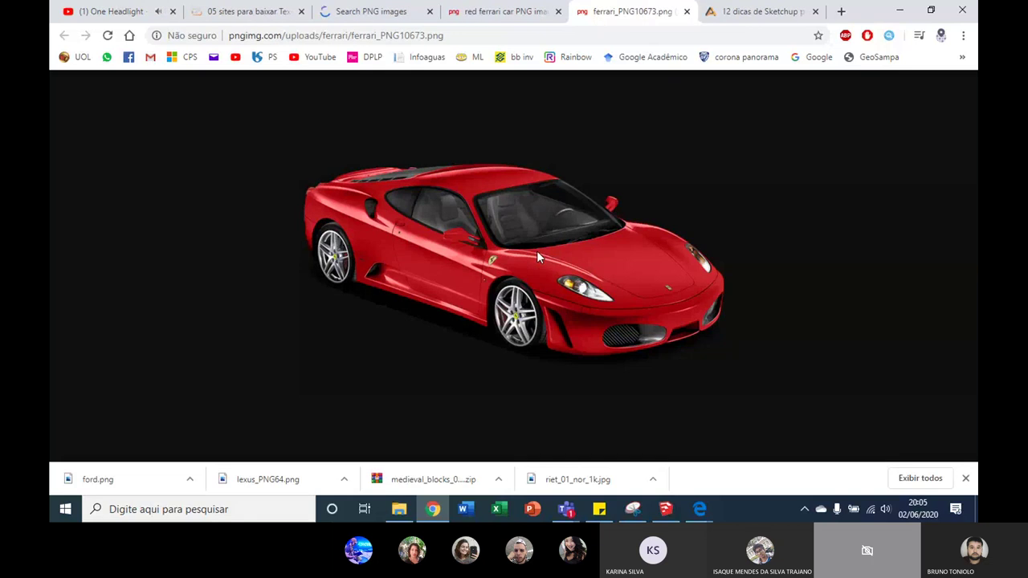
Save the red Ferrari car image to Downloads as ferrari.png.
right_click(536, 250)
left_click(578, 292)
left_click(687, 12)
right_click(488, 234)
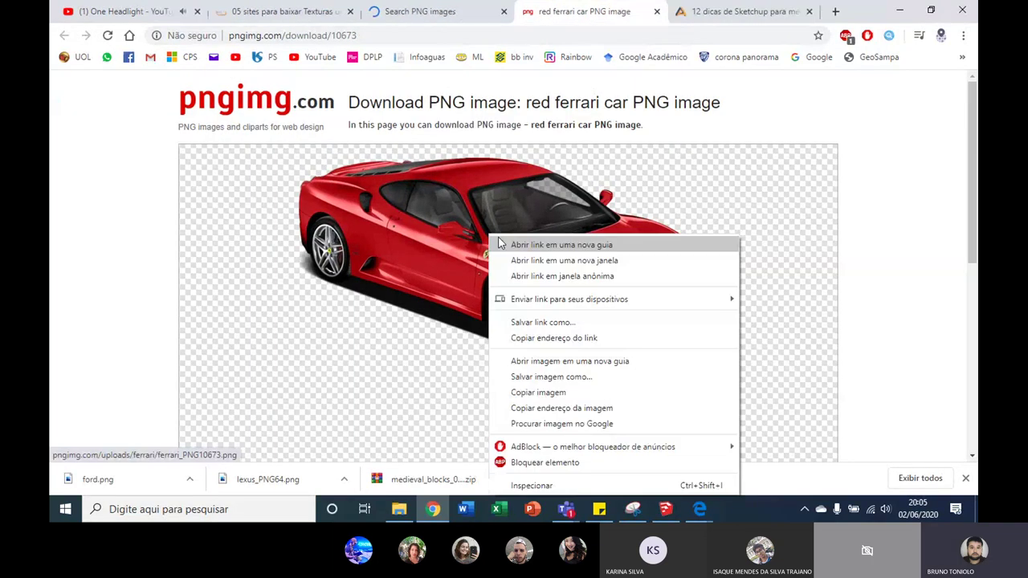
left_click(528, 389)
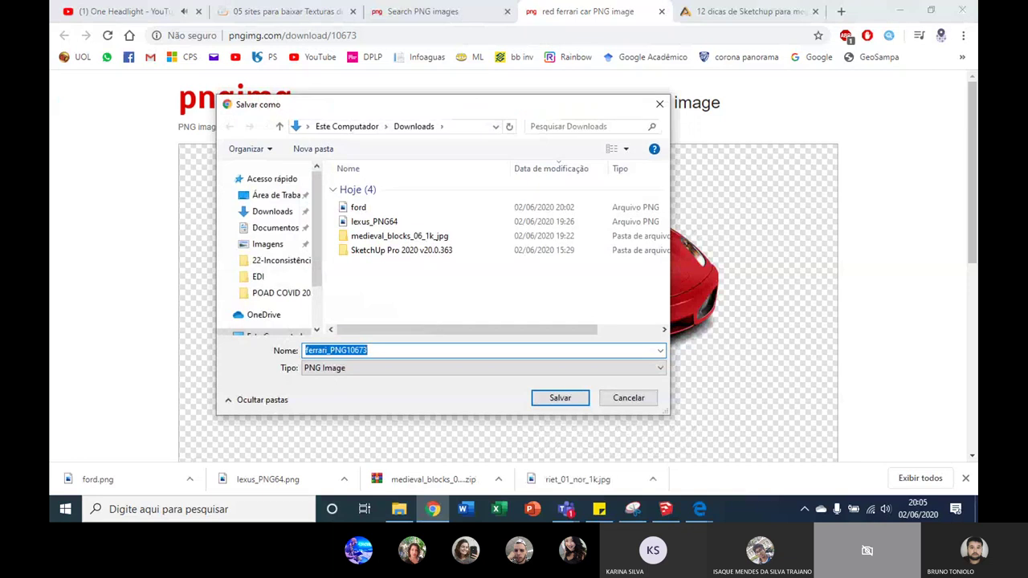
type("fera")
key("BackSpace")
type("rari")
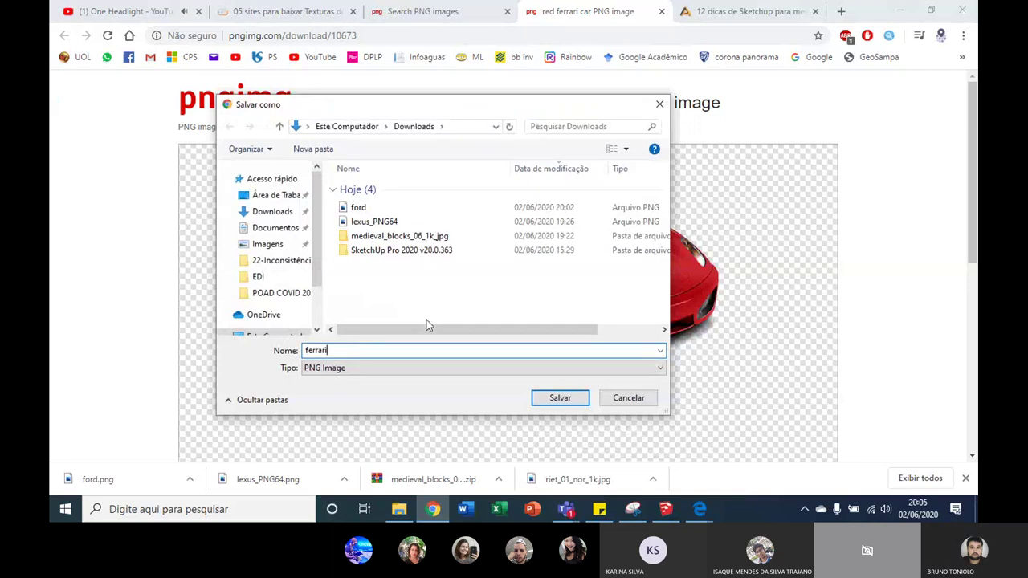
left_click(560, 398)
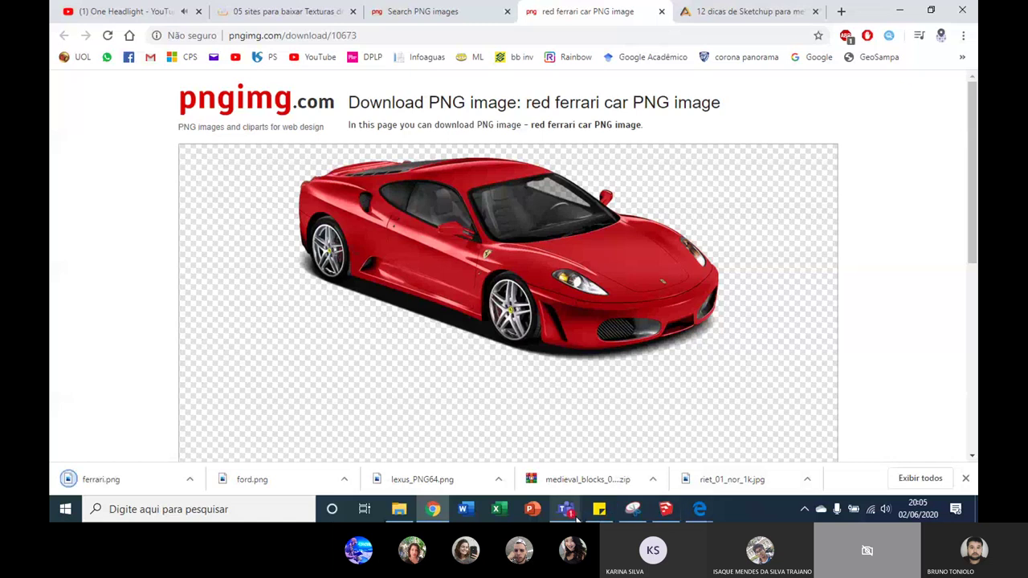
Create a material named Ferrari textured with ferrari.png.
left_click(665, 509)
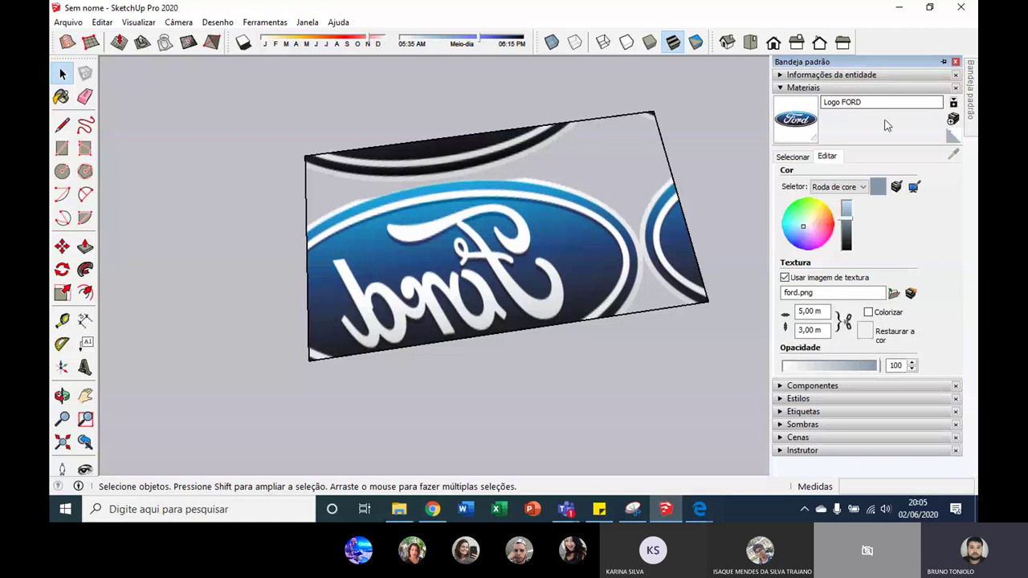
left_click(952, 119)
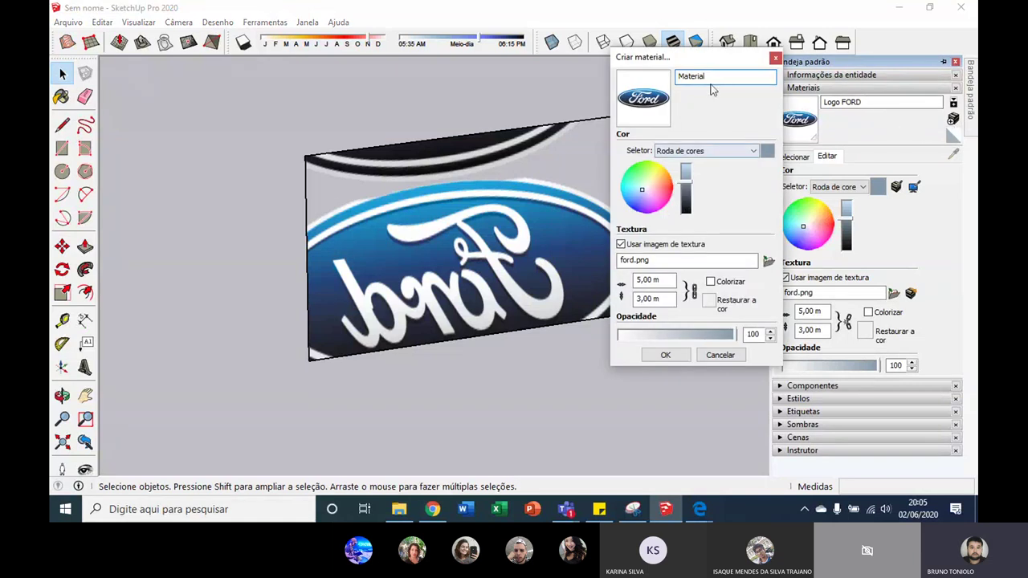
left_click_drag(718, 77, 595, 87)
type("Fer")
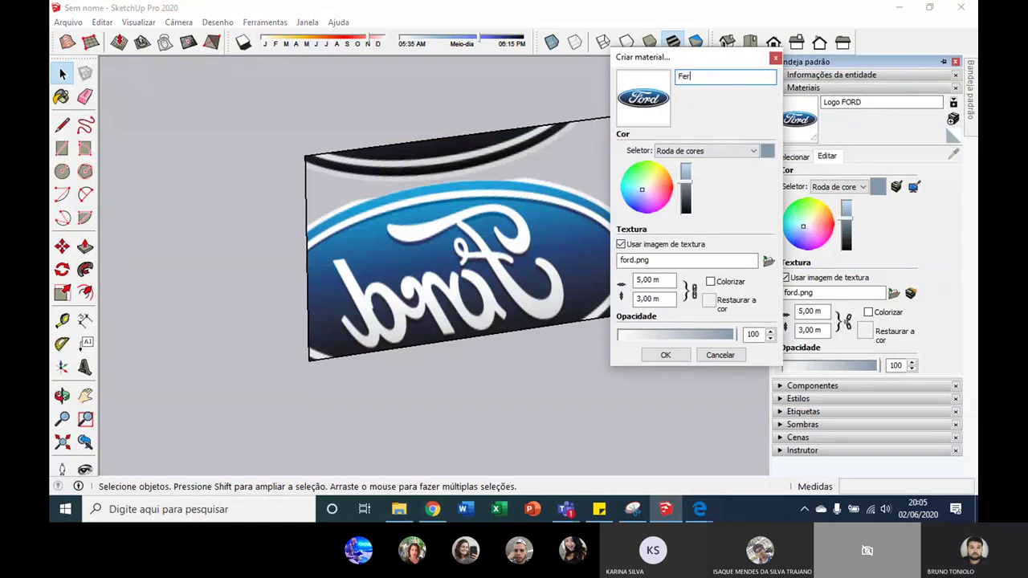
type("rari")
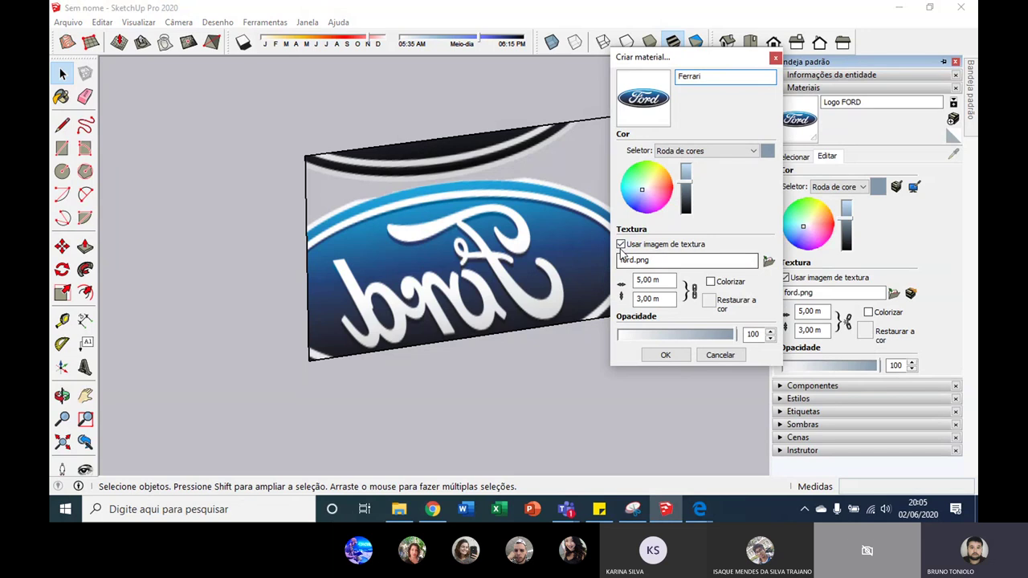
left_click(630, 249)
left_click(629, 249)
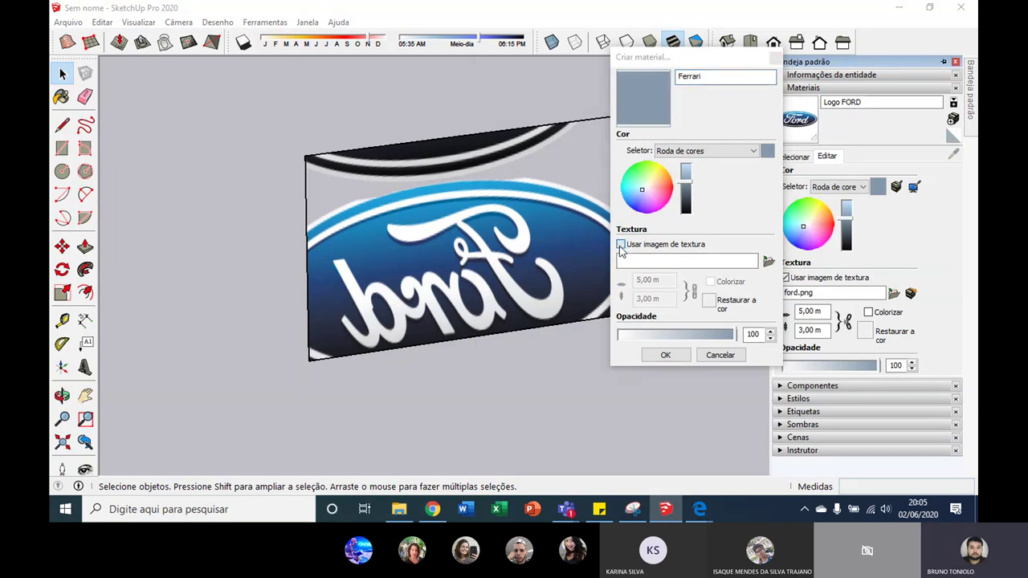
double_click(620, 149)
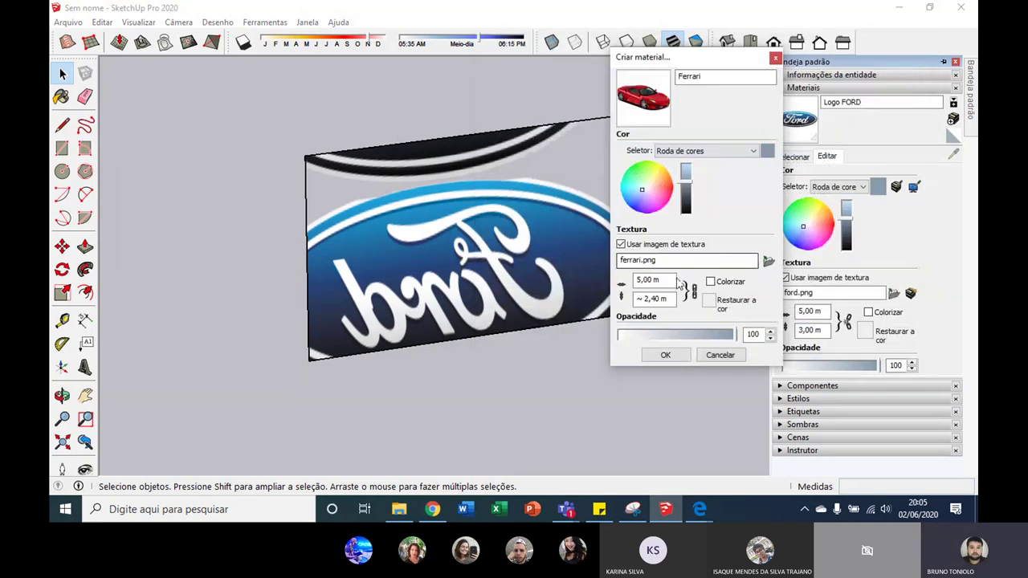
left_click(664, 355)
Draw a new rectangle of about 21,73 m by 16,22 m and paint it Ferrari.
scroll(482, 200, "down", 3)
scroll(474, 169, "down", 2)
scroll(303, 162, "down", 2)
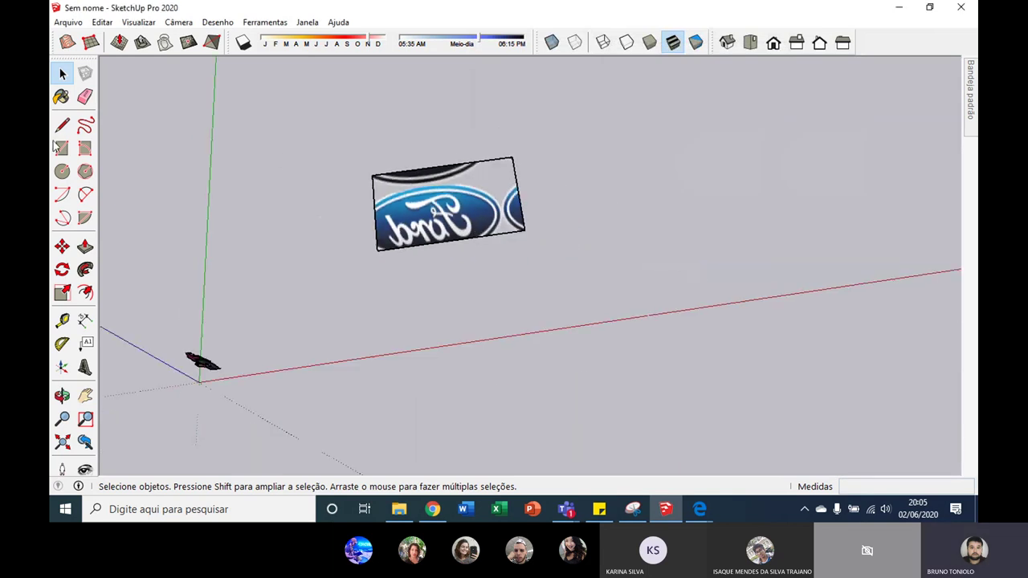
key("r")
scroll(434, 120, "down", 1)
left_click(545, 171)
left_click(952, 354)
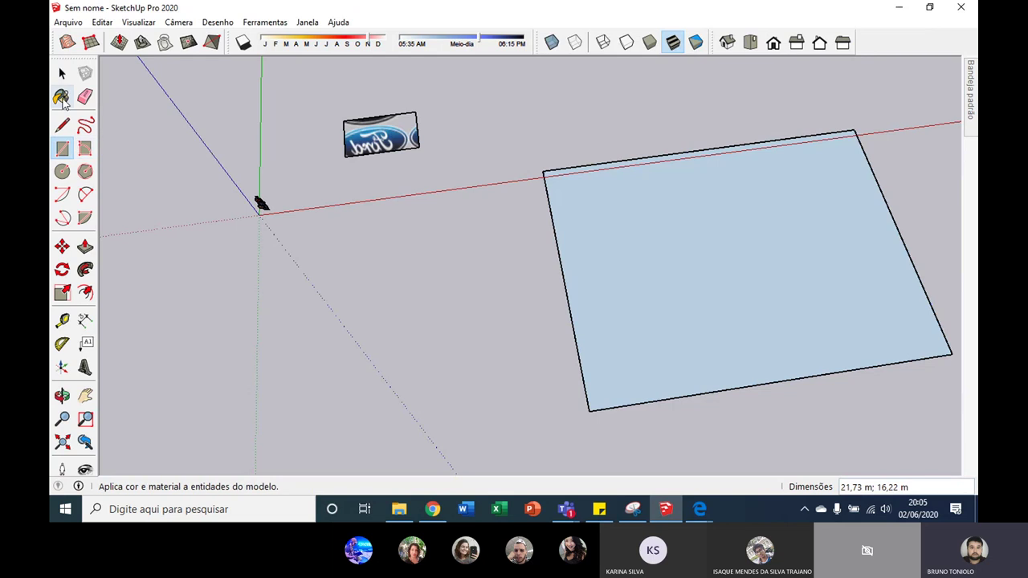
left_click(61, 96)
left_click(737, 215)
Orbit and zoom around the rectangle to inspect the tiled red Ferrari cars.
scroll(682, 225, "up", 3)
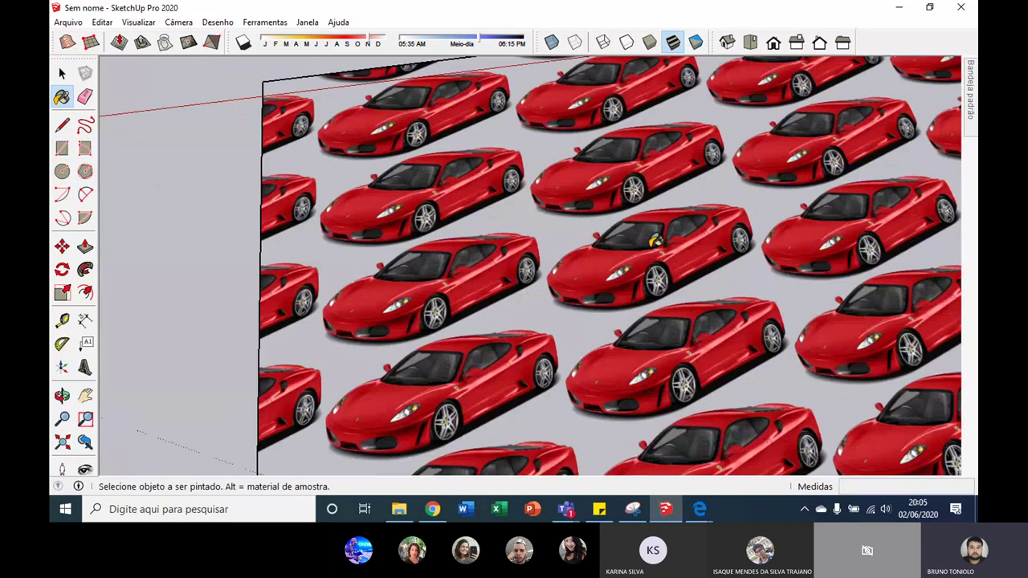
scroll(611, 237, "up", 3)
scroll(582, 243, "down", 5)
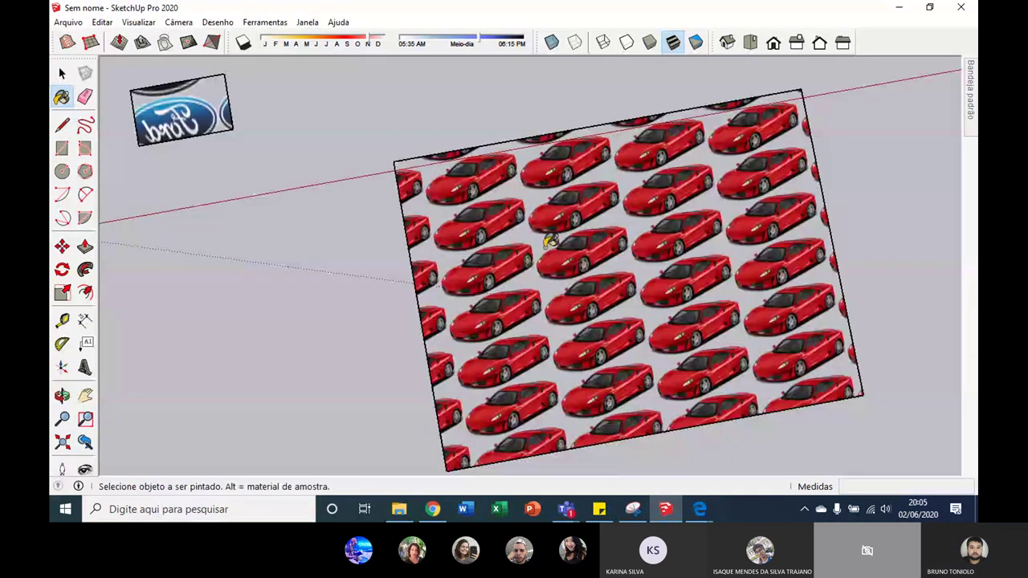
middle_click_drag(550, 230, 557, 298)
scroll(540, 194, "up", 4)
mouse_move(539, 194)
middle_mouse_down()
mouse_move(566, 203)
mouse_move(509, 201)
mouse_move(506, 294)
middle_mouse_up()
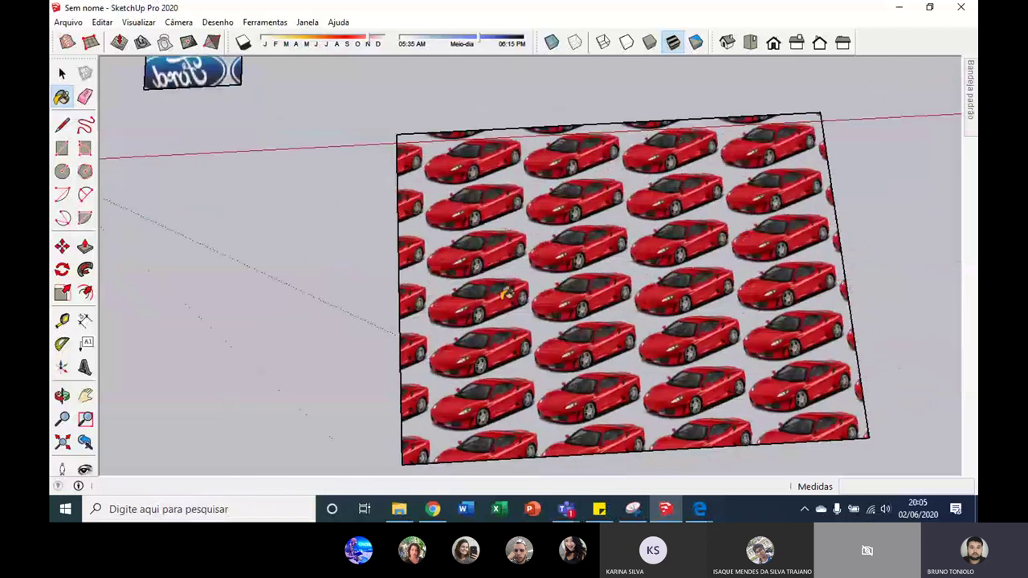
scroll(506, 294, "up", 4)
middle_click_drag(462, 273, 509, 147)
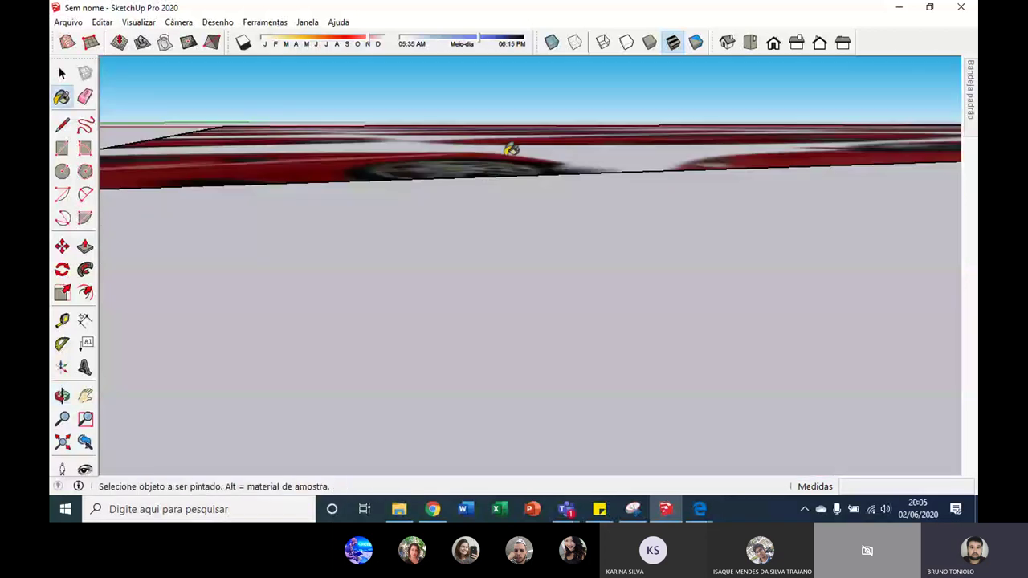
scroll(489, 379, "up", 5)
scroll(490, 379, "down", 1)
scroll(490, 379, "up", 1)
Box-select and delete the Ferrari-tiled rectangle, leaving only the Ford-logo rectangle.
scroll(490, 382, "down", 5)
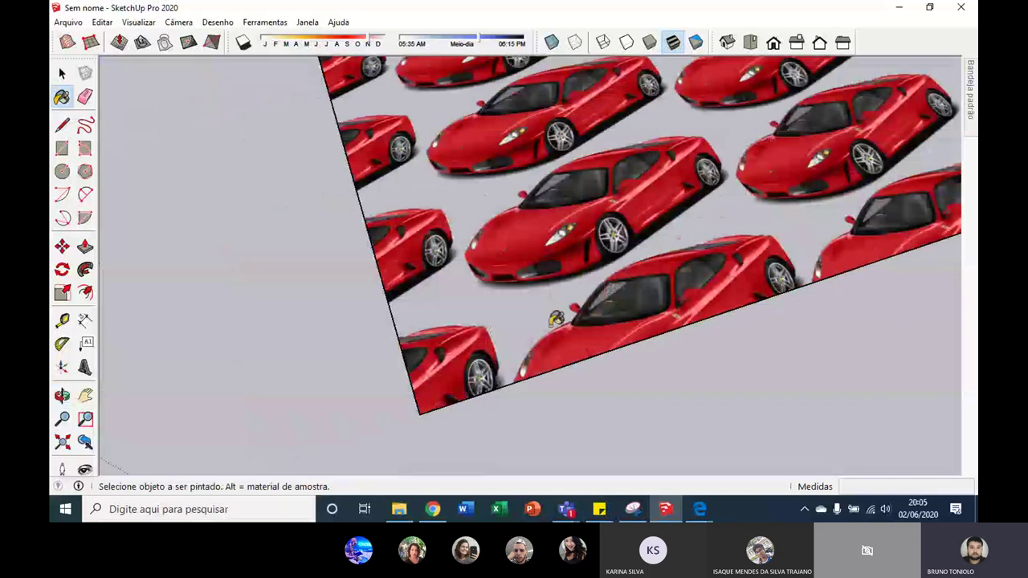
mouse_move(473, 381)
middle_mouse_down()
mouse_move(583, 334)
mouse_move(624, 232)
mouse_move(536, 187)
middle_mouse_up()
scroll(616, 239, "up", 3)
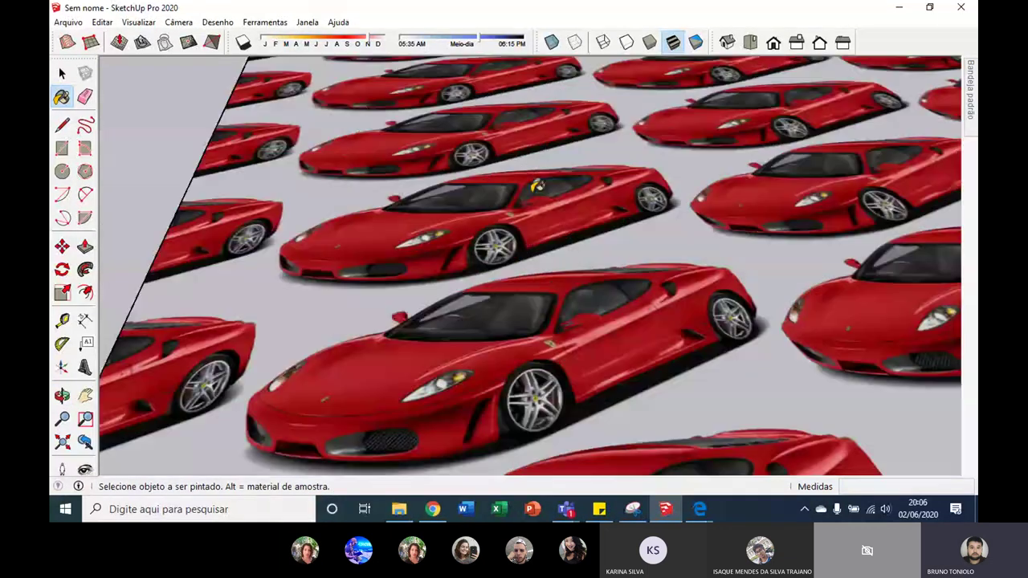
key("space")
scroll(537, 186, "down", 5)
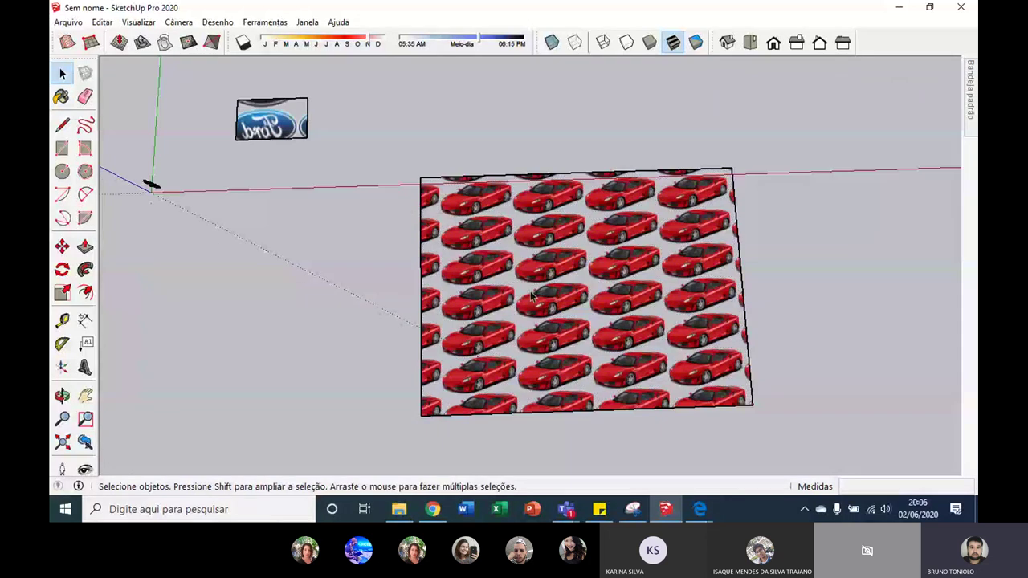
left_click_drag(359, 135, 814, 429)
key("Delete")
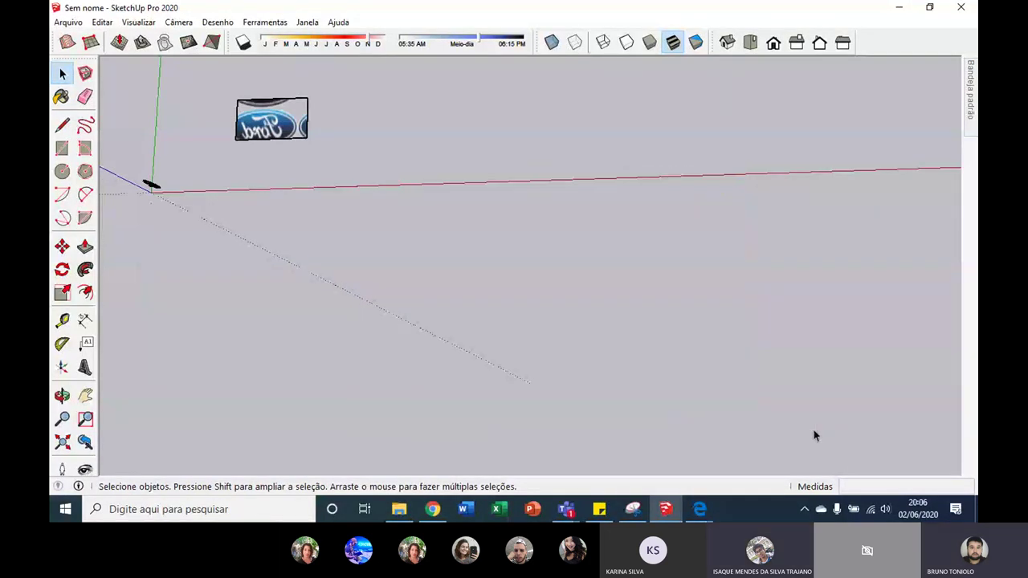
scroll(306, 167, "up", 3)
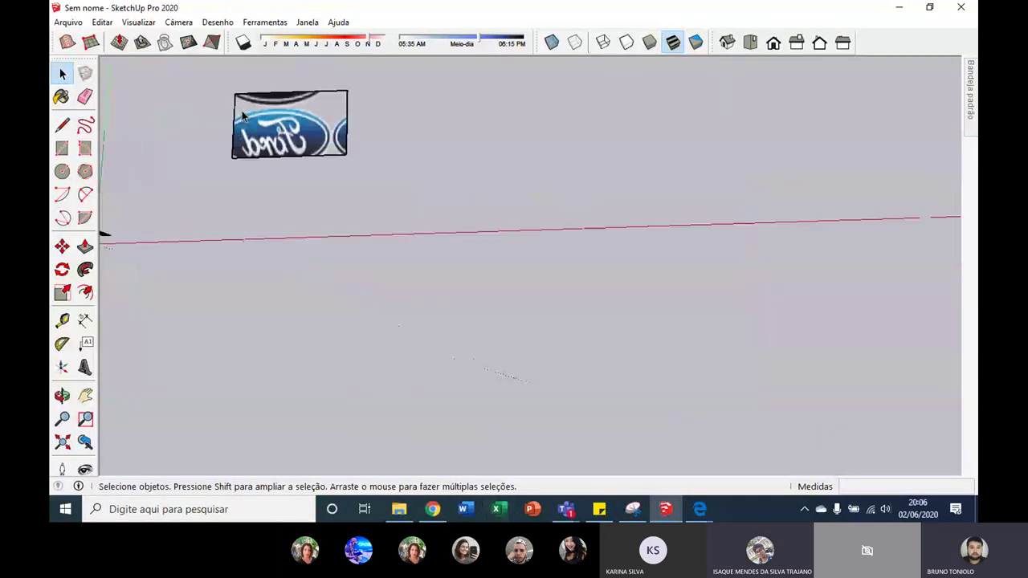
scroll(305, 167, "up", 3)
mouse_move(306, 167)
middle_mouse_down()
mouse_move(420, 215)
mouse_move(374, 119)
middle_mouse_up()
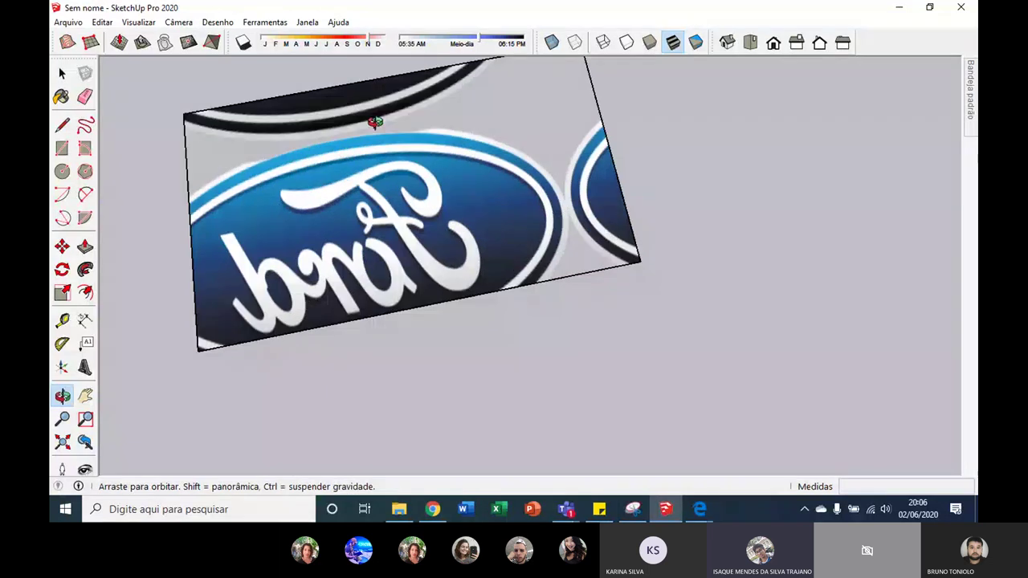
key("space")
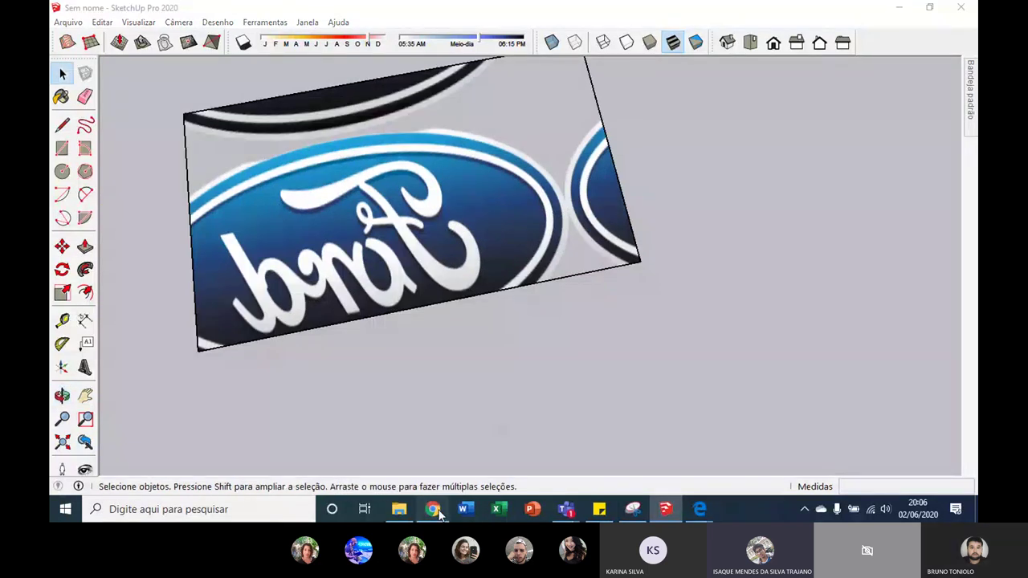
left_click(433, 509)
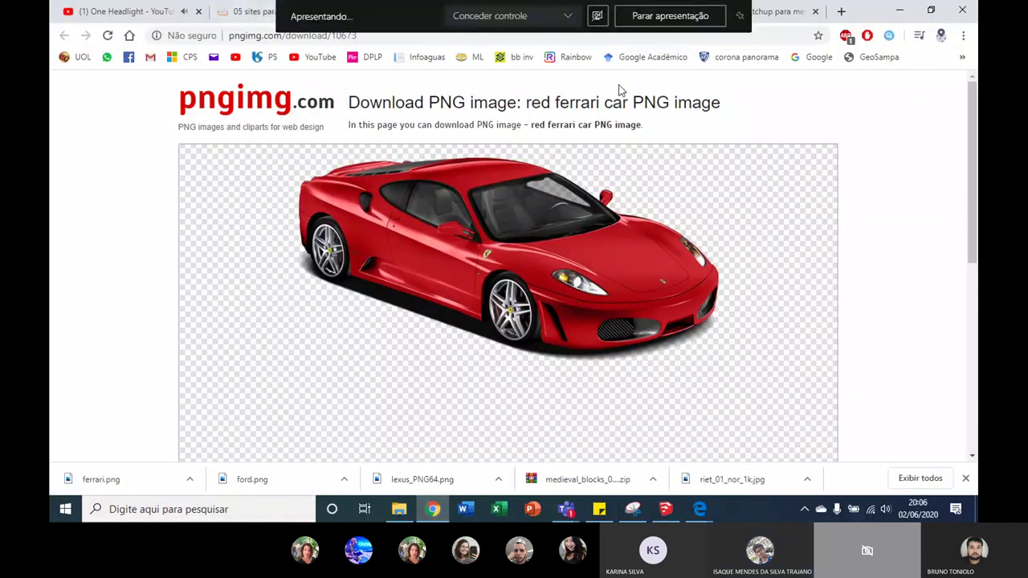
Close the red Ferrari image tabs in Chrome.
left_click(720, 13)
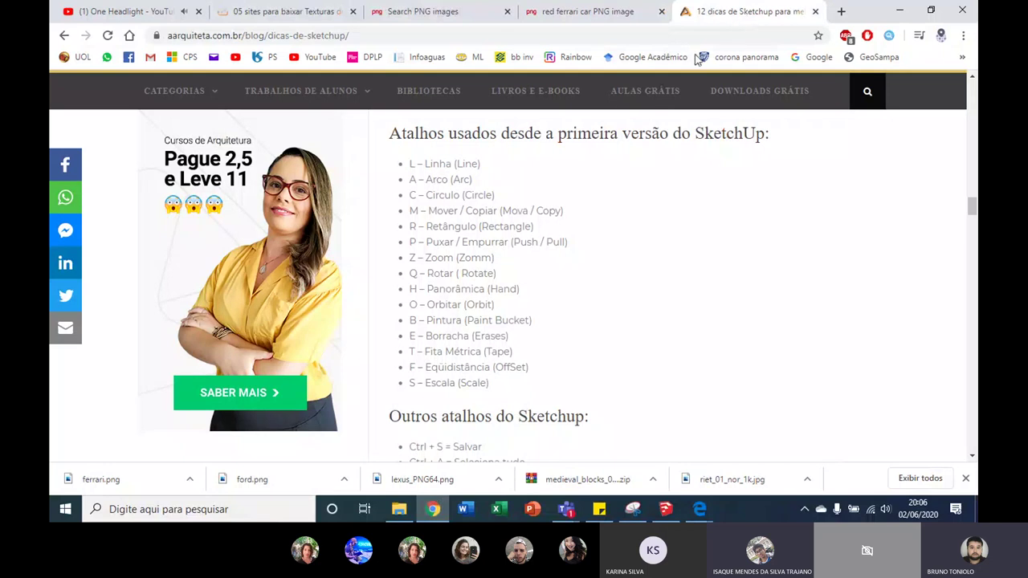
left_click(590, 11)
left_click(661, 11)
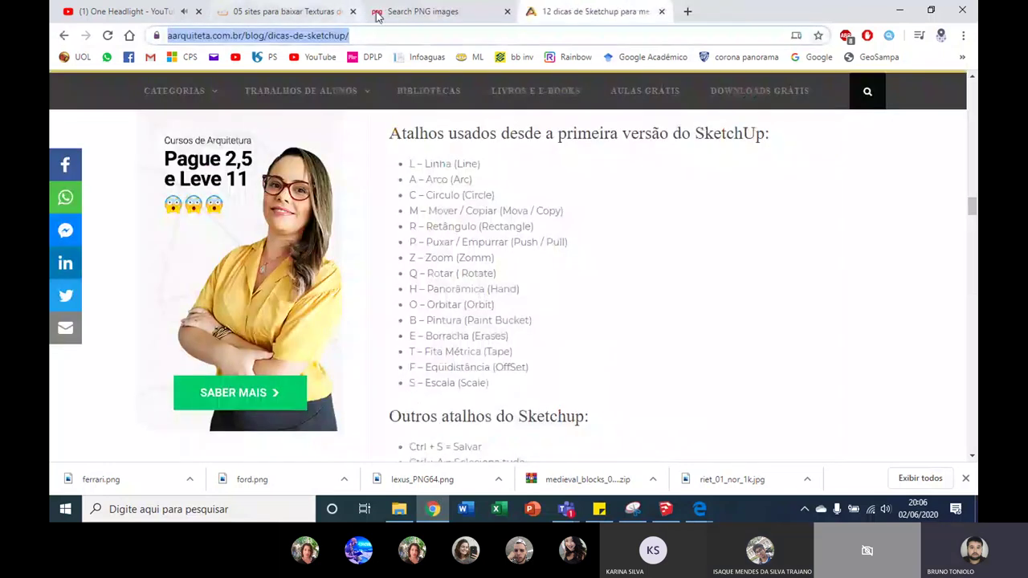
left_click(377, 12)
Open Texture Haven from the article's '2. Textures Haven' entry and close the Ferrari PNG search tab.
left_click(285, 11)
scroll(438, 153, "up", 4)
scroll(462, 189, "up", 3)
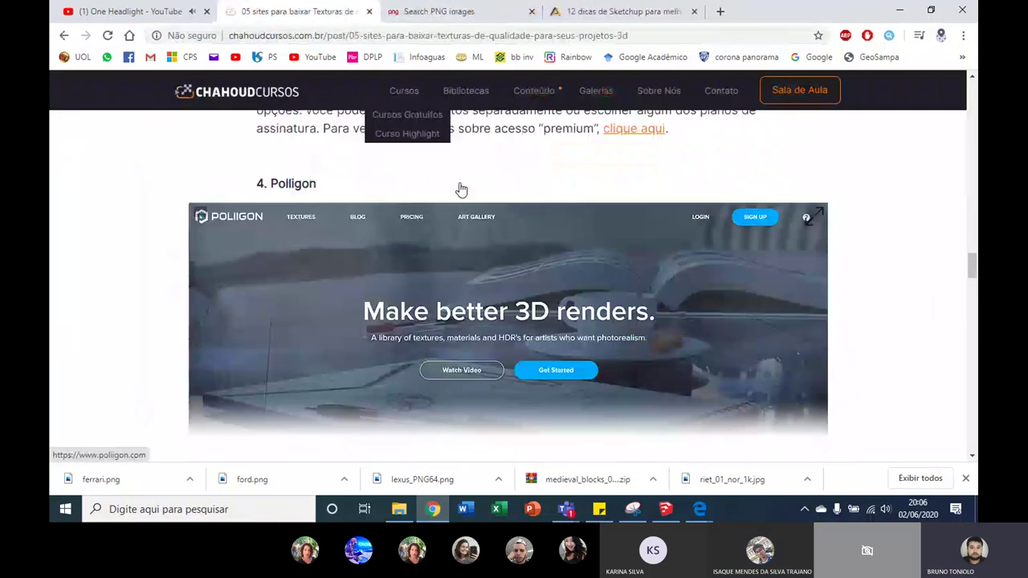
scroll(461, 189, "up", 4)
scroll(461, 190, "up", 4)
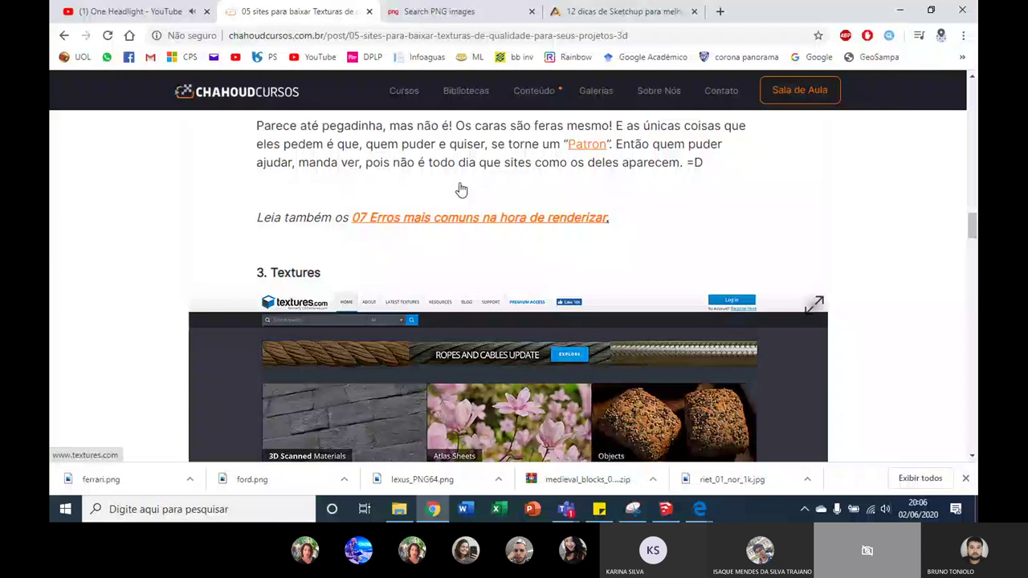
scroll(462, 189, "down", 2)
scroll(494, 241, "up", 4)
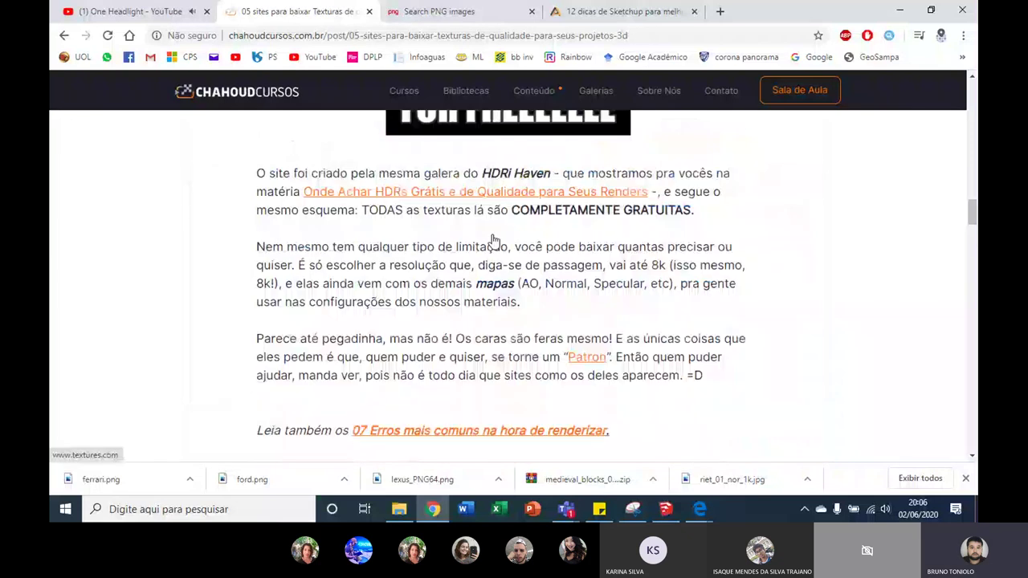
scroll(494, 241, "up", 4)
scroll(494, 241, "up", 4)
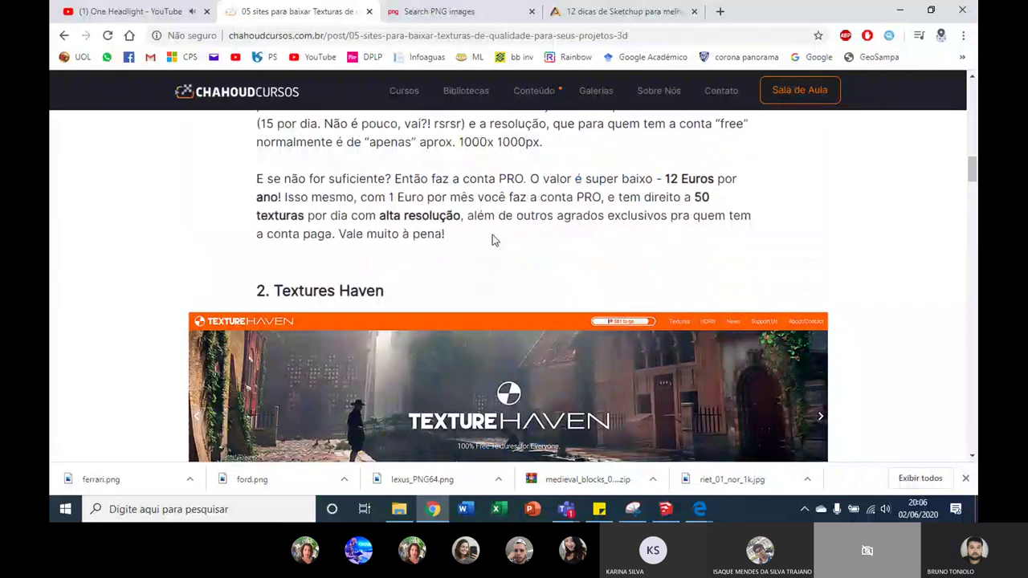
scroll(492, 239, "down", 3)
scroll(500, 208, "up", 2)
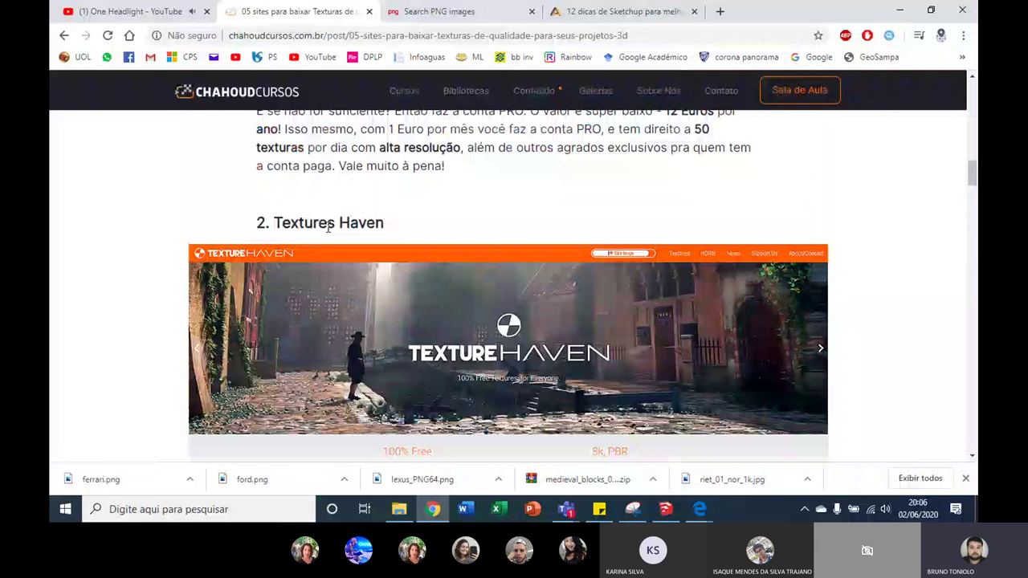
scroll(401, 236, "down", 2)
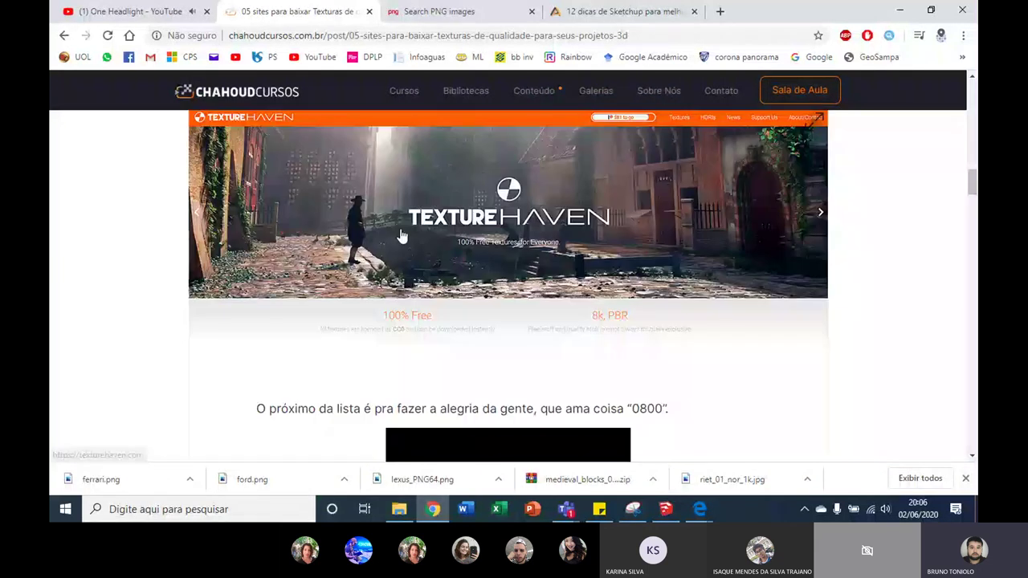
left_click(401, 236)
left_click(604, 11)
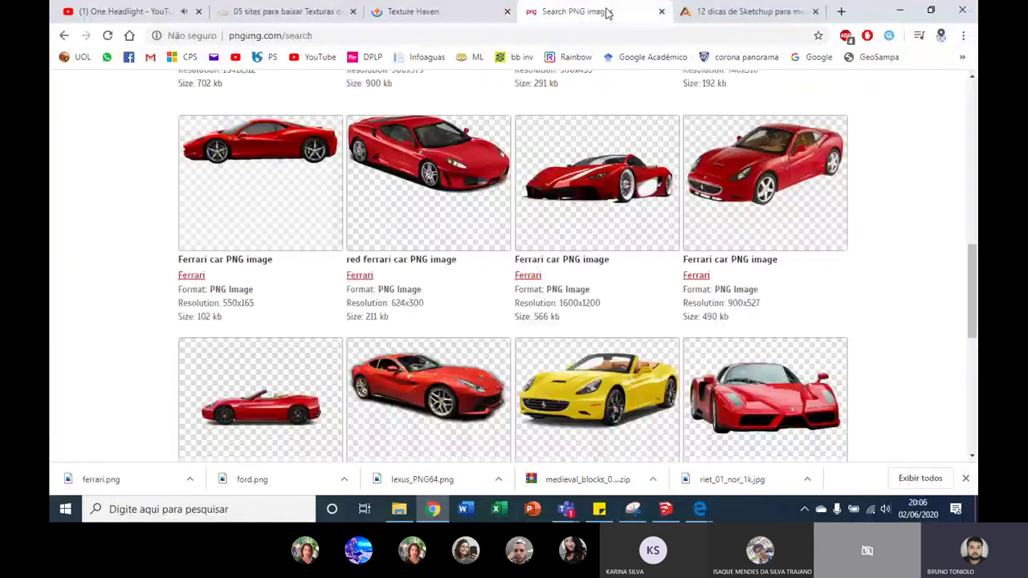
left_click(661, 11)
Switch to Texture Haven and open its Textures catalogue.
left_click(434, 11)
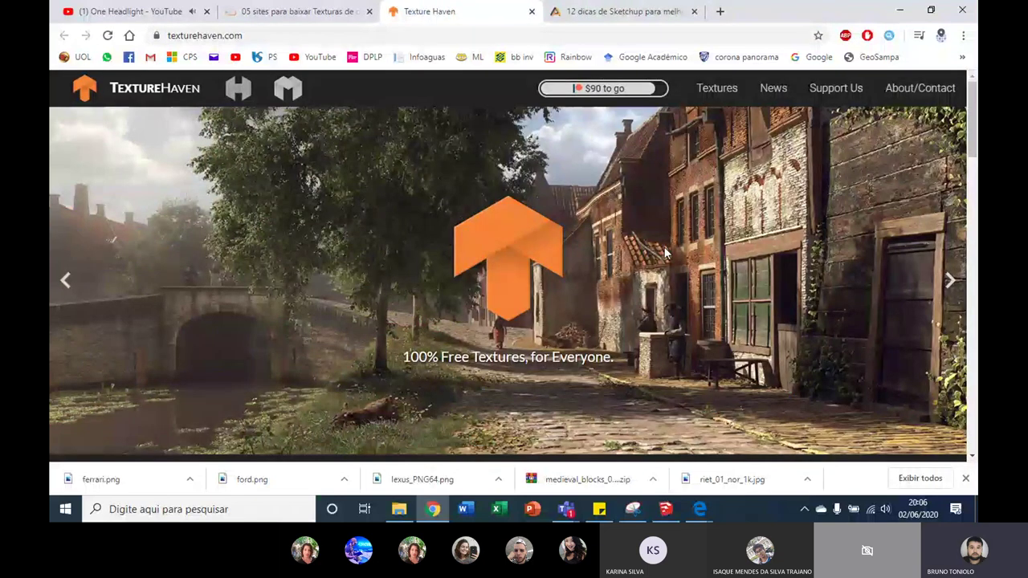
scroll(665, 254, "down", 1)
left_click(717, 88)
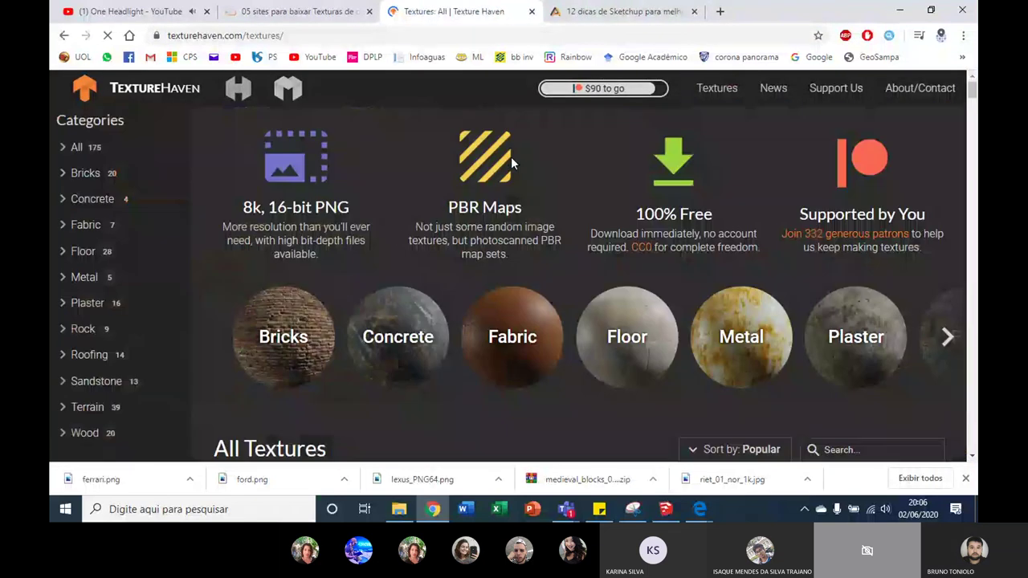
scroll(136, 265, "down", 1)
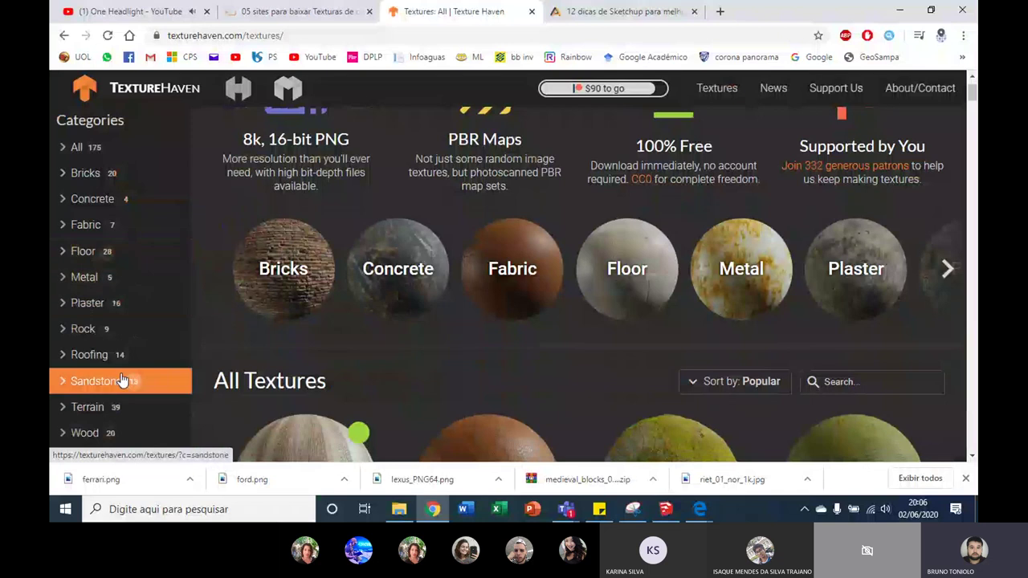
scroll(503, 241, "down", 5)
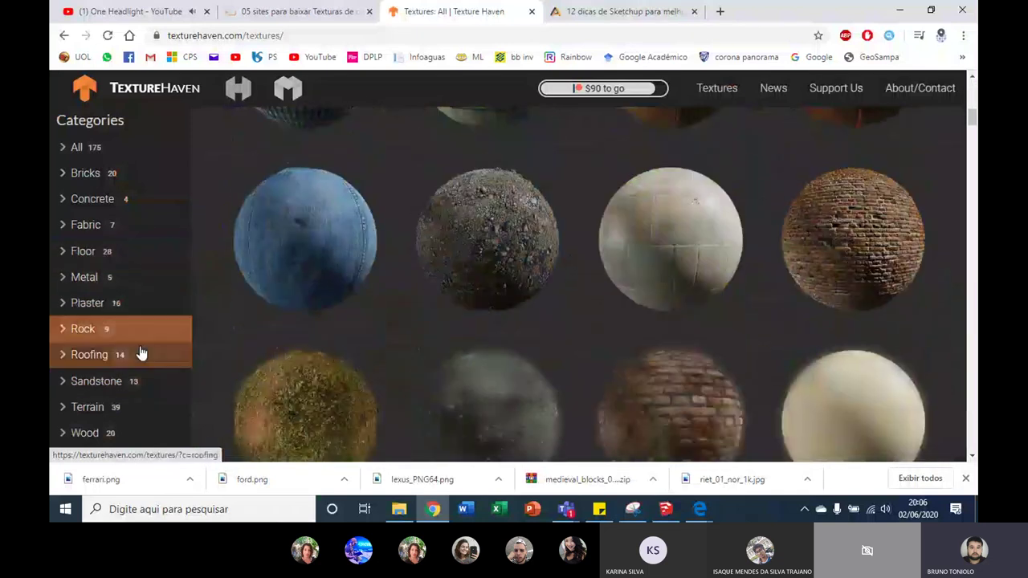
scroll(158, 303, "down", 3)
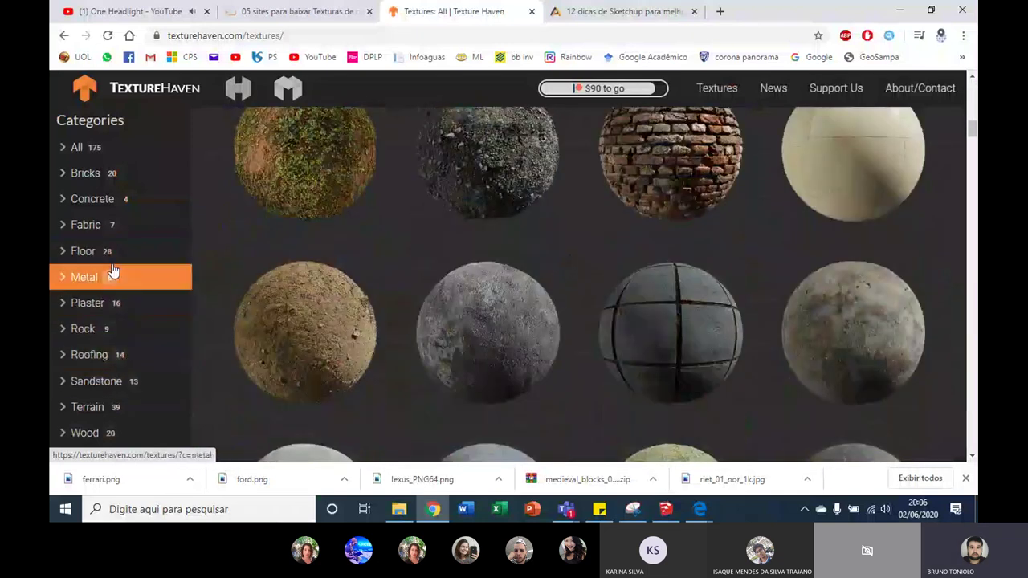
scroll(115, 271, "up", 3)
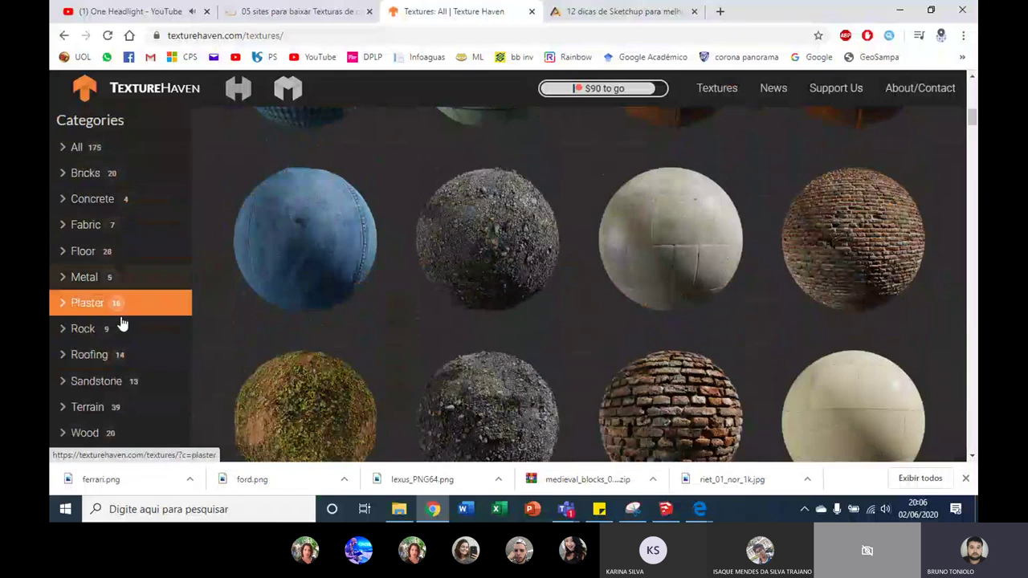
Filter the catalogue to Wood and open the bark_brown_01 texture page.
left_click(90, 434)
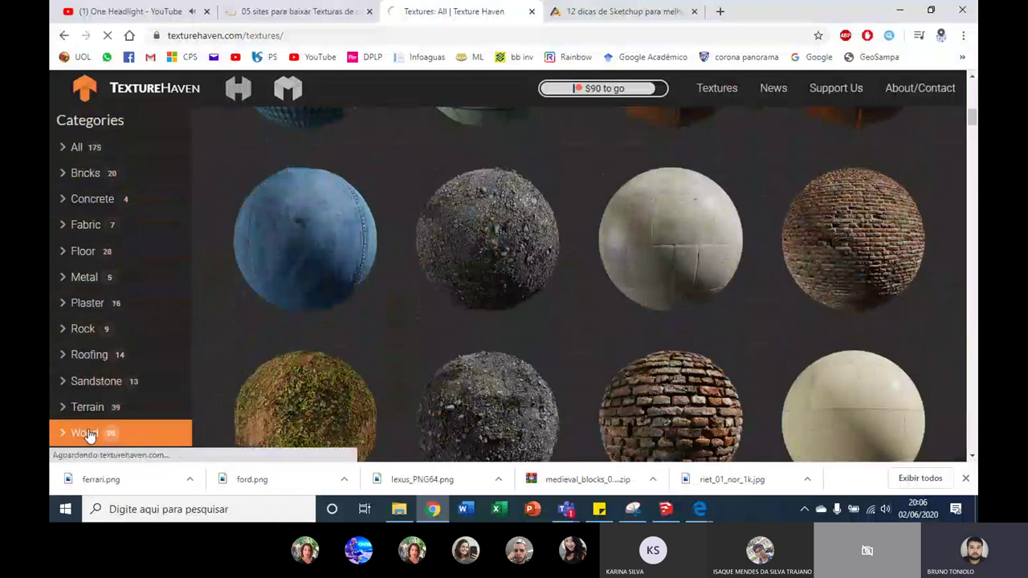
scroll(534, 230, "down", 3)
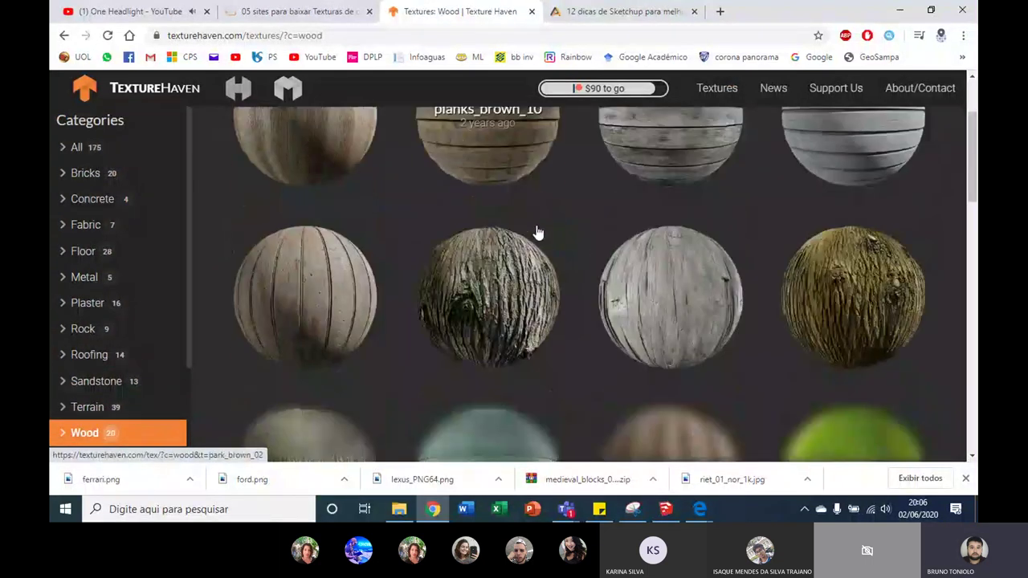
scroll(498, 241, "down", 3)
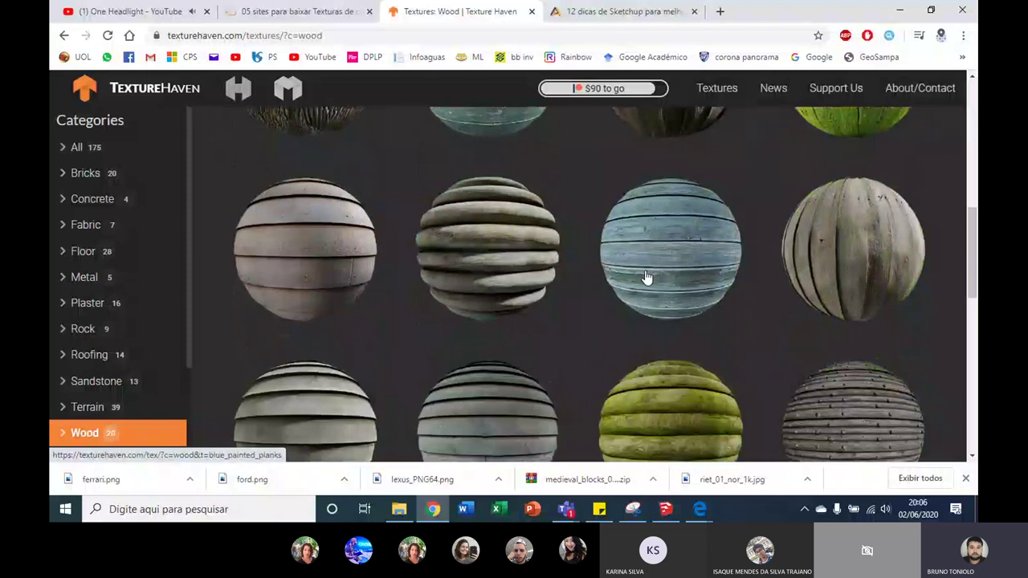
scroll(562, 275, "down", 3)
scroll(360, 250, "up", 2)
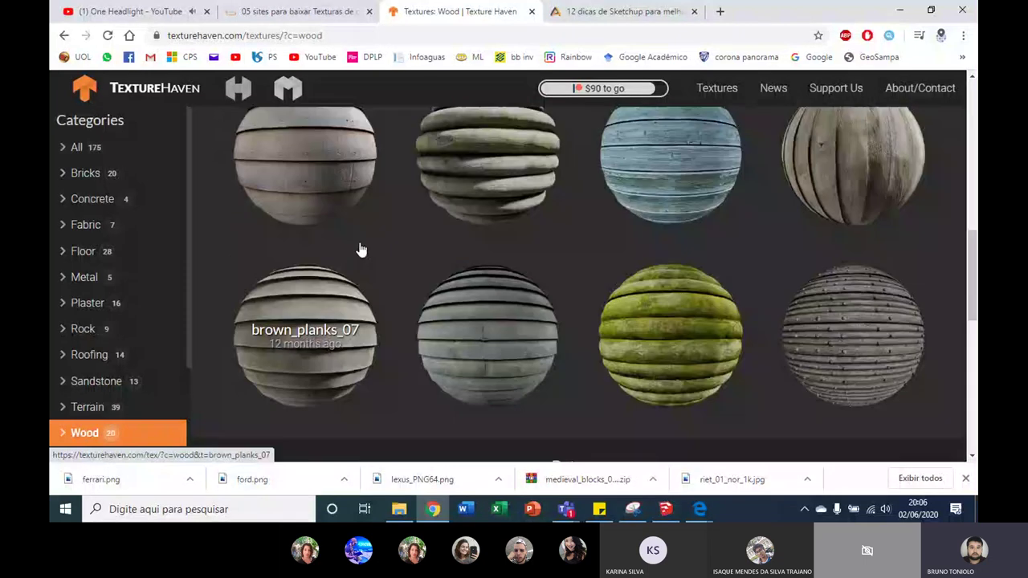
scroll(360, 250, "up", 5)
scroll(587, 249, "down", 3)
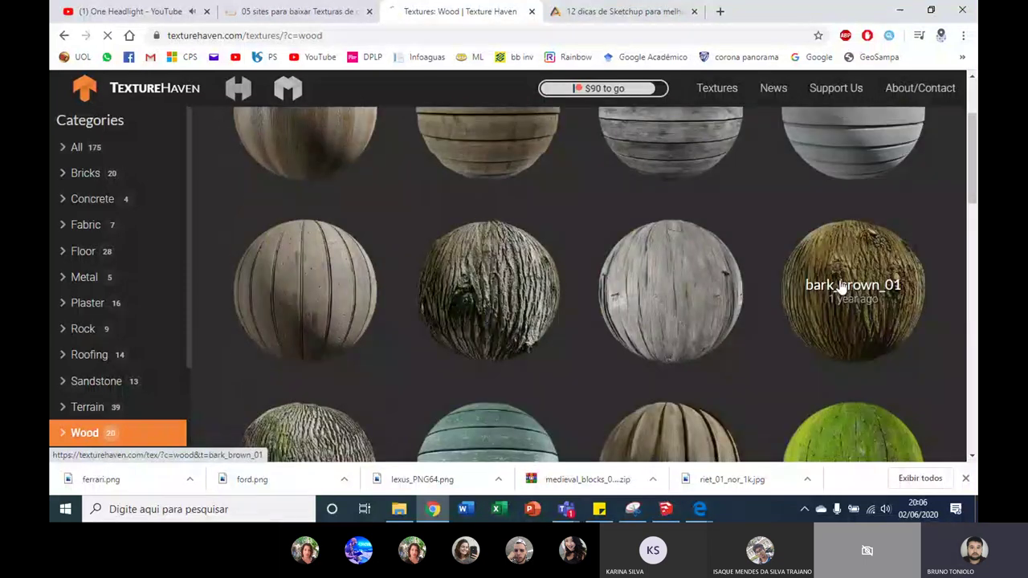
left_click(840, 287)
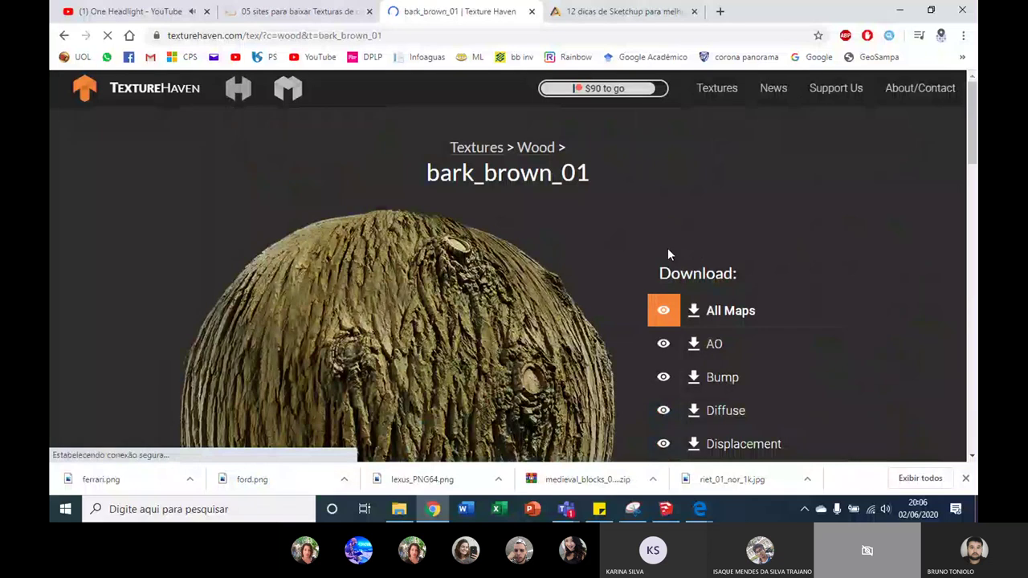
Preview bark_brown_01's AO, Bump, Diffuse and Displacement maps.
scroll(667, 251, "down", 3)
scroll(602, 239, "up", 2)
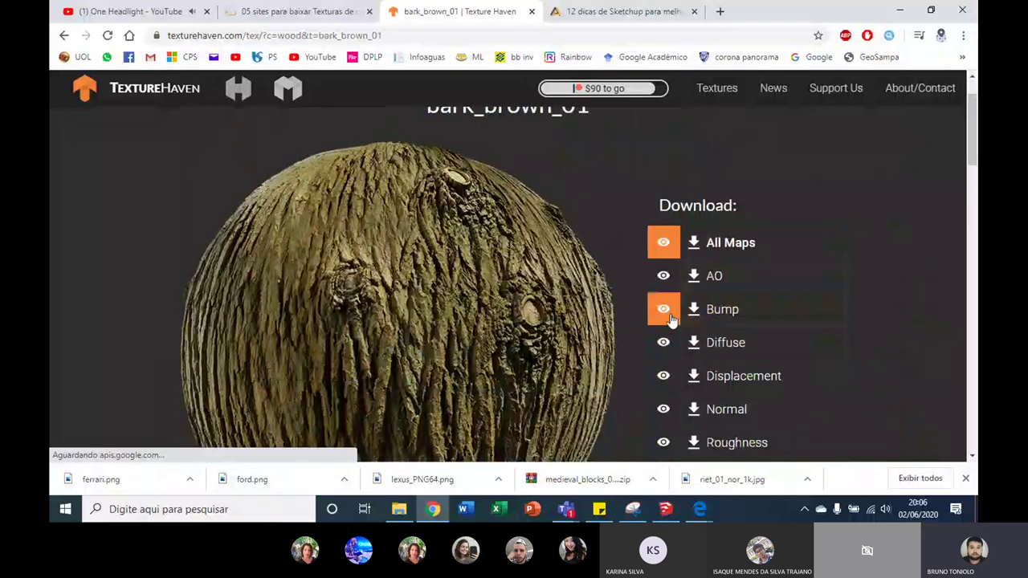
left_click(665, 278)
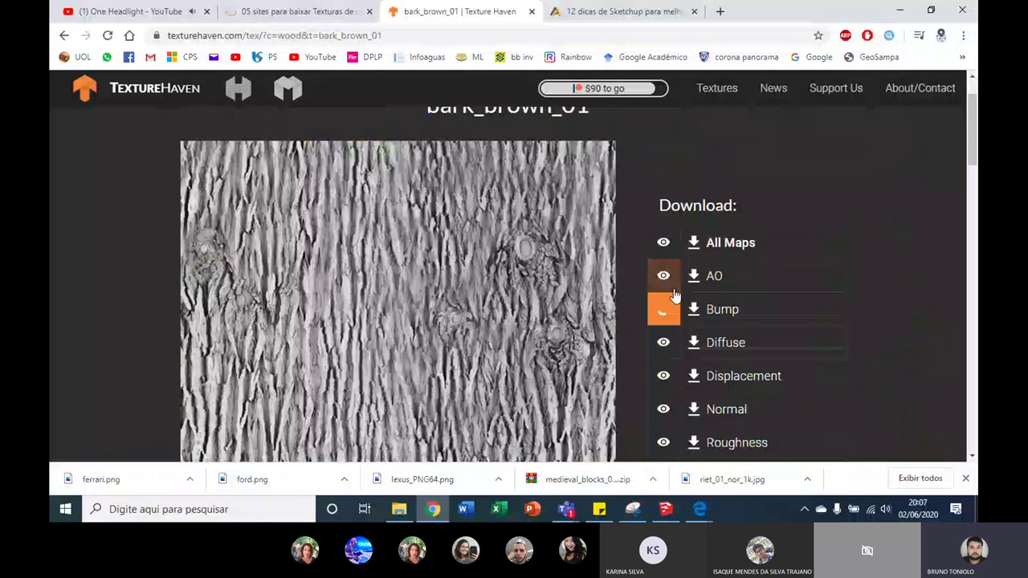
left_click(672, 304)
scroll(638, 305, "down", 1)
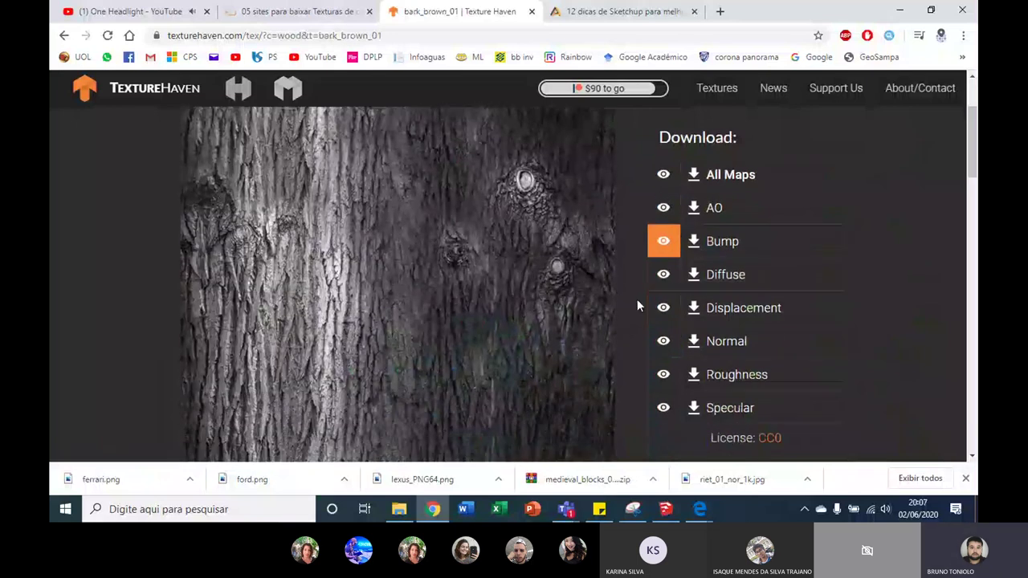
left_click(664, 281)
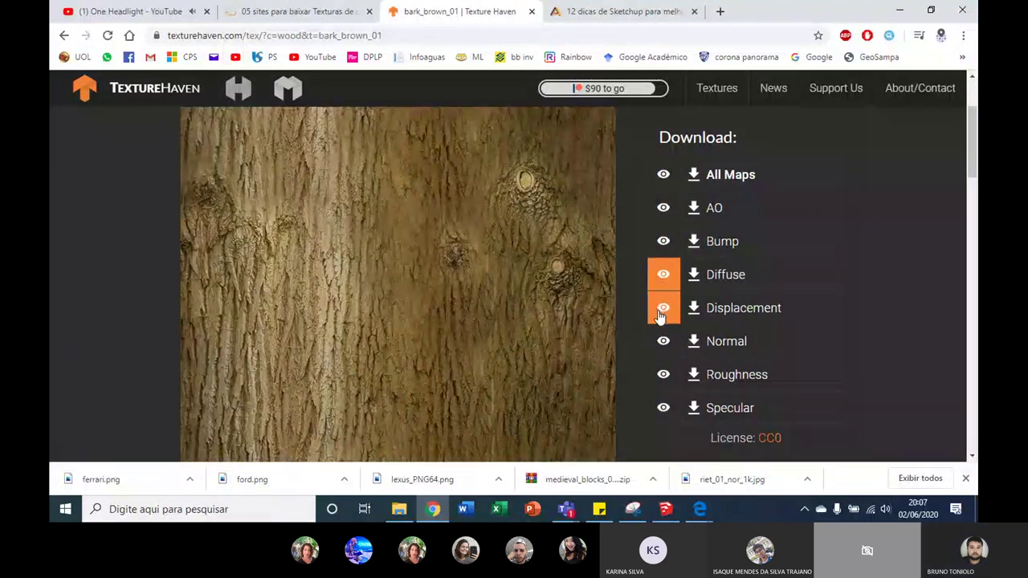
left_click(661, 312)
Preview the Normal, Roughness and Specular maps, then return to the Diffuse preview.
left_click(657, 341)
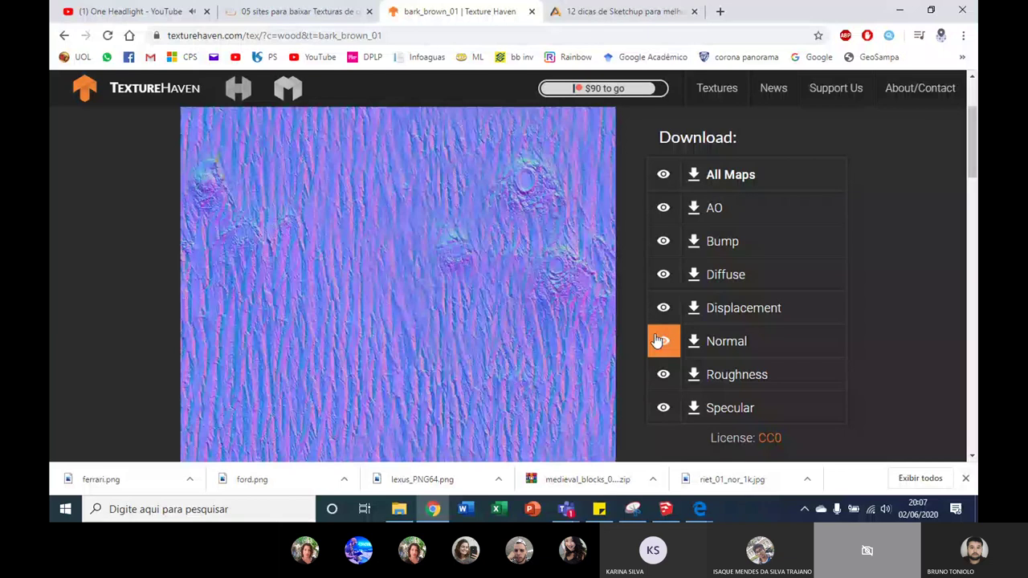
left_click(663, 387)
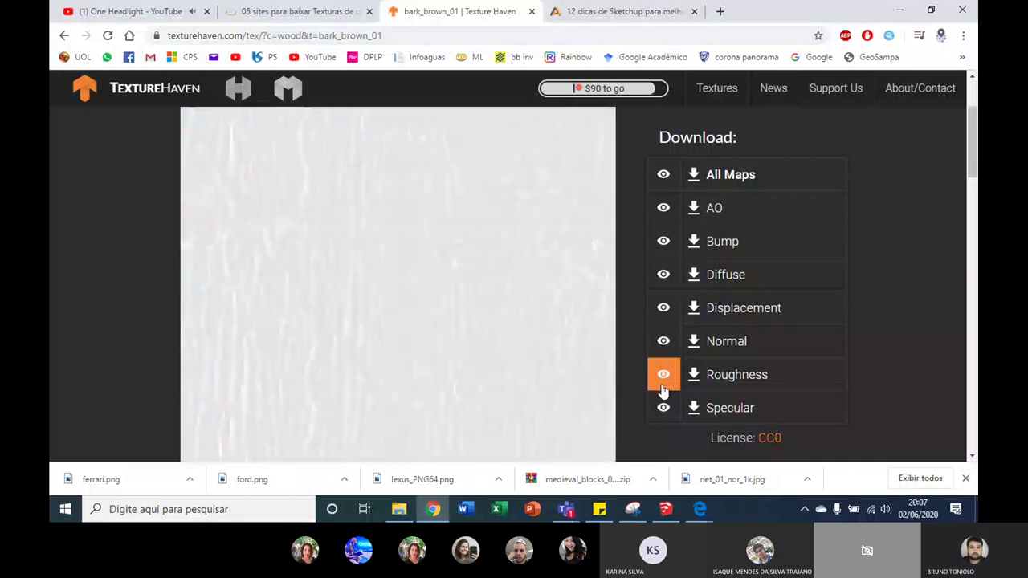
left_click(663, 411)
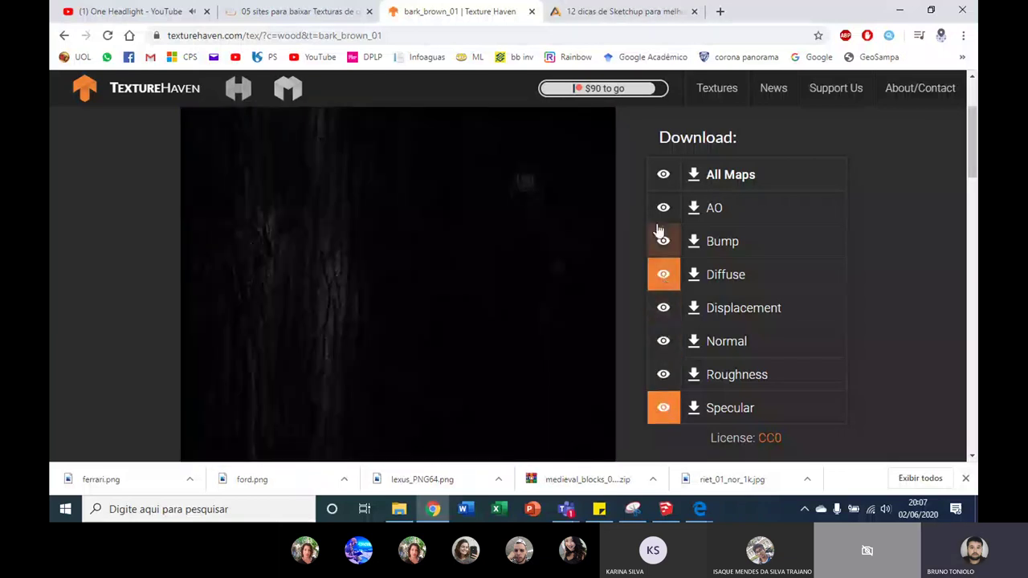
left_click(664, 276)
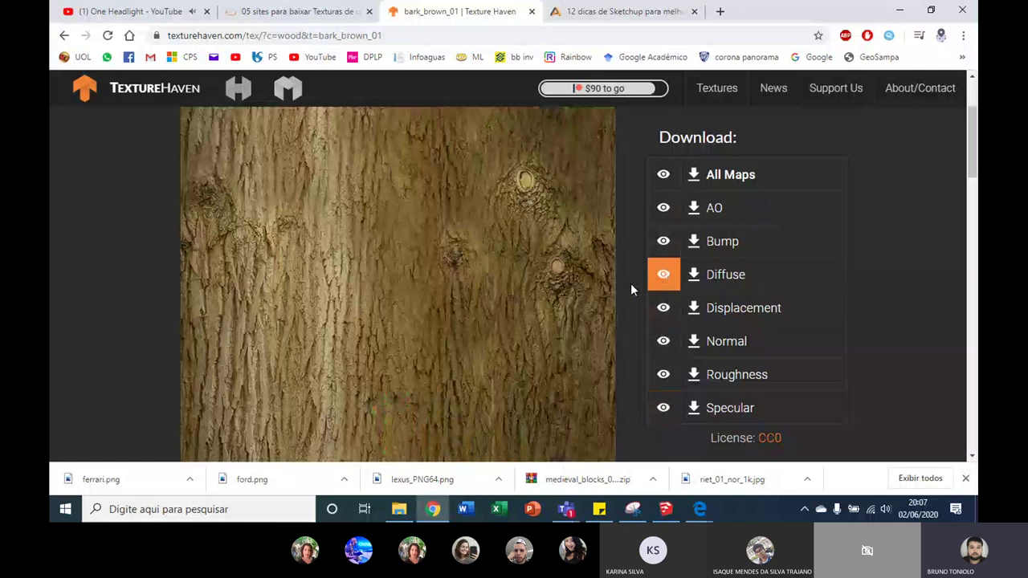
scroll(471, 282, "down", 1)
scroll(531, 301, "up", 1)
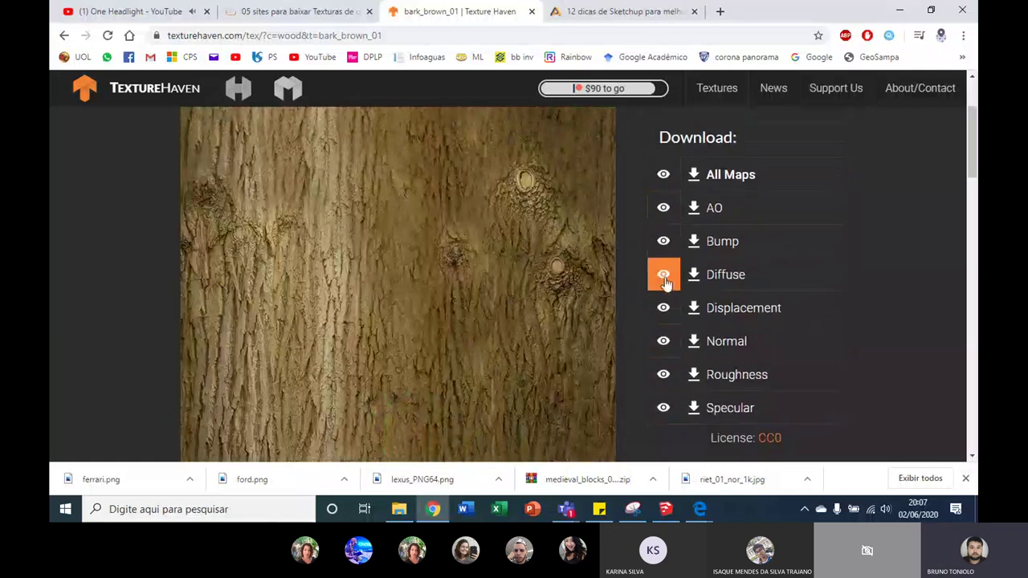
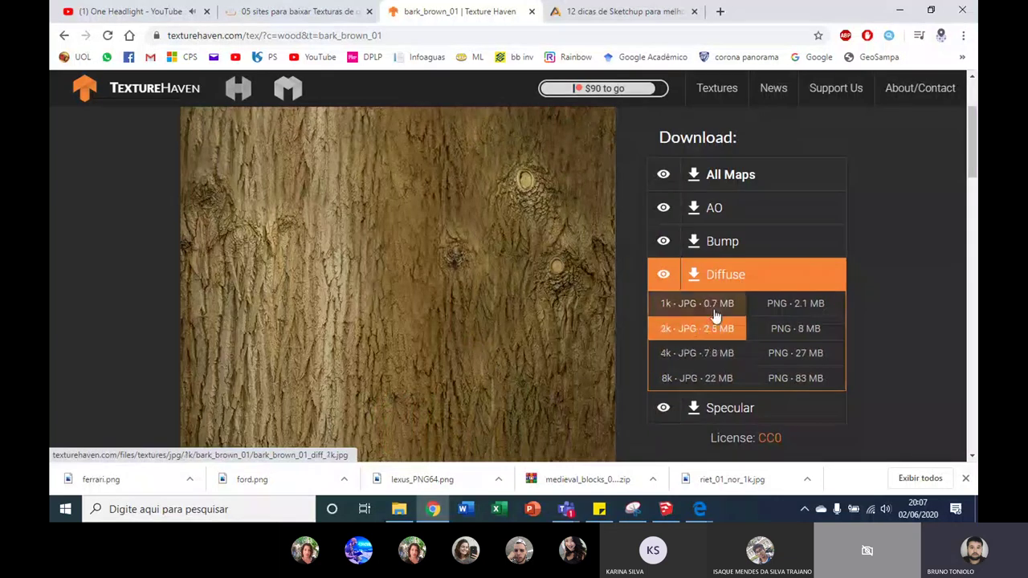
Download bark_brown_01's 1k JPG diffuse map, preview the image, then return to the SketchUp model.
left_click(721, 309)
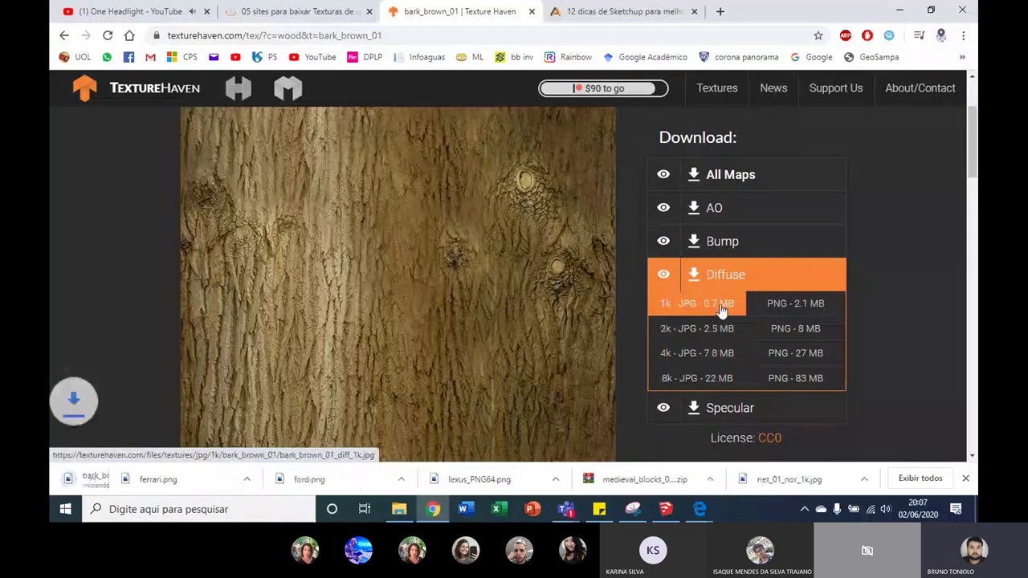
left_click(132, 482)
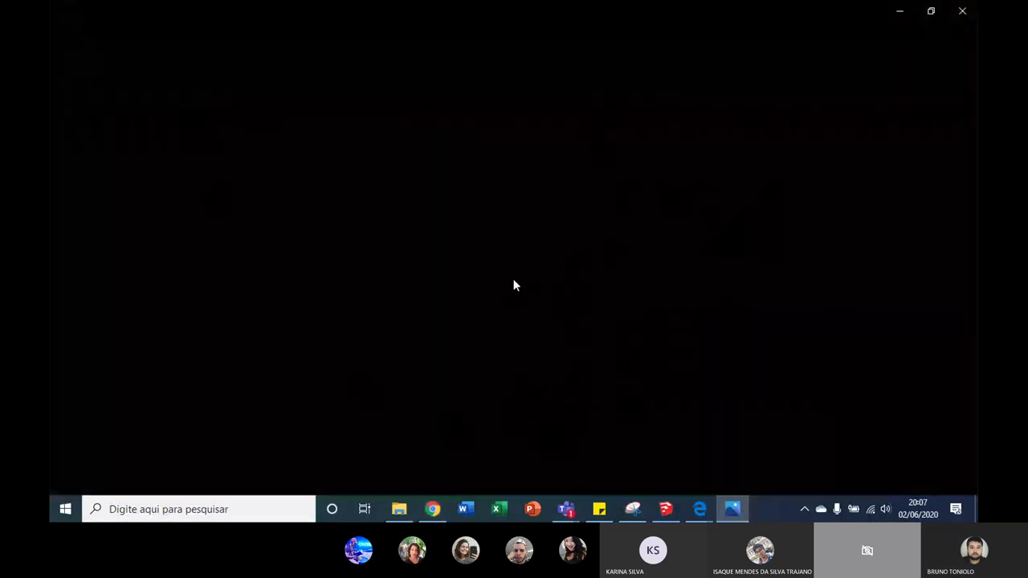
left_click(962, 14)
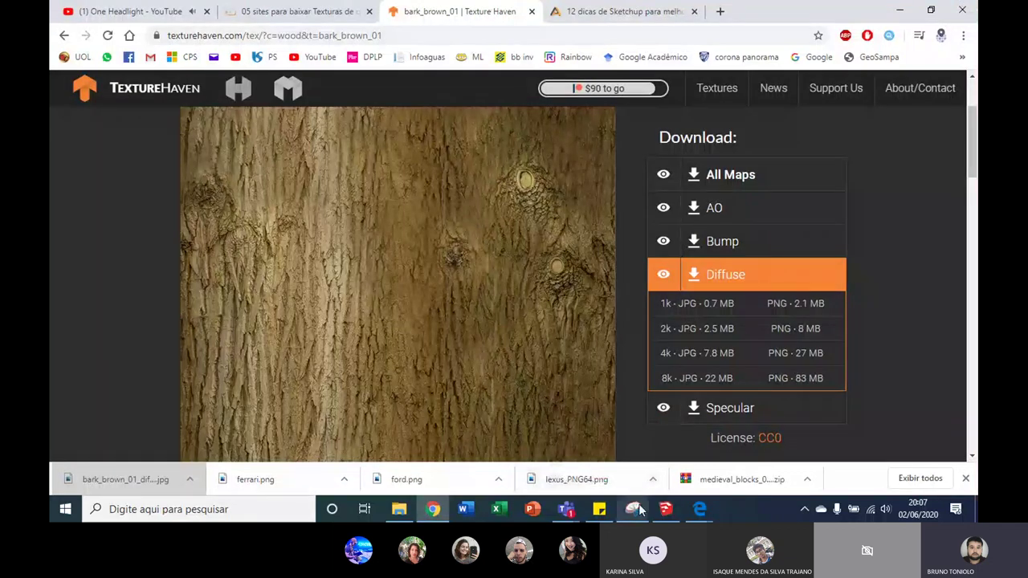
left_click(667, 510)
mouse_move(541, 235)
middle_mouse_down()
mouse_move(484, 328)
mouse_move(532, 294)
mouse_move(903, 127)
middle_mouse_up()
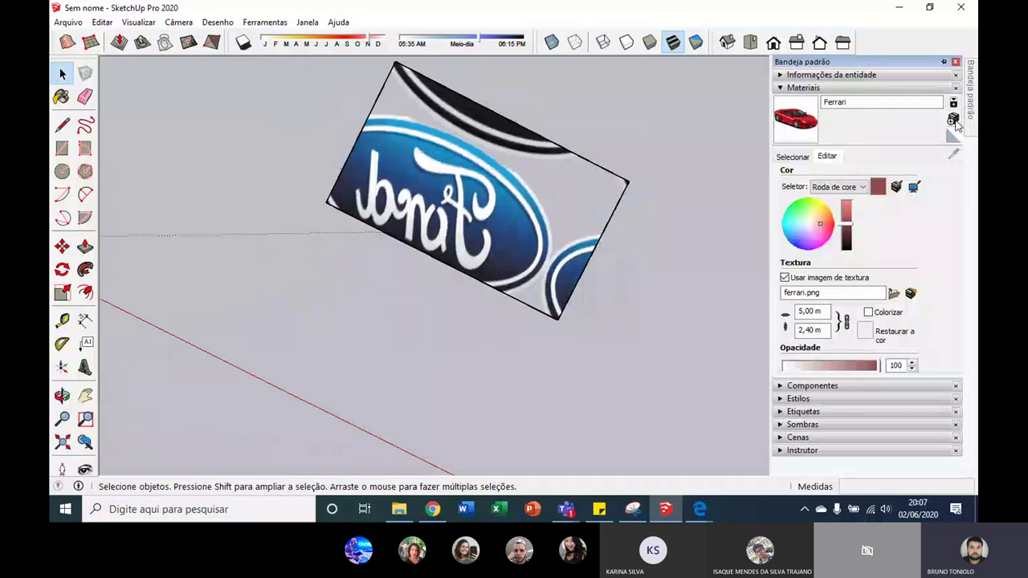
Create a material named madeira textured with bark_brown_01_diff_1k.jpg at 2,40 m.
left_click(954, 120)
type("madeira")
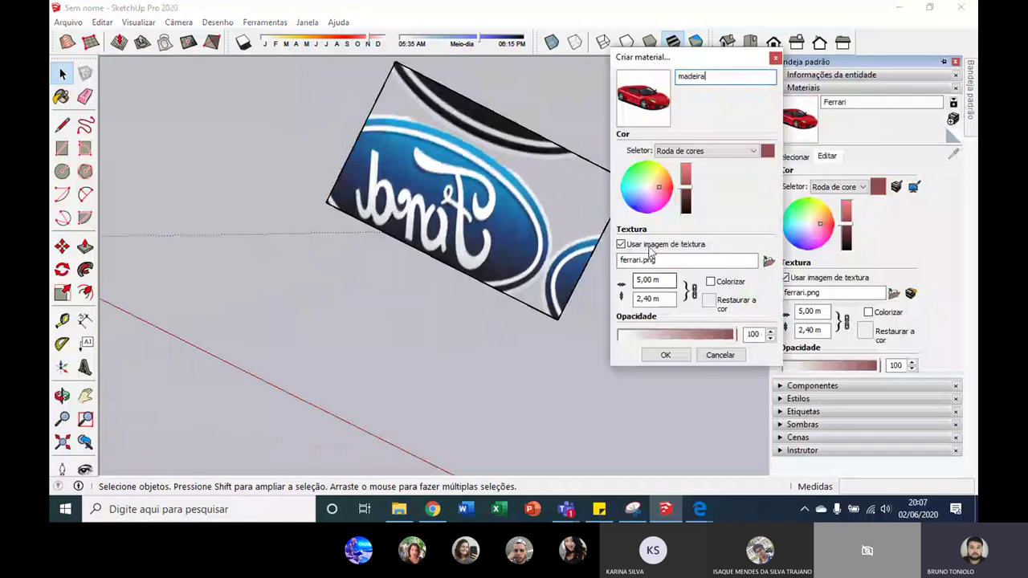
left_click(620, 245)
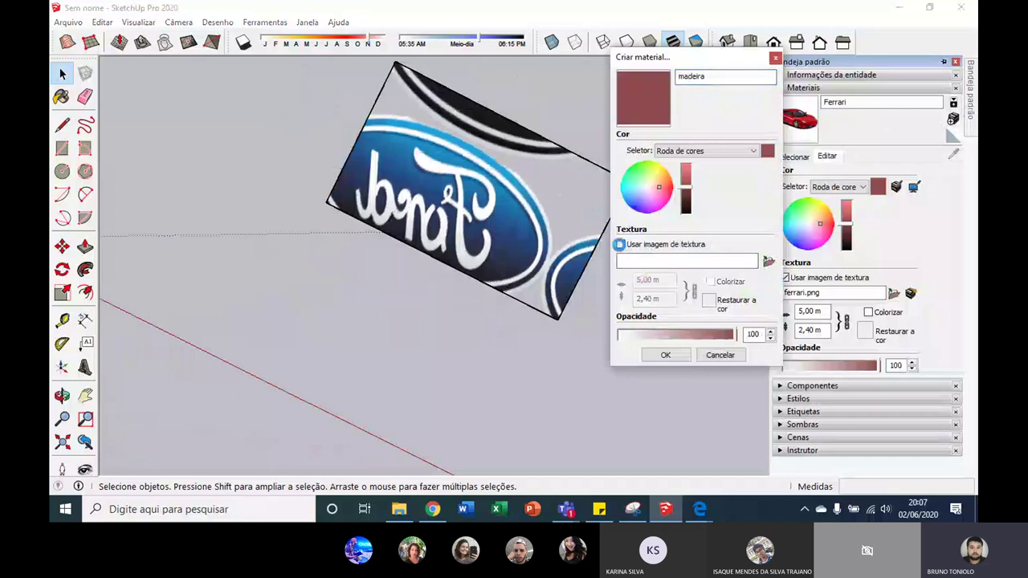
left_click(619, 245)
left_click(635, 148)
double_click(631, 151)
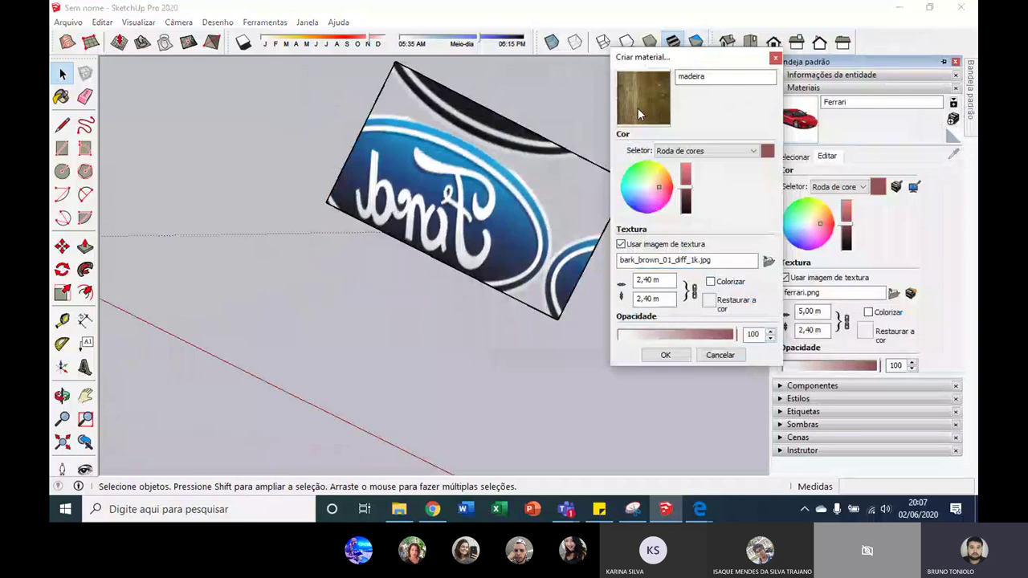
double_click(656, 280)
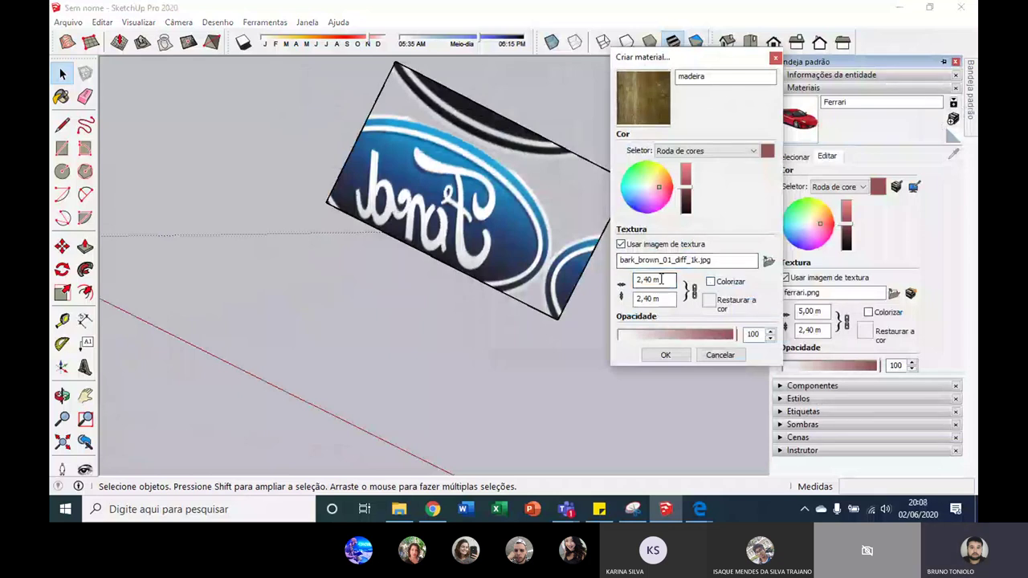
left_click(666, 355)
mouse_move(486, 271)
middle_mouse_down()
mouse_move(411, 211)
mouse_move(672, 98)
mouse_move(911, 211)
middle_mouse_up()
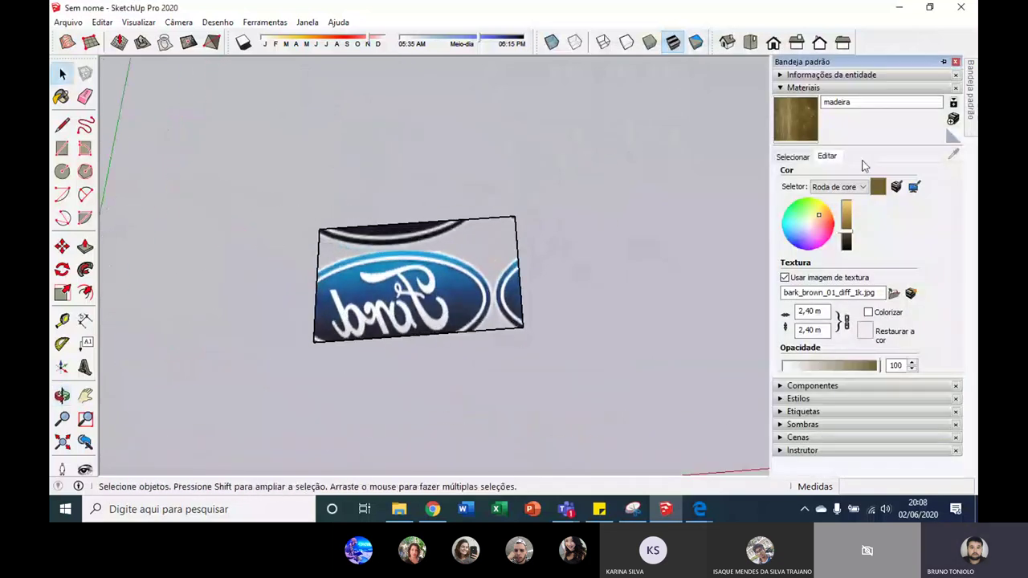
left_click(795, 120)
Paint the Ford-image face with the madeira wood material.
left_click(454, 239)
scroll(424, 257, "up", 2)
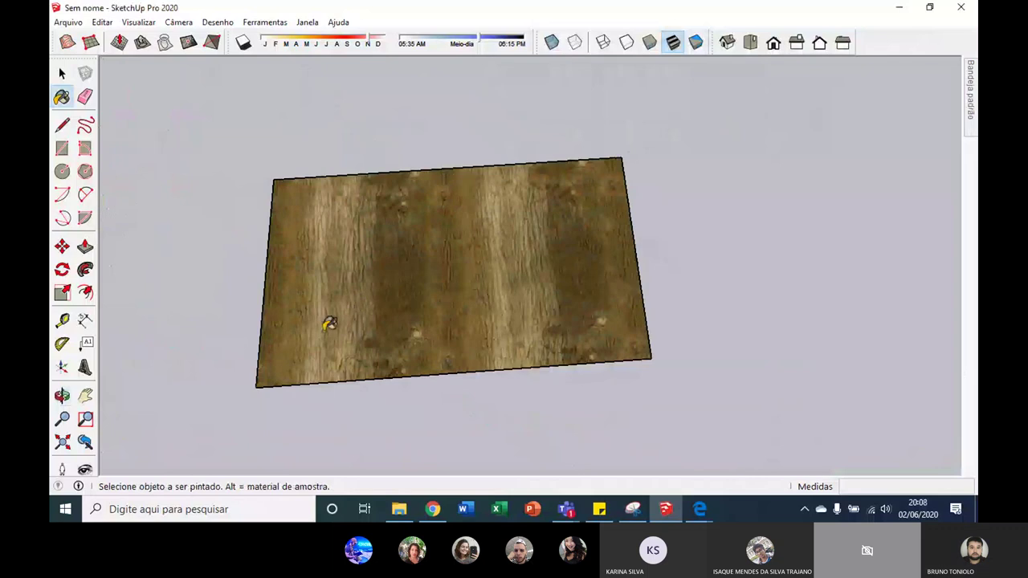
scroll(331, 321, "up", 3)
scroll(391, 263, "up", 2)
scroll(391, 263, "down", 3)
Orbit and zoom around the plane to inspect the 2,40 m wood tiling.
middle_click_drag(410, 254, 321, 454)
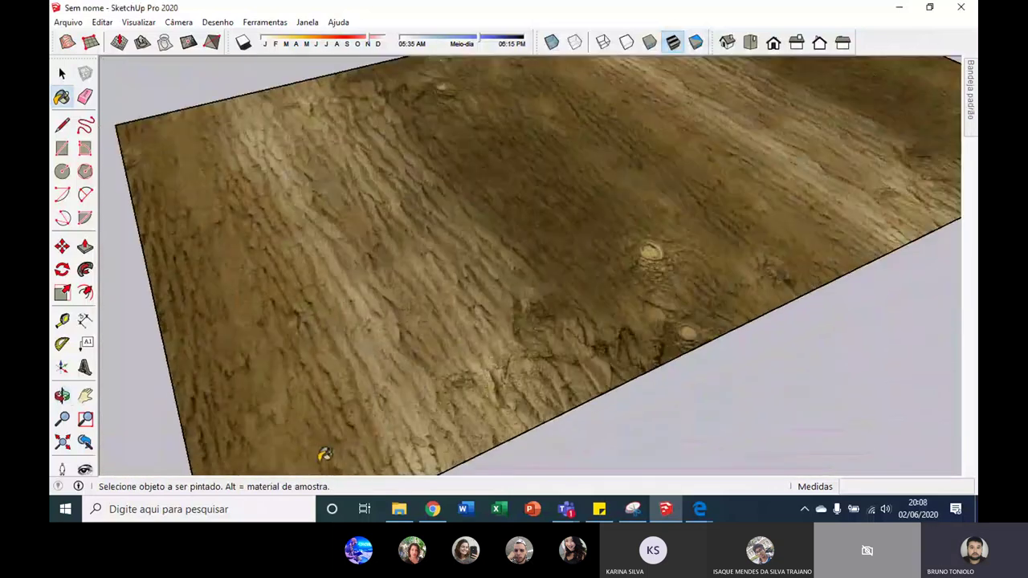
scroll(396, 322, "up", 2)
scroll(399, 321, "down", 3)
middle_click_drag(399, 321, 346, 357)
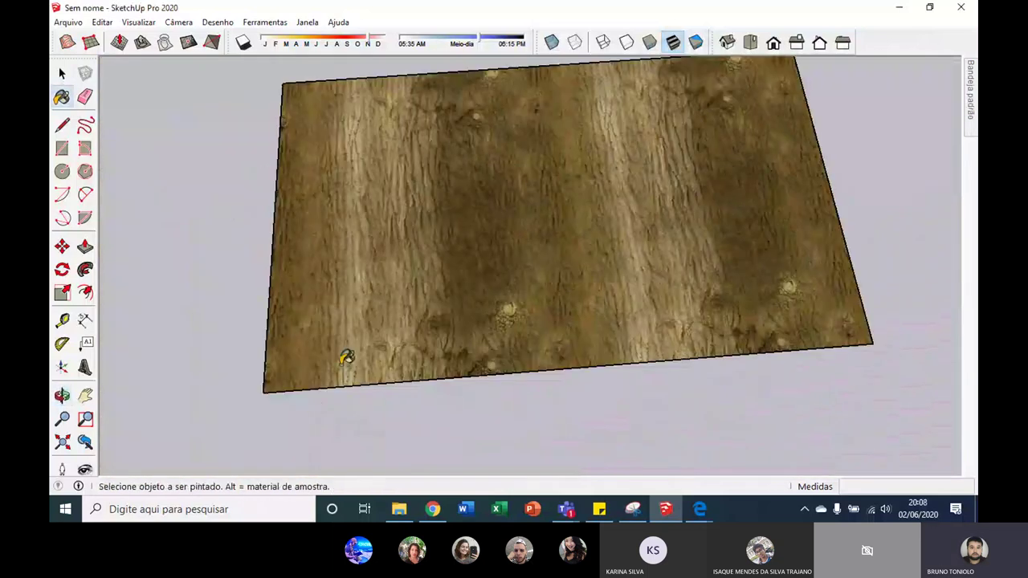
scroll(346, 357, "up", 3)
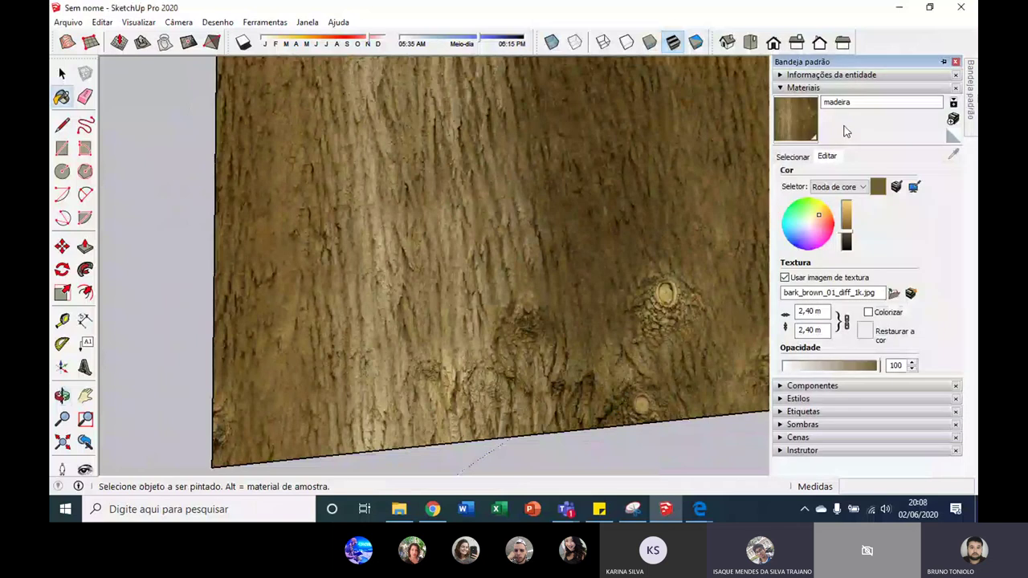
scroll(578, 193, "down", 2)
mouse_move(597, 195)
middle_mouse_down()
mouse_move(597, 293)
mouse_move(757, 103)
middle_mouse_up()
scroll(602, 289, "down", 3)
scroll(533, 222, "up", 2)
scroll(523, 234, "up", 2)
scroll(445, 369, "up", 2)
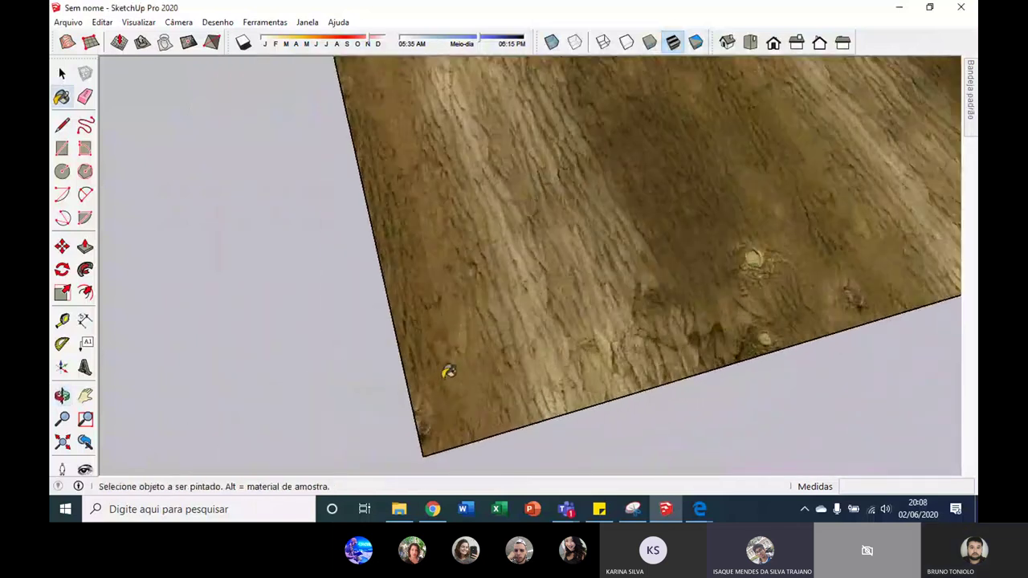
scroll(439, 378, "up", 1)
scroll(440, 381, "up", 2)
scroll(432, 345, "up", 1)
scroll(432, 346, "down", 1)
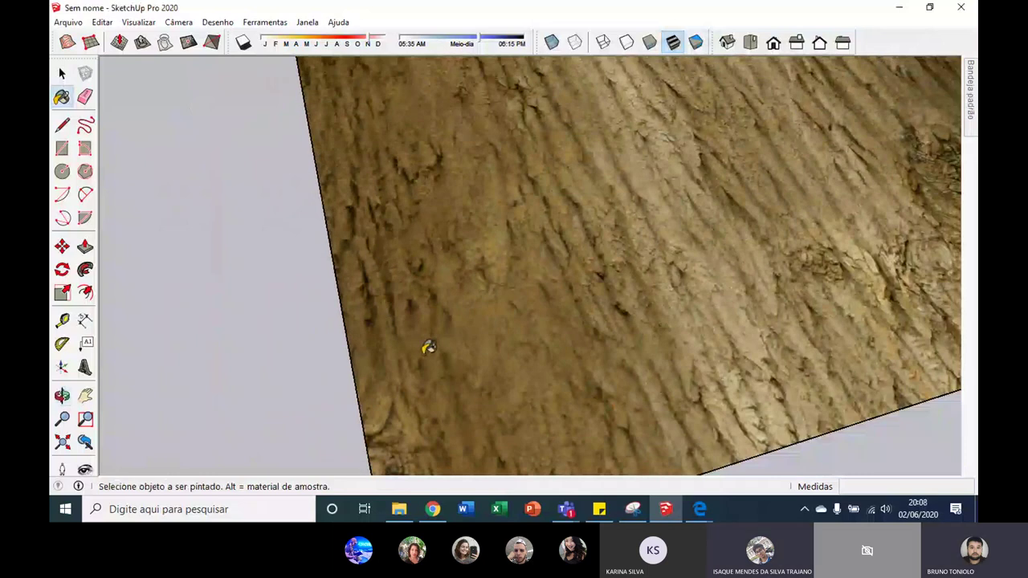
scroll(424, 346, "down", 1)
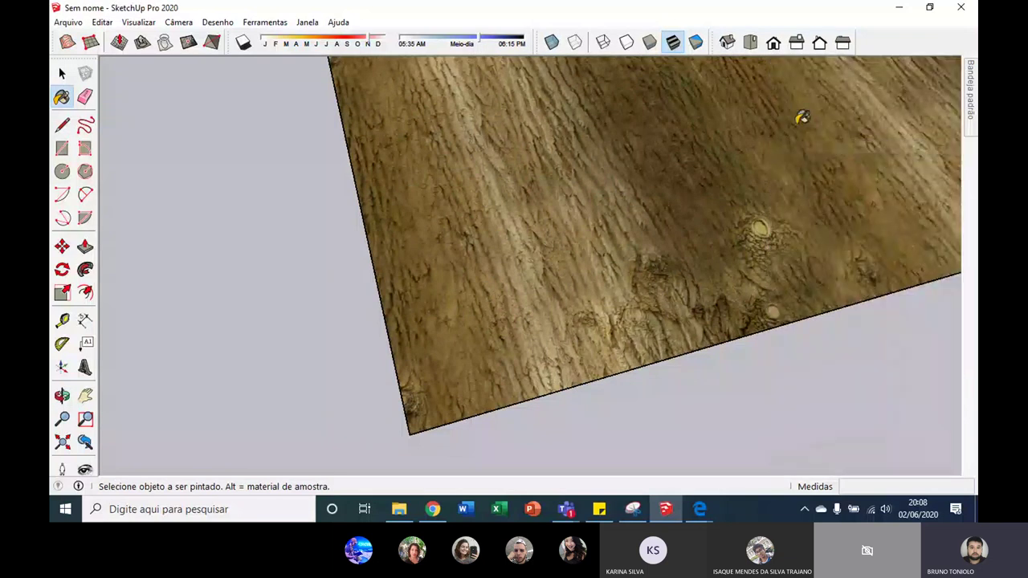
mouse_move(970, 90)
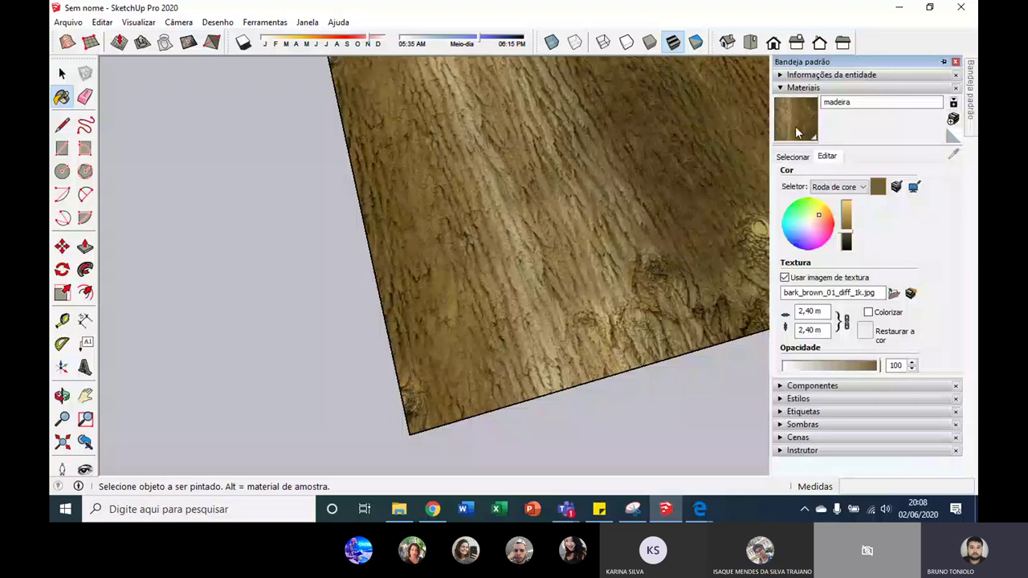
Set the madeira texture width to 1 so it tiles at 1,00 m by 1,00 m.
double_click(796, 124)
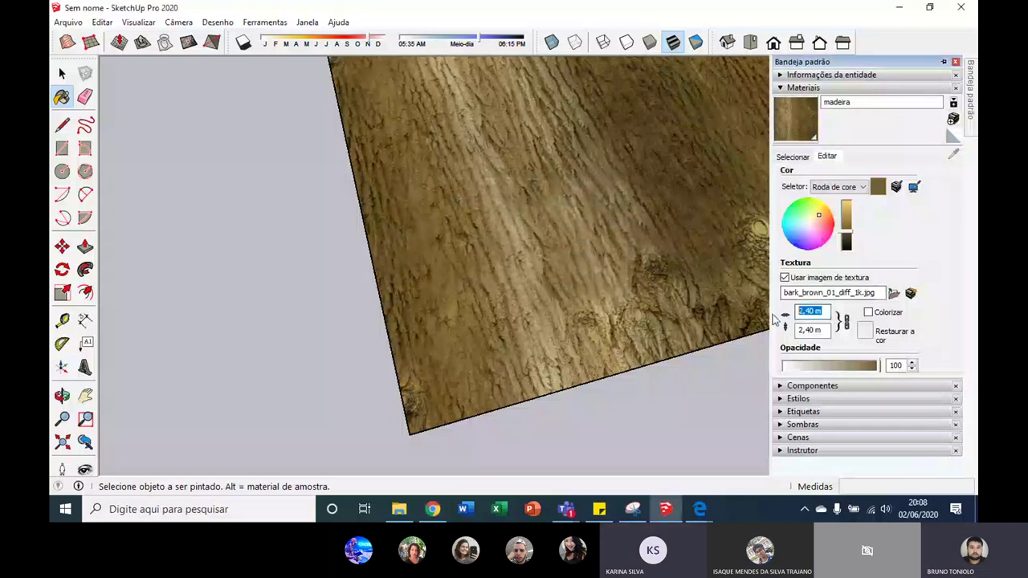
type("1")
scroll(500, 271, "down", 2)
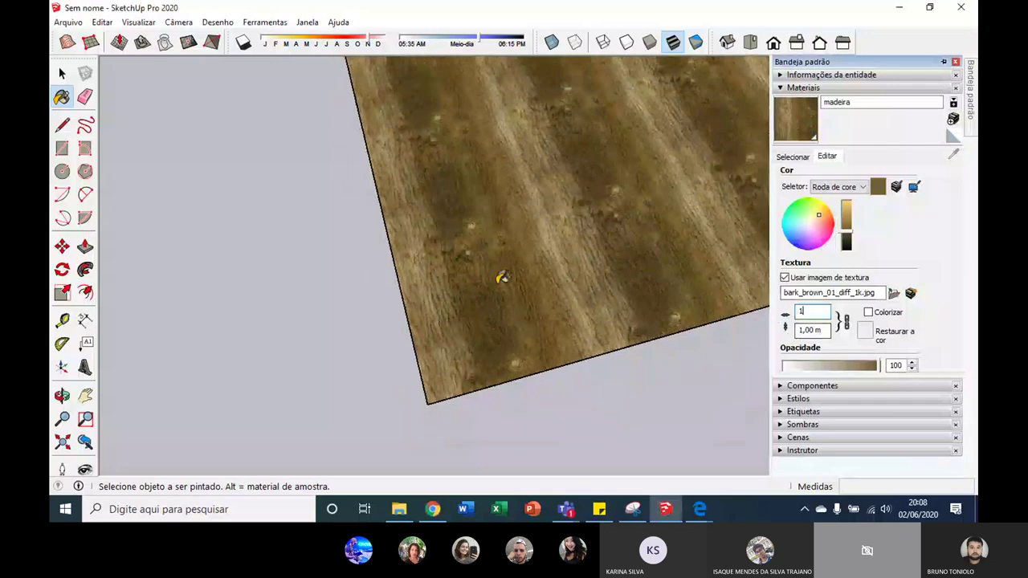
scroll(512, 268, "down", 3)
scroll(494, 251, "up", 5)
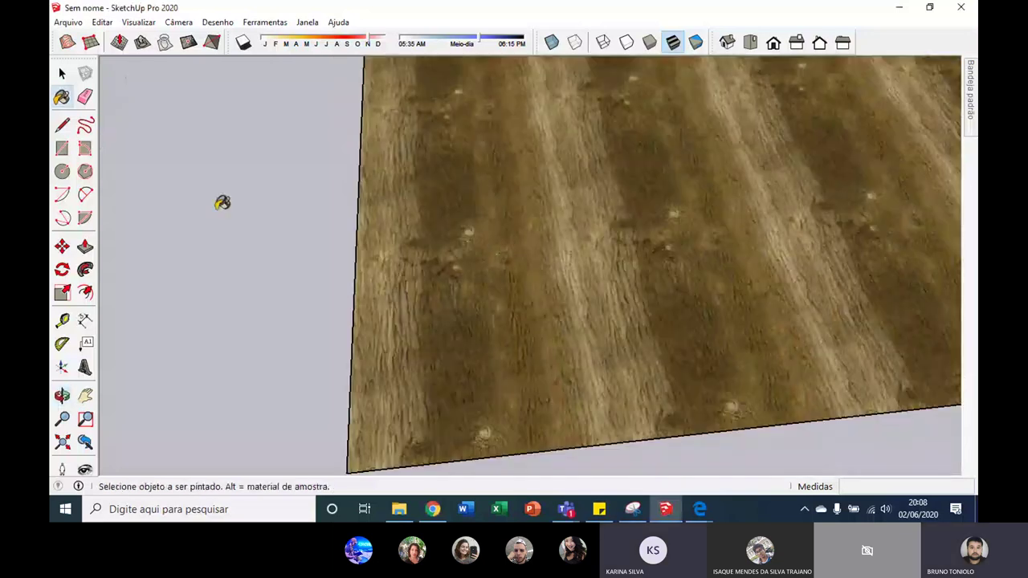
scroll(497, 297, "down", 3)
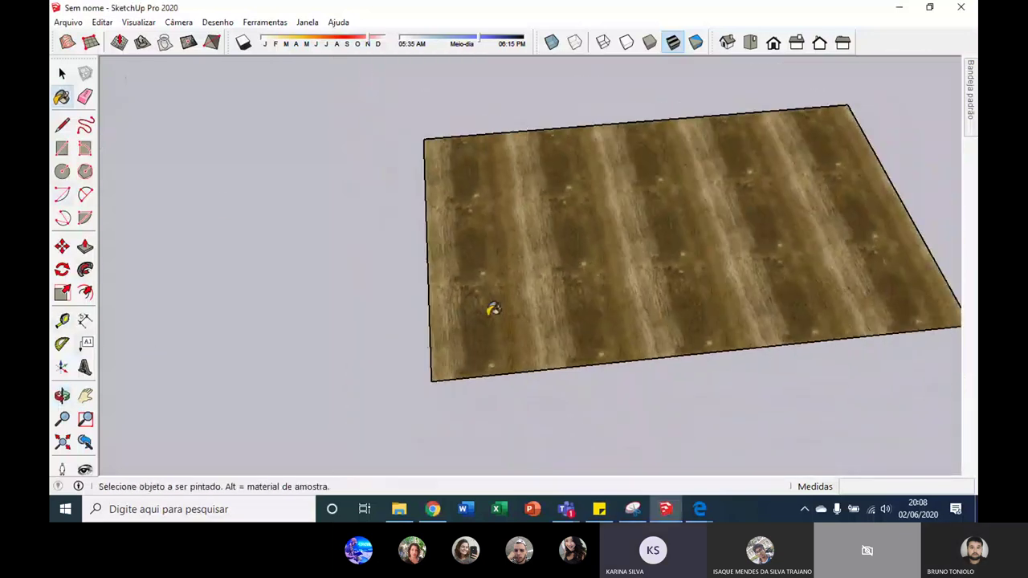
Orbit around the wood plane to check the finer tiling.
middle_click_drag(484, 301, 587, 265)
scroll(587, 256, "up", 3)
scroll(546, 217, "down", 3)
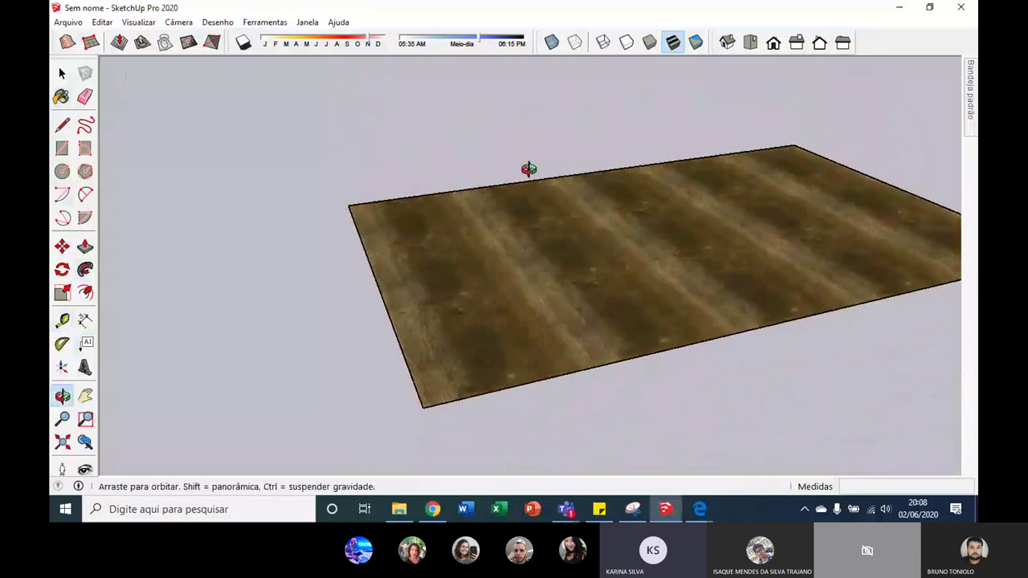
middle_click_drag(527, 168, 597, 201)
scroll(578, 241, "up", 3)
scroll(519, 328, "up", 1)
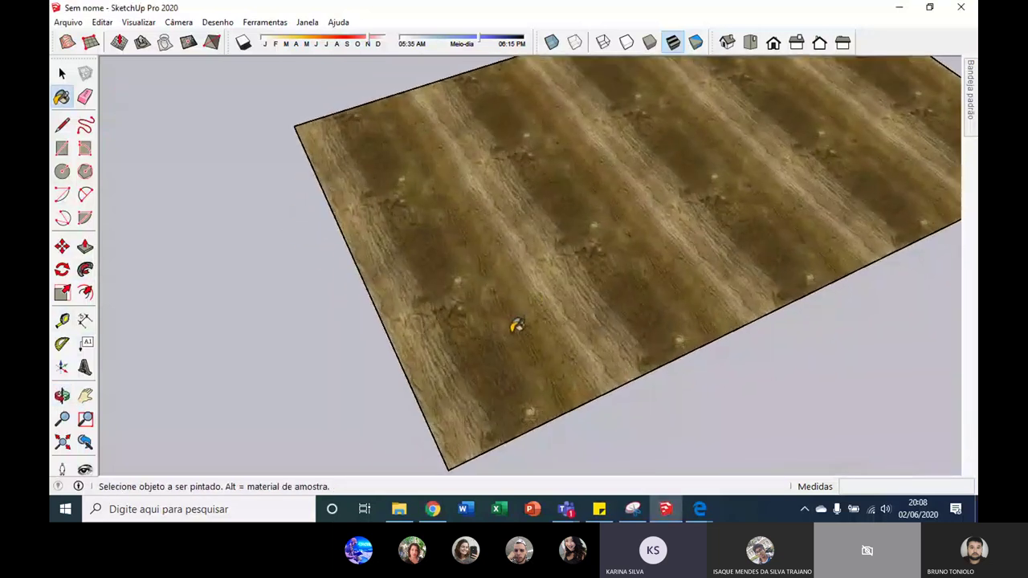
scroll(516, 325, "down", 2)
middle_click_drag(523, 248, 635, 137)
scroll(500, 264, "up", 3)
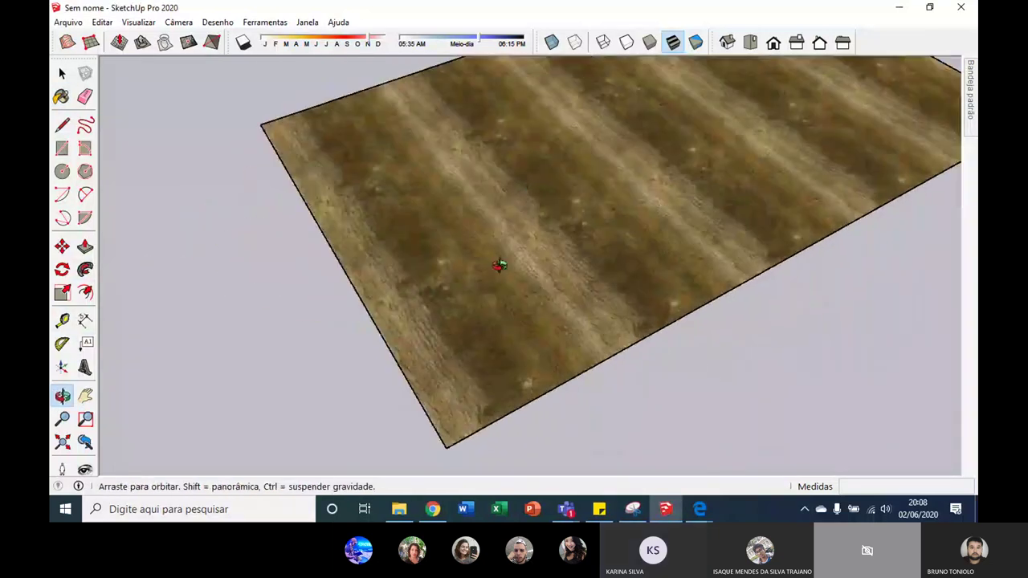
scroll(480, 298, "up", 1)
scroll(480, 298, "up", 1)
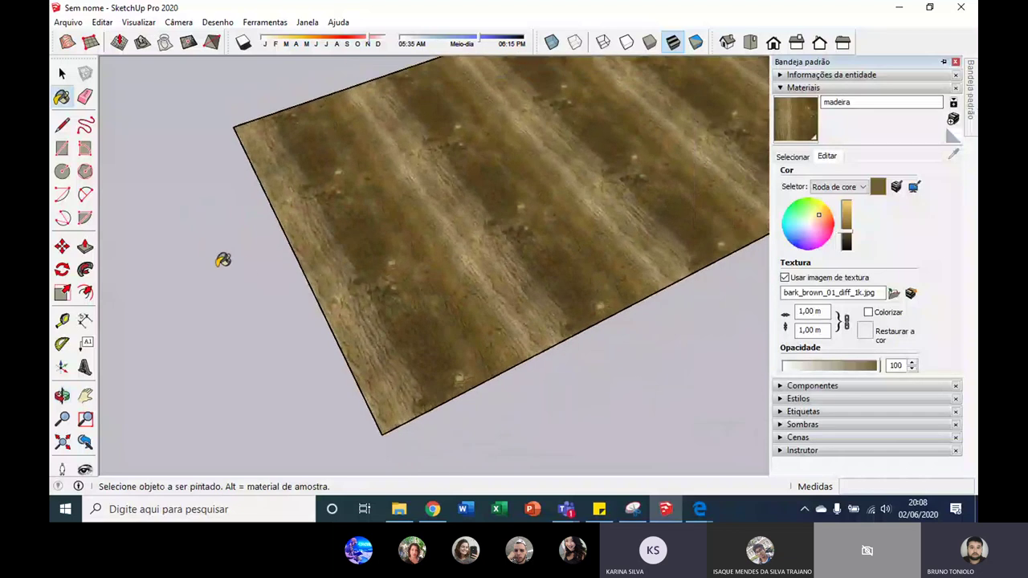
middle_click_drag(223, 259, 71, 245)
Draw a rectangle beside the wood plane and push it up into a slab about 0,23 m thick.
left_click(82, 159)
scroll(471, 248, "down", 2)
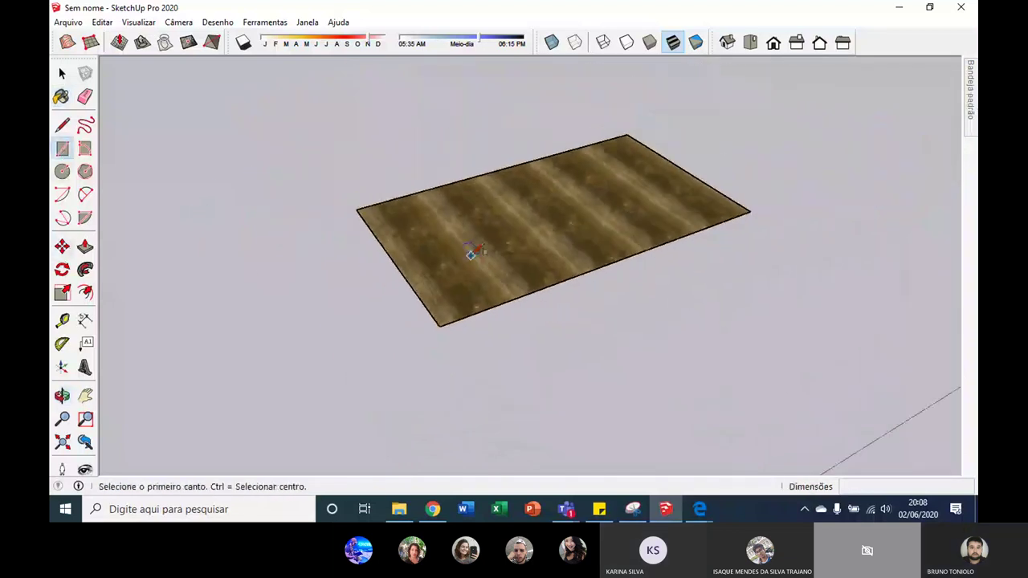
left_click(672, 436)
left_click(815, 239)
key("space")
left_click(728, 322)
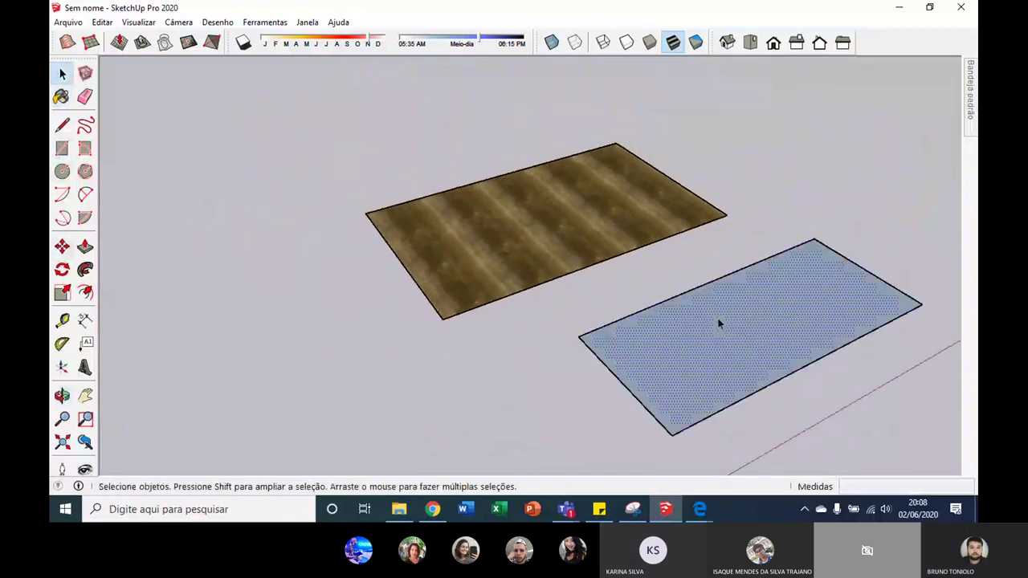
left_click(85, 246)
left_click_drag(743, 347, 739, 338)
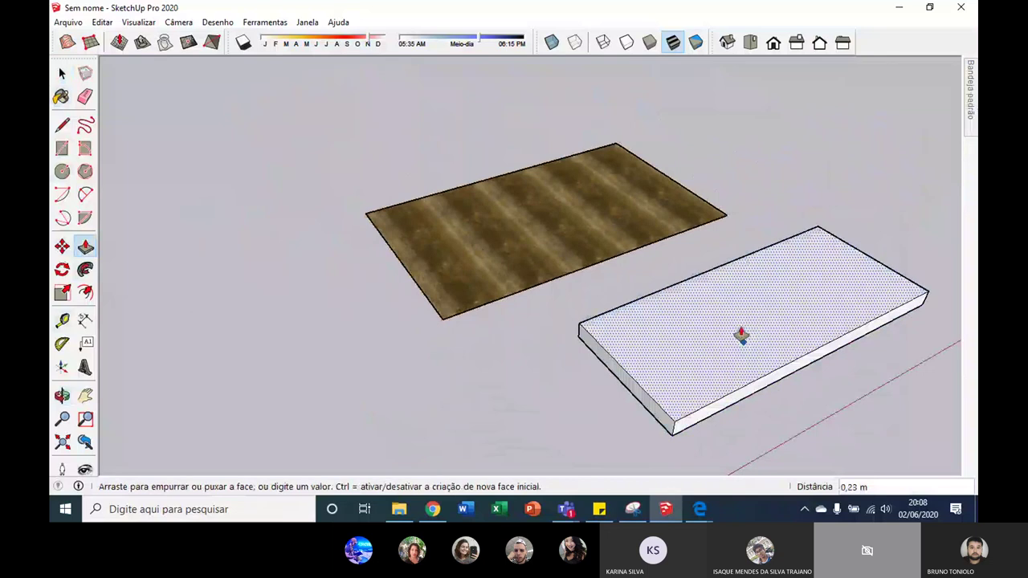
key("space")
Bring up the Materials tray showing the In Model materials.
left_click(970, 89)
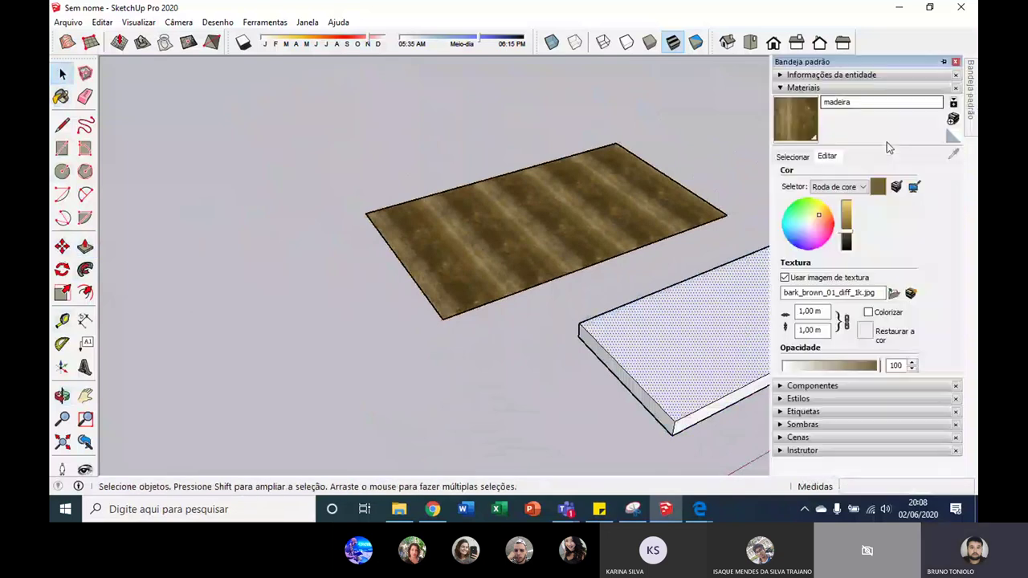
left_click(853, 187)
left_click(850, 187)
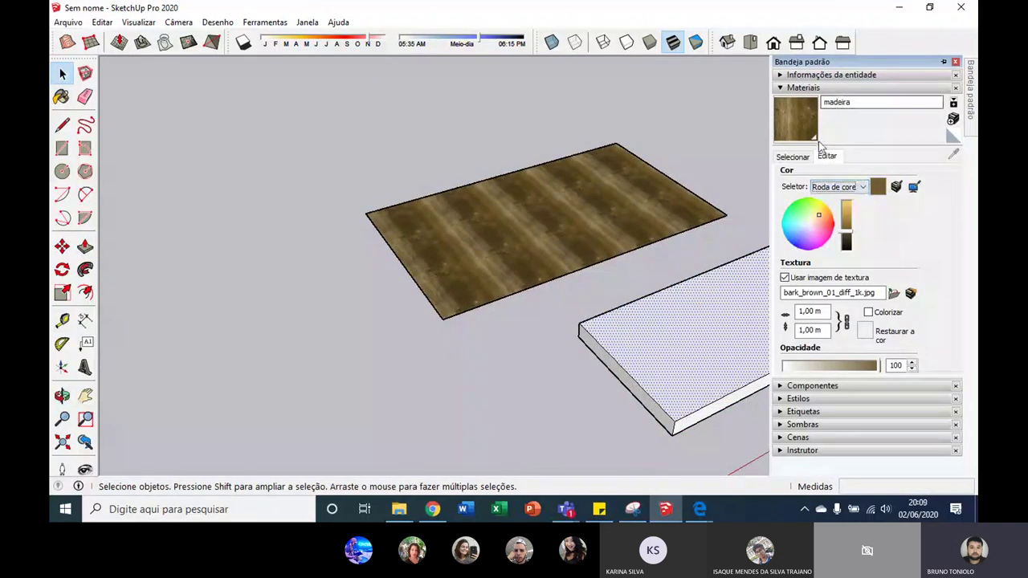
left_click(792, 158)
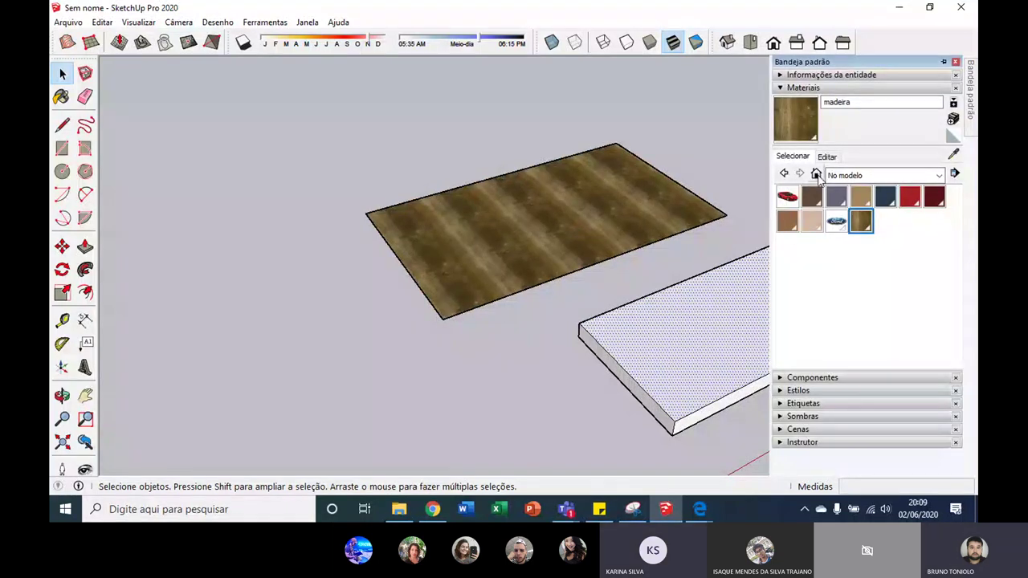
Pick a light blue glass material from the Vidros e espelhos collection.
left_click(898, 177)
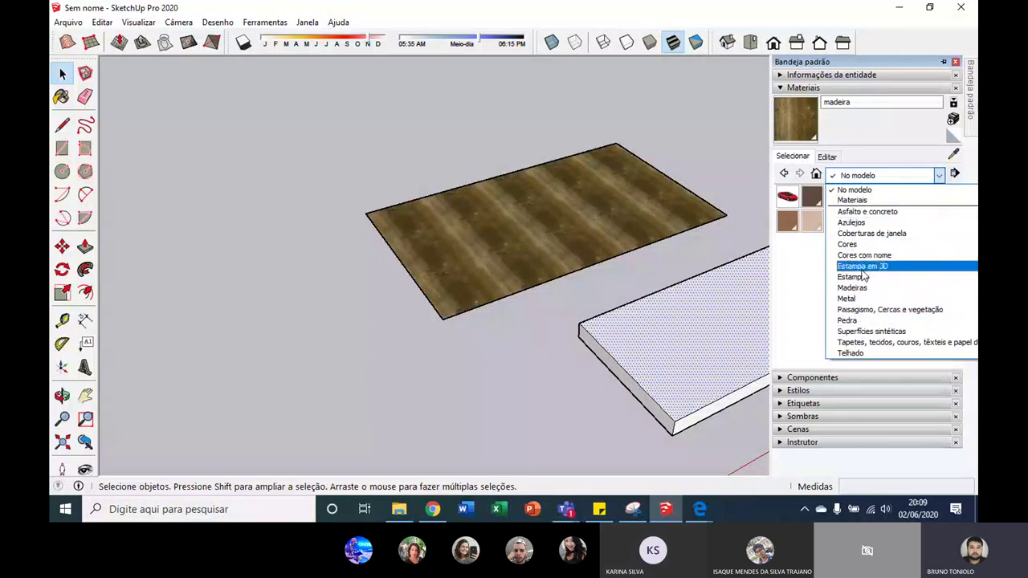
scroll(865, 257, "down", 2)
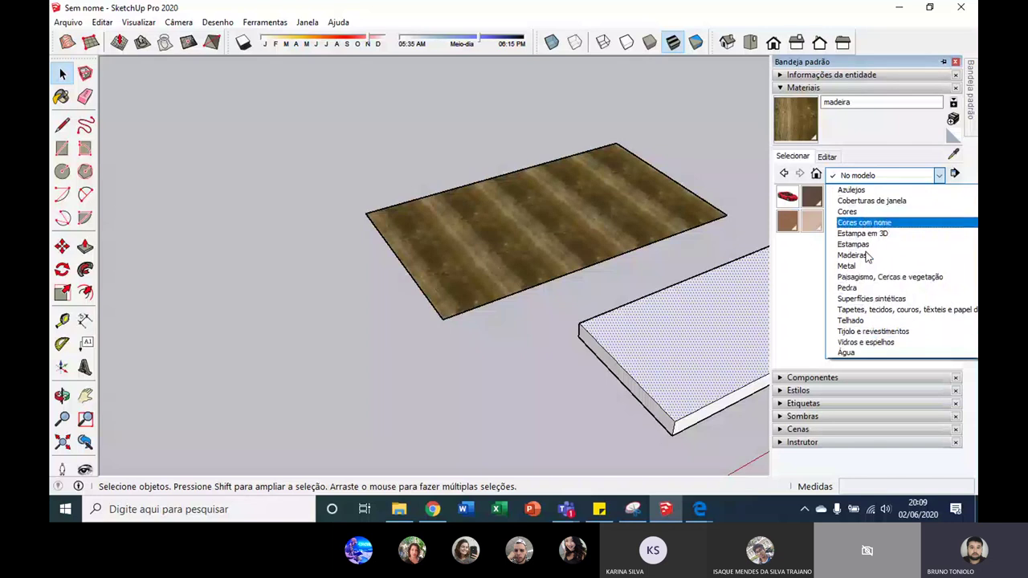
scroll(866, 257, "down", 2)
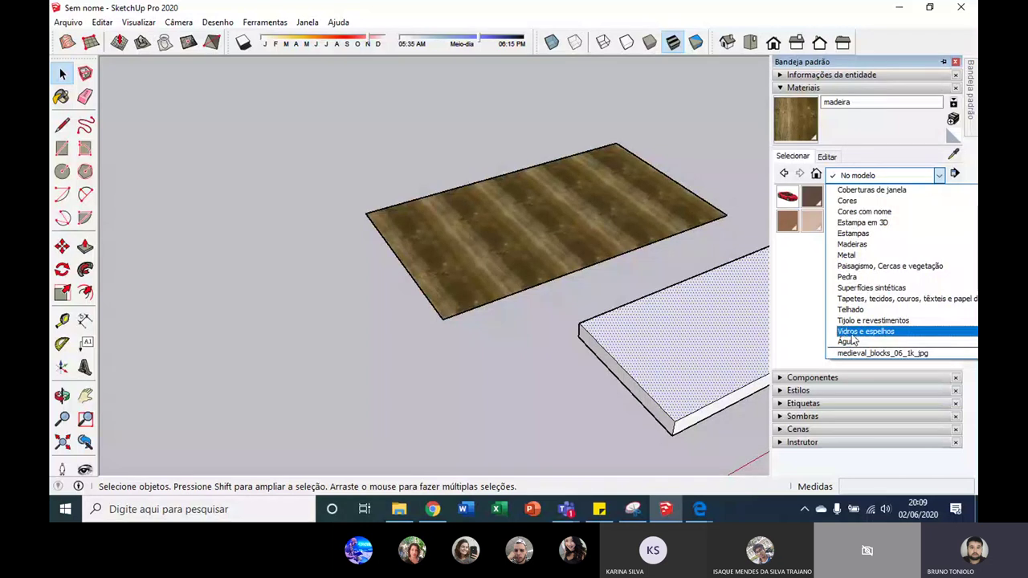
left_click(882, 334)
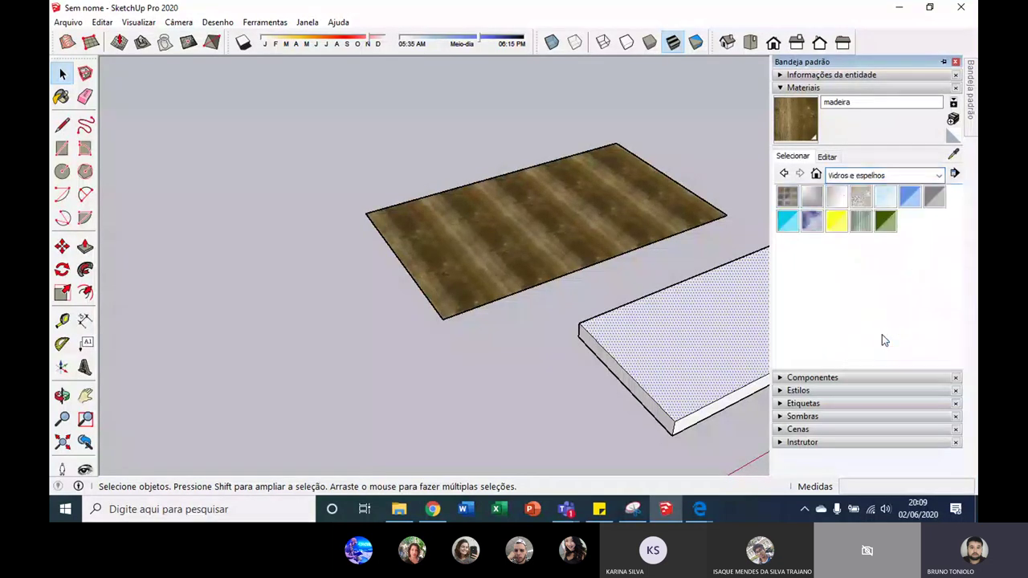
left_click(817, 210)
Paint the box's top face with the light blue glass material.
scroll(703, 274, "up", 3)
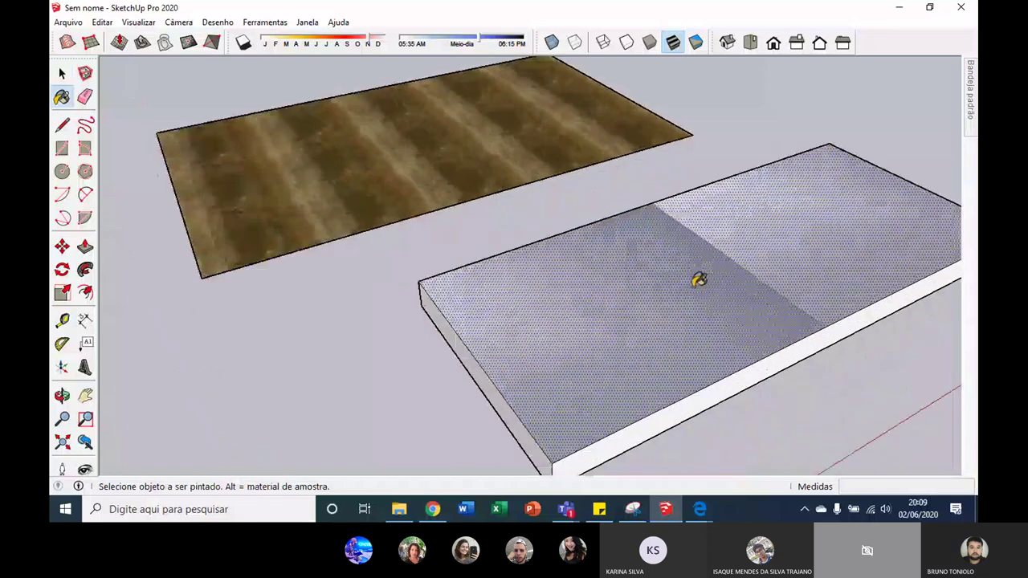
scroll(696, 281, "up", 3)
mouse_move(672, 305)
middle_mouse_down()
mouse_move(658, 284)
mouse_move(655, 234)
mouse_move(573, 198)
mouse_move(601, 217)
mouse_move(539, 310)
mouse_move(547, 108)
mouse_move(535, 172)
mouse_move(547, 229)
mouse_move(523, 287)
middle_mouse_up()
scroll(573, 198, "down", 5)
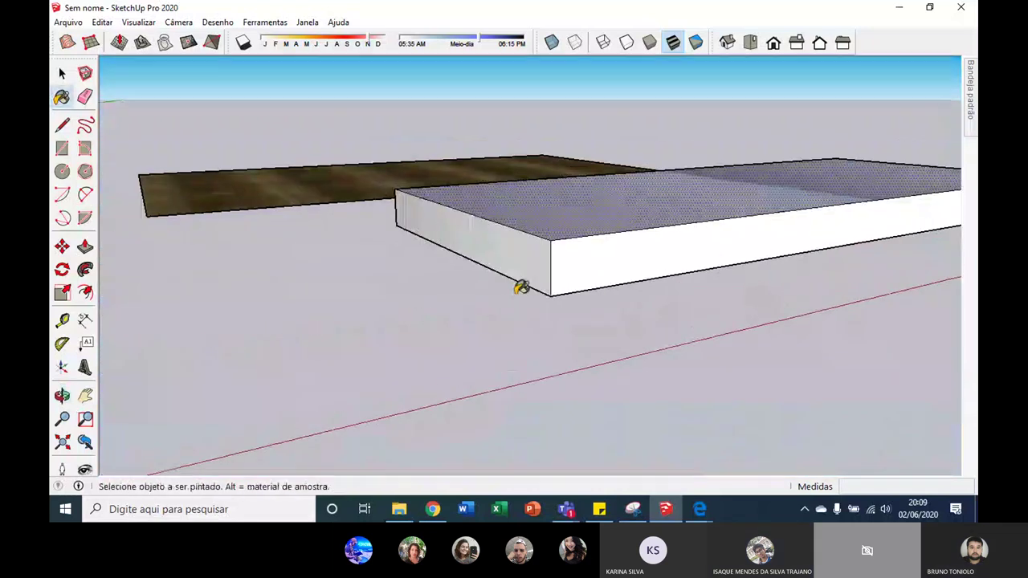
middle_click_drag(613, 211, 555, 392)
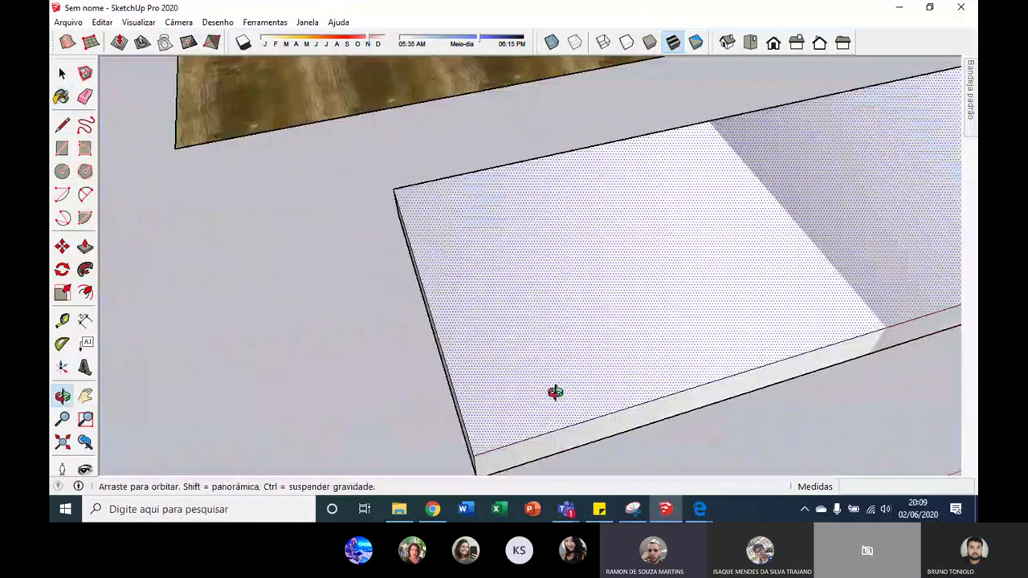
key("b")
left_click(595, 284)
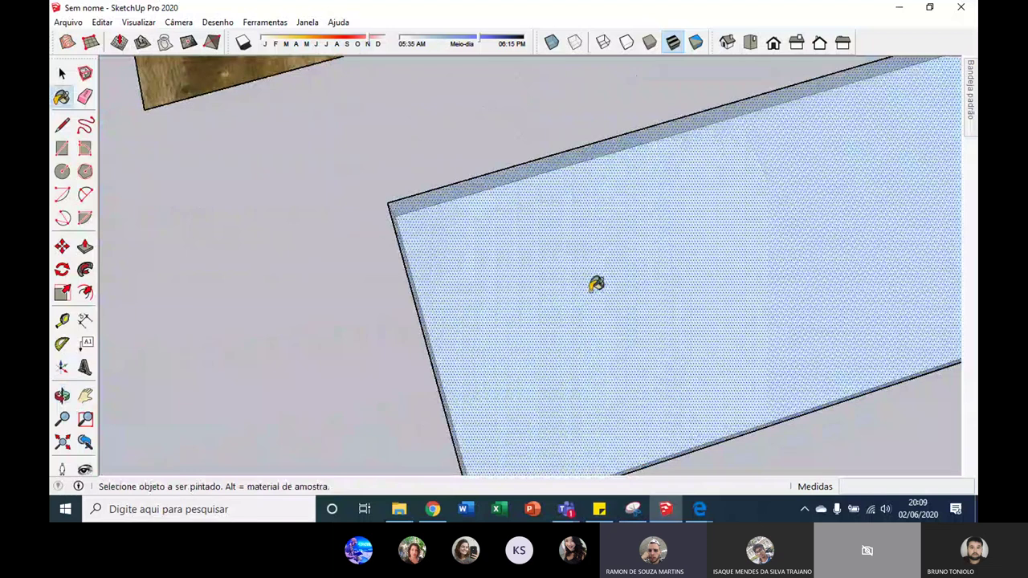
scroll(596, 284, "down", 5)
key("space")
left_click(417, 189)
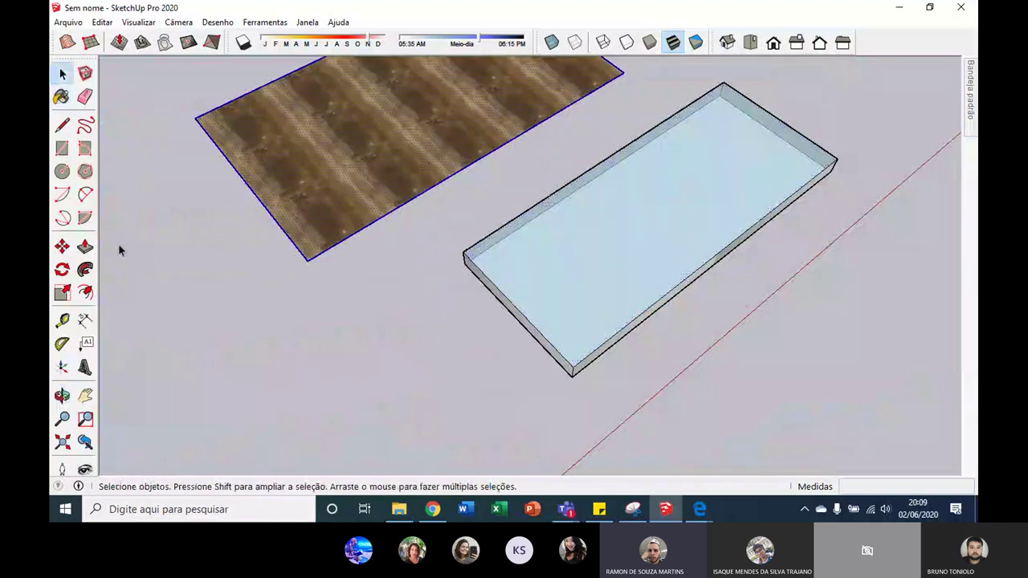
Move the wooden slab so it sits level with the blue box's top.
left_click(64, 251)
left_click(307, 259)
middle_click_drag(450, 305, 577, 267)
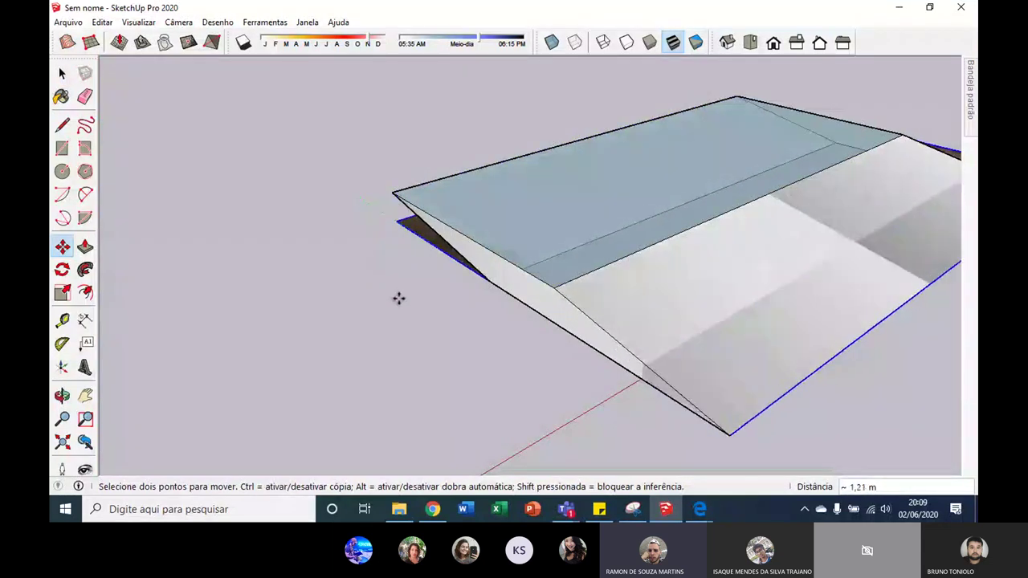
scroll(425, 273, "down", 3)
scroll(450, 249, "down", 1)
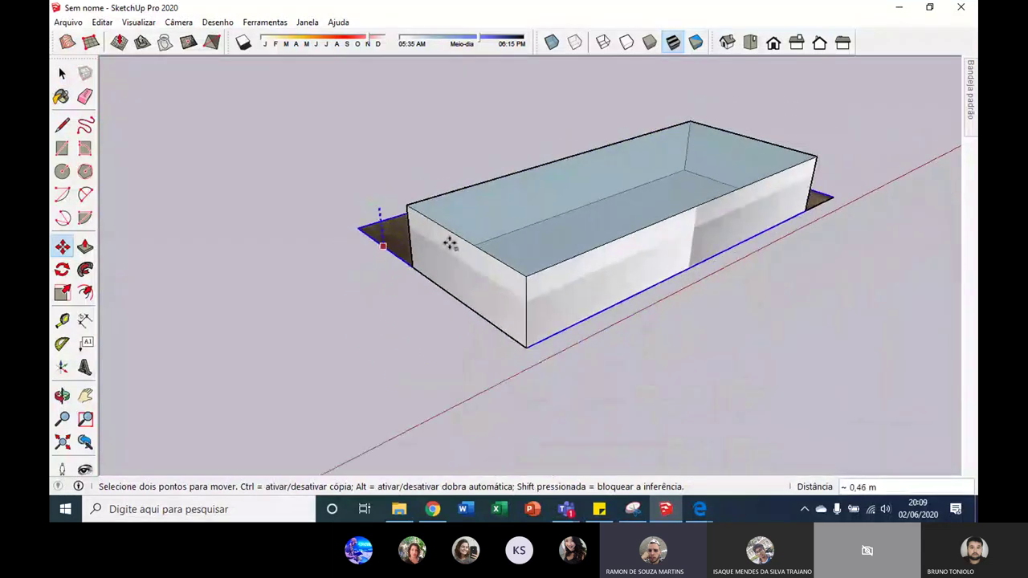
left_click(438, 230)
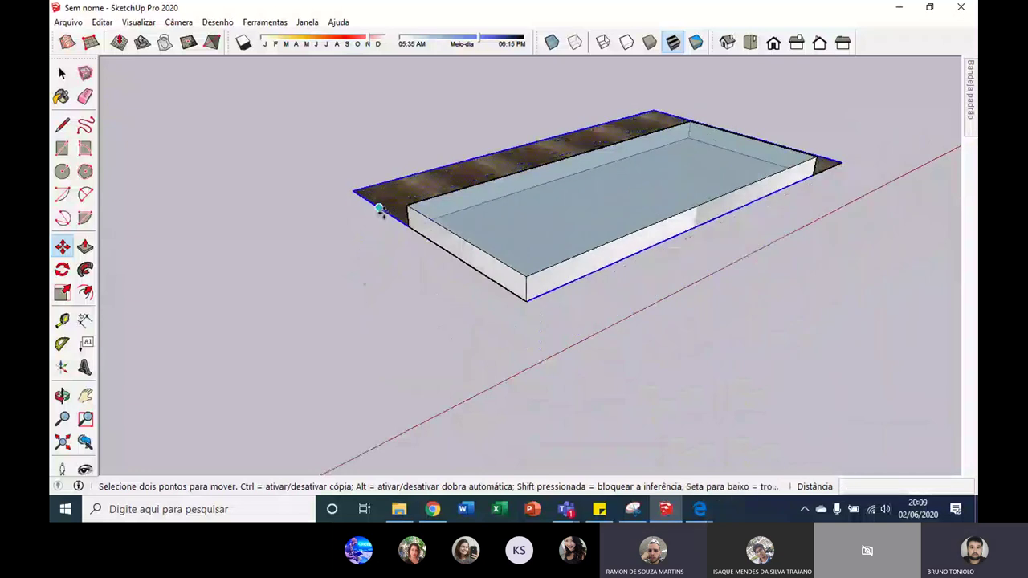
key("space")
mouse_move(390, 193)
middle_mouse_down()
mouse_move(332, 268)
mouse_move(334, 201)
middle_mouse_up()
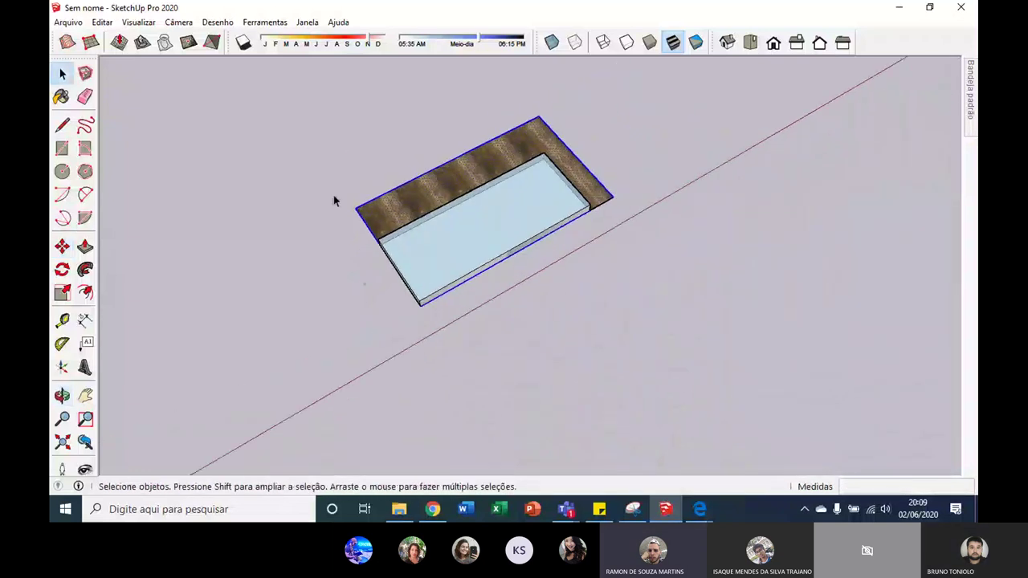
left_click_drag(566, 275, 677, 340)
scroll(377, 185, "up", 3)
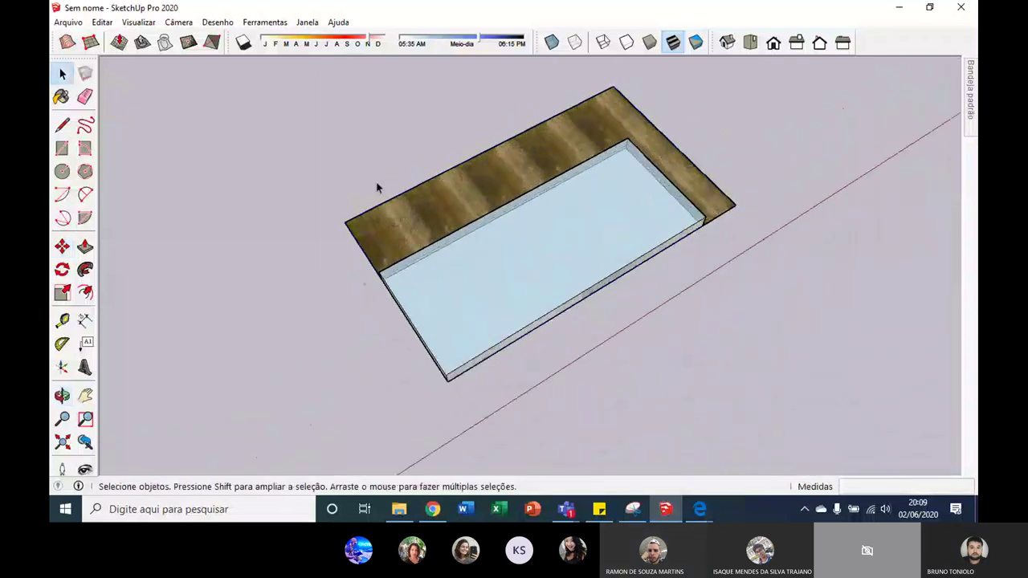
scroll(407, 225, "up", 2)
middle_click_drag(408, 217, 463, 238)
scroll(230, 157, "up", 3)
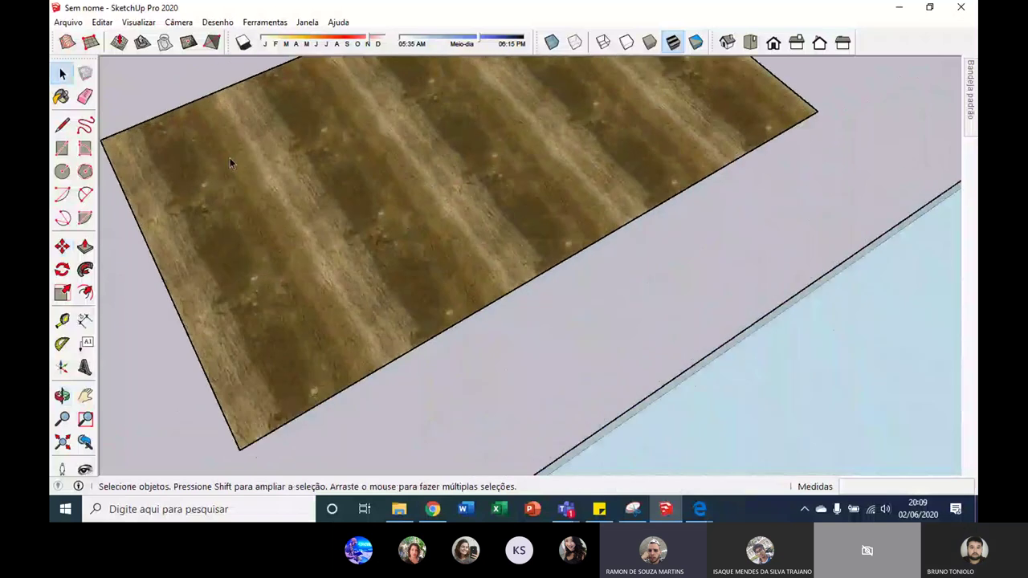
scroll(229, 201, "up", 3)
middle_click_drag(229, 200, 367, 236)
scroll(386, 227, "down", 2)
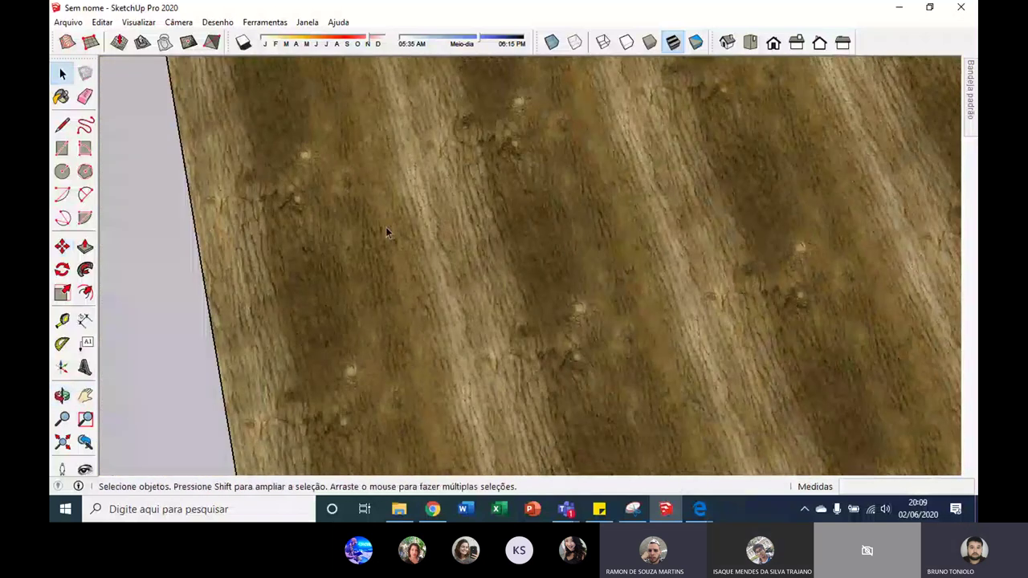
scroll(388, 231, "down", 4)
scroll(393, 251, "up", 3)
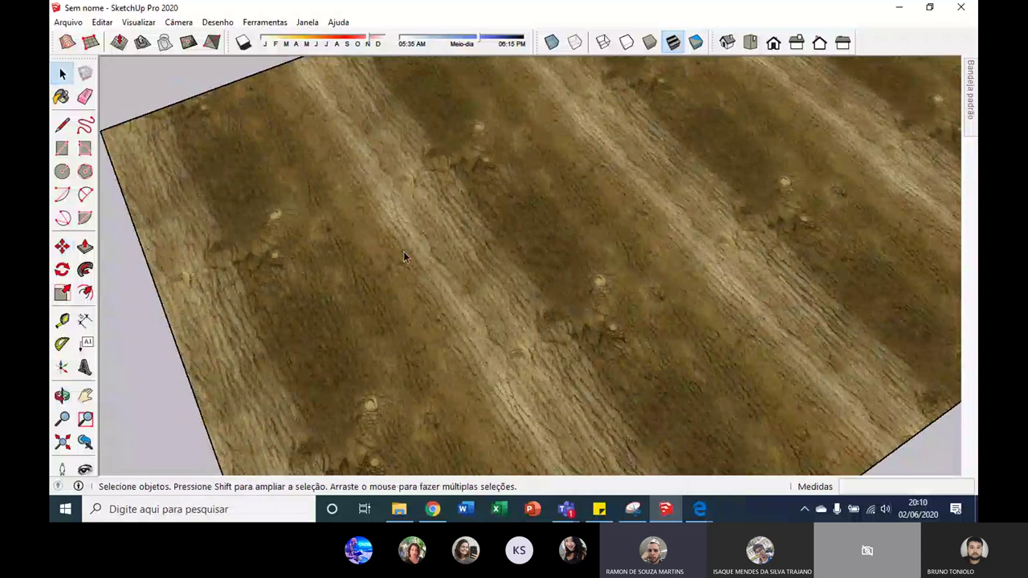
scroll(376, 216, "down", 2)
scroll(381, 181, "down", 3)
scroll(514, 266, "down", 1)
scroll(517, 298, "up", 5)
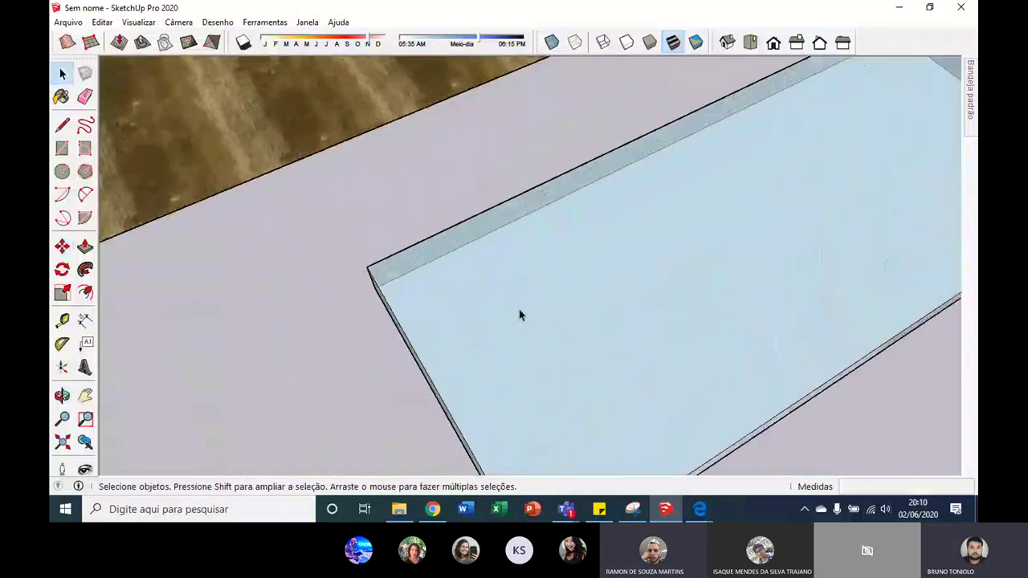
scroll(519, 316, "down", 3)
middle_click_drag(529, 248, 535, 211)
scroll(470, 358, "up", 4)
scroll(445, 315, "up", 1)
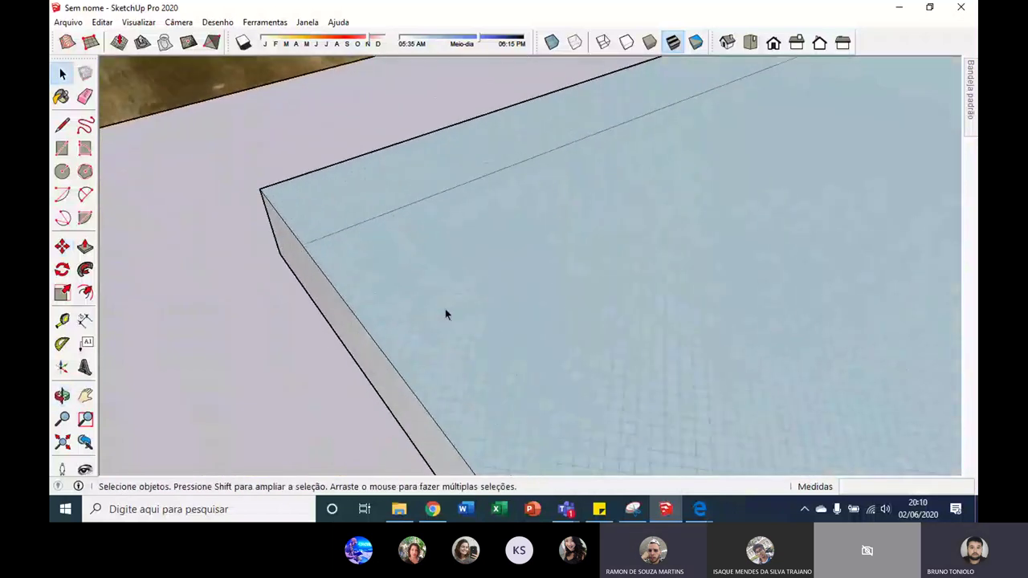
scroll(444, 308, "down", 3)
scroll(444, 295, "down", 1)
mouse_move(455, 292)
middle_mouse_down()
mouse_move(383, 305)
mouse_move(568, 238)
mouse_move(569, 292)
mouse_move(516, 294)
mouse_move(431, 335)
mouse_move(505, 270)
mouse_move(541, 329)
mouse_move(771, 374)
mouse_move(427, 357)
mouse_move(567, 326)
mouse_move(581, 287)
mouse_move(274, 244)
mouse_move(548, 225)
mouse_move(493, 287)
middle_mouse_up()
scroll(546, 305, "up", 2)
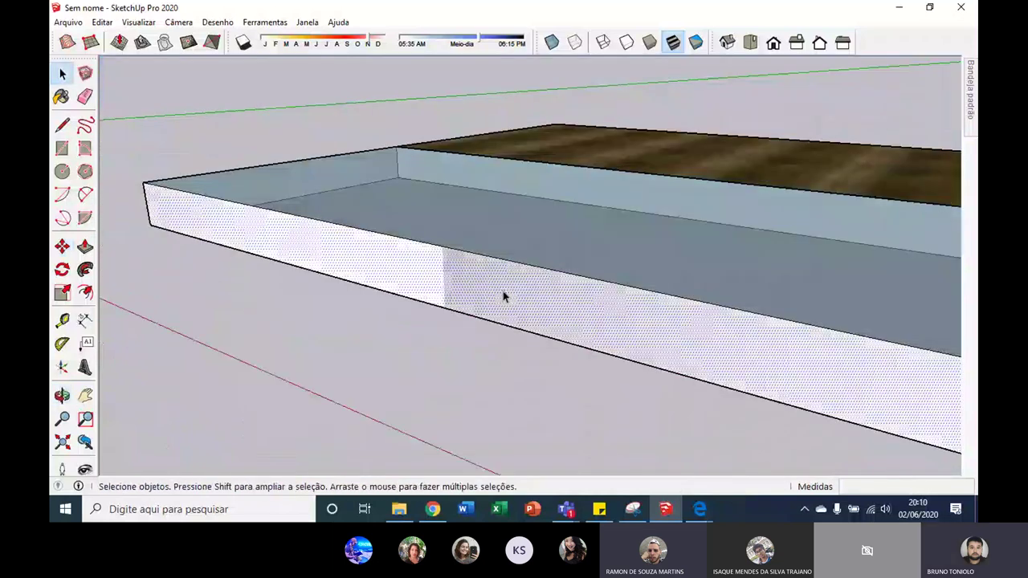
Paint the inner pool floor with a water-like material.
scroll(445, 259, "down", 2)
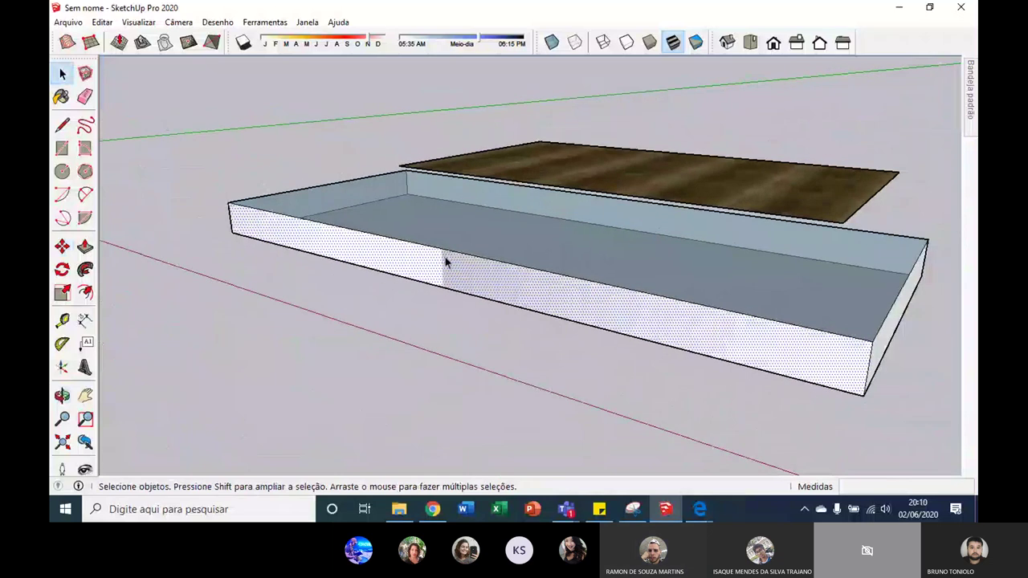
middle_click_drag(445, 257, 569, 254)
left_click(568, 253)
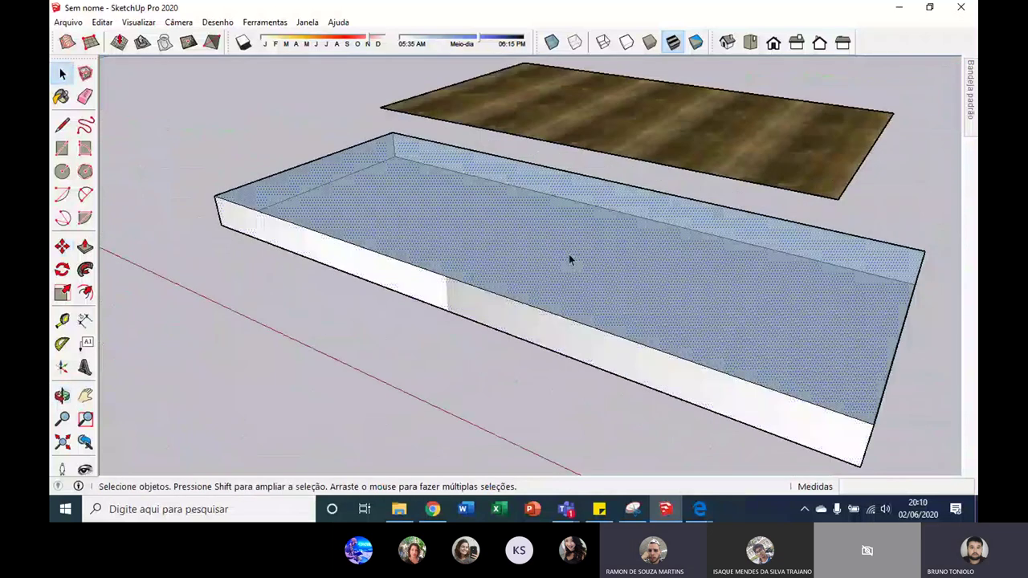
key("b")
left_click(787, 197)
left_click(567, 302)
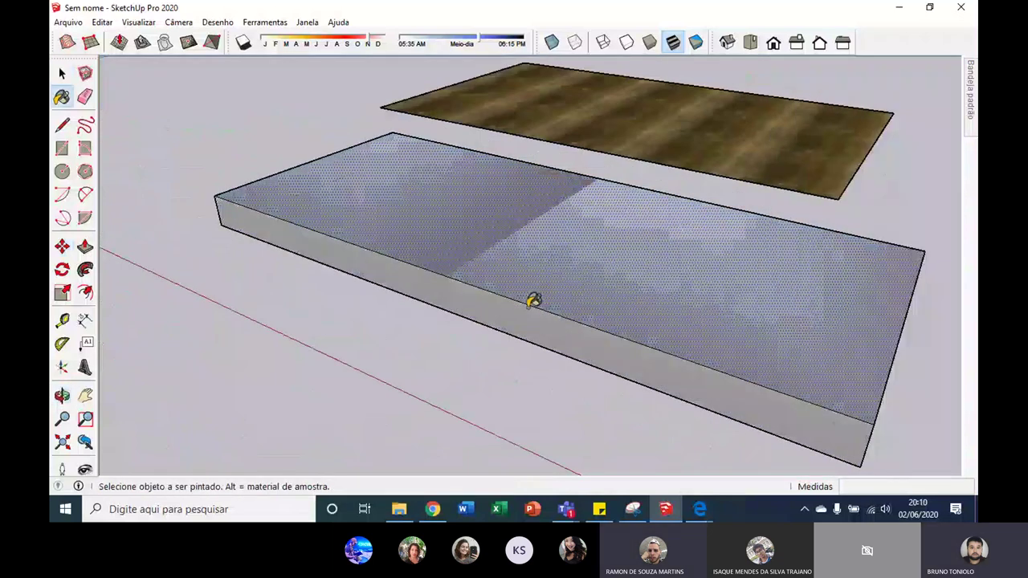
Orbit around the pool slab to inspect the new water surface.
mouse_move(528, 298)
middle_mouse_down()
mouse_move(523, 198)
mouse_move(613, 202)
mouse_move(565, 158)
mouse_move(679, 230)
mouse_move(624, 443)
mouse_move(406, 143)
mouse_move(679, 309)
mouse_move(843, 172)
middle_mouse_up()
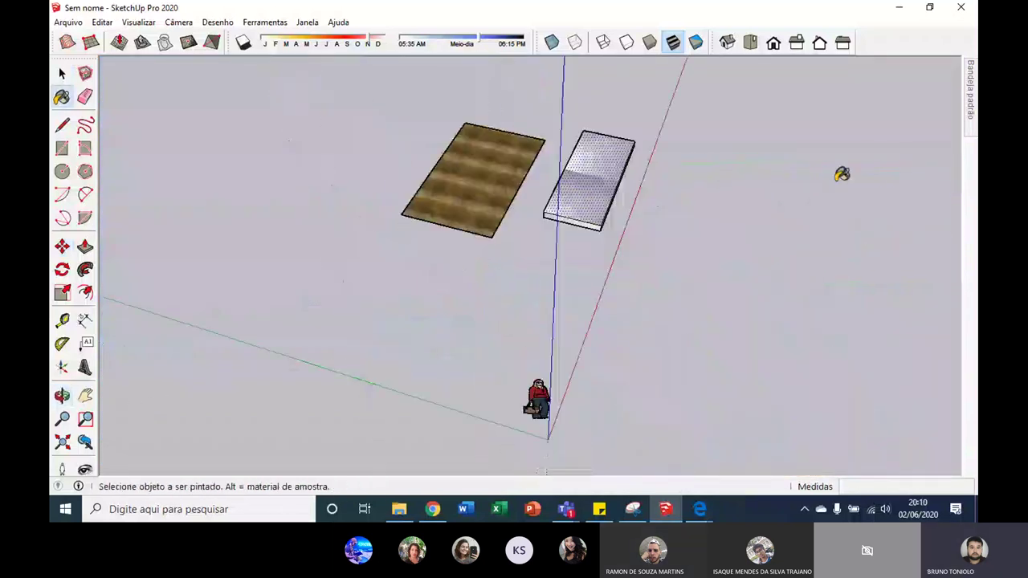
scroll(516, 169, "up", 3)
scroll(484, 225, "up", 3)
mouse_move(484, 225)
middle_mouse_down()
mouse_move(669, 103)
mouse_move(543, 255)
middle_mouse_up()
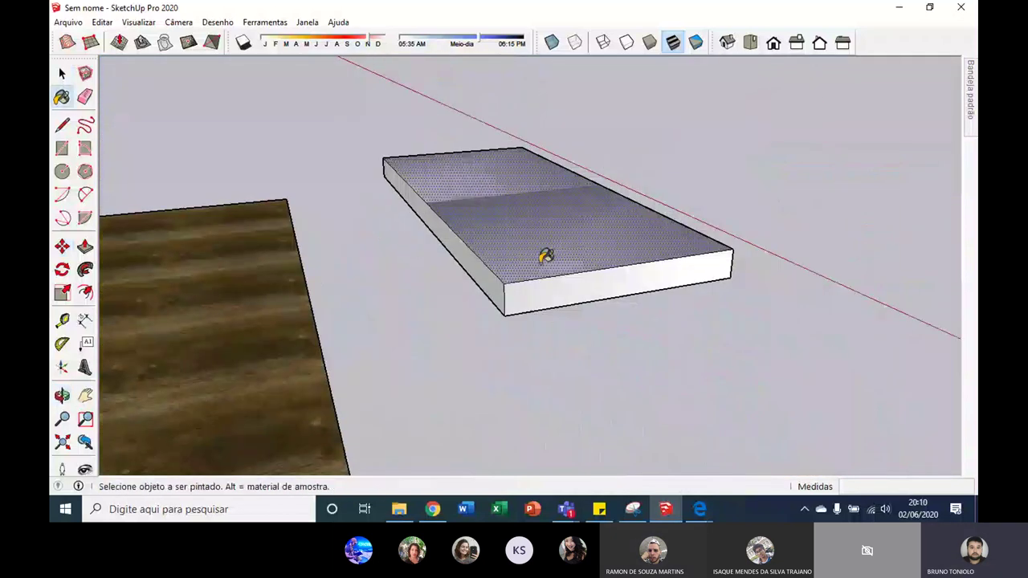
mouse_move(500, 280)
middle_mouse_down()
mouse_move(603, 278)
mouse_move(548, 233)
mouse_move(305, 225)
middle_mouse_up()
key("space")
left_click(356, 229)
Group the wooden rectangle and draw an inner rectangle on it.
right_click(356, 230)
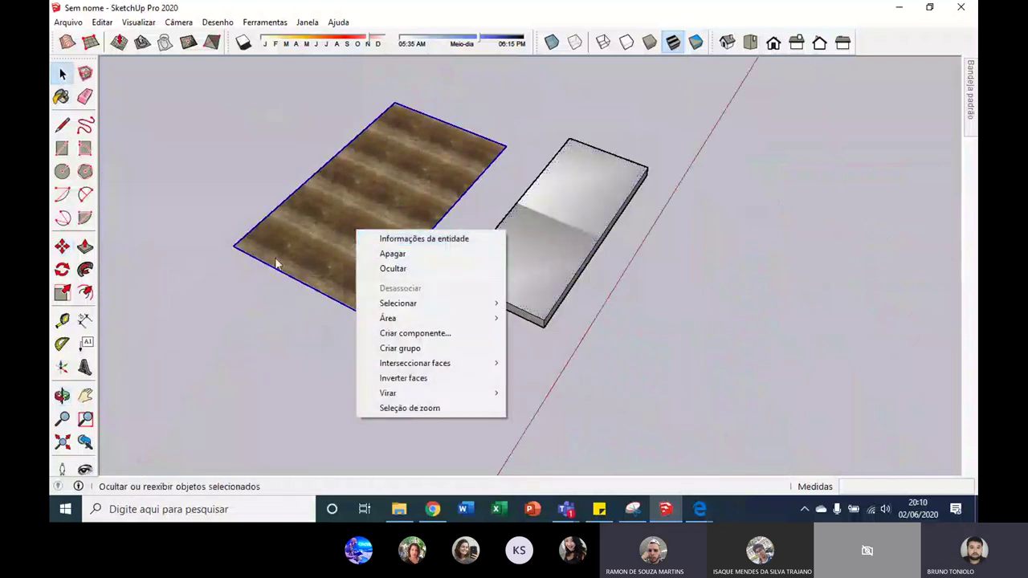
left_click(399, 348)
left_click(72, 150)
scroll(262, 256, "up", 2)
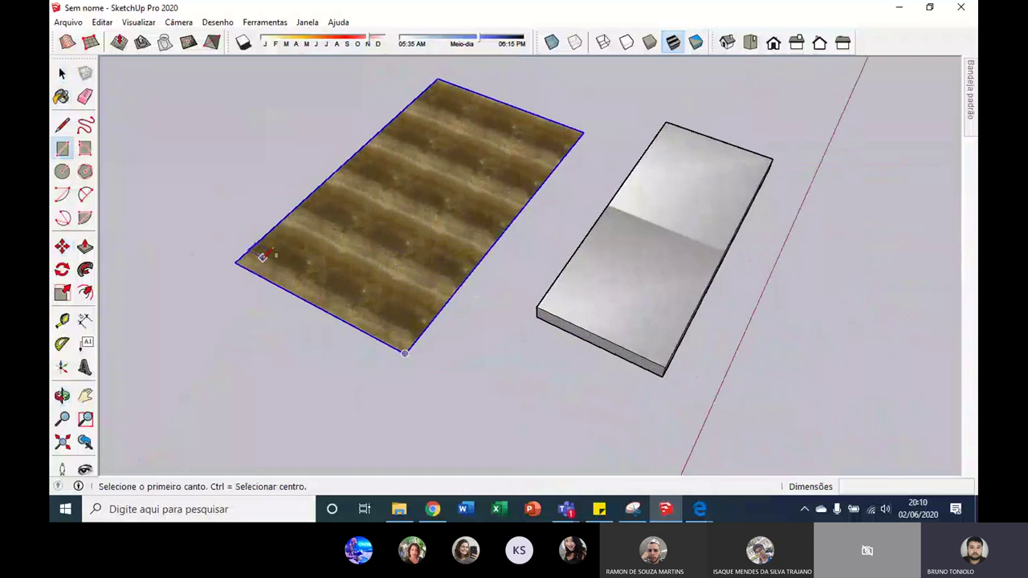
left_click(315, 238)
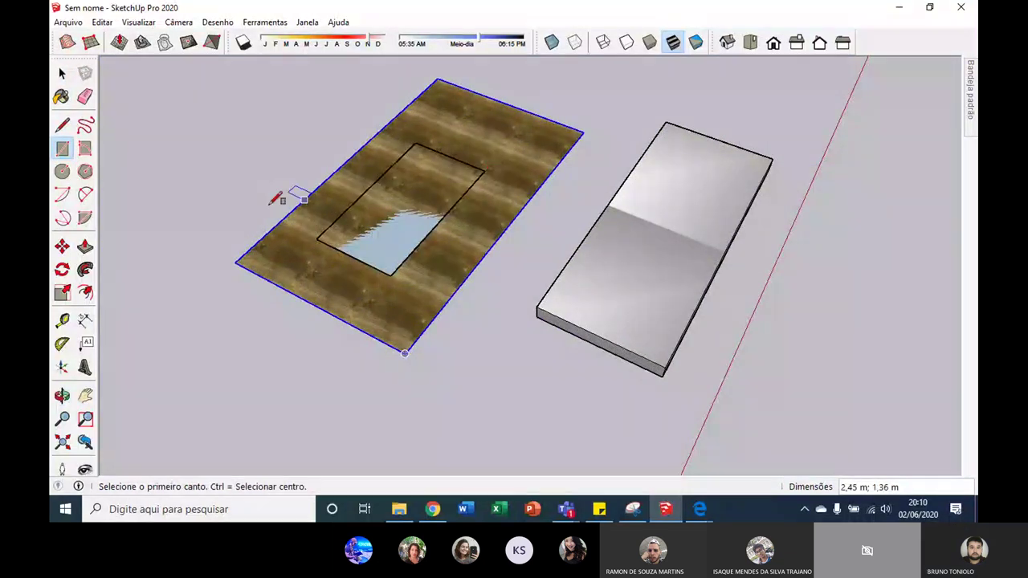
left_click(62, 245)
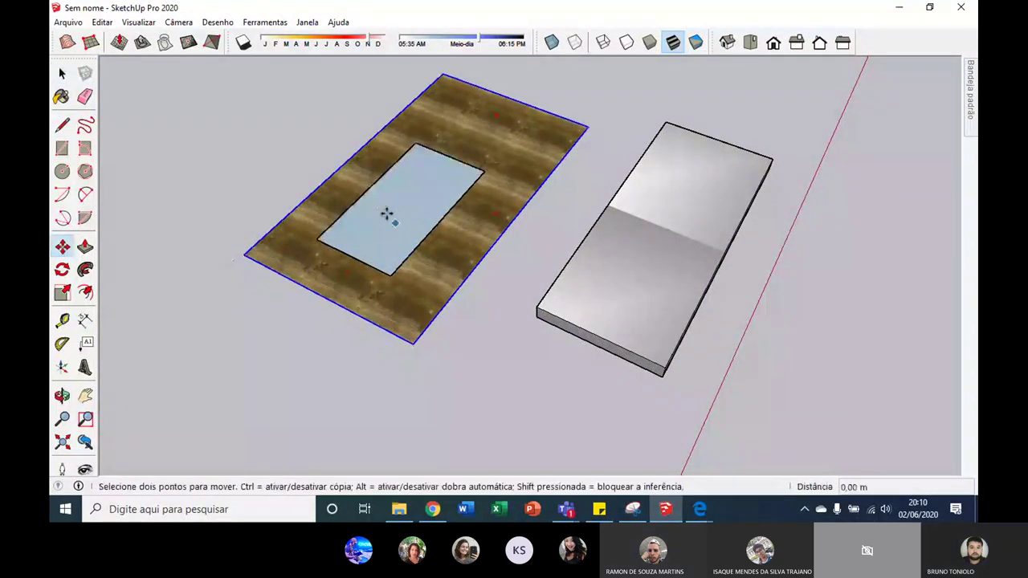
Lift the inner rectangle pane 3 m straight up above the wooden floor.
left_click(386, 213)
scroll(390, 248, "up", 3)
scroll(383, 238, "up", 2)
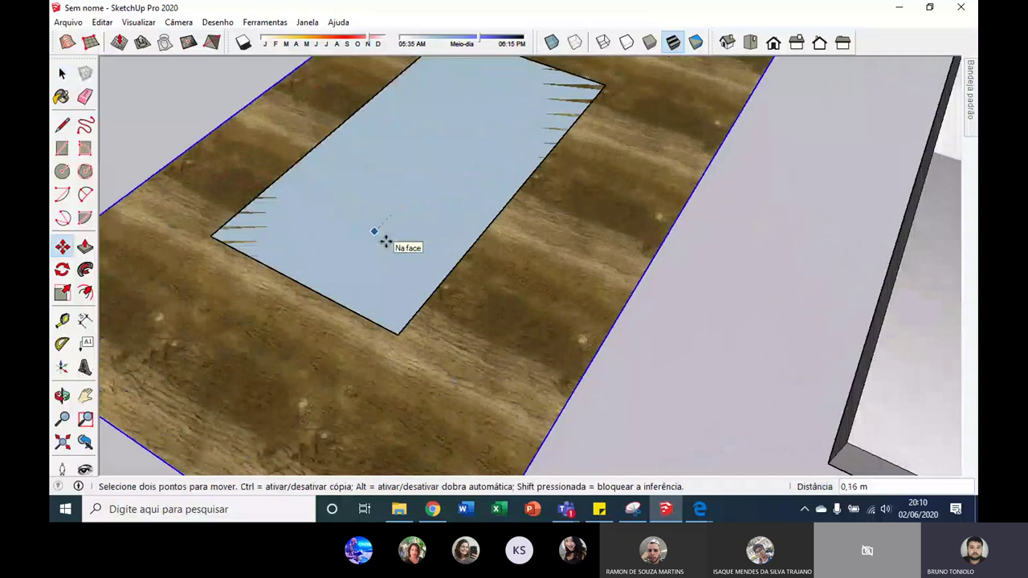
scroll(373, 228, "down", 3)
mouse_move(401, 284)
middle_mouse_down()
mouse_move(413, 161)
mouse_move(361, 194)
mouse_move(362, 268)
mouse_move(379, 268)
mouse_move(399, 293)
middle_mouse_up()
scroll(400, 293, "up", 3)
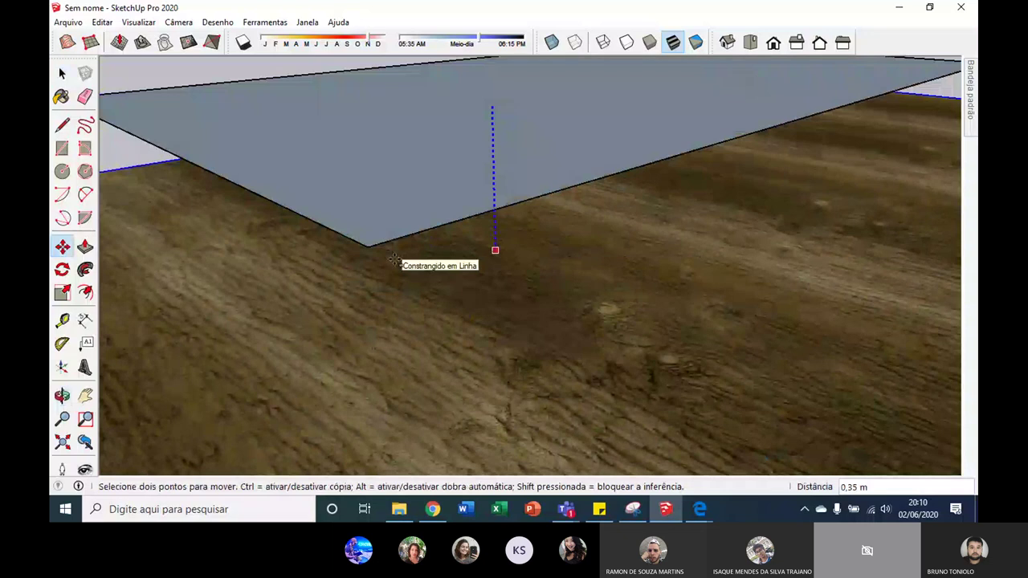
type("3")
key("Return")
mouse_move(393, 259)
middle_mouse_down()
mouse_move(388, 209)
mouse_move(452, 279)
middle_mouse_up()
key("space")
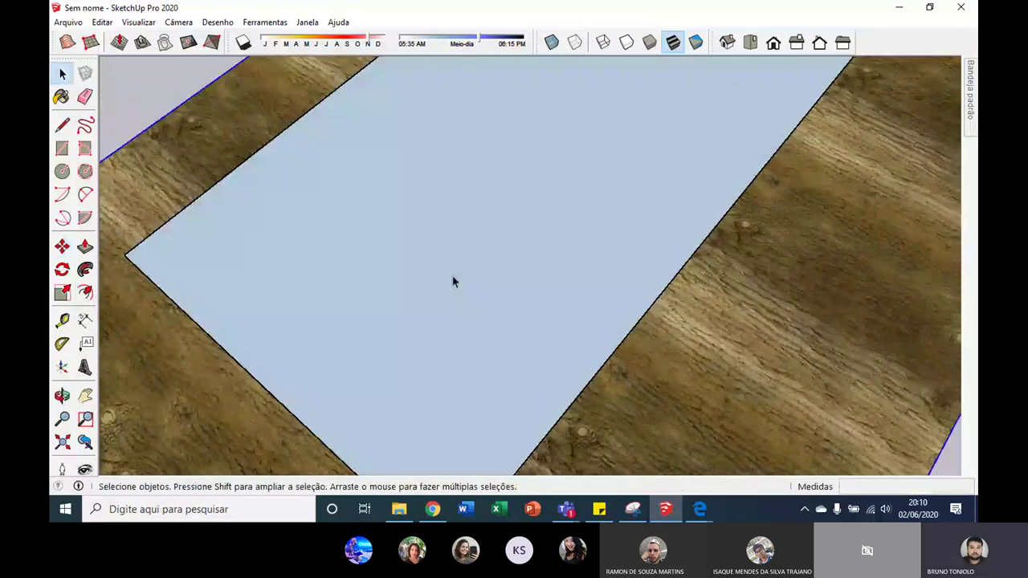
scroll(452, 279, "down", 3)
scroll(391, 171, "down", 3)
From Vidros e espelhos, paint the raised pane white, then with a grey tiled texture.
middle_click_drag(391, 171, 454, 248)
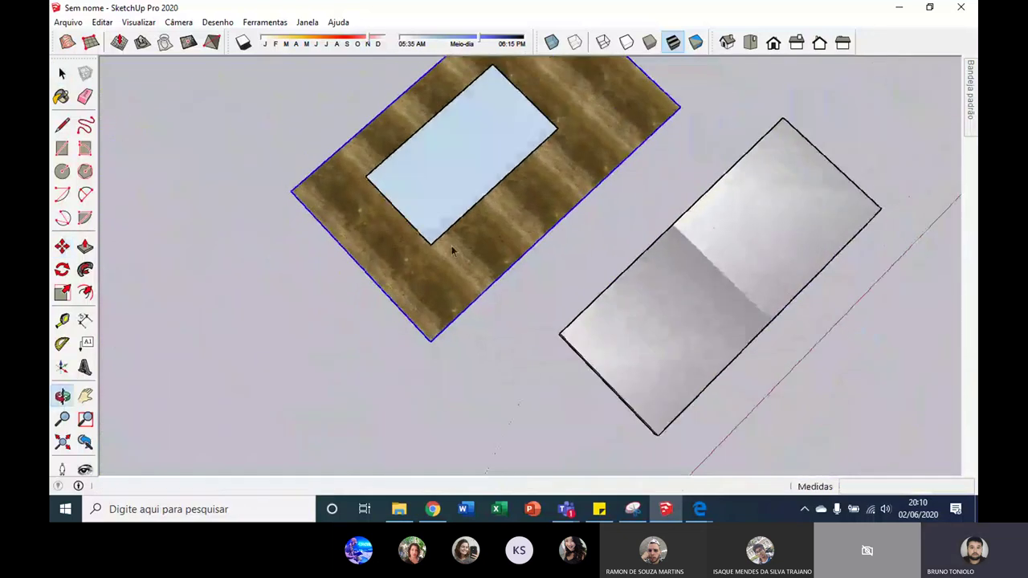
scroll(455, 248, "up", 3)
left_click(839, 197)
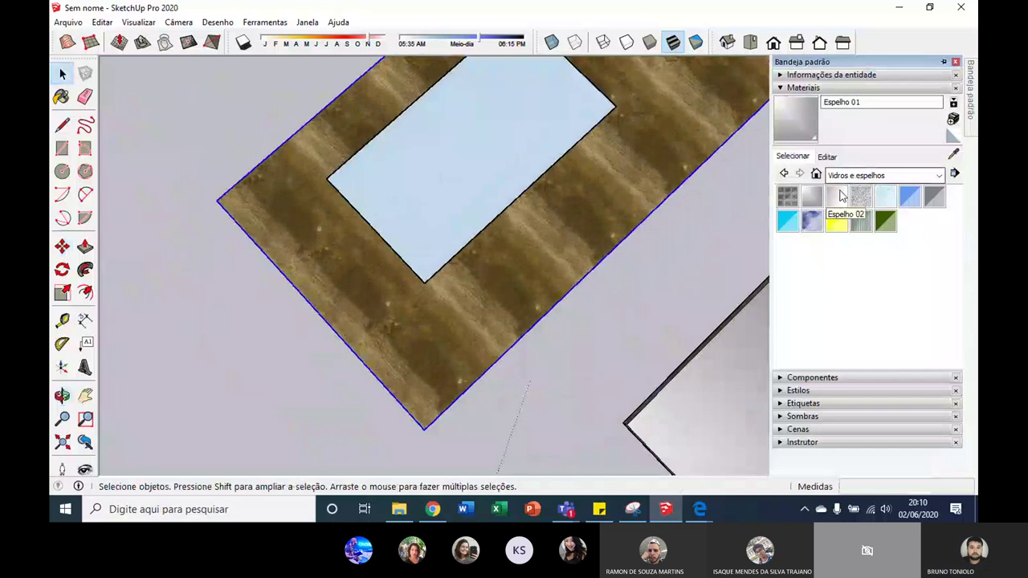
left_click(462, 149)
middle_click_drag(462, 149, 475, 110)
scroll(406, 217, "up", 3)
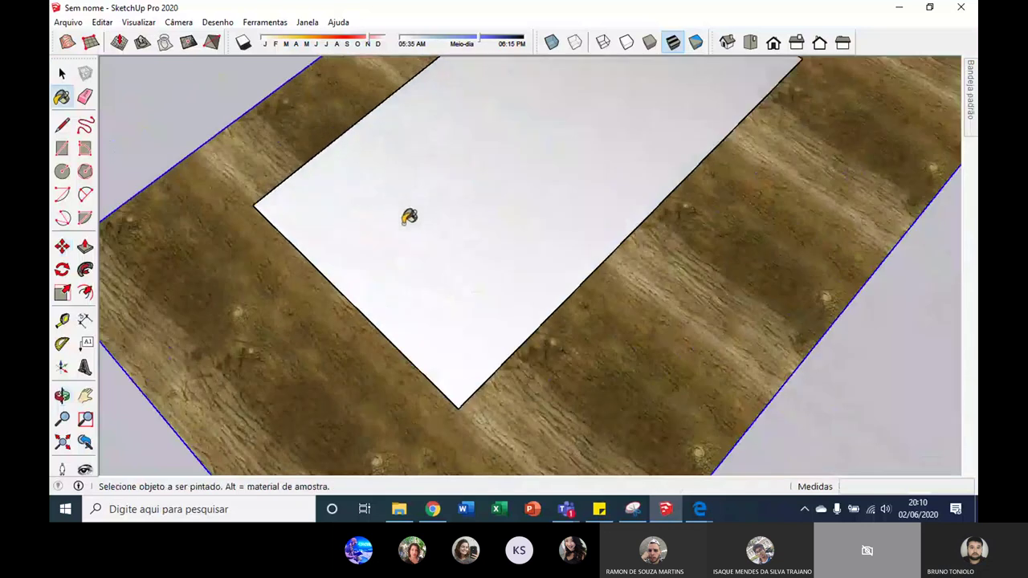
scroll(450, 131, "up", 2)
mouse_move(970, 90)
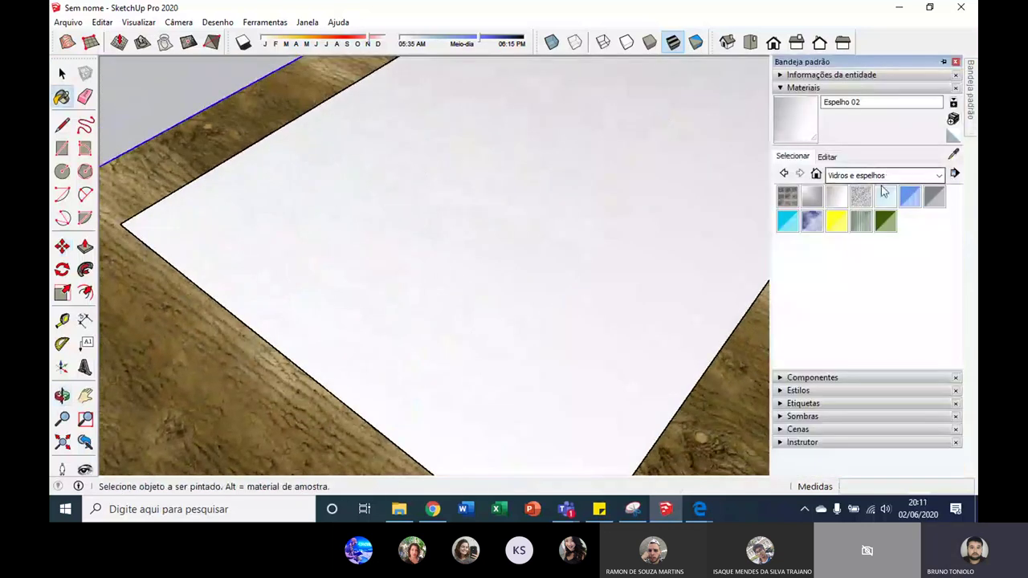
left_click(883, 193)
left_click(419, 232)
Try Espelho 01 and Vidro de segurança translúcido, then paint the pane blue translucent glass.
middle_click_drag(406, 204, 367, 333)
scroll(418, 246, "up", 2)
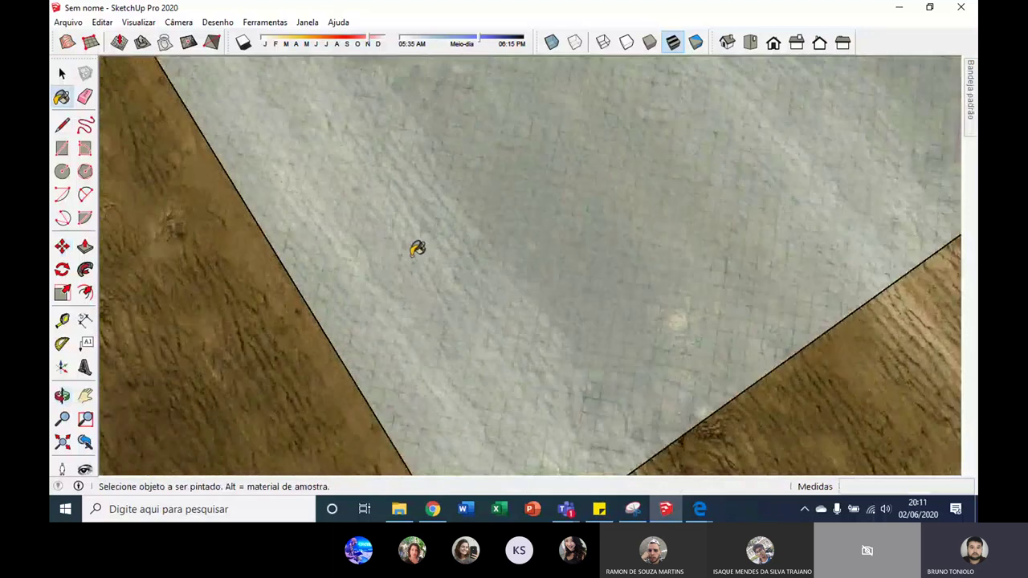
scroll(669, 179, "up", 2)
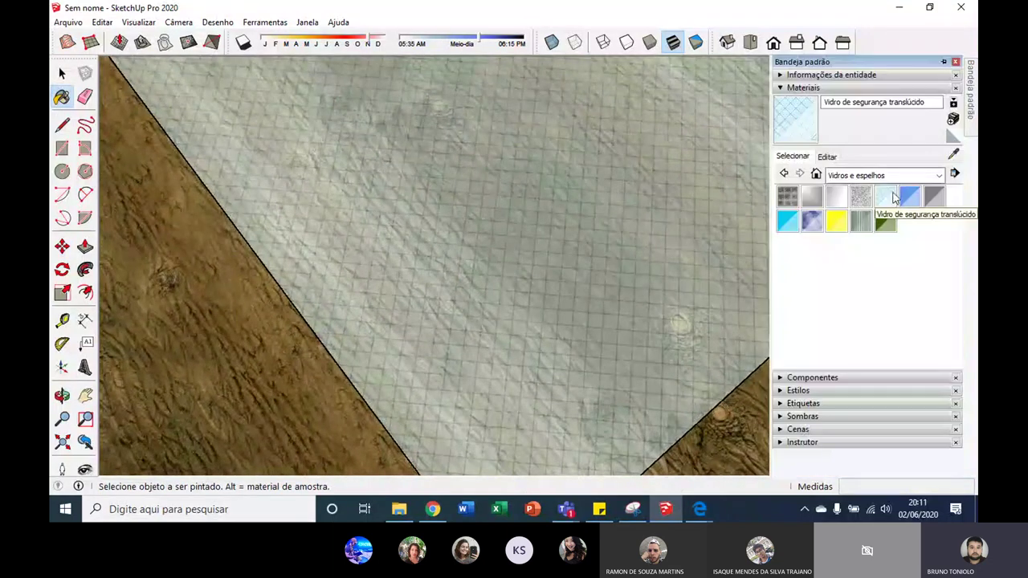
mouse_move(970, 90)
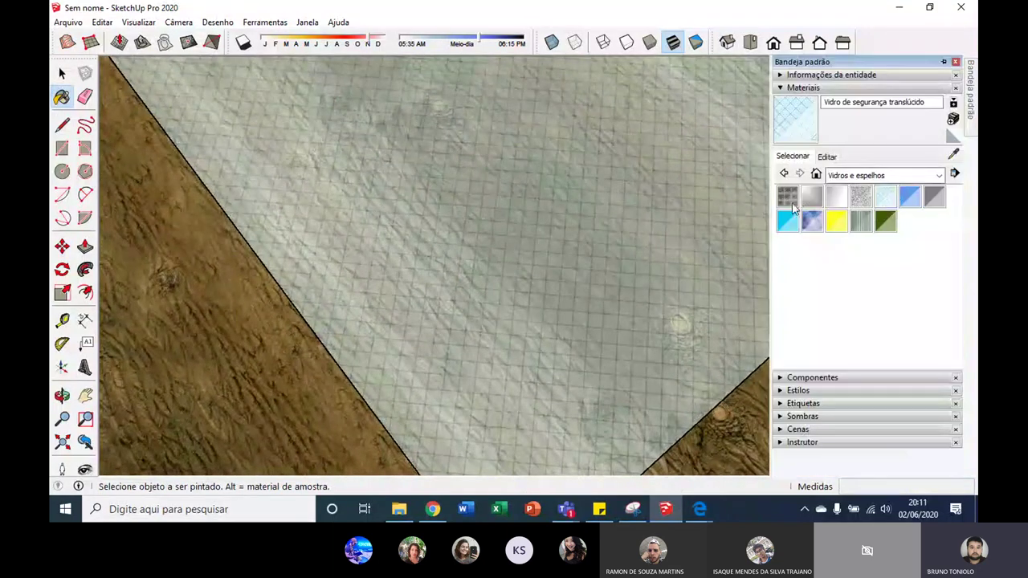
left_click(811, 204)
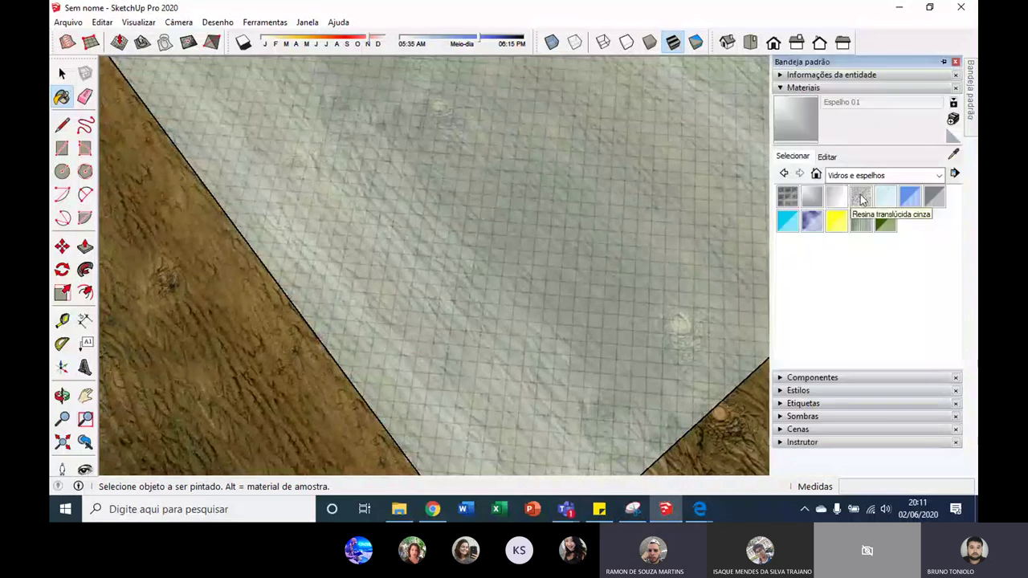
left_click(885, 195)
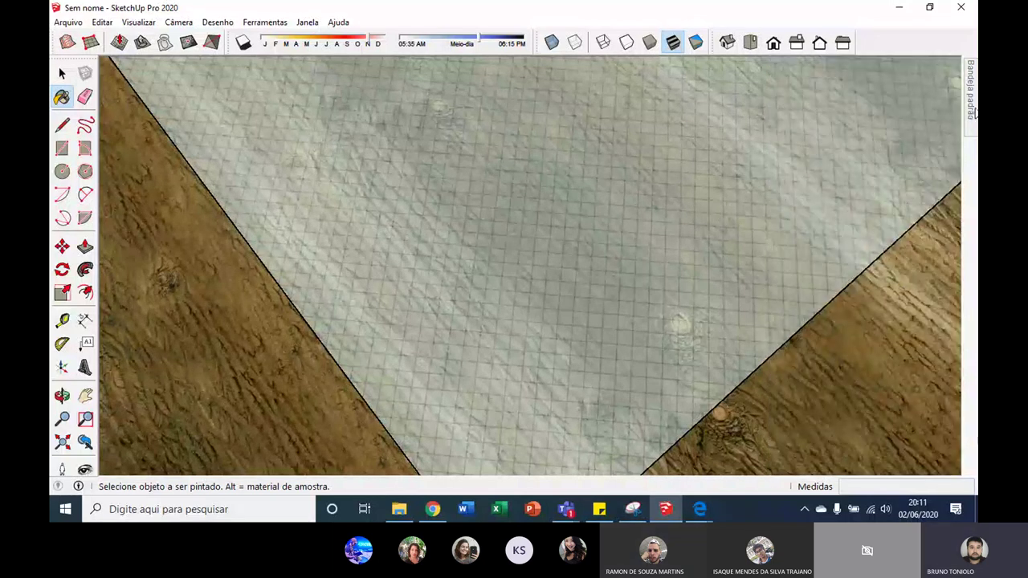
left_click(910, 196)
left_click(734, 207)
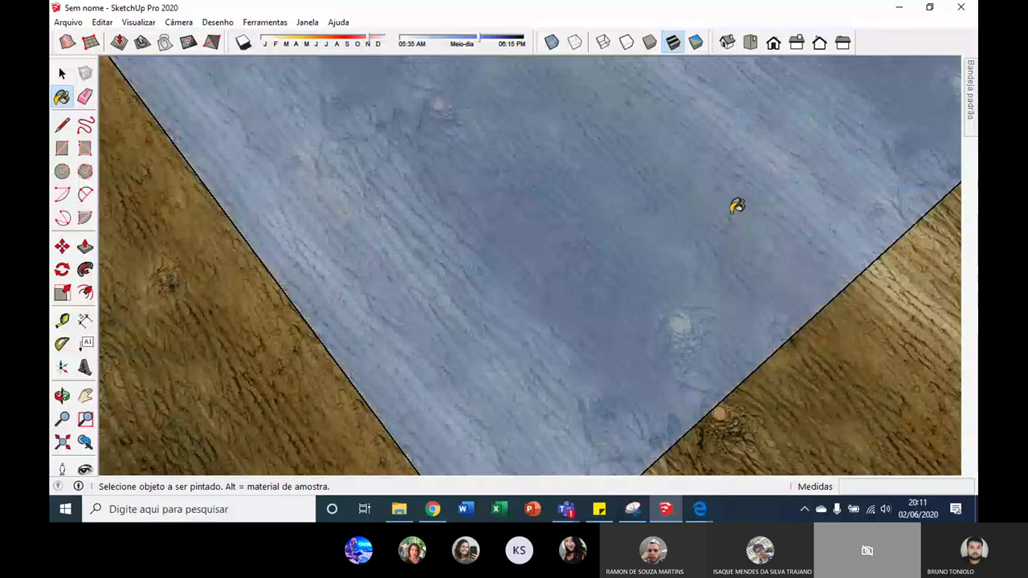
scroll(375, 238, "down", 1)
scroll(385, 236, "down", 1)
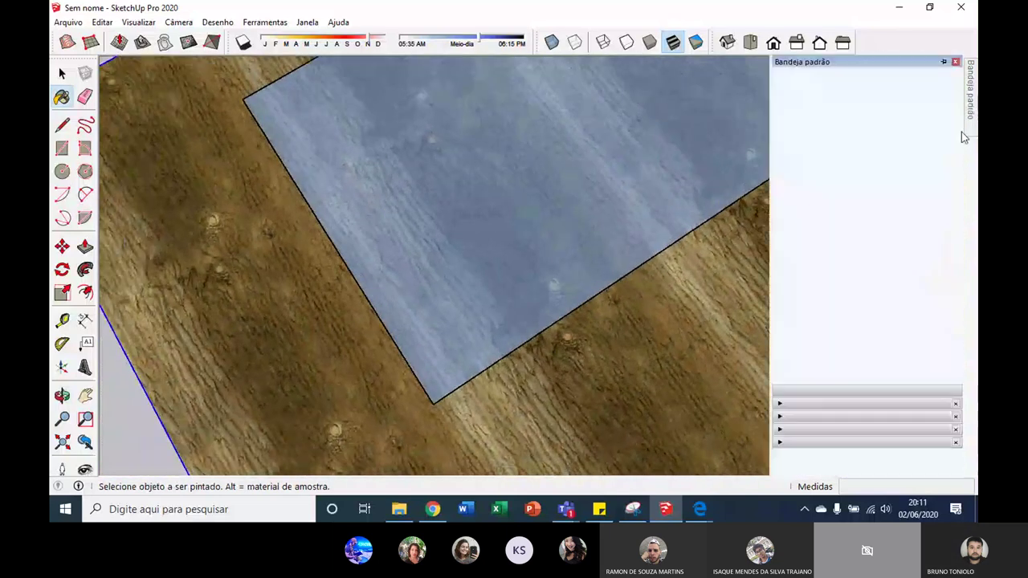
Repaint the pane grey translucent, then cyan tinted, finishing with bluish-grey glass.
left_click(938, 196)
left_click(663, 176)
middle_click_drag(666, 171, 897, 124)
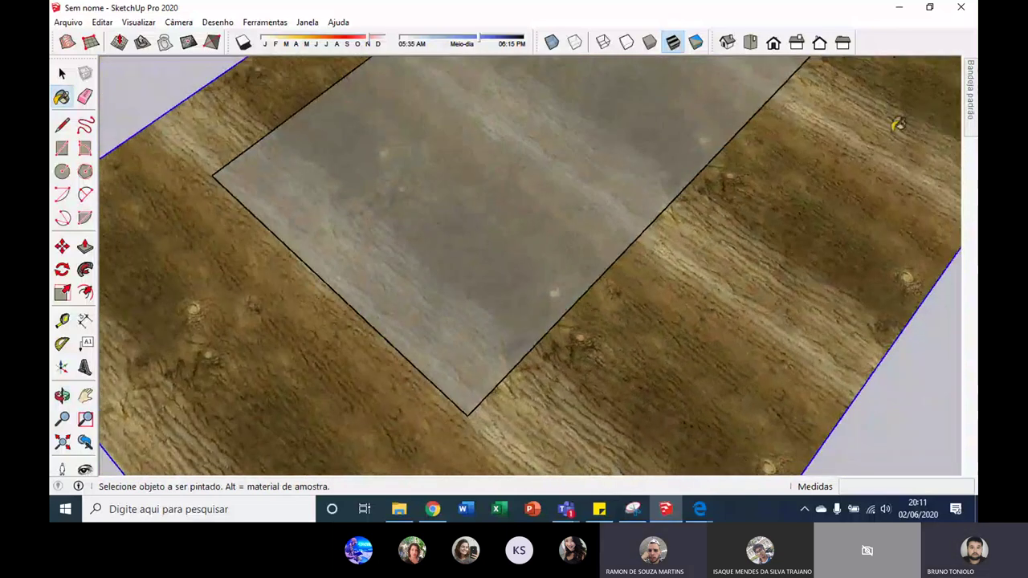
left_click(791, 227)
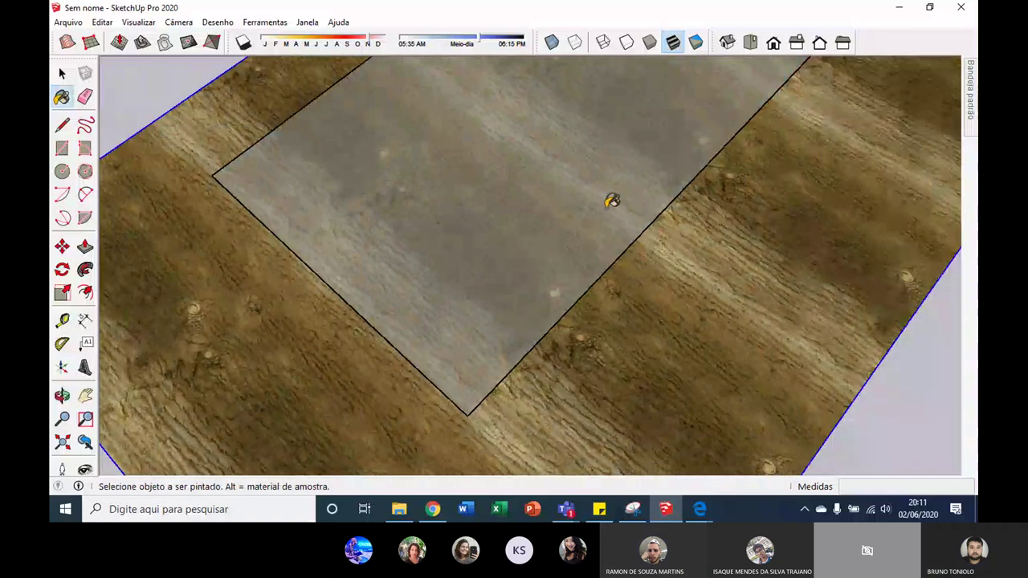
left_click(610, 199)
middle_click_drag(611, 199, 916, 183)
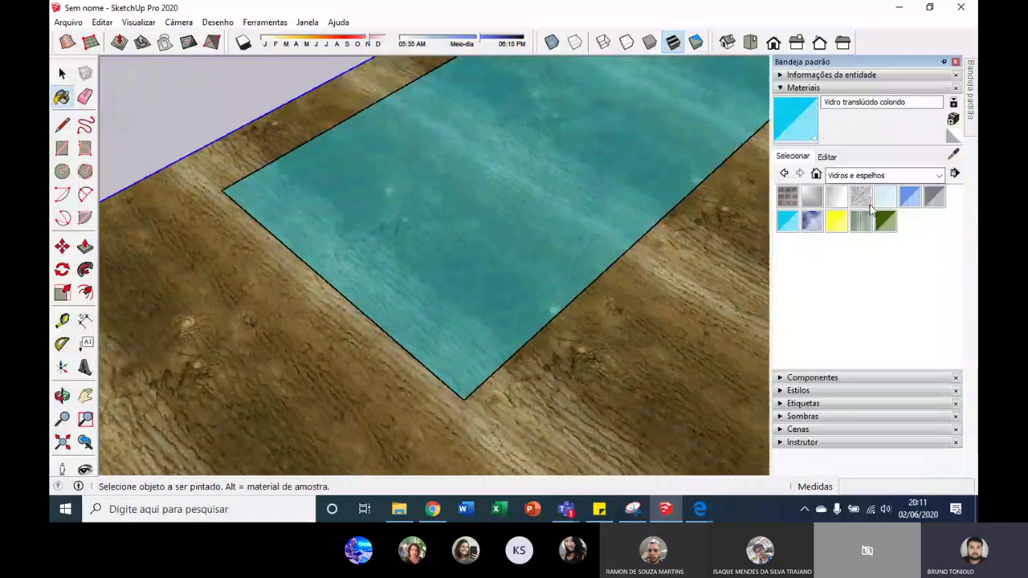
left_click(811, 225)
left_click(653, 196)
key("space")
mouse_move(857, 167)
middle_mouse_down()
mouse_move(497, 117)
mouse_move(698, 252)
middle_mouse_up()
scroll(498, 116, "down", 5)
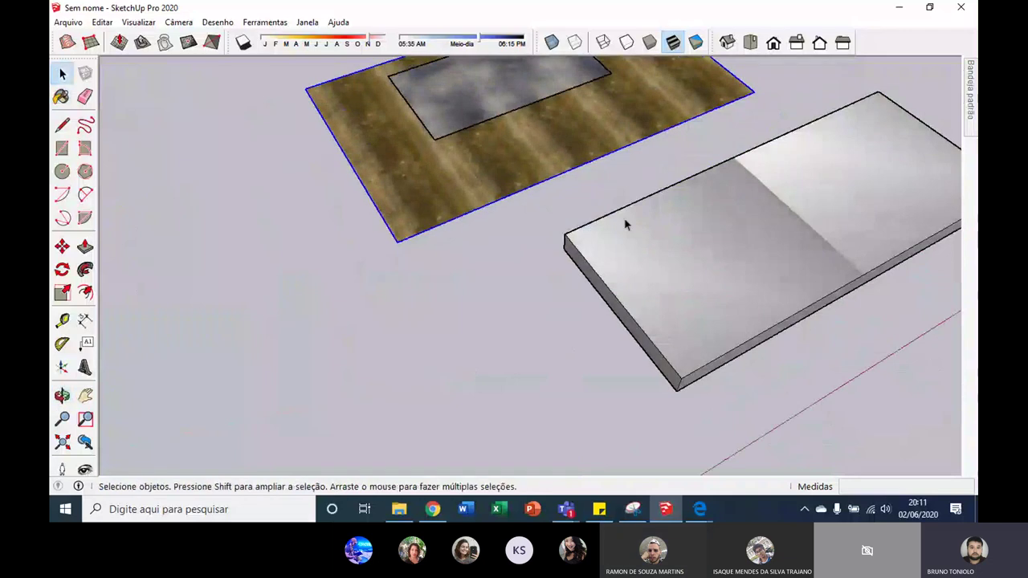
Rotate the grey slab 90° about its bottom edge so it stands upright.
triple_click(697, 251)
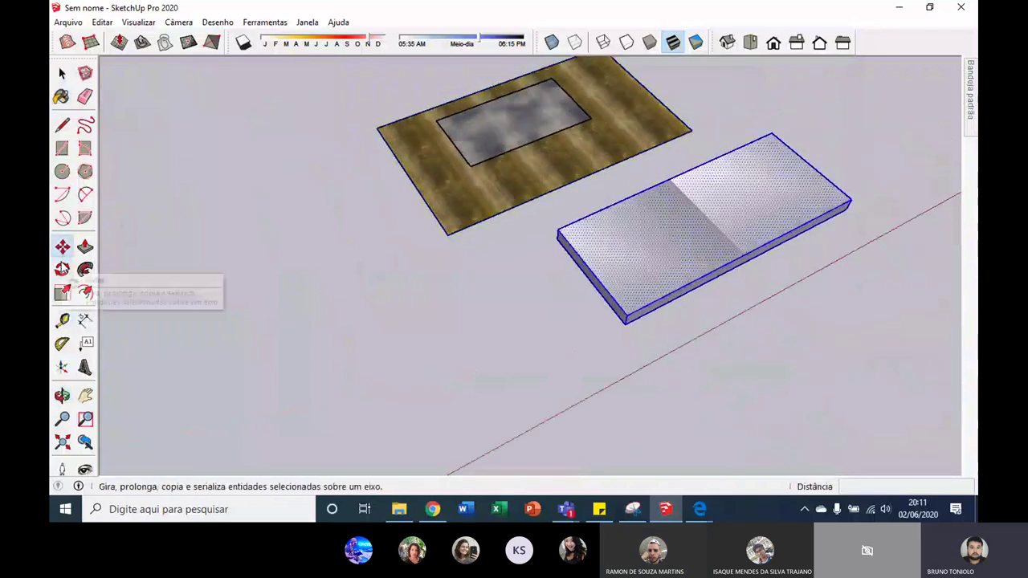
left_click(62, 269)
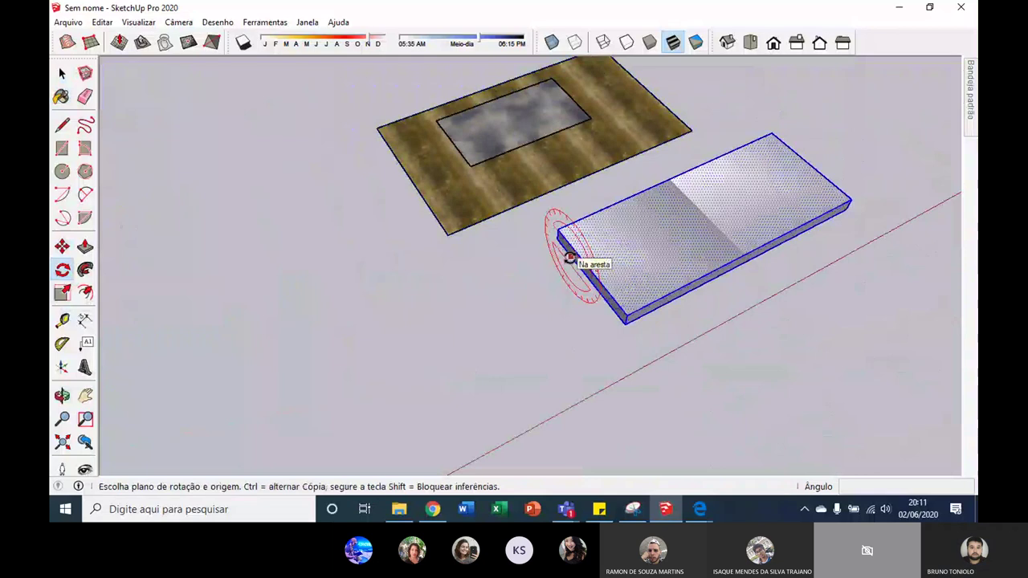
left_click(704, 409)
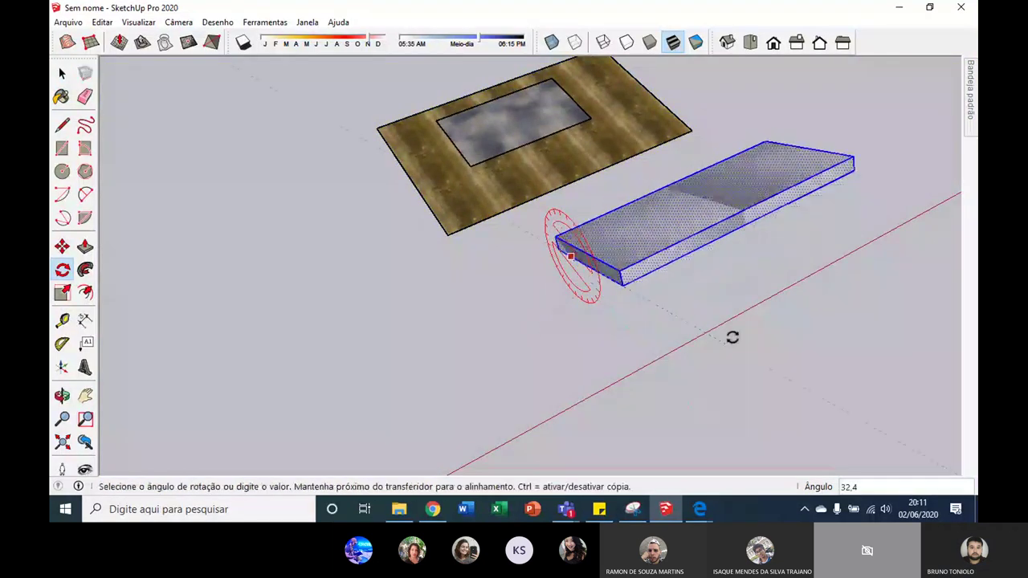
key("Escape")
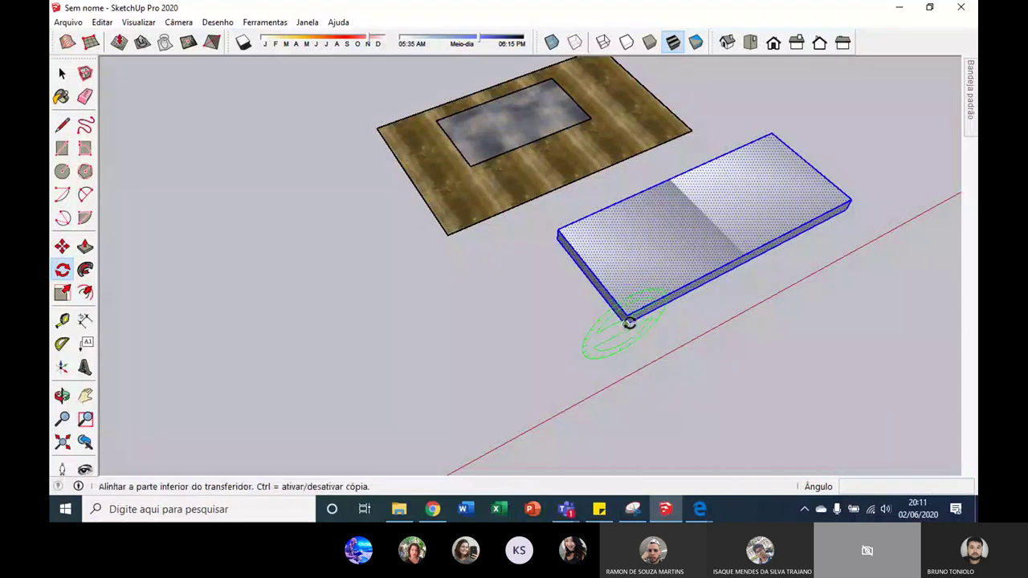
left_click(903, 192)
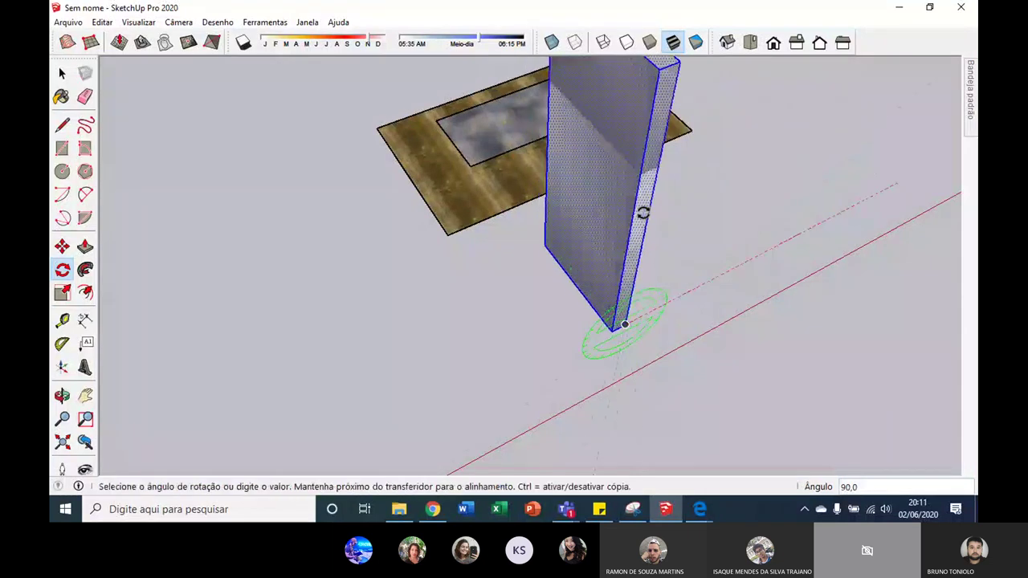
left_click(645, 213)
middle_click_drag(530, 284, 457, 278)
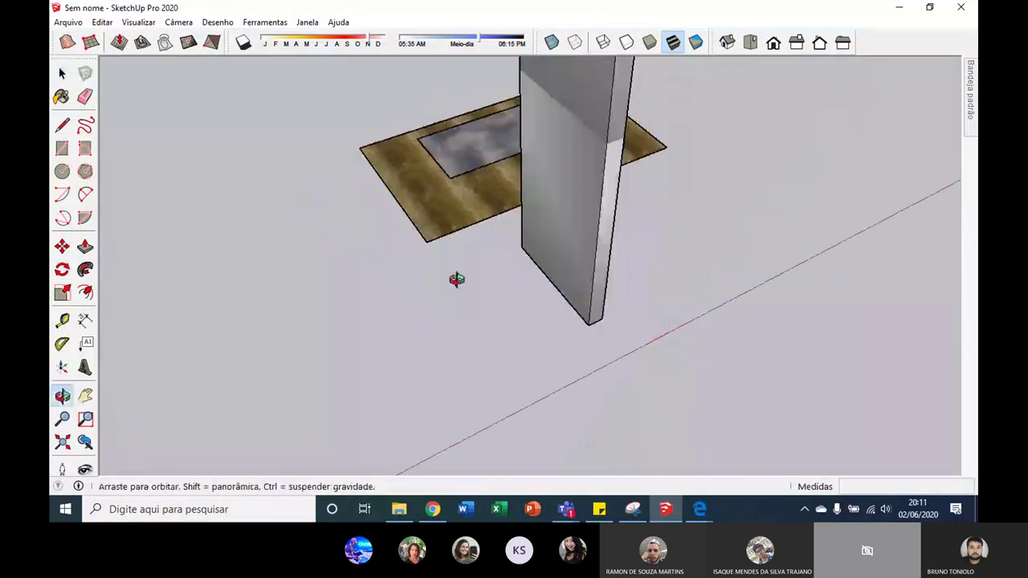
key("space")
Delete the wooden floor together with its glass pane.
middle_click_drag(262, 277, 431, 217)
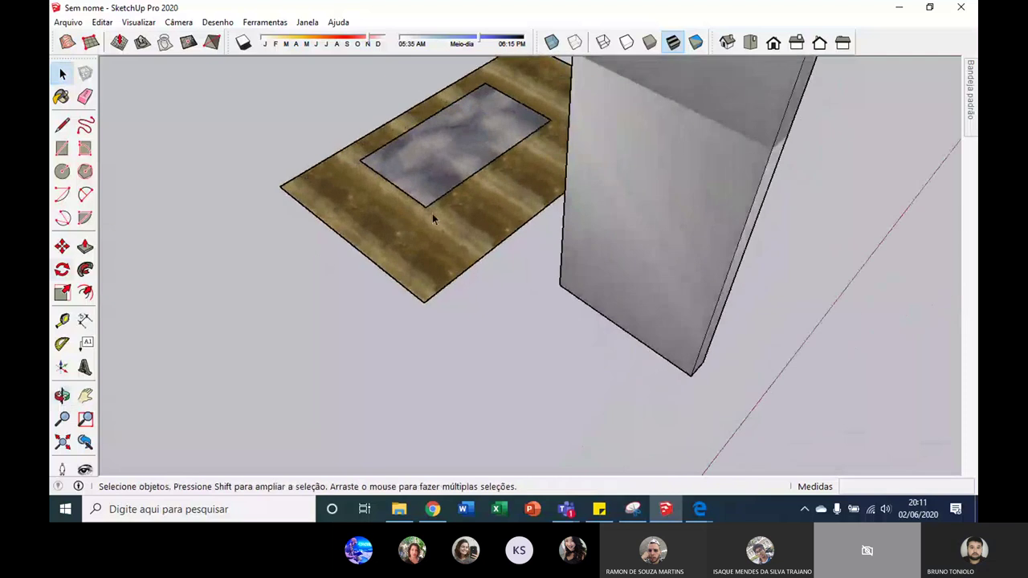
scroll(470, 375, "up", 3)
left_click_drag(477, 387, 295, 149)
middle_click_drag(333, 263, 472, 211)
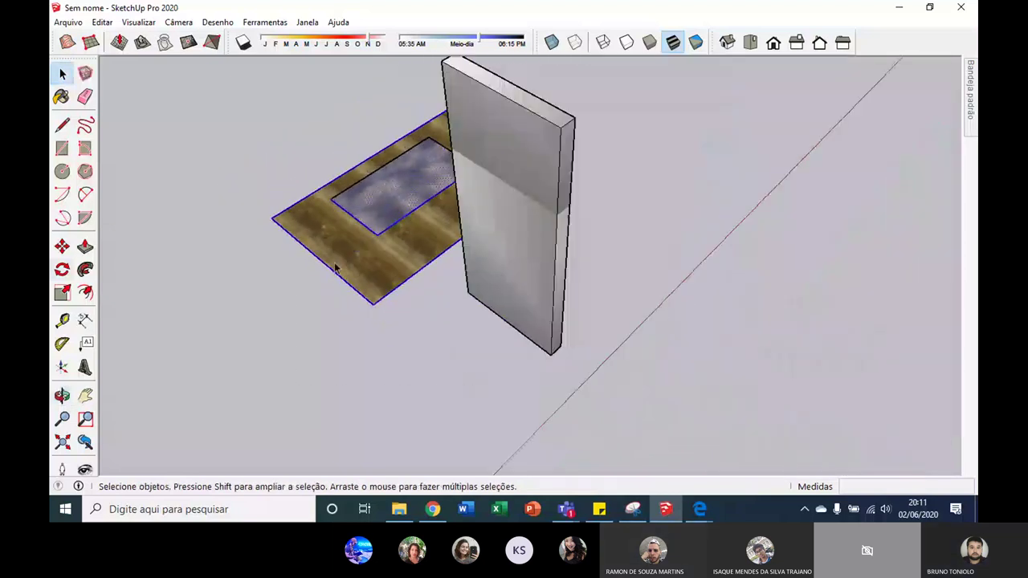
key("Delete")
scroll(330, 255, "up", 2)
left_click(330, 254)
scroll(329, 254, "up", 1)
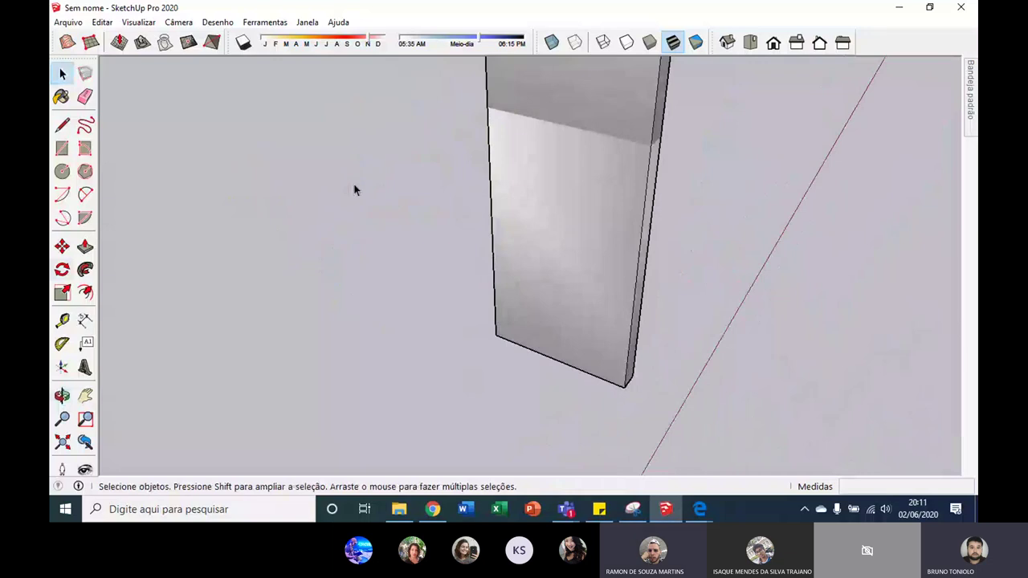
mouse_move(357, 190)
middle_mouse_down()
mouse_move(378, 211)
mouse_move(133, 250)
middle_mouse_up()
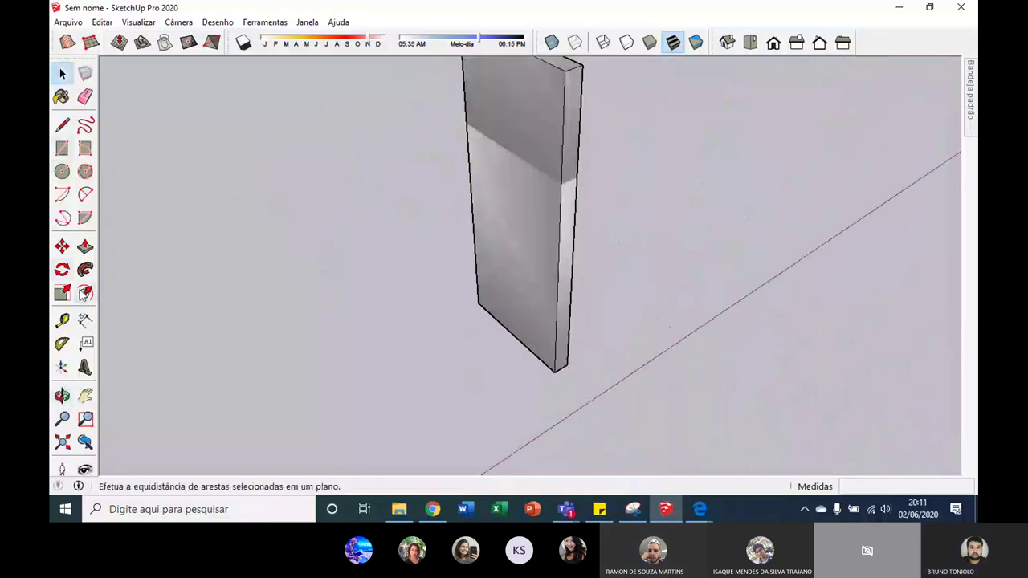
left_click(367, 337)
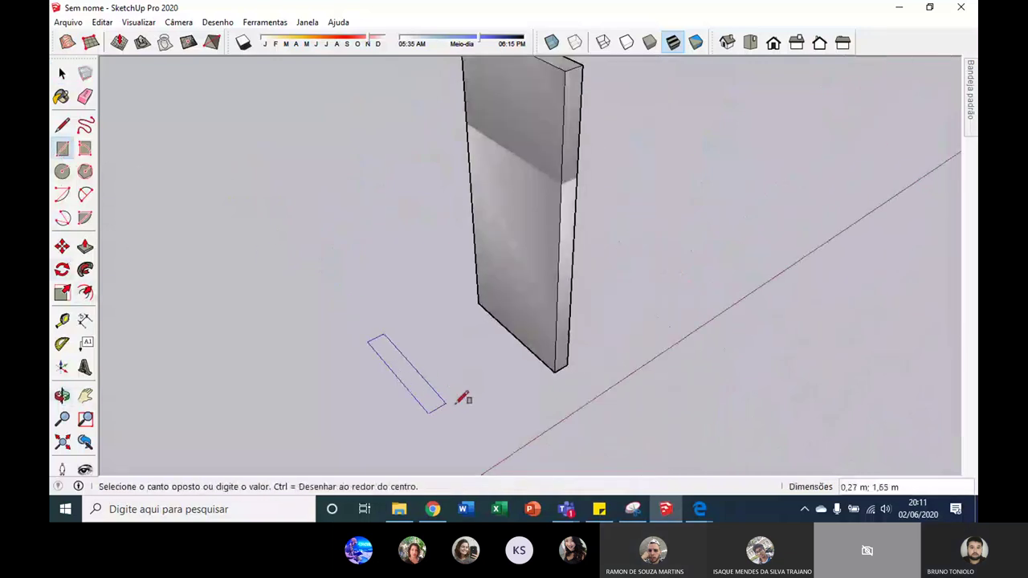
left_click(475, 393)
left_click(85, 247)
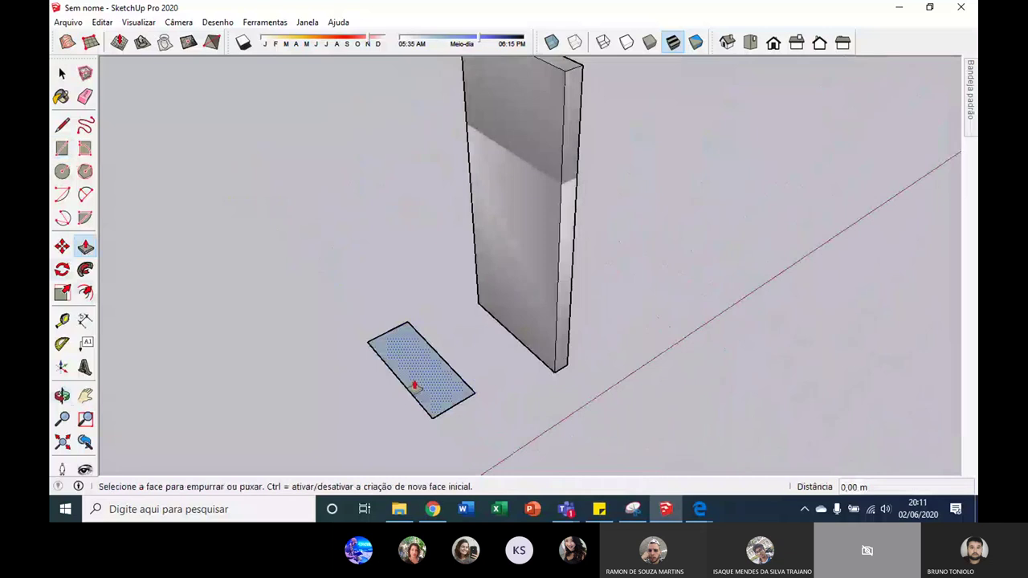
left_click(413, 386)
left_click(404, 177)
mouse_move(404, 177)
middle_mouse_down()
mouse_move(332, 271)
mouse_move(342, 240)
middle_mouse_up()
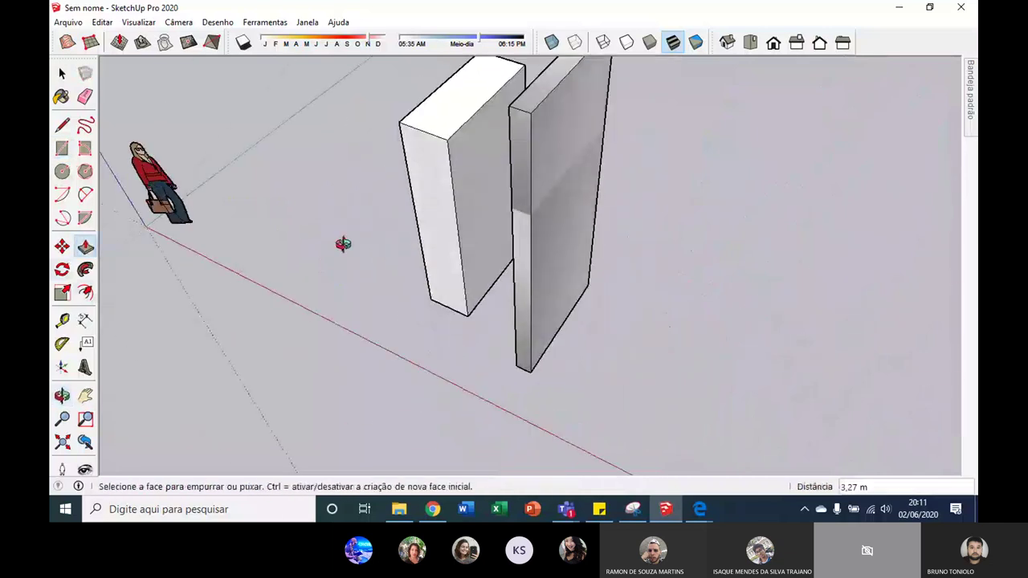
scroll(535, 250, "up", 3)
scroll(507, 271, "up", 3)
scroll(441, 271, "up", 2)
scroll(402, 277, "down", 3)
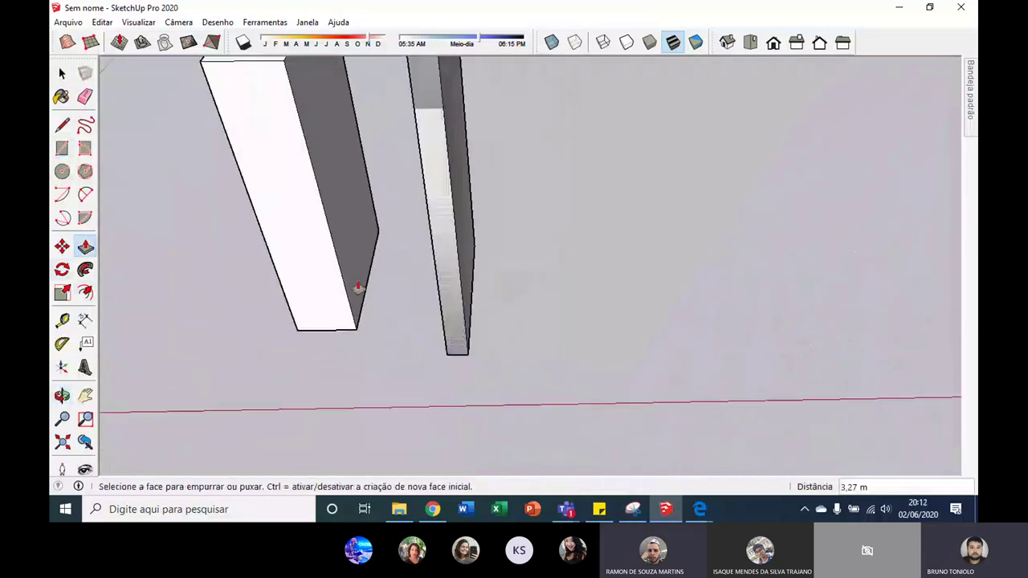
scroll(544, 297, "down", 2)
mouse_move(543, 298)
middle_mouse_down()
mouse_move(562, 271)
mouse_move(440, 200)
middle_mouse_up()
key("space")
Paint the tall box's front face, testing dark and lighter glass, finishing with bluish translucent glass.
left_click(440, 200)
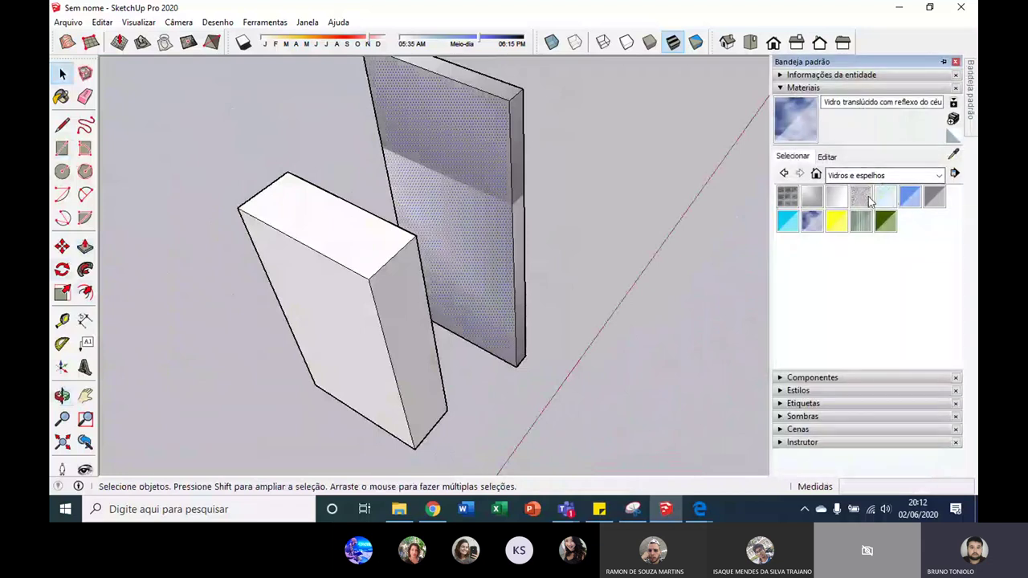
left_click(786, 202)
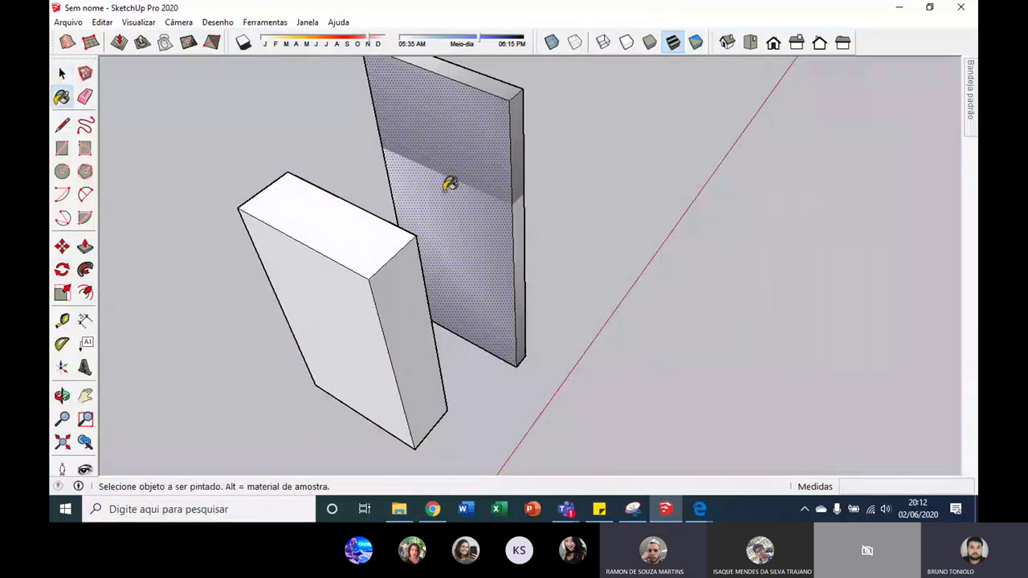
left_click(449, 179)
middle_click_drag(532, 171, 488, 216)
scroll(488, 217, "up", 3)
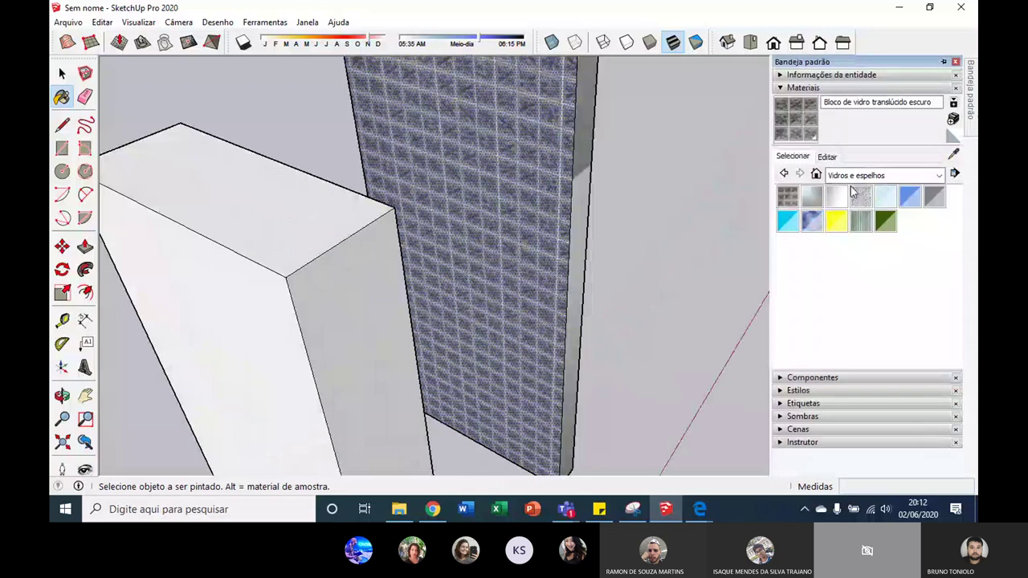
left_click(840, 195)
left_click(654, 200)
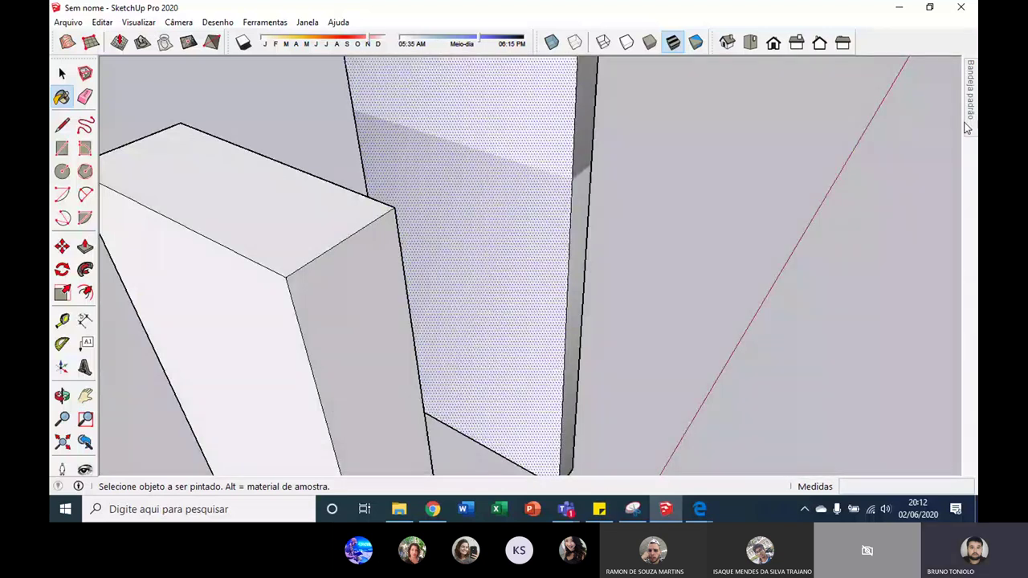
left_click(896, 193)
left_click(518, 201)
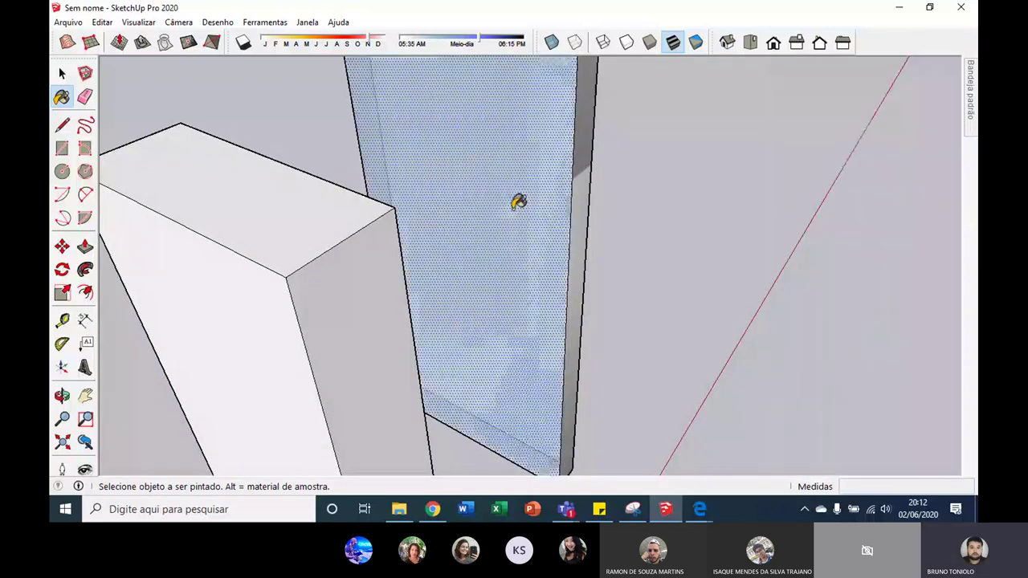
mouse_move(519, 201)
middle_mouse_down()
mouse_move(460, 247)
mouse_move(464, 261)
middle_mouse_up()
key("space")
scroll(514, 277, "down", 5)
scroll(532, 280, "down", 2)
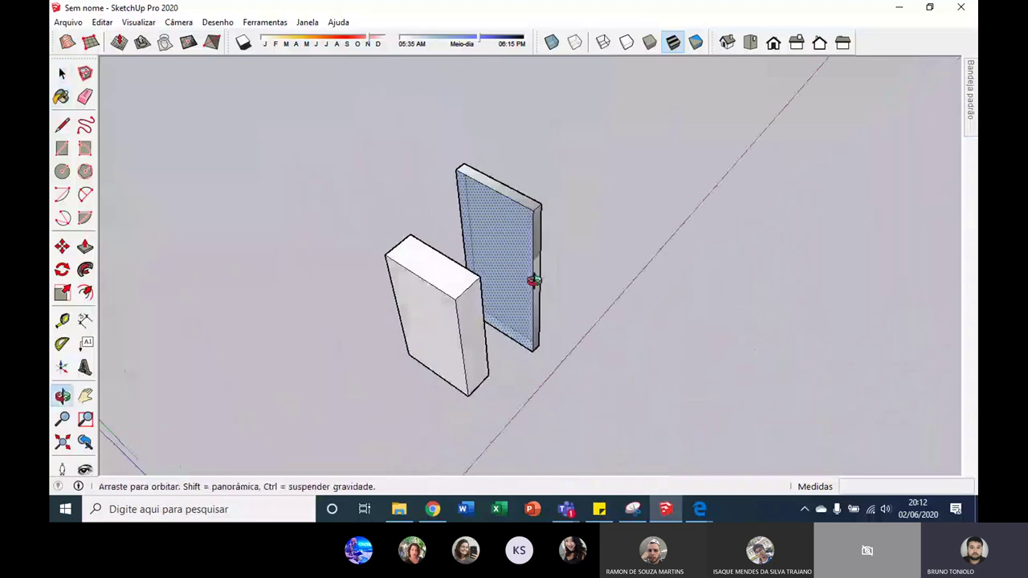
middle_click_drag(532, 280, 620, 239)
scroll(621, 238, "up", 2)
scroll(620, 239, "up", 3)
middle_click_drag(536, 217, 431, 222)
scroll(405, 234, "down", 5)
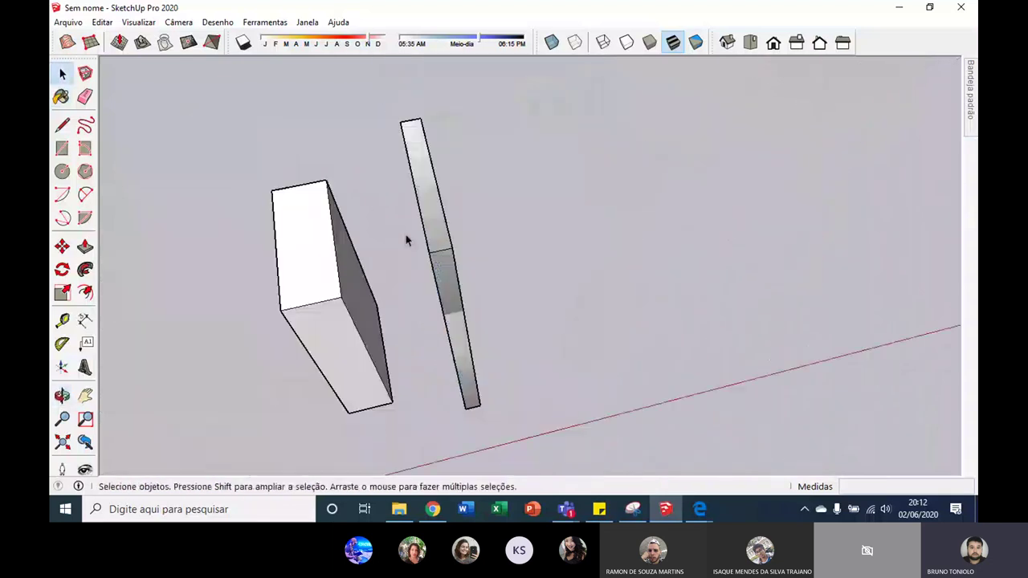
left_click_drag(531, 432, 528, 442)
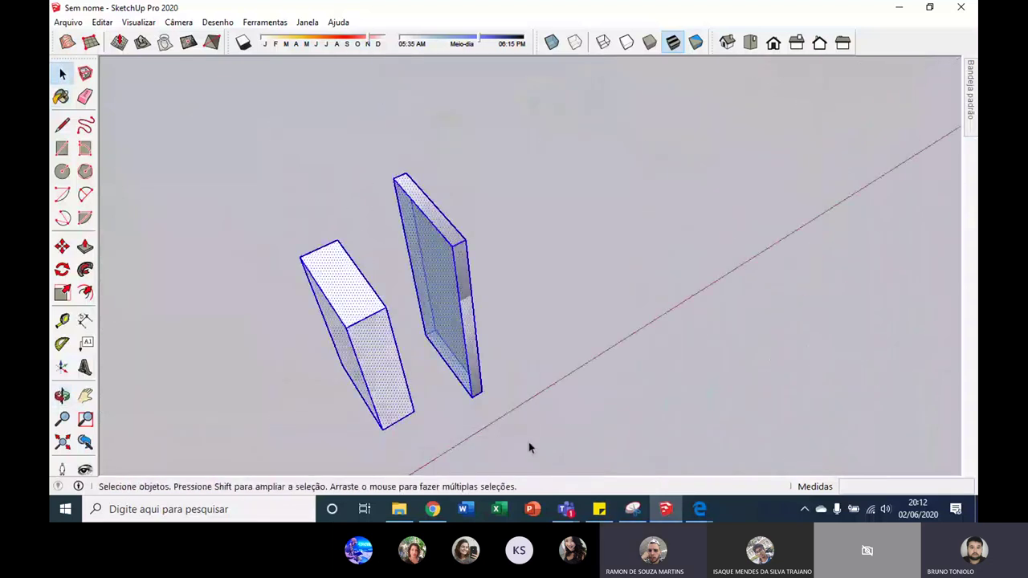
scroll(430, 341, "up", 2)
mouse_move(430, 341)
middle_mouse_down()
mouse_move(358, 230)
mouse_move(489, 174)
mouse_move(461, 177)
middle_mouse_up()
scroll(443, 185, "up", 2)
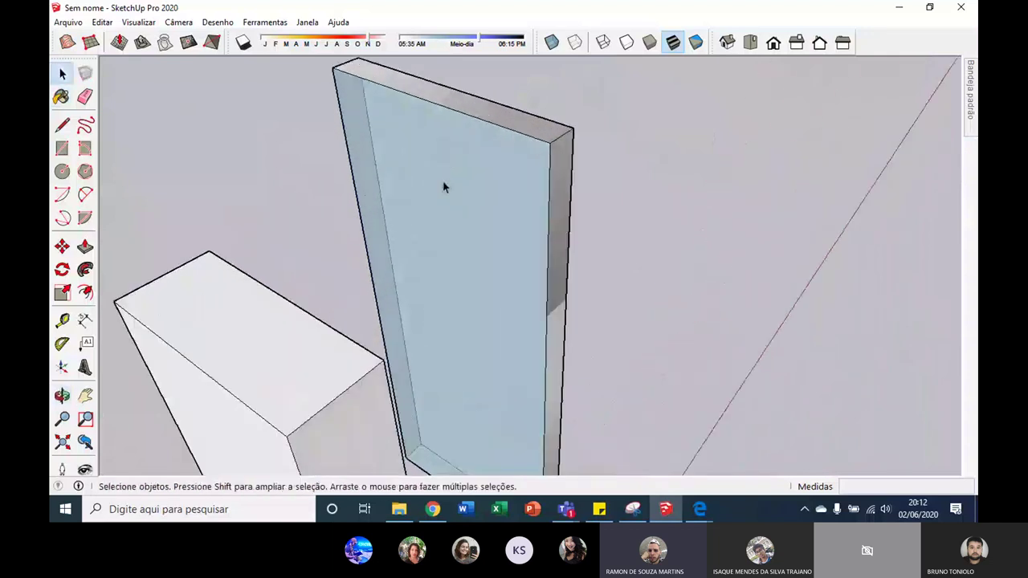
scroll(449, 188, "up", 2)
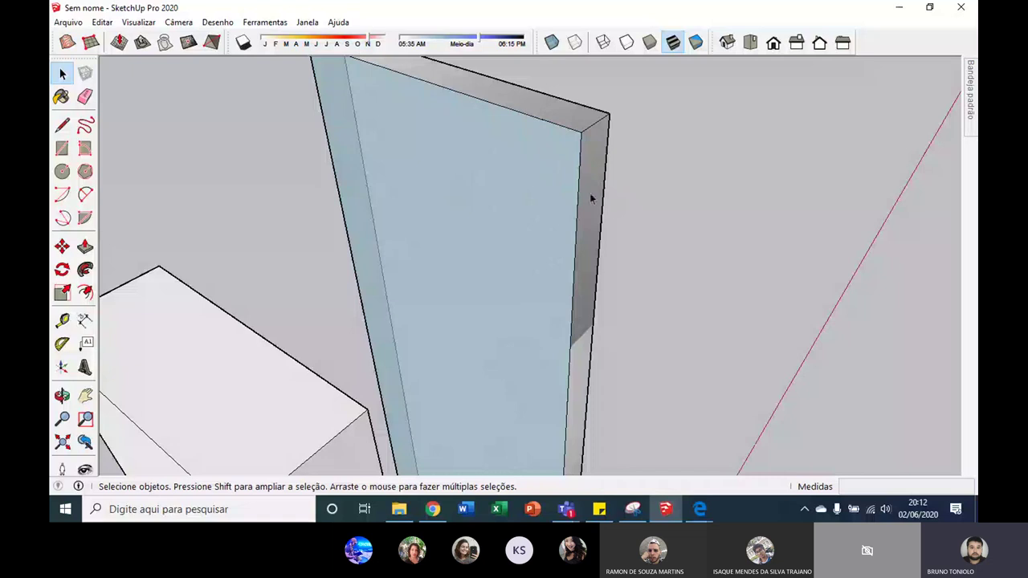
mouse_move(591, 197)
middle_mouse_down()
mouse_move(480, 268)
mouse_move(286, 265)
mouse_move(407, 319)
mouse_move(636, 234)
mouse_move(598, 233)
mouse_move(580, 361)
mouse_move(643, 234)
middle_mouse_up()
scroll(496, 269, "up", 2)
scroll(497, 269, "down", 2)
mouse_move(542, 245)
middle_mouse_down()
mouse_move(489, 248)
mouse_move(496, 276)
mouse_move(523, 298)
mouse_move(546, 285)
mouse_move(519, 241)
middle_mouse_up()
left_click(599, 509)
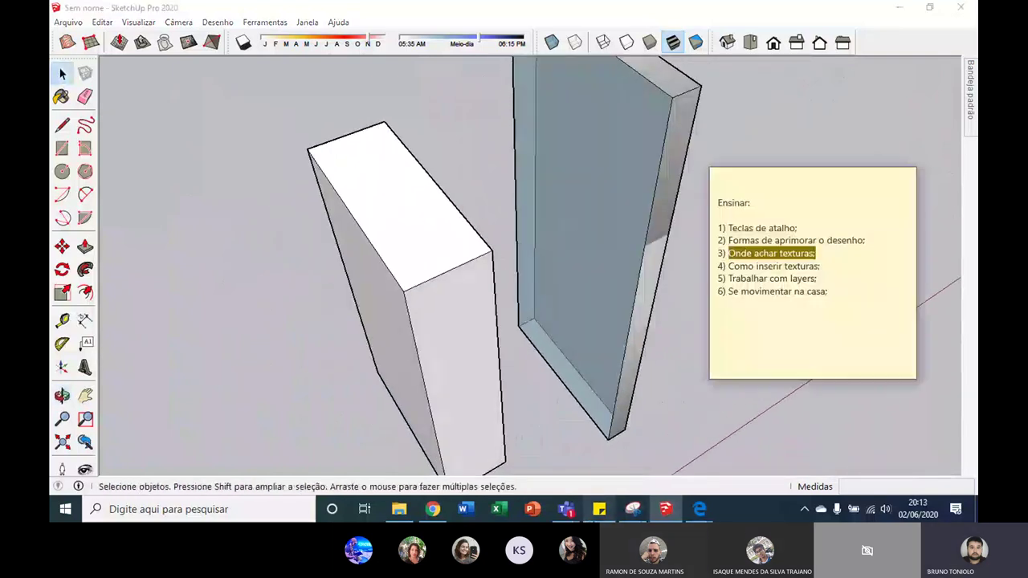
left_click(599, 514)
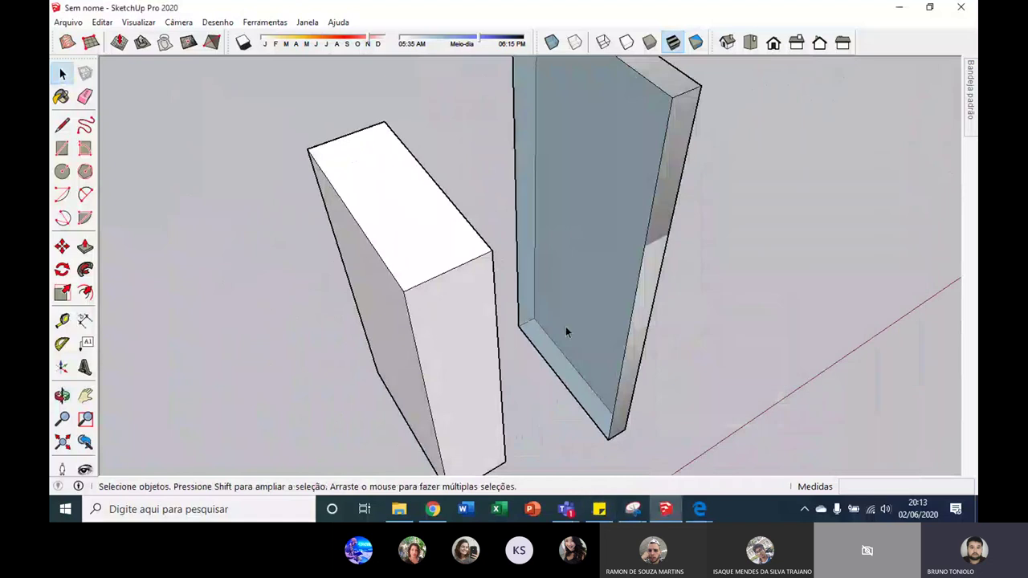
Box-select the two test boxes and delete them.
middle_click_drag(540, 288, 562, 269)
scroll(562, 269, "down", 3)
scroll(514, 209, "down", 2)
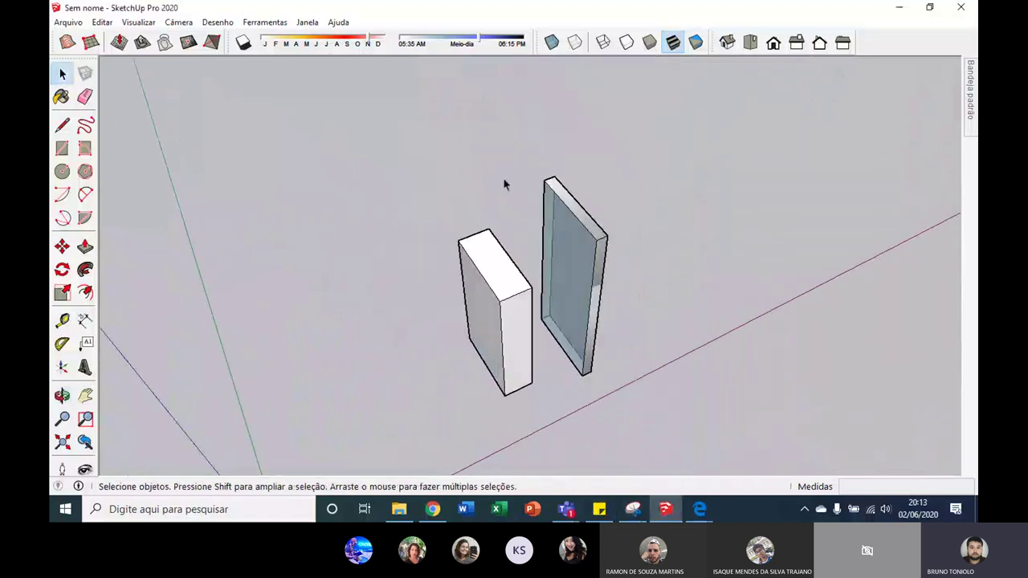
left_click_drag(416, 140, 682, 406)
key("Delete")
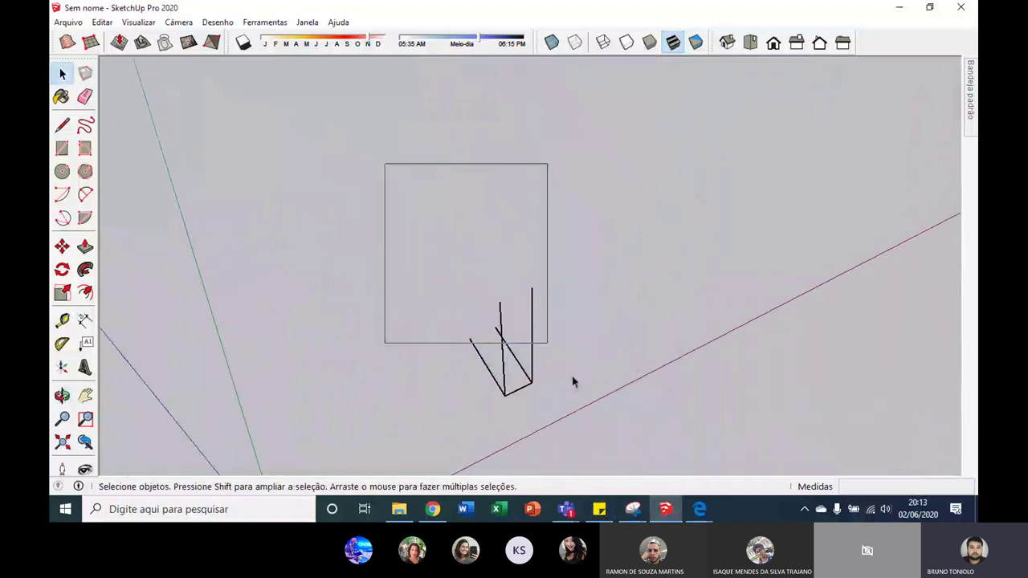
Open the Kitnet model from Downloads, discarding changes to the untitled file.
left_click(68, 22)
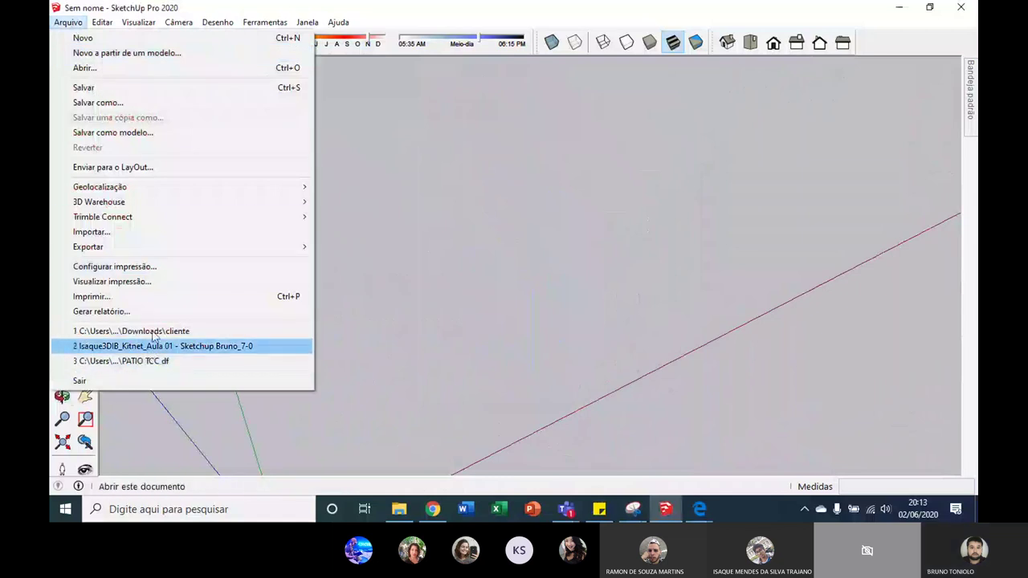
left_click(84, 69)
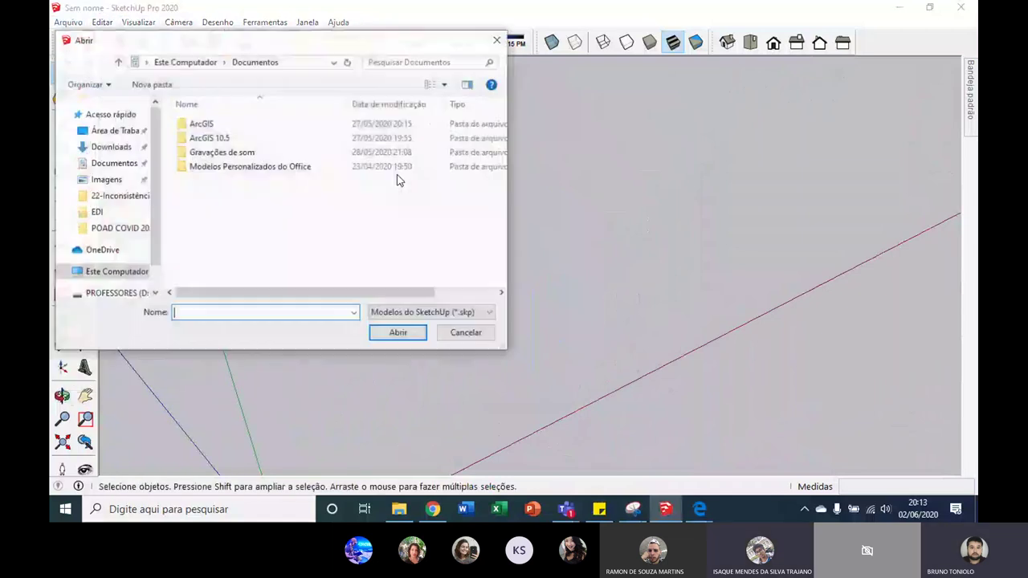
left_click(136, 149)
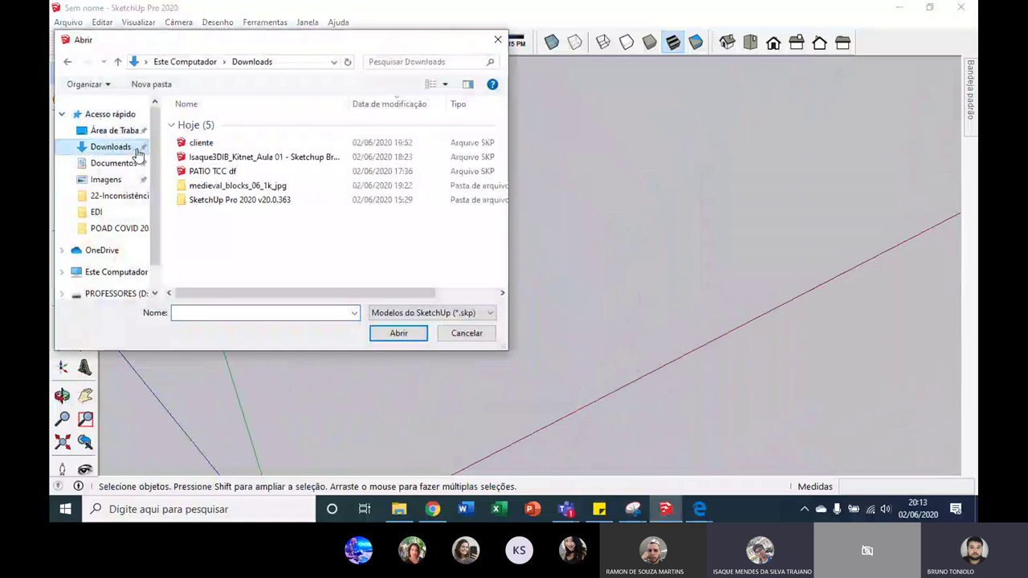
double_click(206, 156)
left_click(518, 285)
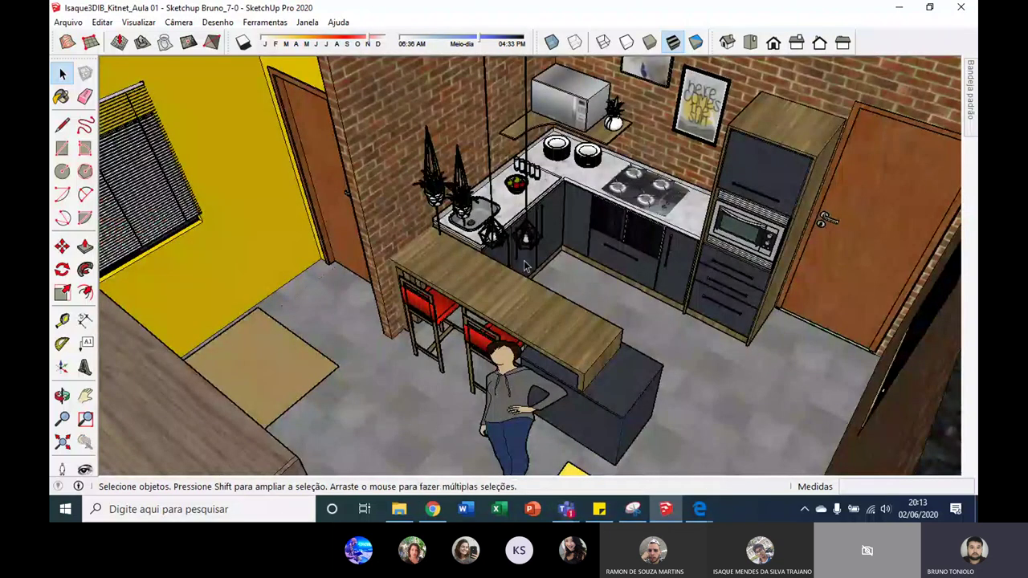
Zoom out to the whole Kitnet house and slide open the Bandeja padrão tray.
scroll(523, 260, "down", 1)
scroll(491, 261, "down", 1)
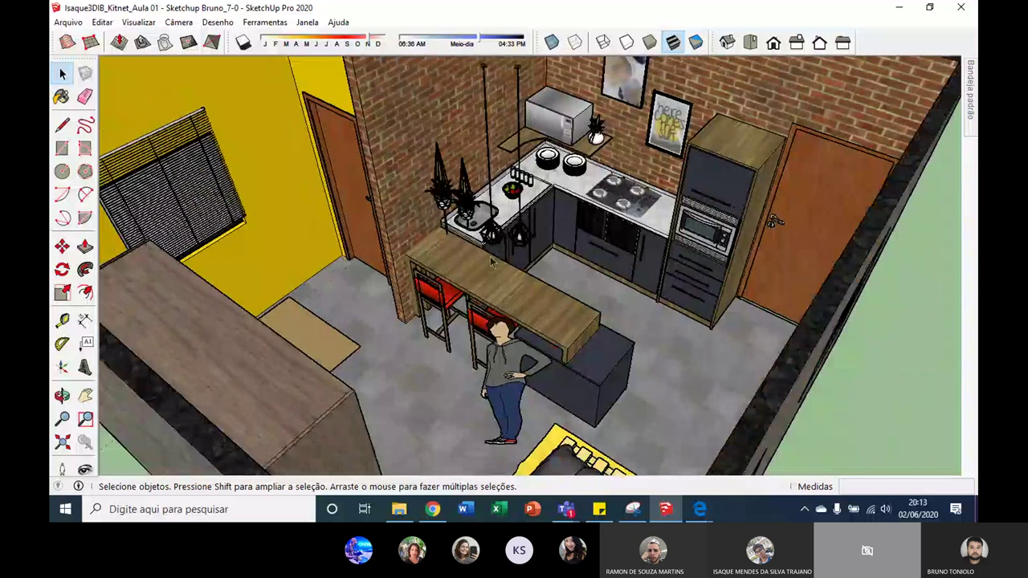
scroll(492, 261, "down", 1)
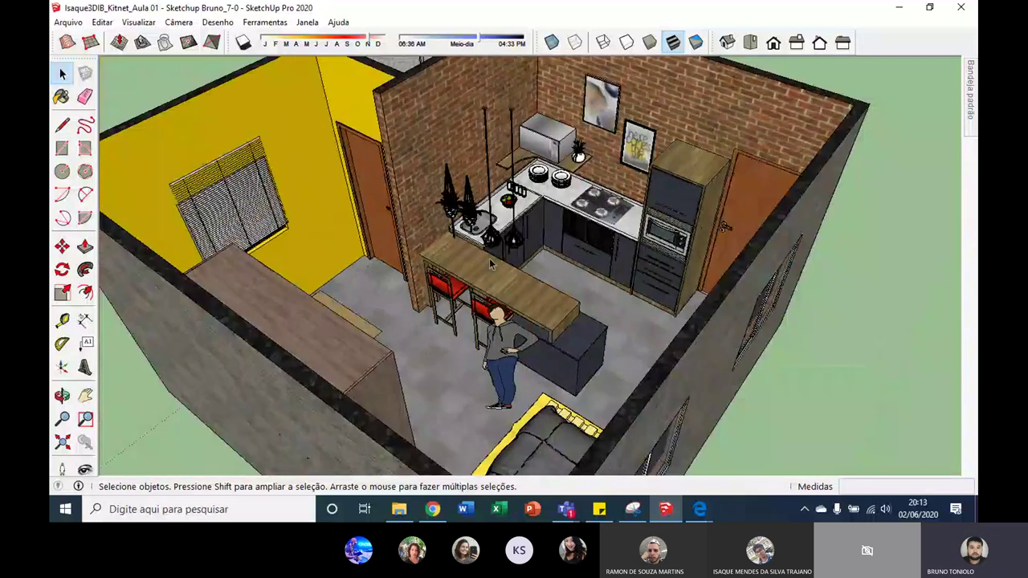
scroll(489, 257, "down", 5)
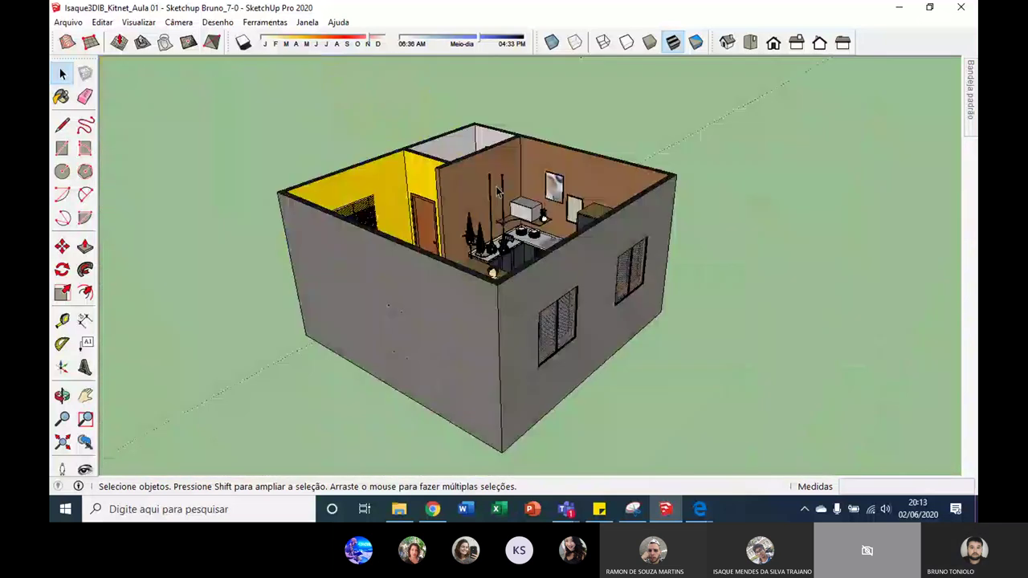
left_click(799, 88)
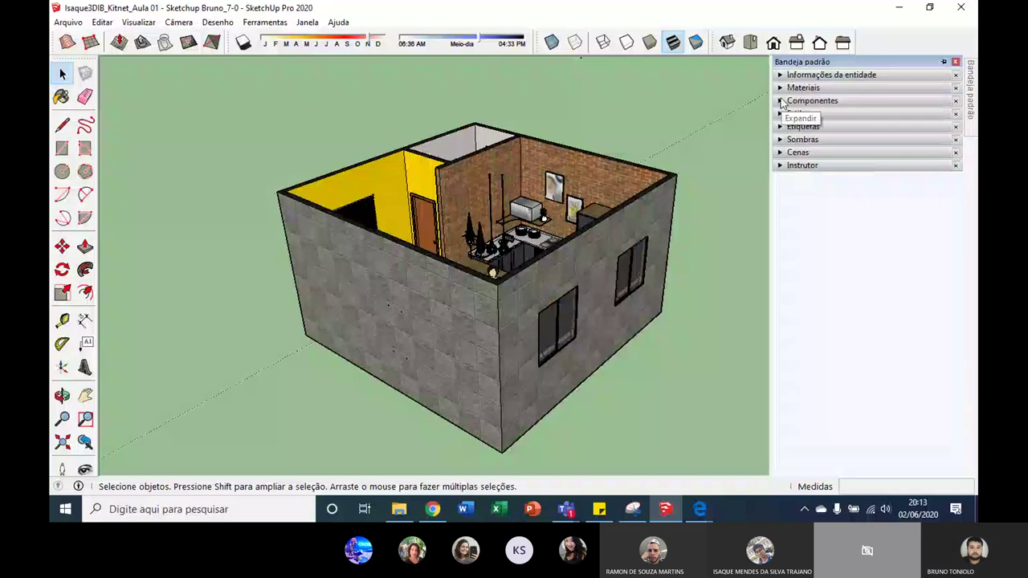
Check the Bandeja padrão panel list in Gerenciar bandejas, then close the dialog.
right_click(869, 64)
left_click(885, 91)
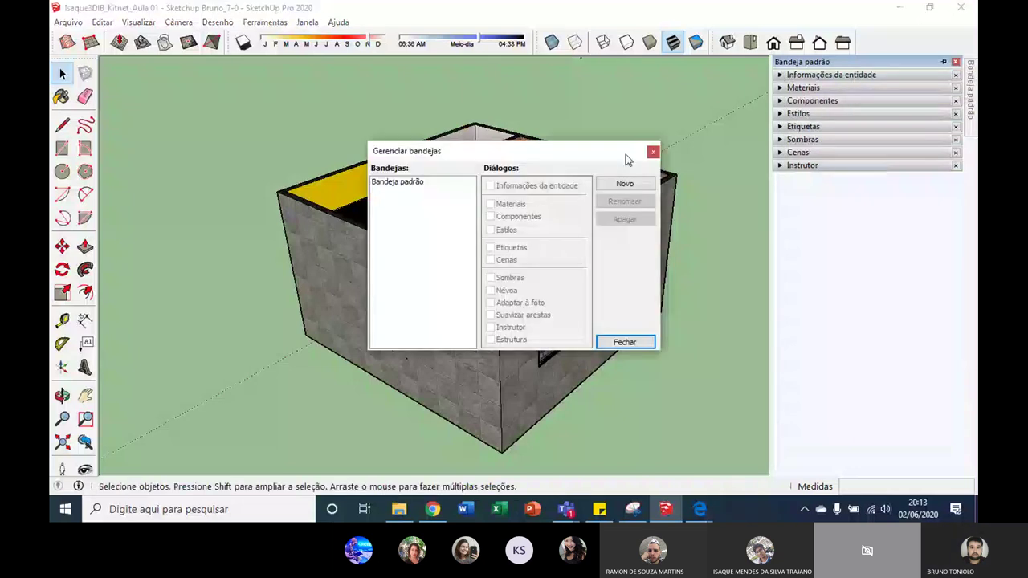
left_click(407, 184)
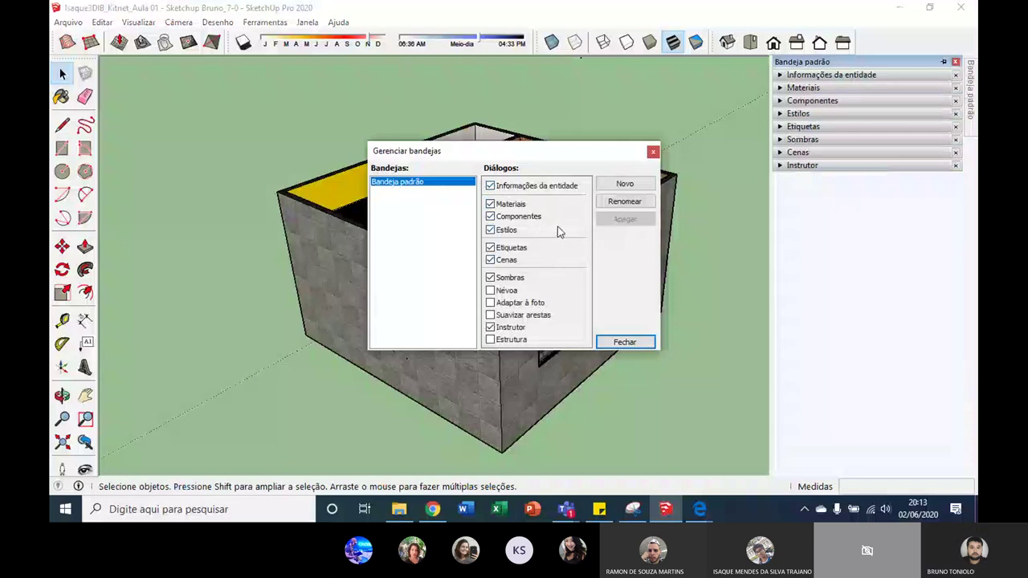
left_click(656, 154)
Scroll through the Etiquetas tag list, then collapse it.
left_click(778, 126)
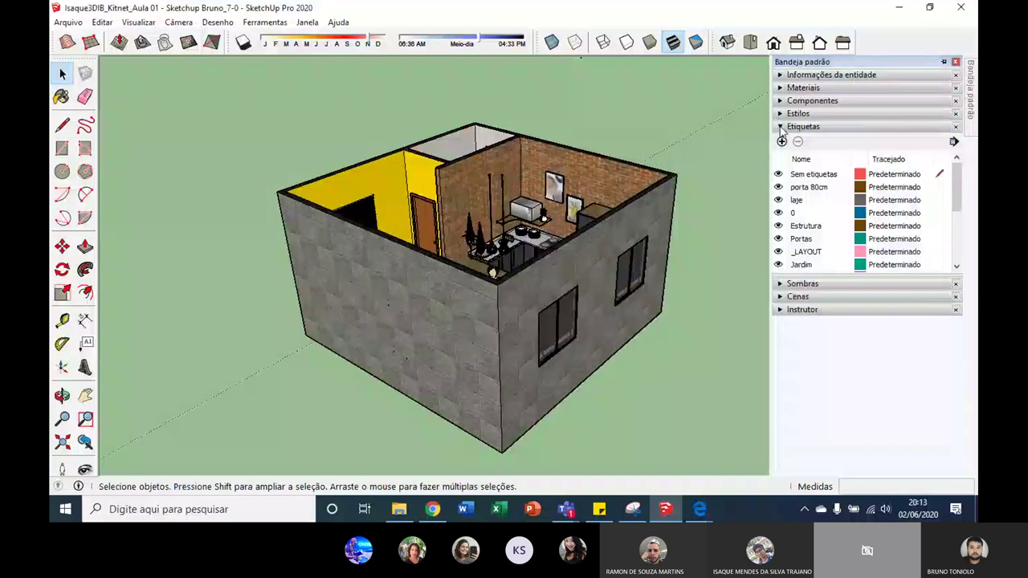
left_click(778, 128)
left_click(779, 126)
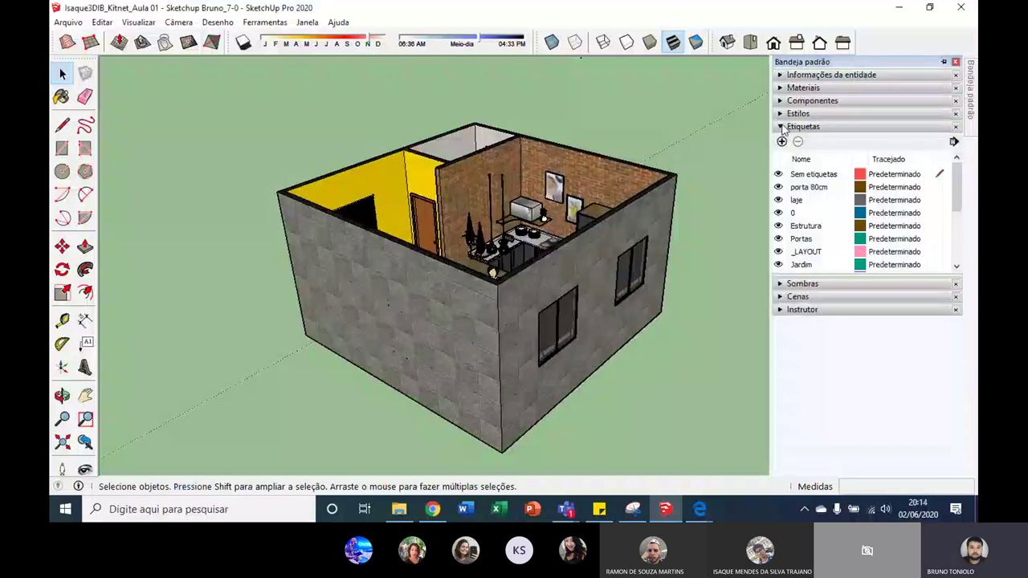
left_click(782, 129)
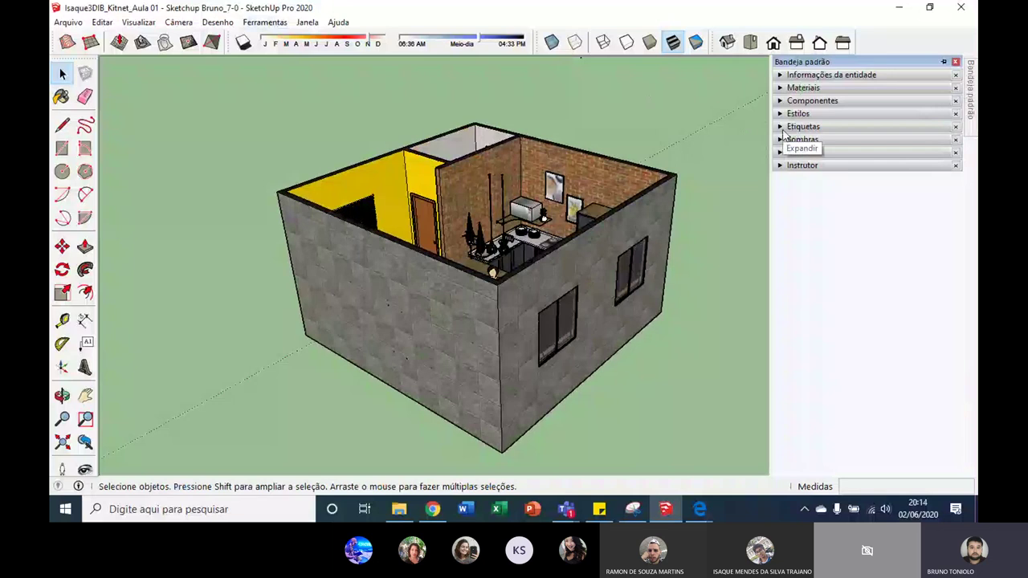
left_click(781, 128)
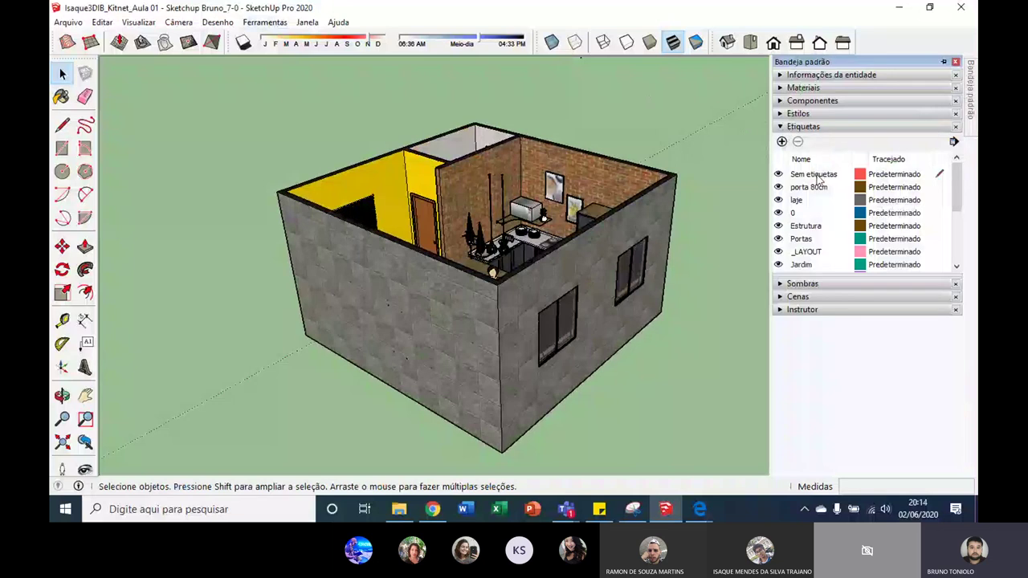
scroll(817, 180, "down", 2)
scroll(817, 180, "down", 2)
scroll(815, 182, "up", 4)
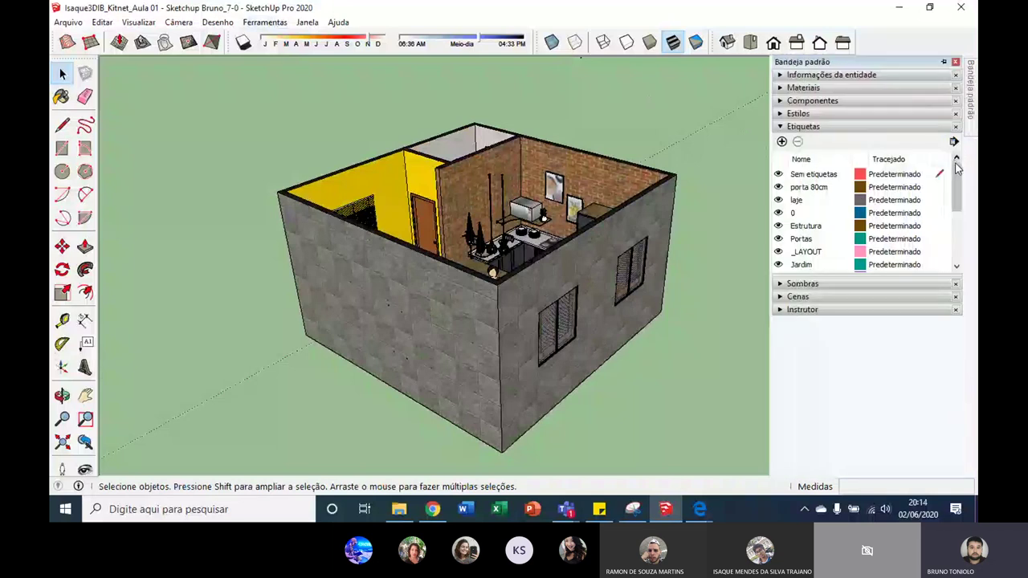
left_click_drag(955, 187, 954, 221)
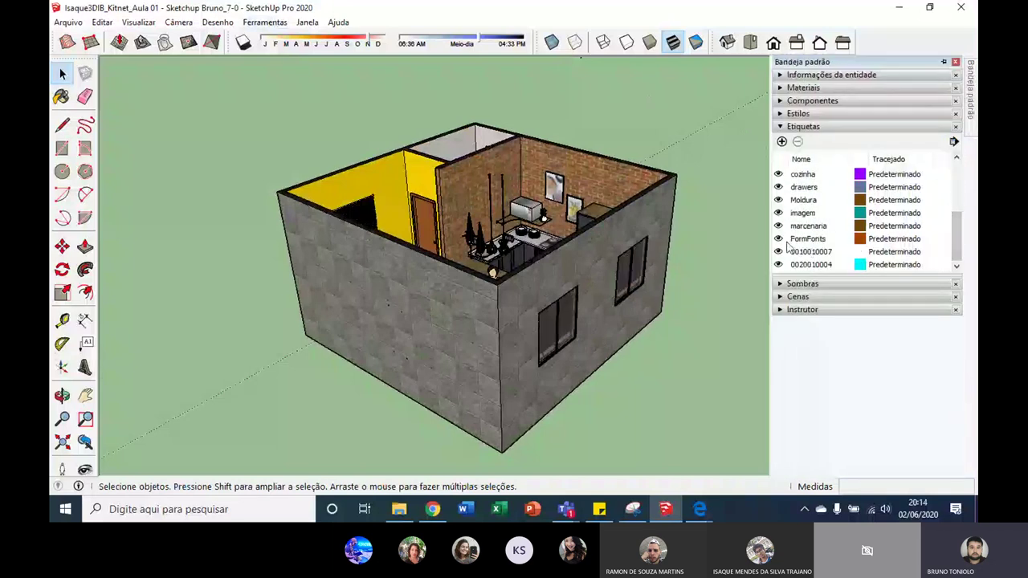
scroll(803, 240, "up", 10)
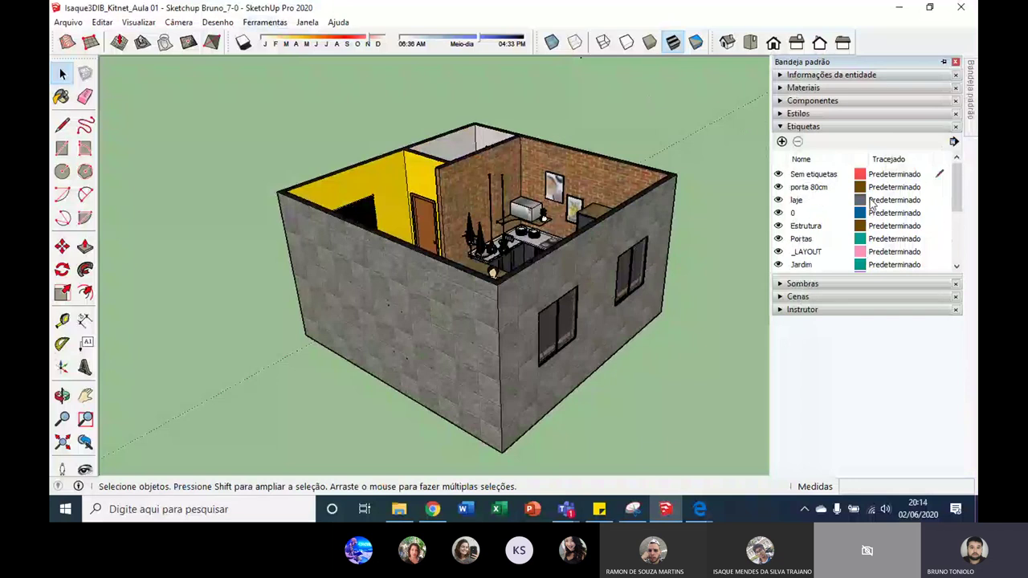
scroll(838, 204, "down", 1)
scroll(838, 204, "down", 3)
scroll(840, 201, "up", 5)
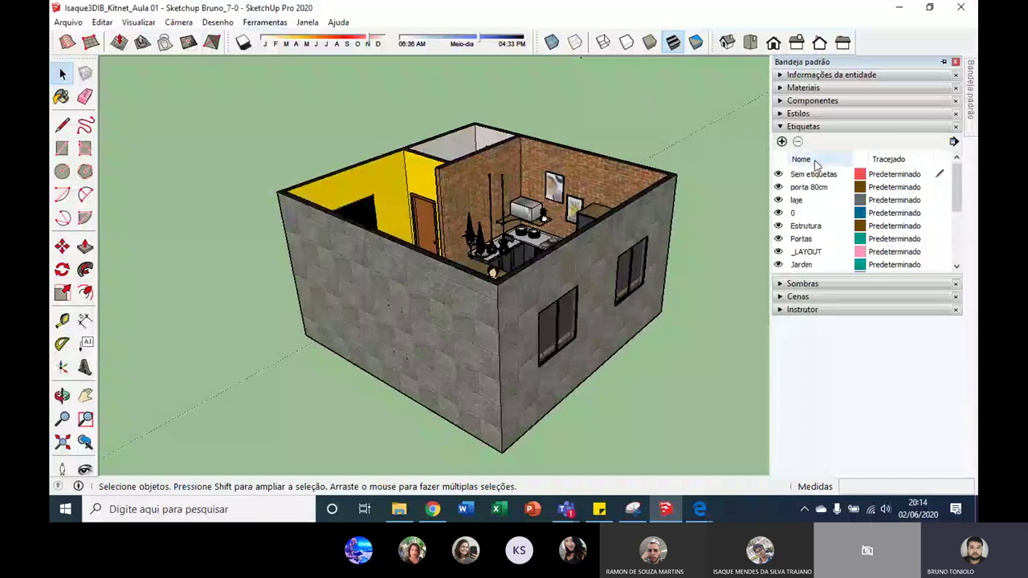
left_click(782, 127)
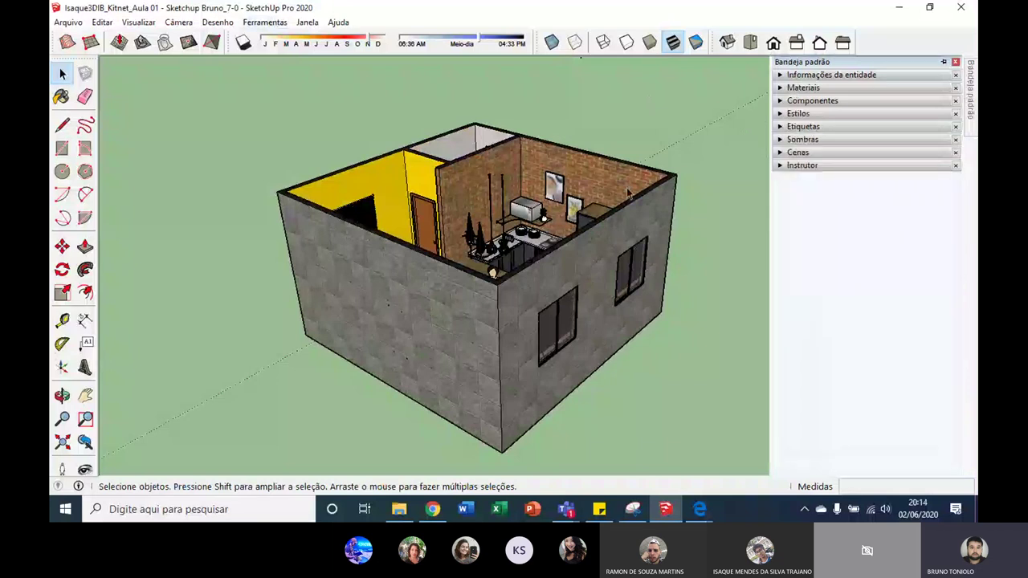
Orbit and zoom to look into the kitnet interior from a low oblique angle.
middle_click_drag(629, 193, 482, 208)
scroll(340, 167, "up", 5)
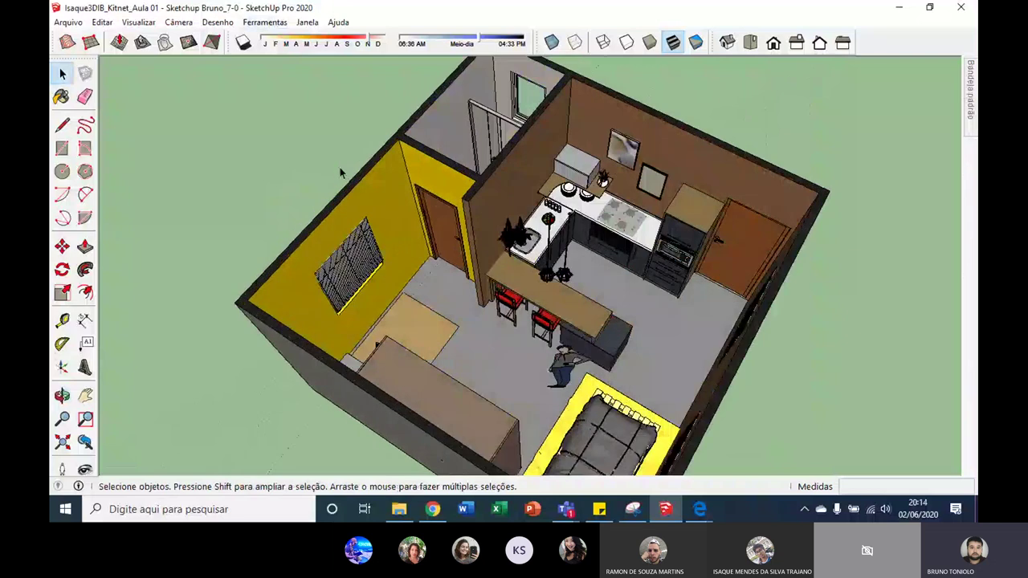
scroll(339, 167, "down", 3)
mouse_move(340, 167)
middle_mouse_down()
mouse_move(551, 126)
mouse_move(752, 166)
middle_mouse_up()
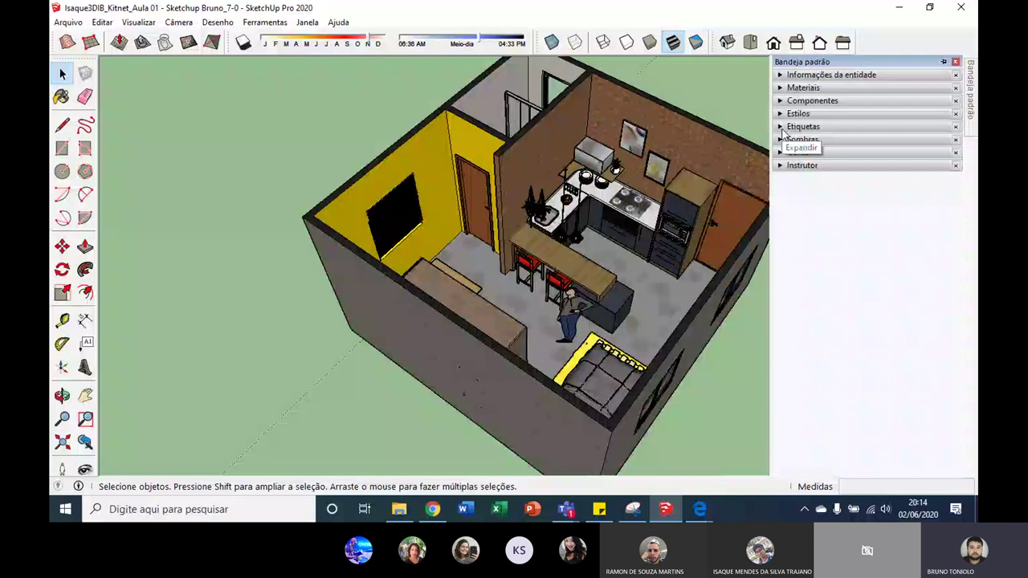
Add a tag named MOVEIS and change its colour from brown to teal.
left_click(780, 127)
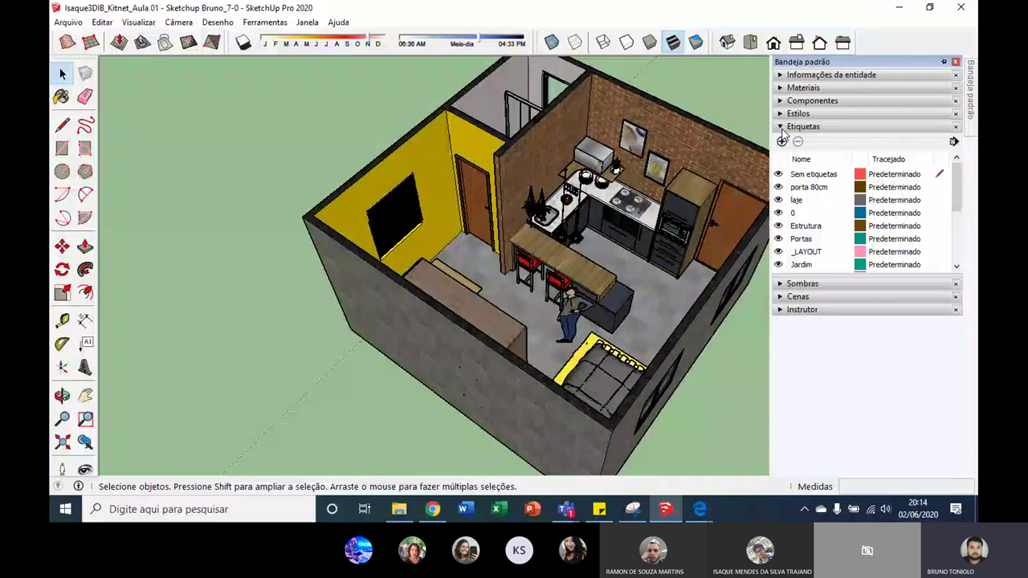
left_click(782, 140)
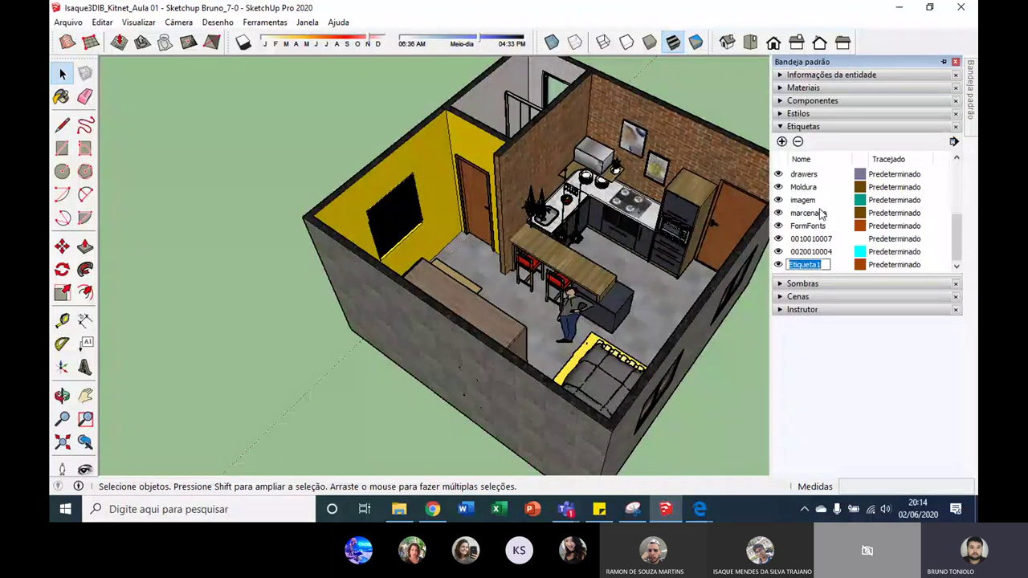
type("mo")
type("MOVEIS")
key("Return")
left_click(860, 265)
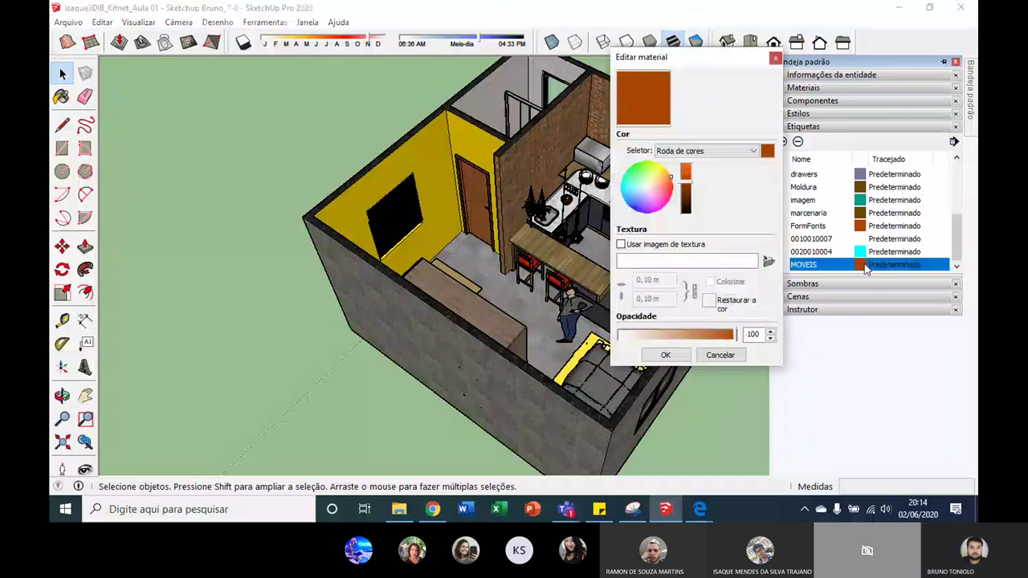
left_click_drag(651, 194, 632, 181)
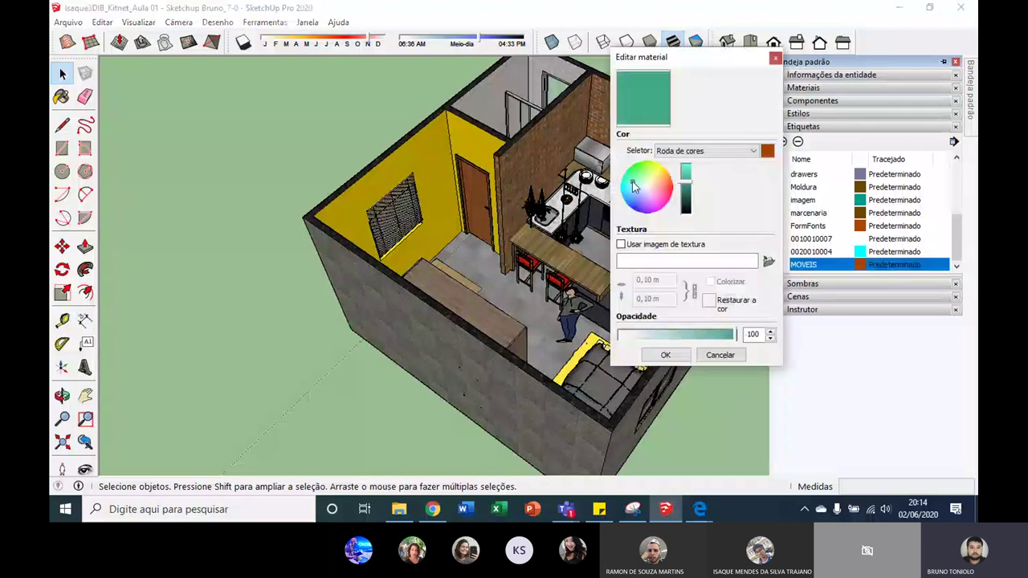
left_click(666, 355)
mouse_move(665, 355)
middle_mouse_down()
mouse_move(454, 159)
mouse_move(490, 272)
mouse_move(388, 217)
mouse_move(425, 257)
middle_mouse_up()
Select the wardrobe, bed, desk chair, counter and standing figure, then show their Informações da entidade.
left_click(388, 217)
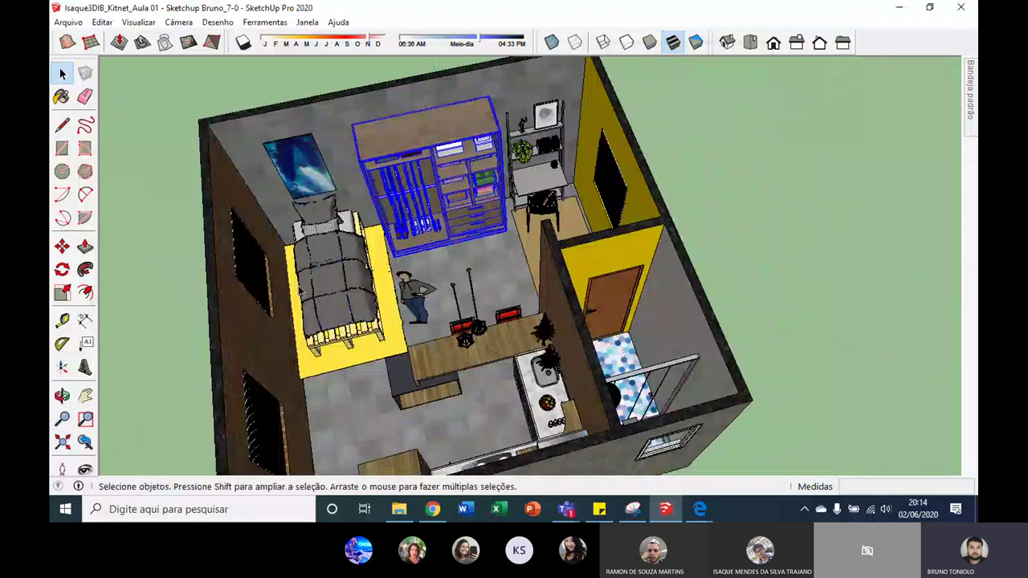
left_click(345, 273, "shift")
left_click(542, 195, "shift")
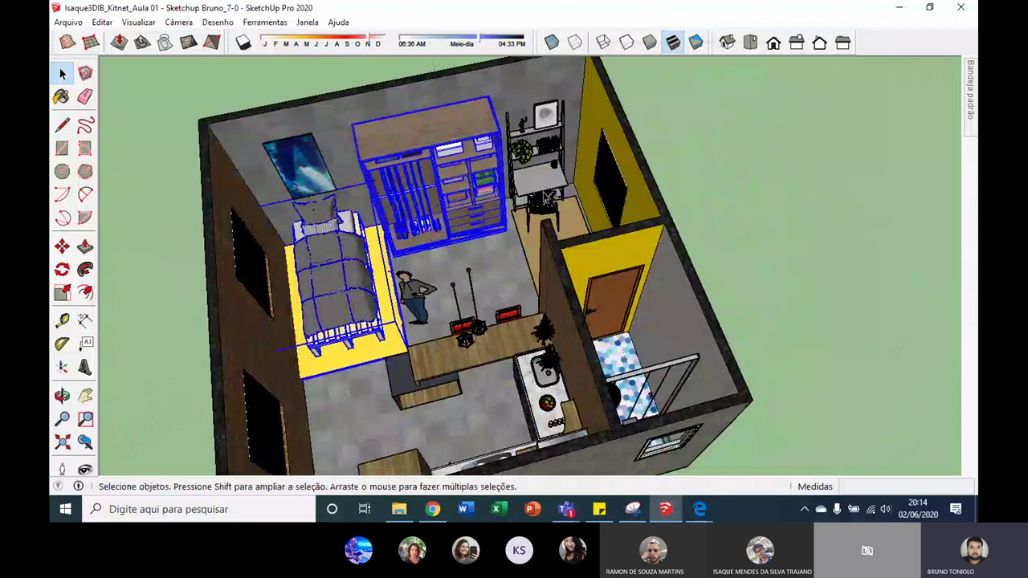
left_click(495, 347, "shift")
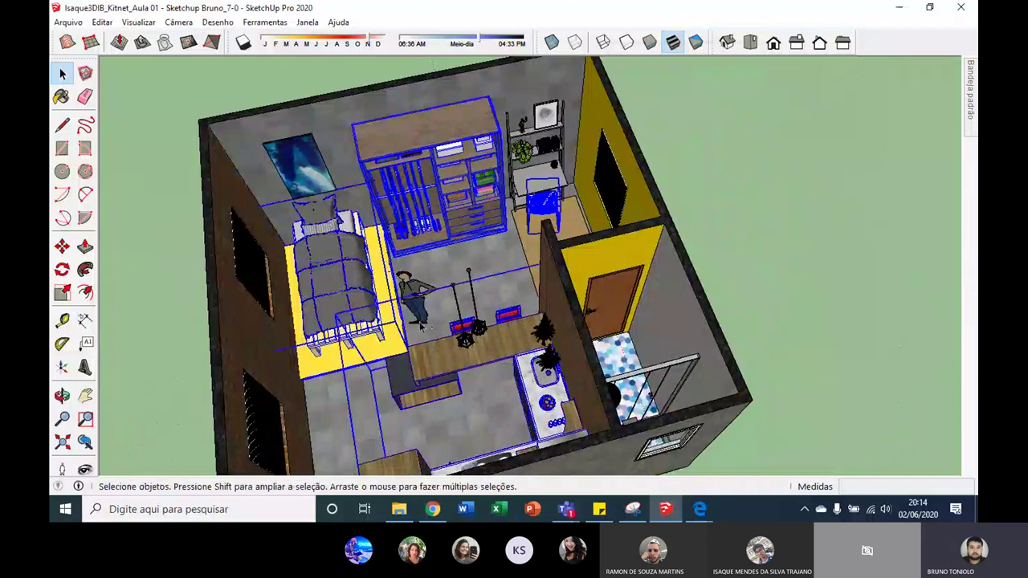
left_click(412, 297, "shift")
middle_click_drag(835, 172, 762, 171)
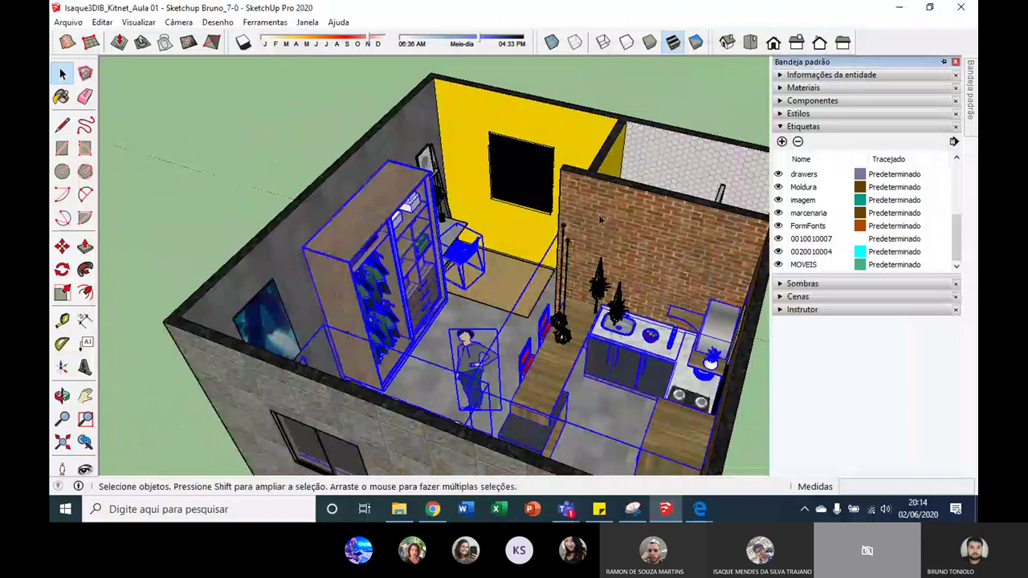
right_click(402, 244)
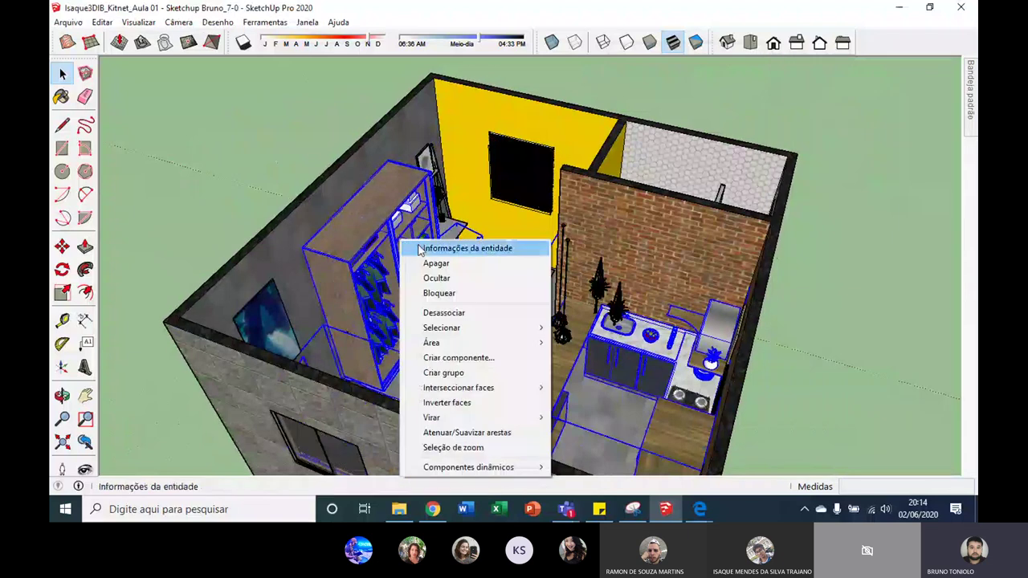
left_click(472, 249)
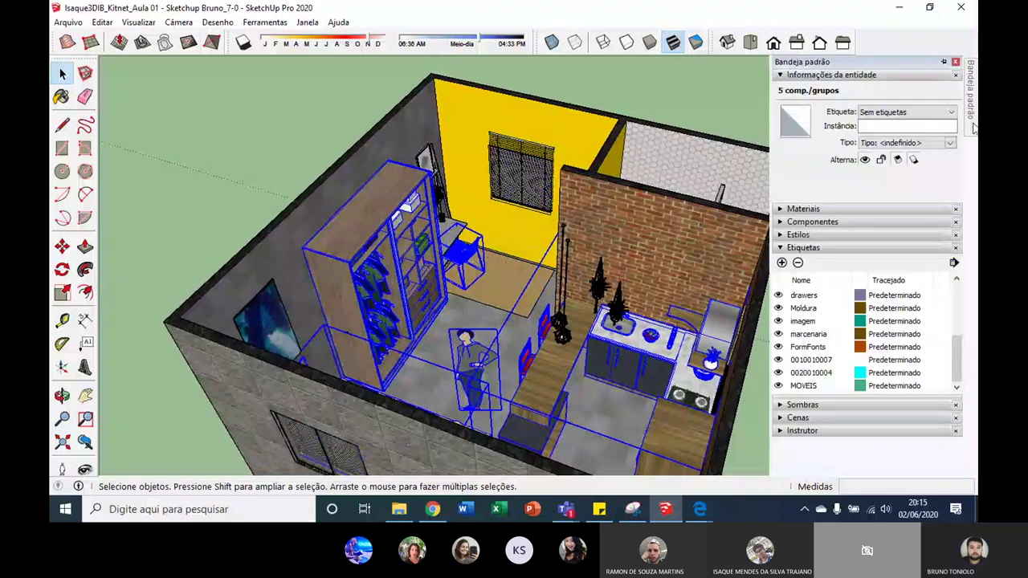
Choose MOVEIS in the Etiqueta dropdown for the five selected furniture groups.
left_click(780, 77)
left_click(780, 127)
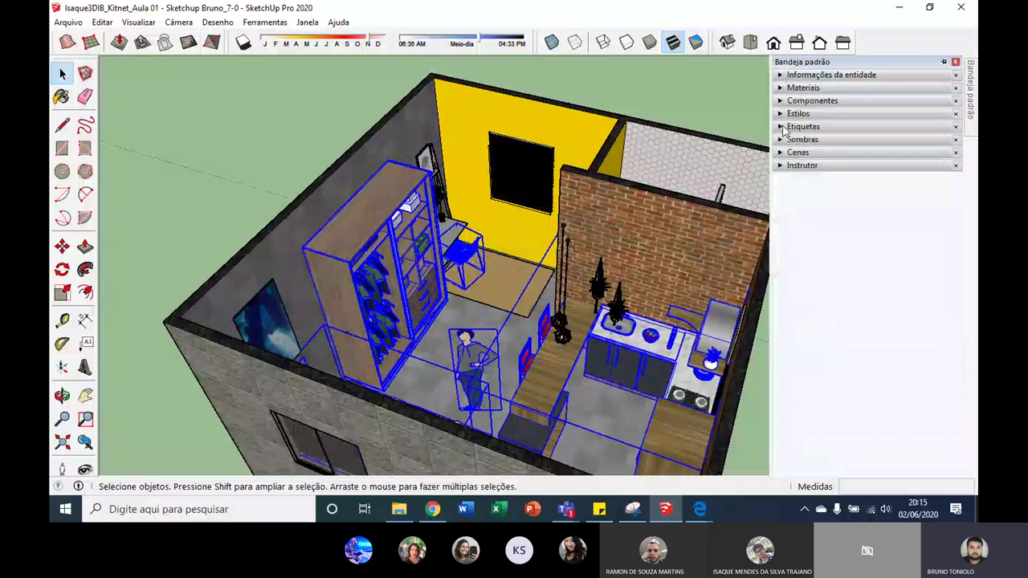
left_click(780, 74)
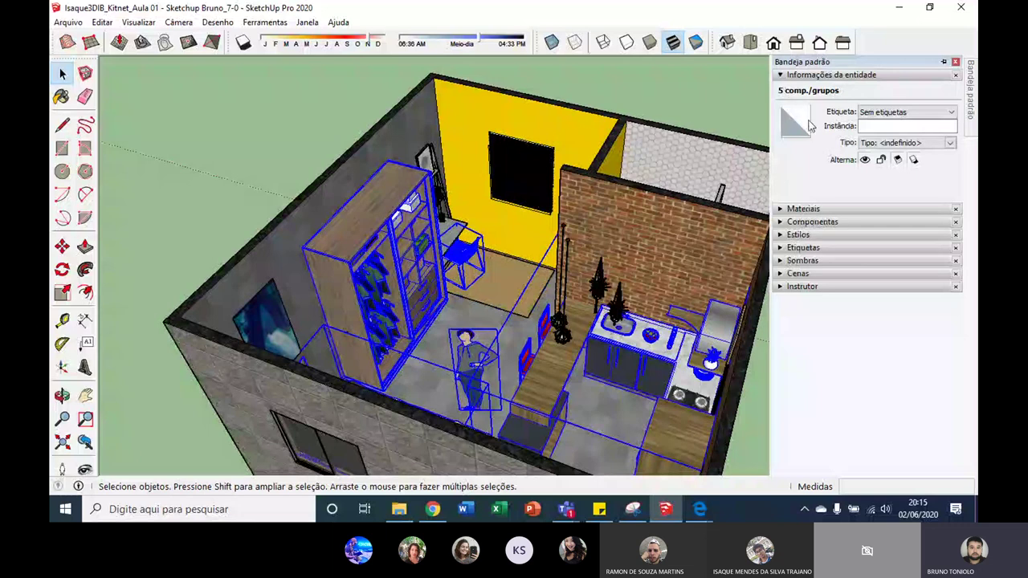
left_click(900, 114)
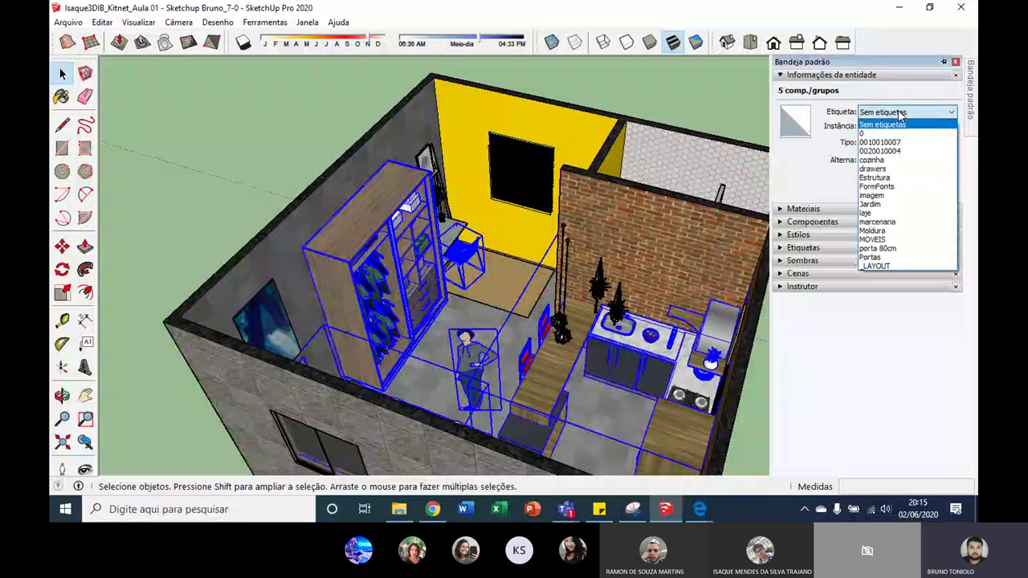
left_click(887, 240)
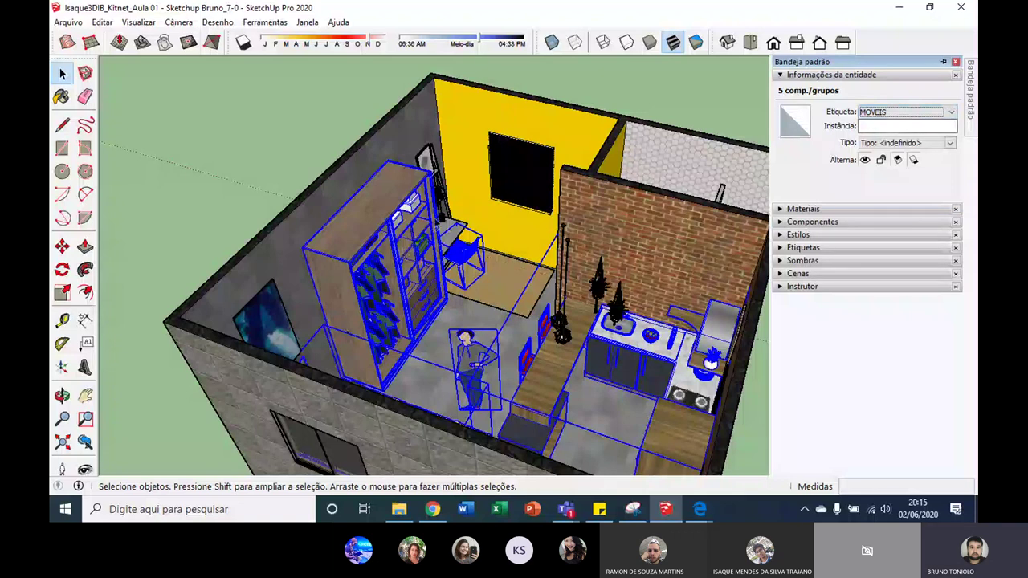
middle_click_drag(395, 221, 514, 233)
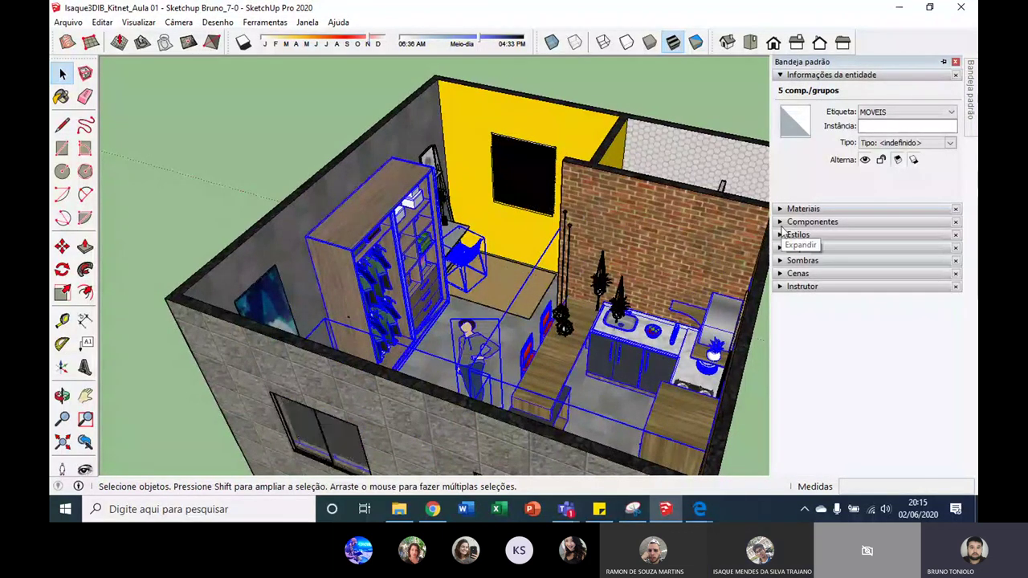
Deselect everything, hide the MOVEIS tag in Etiquetas, and look down into the emptied room.
left_click(689, 98)
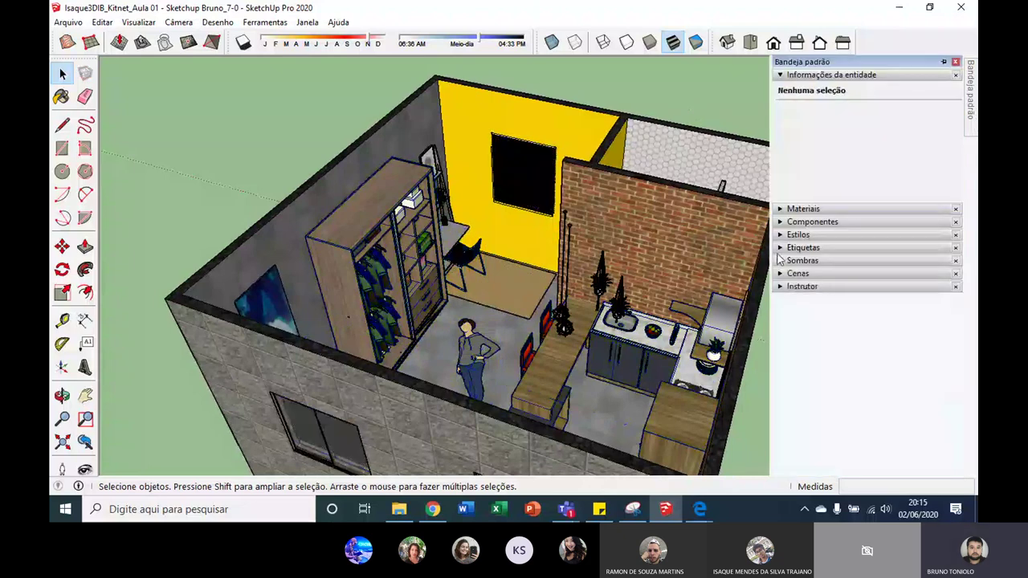
left_click(779, 251)
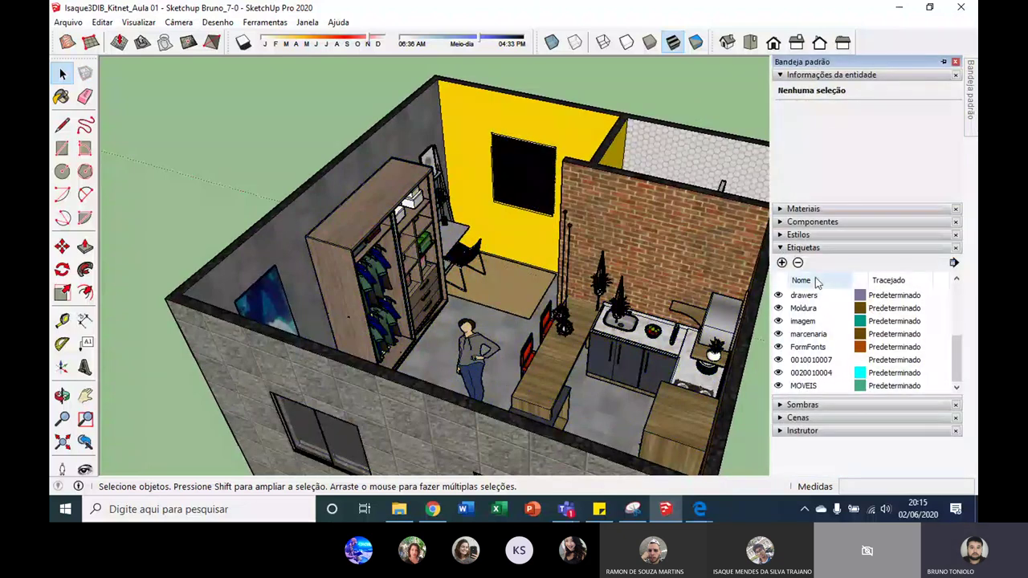
left_click(777, 386)
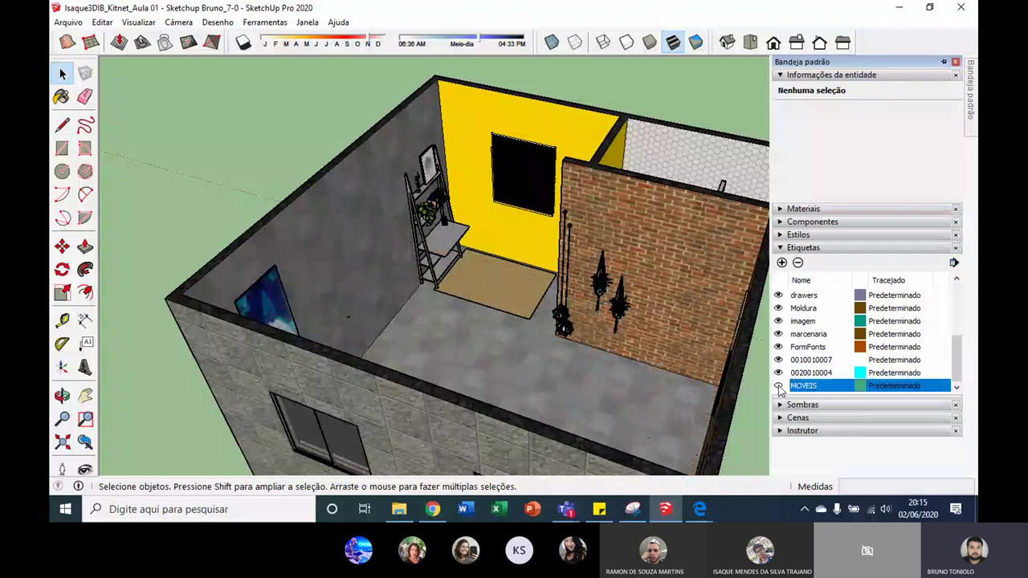
mouse_move(429, 248)
middle_mouse_down()
mouse_move(399, 101)
mouse_move(396, 111)
middle_mouse_up()
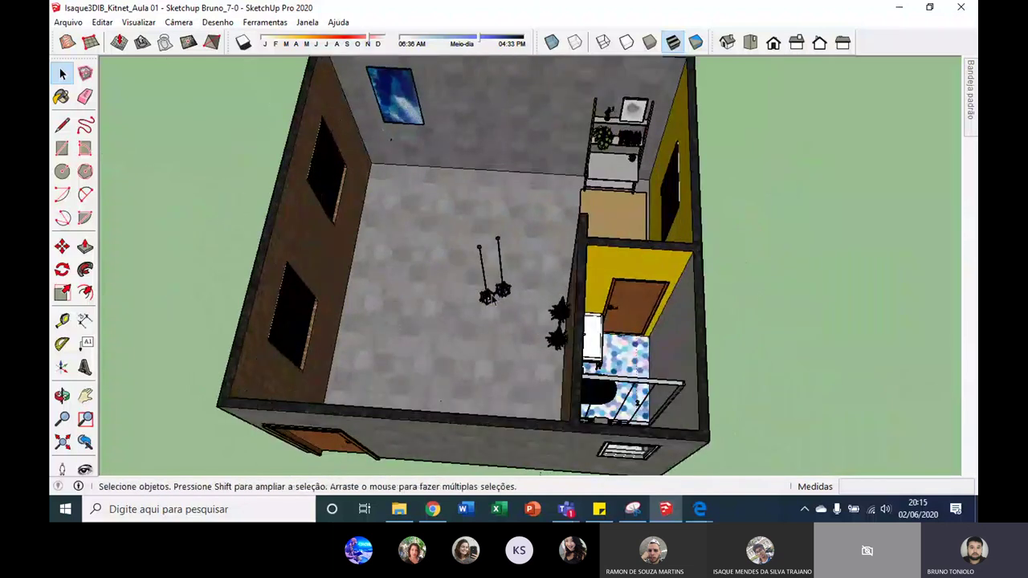
Select the corner shelf unit with its books and assign it to the hidden MOVEIS tag.
left_click(496, 297)
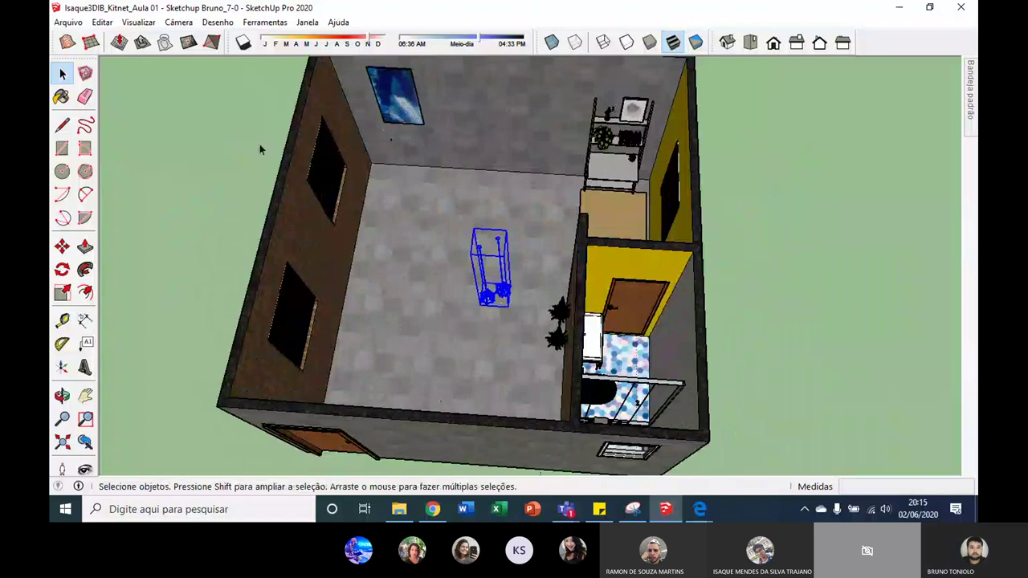
key("ctrl+t")
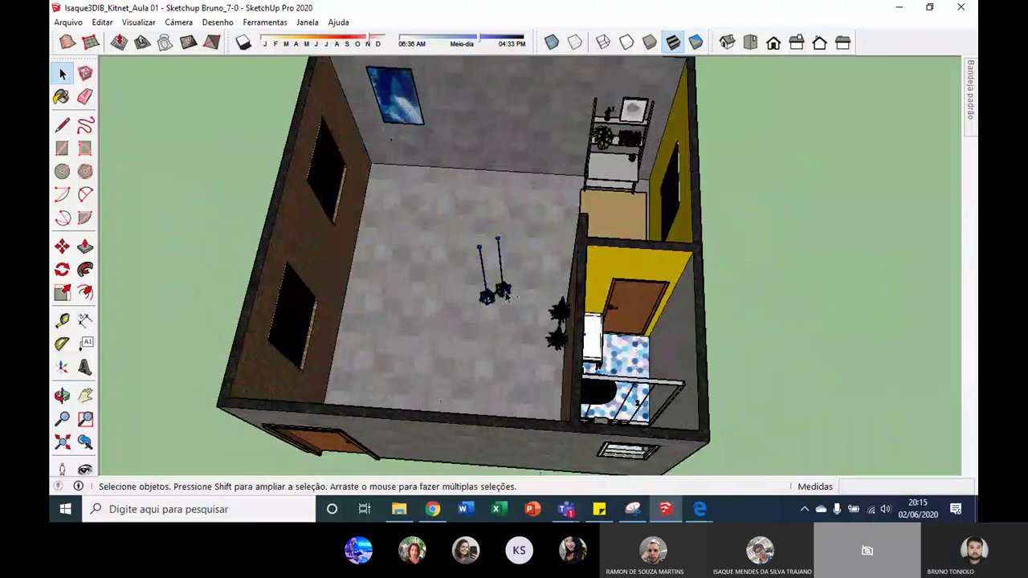
left_click(506, 297)
left_click(611, 172, "shift")
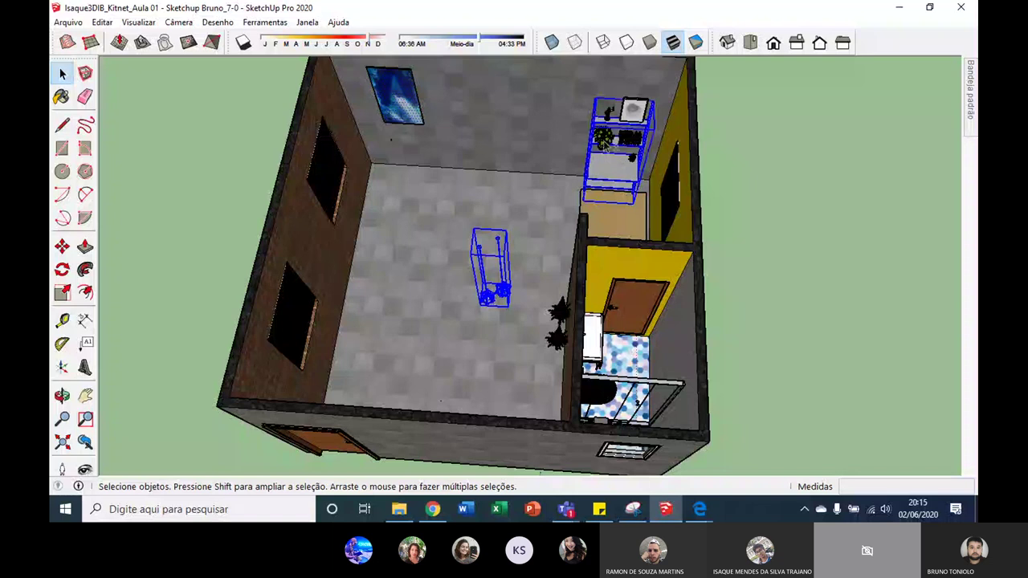
left_click(642, 384, "shift")
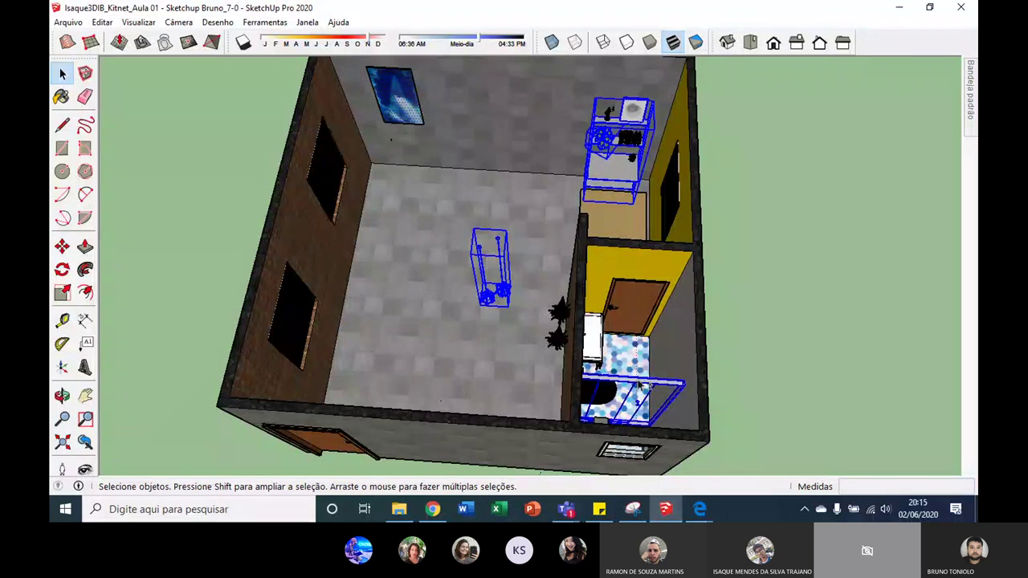
middle_click_drag(571, 329, 594, 281)
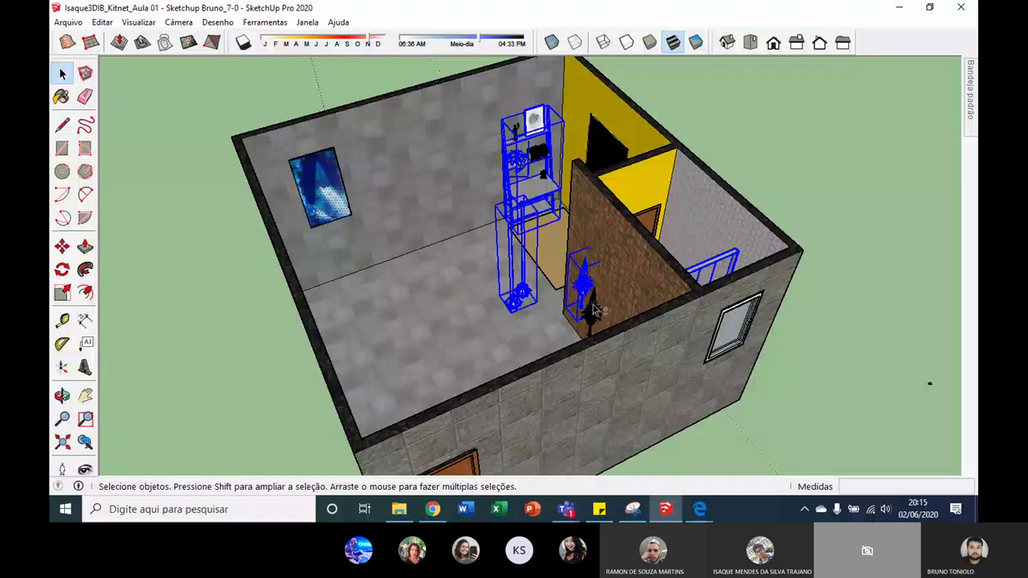
middle_click_drag(596, 309, 484, 126)
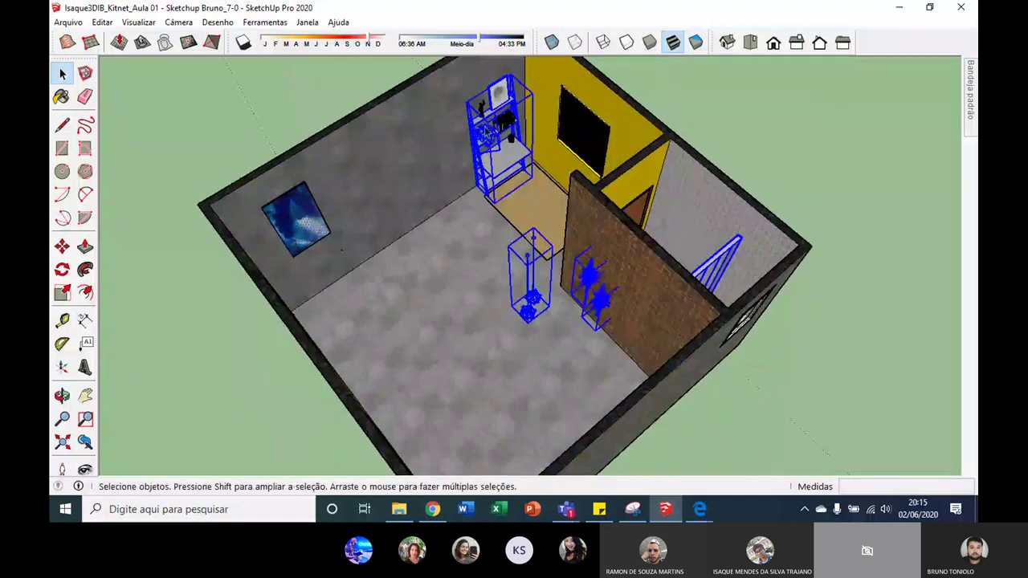
scroll(484, 126, "up", 2)
scroll(490, 126, "up", 2)
scroll(501, 125, "up", 2)
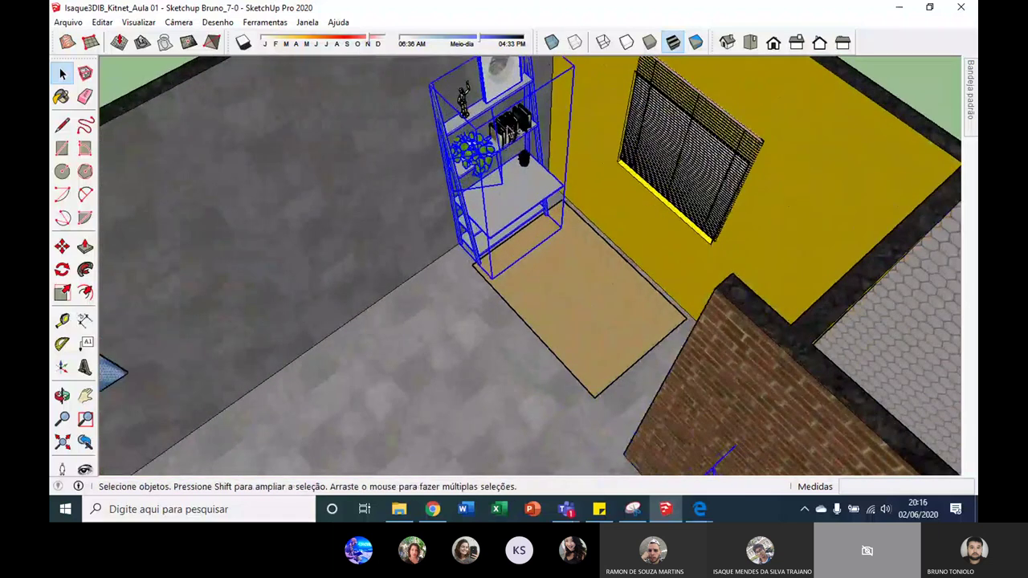
left_click(507, 125)
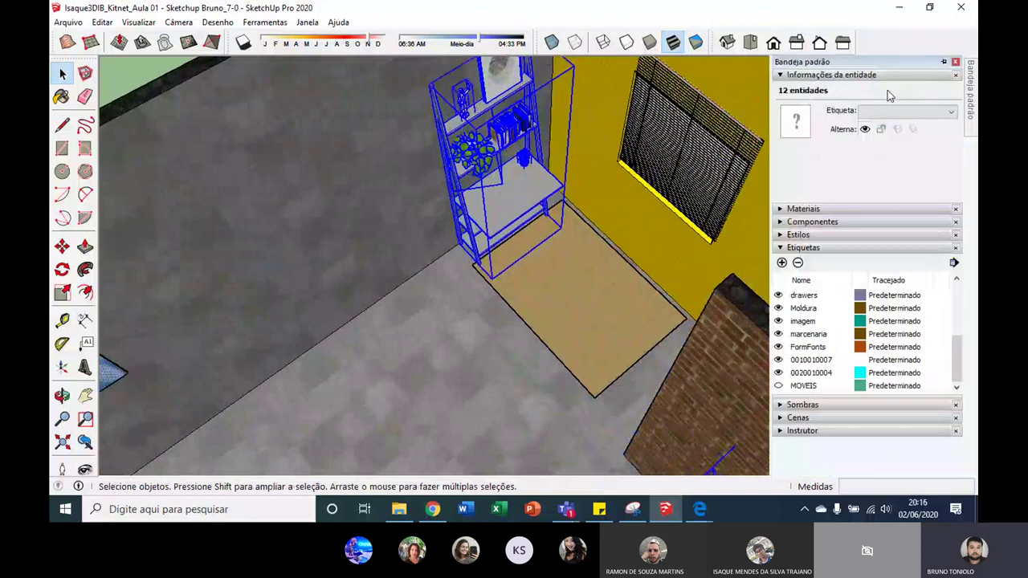
left_click(897, 111)
left_click(890, 241)
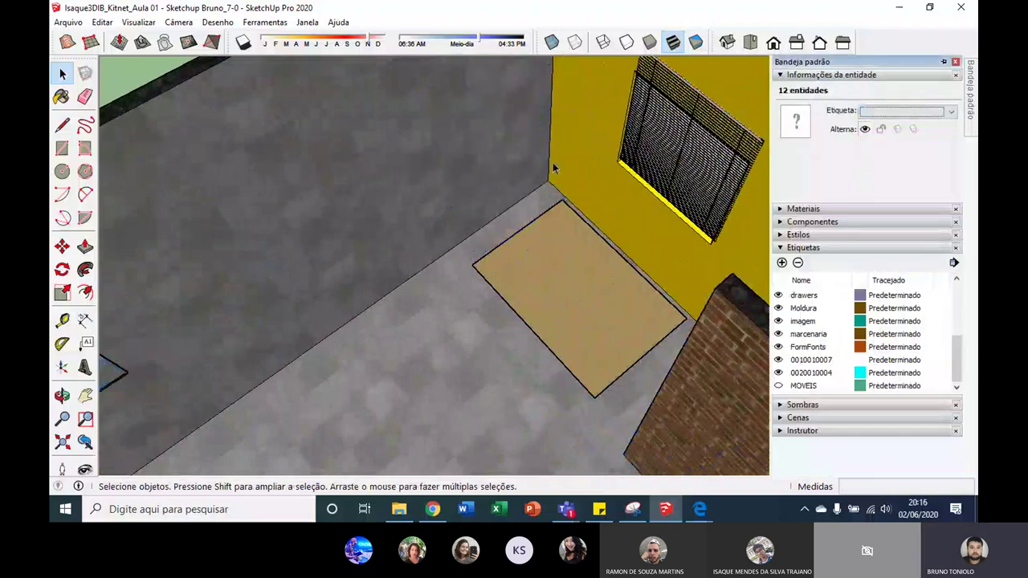
Put the blue wall picture on the hidden MOVEIS tag as well.
scroll(553, 163, "down", 5)
middle_click_drag(405, 187, 370, 160)
scroll(356, 151, "up", 6)
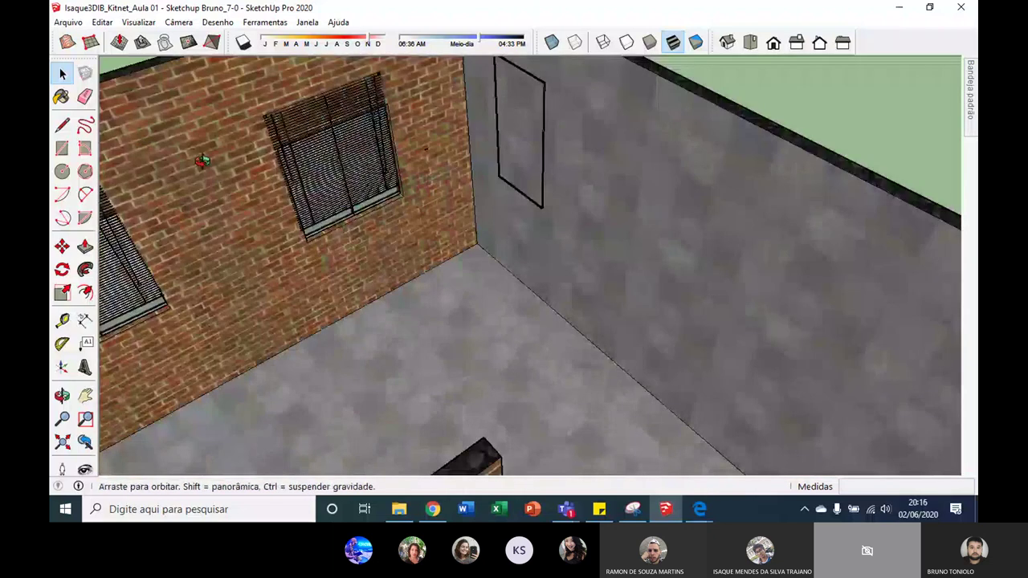
middle_click_drag(430, 184, 483, 153)
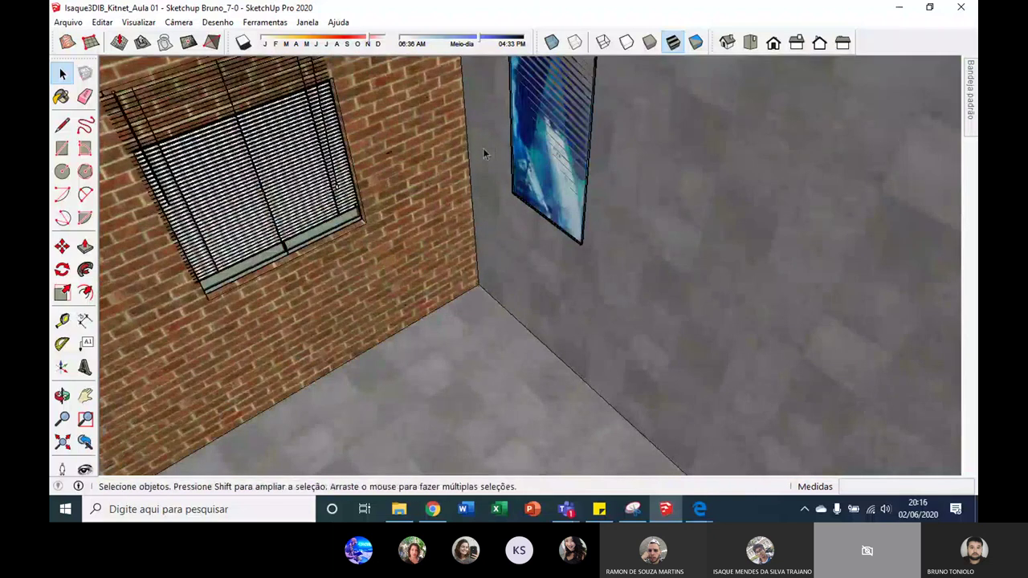
scroll(567, 213, "up", 3)
scroll(583, 249, "up", 2)
scroll(582, 249, "down", 1)
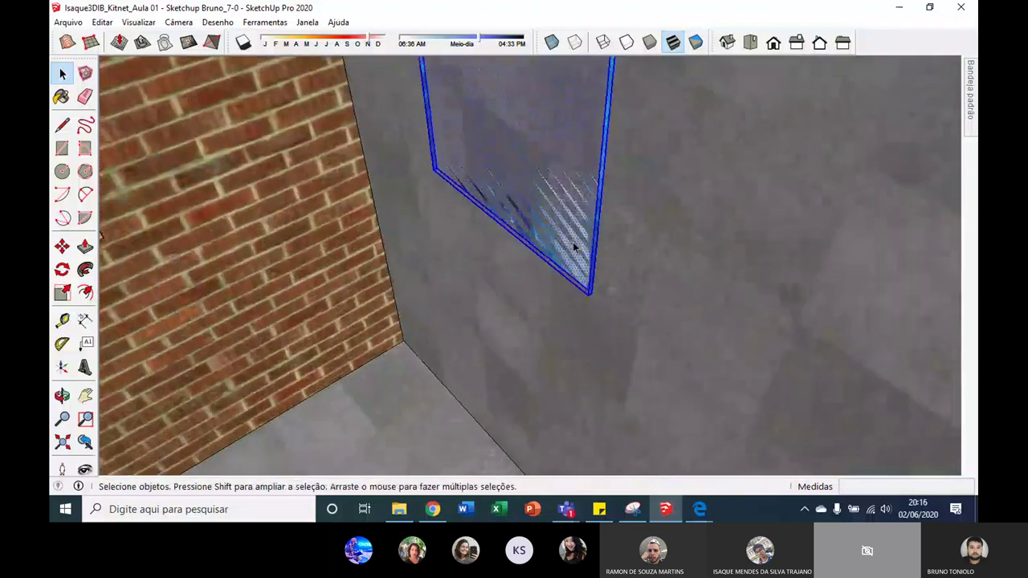
scroll(574, 247, "down", 2)
scroll(568, 245, "down", 5)
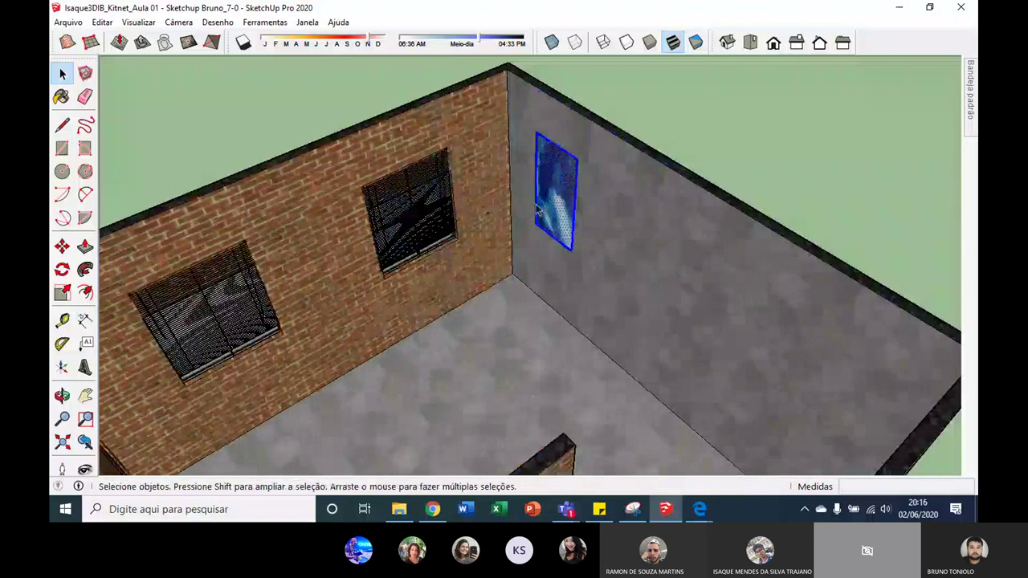
left_click(908, 112)
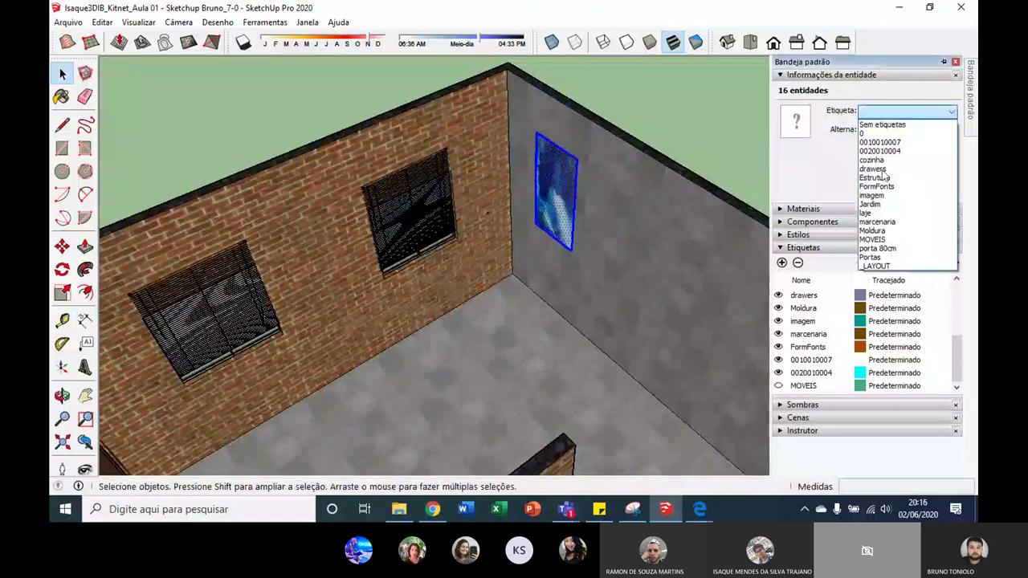
left_click(881, 237)
scroll(693, 149, "down", 3)
Select the doormat in the bathroom area and assign it to the MOVEIS tag.
scroll(590, 137, "down", 3)
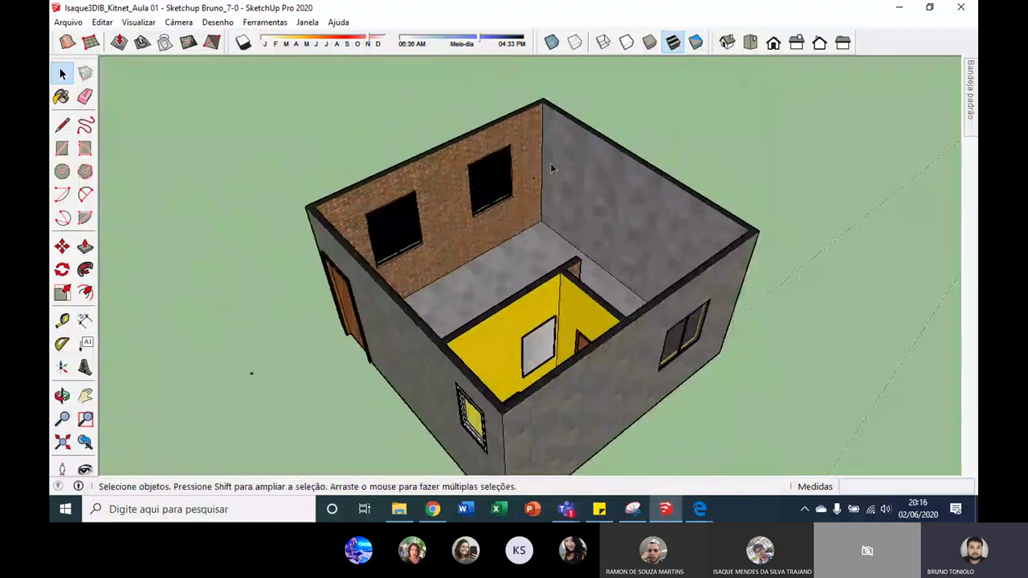
mouse_move(550, 163)
middle_mouse_down()
mouse_move(789, 264)
mouse_move(688, 322)
mouse_move(352, 222)
middle_mouse_up()
scroll(353, 221, "up", 3)
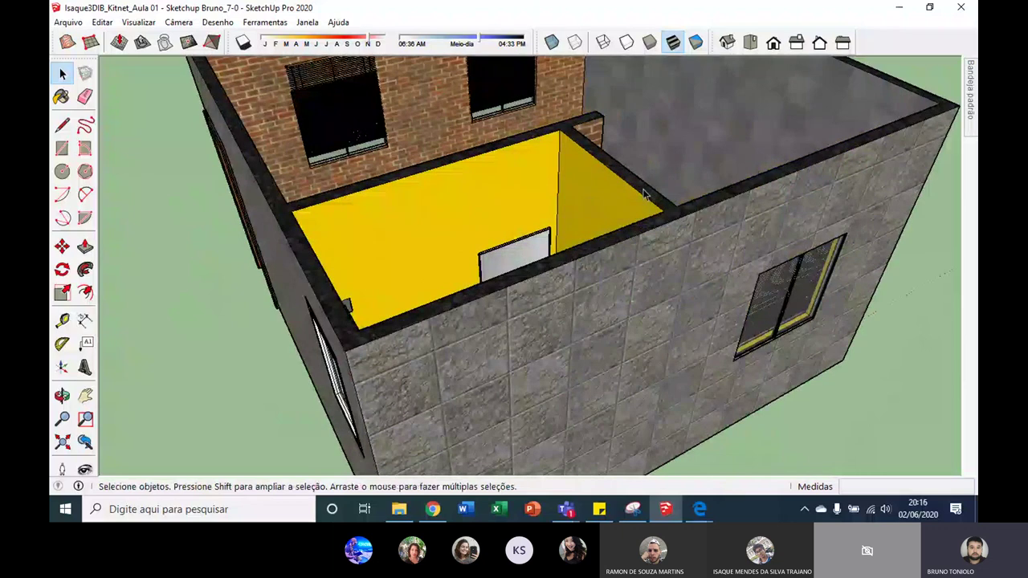
middle_click_drag(643, 193, 246, 264)
left_click(246, 264)
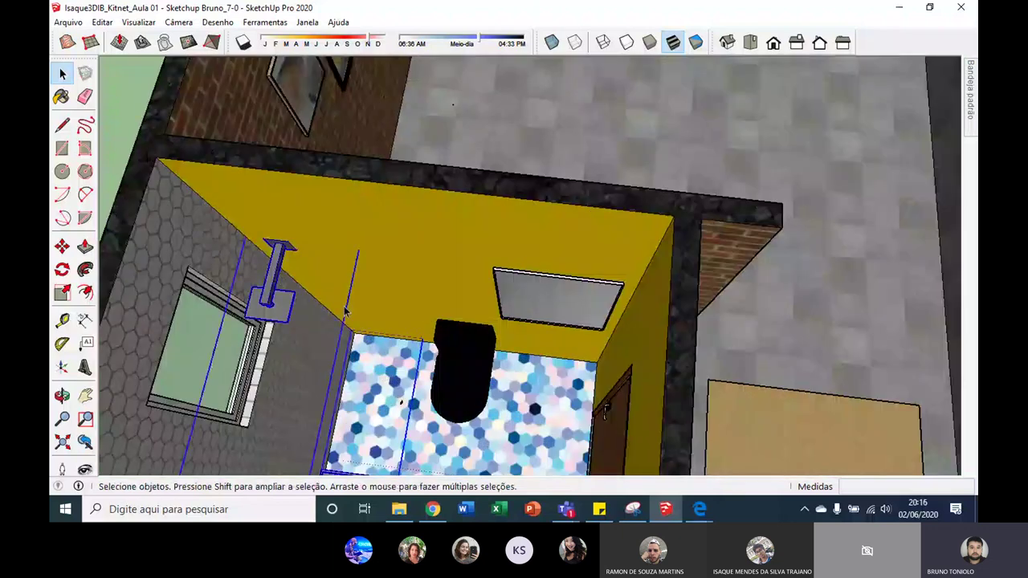
scroll(522, 367, "up", 2)
scroll(550, 303, "down", 2)
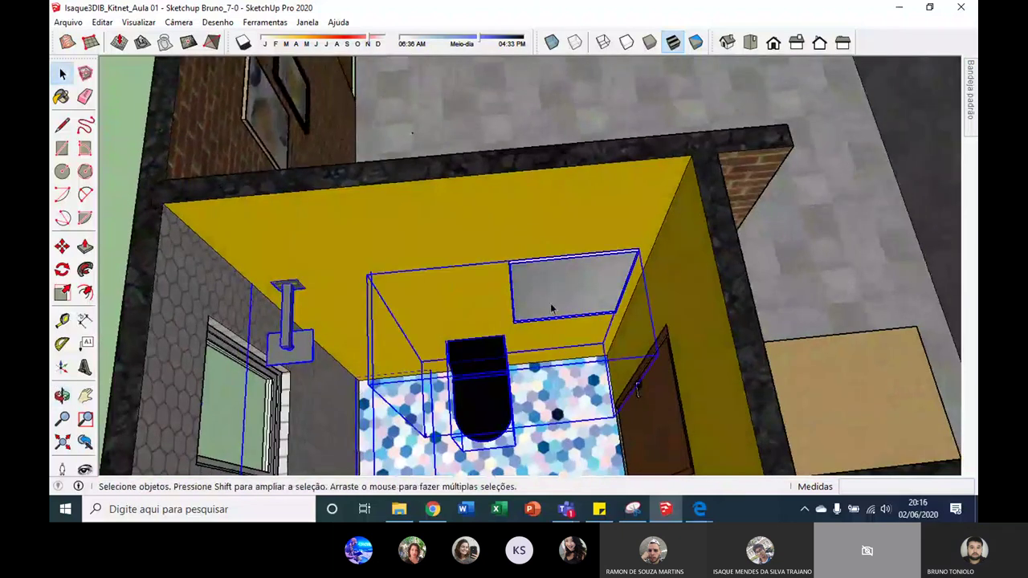
mouse_move(550, 302)
middle_mouse_down()
mouse_move(575, 218)
mouse_move(603, 345)
mouse_move(498, 270)
mouse_move(355, 335)
middle_mouse_up()
scroll(498, 271, "down", 3)
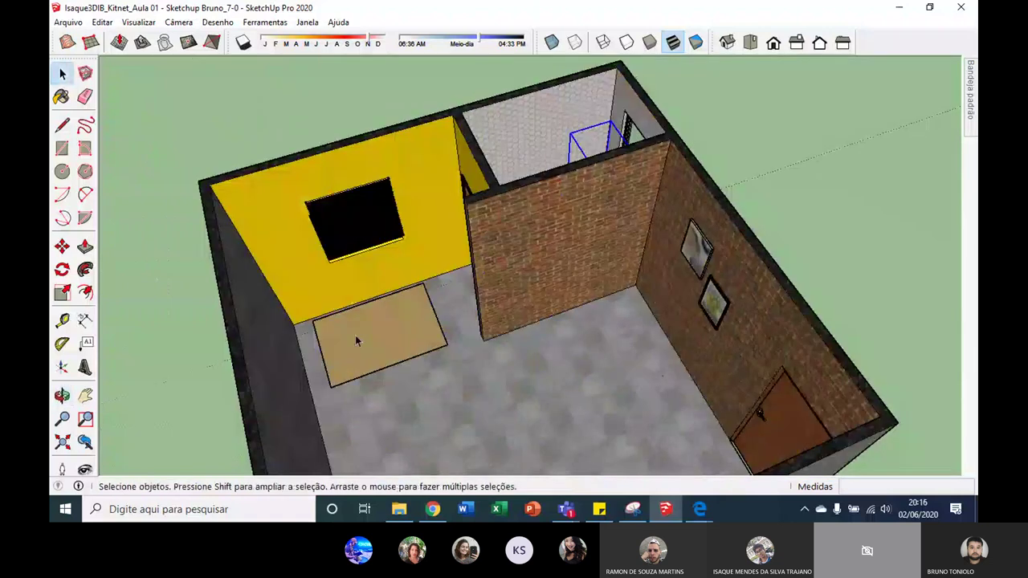
scroll(355, 335, "up", 3)
scroll(365, 345, "down", 1)
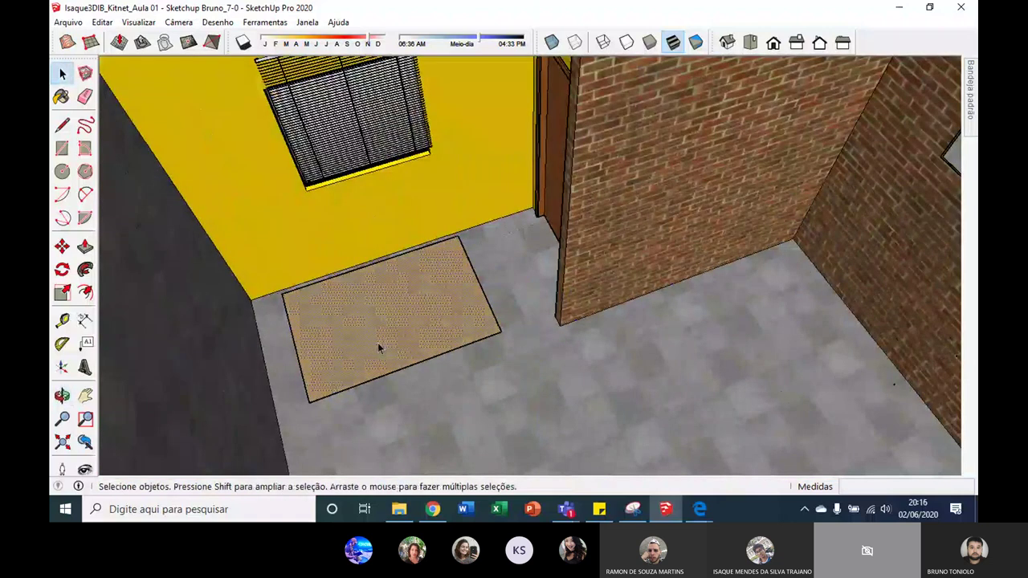
scroll(377, 342, "down", 4)
left_click(891, 112)
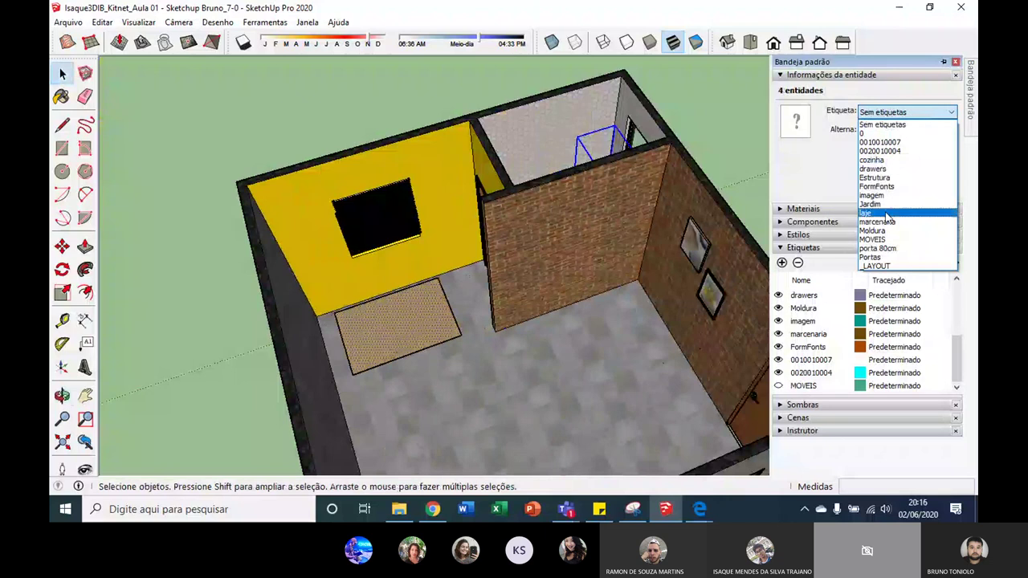
left_click(888, 240)
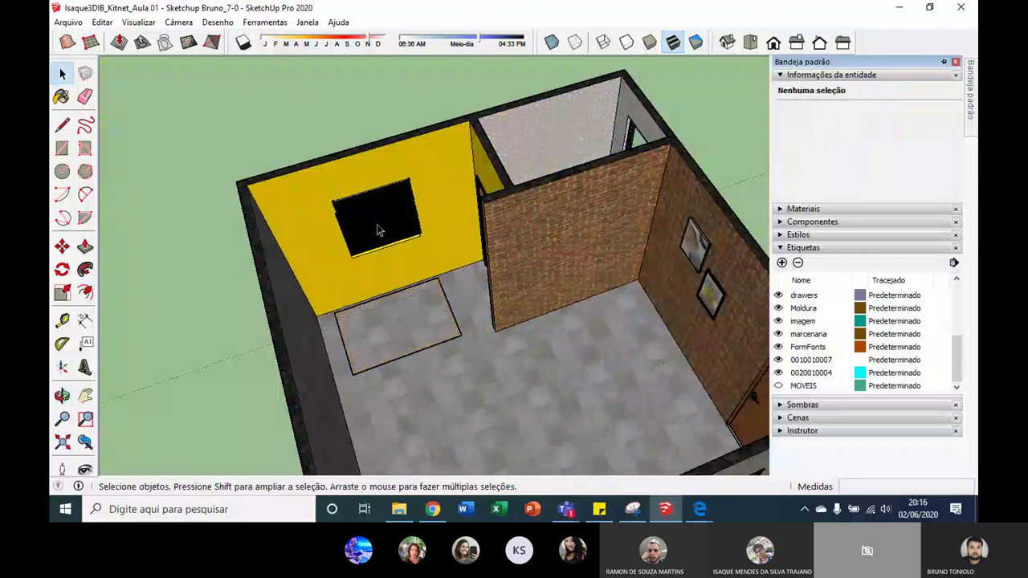
Move the doormat's outline edges onto the hidden MOVEIS tag.
middle_click_drag(482, 305, 430, 359)
scroll(430, 358, "up", 3)
scroll(473, 354, "up", 2)
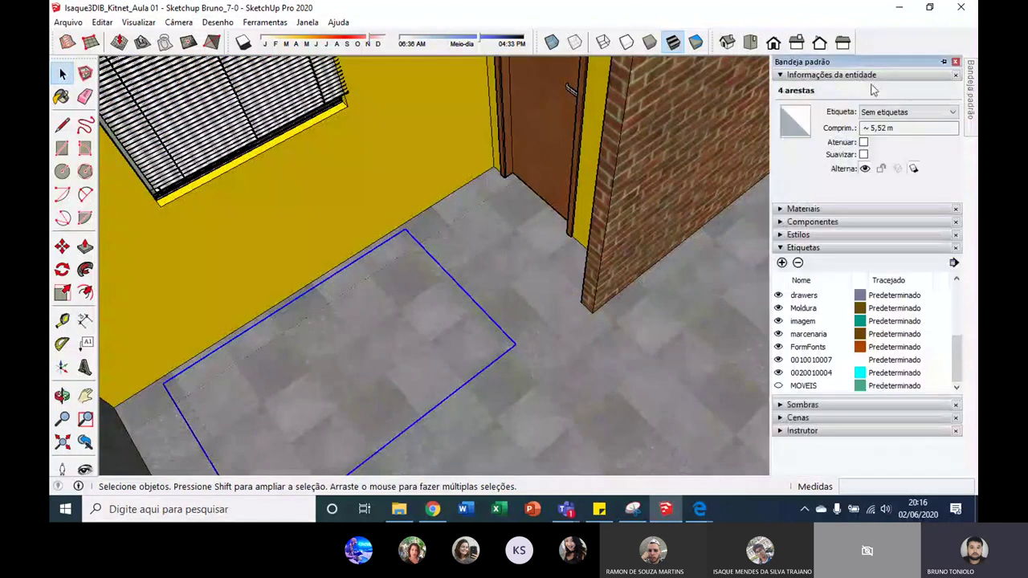
left_click(903, 111)
left_click(875, 196)
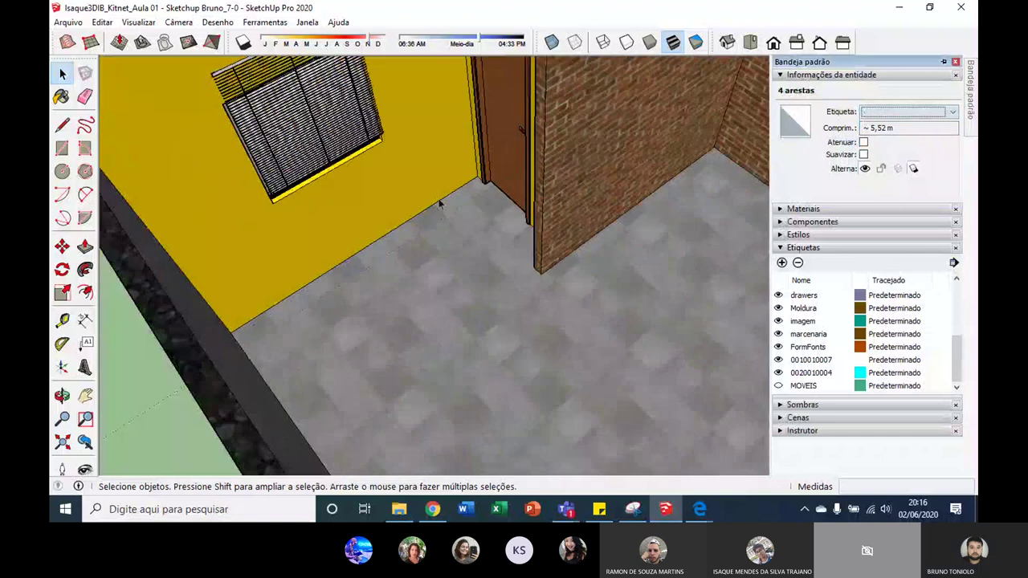
Assign the two framed pictures on the brick wall to the MOVEIS tag.
scroll(392, 181, "down", 5)
middle_click_drag(391, 182, 496, 138)
scroll(562, 133, "up", 3)
scroll(562, 133, "up", 4)
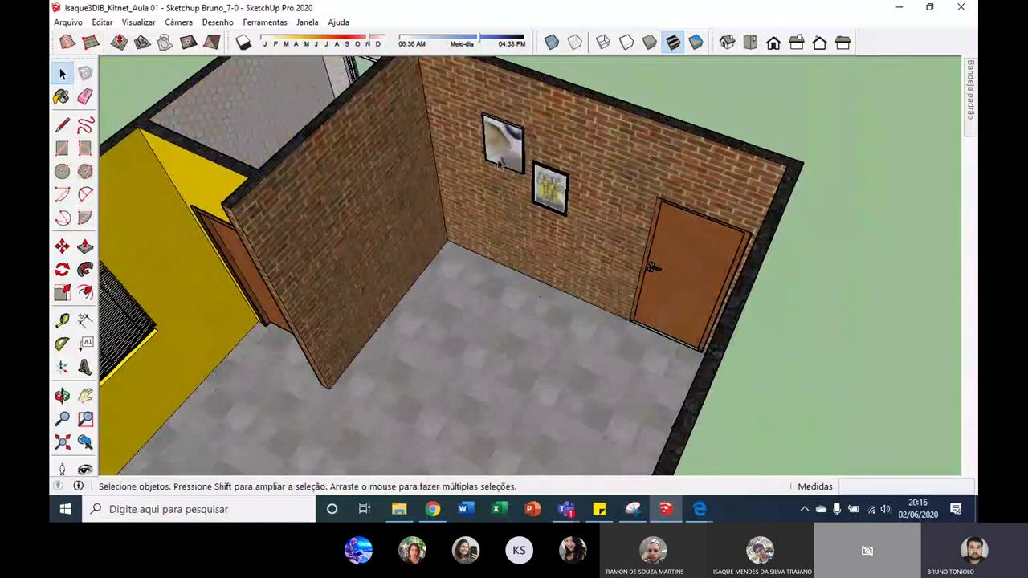
left_click(504, 145)
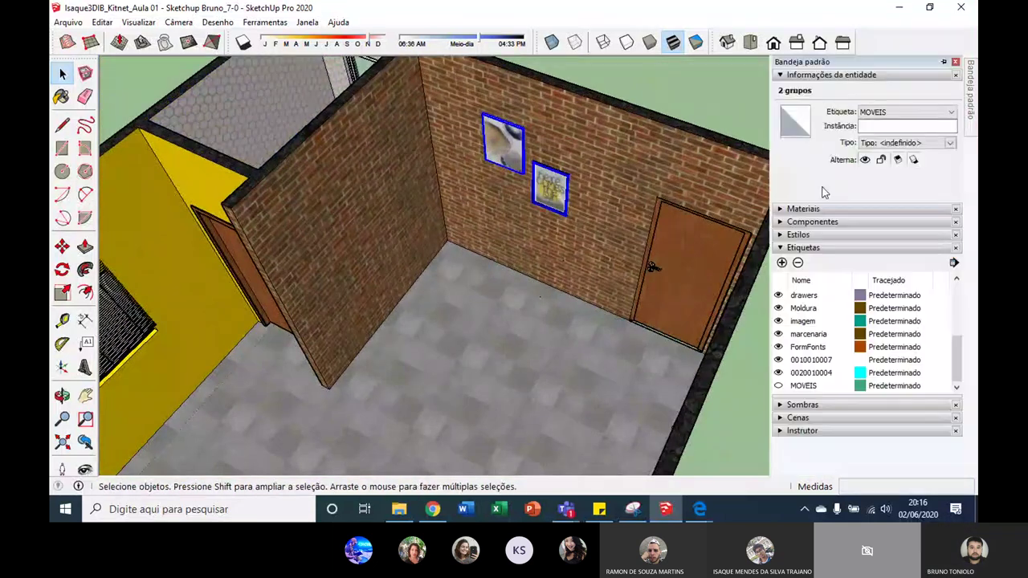
left_click(906, 112)
left_click(884, 233)
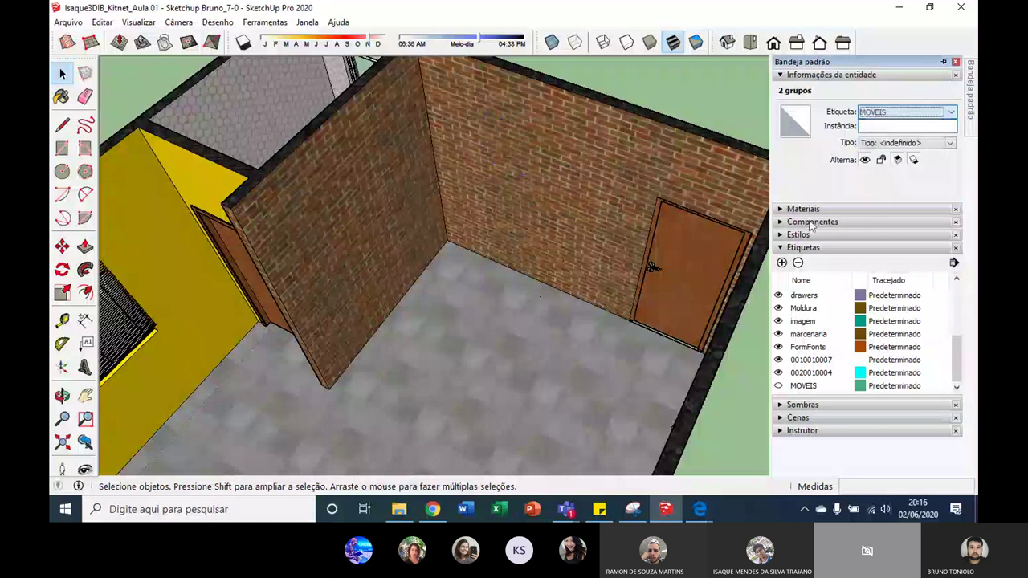
scroll(559, 161, "down", 2)
mouse_move(611, 201)
middle_mouse_down()
mouse_move(559, 160)
mouse_move(552, 229)
mouse_move(471, 85)
mouse_move(354, 110)
middle_mouse_up()
scroll(560, 161, "down", 3)
scroll(553, 229, "up", 1)
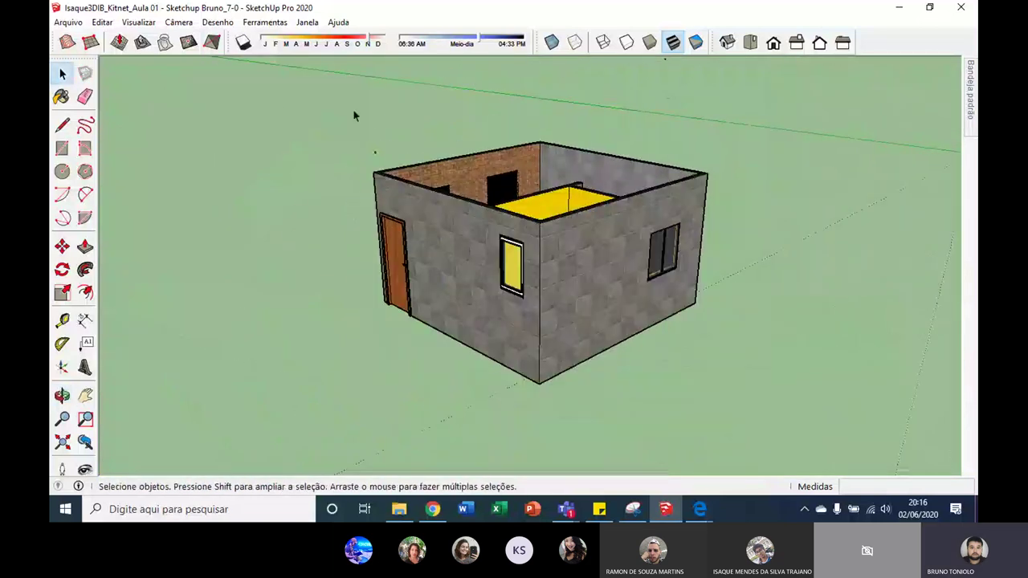
middle_click_drag(452, 121, 490, 248)
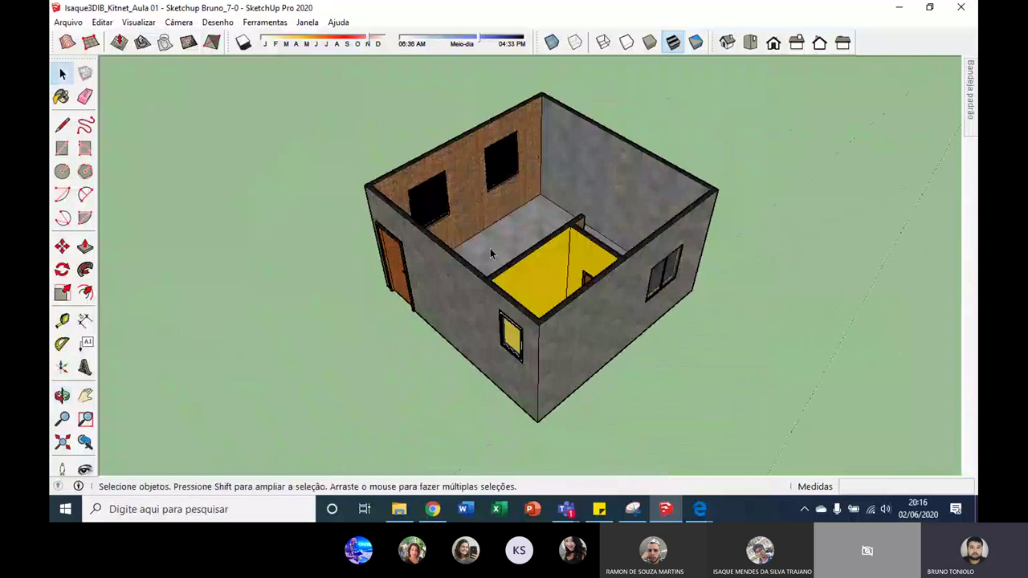
scroll(525, 214, "up", 3)
scroll(365, 294, "up", 2)
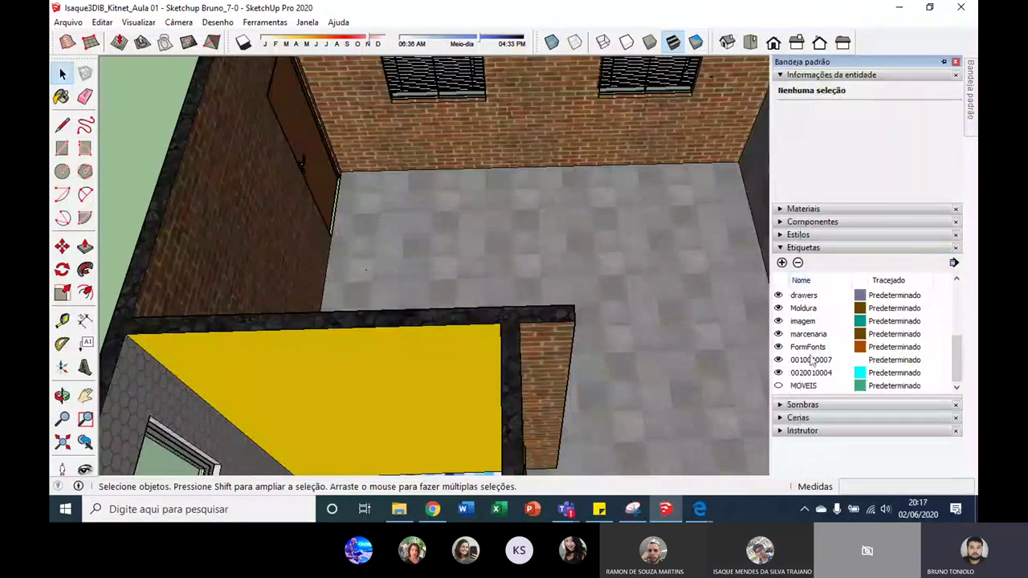
left_click(778, 385)
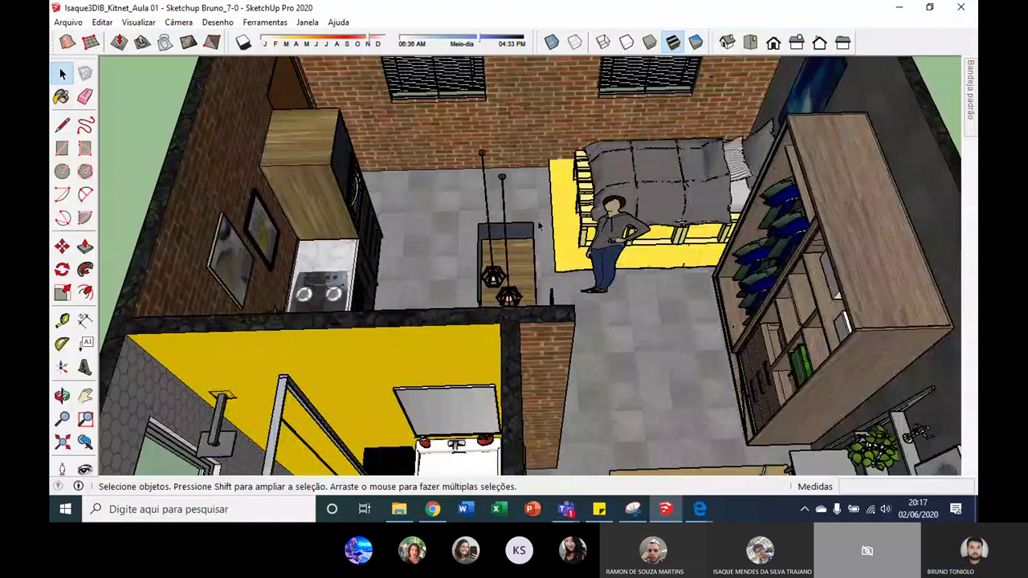
mouse_move(731, 241)
middle_mouse_down()
mouse_move(736, 182)
mouse_move(852, 169)
middle_mouse_up()
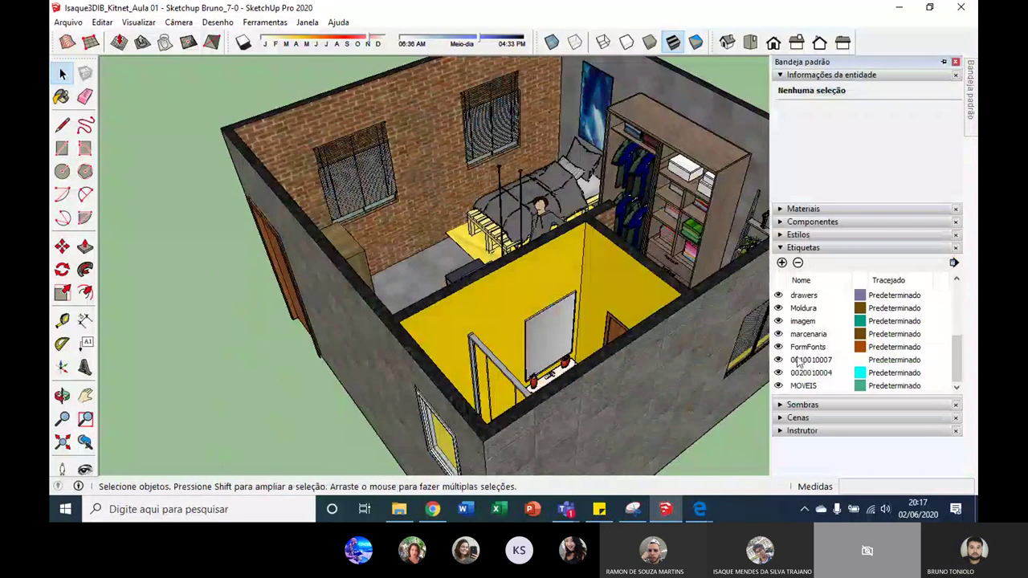
left_click(779, 386)
scroll(562, 281, "down", 5)
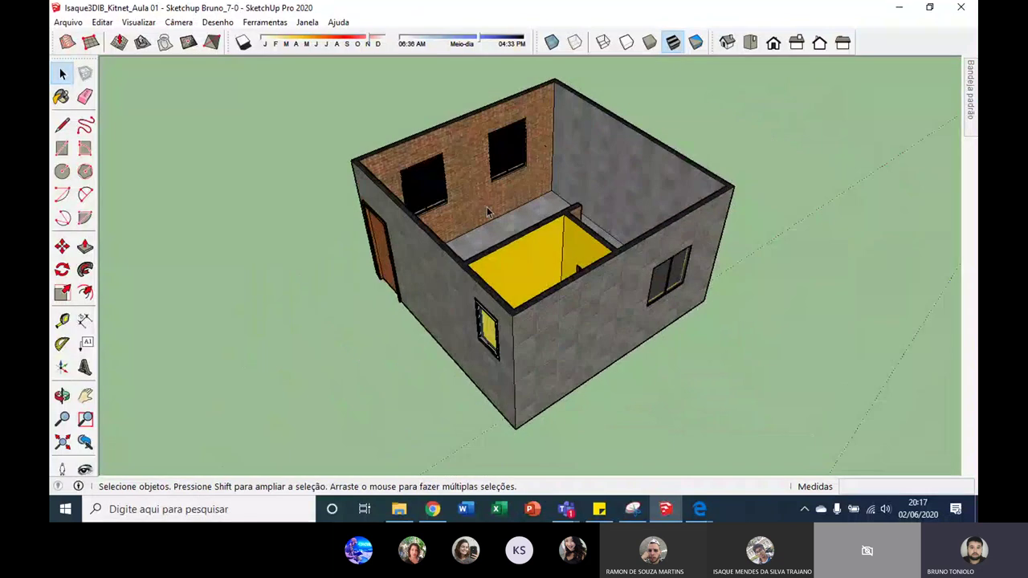
middle_click_drag(562, 281, 780, 99)
scroll(511, 231, "up", 3)
mouse_move(511, 231)
middle_mouse_down()
mouse_move(600, 339)
mouse_move(541, 286)
middle_mouse_up()
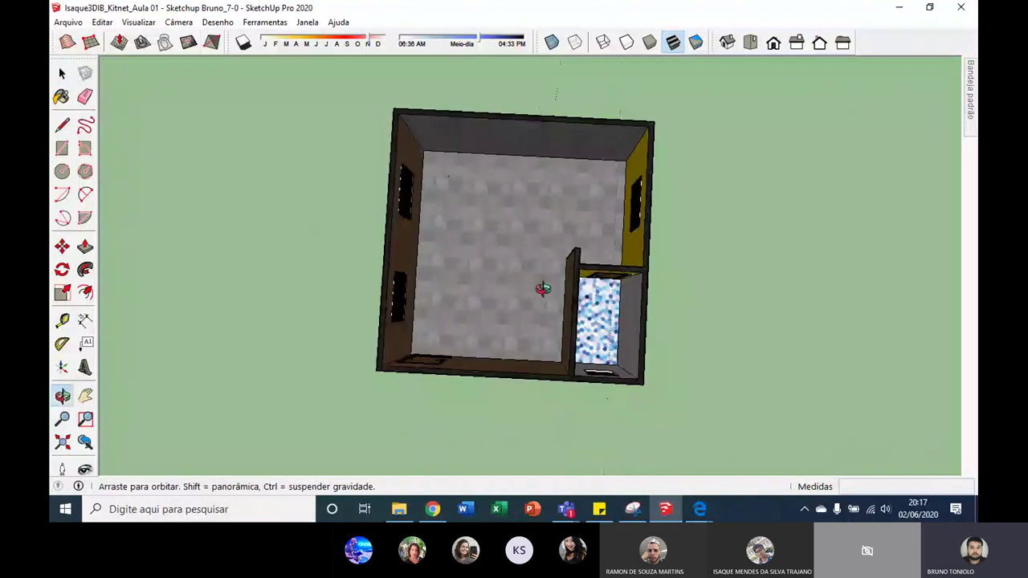
Switch to top view, zoom extents and centre the plan, then save it as scene Cena1.
left_click(756, 44)
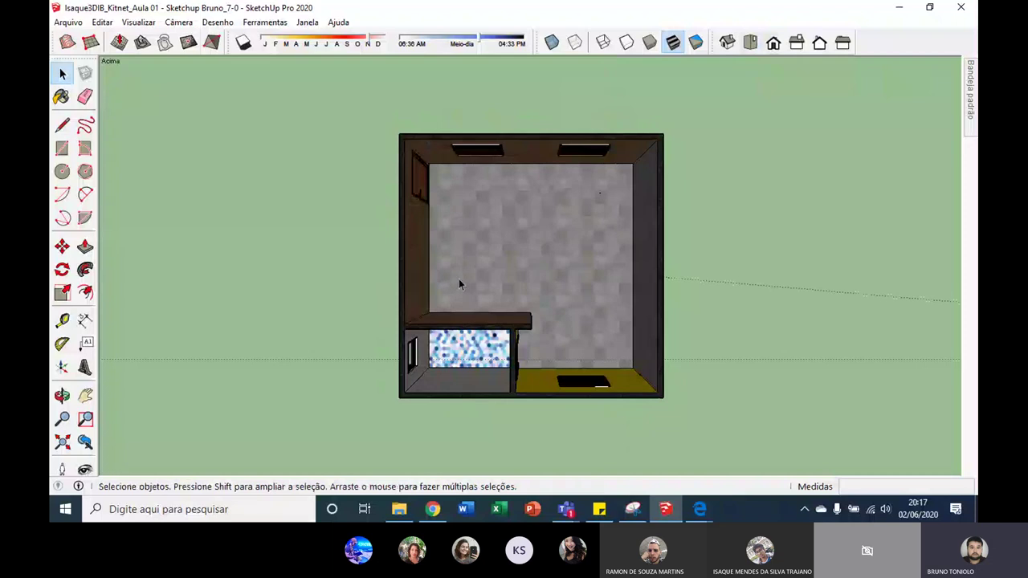
scroll(458, 279, "up", 1)
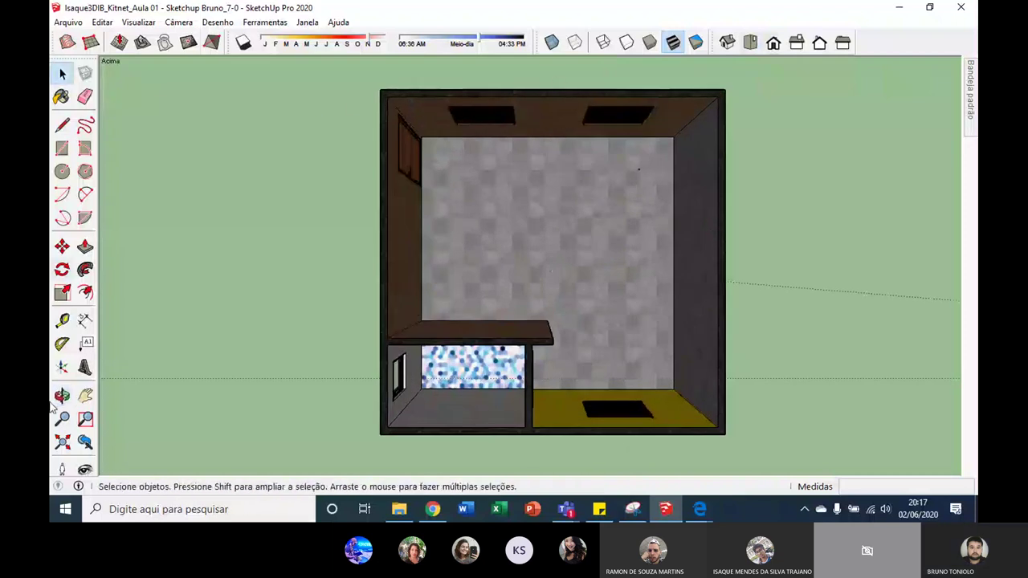
left_click(62, 442)
scroll(423, 318, "up", 4)
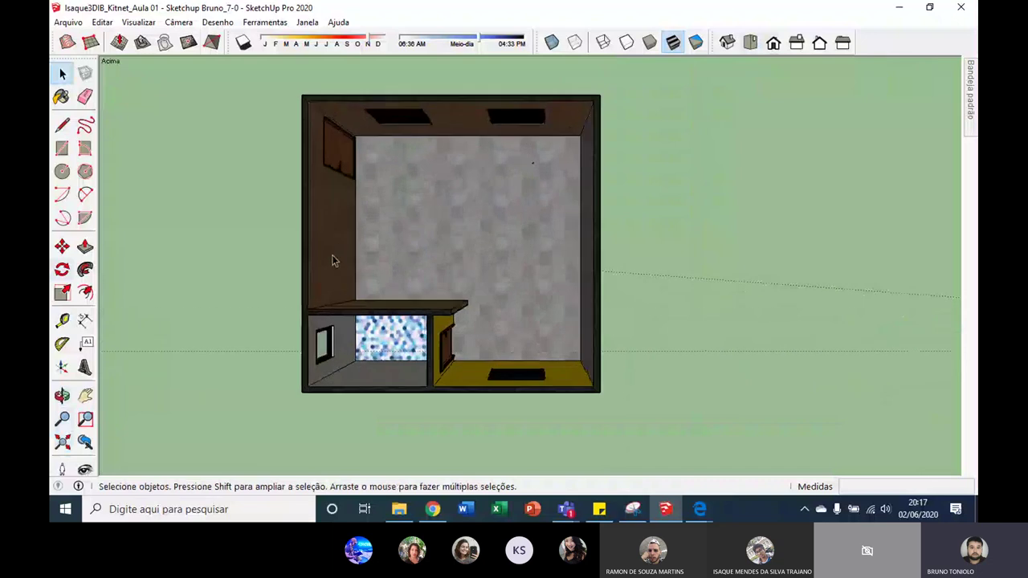
scroll(491, 283, "up", 1)
scroll(427, 195, "down", 1)
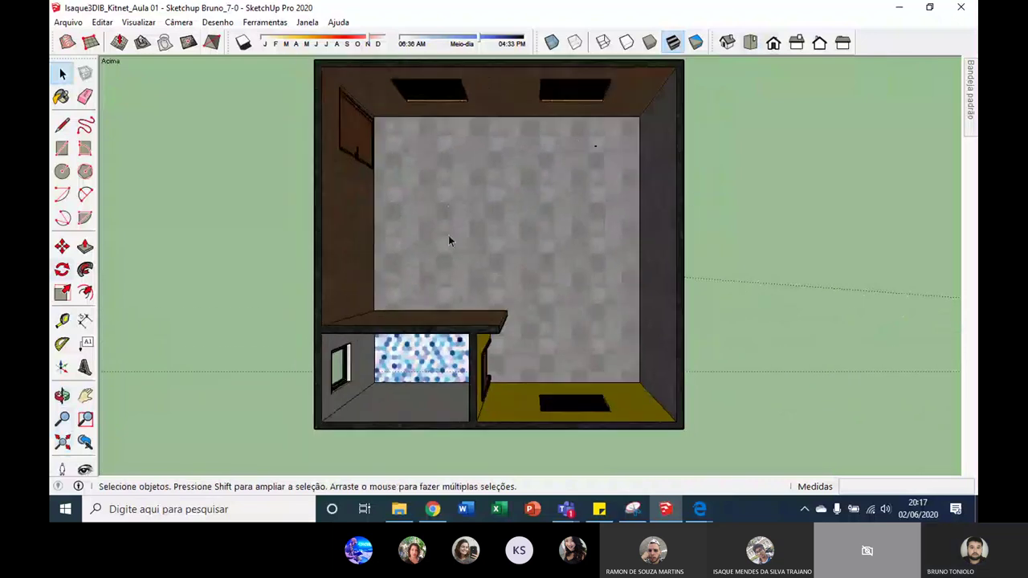
mouse_move(449, 235)
middle_mouse_down("shift")
mouse_move(439, 278)
mouse_move(452, 292)
middle_mouse_up("shift")
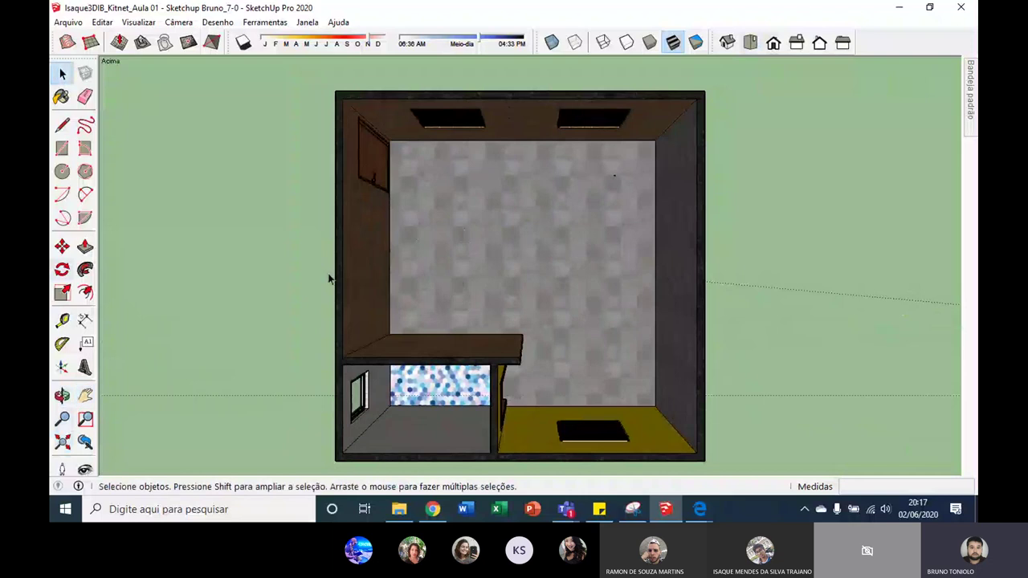
left_click(126, 24)
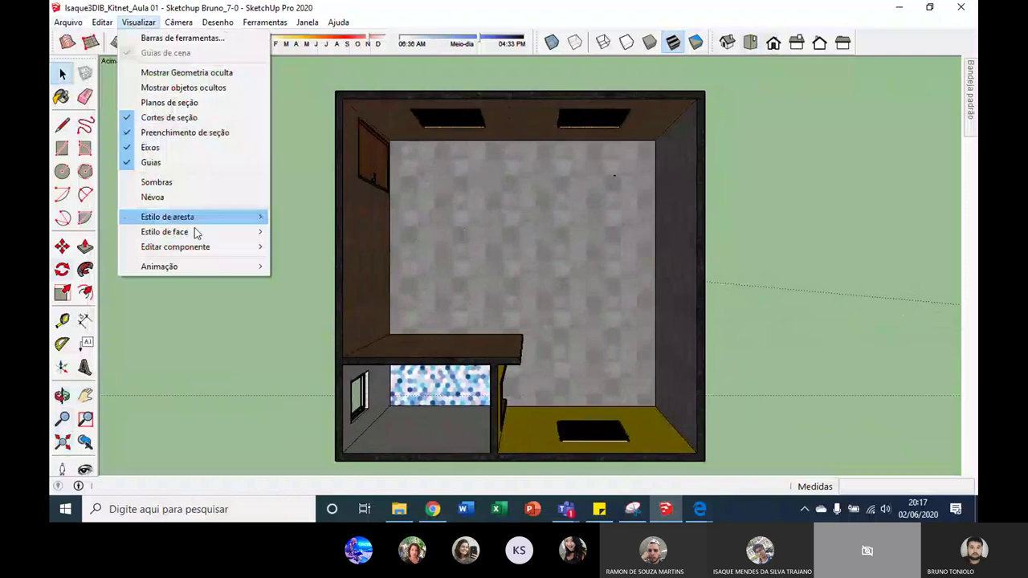
mouse_move(159, 266)
left_click(282, 267)
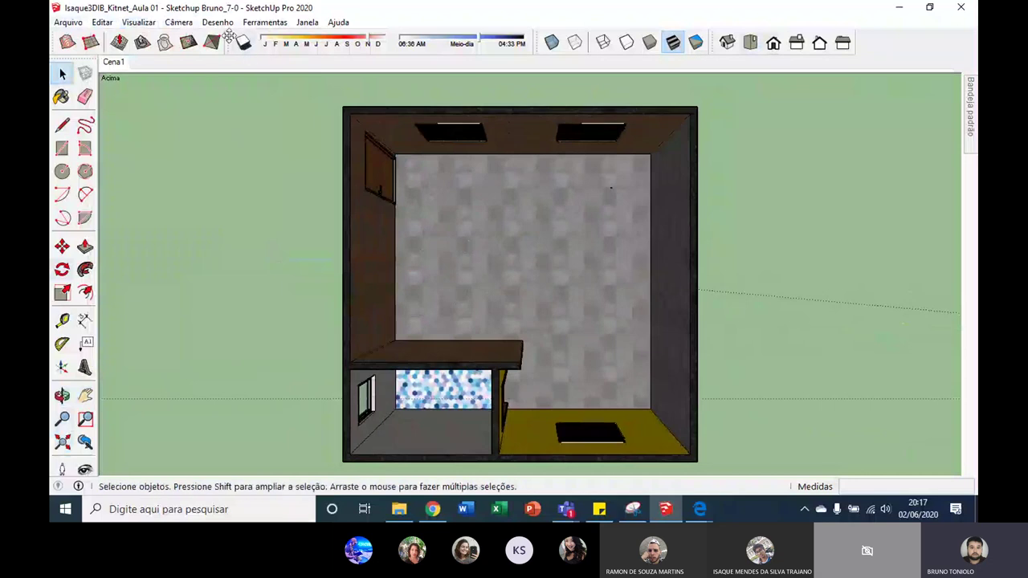
Switch the camera to parallel projection and add the flat plan as scene Cena2.
left_click(180, 23)
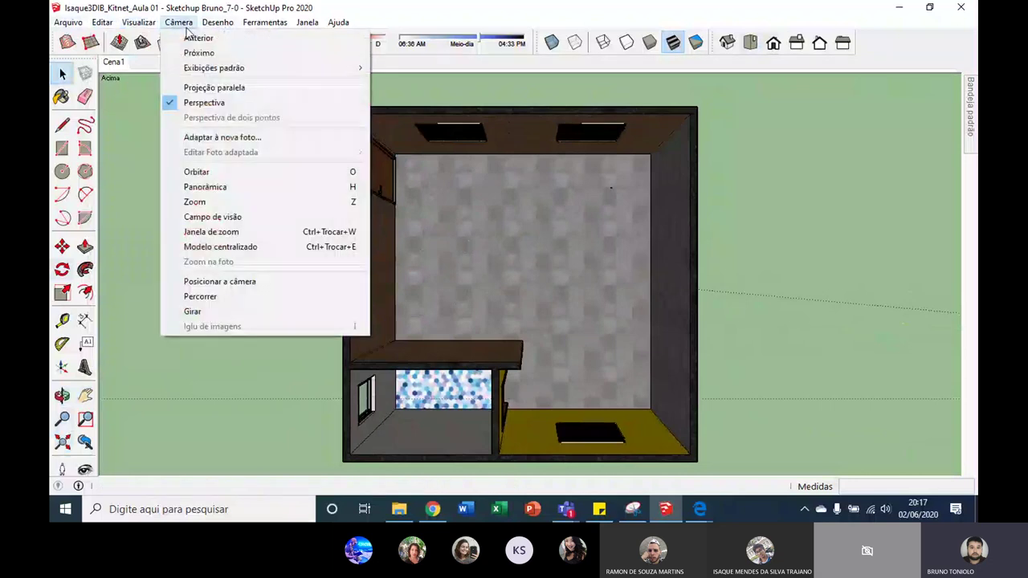
left_click(199, 87)
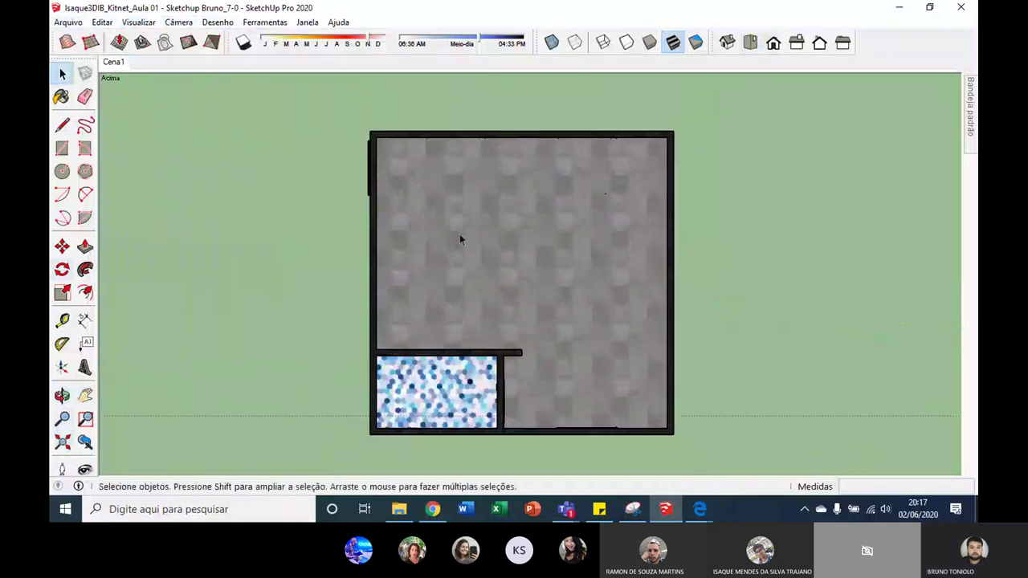
right_click(119, 66)
left_click(151, 104)
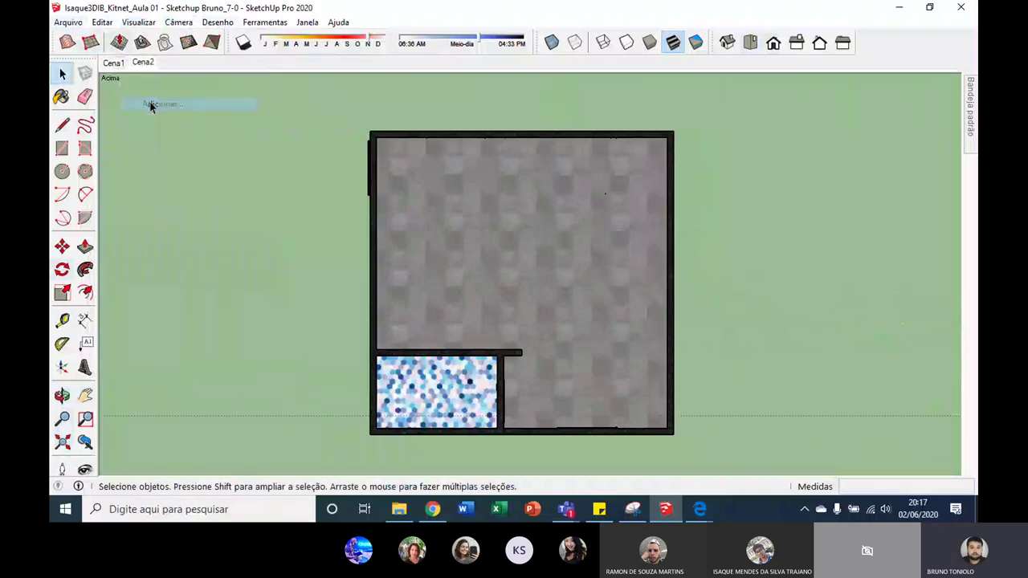
Compare Cena1 with Cena2, then set the camera back to perspective.
left_click(112, 64)
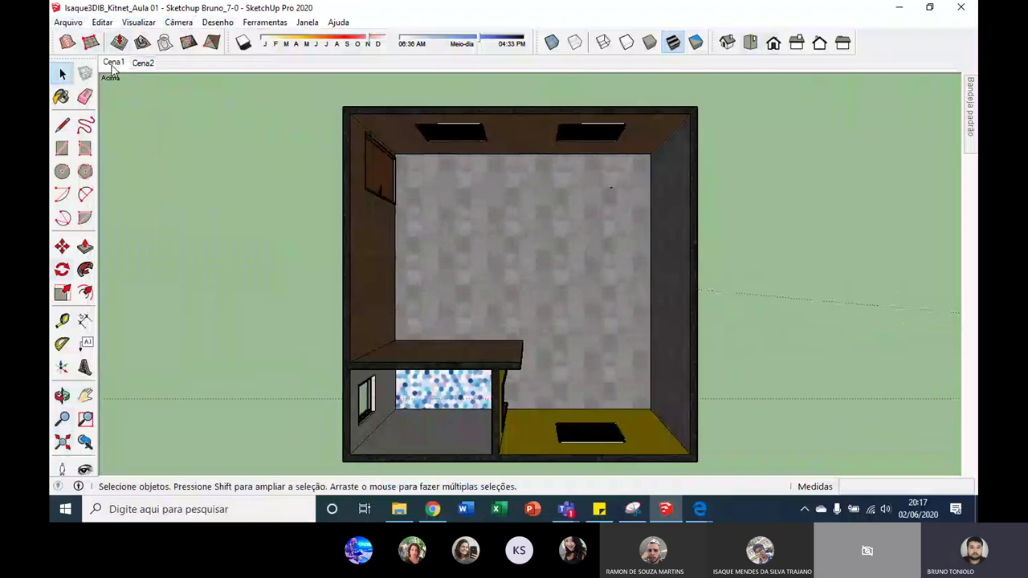
left_click(142, 63)
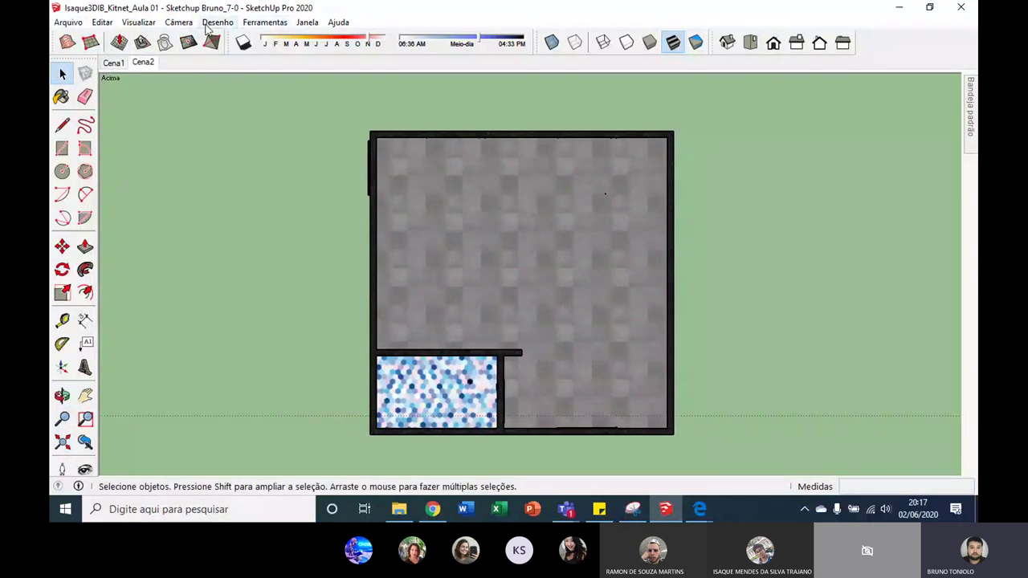
left_click(179, 22)
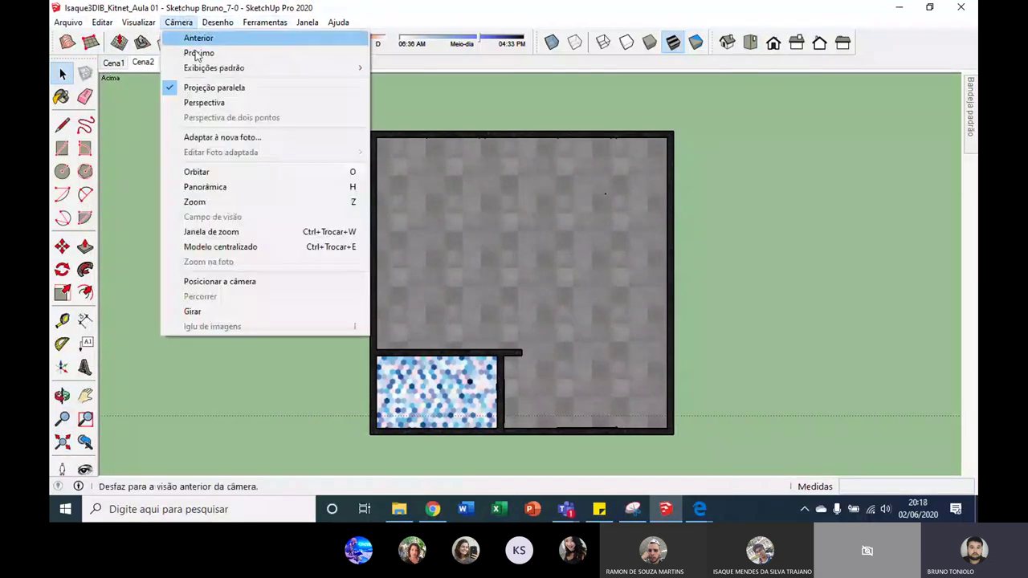
left_click(201, 102)
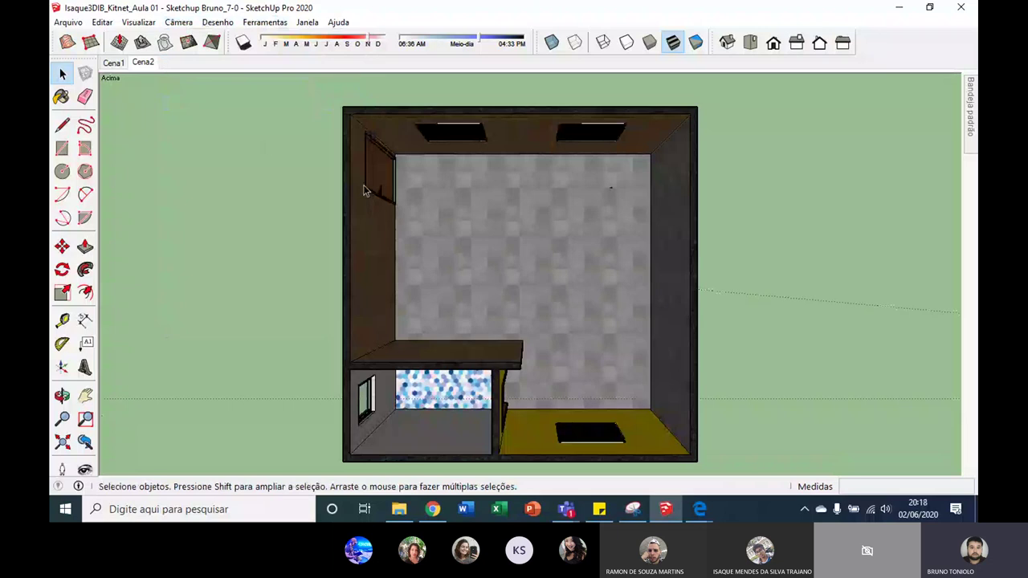
Orbit to a tilted 3D view of the empty room and add it as Cena3.
mouse_move(367, 189)
middle_mouse_down()
mouse_move(456, 301)
mouse_move(498, 271)
middle_mouse_up()
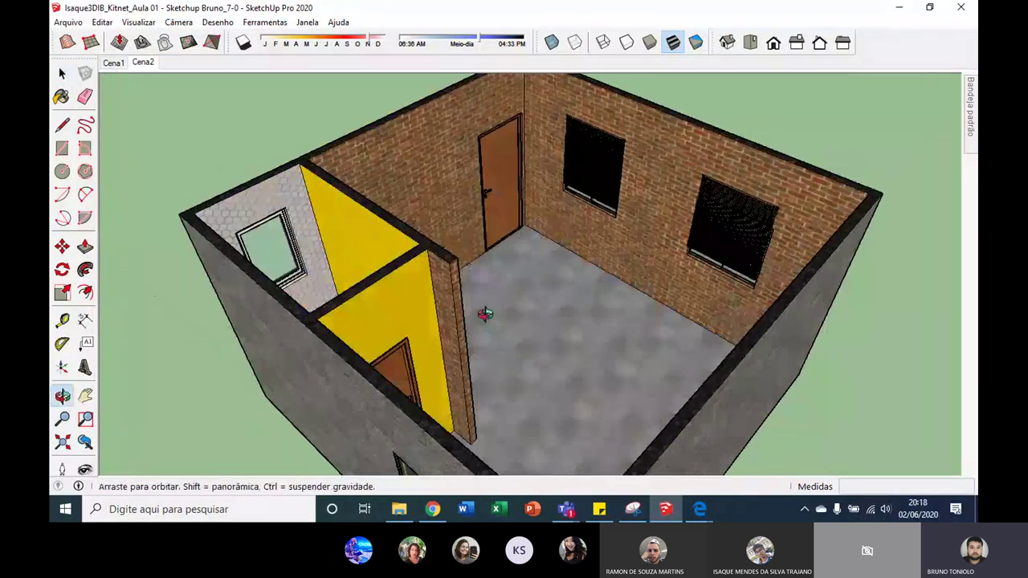
left_click(143, 63)
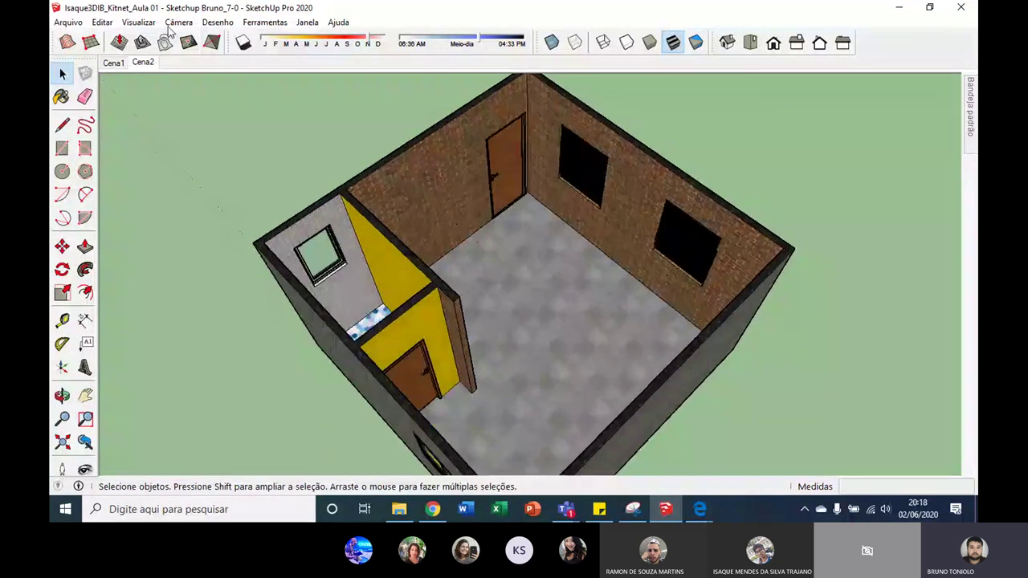
right_click(148, 63)
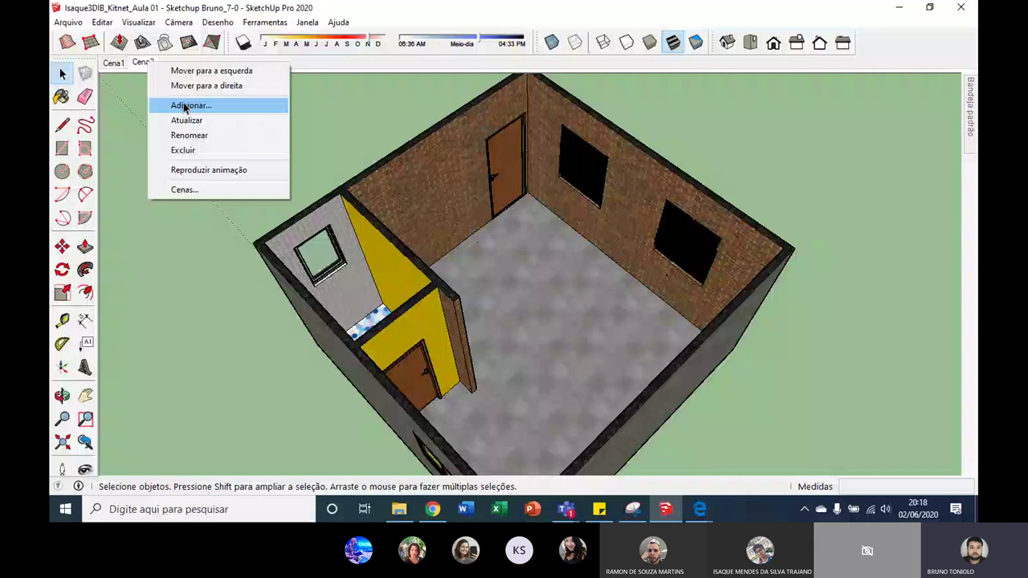
left_click(185, 107)
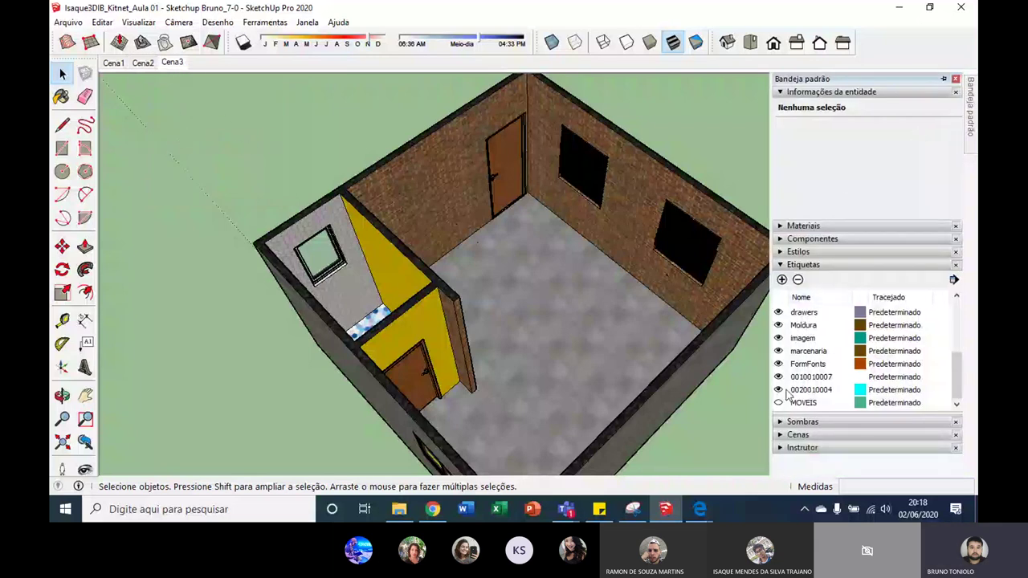
Turn the MOVEIS tag back on and add the furnished view as Cena4.
left_click(778, 403)
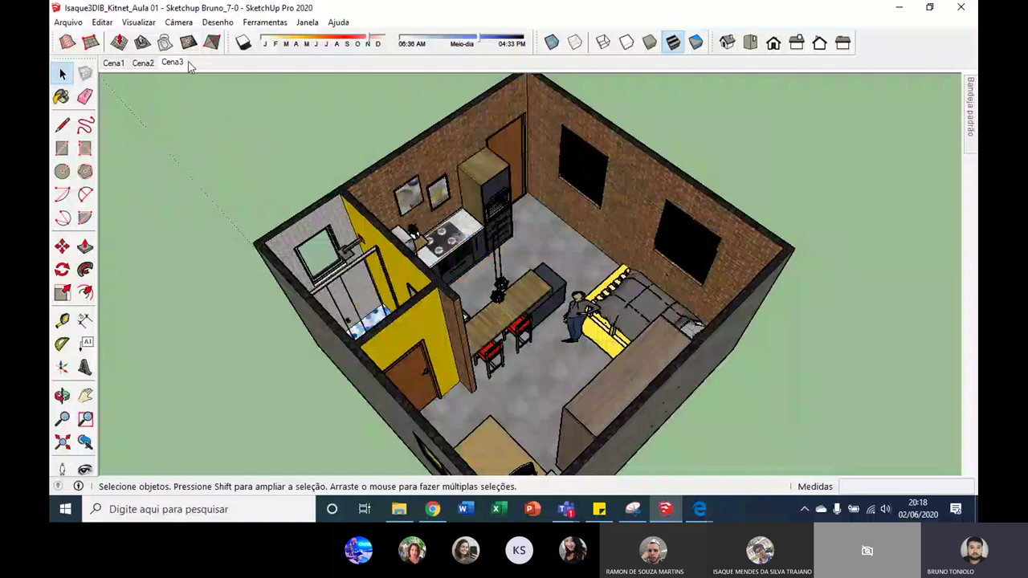
right_click(189, 66)
left_click(213, 103)
left_click(115, 64)
Start Reproduzir animação from the scene tab menu to cycle through Cena1–Cena4.
right_click(114, 65)
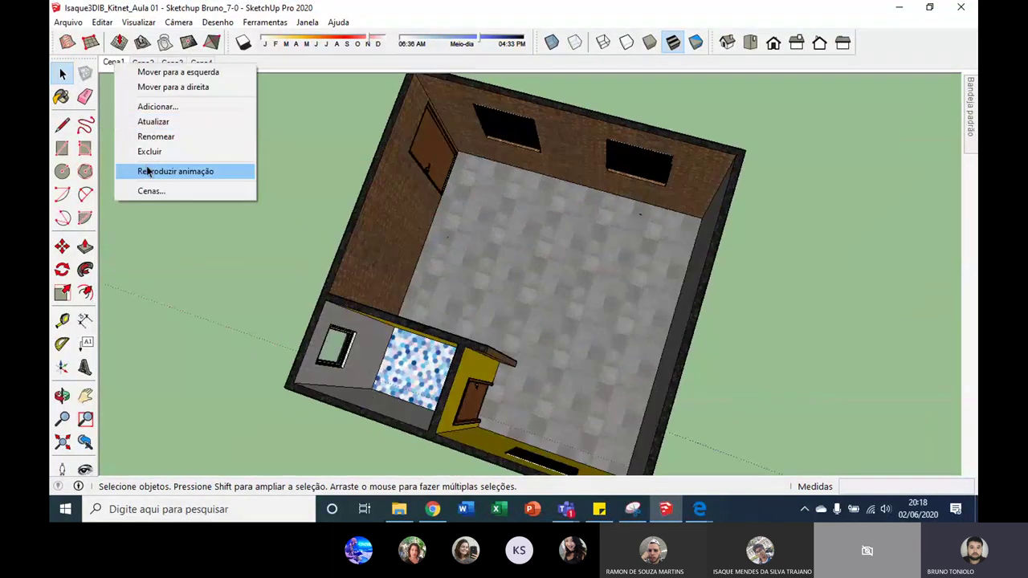
left_click(153, 179)
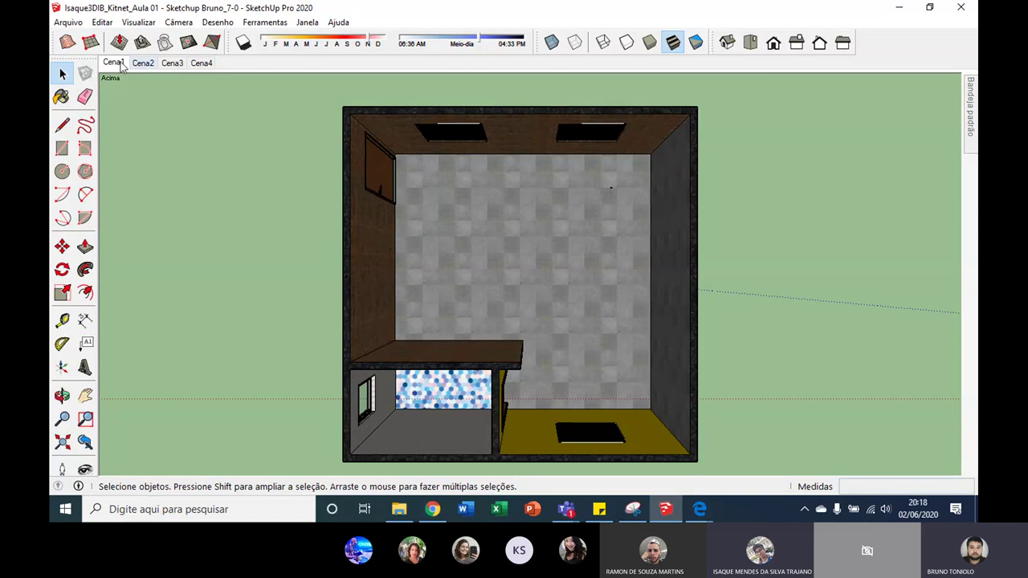
right_click(120, 67)
left_click(156, 169)
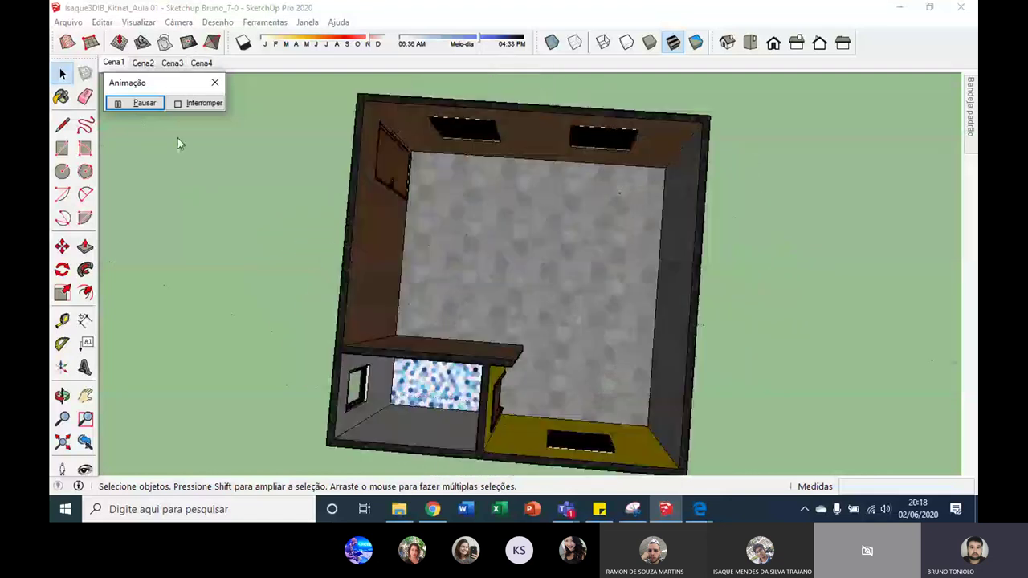
Stop the animation, make MOVEIS visible again, and orbit around the kitchen, bed and counter.
left_click(217, 82)
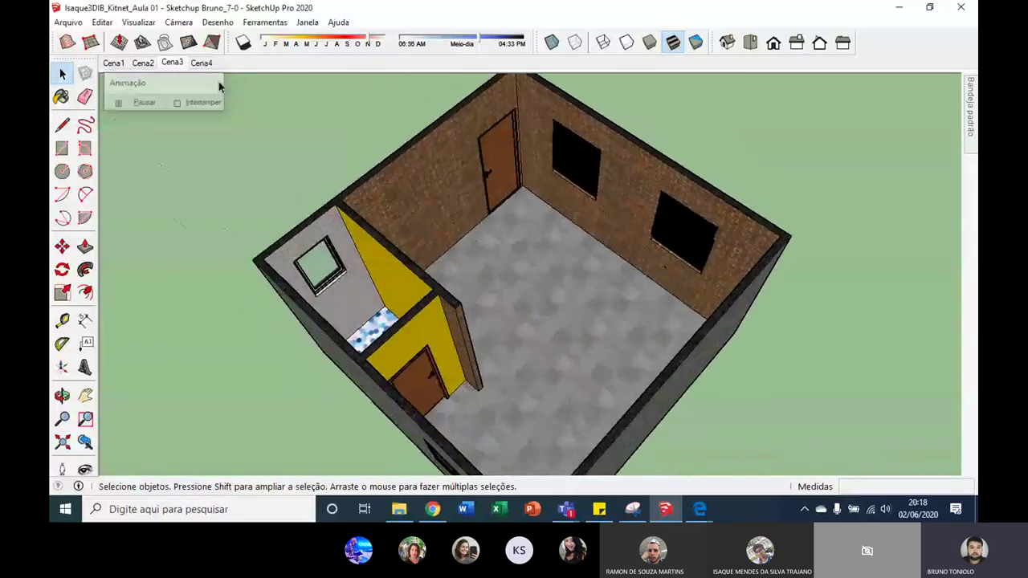
middle_click_drag(310, 184, 274, 181)
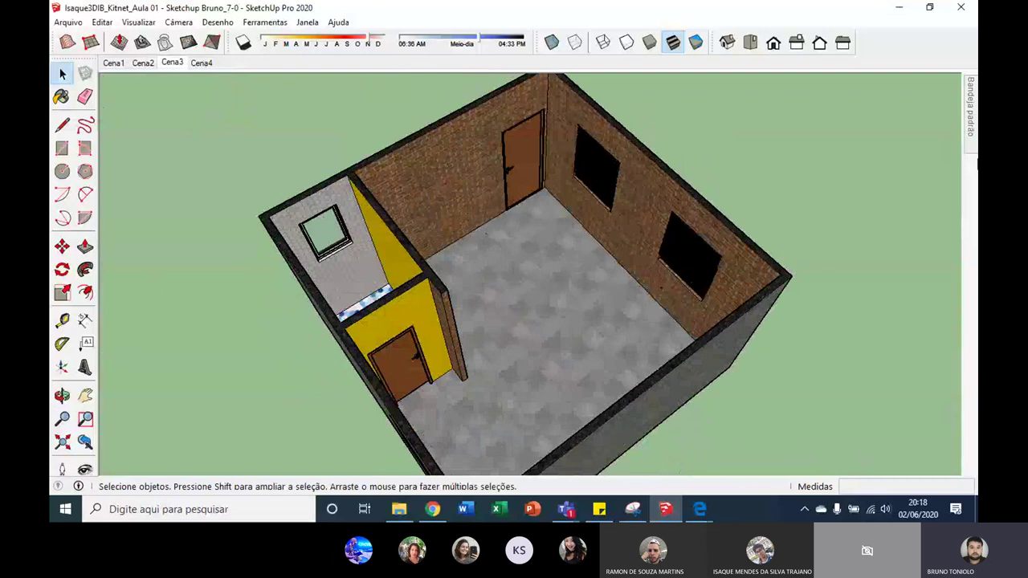
mouse_move(969, 107)
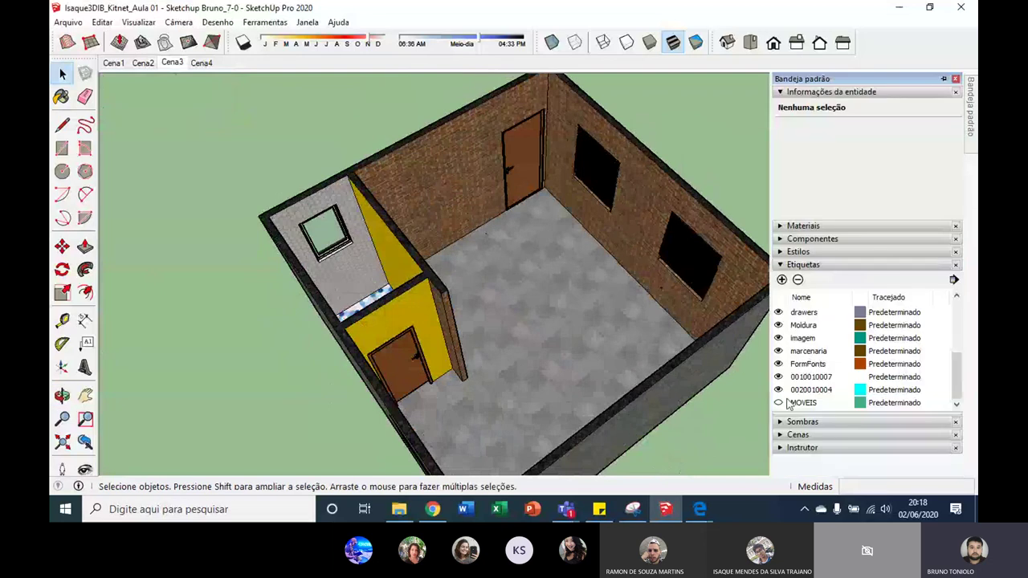
left_click(778, 403)
mouse_move(706, 265)
middle_mouse_down()
mouse_move(698, 207)
mouse_move(707, 241)
middle_mouse_up()
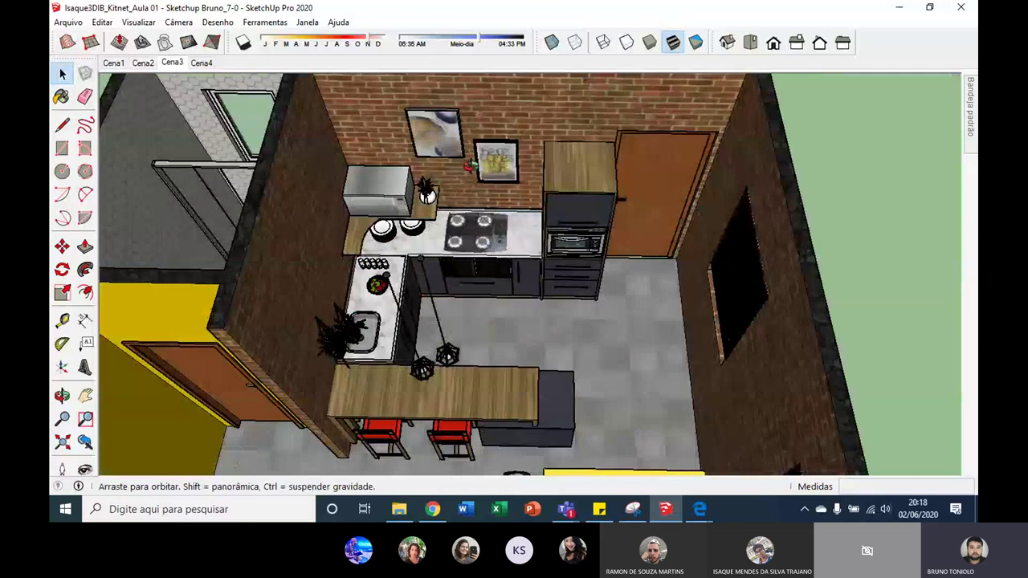
mouse_move(470, 166)
middle_mouse_down()
mouse_move(239, 259)
mouse_move(547, 357)
middle_mouse_up()
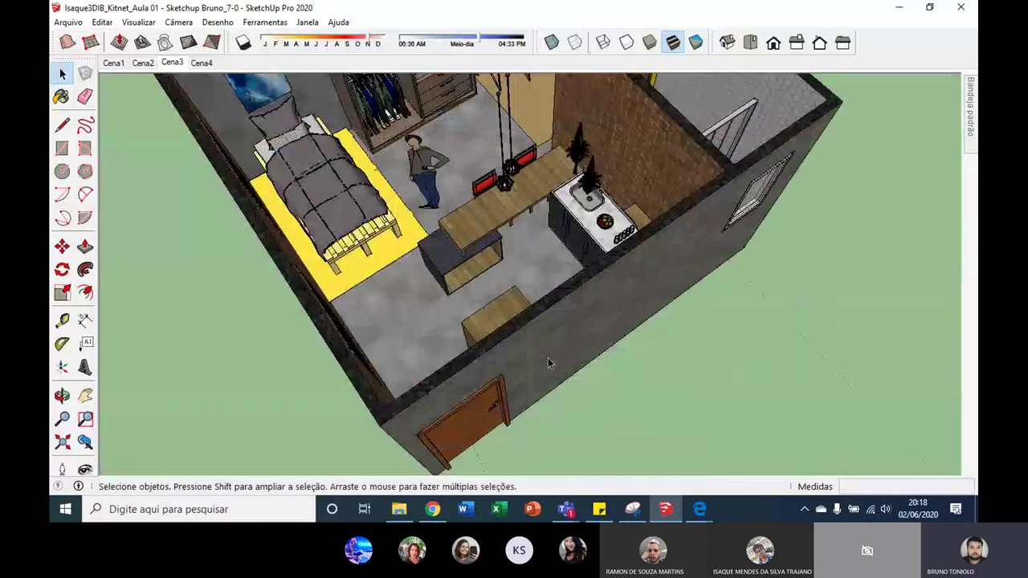
scroll(453, 293, "down", 3)
scroll(454, 294, "up", 3)
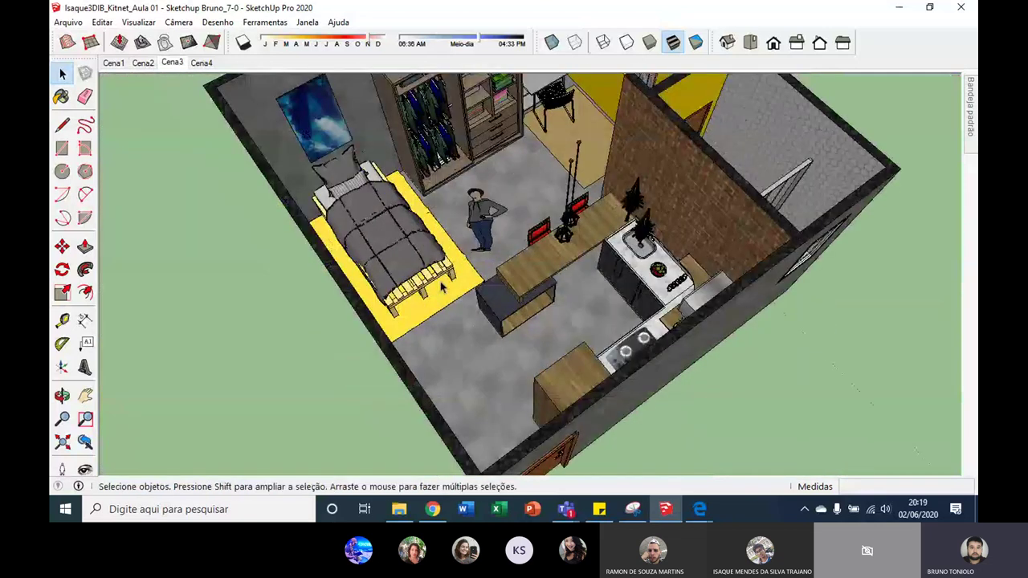
mouse_move(440, 289)
middle_mouse_down()
mouse_move(490, 293)
mouse_move(477, 224)
mouse_move(452, 207)
mouse_move(474, 193)
middle_mouse_up()
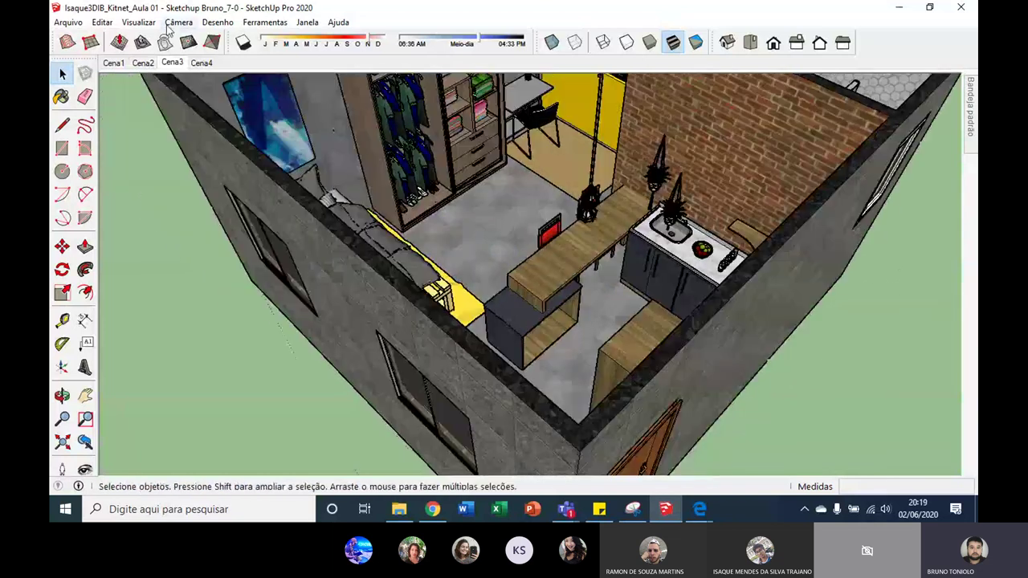
left_click(154, 25)
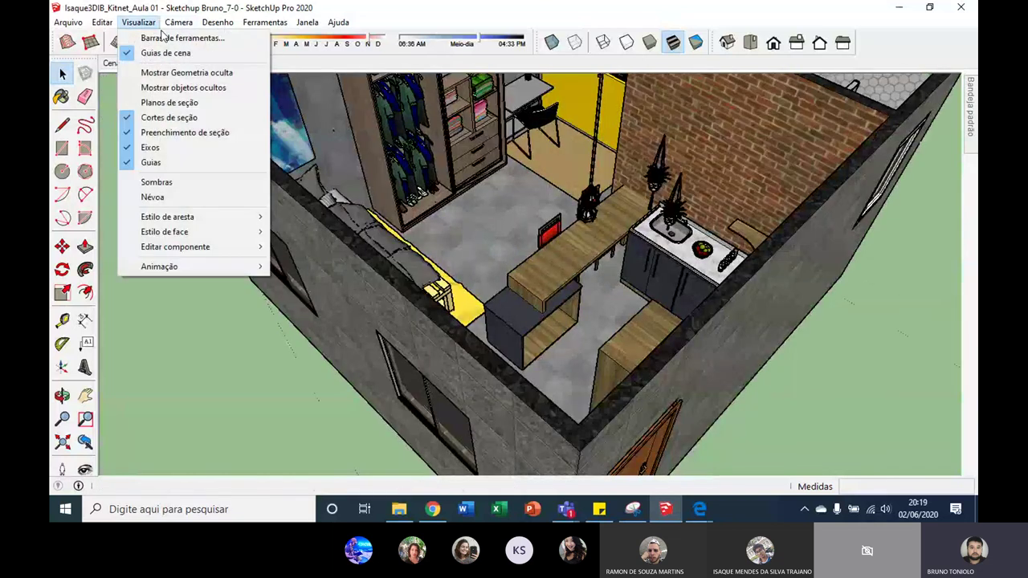
Enable the Câmera toolbar and float it in its own window.
left_click(176, 37)
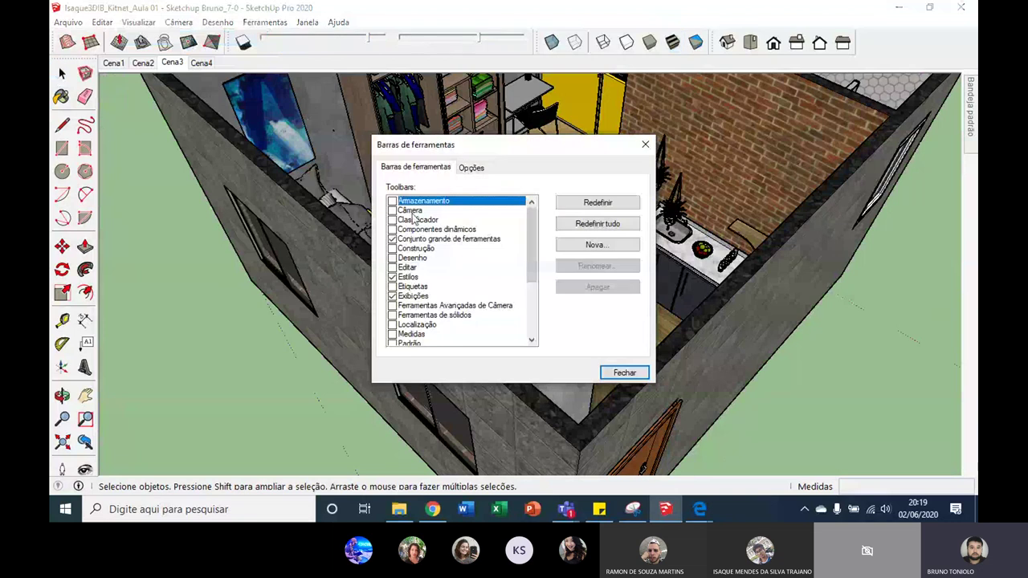
scroll(412, 219, "down", 1)
scroll(447, 238, "down", 2)
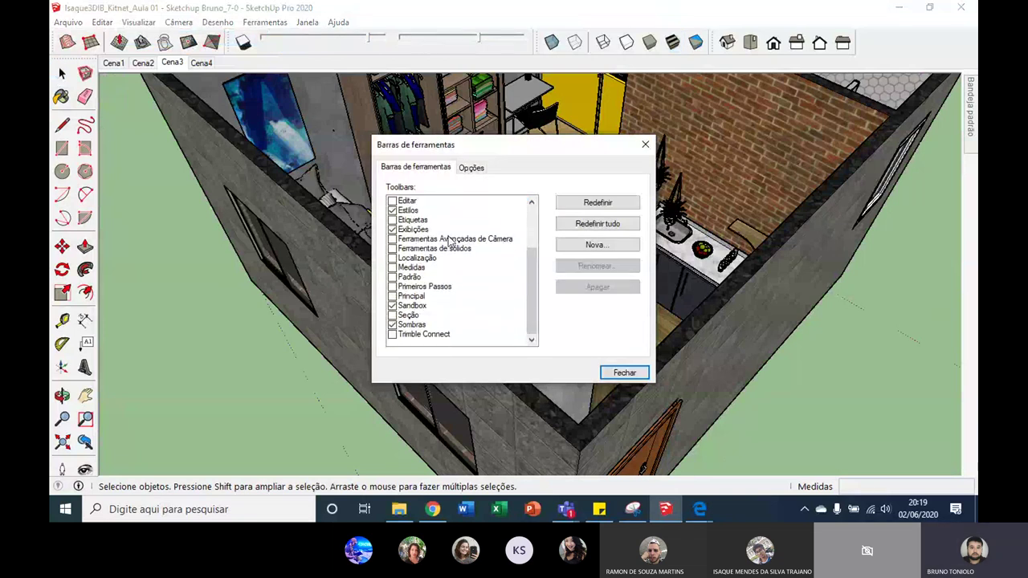
scroll(439, 256, "up", 1)
scroll(433, 252, "up", 2)
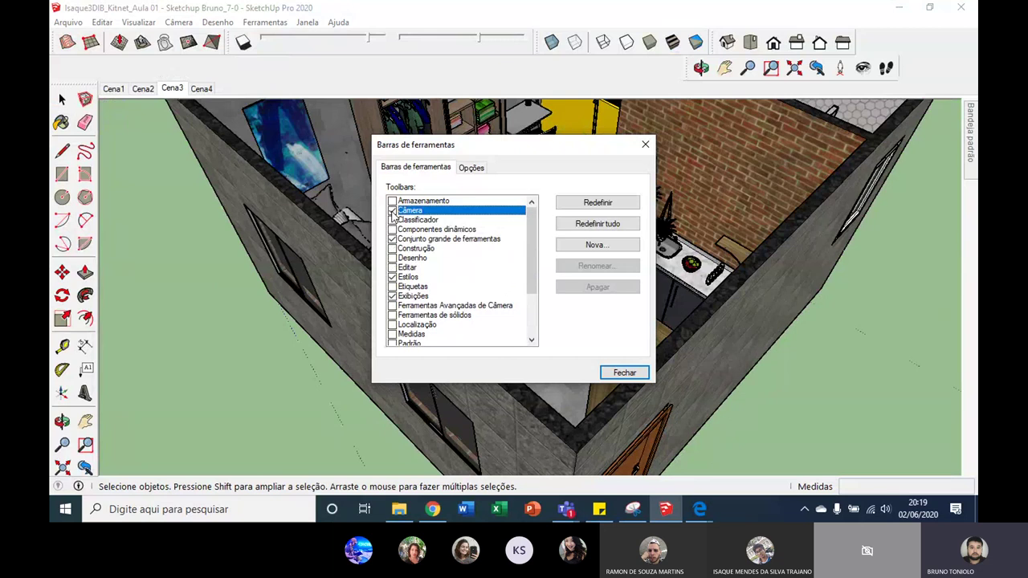
left_click(644, 145)
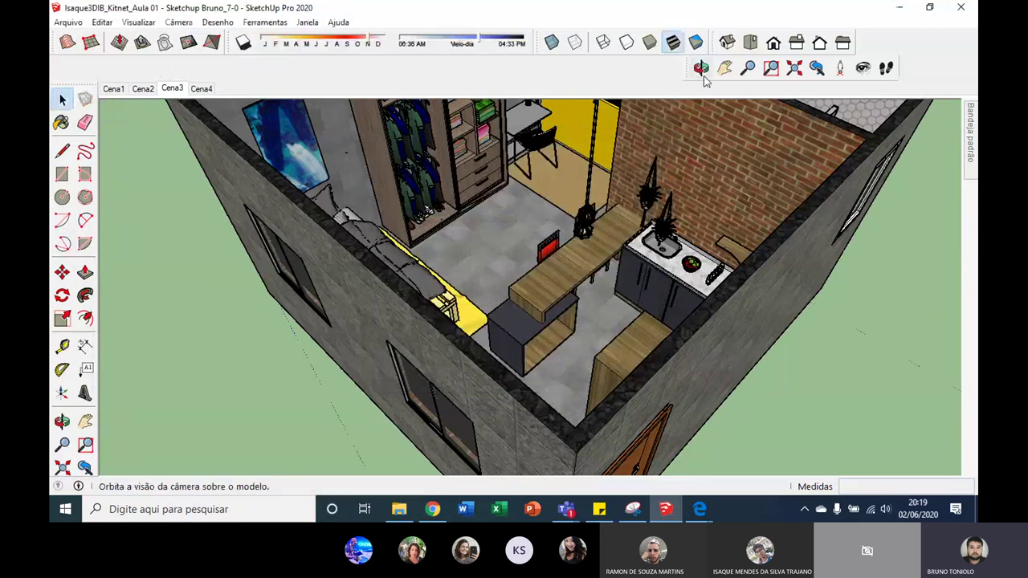
left_click_drag(686, 72, 715, 116)
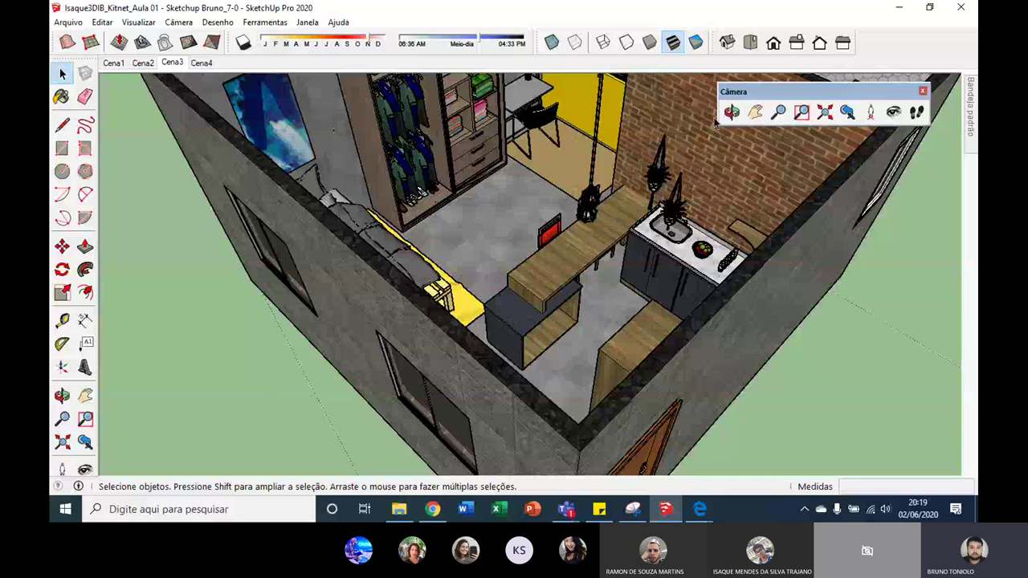
Jump through Cena4 to the Cena2 top-down view and bring up its scene menu.
left_click(201, 63)
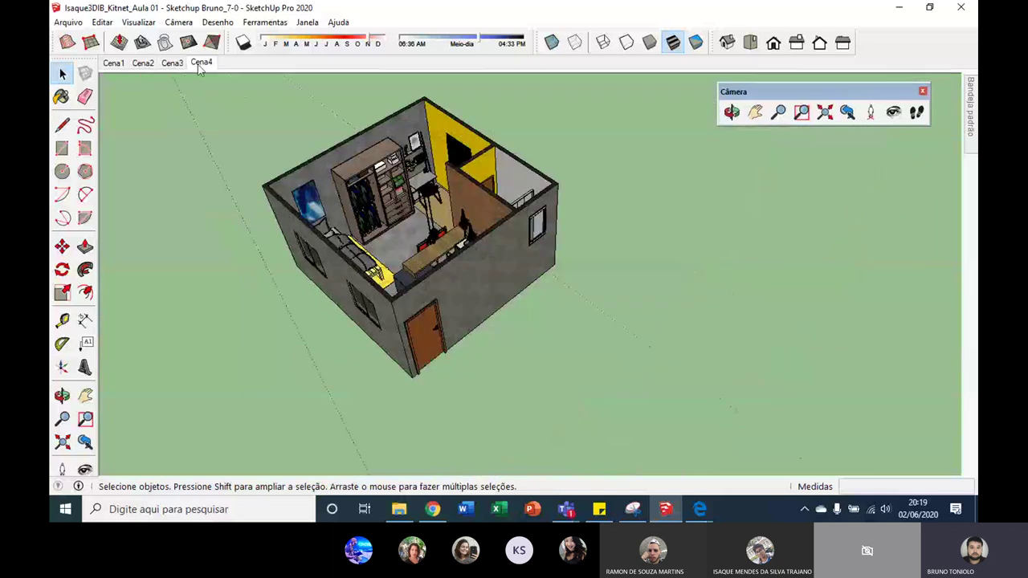
left_click(143, 63)
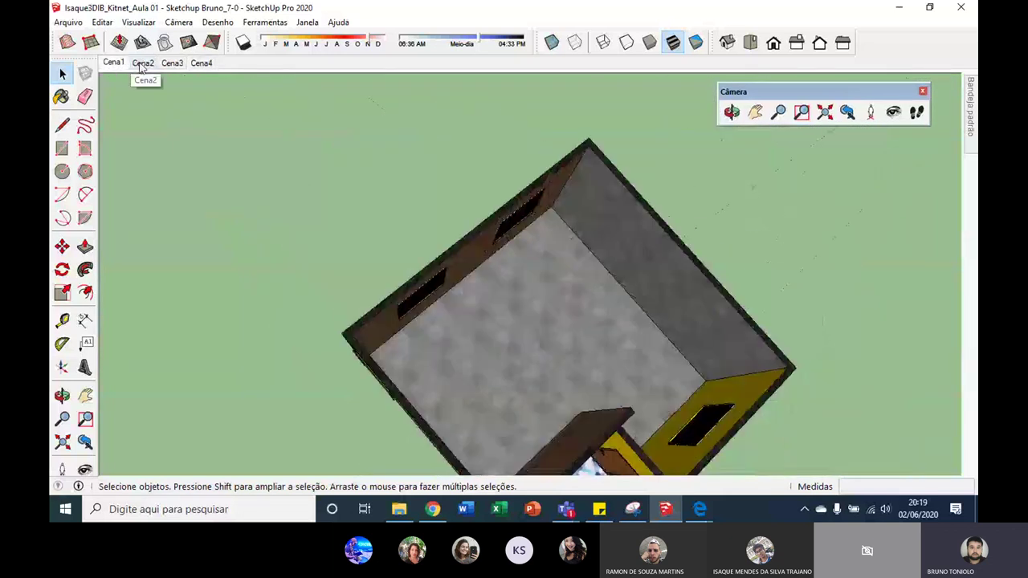
right_click(142, 64)
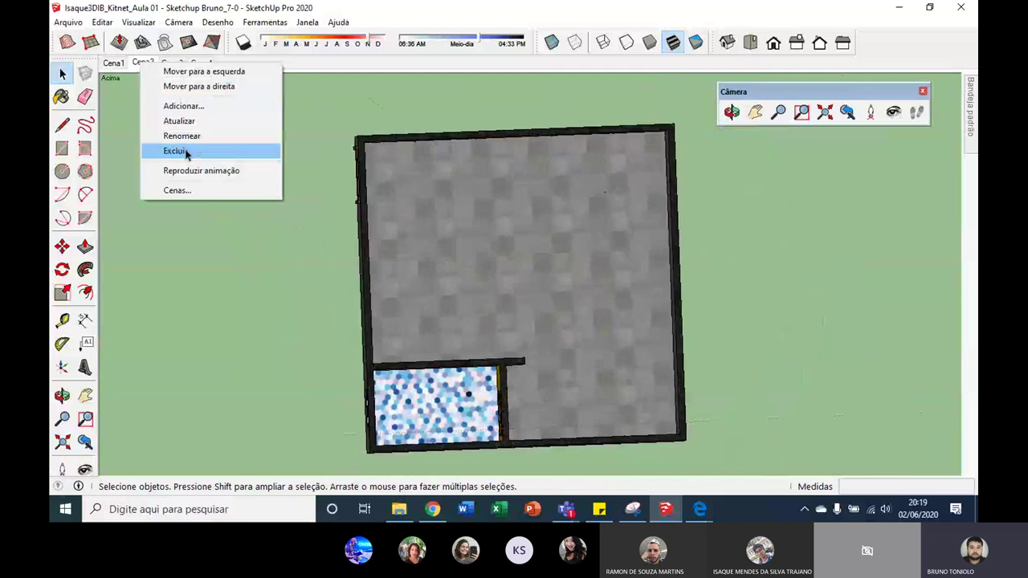
In the Cenas manager, skip thumbnail generation, select Cena1 through Cena4 and delete them.
left_click(183, 193)
left_click(586, 281)
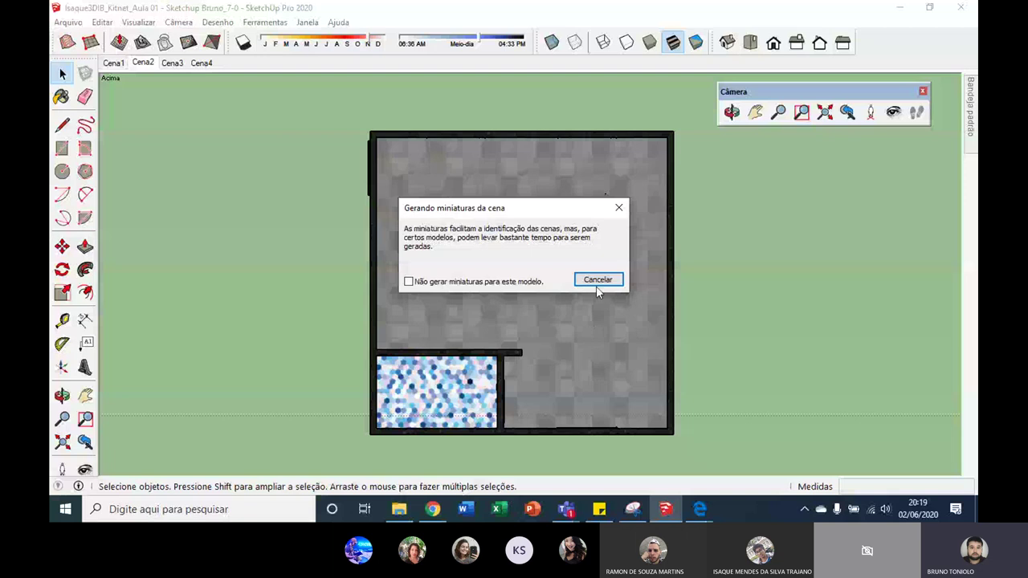
left_click(596, 283)
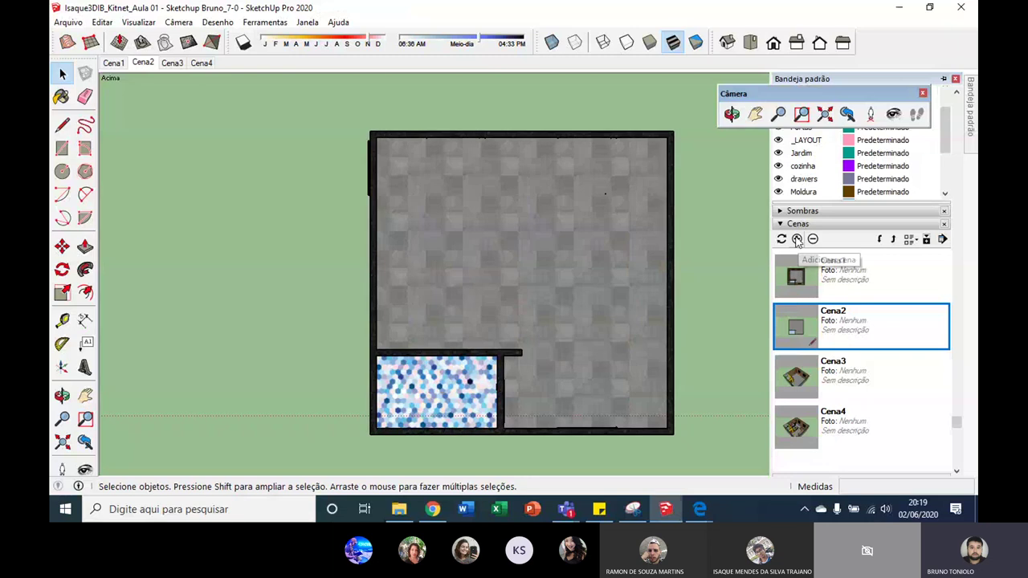
left_click(830, 283)
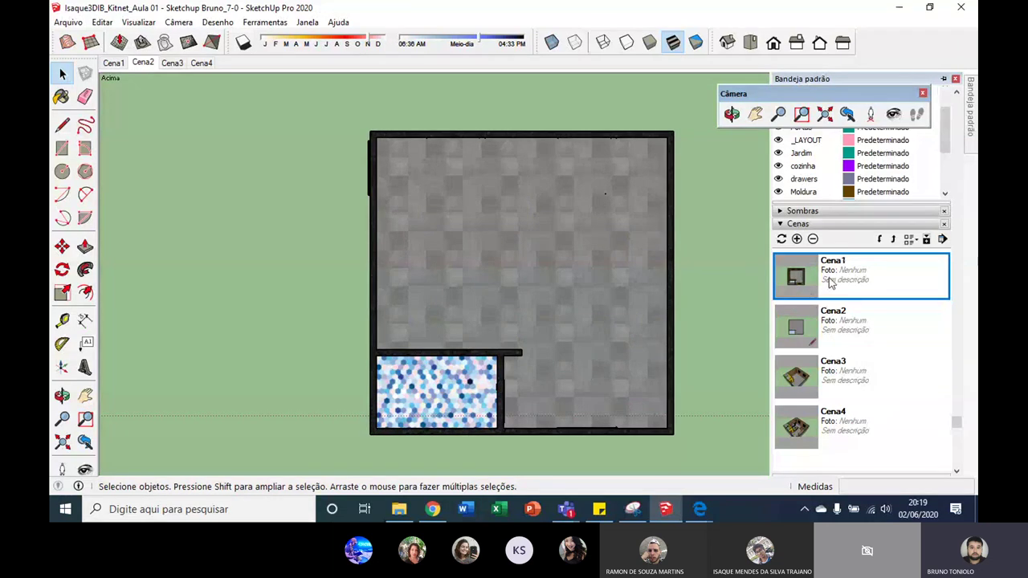
left_click(807, 426, "shift")
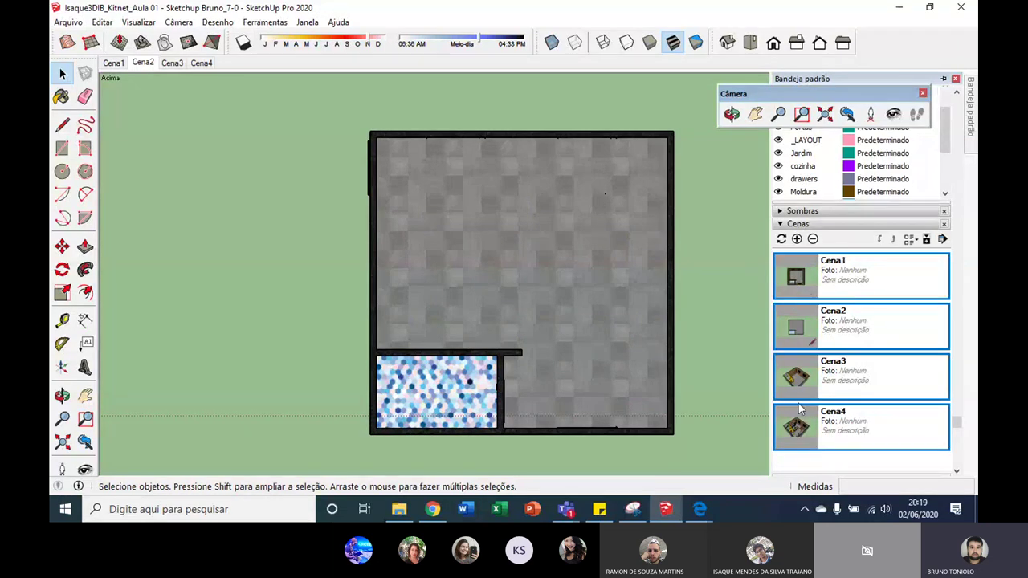
left_click(814, 240)
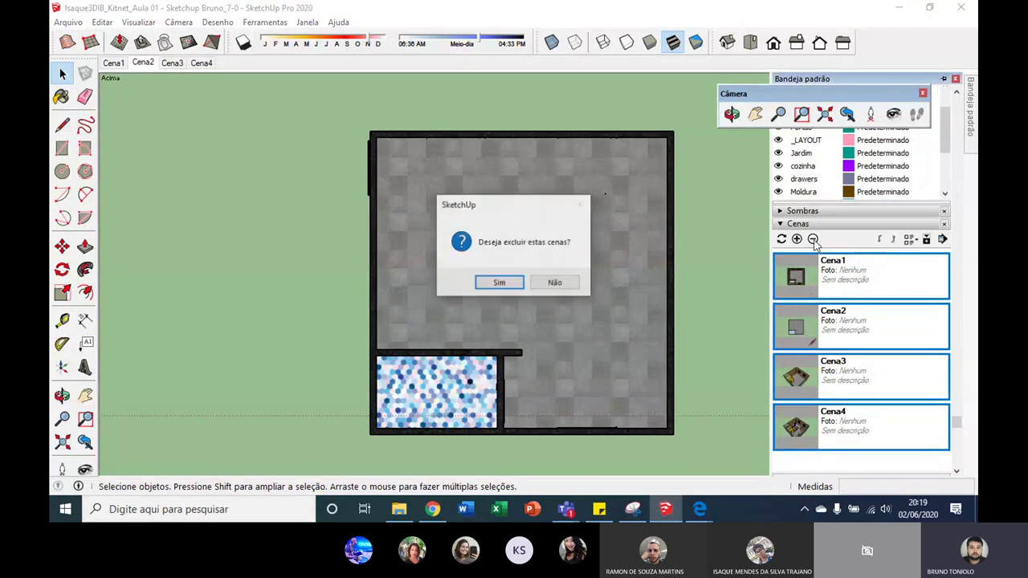
left_click(515, 284)
middle_click_drag(513, 280, 422, 264)
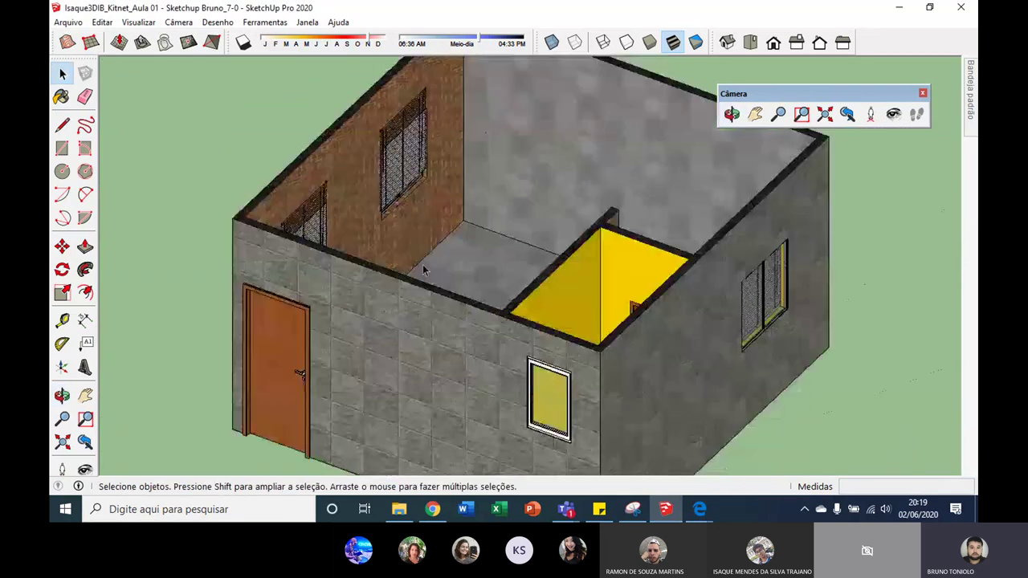
Switch the camera to perspective projection and set the standard Top view of the house.
left_click(179, 21)
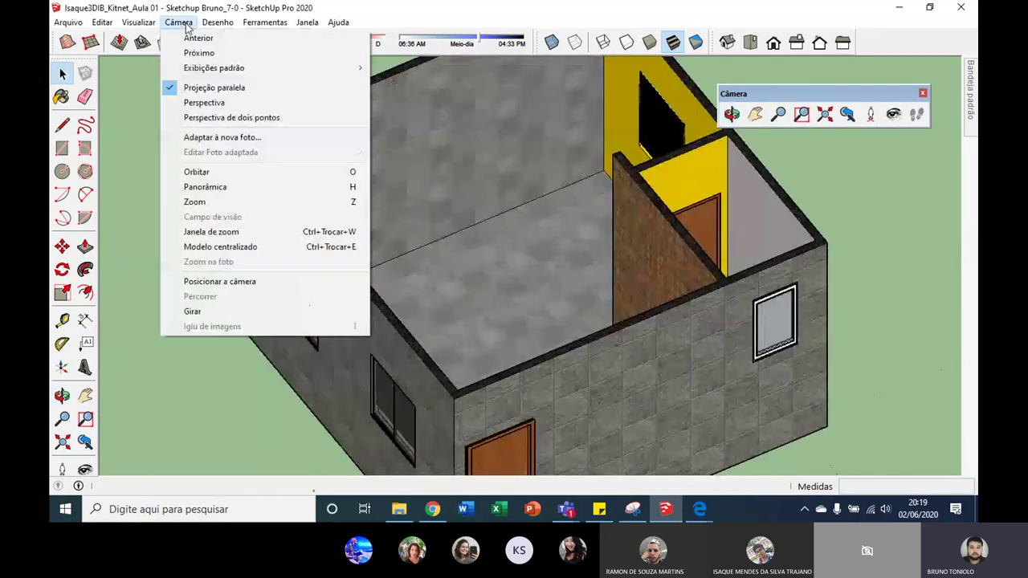
left_click(215, 103)
mouse_move(599, 248)
middle_mouse_down()
mouse_move(680, 295)
mouse_move(565, 348)
middle_mouse_up()
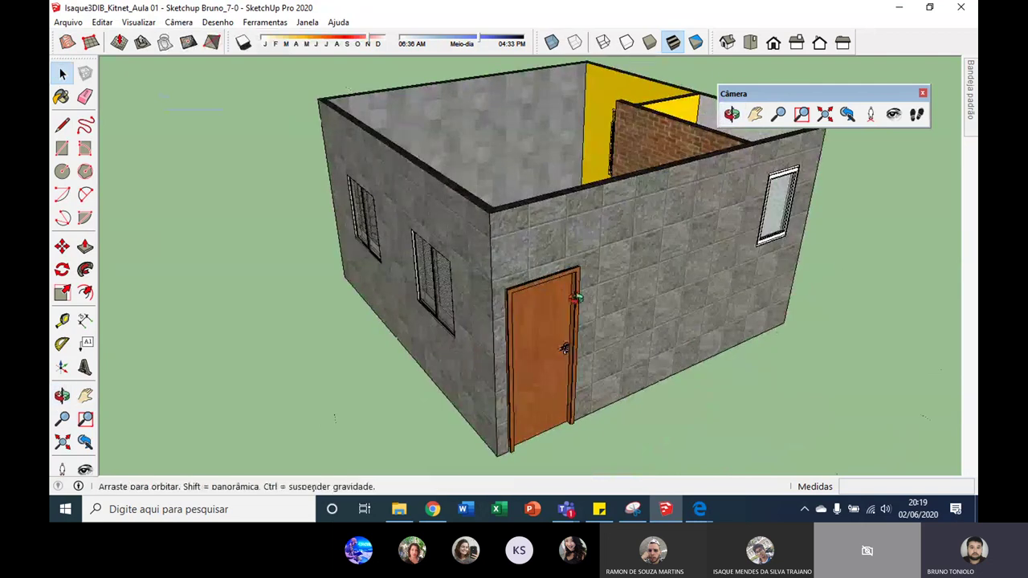
left_click(727, 41)
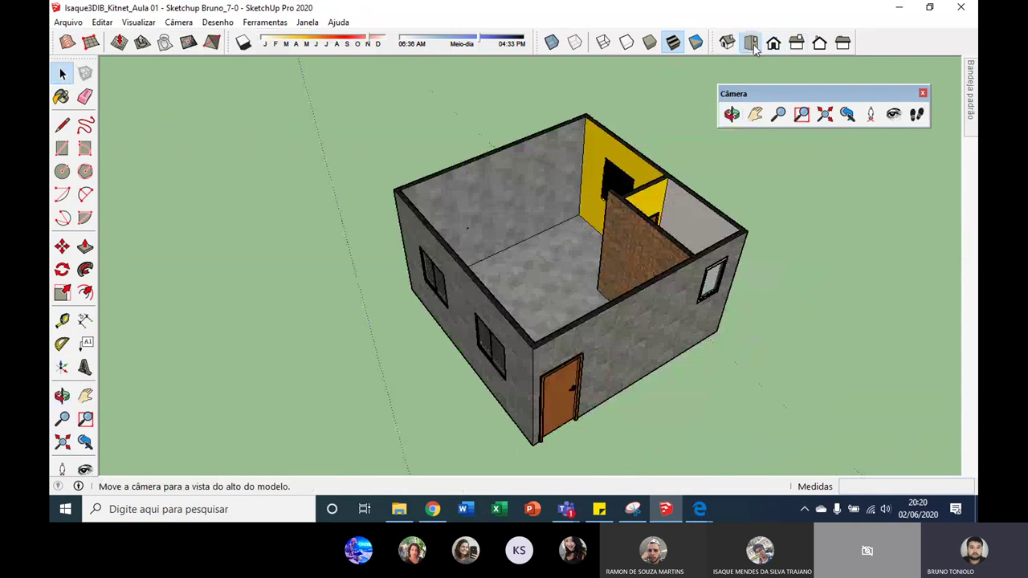
left_click(750, 42)
Tilt the top view slightly and show the Scenes tray.
key("o")
left_click_drag(541, 255, 537, 254)
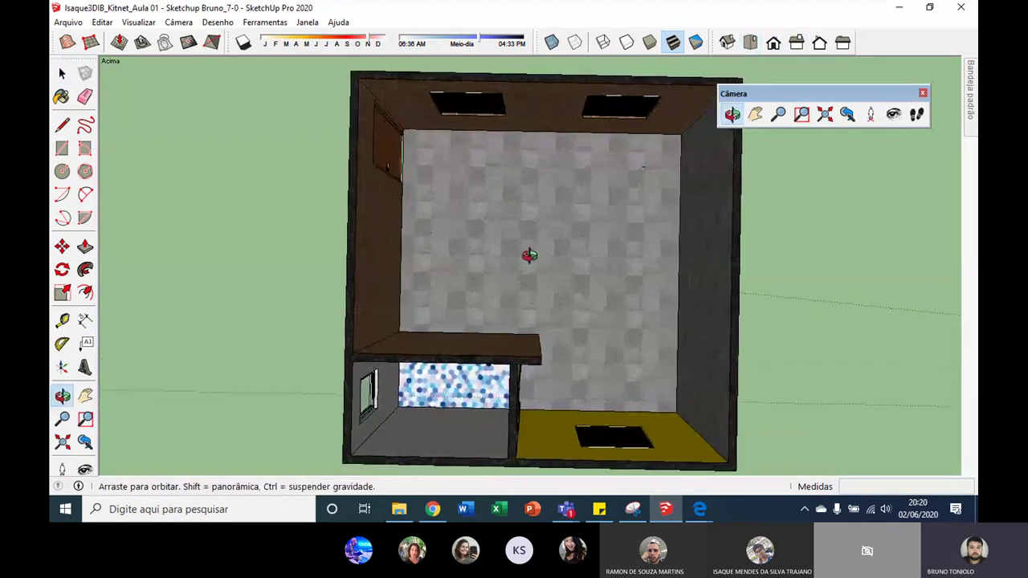
key("space")
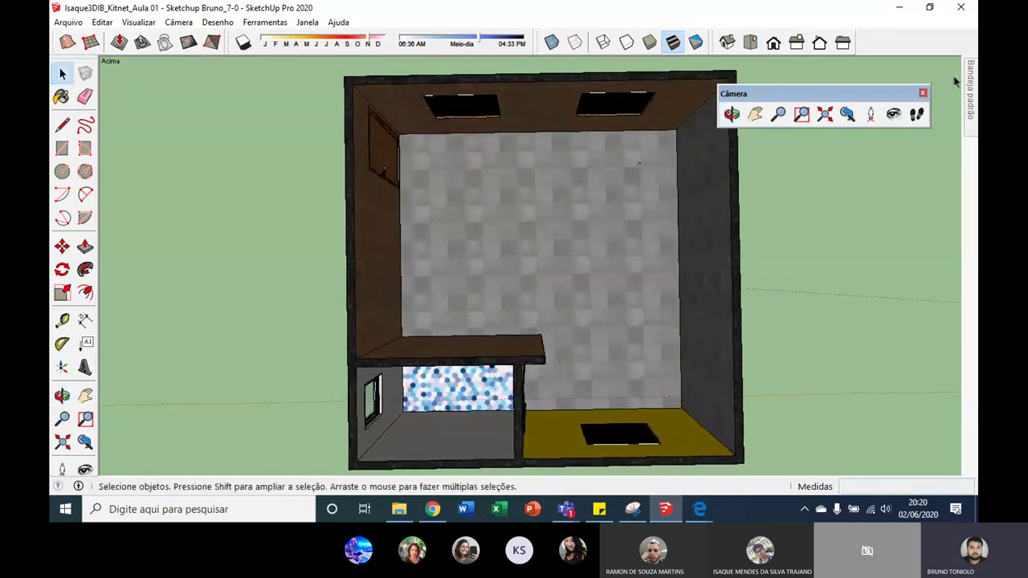
left_click(970, 84)
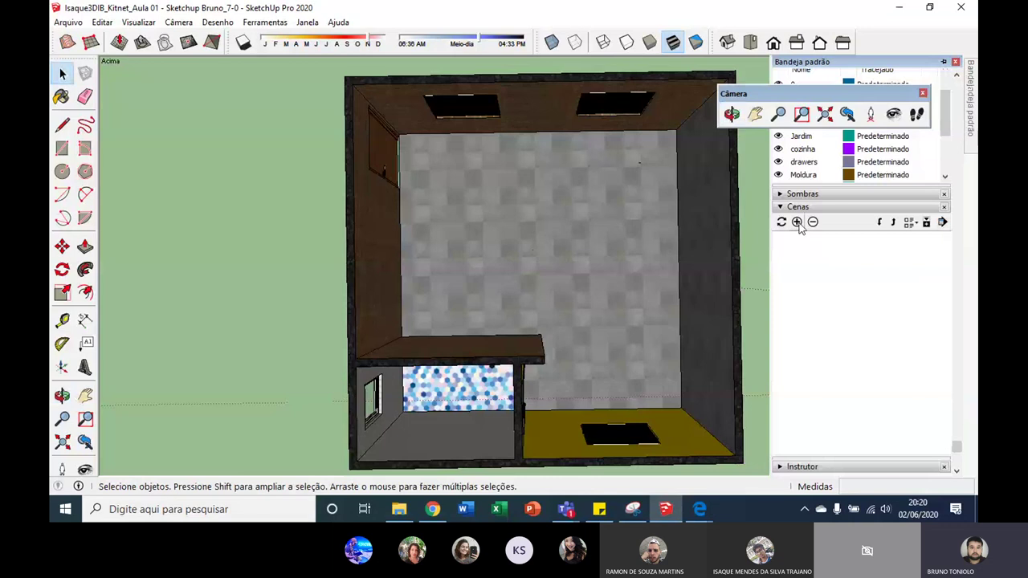
Add the top-down plan as Cena1, then orbit to a tilted 3D overview and add it as Cena2.
left_click(798, 223)
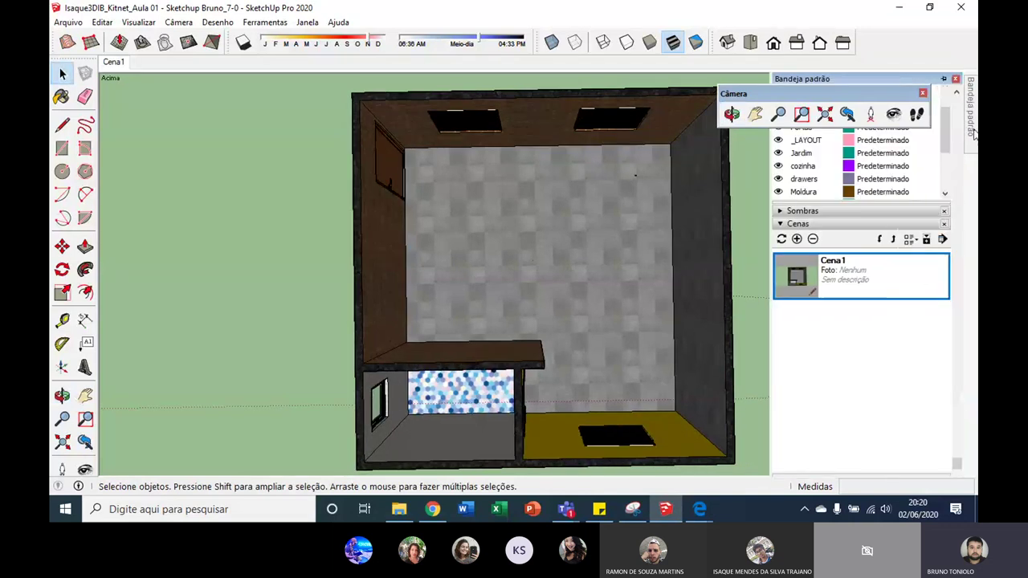
mouse_move(485, 287)
middle_mouse_down()
mouse_move(604, 159)
mouse_move(505, 253)
mouse_move(512, 240)
mouse_move(523, 324)
mouse_move(688, 186)
middle_mouse_up()
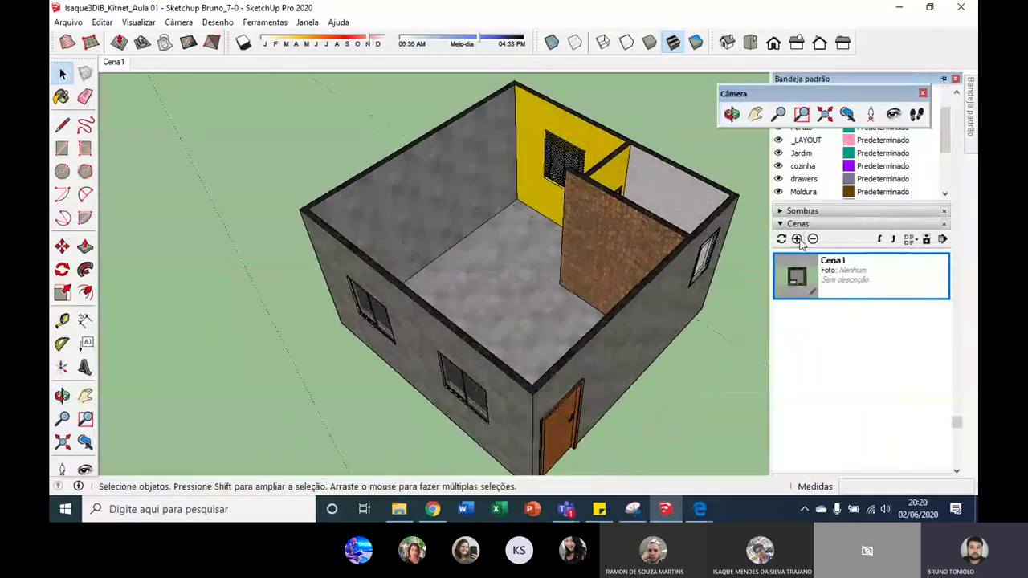
left_click(796, 240)
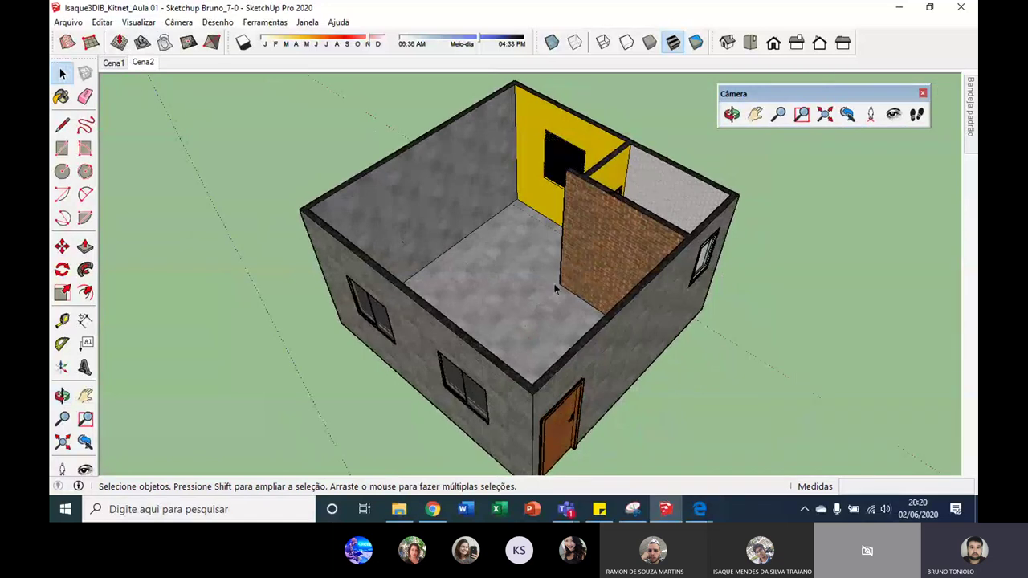
Position the camera on the room floor at 1,68 m eye height facing the grey wall, saved as Cena3.
left_click(871, 117)
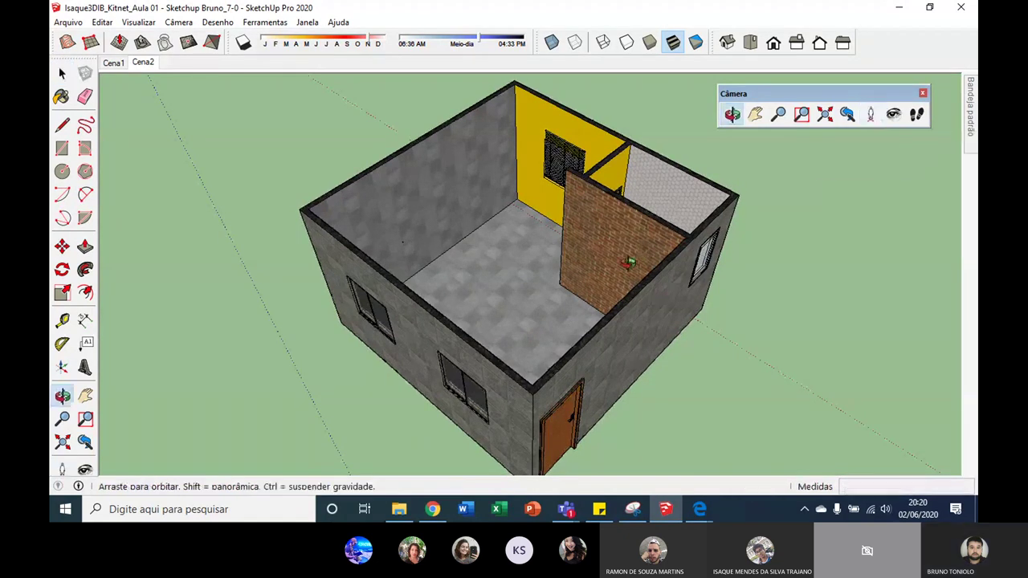
middle_click_drag(633, 263, 528, 414)
left_click(529, 413)
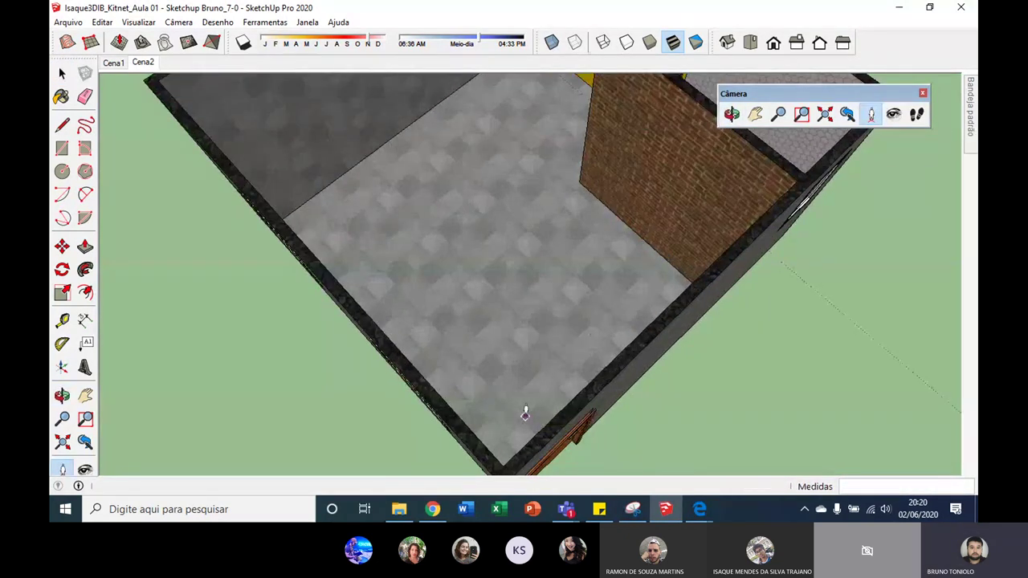
type("1,68")
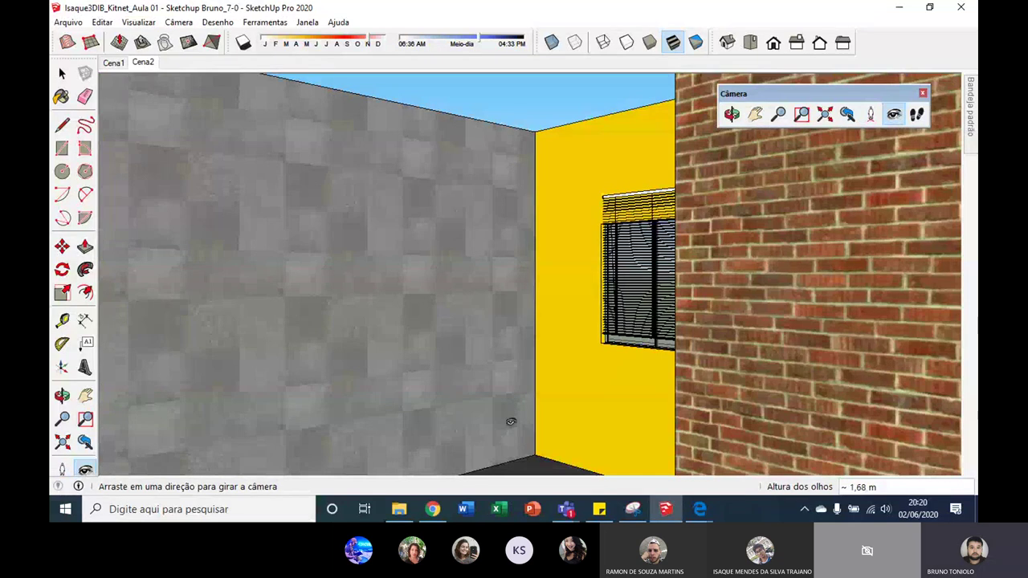
key("Return")
mouse_move(501, 414)
left_mouse_down()
mouse_move(450, 342)
mouse_move(523, 292)
left_mouse_up()
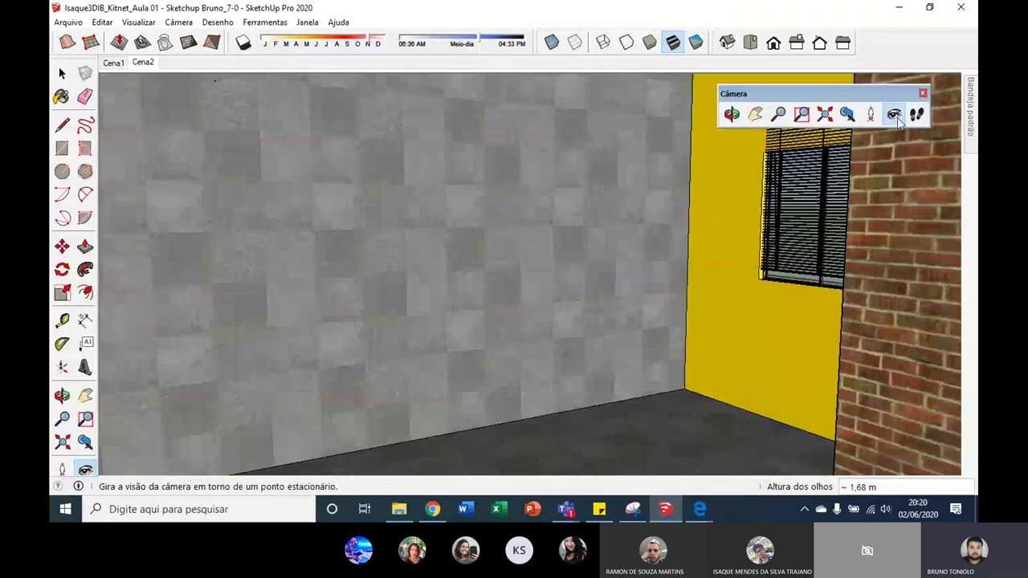
mouse_move(755, 189)
left_mouse_down()
mouse_move(551, 310)
mouse_move(441, 321)
mouse_move(465, 351)
mouse_move(423, 344)
left_mouse_up()
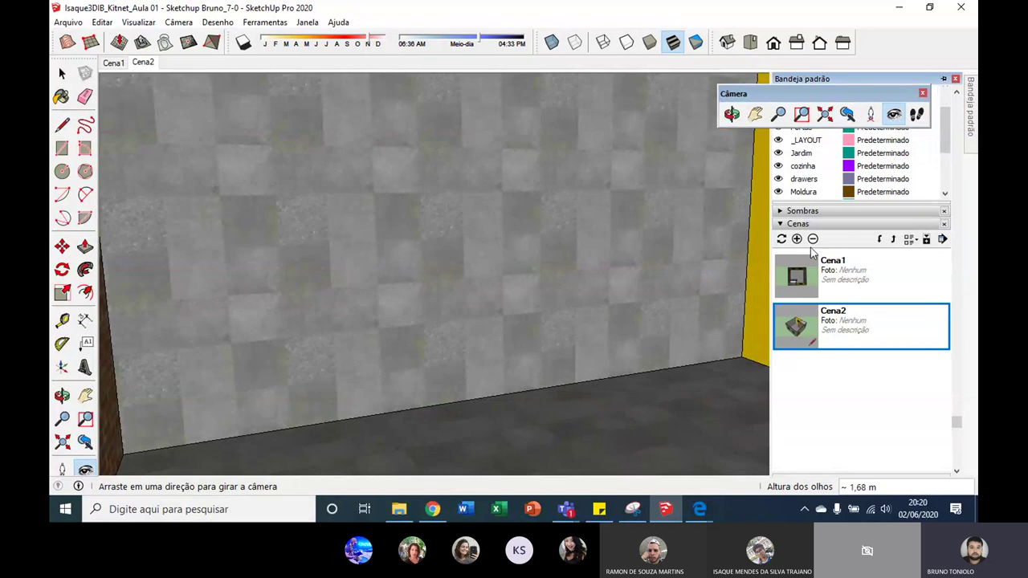
left_click(798, 239)
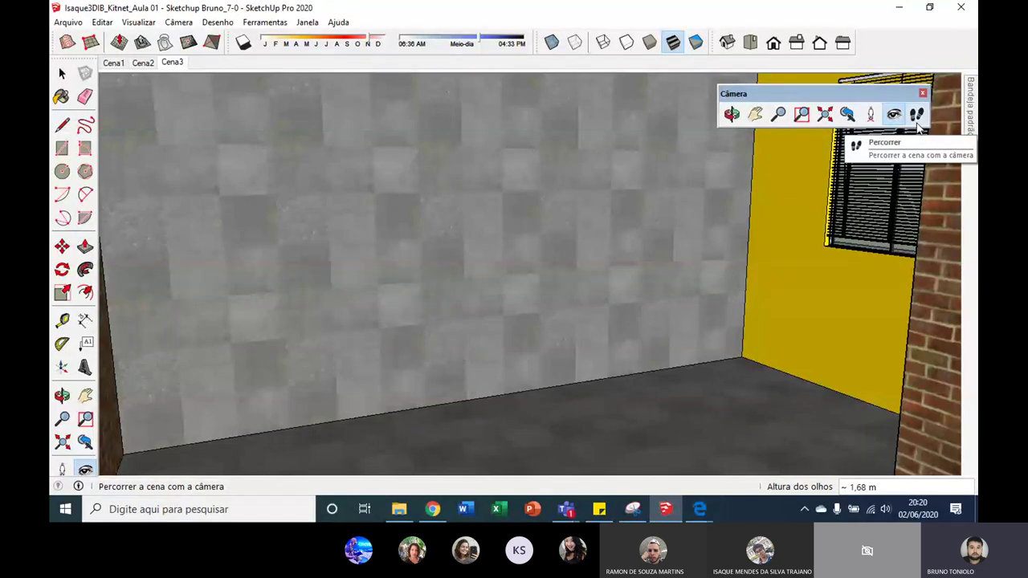
Walk toward the window corner, save that view as Cena4, then turn to face the yellow wall.
left_click(917, 117)
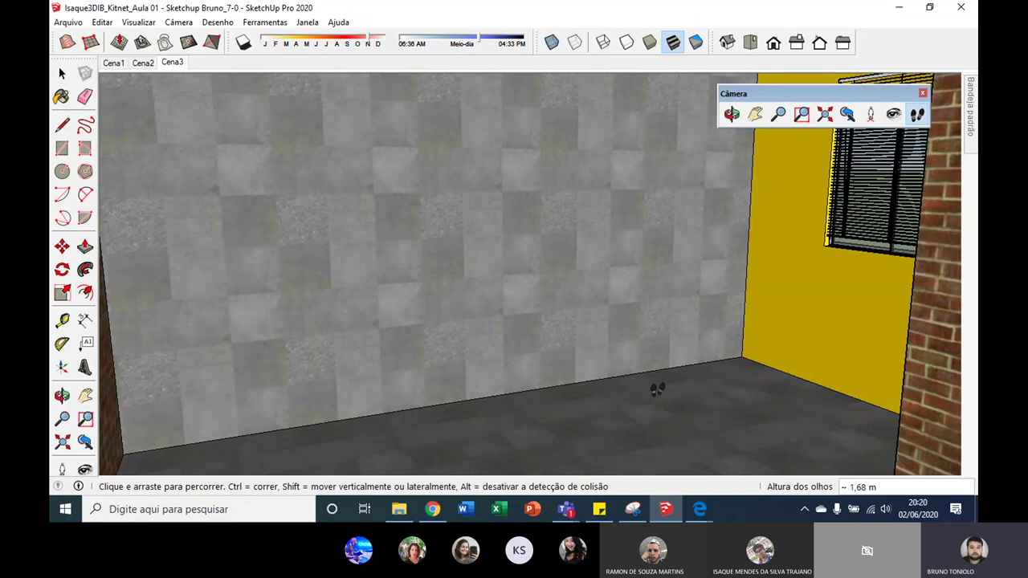
left_click_drag(641, 442, 704, 430)
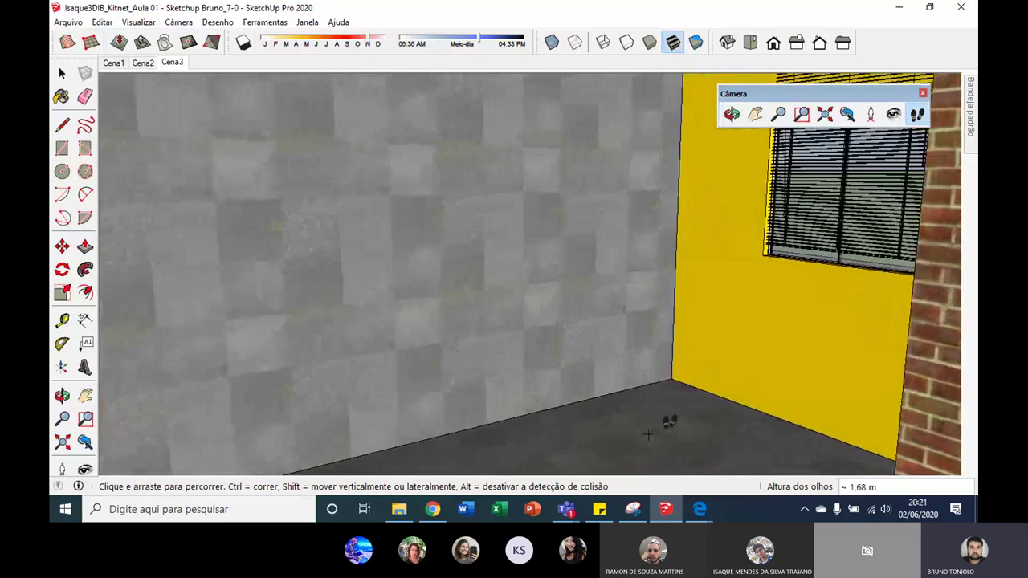
left_click_drag(704, 430, 669, 422)
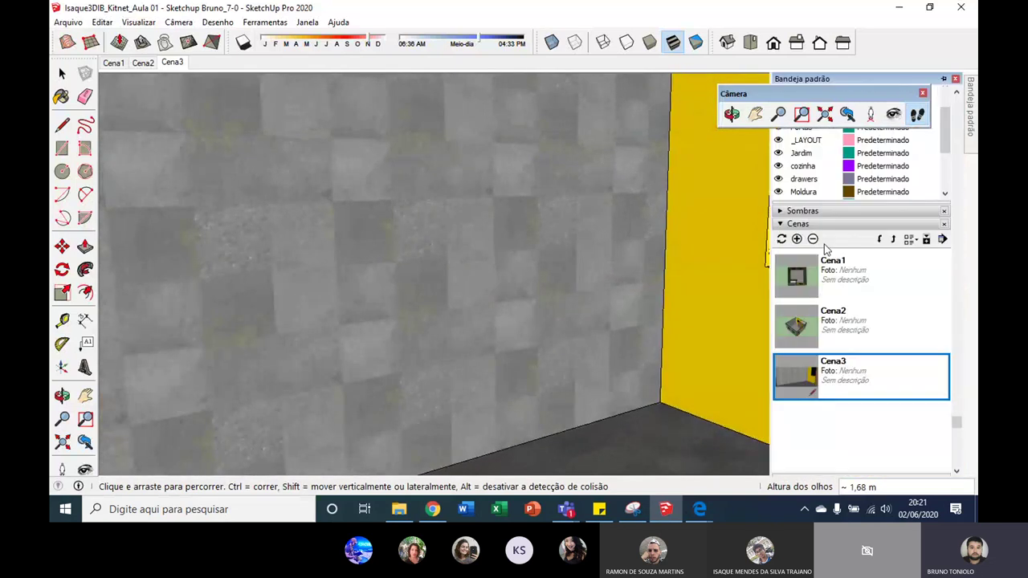
left_click(797, 240)
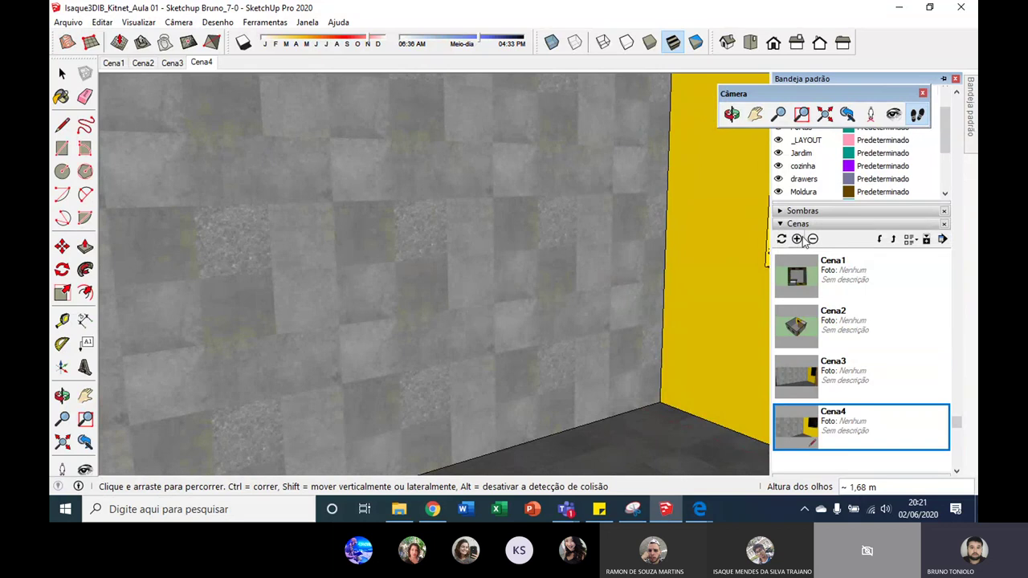
left_click(893, 117)
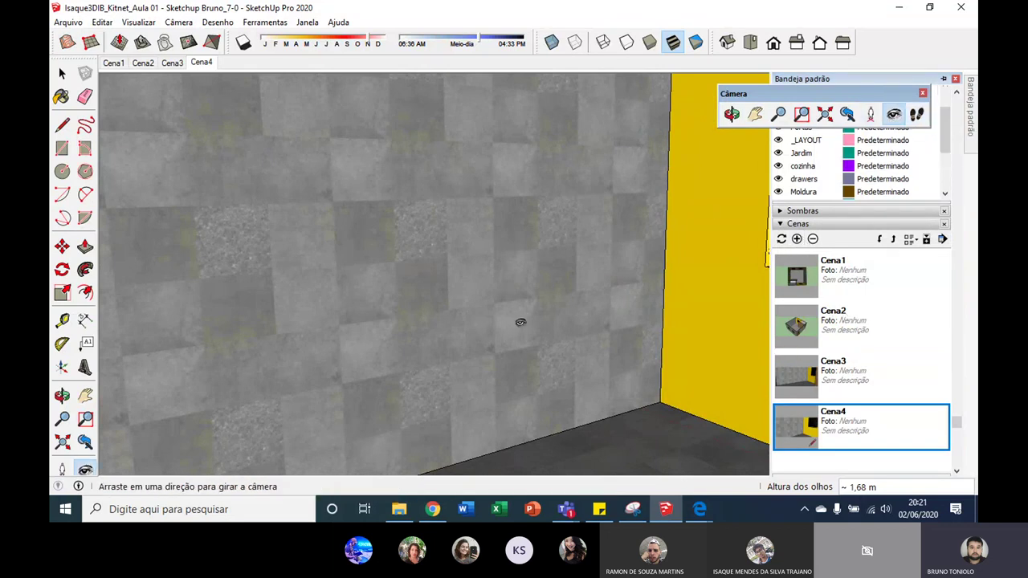
mouse_move(688, 286)
left_mouse_down()
mouse_move(665, 280)
mouse_move(894, 289)
mouse_move(872, 177)
left_mouse_up()
Save the yellow-wall view as Cena5, then walk toward the window and save Cena6.
right_click(206, 63)
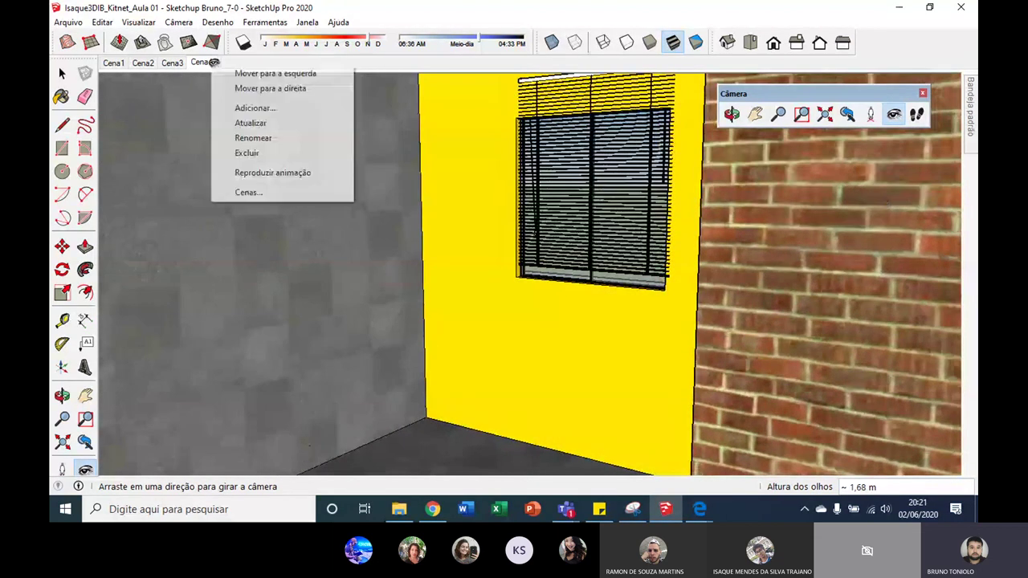
left_click(245, 106)
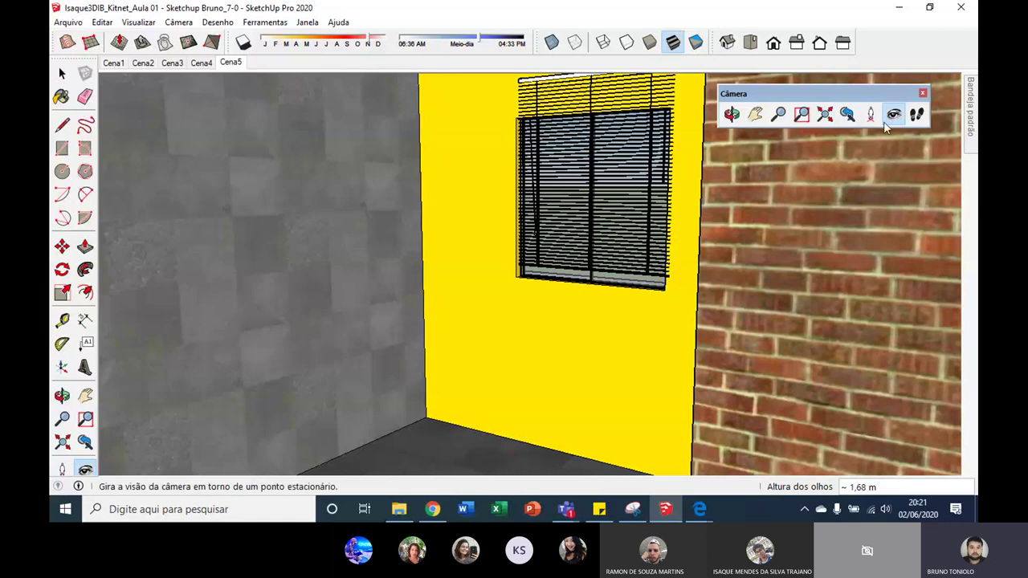
left_click(916, 117)
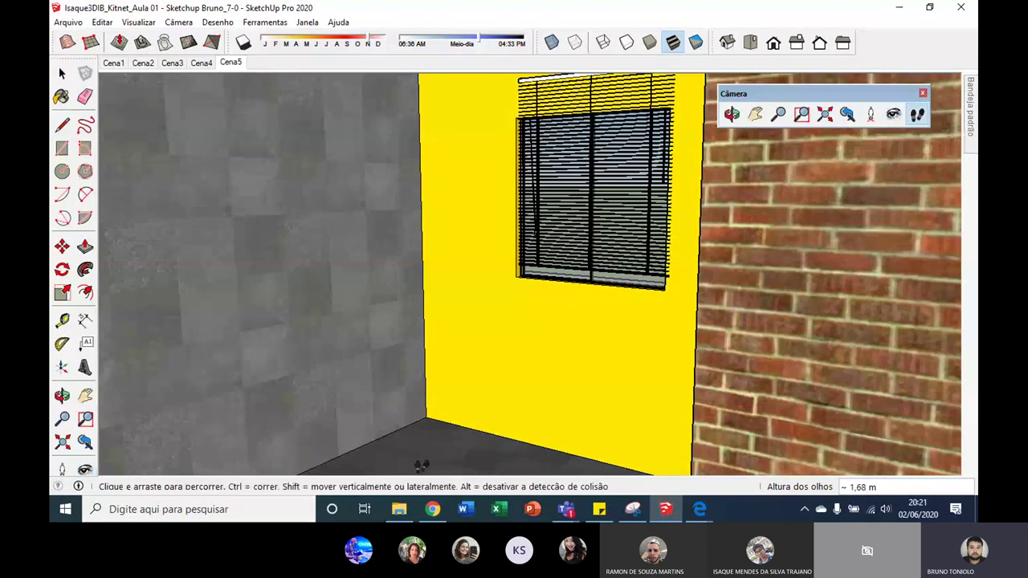
mouse_move(419, 465)
left_mouse_down()
mouse_move(433, 458)
mouse_move(407, 456)
mouse_move(423, 453)
left_mouse_up()
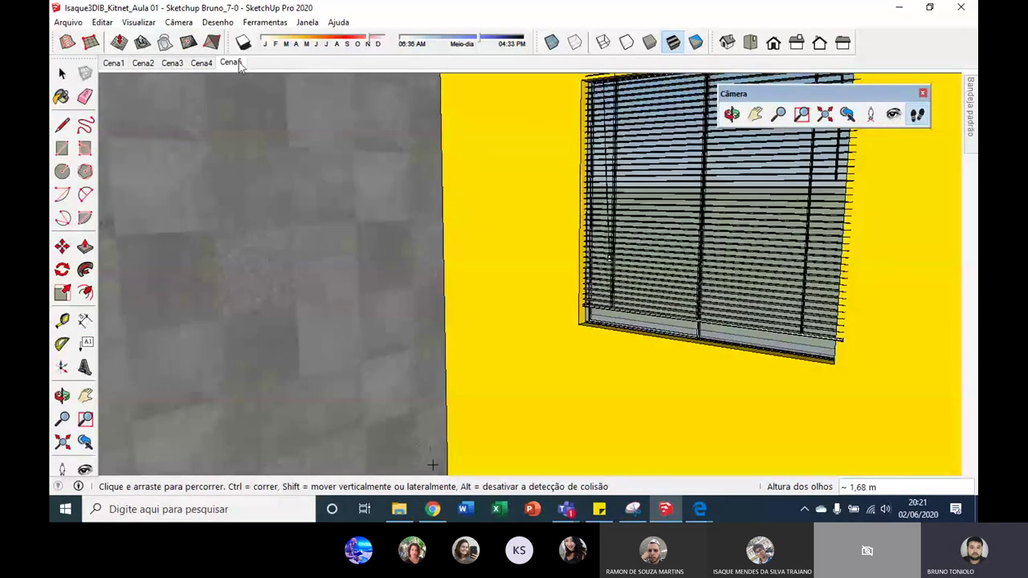
right_click(238, 68)
left_click(268, 104)
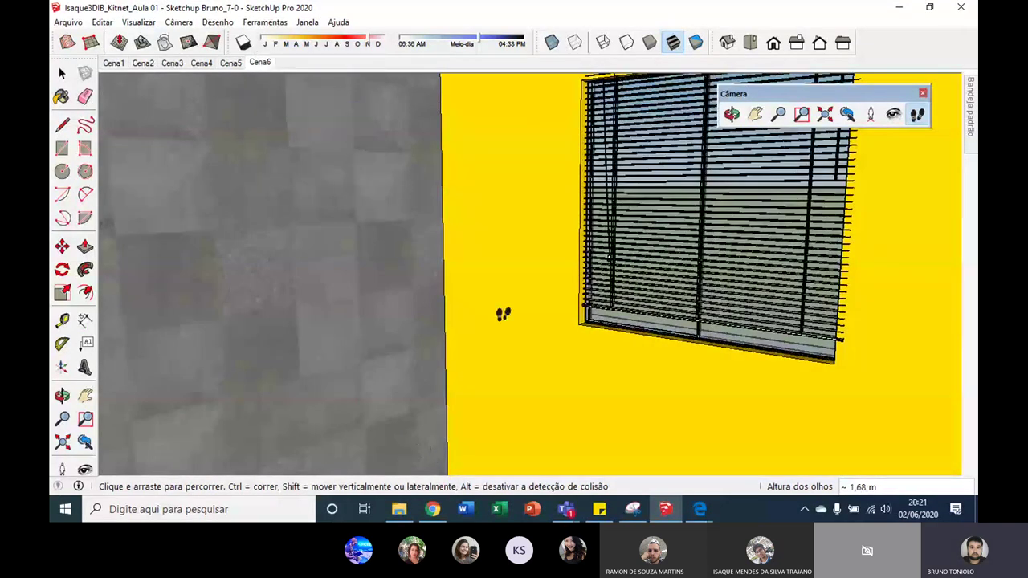
Turn the camera toward the brick wall and save that view as Cena7.
left_click(891, 117)
left_click_drag(864, 257, 449, 141)
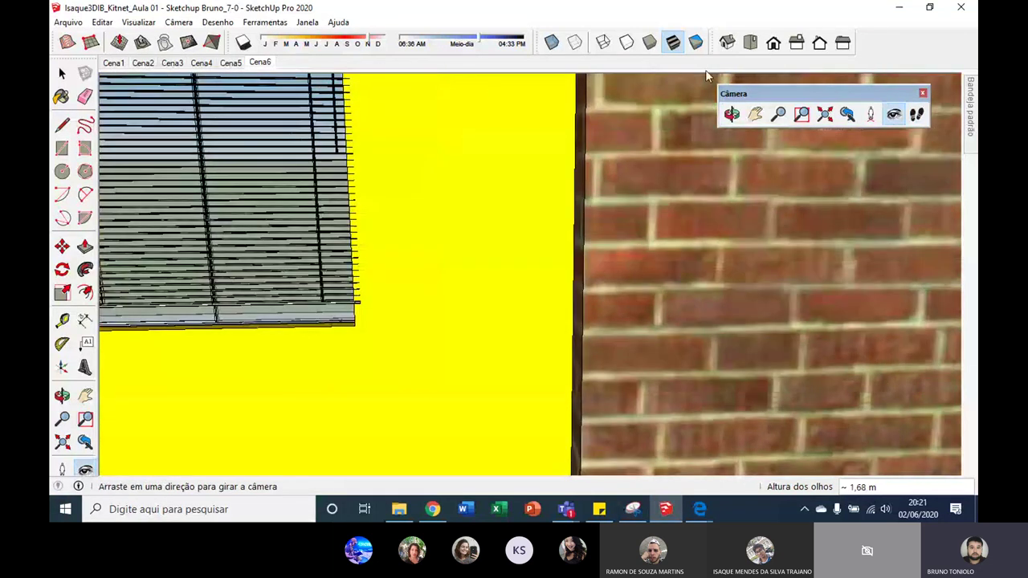
right_click(265, 69)
left_click(305, 107)
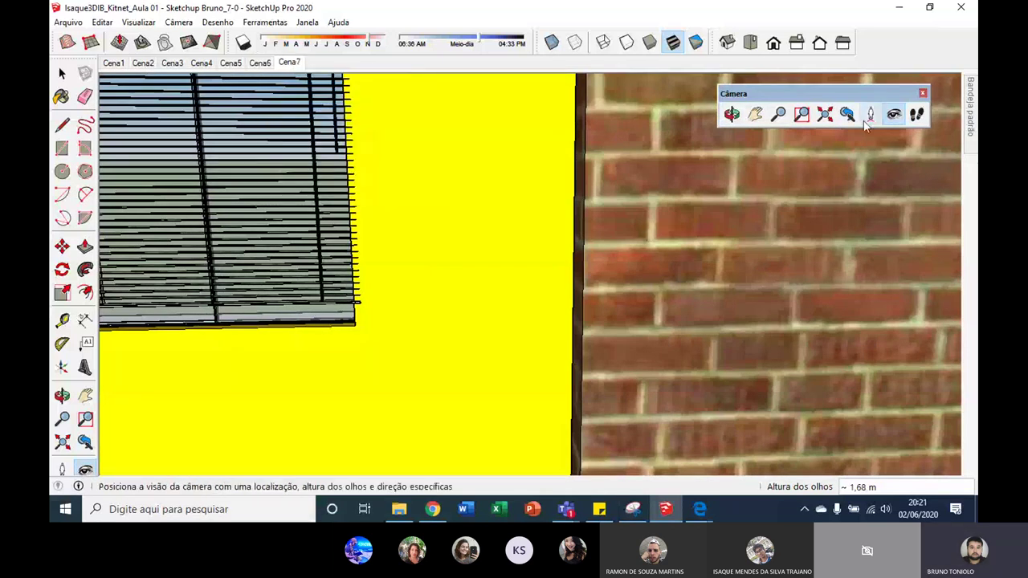
Frame a close eye-level view of the window blinds and save it as Cena8.
left_click(916, 114)
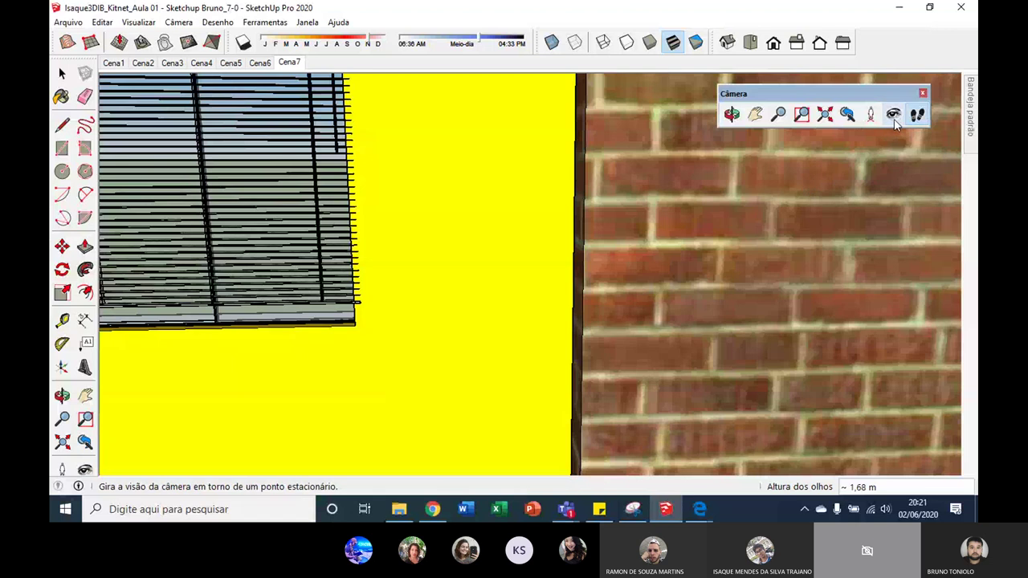
left_click(892, 114)
left_click_drag(241, 329, 51, 344)
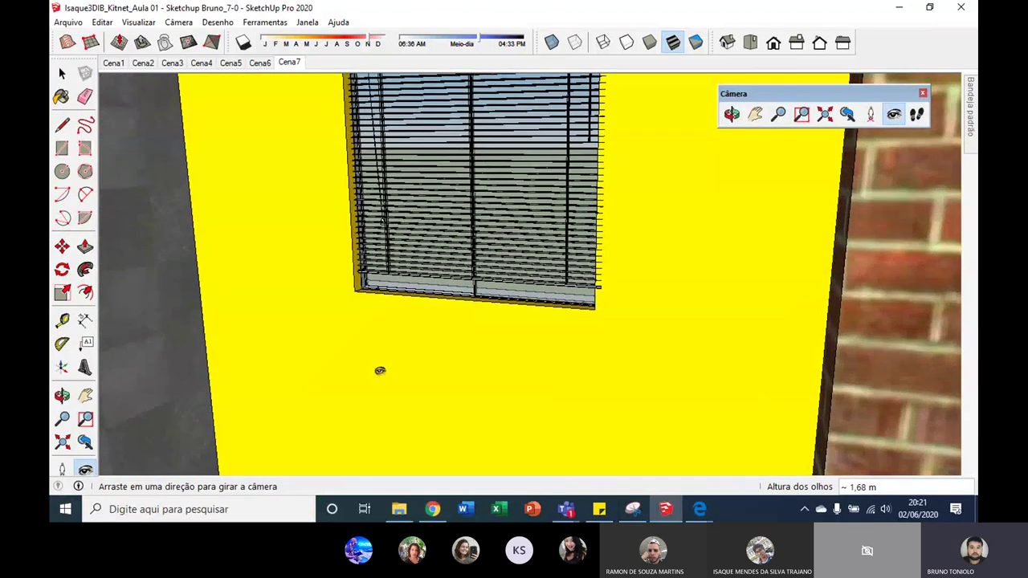
left_click_drag(378, 367, 265, 369)
left_click(916, 114)
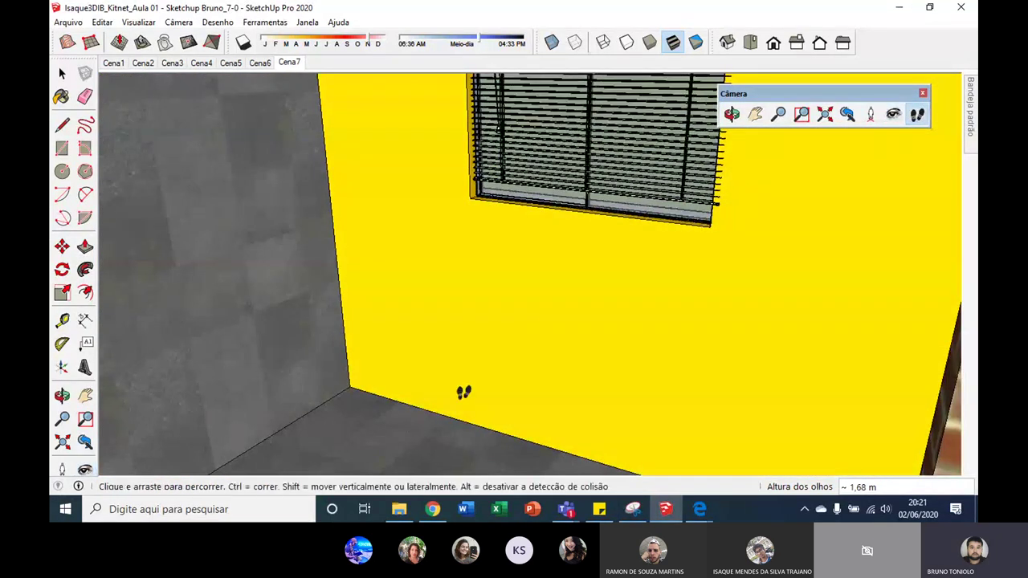
left_click_drag(417, 428, 377, 387)
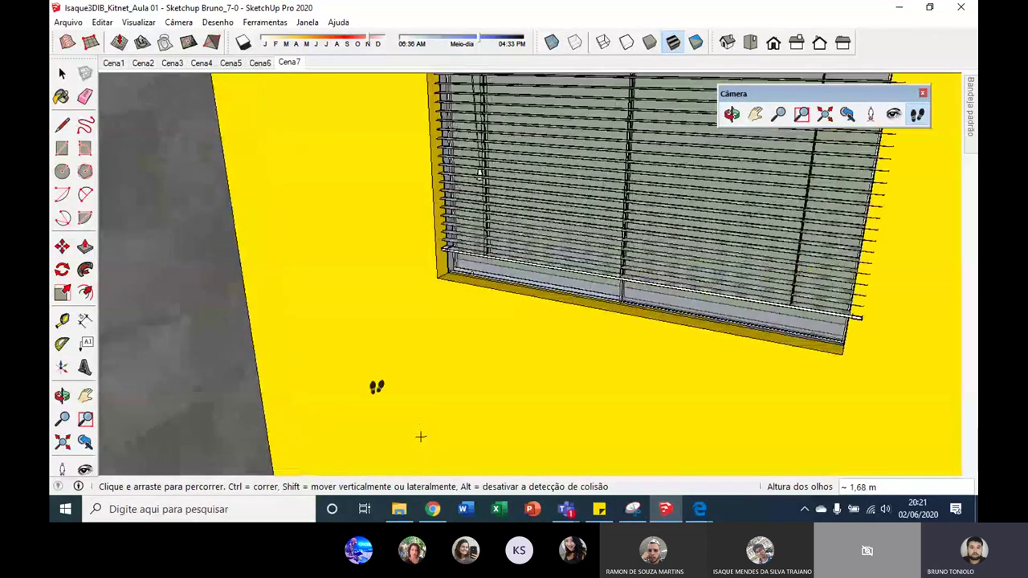
right_click(289, 63)
left_click(321, 110)
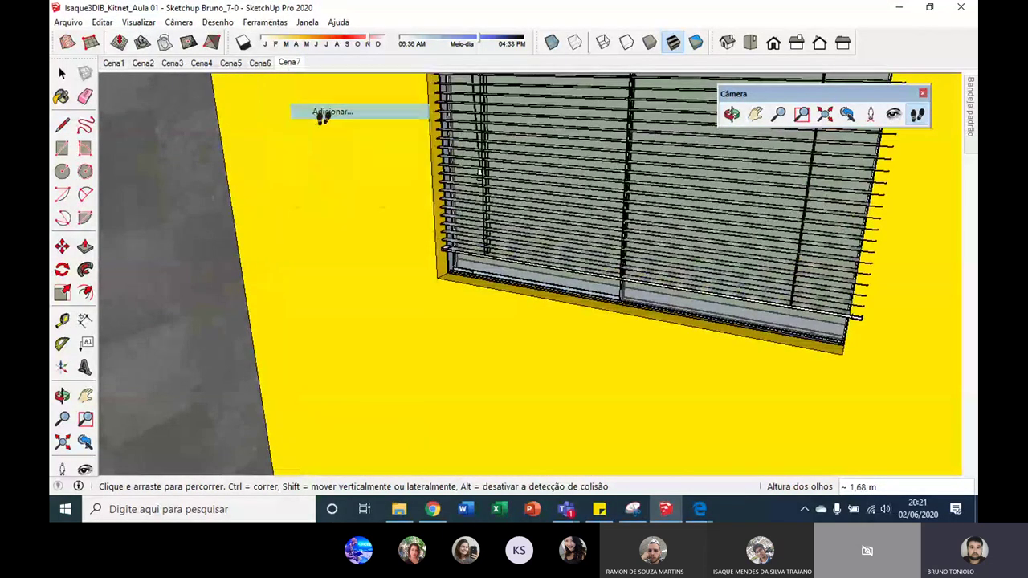
Turn to face the wooden door, save it as Cena9, then return to Cena1.
left_click(894, 114)
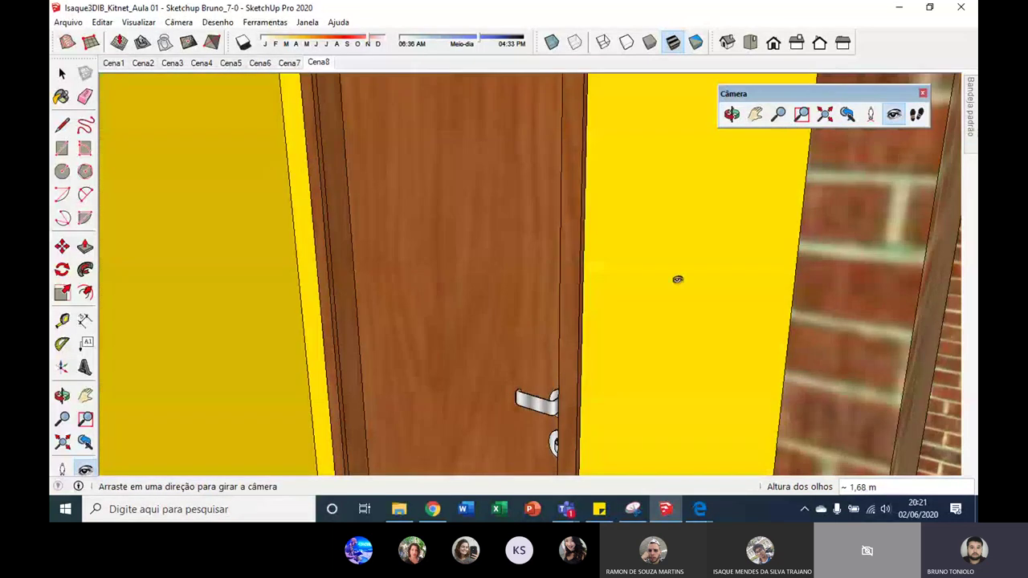
mouse_move(677, 347)
left_mouse_down()
mouse_move(575, 350)
mouse_move(530, 337)
left_mouse_up()
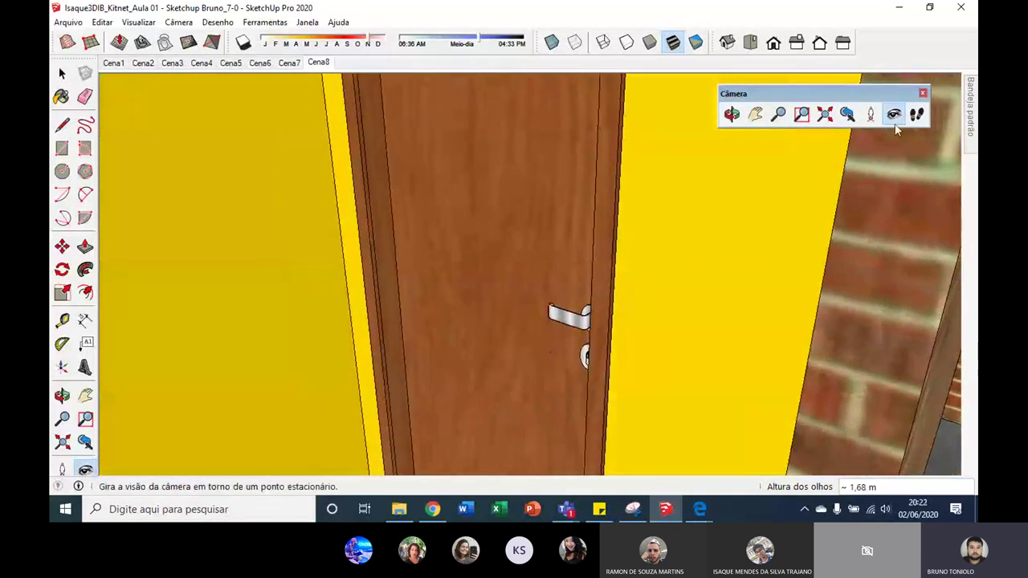
right_click(319, 65)
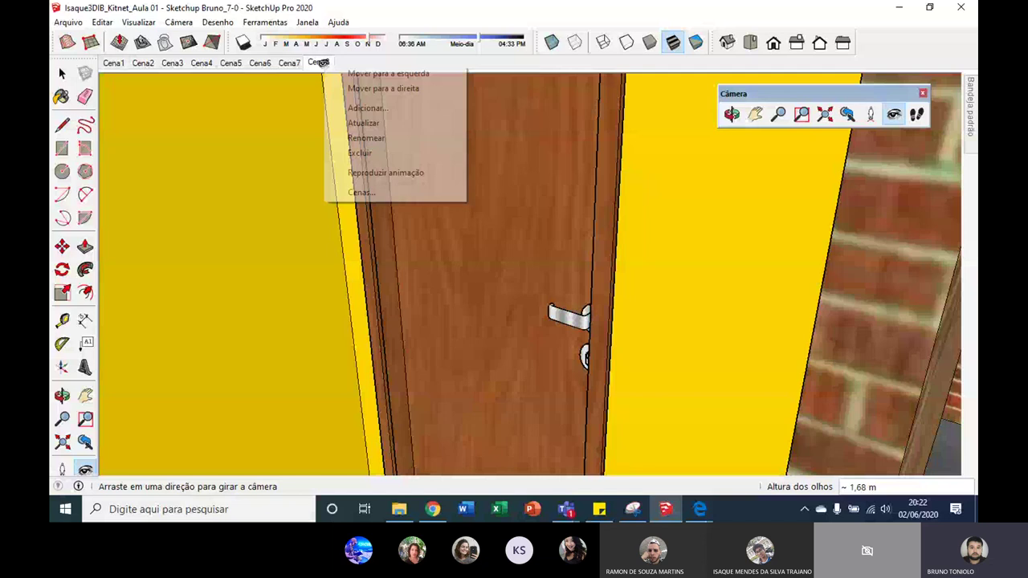
left_click(357, 101)
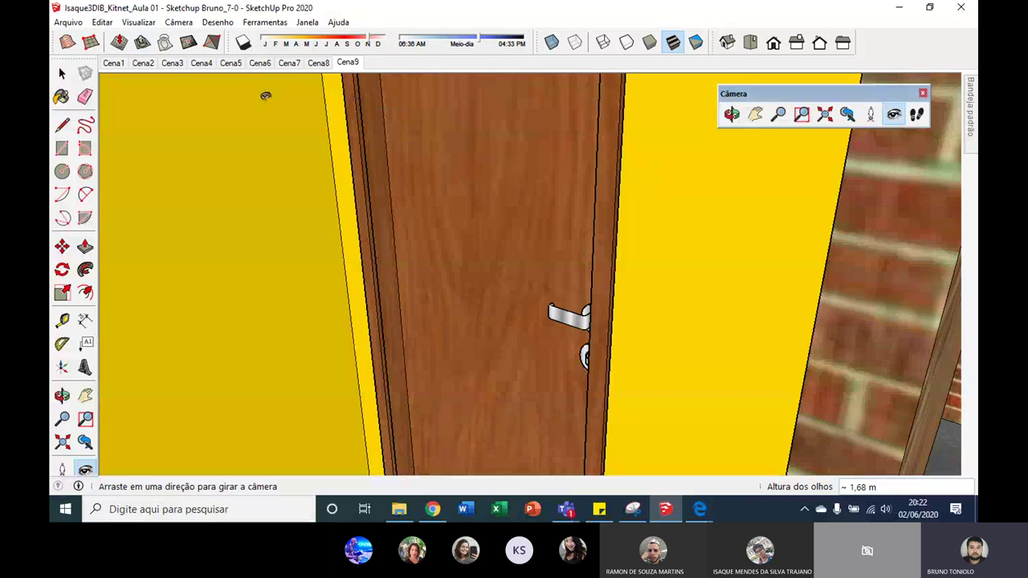
left_click(111, 63)
Play all scenes as an animation from the Cena1 tab's context menu.
right_click(111, 64)
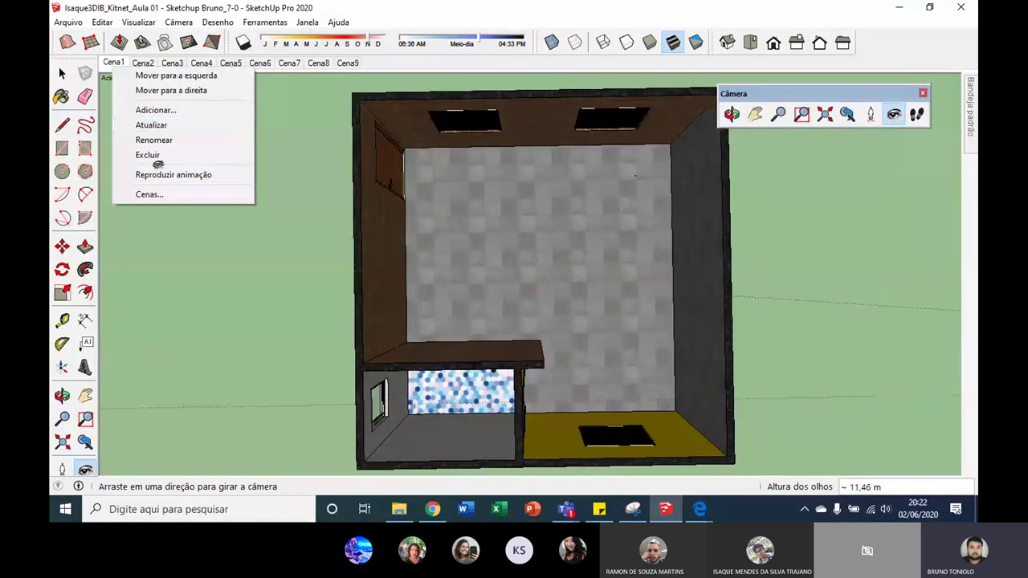
left_click(161, 174)
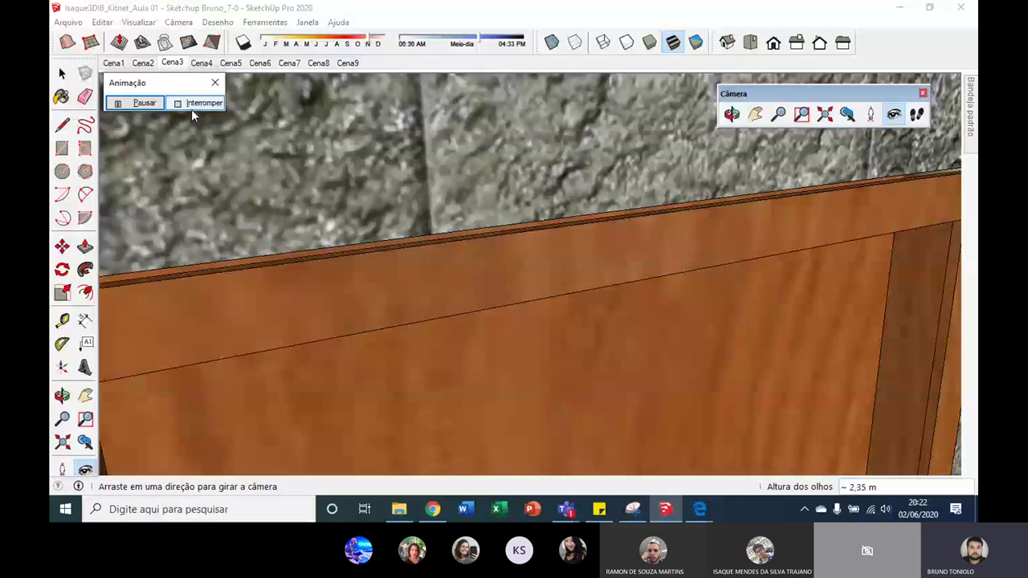
Stop the animation, select Cena1 and switch the Scenes list to show details.
left_click(191, 107)
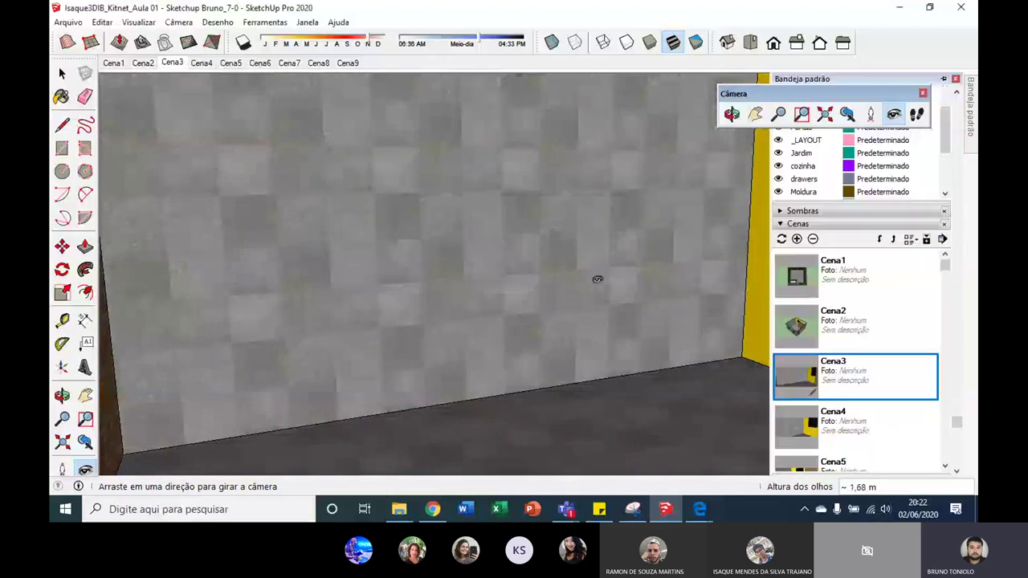
left_click(835, 273)
right_click(839, 278)
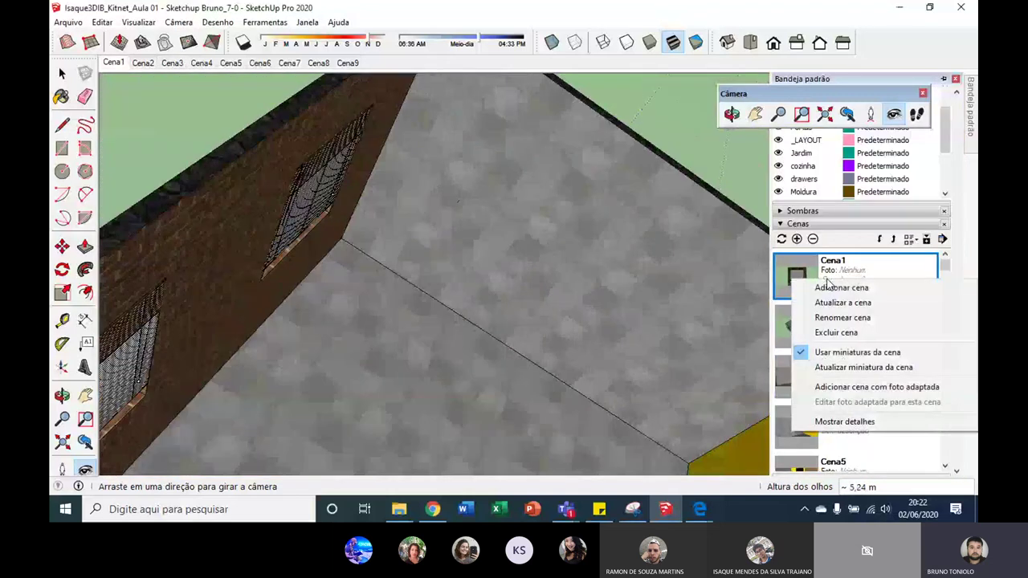
left_click(845, 420)
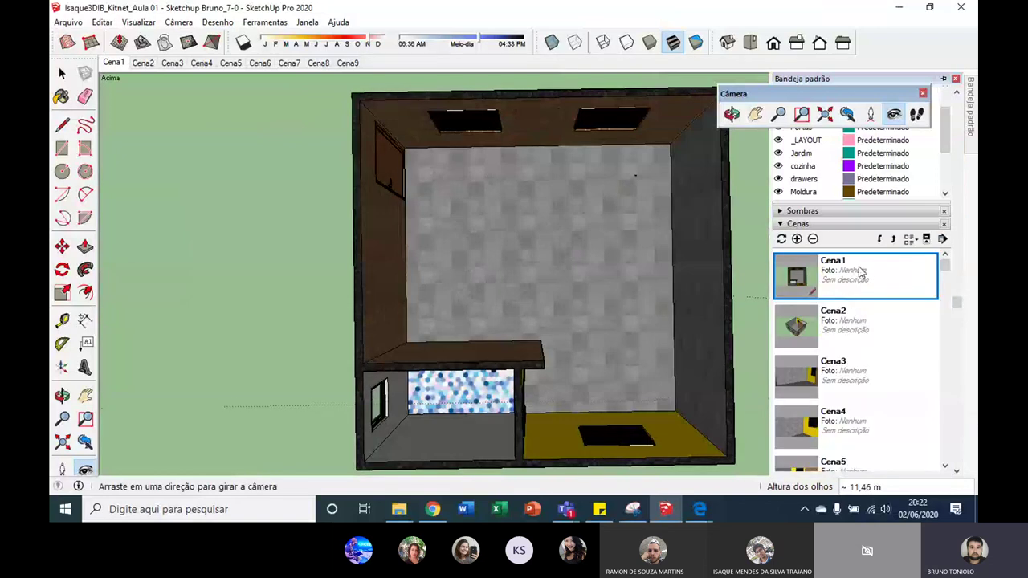
right_click(849, 366)
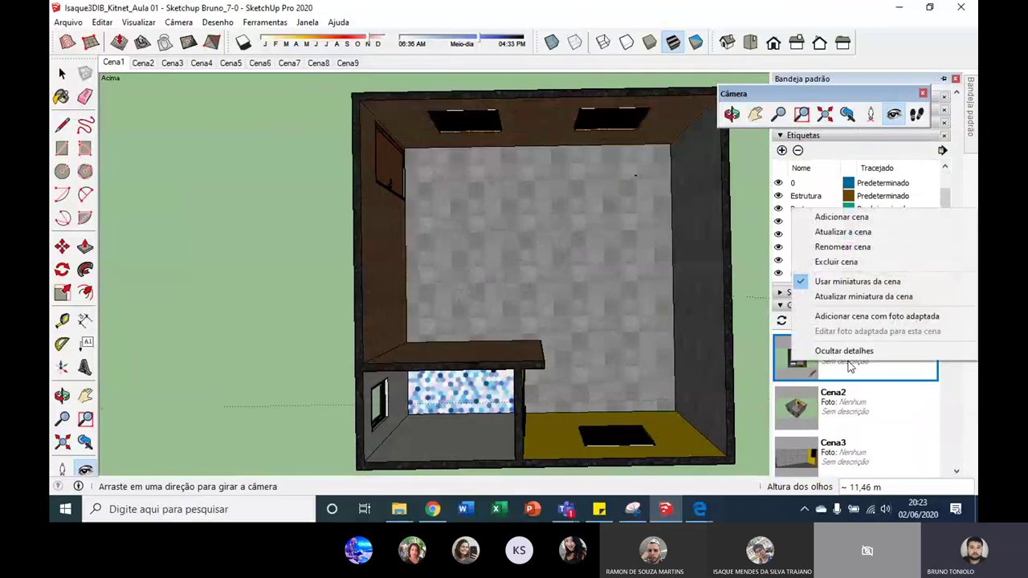
left_click(849, 361)
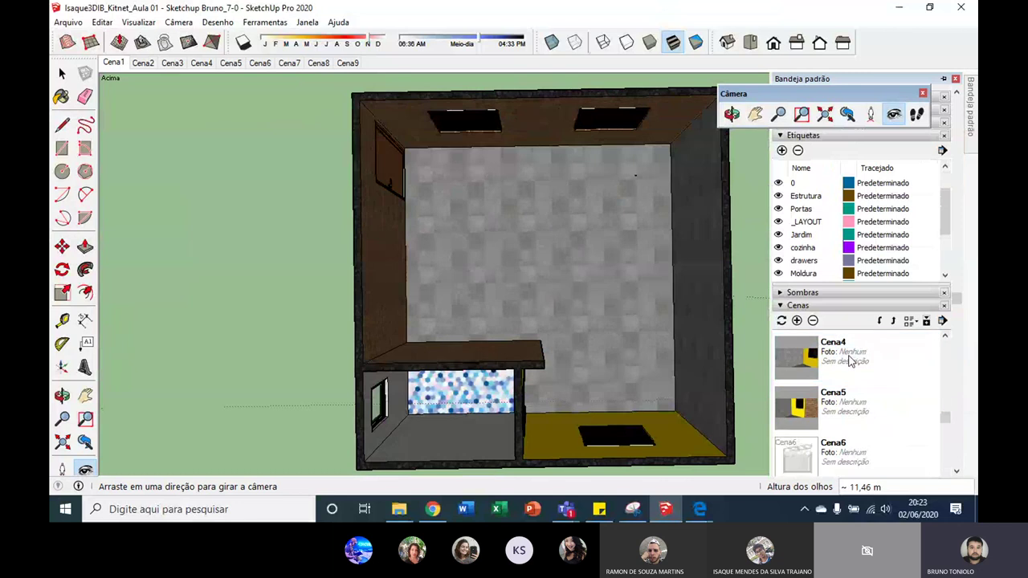
left_click(941, 322)
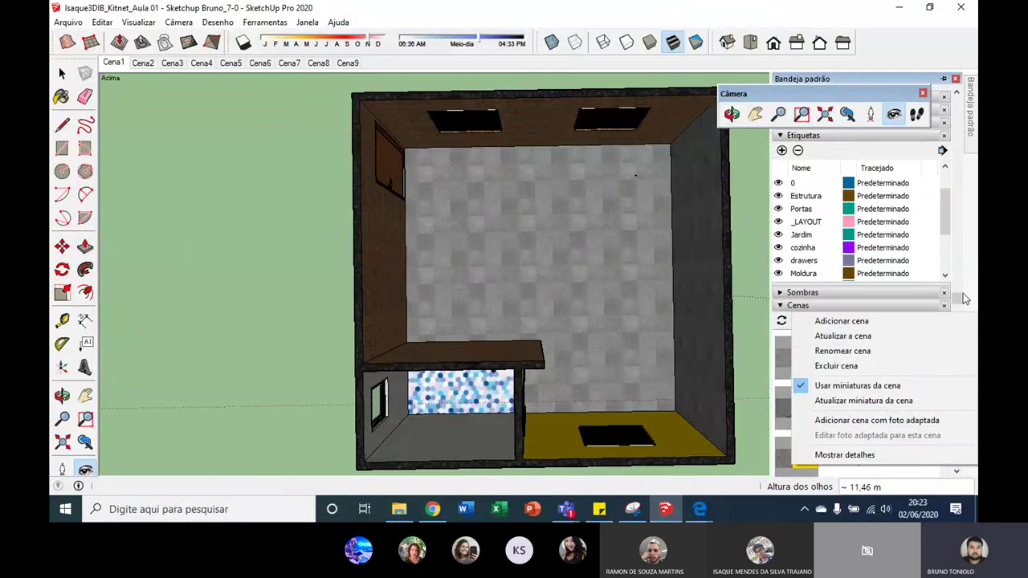
left_click(954, 295)
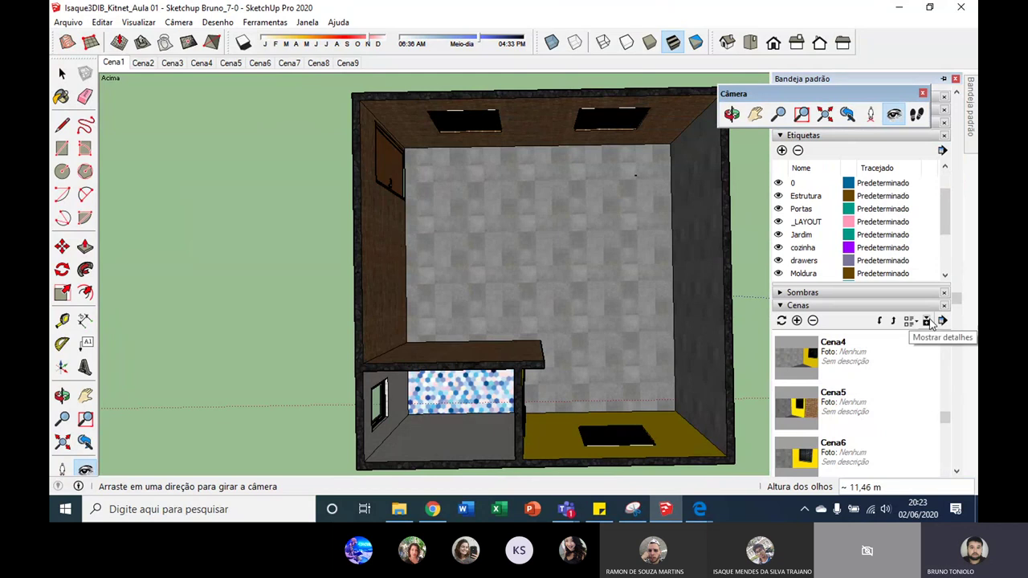
Select Cena9 and switch the Scenes tray display to a plain list.
right_click(297, 66)
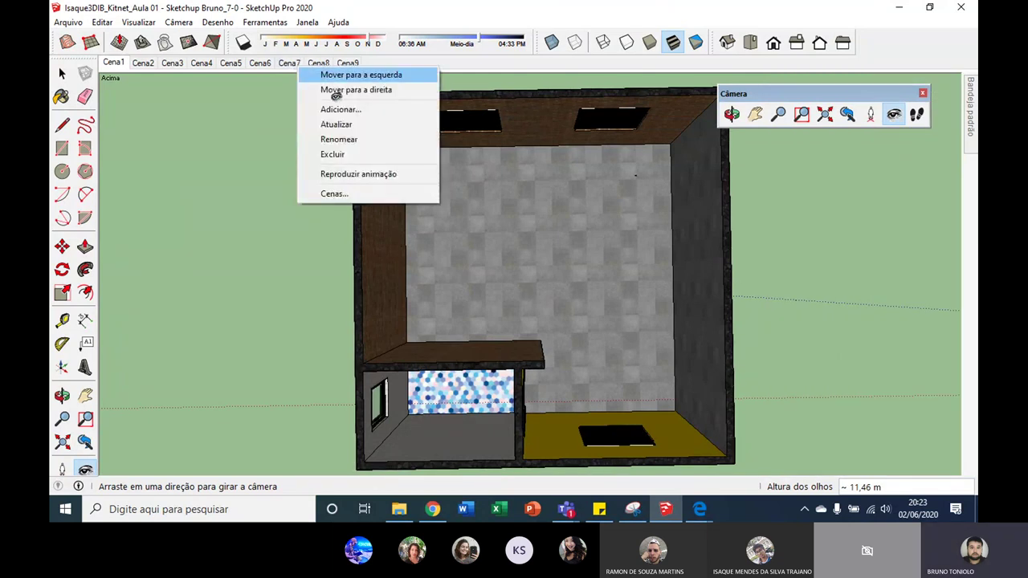
left_click(347, 193)
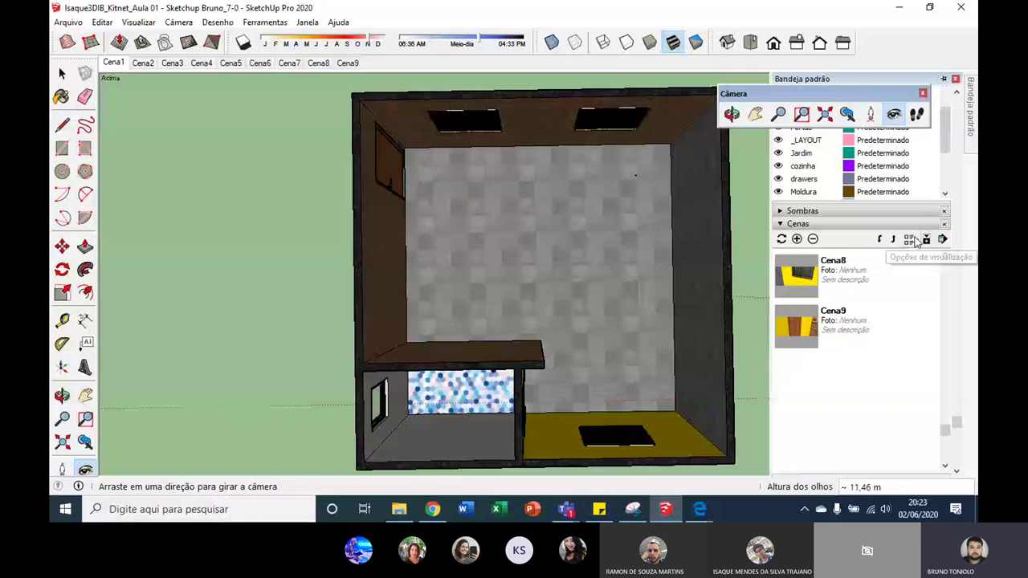
left_click(894, 239)
left_click(883, 333)
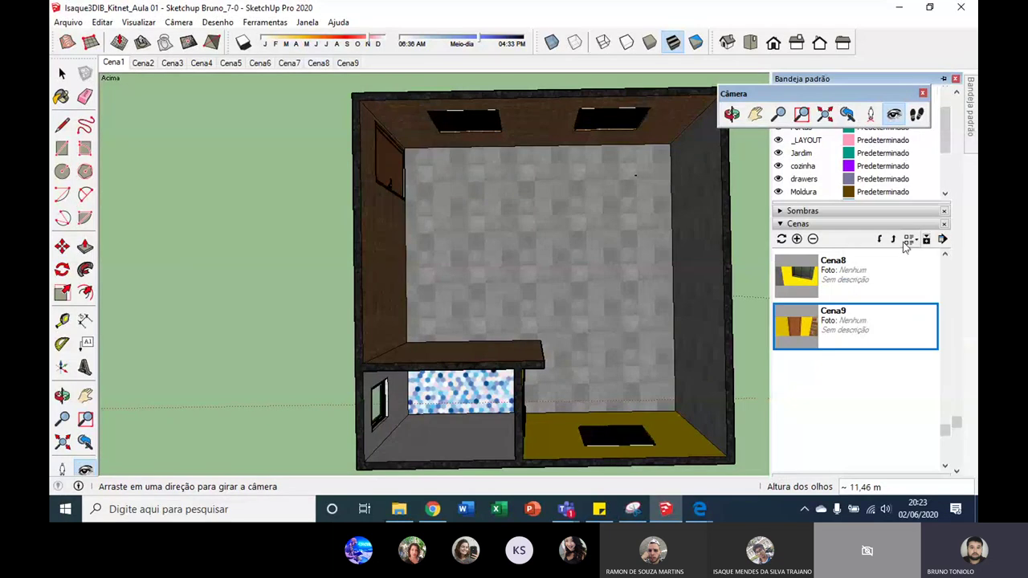
left_click(893, 239)
left_click(908, 240)
left_click(878, 304)
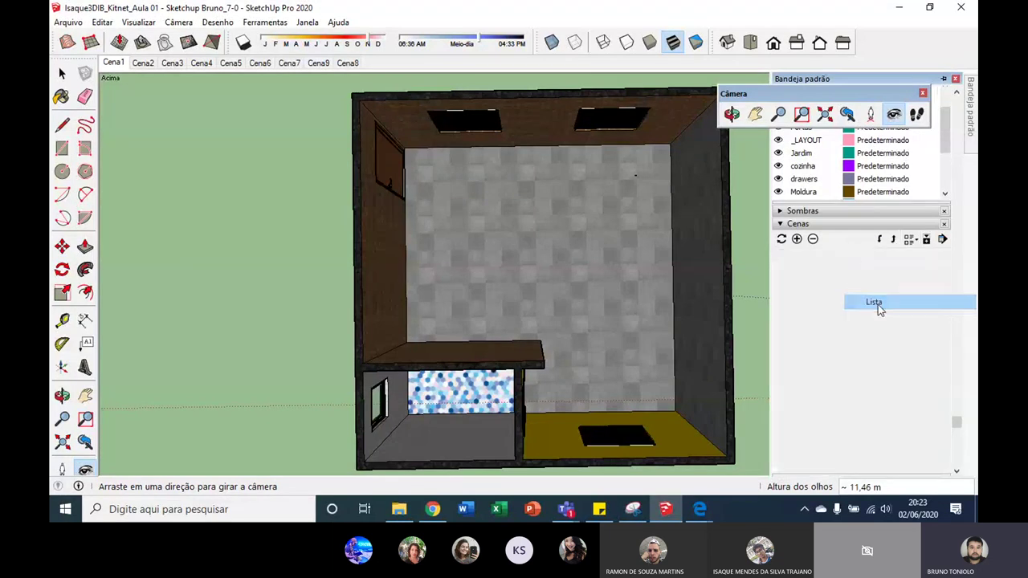
Select Cena1 in the Scenes list and bring up the File menu.
left_click(819, 255)
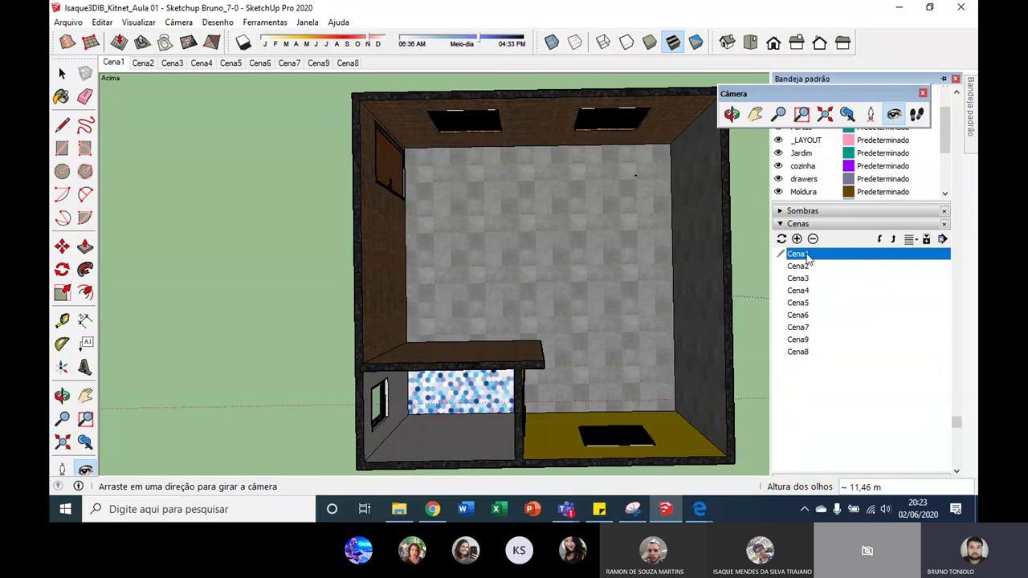
left_click(942, 239)
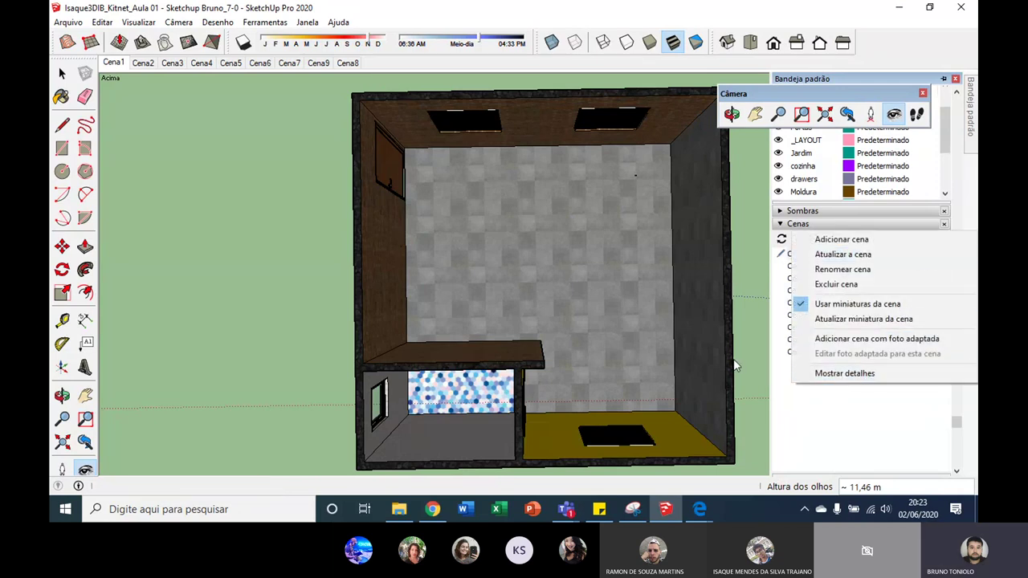
left_click(326, 252)
left_click(68, 22)
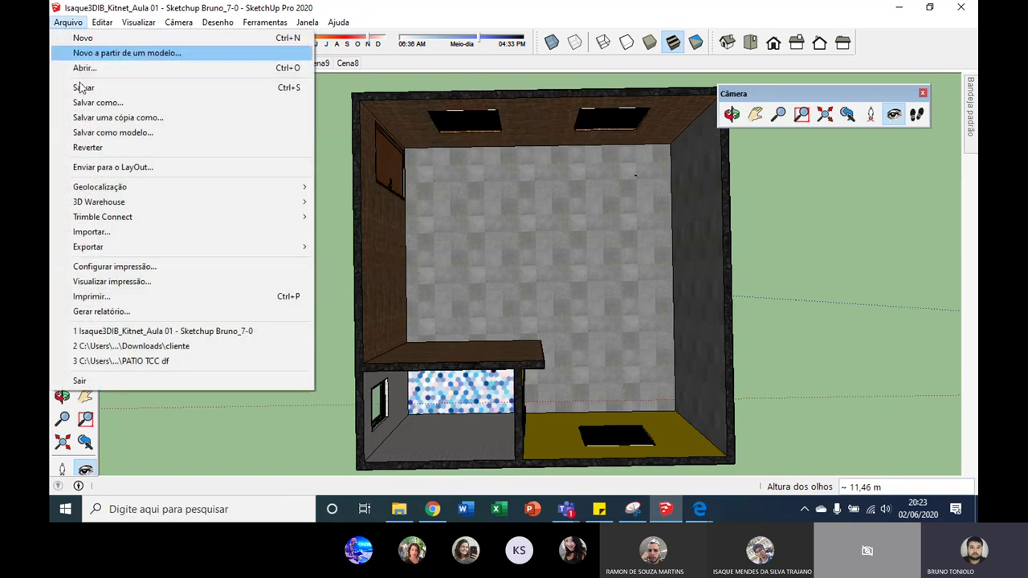
mouse_move(88, 246)
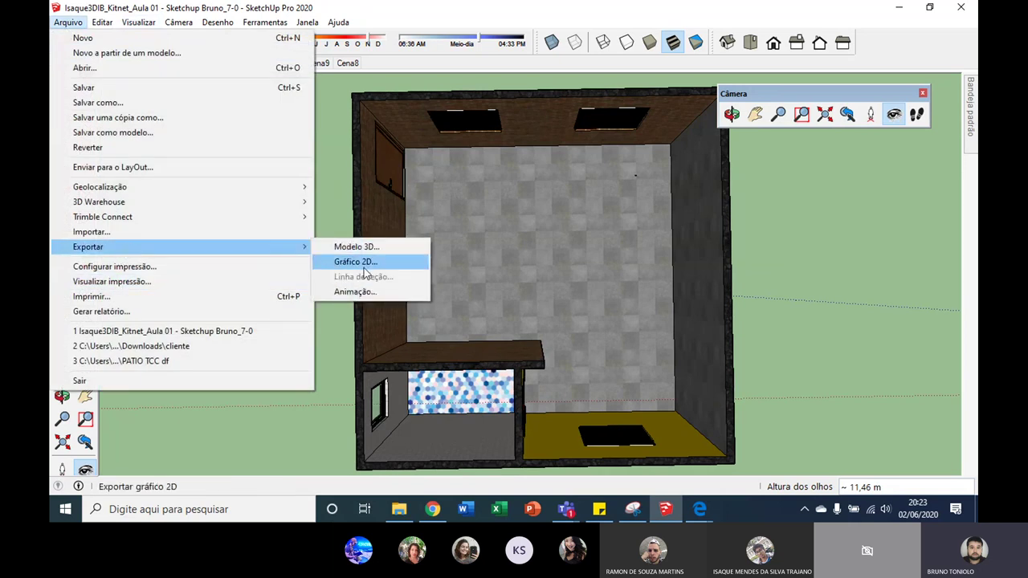
Start an animation export and preview its 1280 x 720 frame size in the options.
left_click(361, 292)
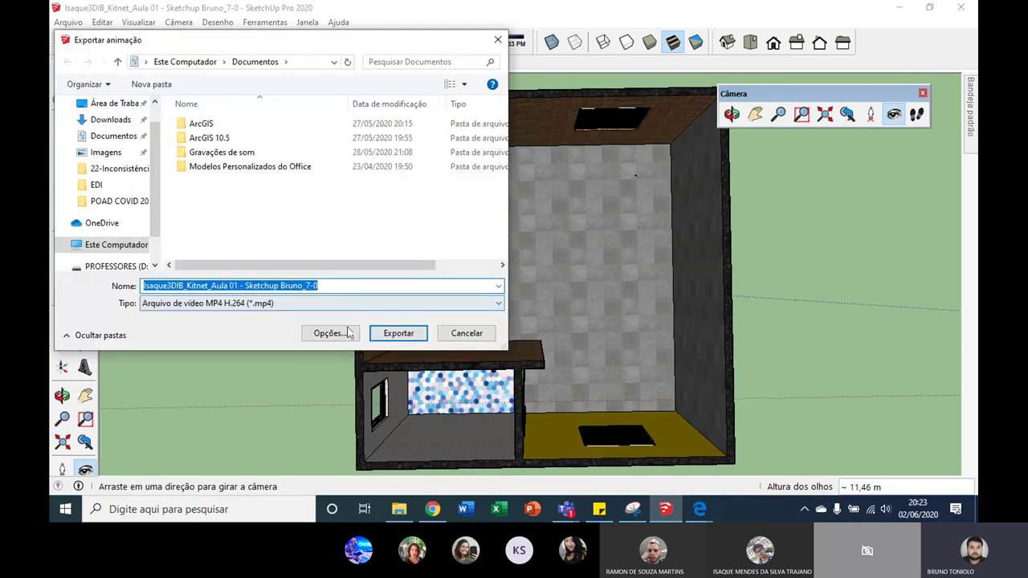
left_click(344, 334)
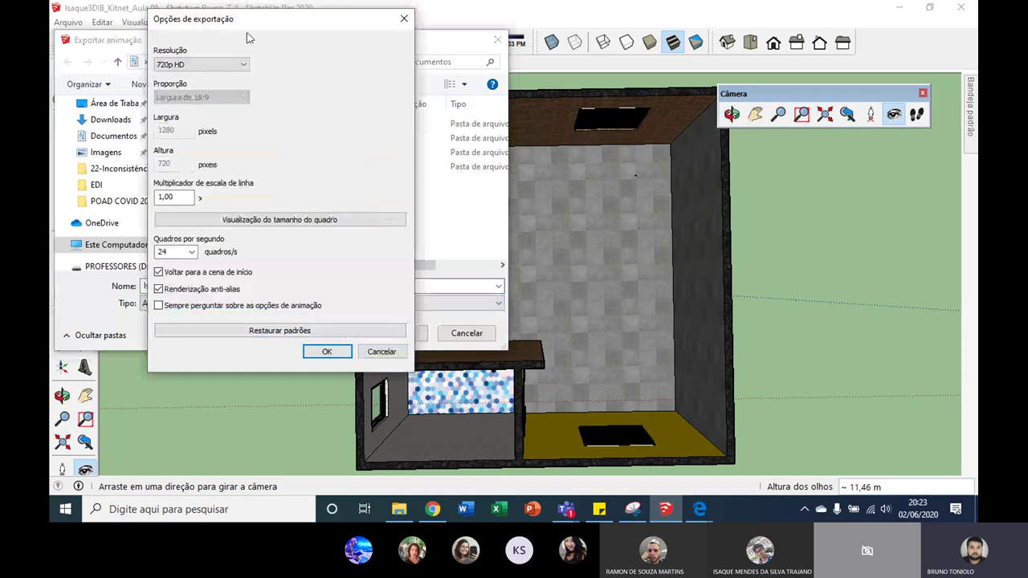
left_click_drag(252, 30, 574, 93)
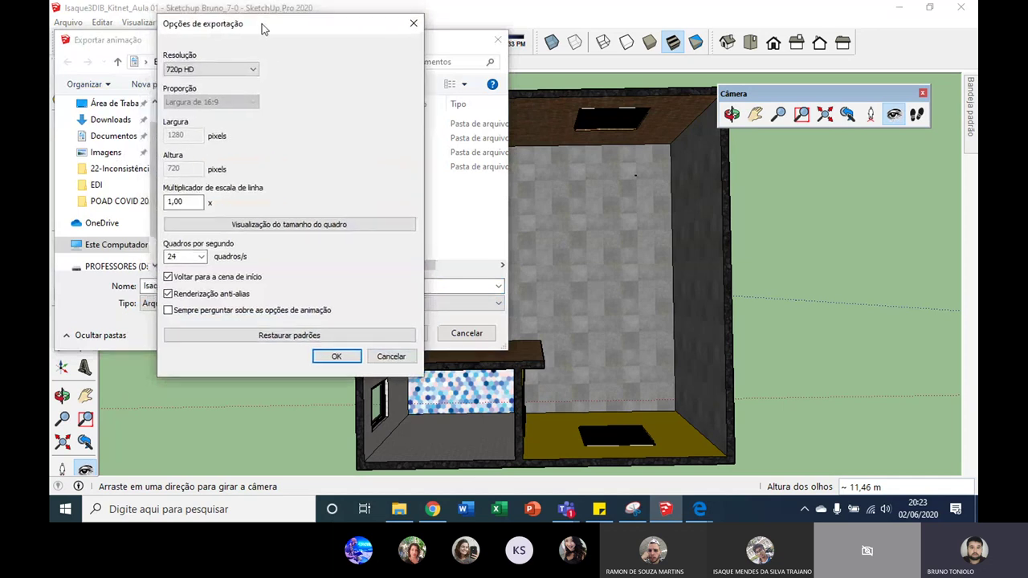
left_click(546, 290)
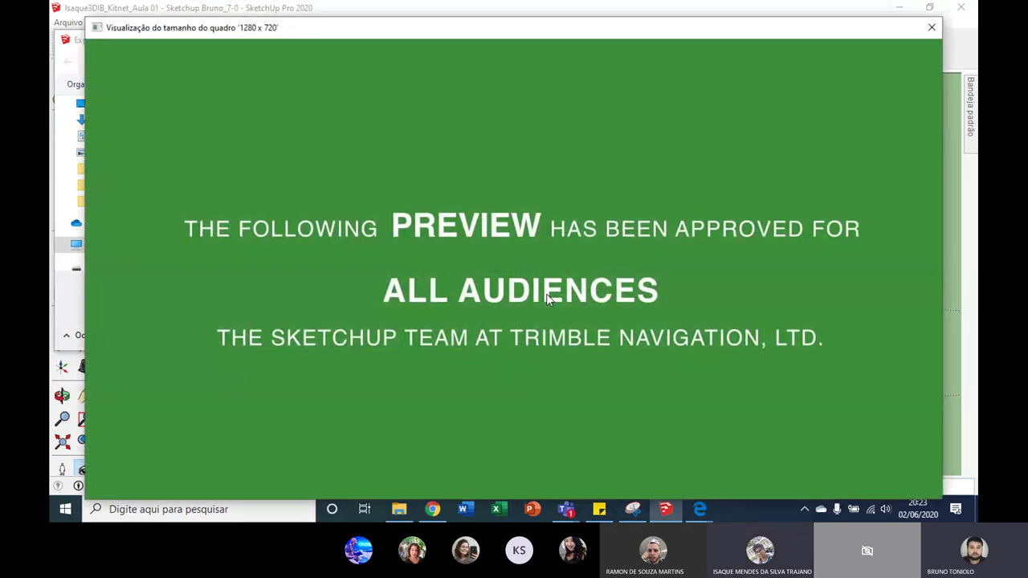
left_click(934, 29)
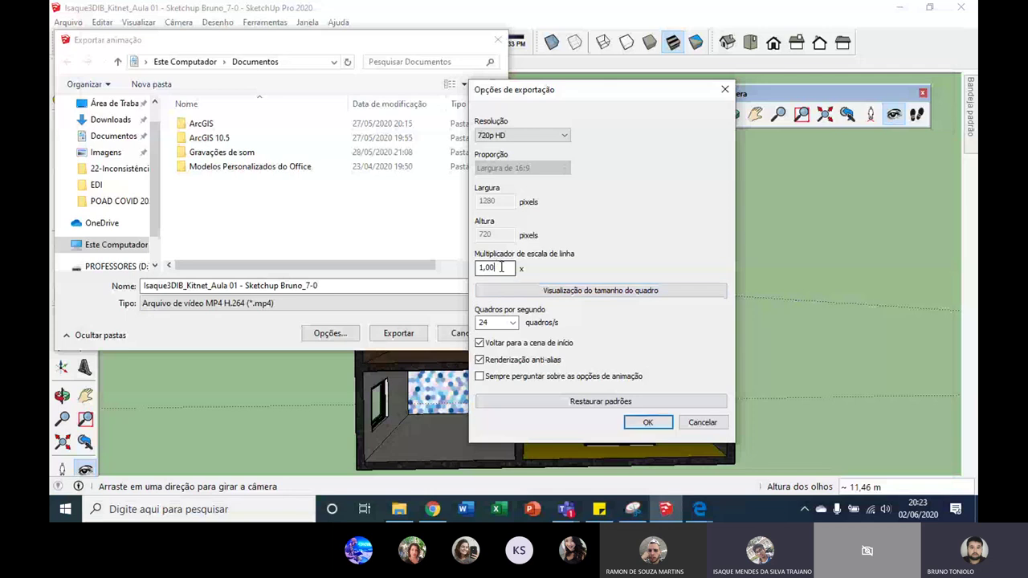
Change the frame rate from 24 to 60 fps, confirm the options and close the export.
double_click(483, 322)
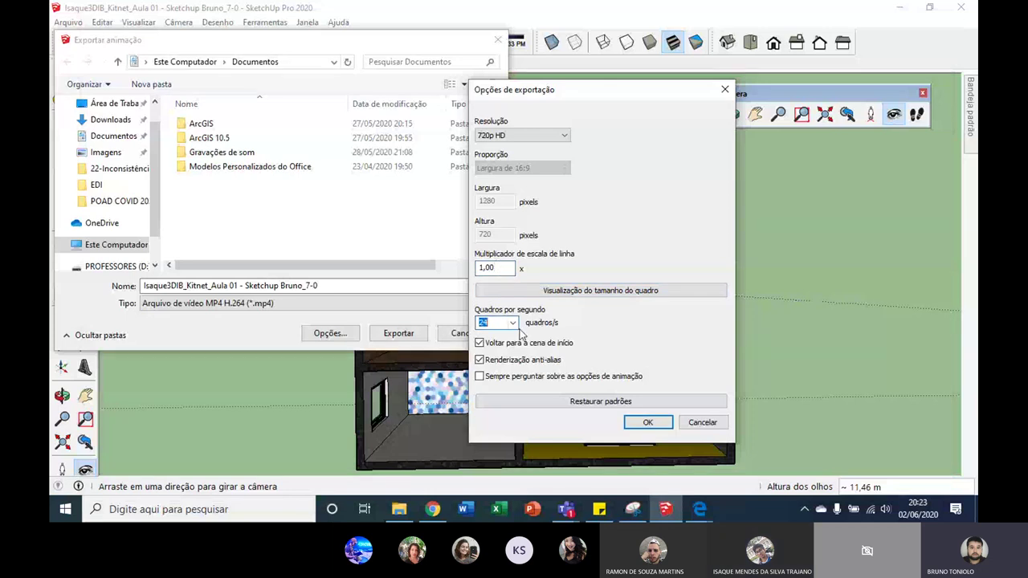
left_click(512, 323)
left_click(492, 324)
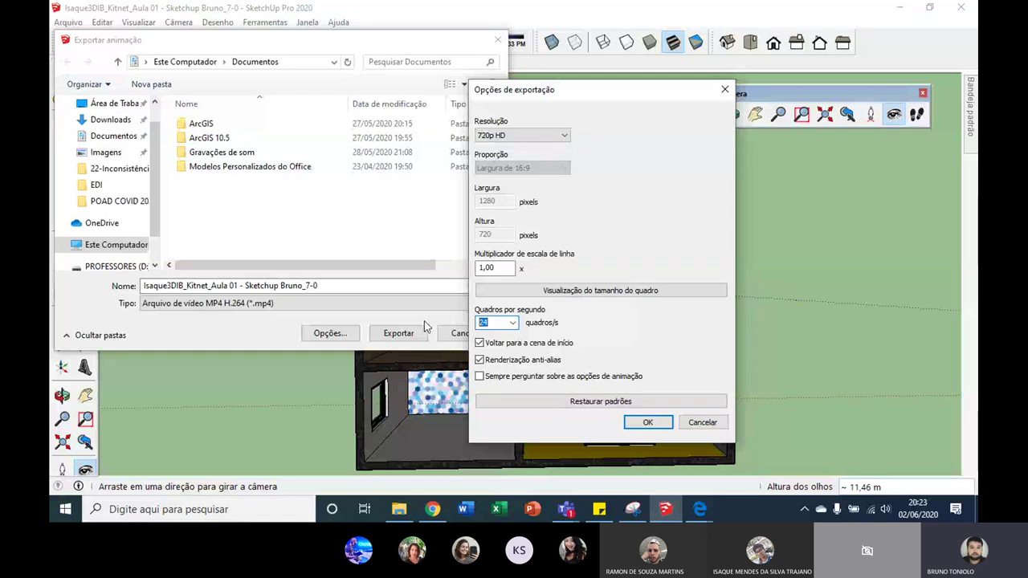
type("60")
left_click(571, 291)
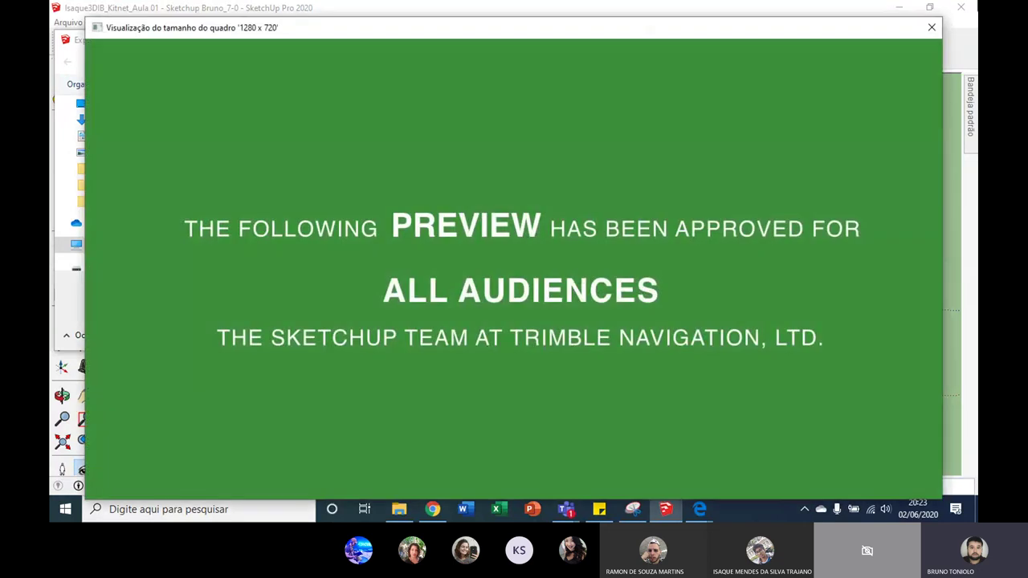
left_click(931, 26)
left_click(574, 287)
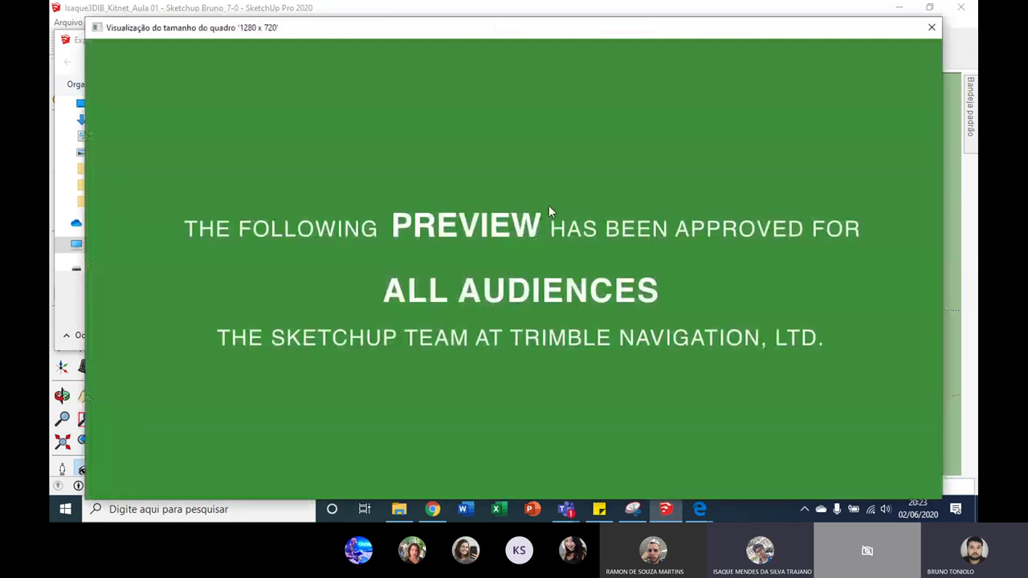
left_click_drag(864, 36, 854, 22)
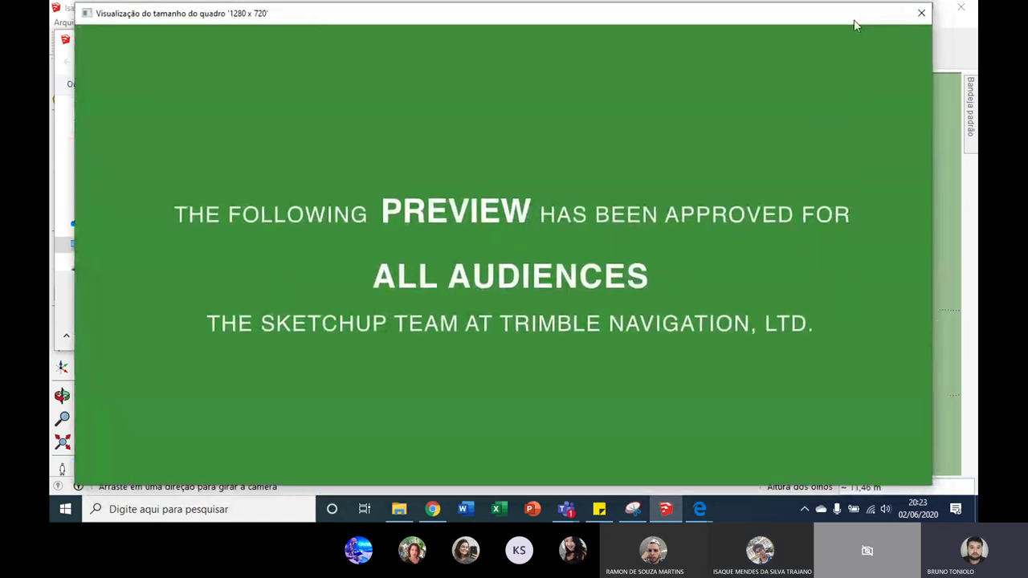
left_click(921, 12)
left_click(704, 422)
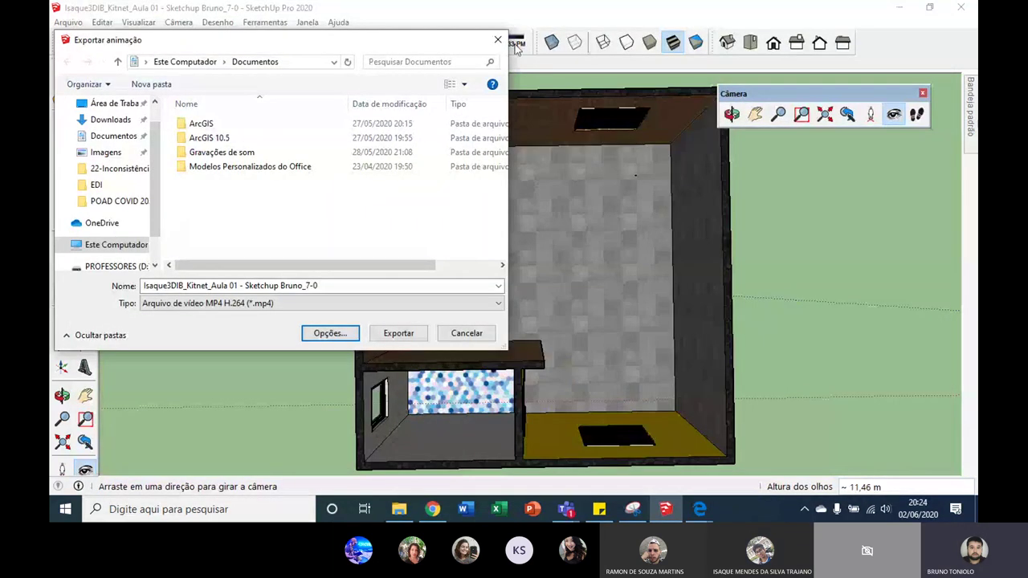
left_click(498, 39)
Orbit, zoom and look around to inspect the house exterior, ending facing the two-window wall.
middle_click_drag(514, 160, 615, 54)
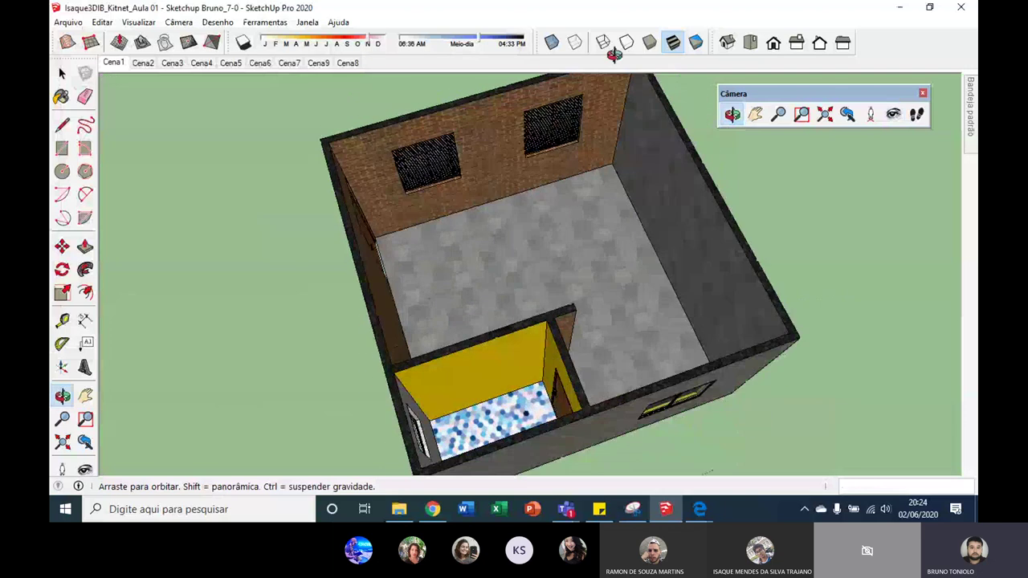
left_click_drag(614, 54, 619, 211)
key("l")
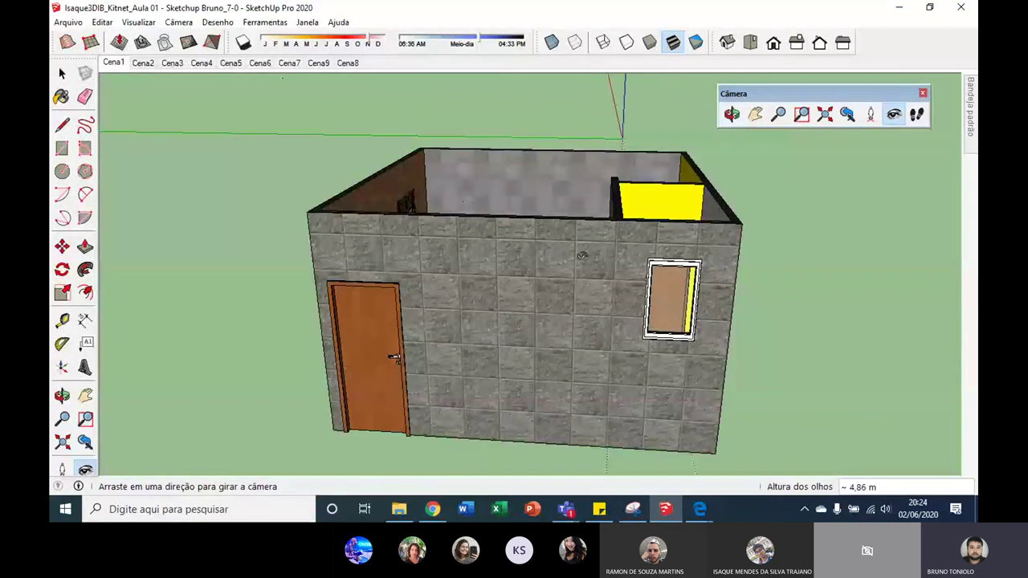
mouse_move(582, 256)
middle_mouse_down()
mouse_move(655, 260)
mouse_move(678, 301)
middle_mouse_up()
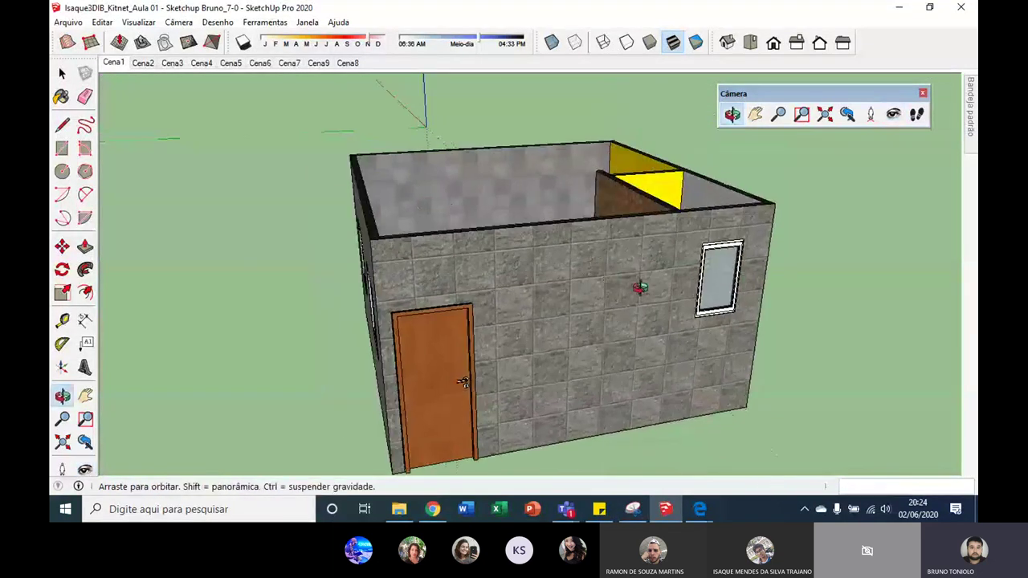
middle_click_drag(543, 287, 549, 296)
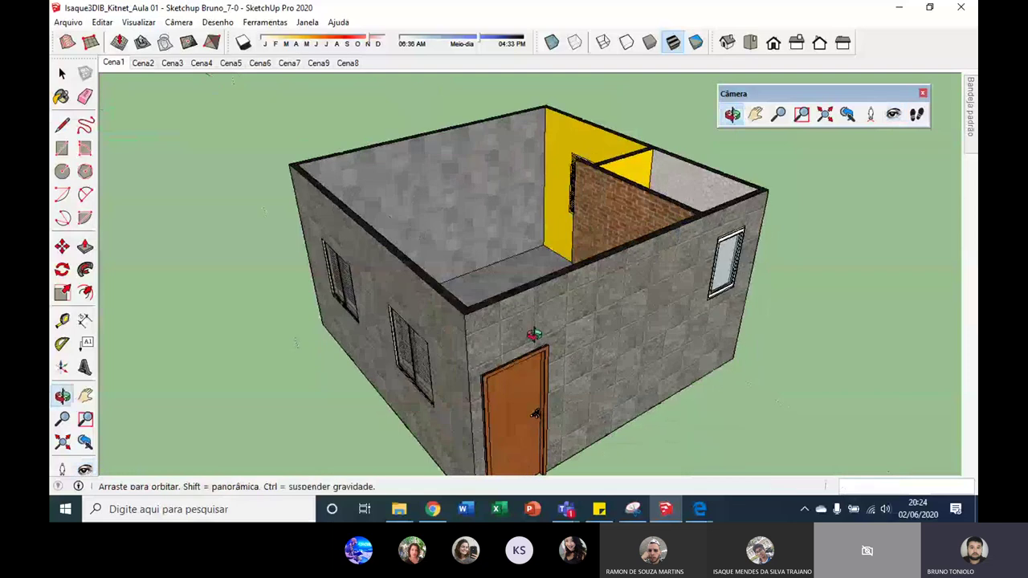
scroll(492, 269, "up", 3)
middle_click_drag(489, 272, 528, 221)
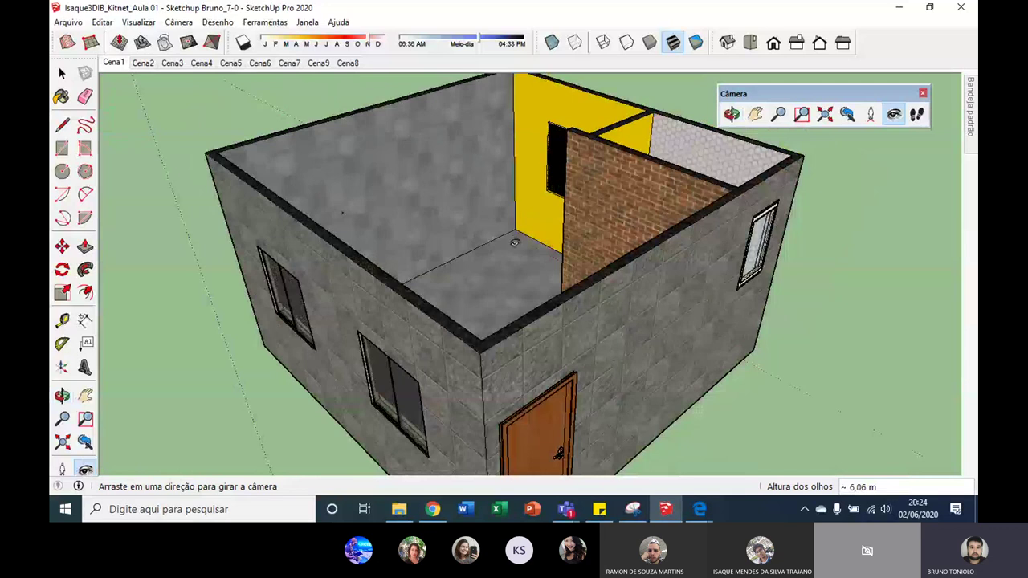
middle_click_drag(514, 242, 526, 439)
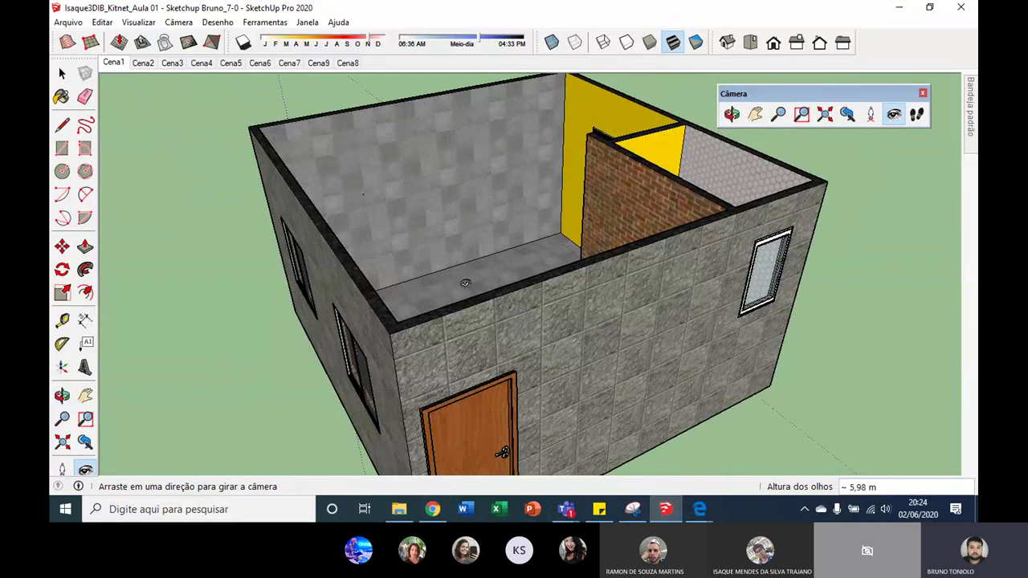
mouse_move(546, 189)
left_mouse_down()
mouse_move(525, 294)
mouse_move(525, 254)
mouse_move(557, 474)
left_mouse_up()
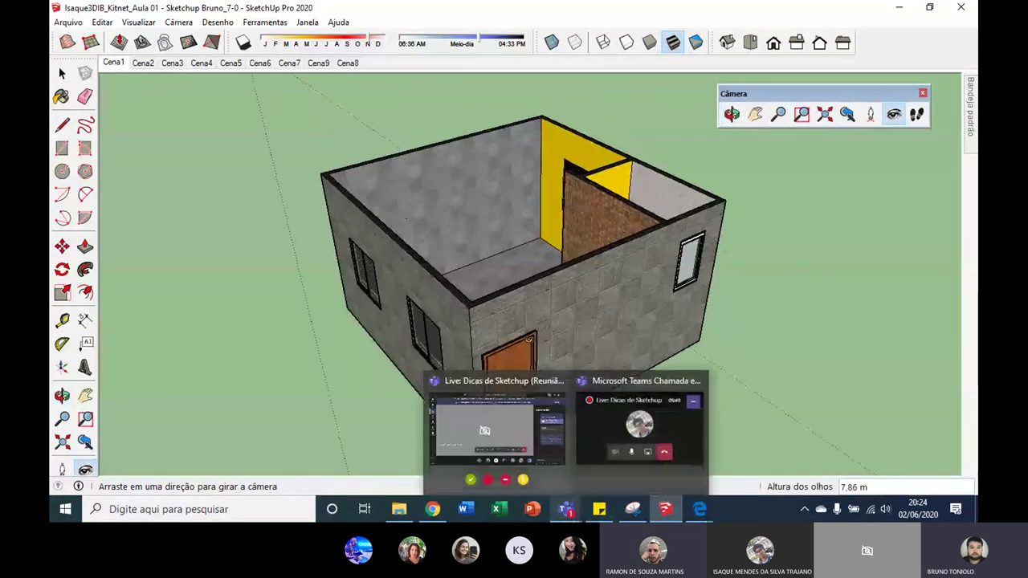
scroll(347, 246, "up", 3)
mouse_move(347, 247)
middle_mouse_down()
mouse_move(514, 201)
mouse_move(585, 197)
mouse_move(586, 187)
middle_mouse_up()
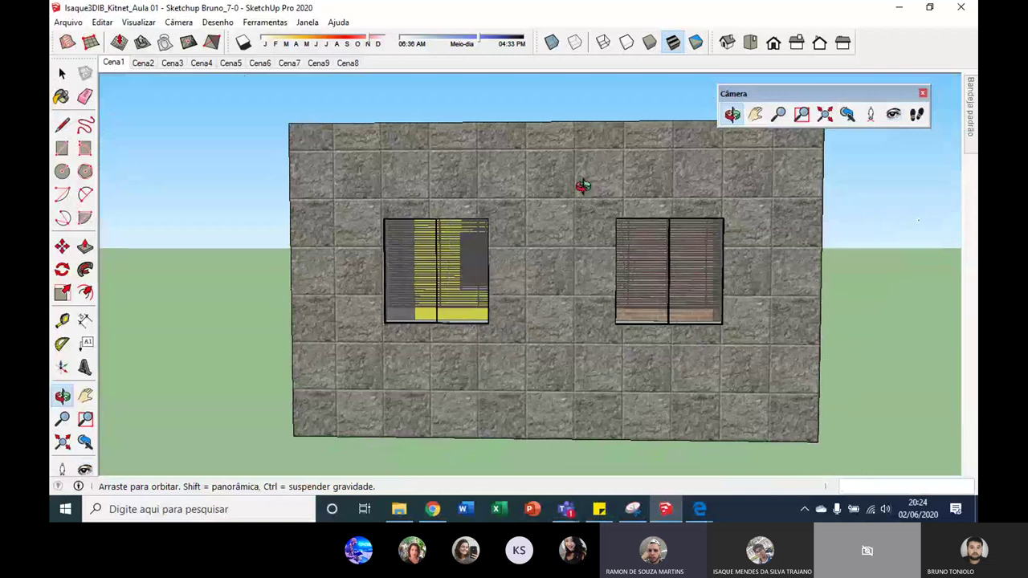
key("l")
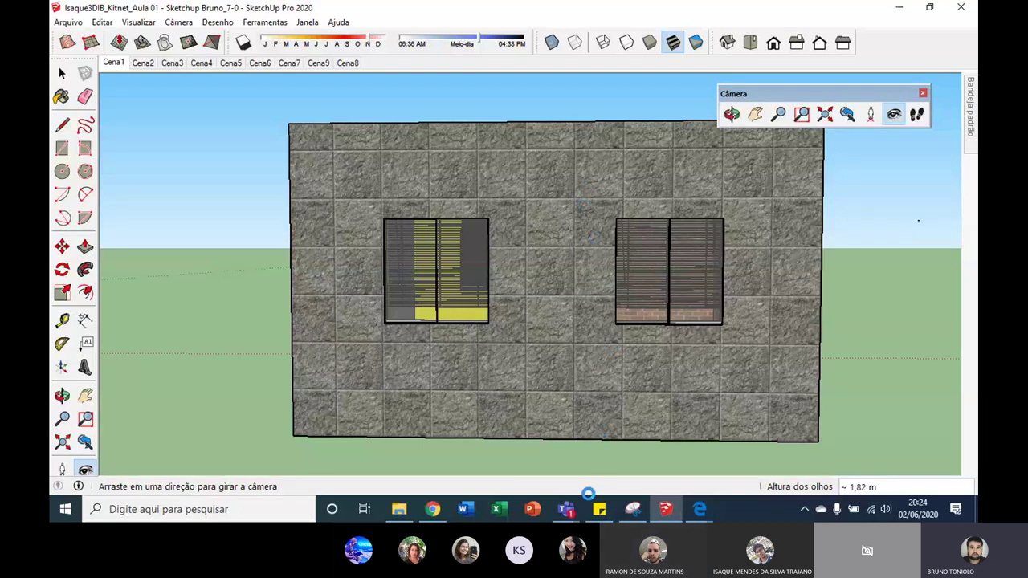
Bring up the Microsoft Teams meeting in its full window.
left_click(564, 437)
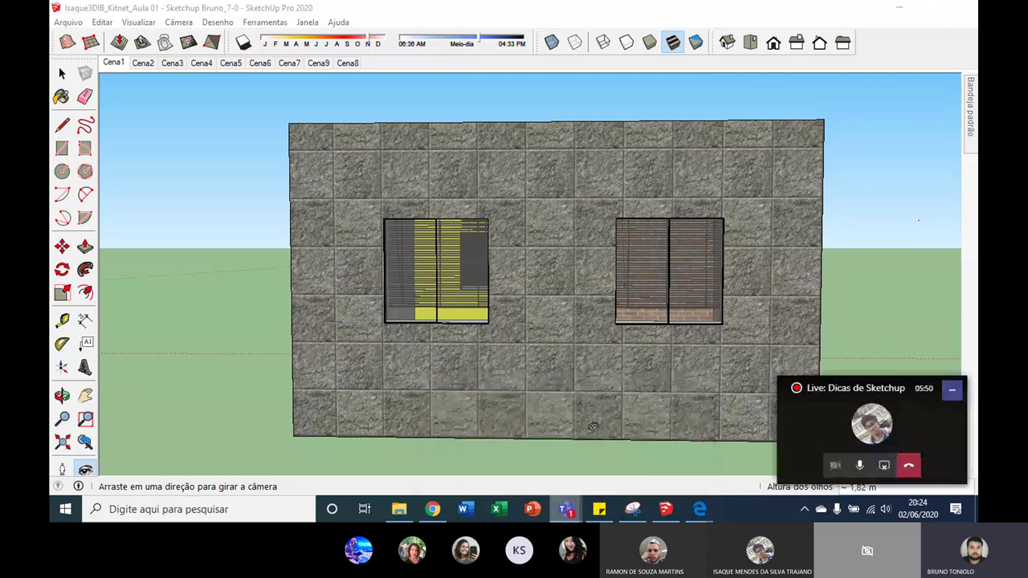
left_click(566, 509)
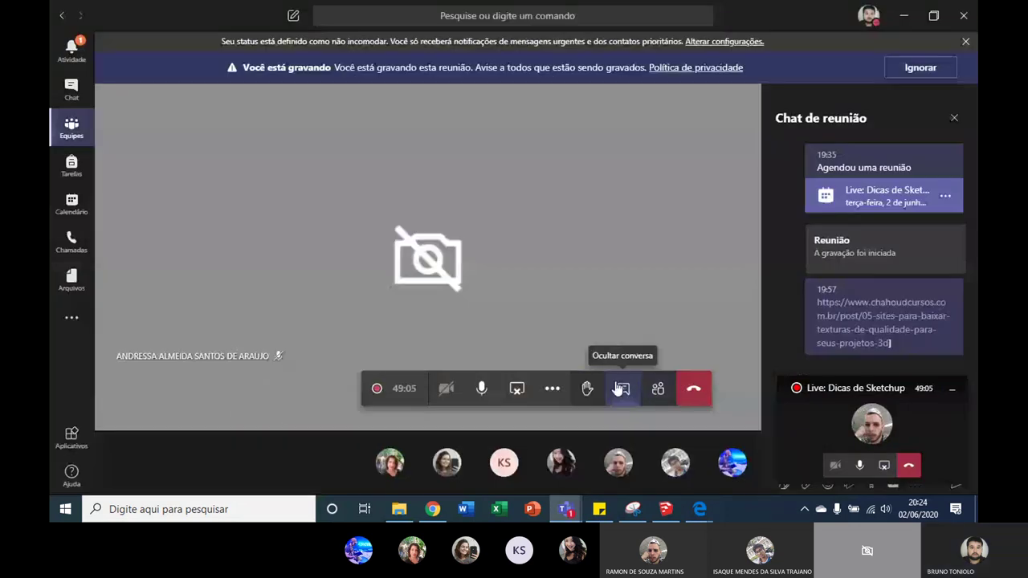
left_click(551, 388)
left_click(505, 300)
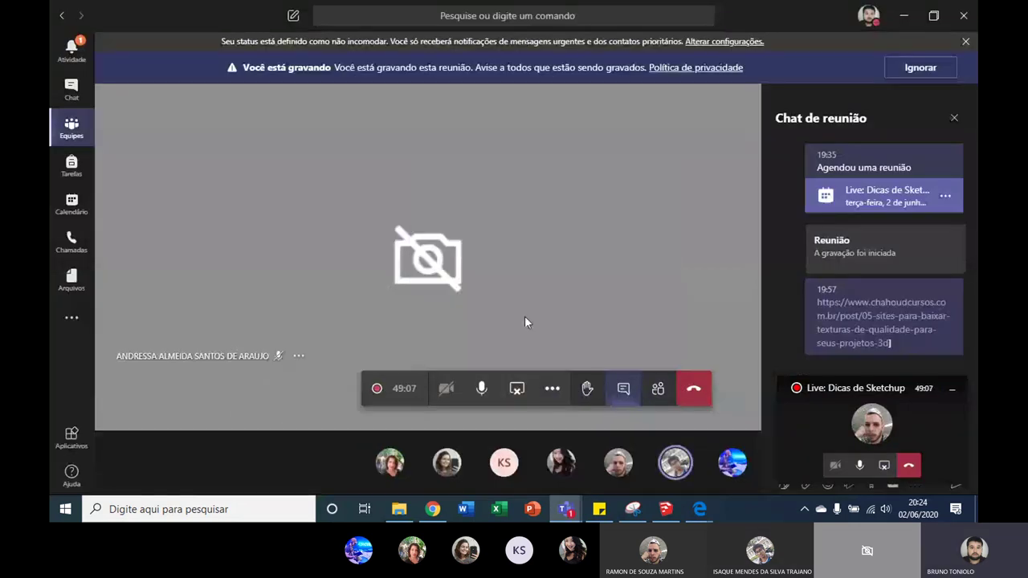